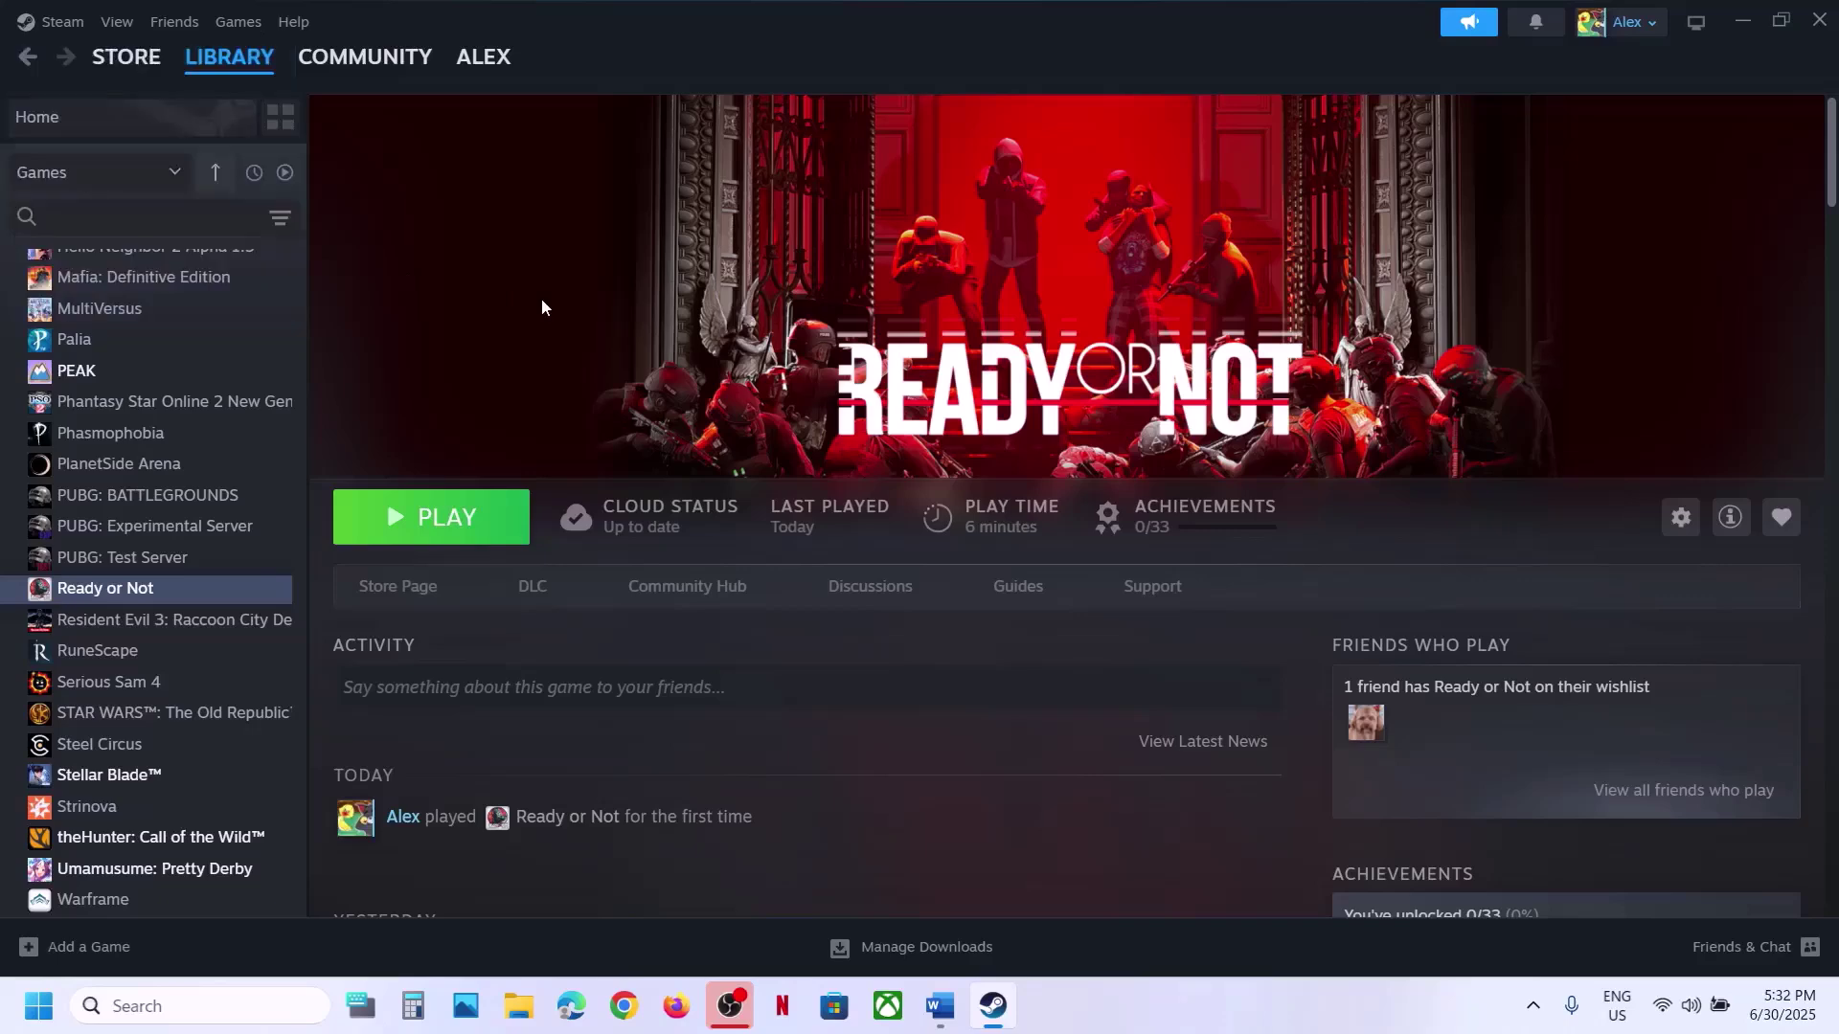
- View the computer's power options, including Restart, and dismiss them
click(46, 1005)
click(696, 923)
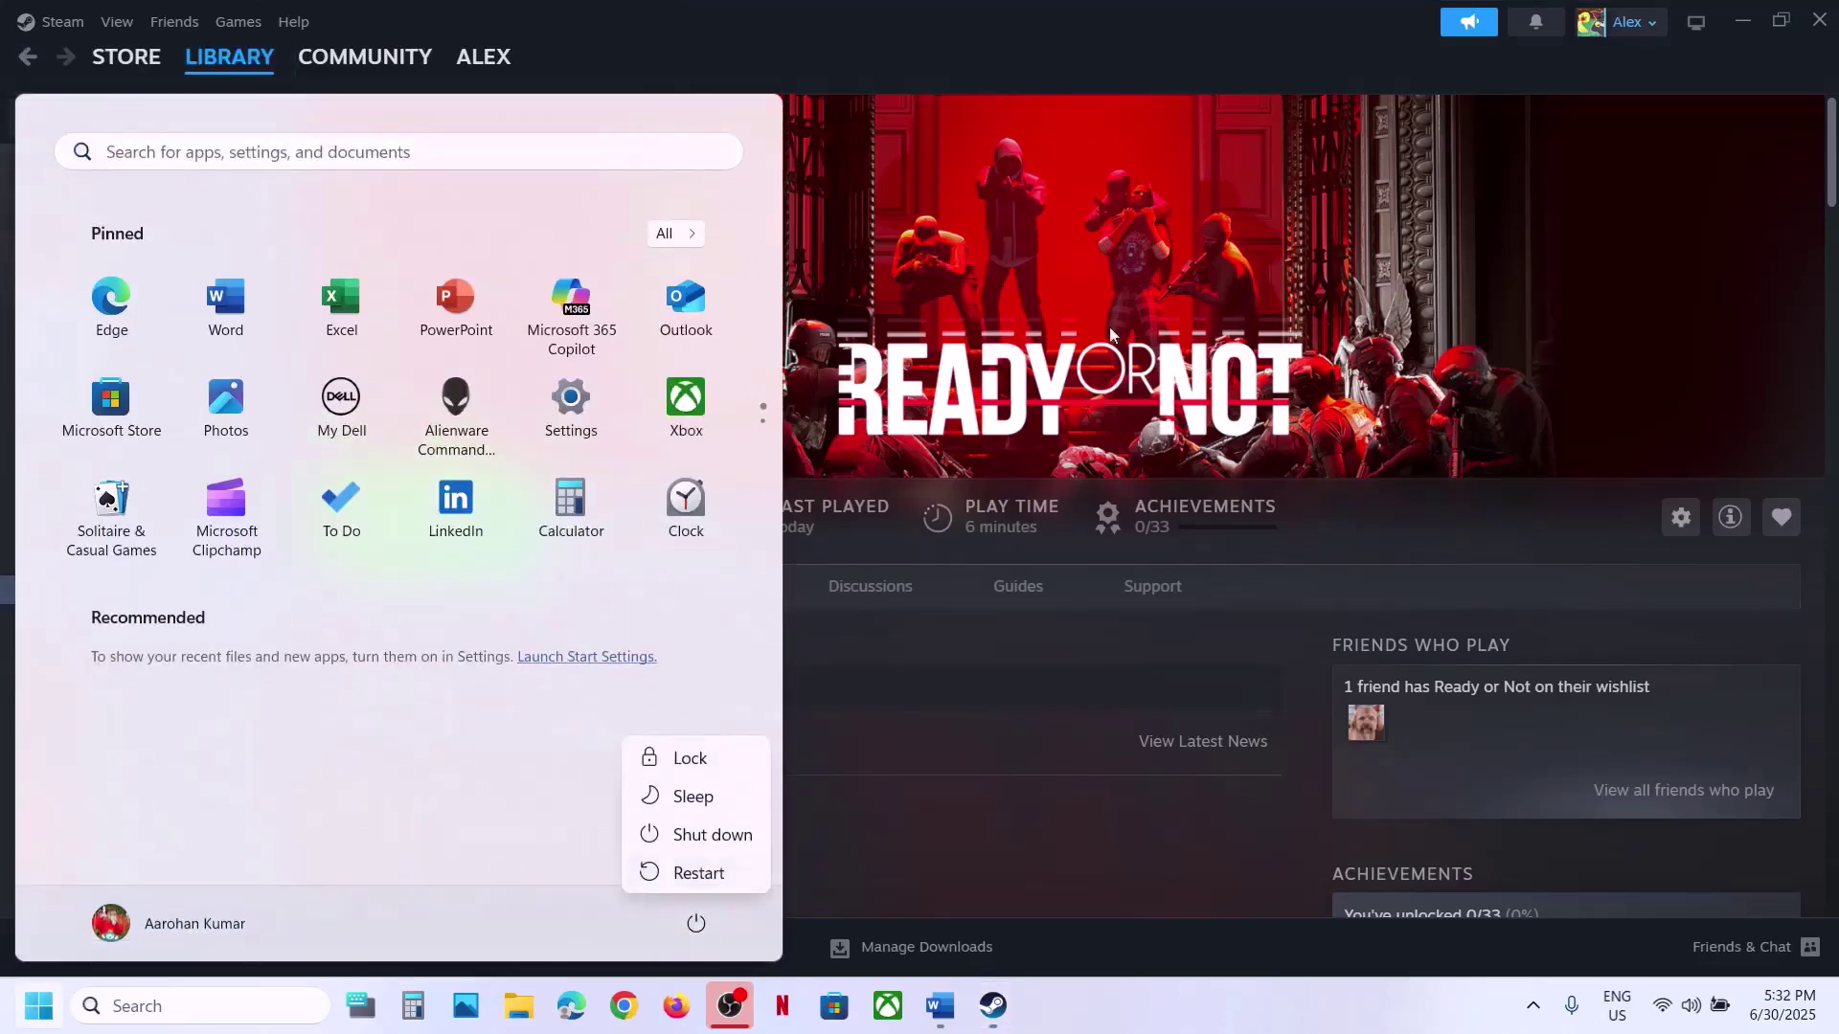
click(1128, 274)
- Switch to the Word document, read Step 2 about launch options, and return to Steam
click(922, 1020)
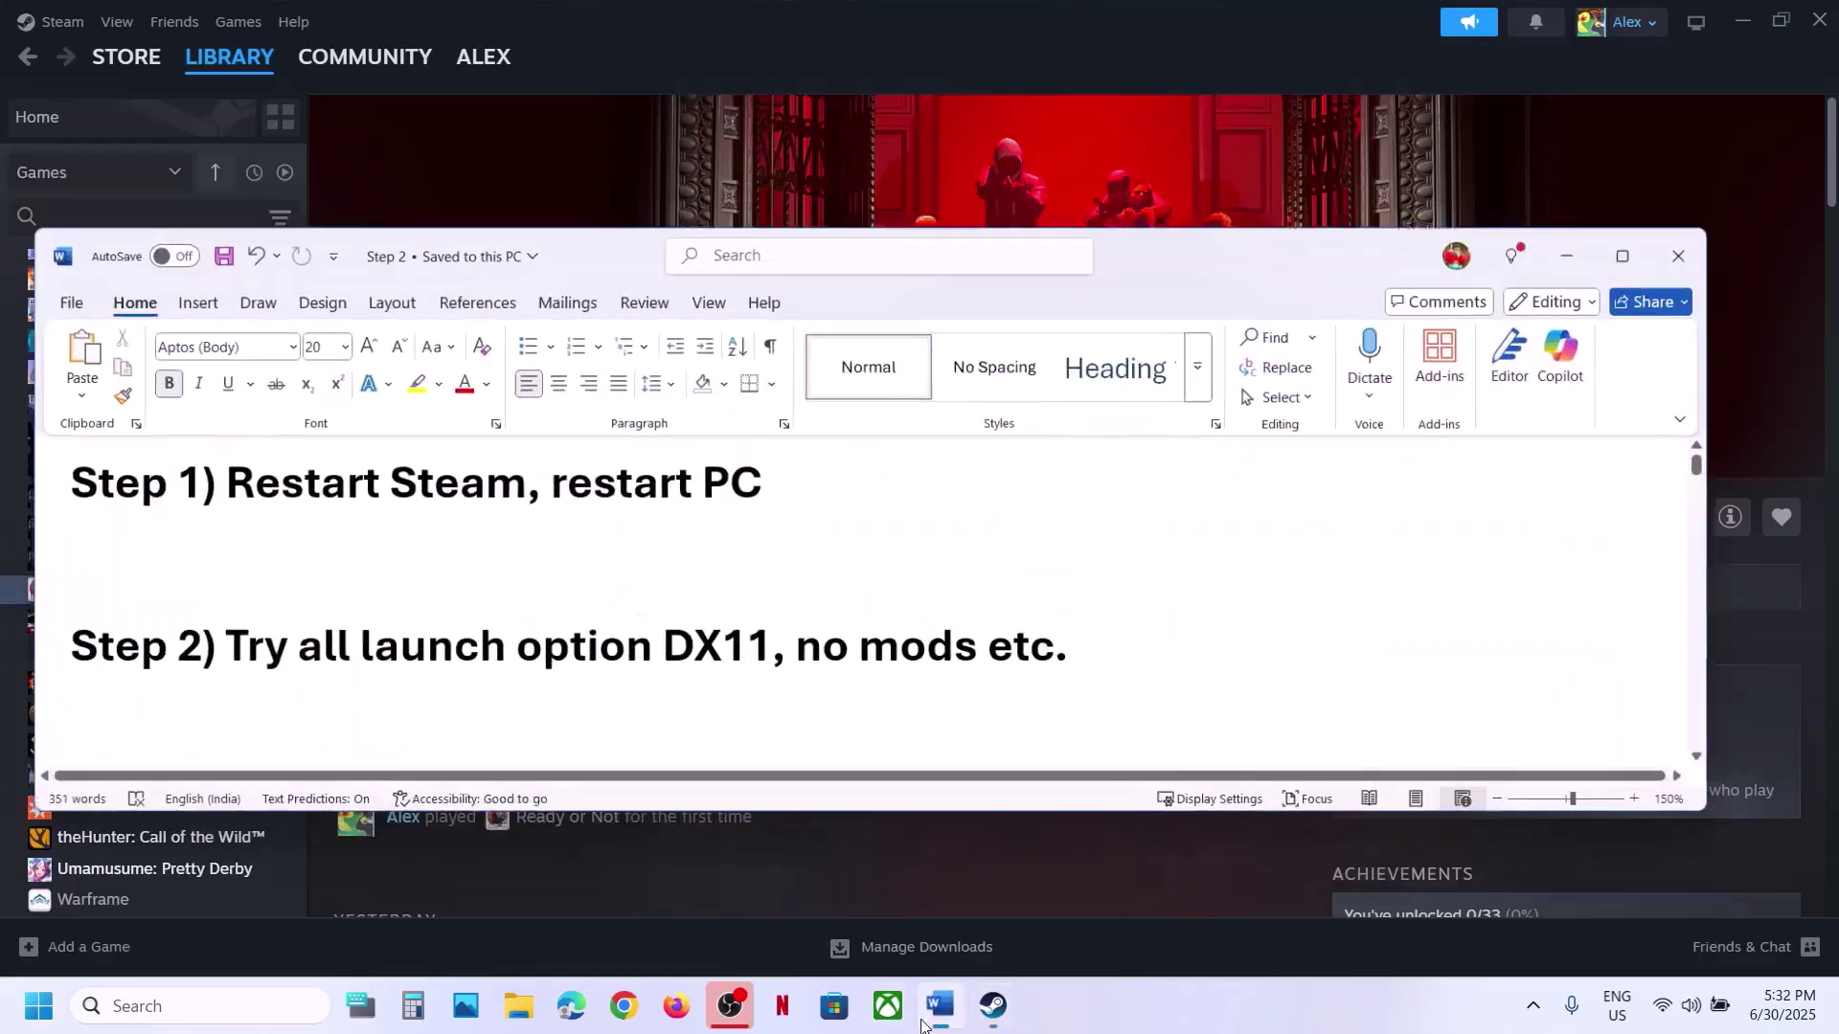
drag(240, 634, 850, 637)
click(1064, 113)
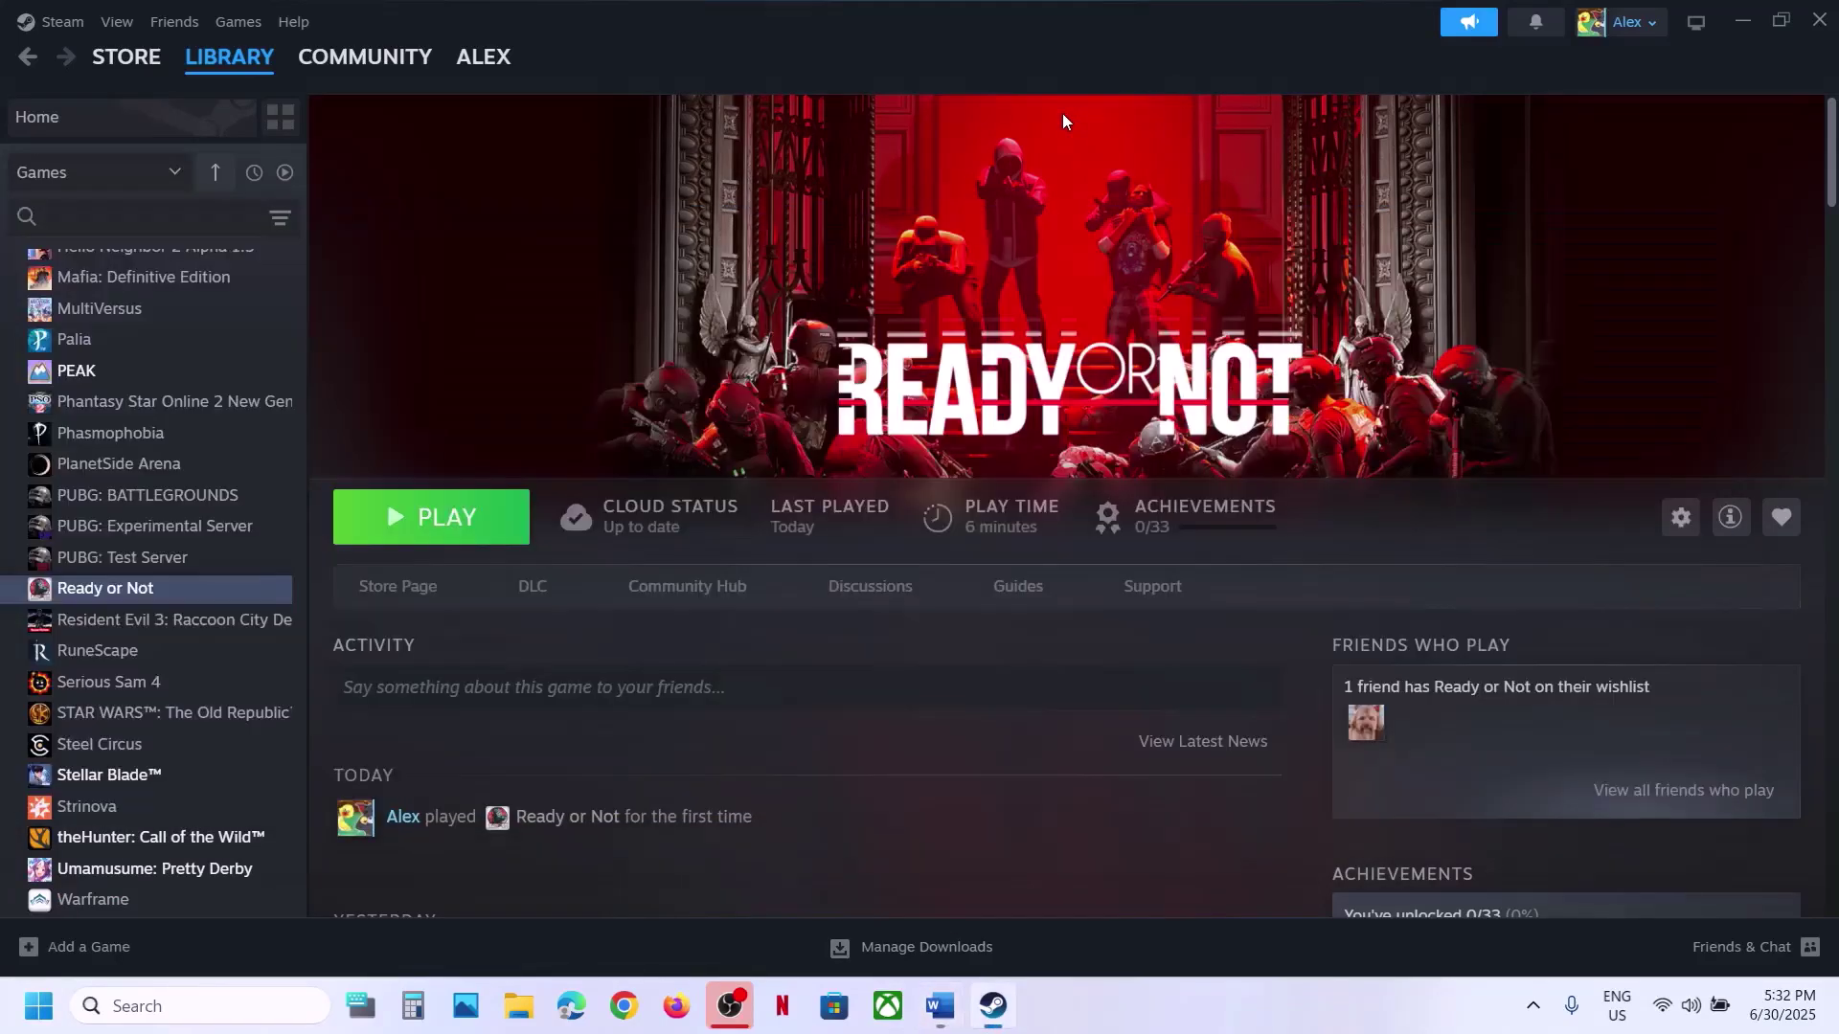
- Select the Play Safe Mode (No Mods) launch option for Ready or Not and cancel the launch
click(446, 520)
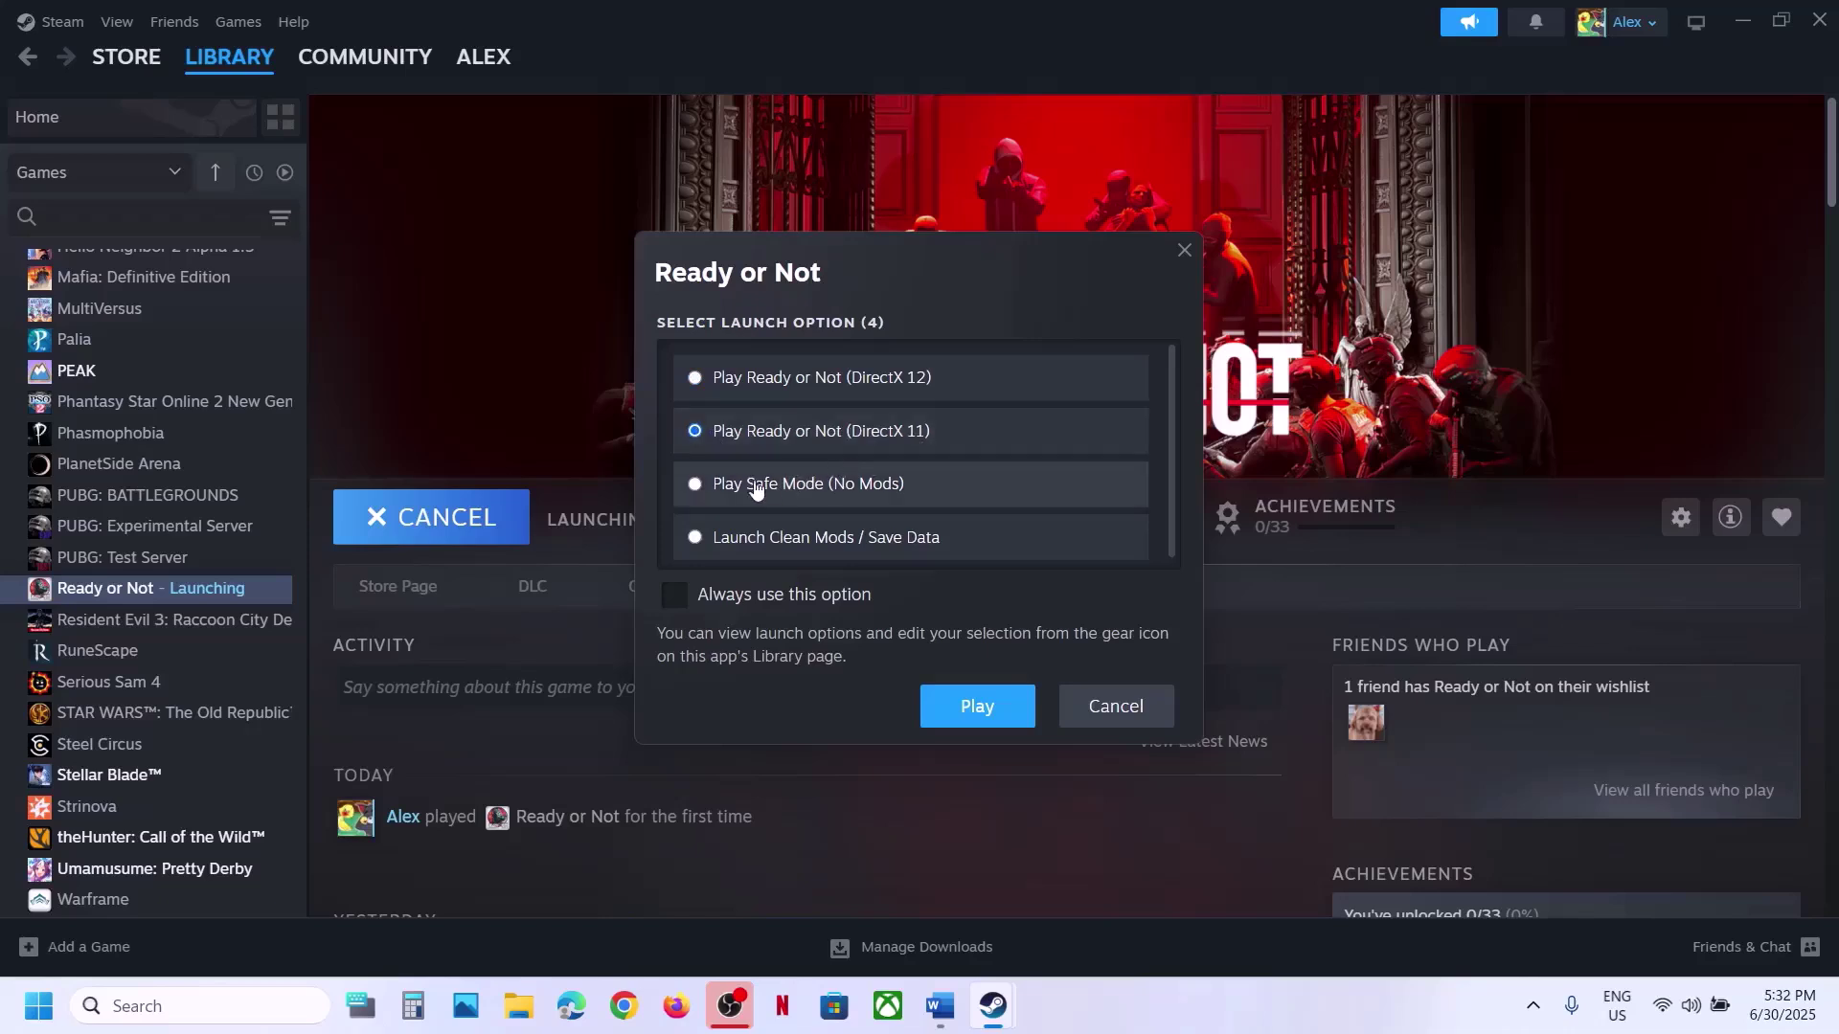
click(695, 485)
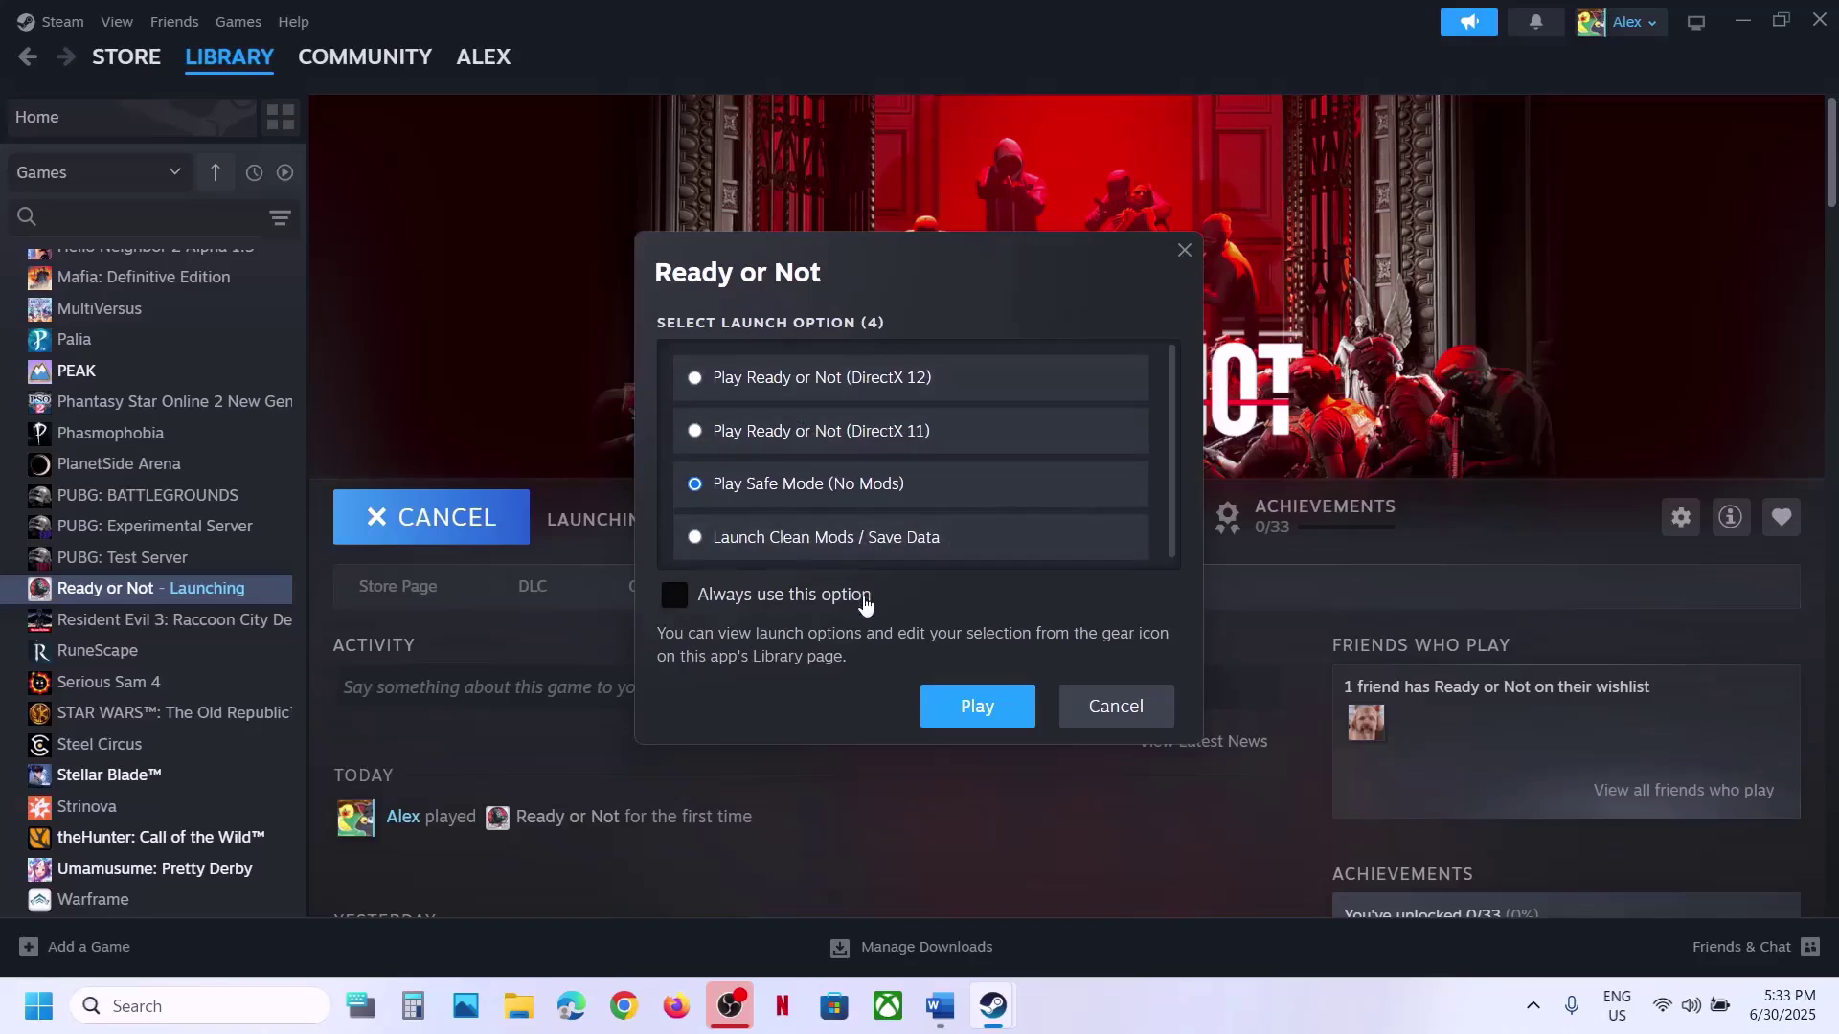
click(1115, 706)
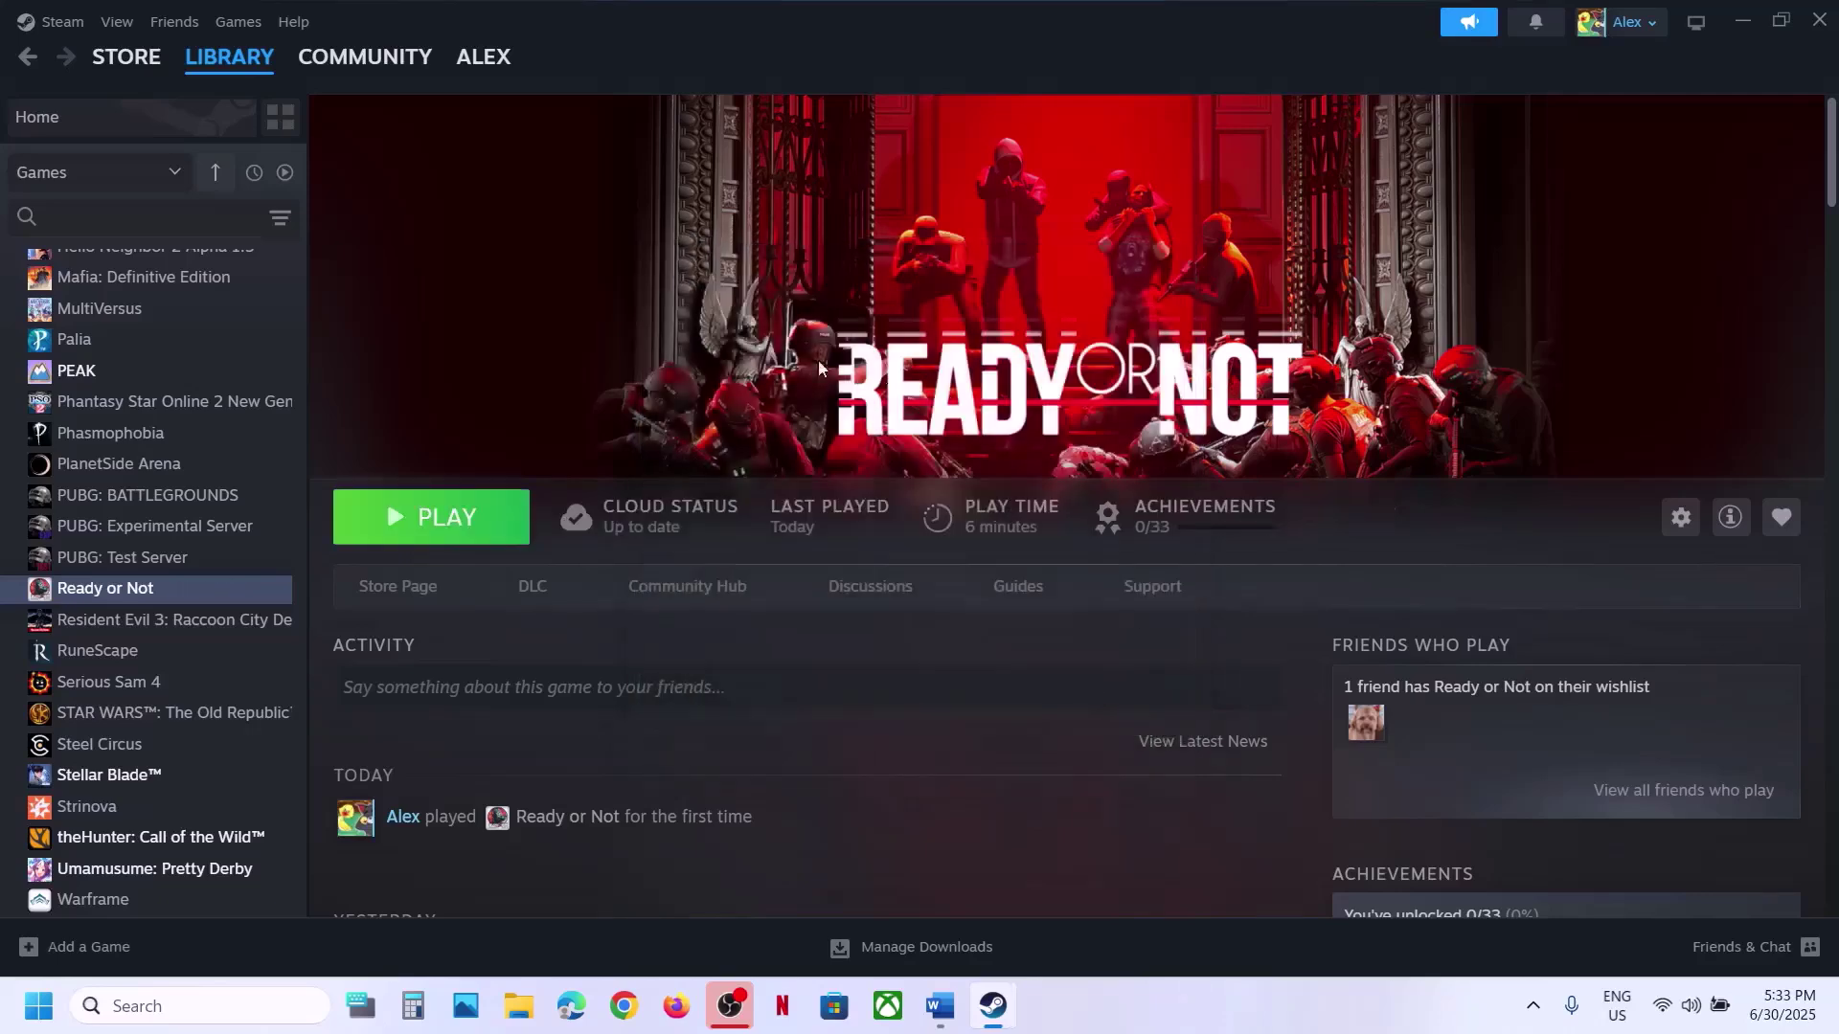
- Switch to the Word document and read Step 3 about deleting the config file, including its note on saved settings
click(940, 1006)
drag(206, 634, 856, 634)
scroll(752, 691, down, 2)
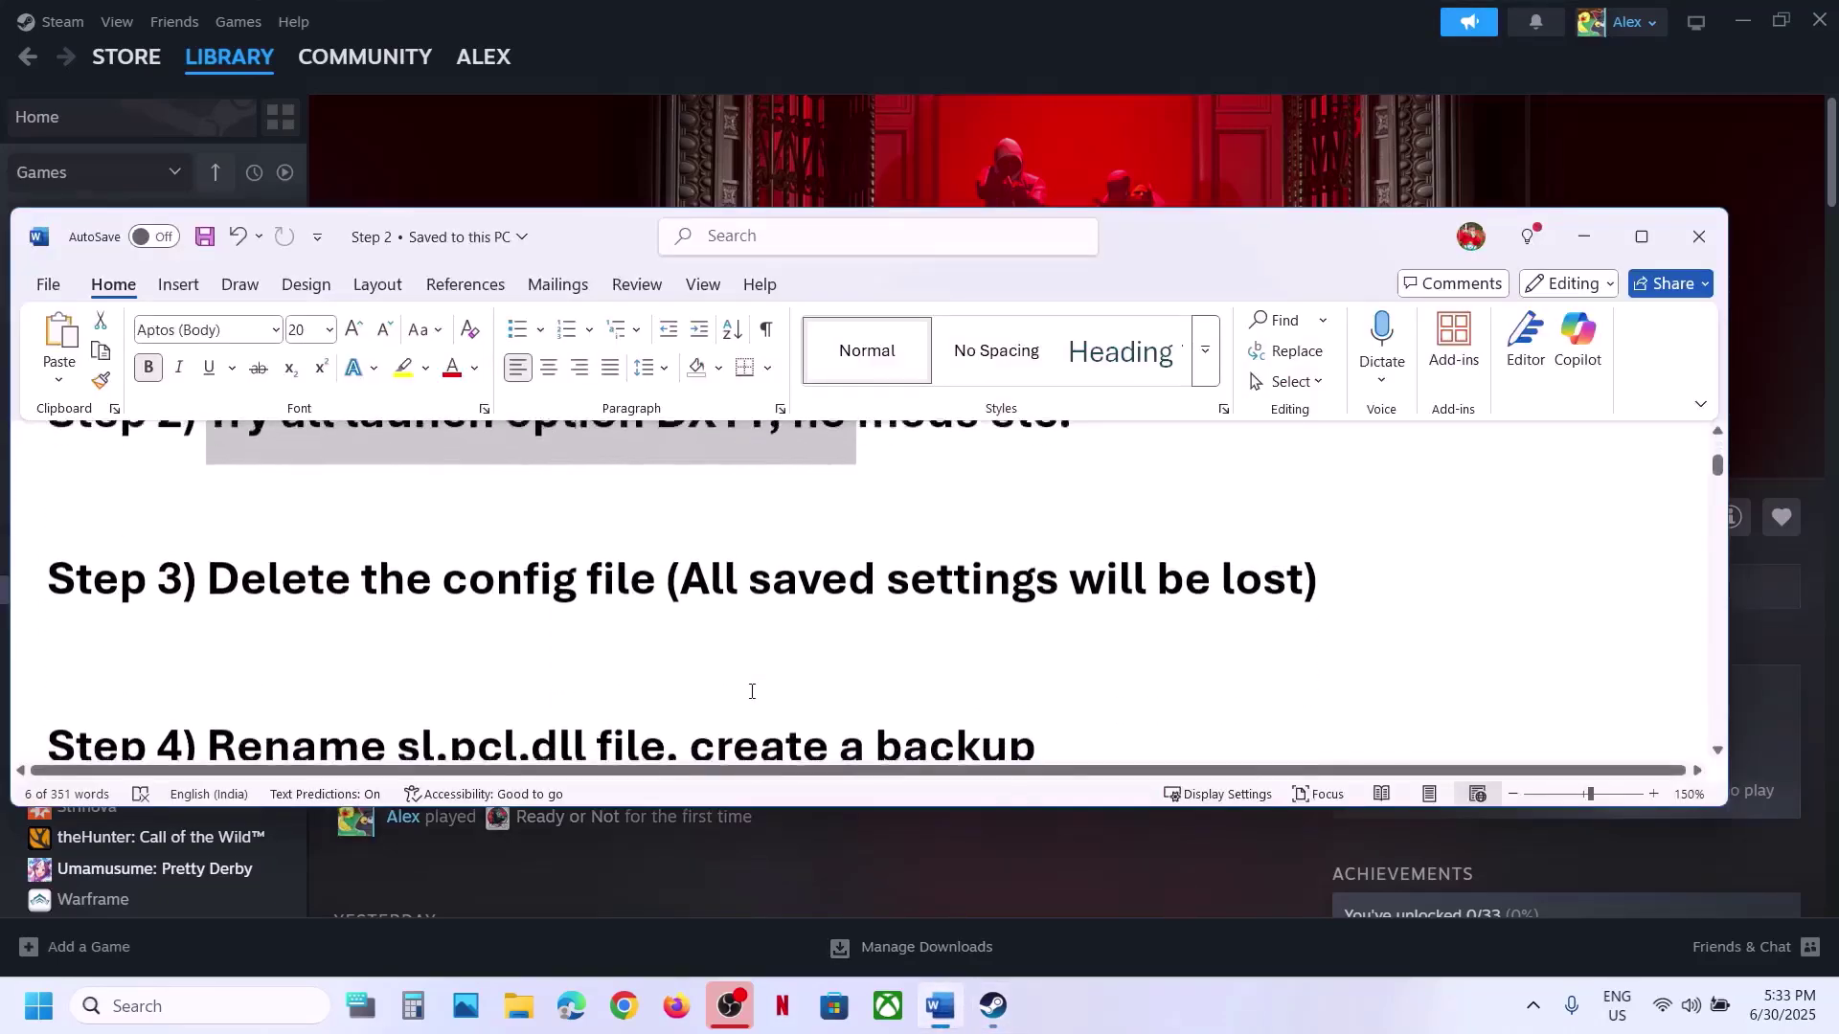
scroll(481, 679, up, 1)
drag(260, 622, 661, 623)
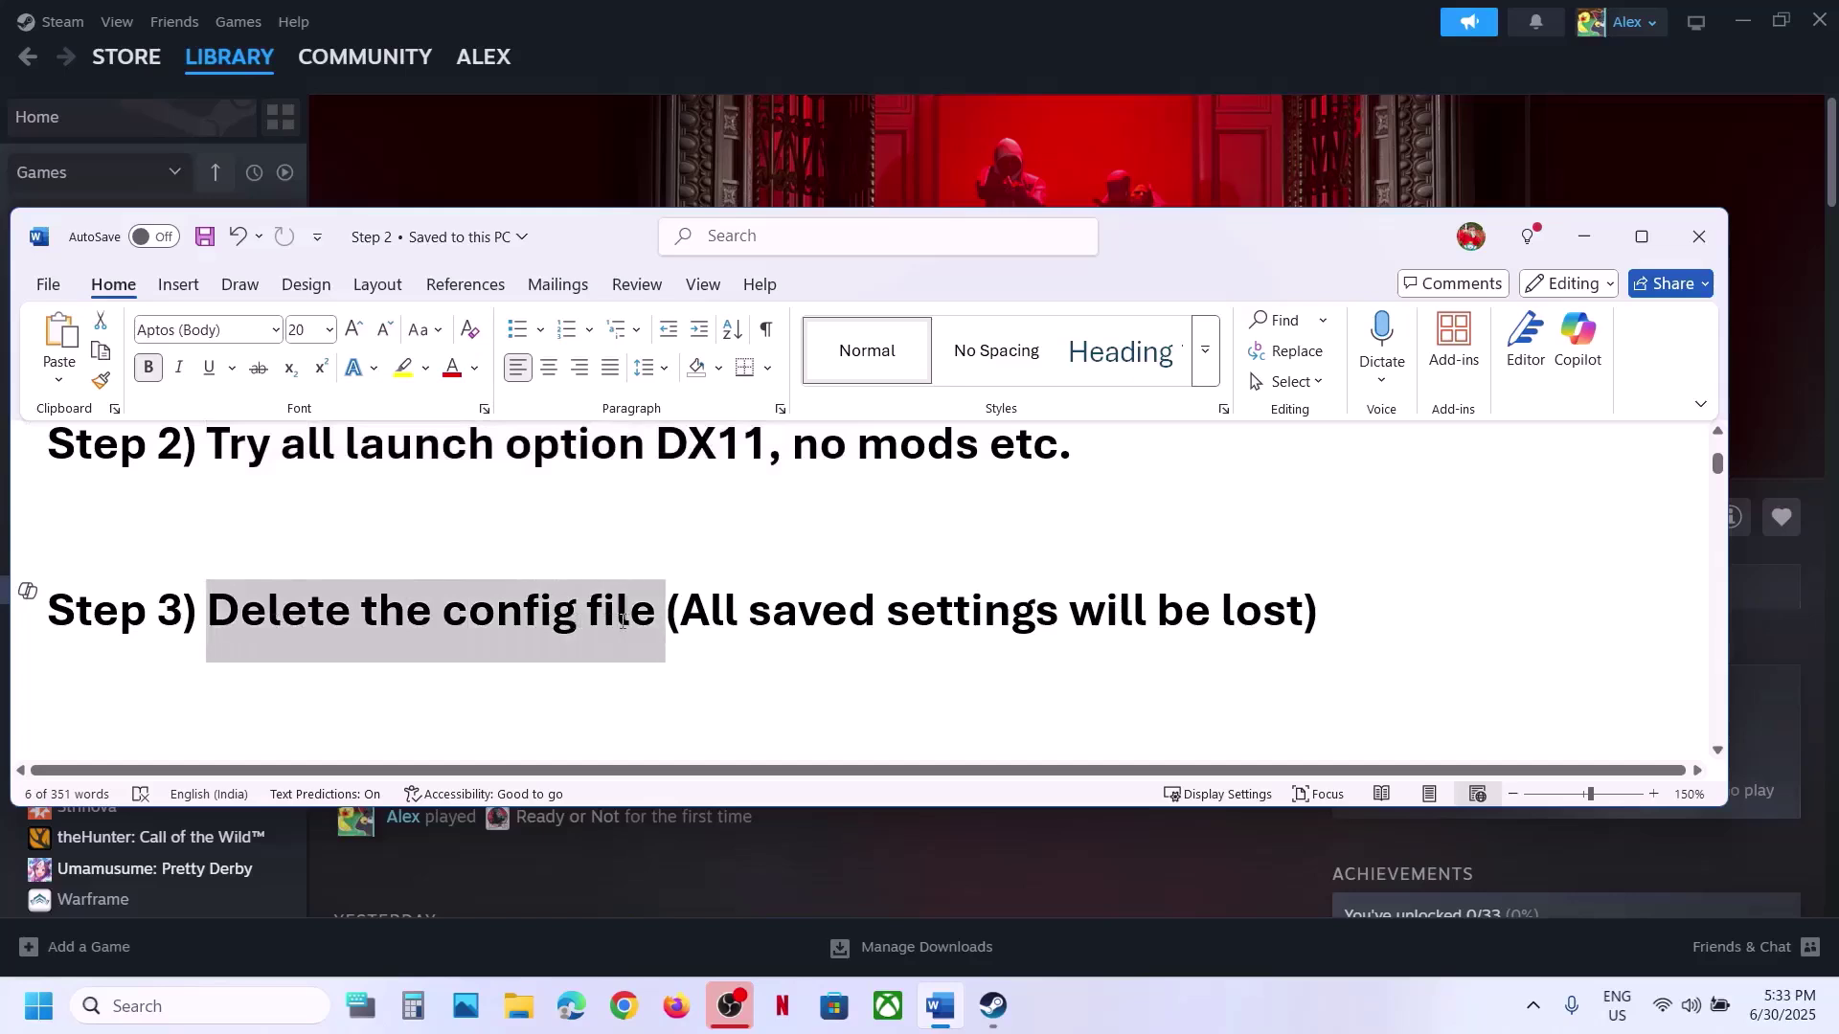
click(709, 605)
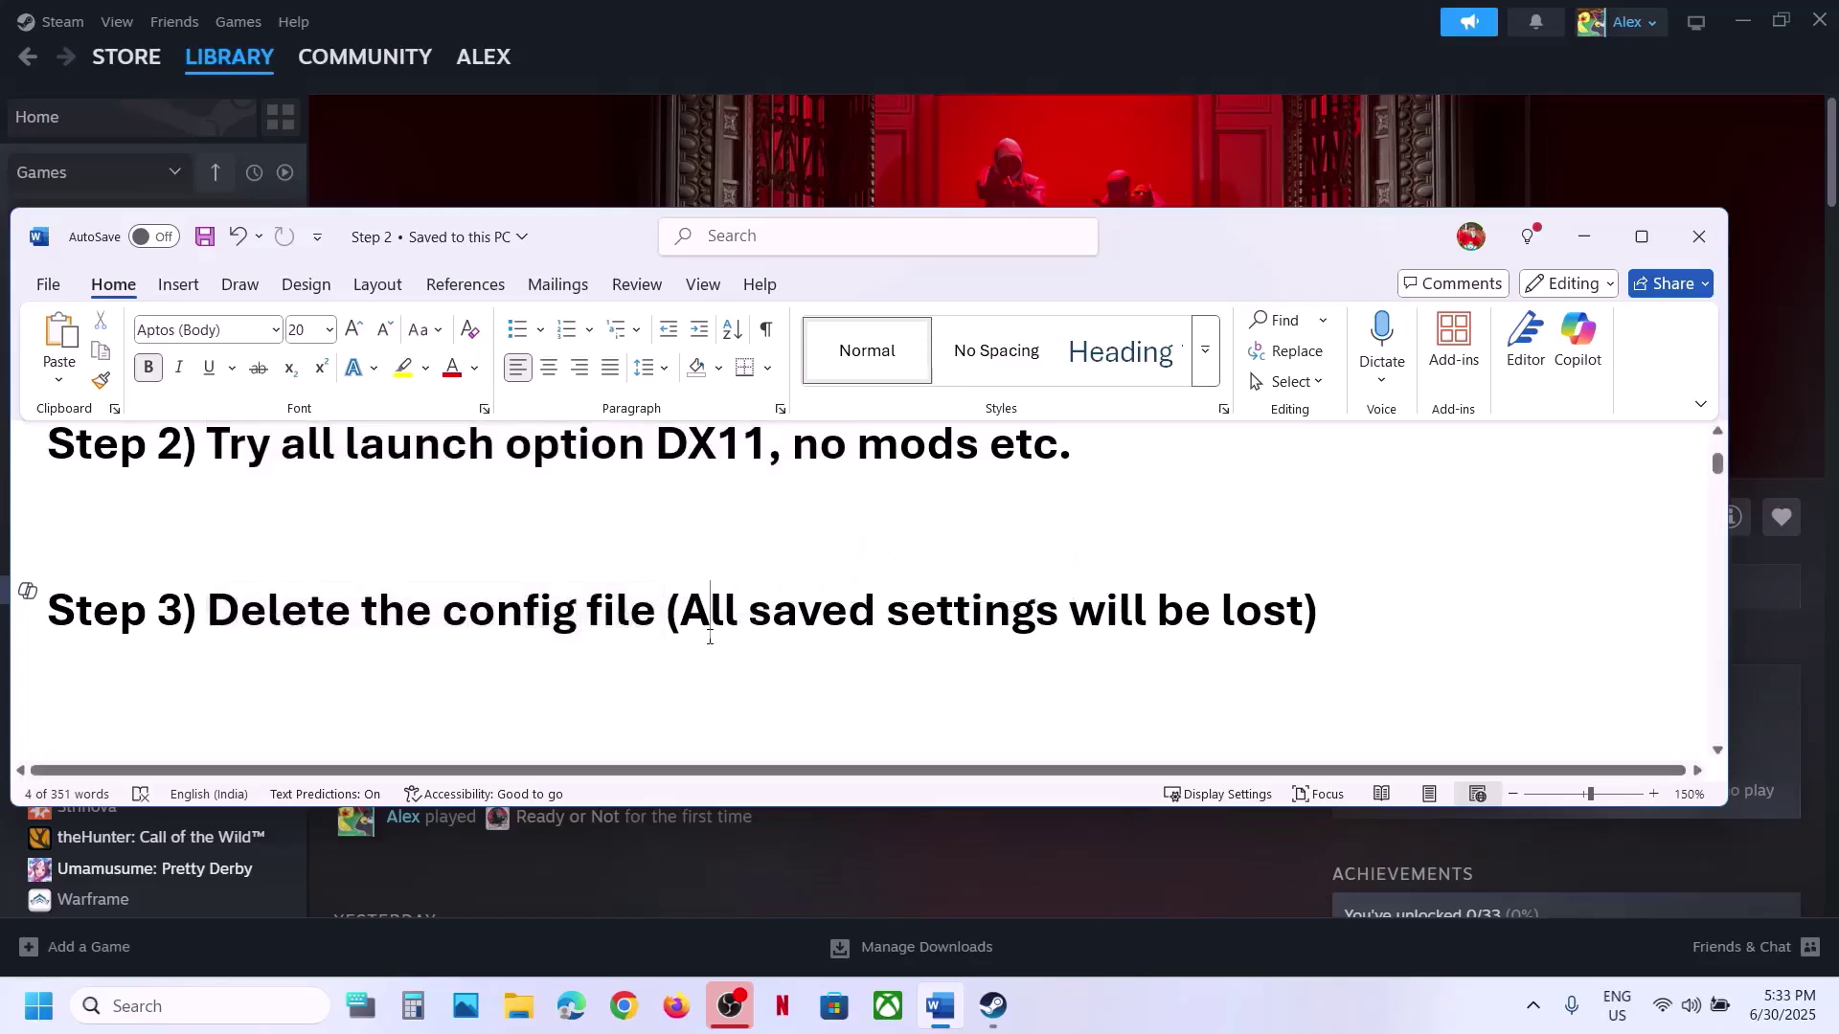
drag(682, 601, 1303, 613)
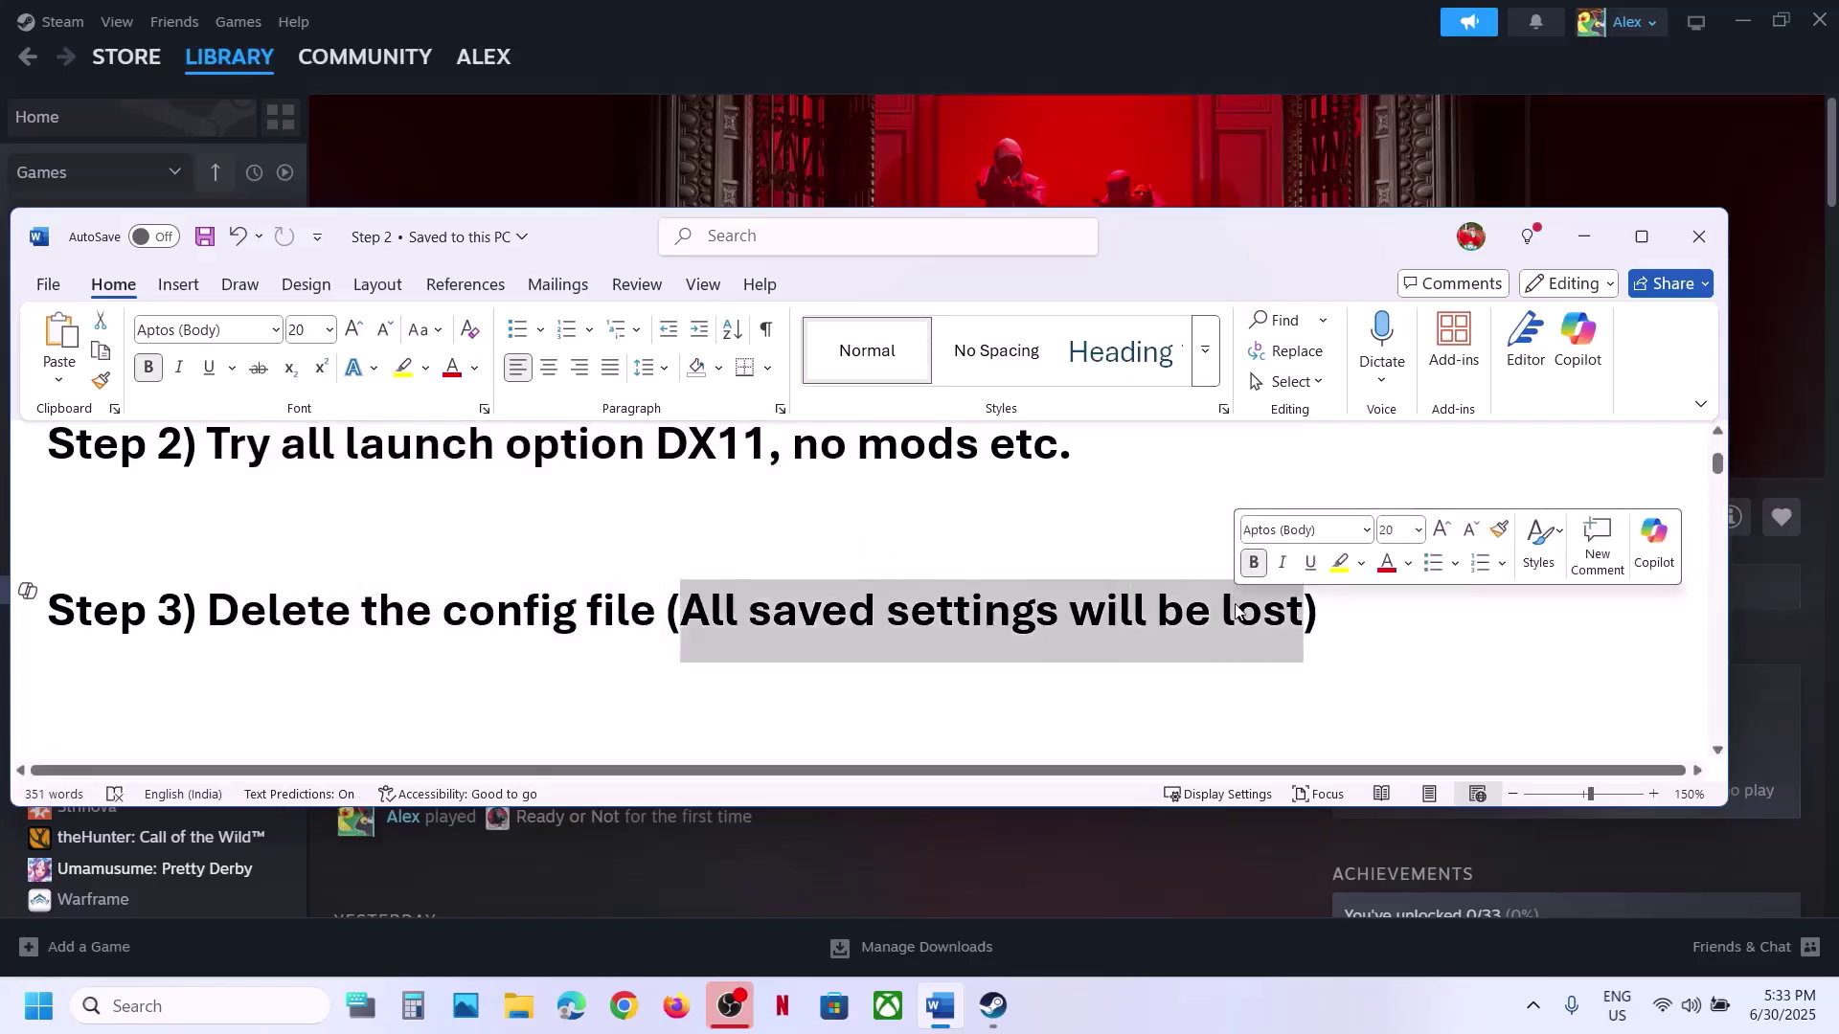
drag(367, 604, 657, 610)
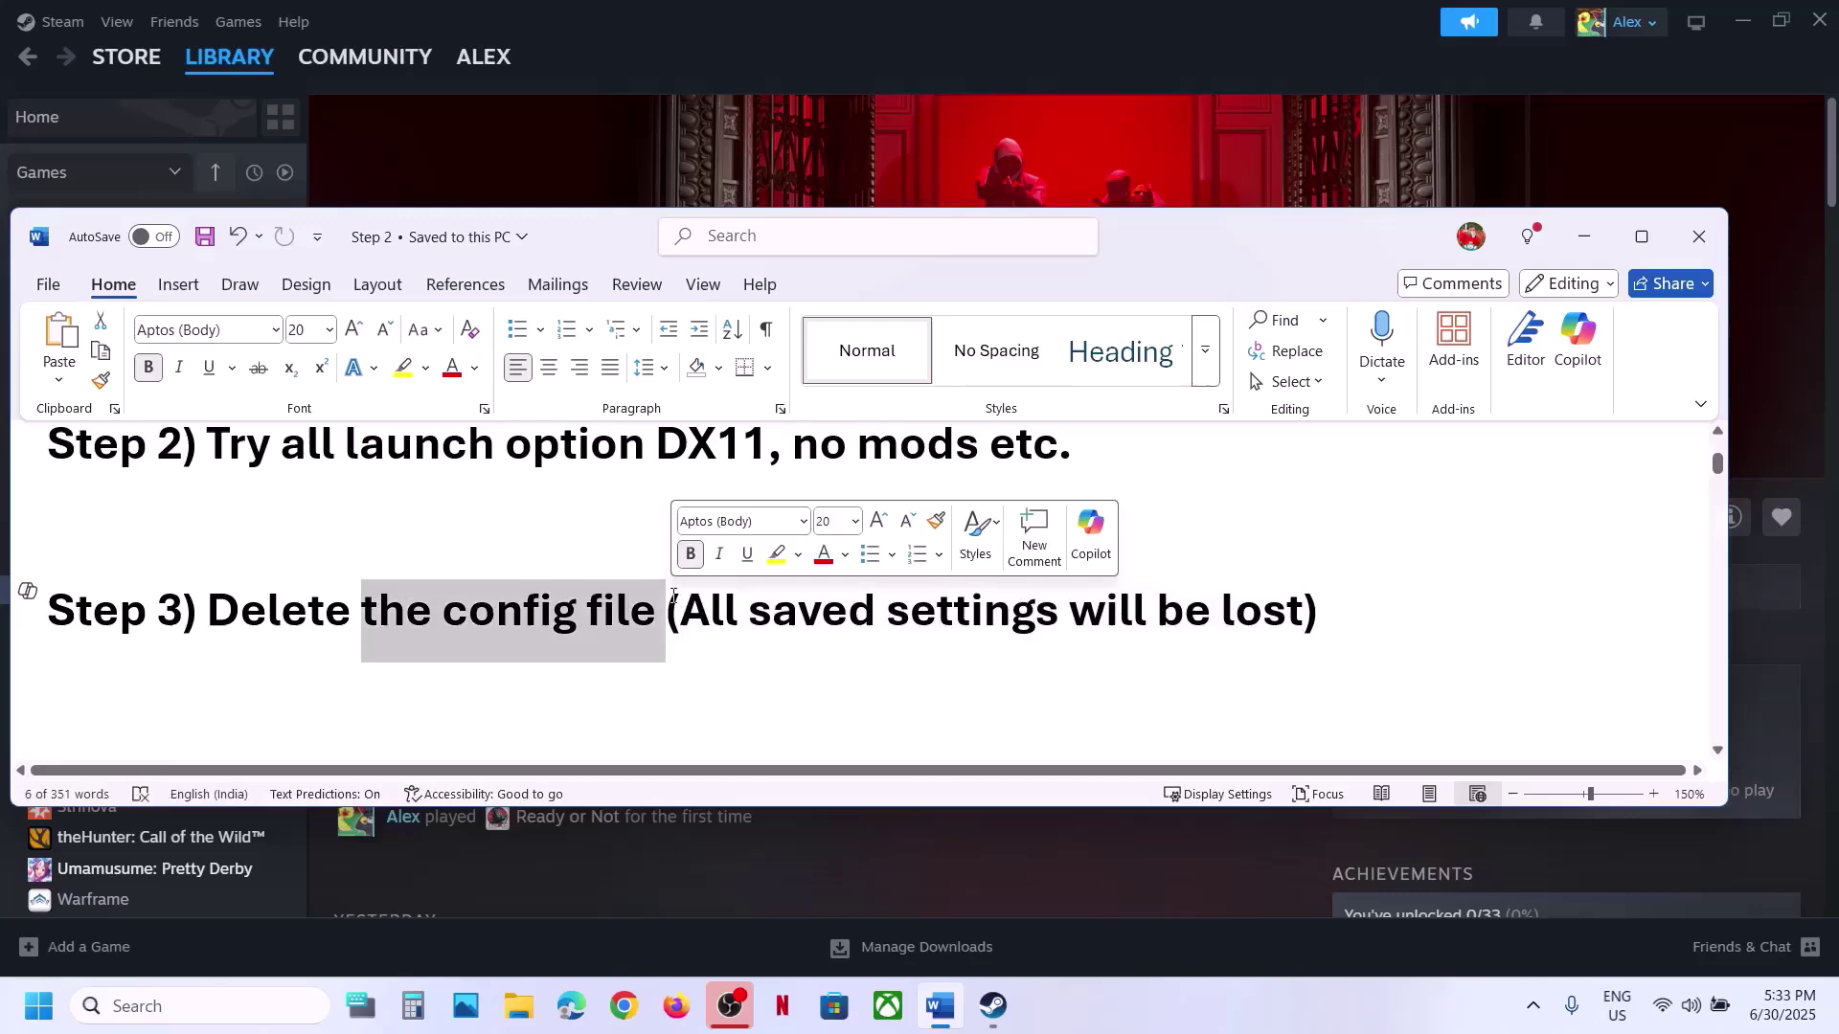
click(911, 135)
- Switch to File Explorer and open the user folder C:\Users\Test
click(518, 1005)
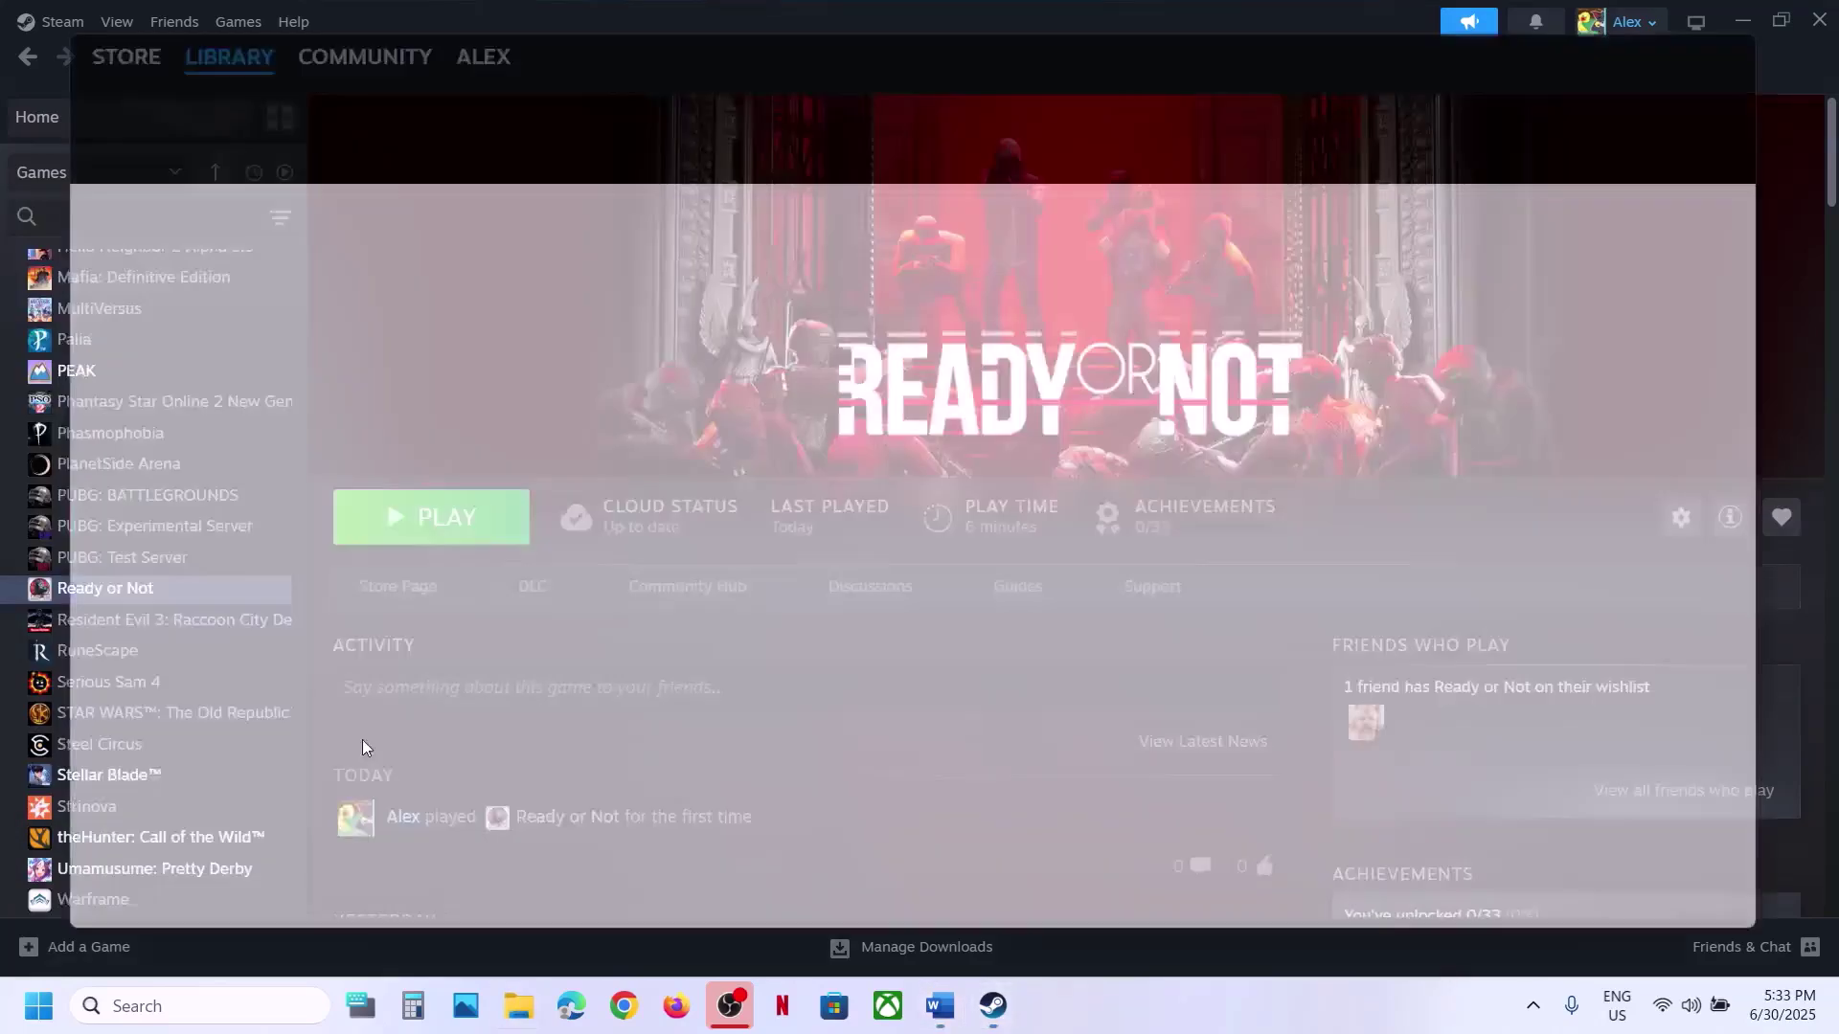
click(147, 625)
double_click(364, 235)
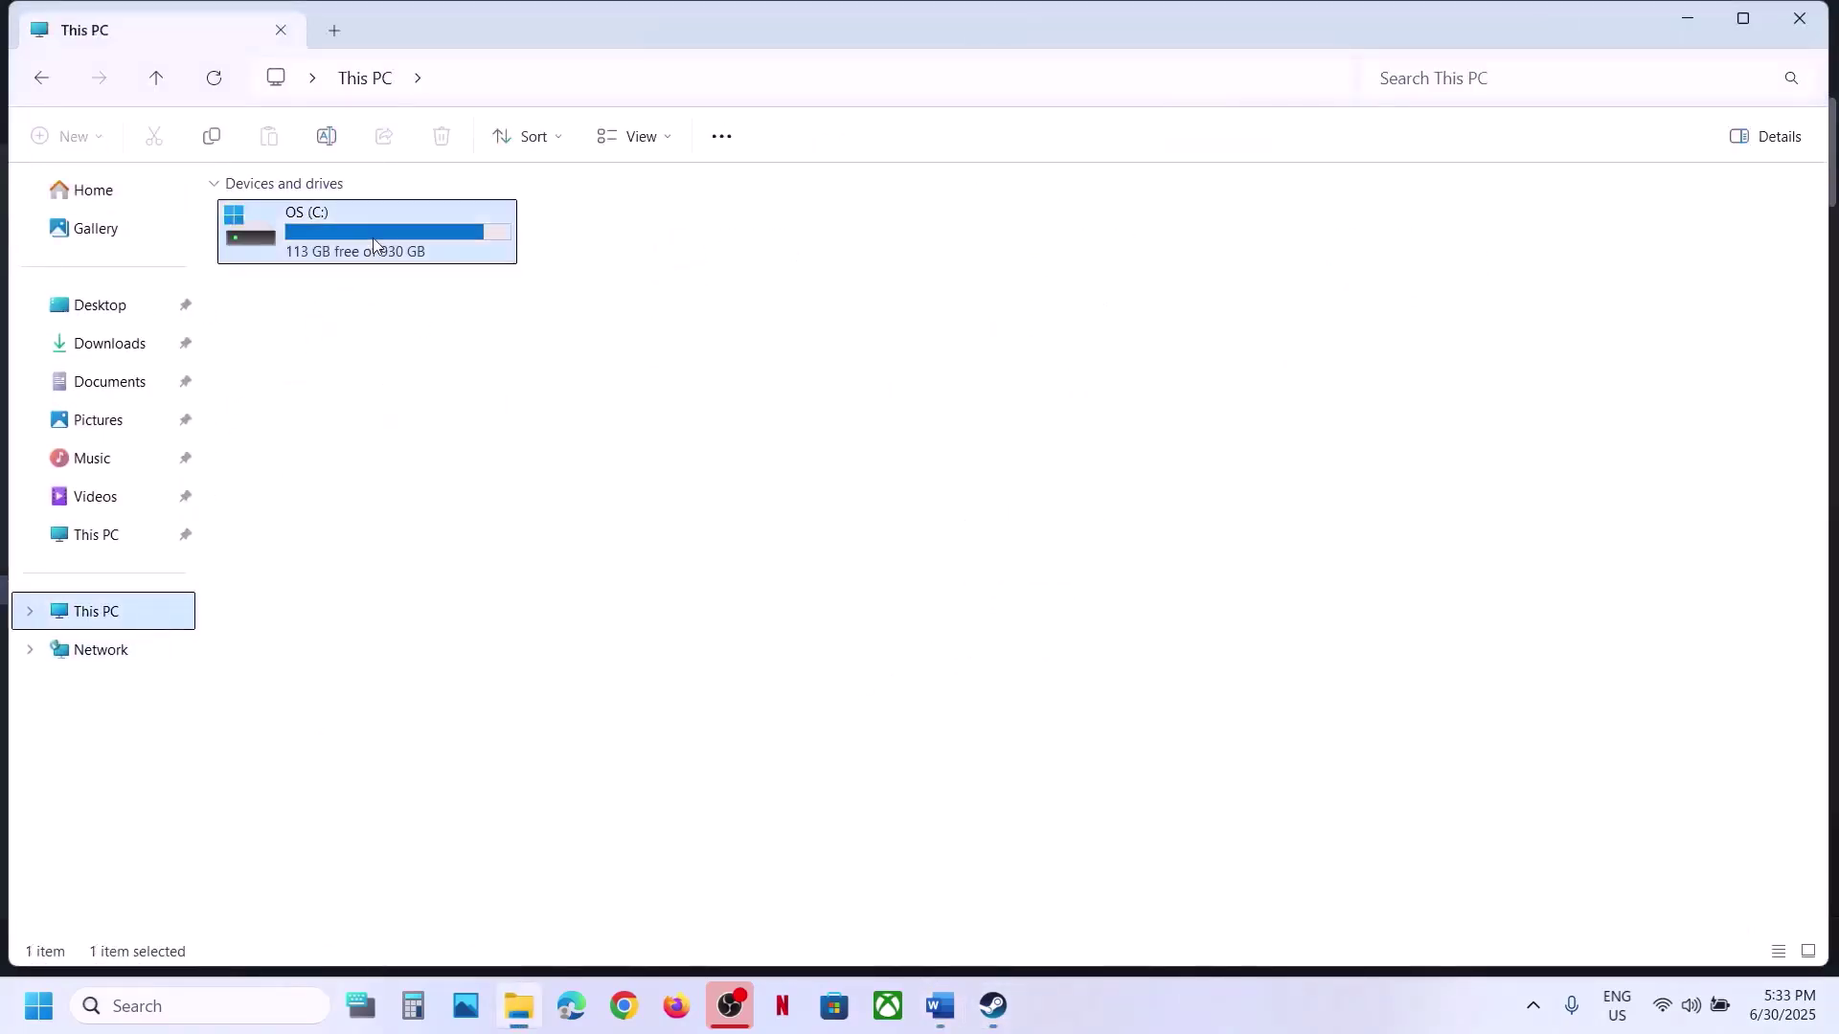
double_click(282, 746)
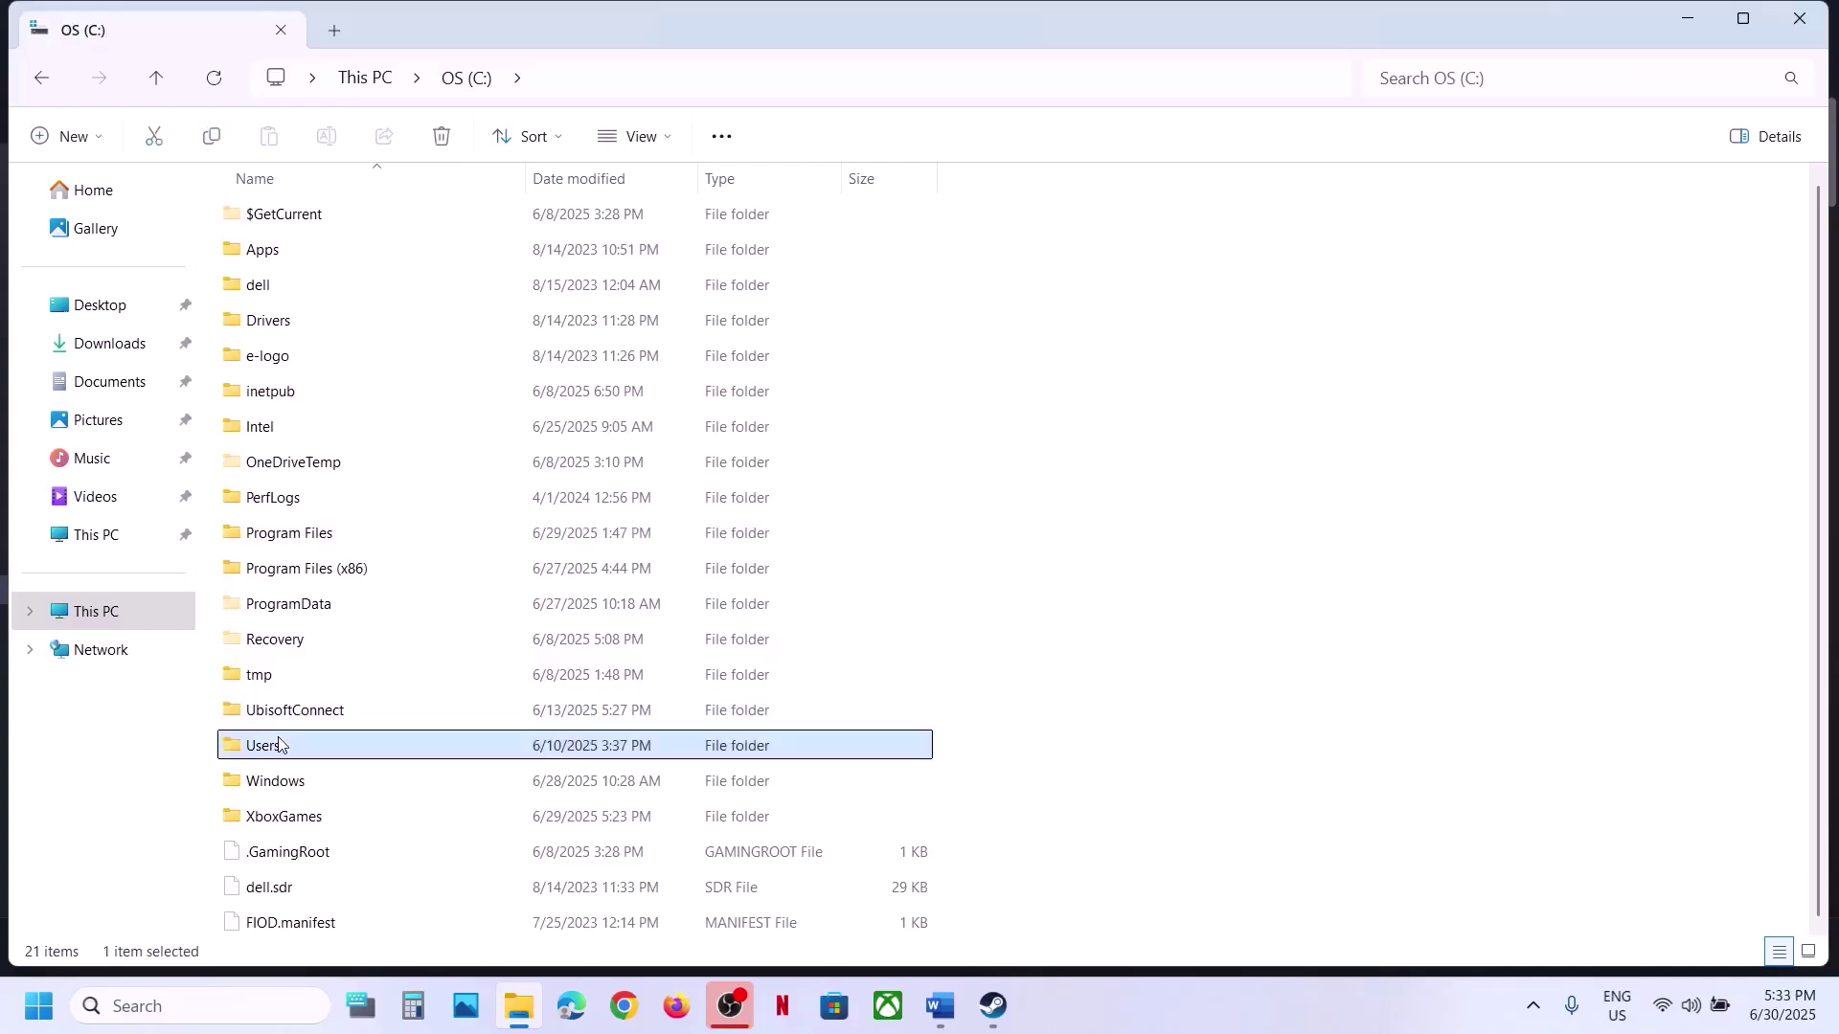
click(272, 229)
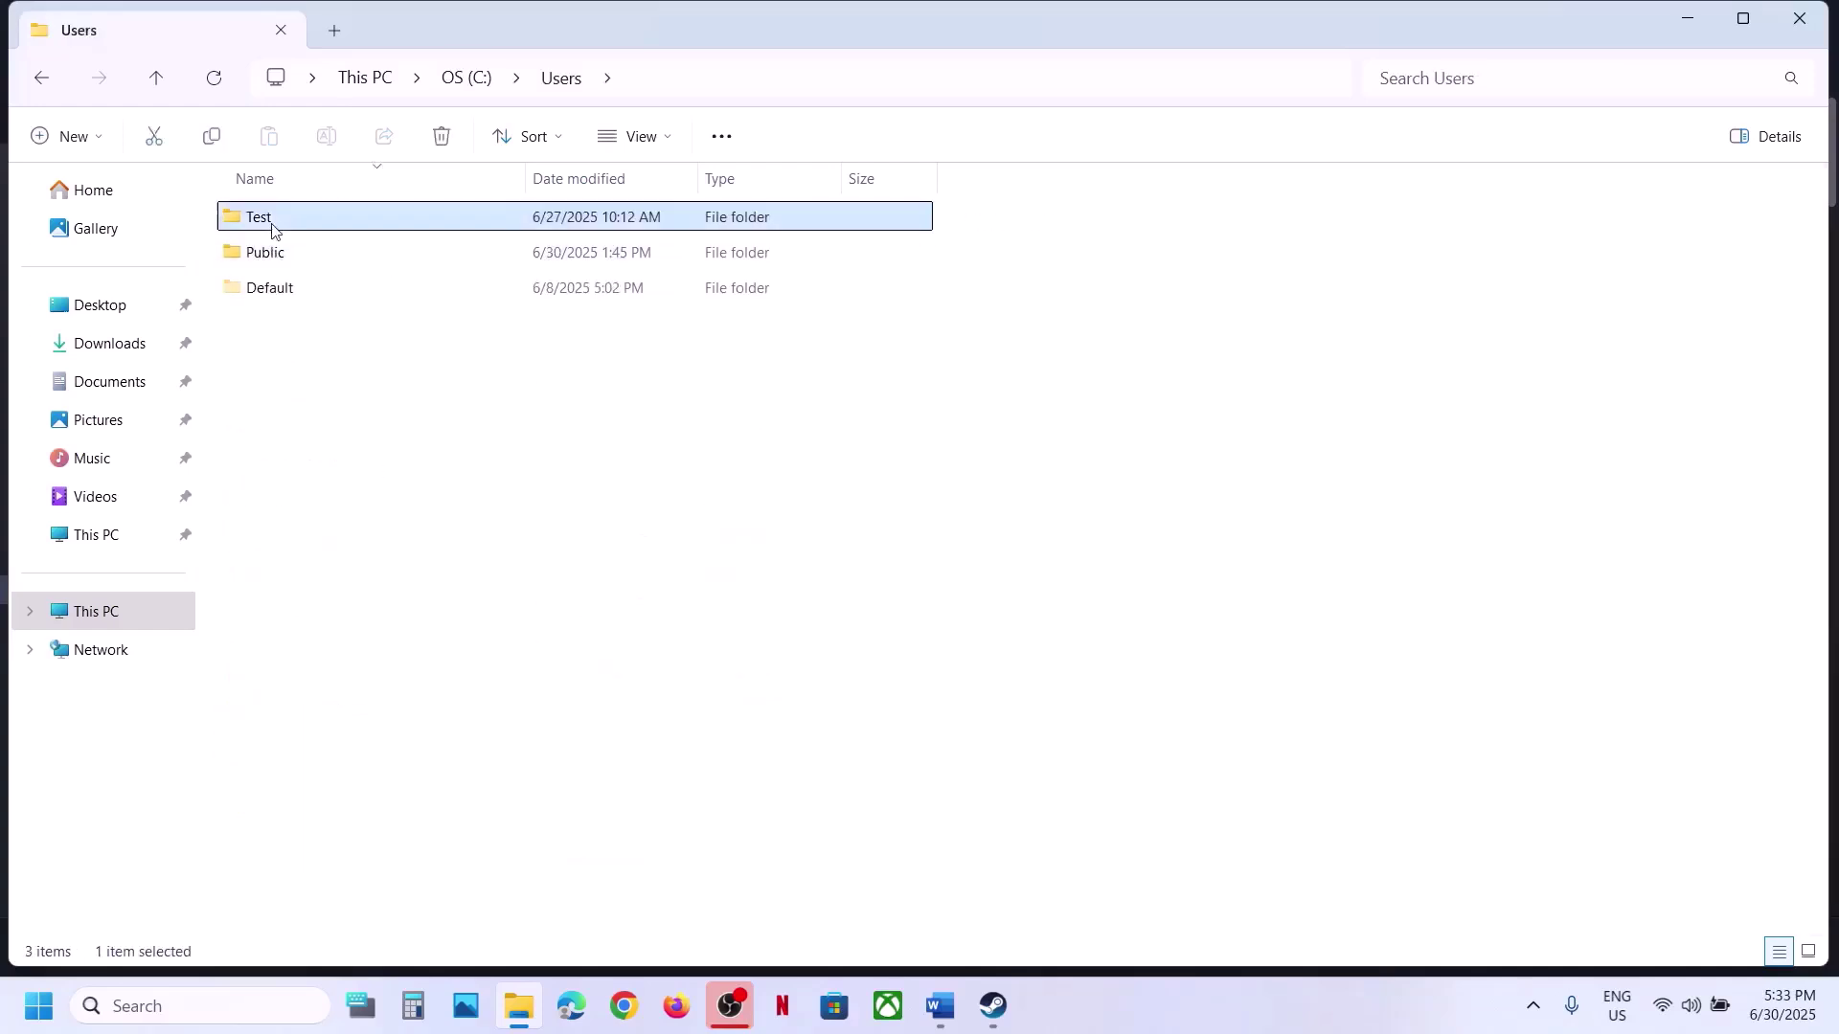
double_click(348, 224)
- Check that hidden items are set to show, and open the AppData folder
click(306, 297)
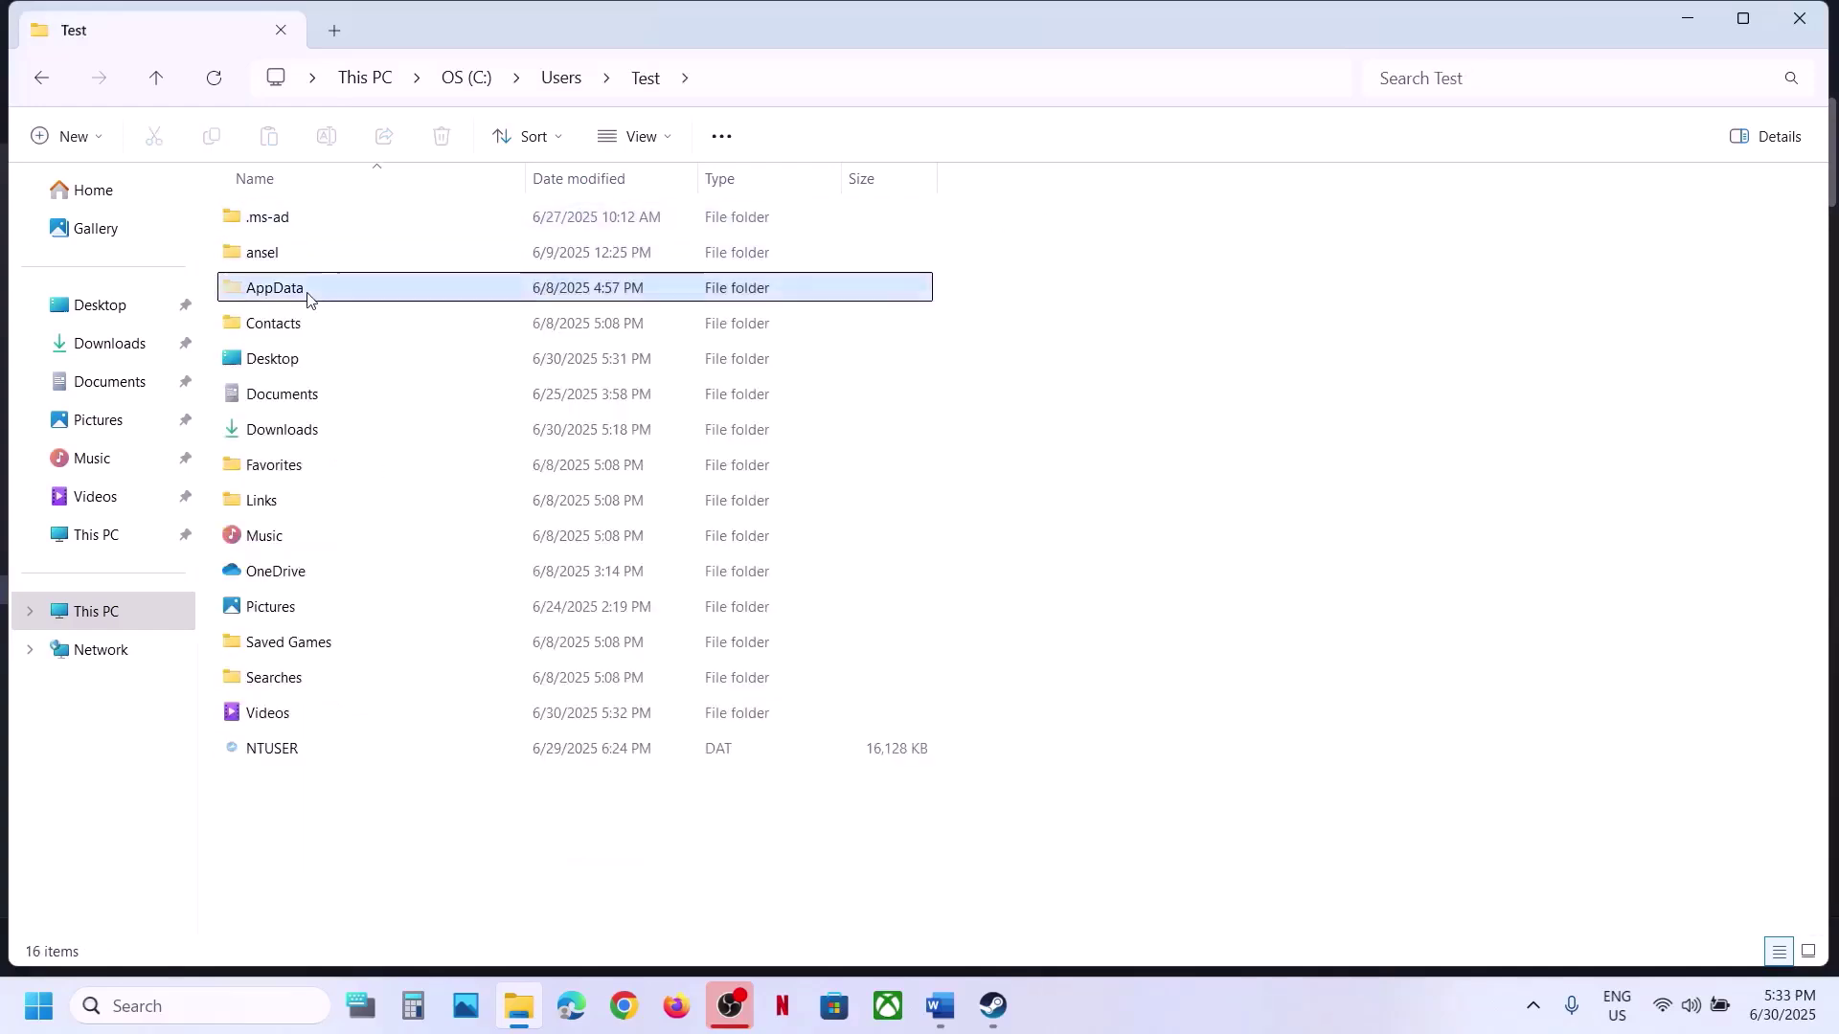
click(657, 141)
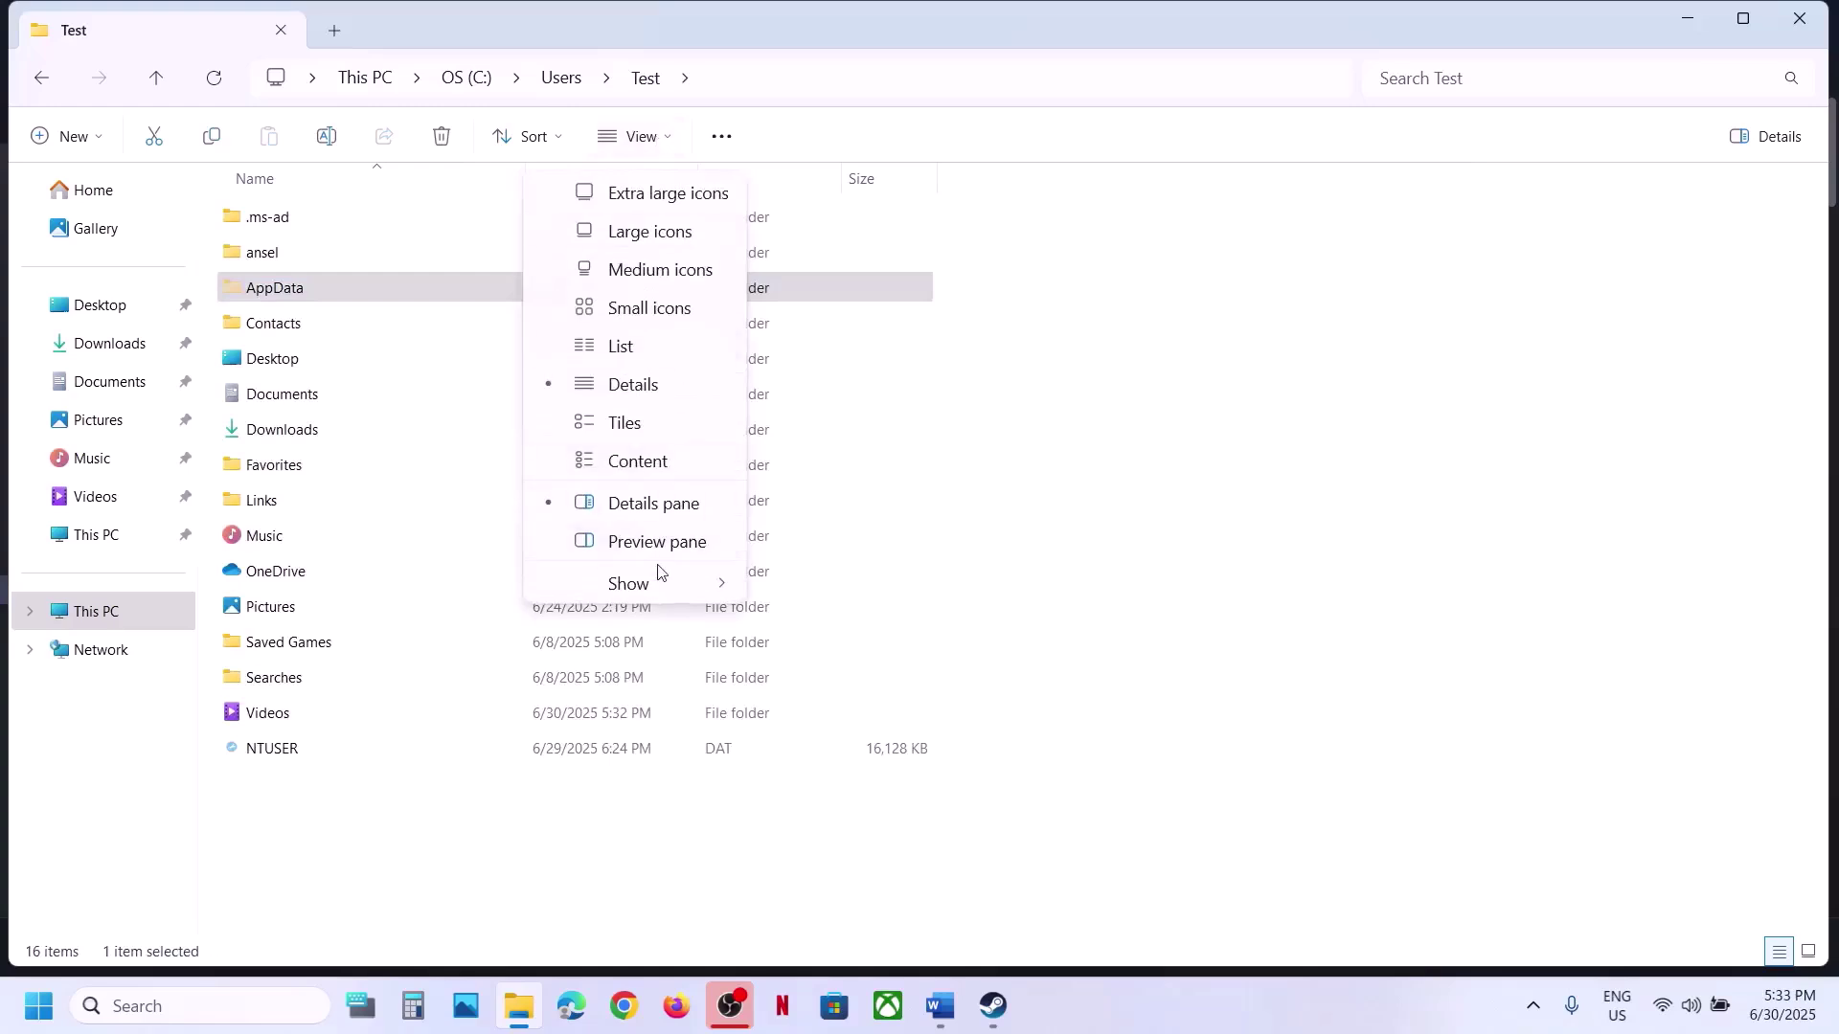
mouse_move(657, 584)
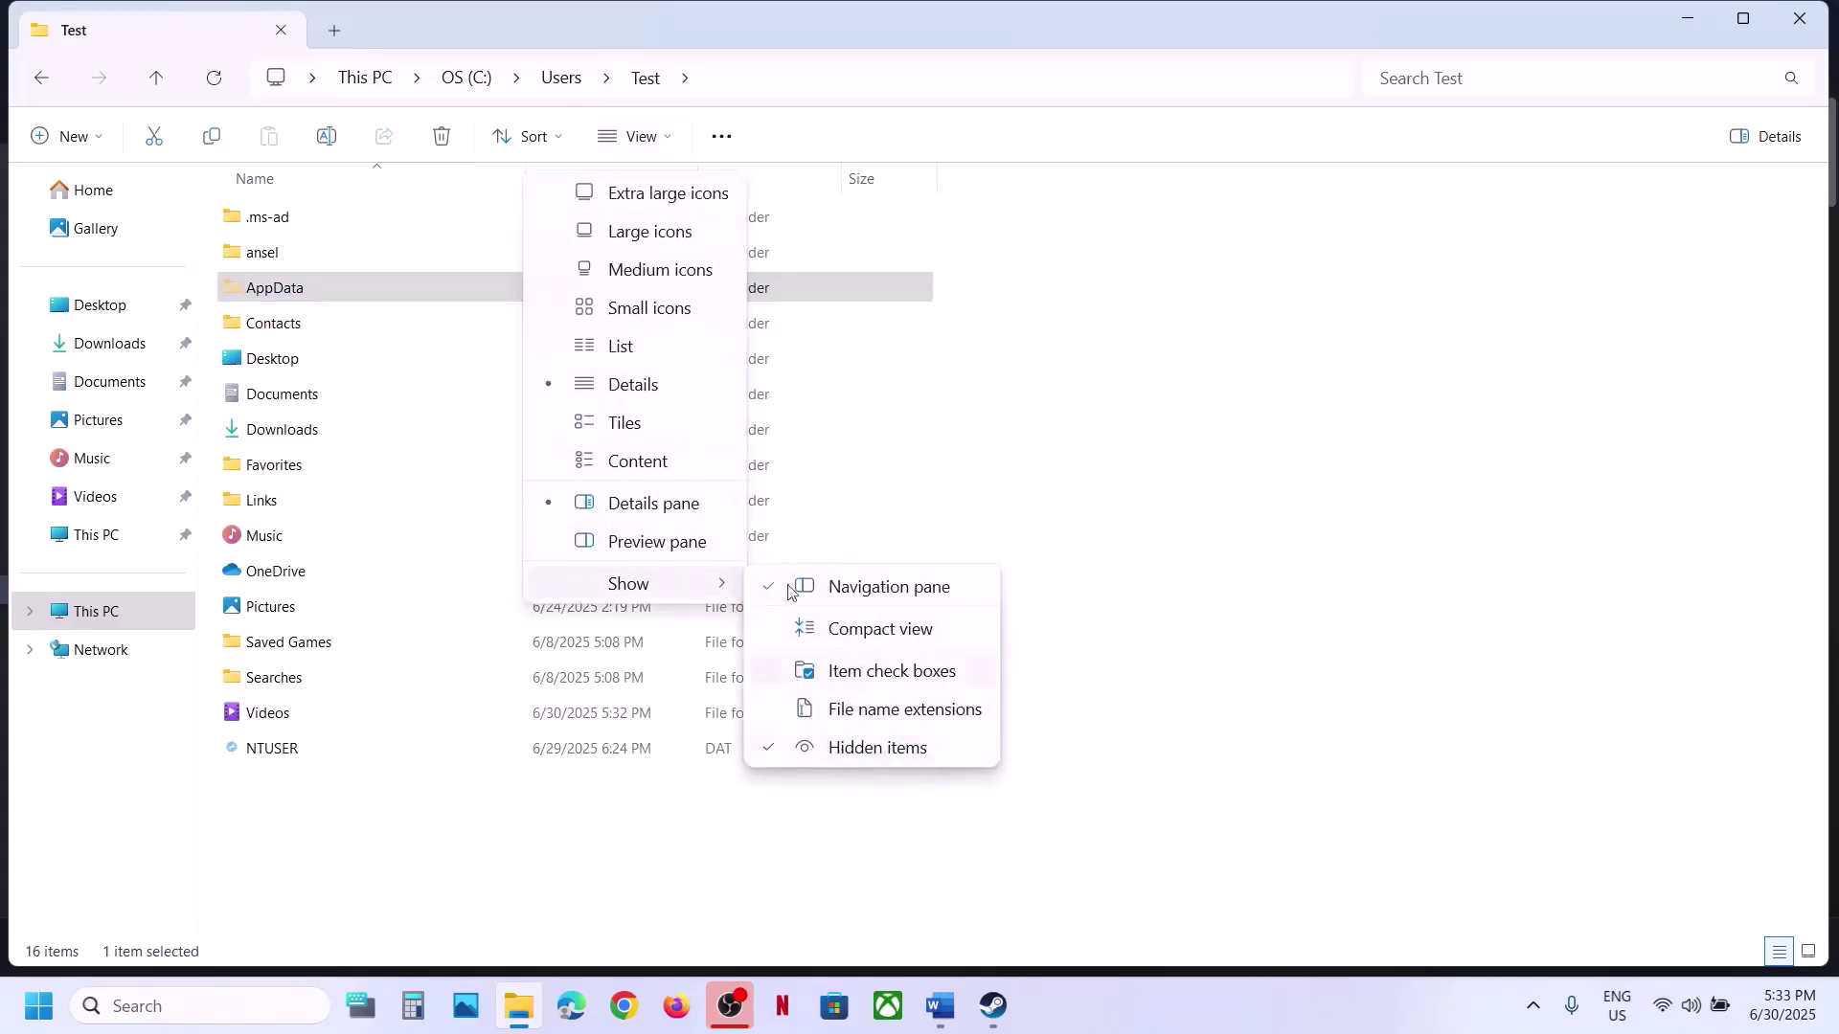
click(336, 291)
double_click(336, 292)
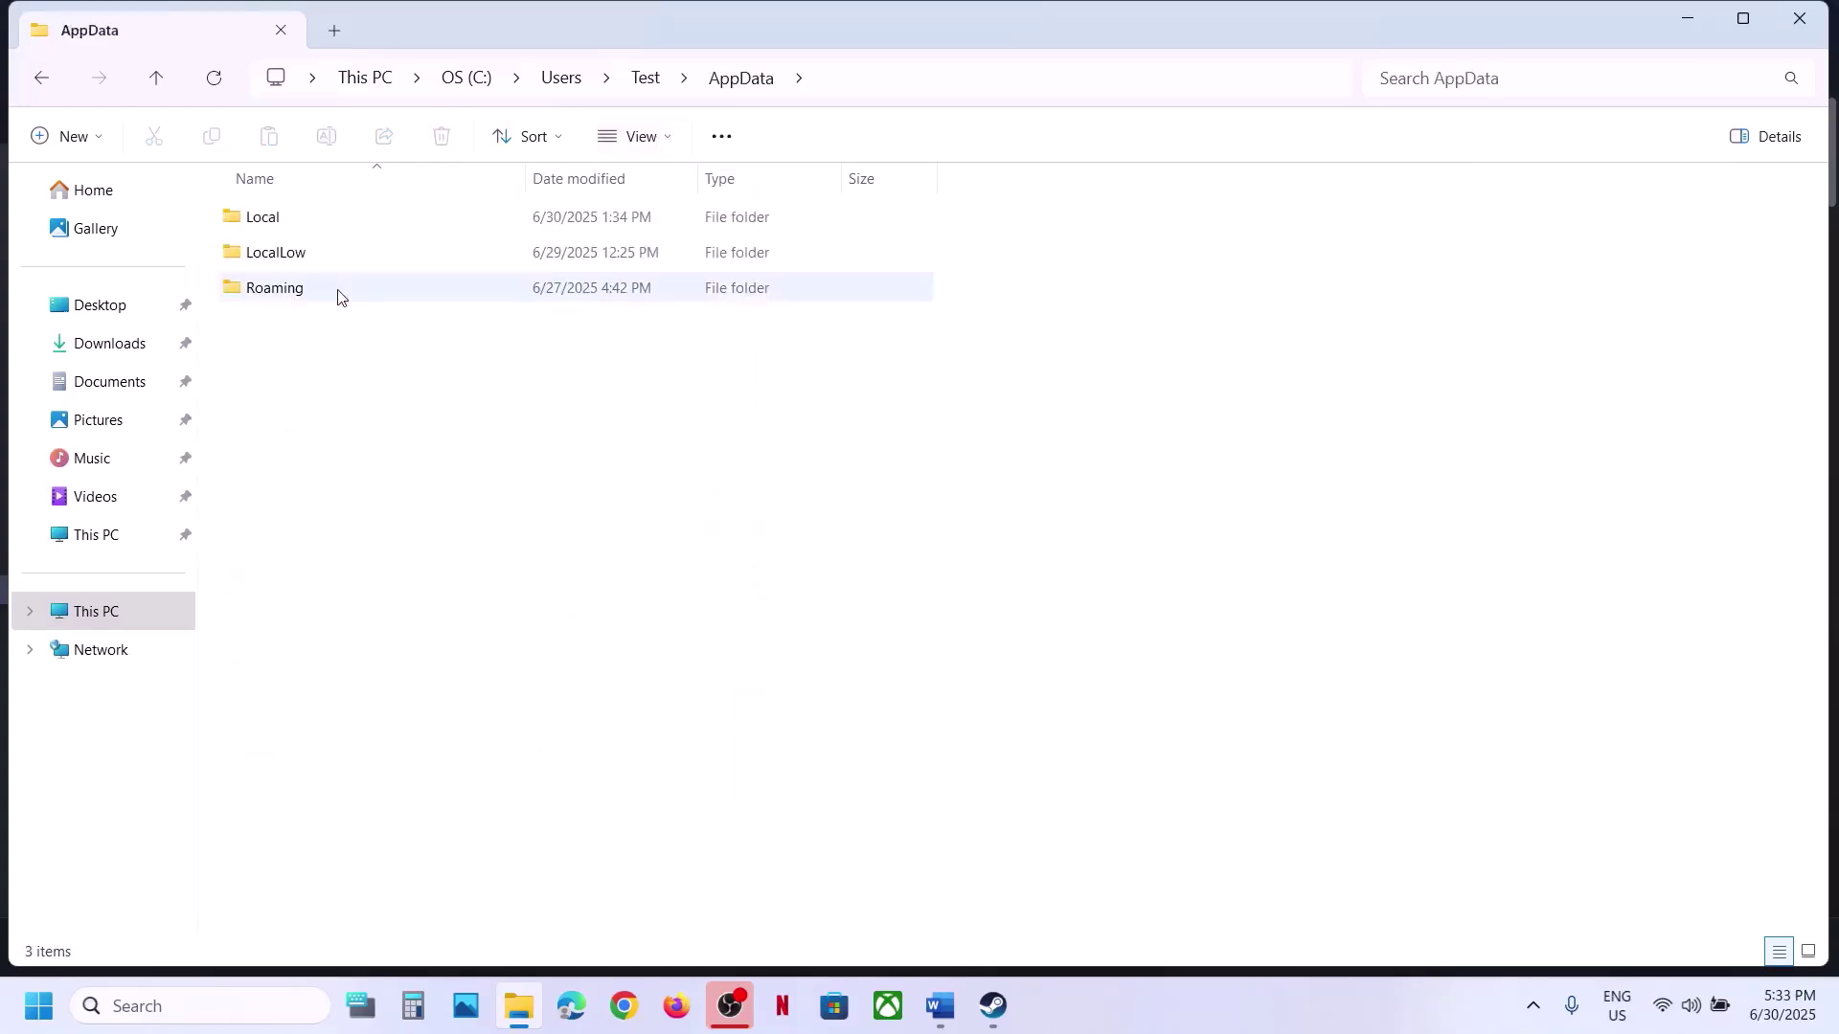
- Open the game's Saved folder under Local\ReadyOrNot
double_click(314, 232)
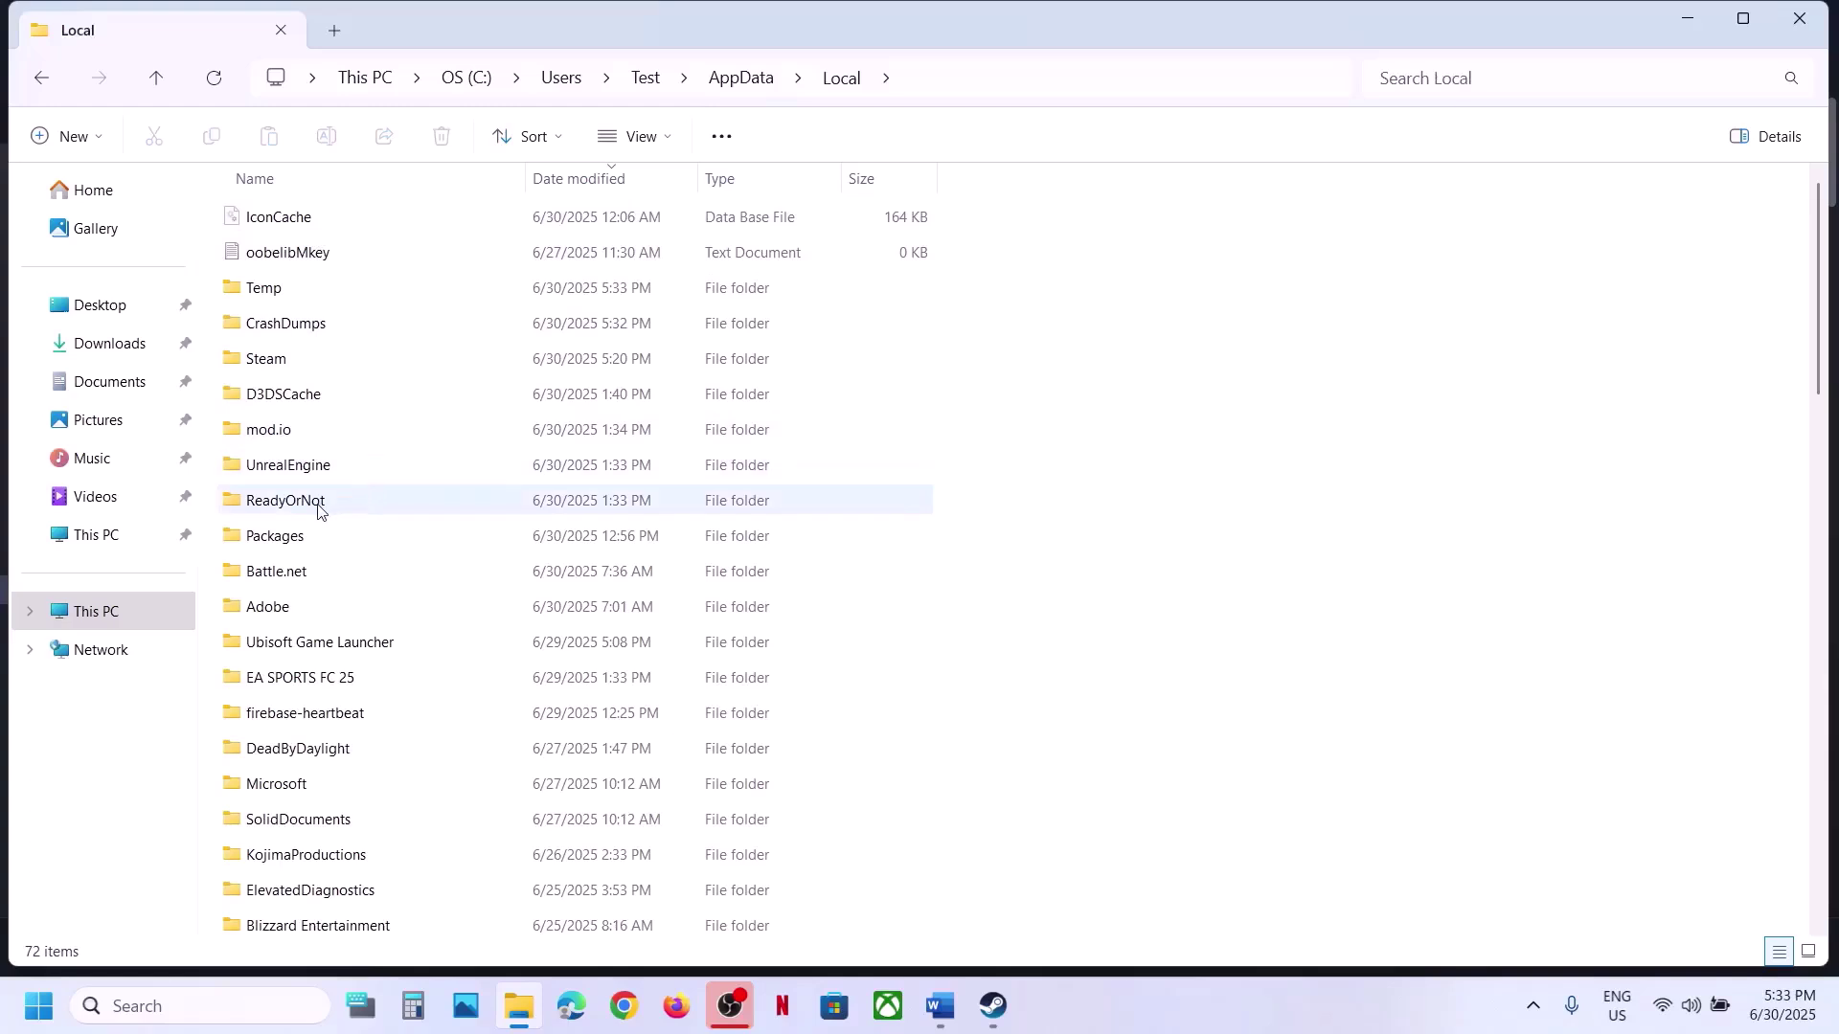
click(318, 510)
double_click(360, 510)
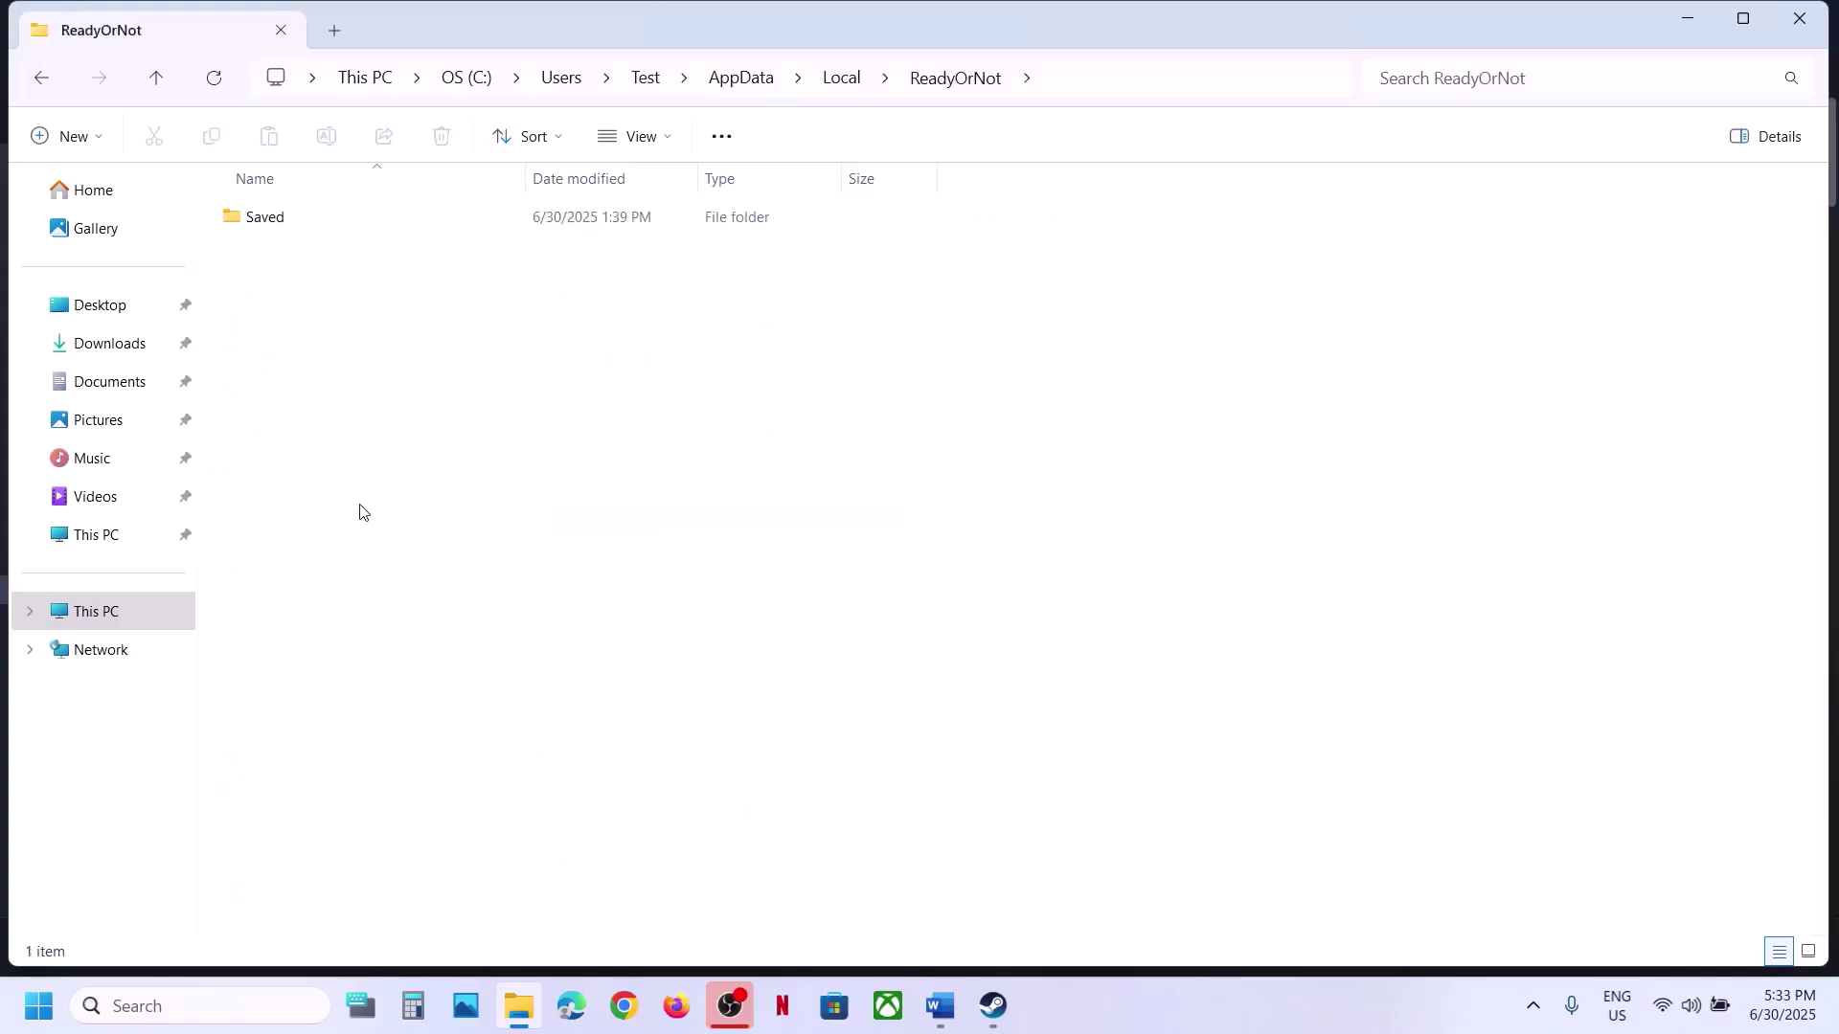
click(312, 214)
double_click(312, 215)
- Bring up the Delete command for the Config folder and dismiss it without deleting
click(335, 226)
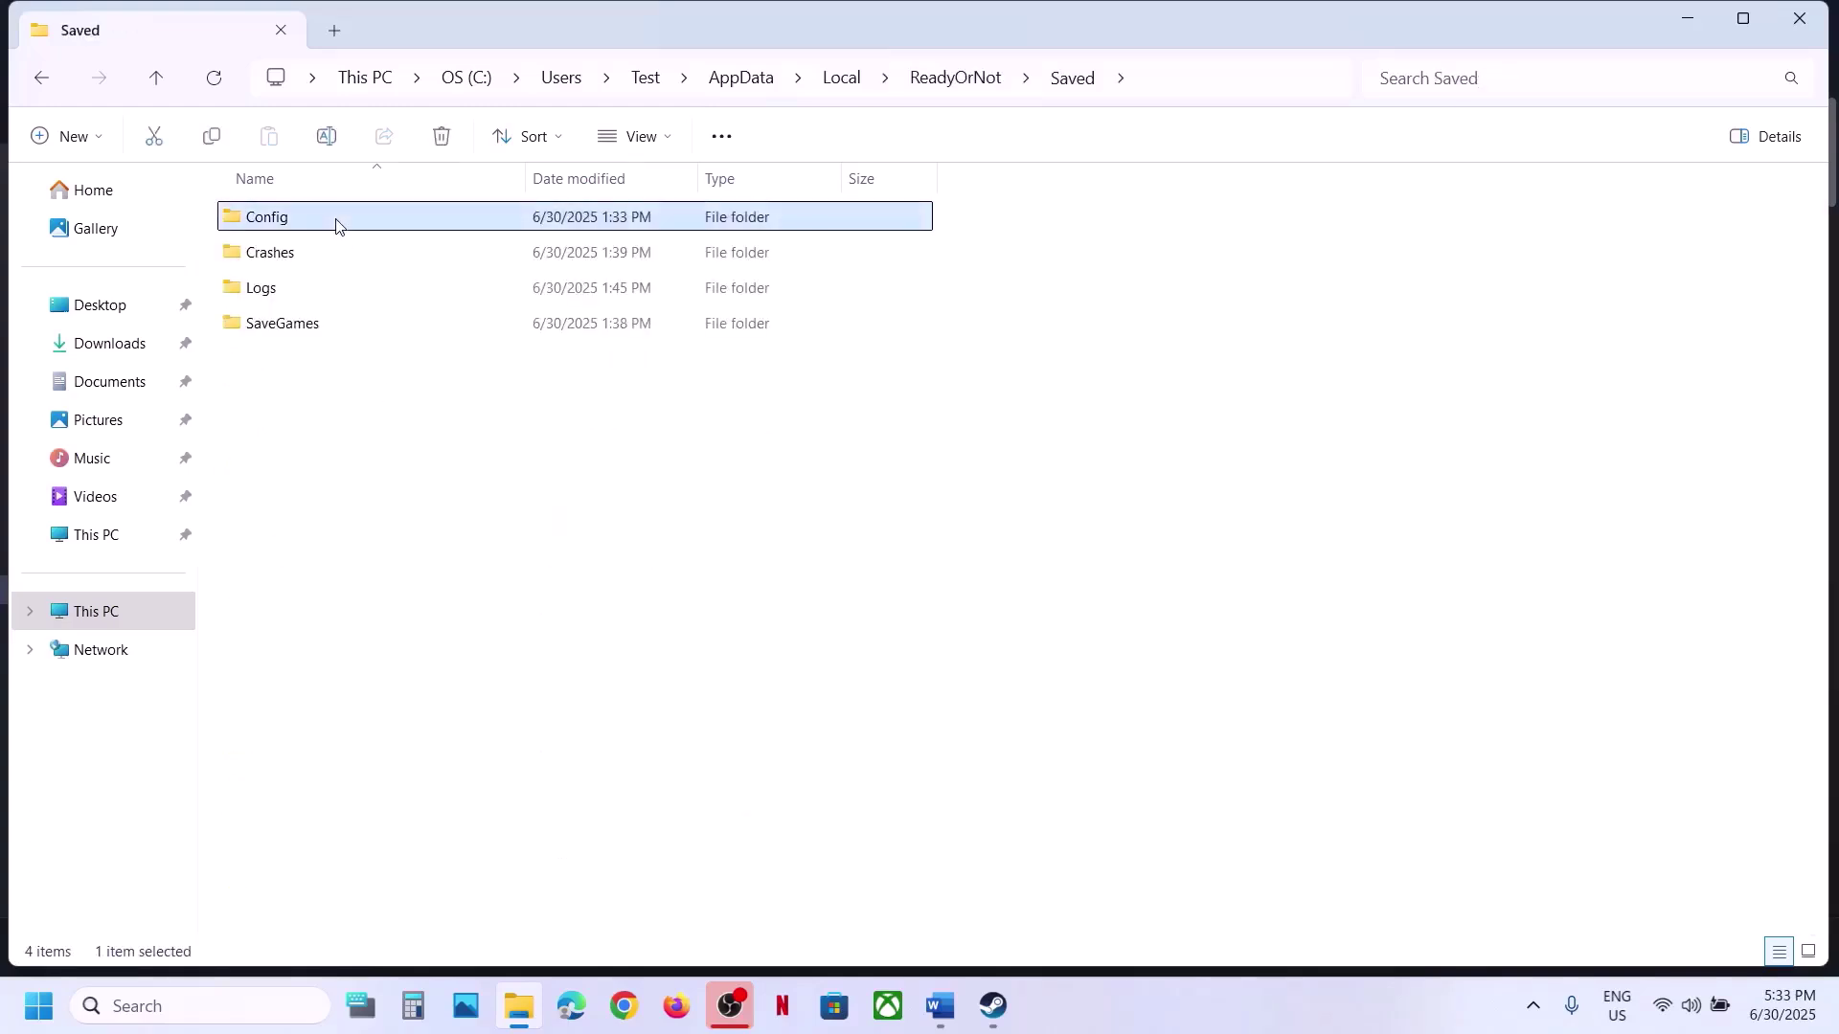
right_click(372, 226)
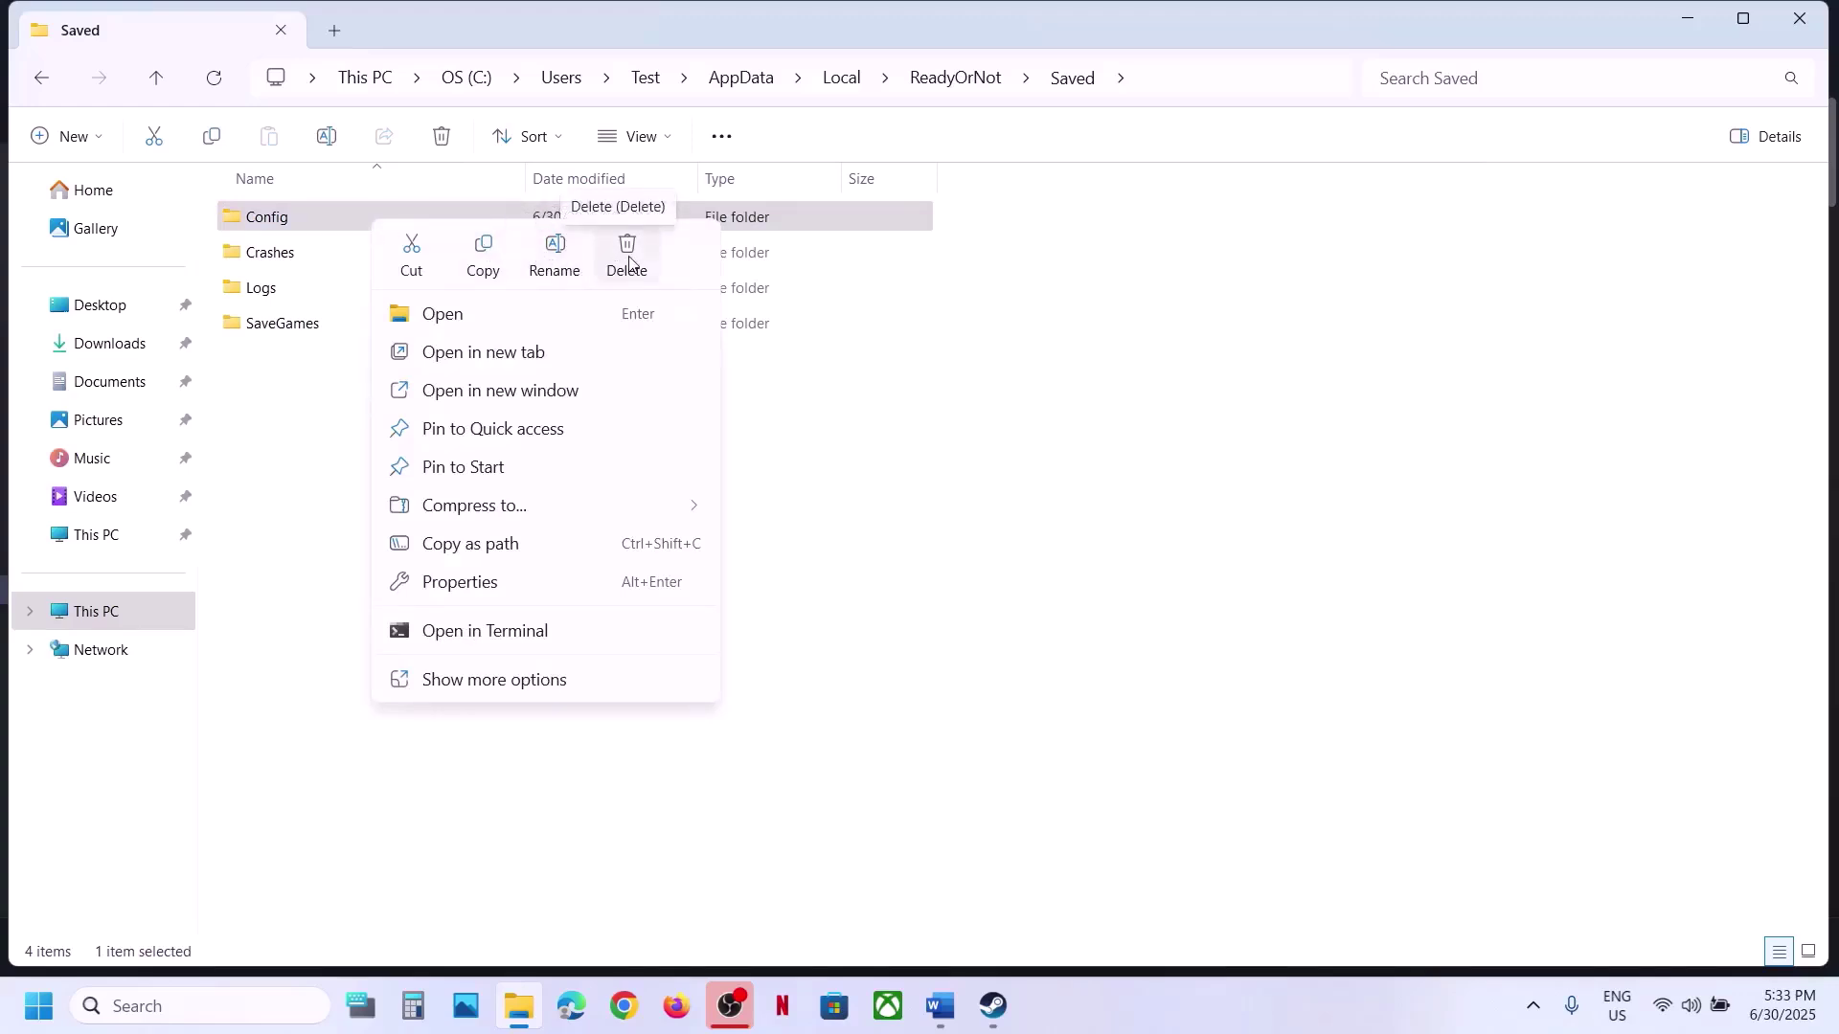
click(922, 791)
click(922, 791)
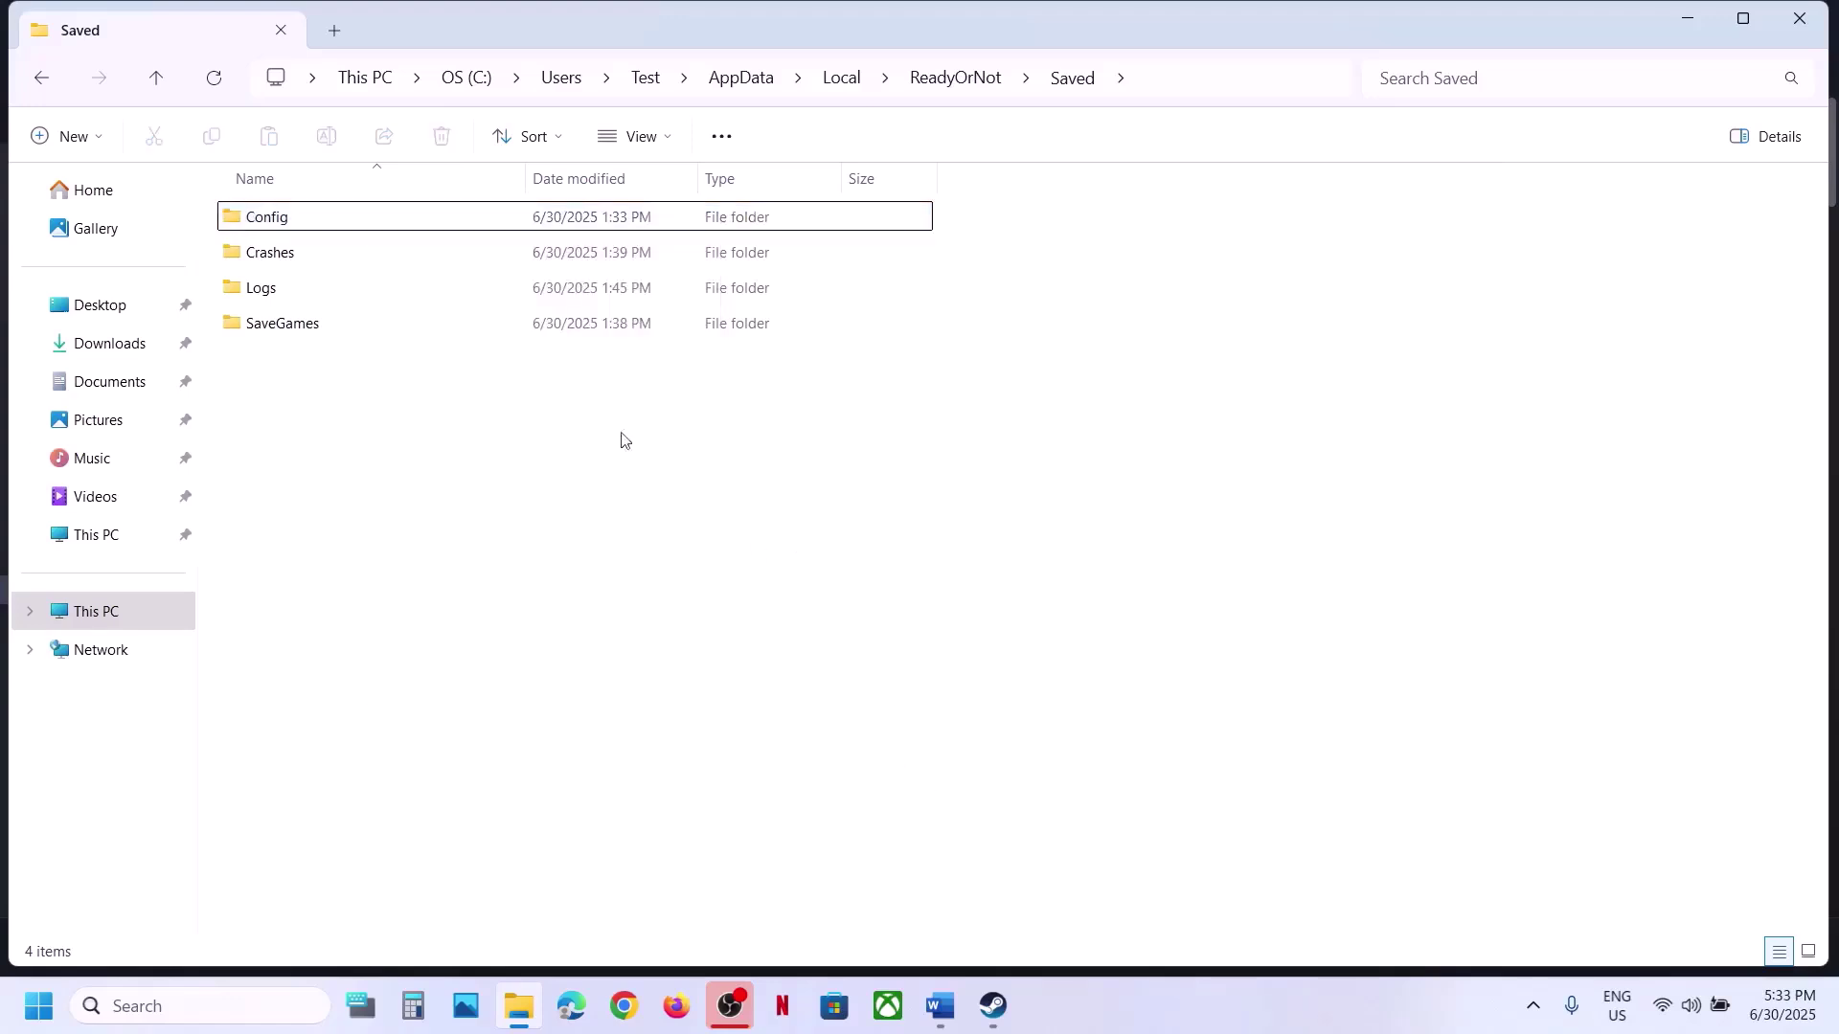
- Go back to the Local folder and copy the ReadyOrNot folder to an open area of the desktop as a backup
click(160, 91)
click(160, 91)
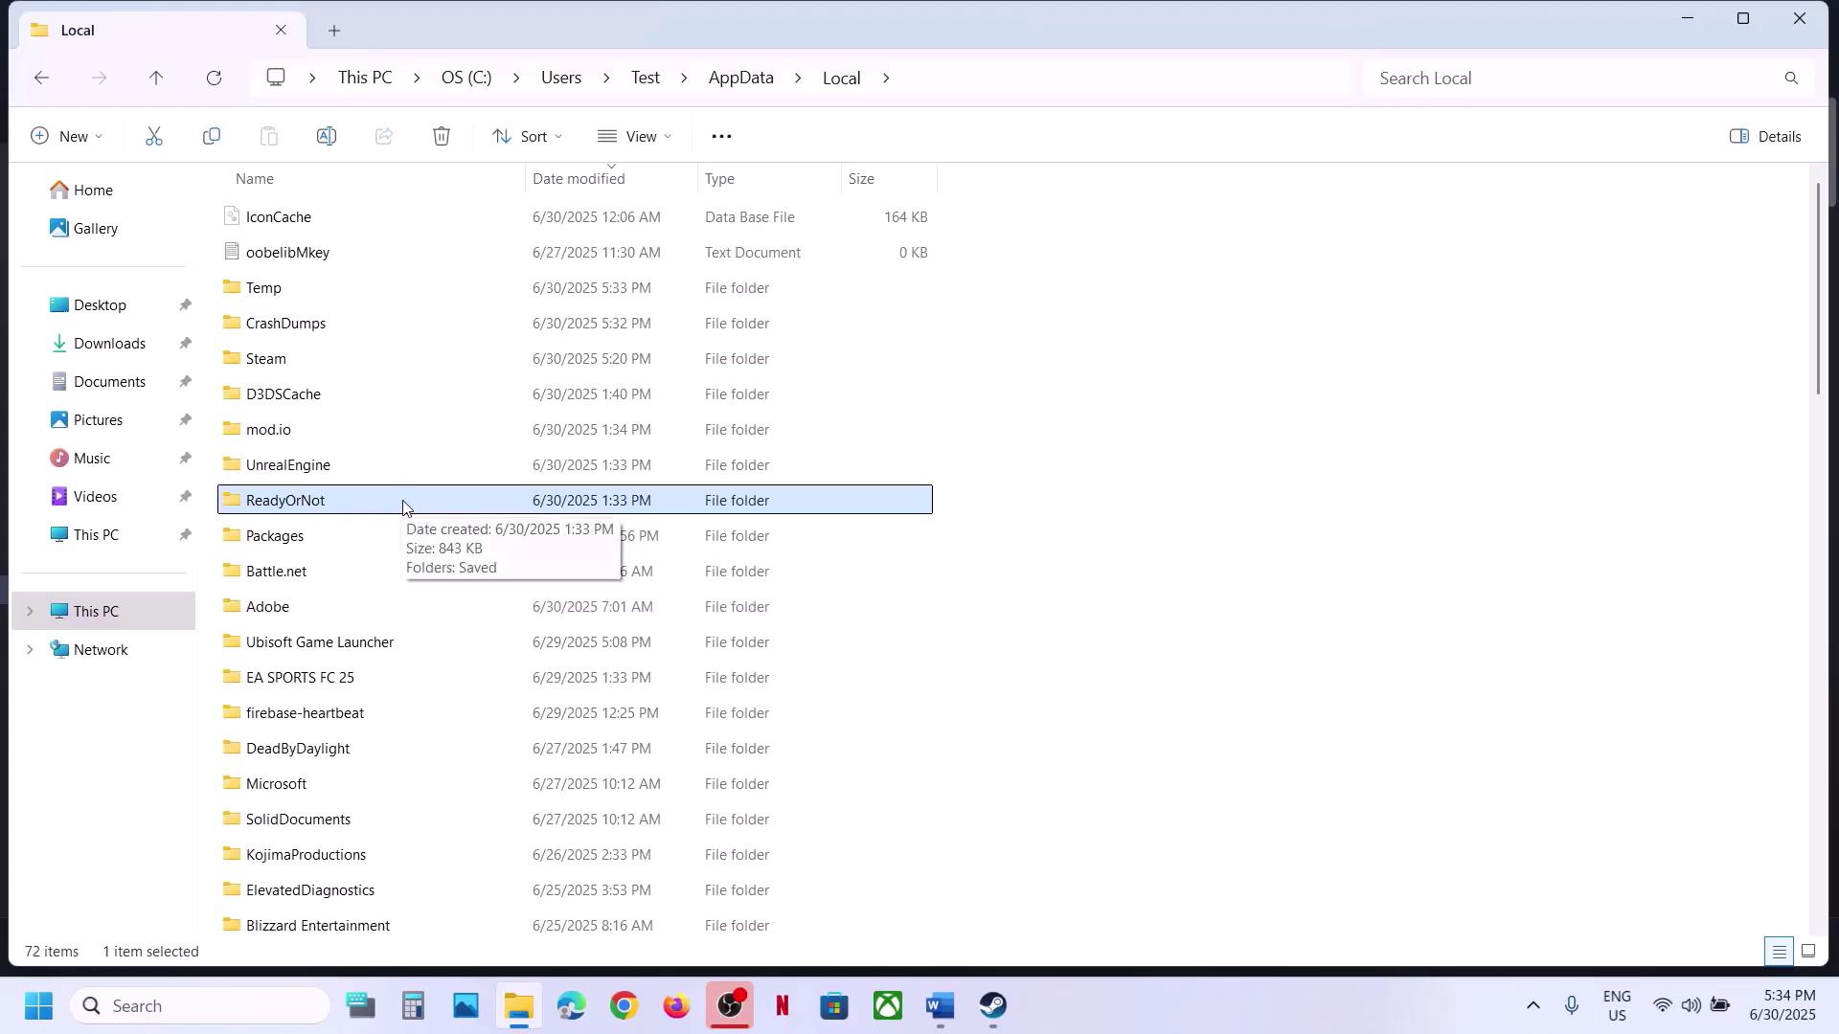
right_click(334, 505)
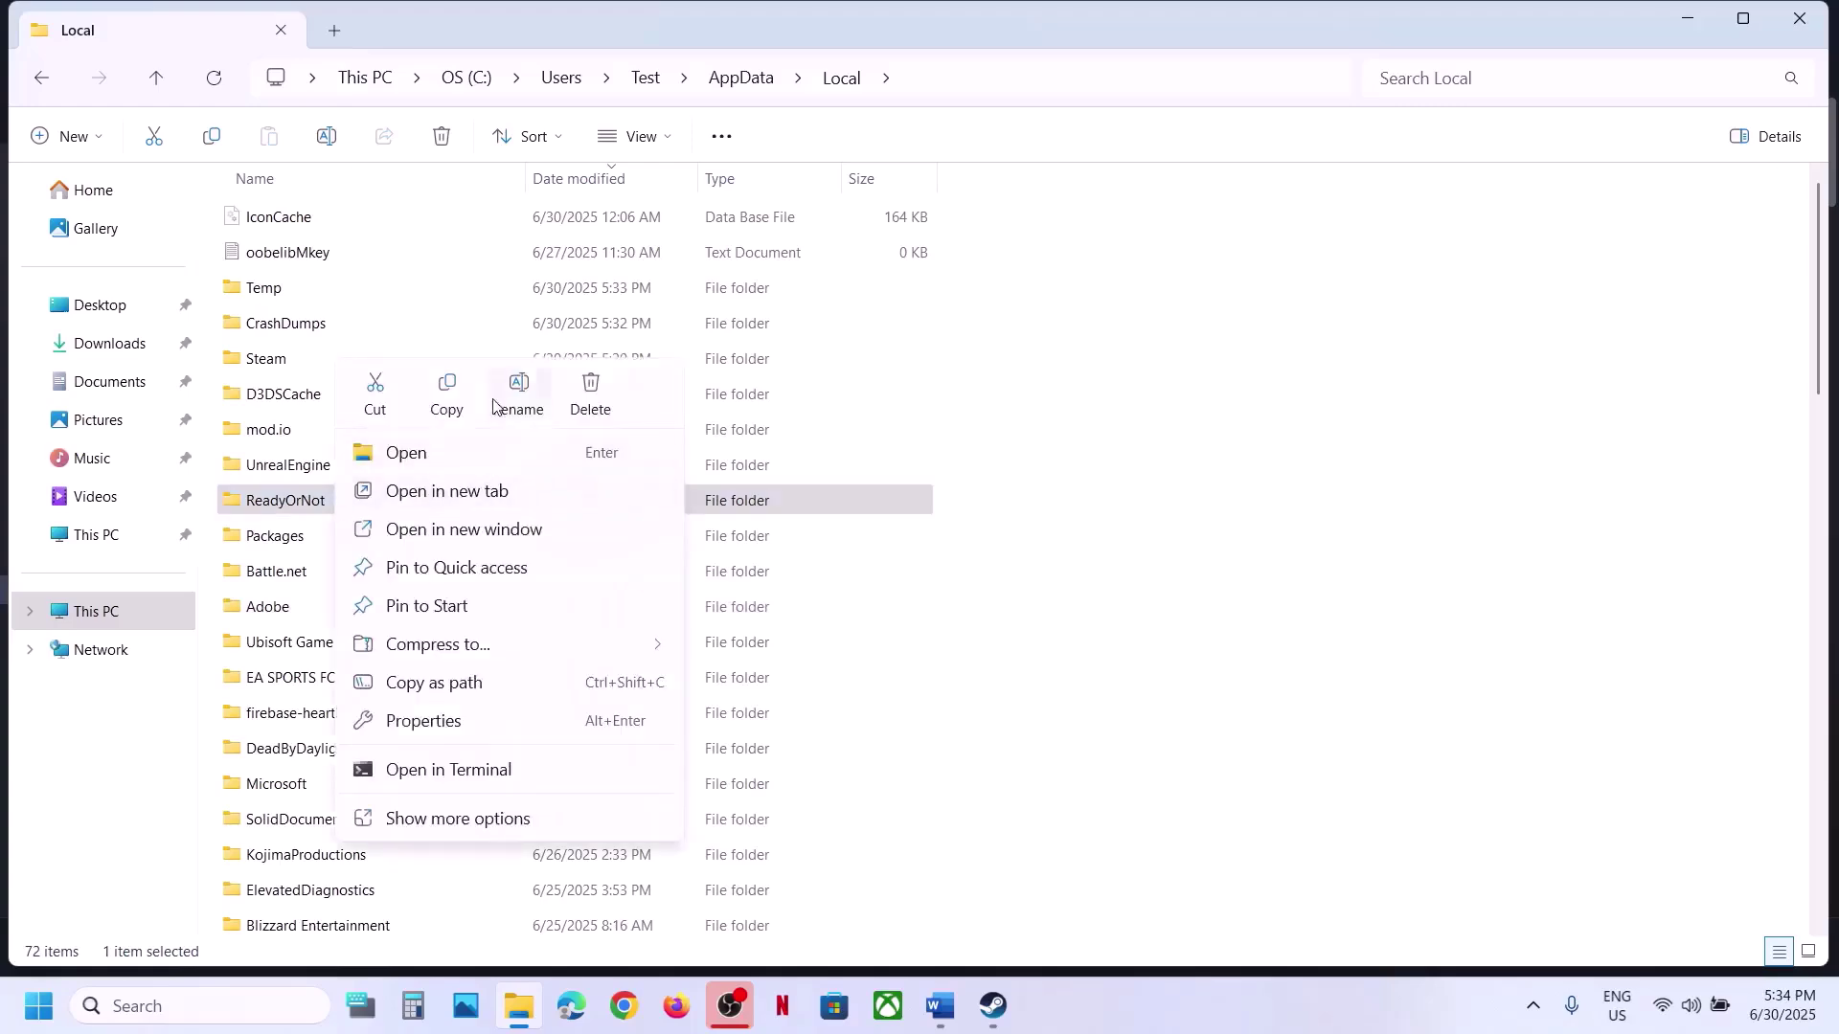
click(447, 392)
key(super+d)
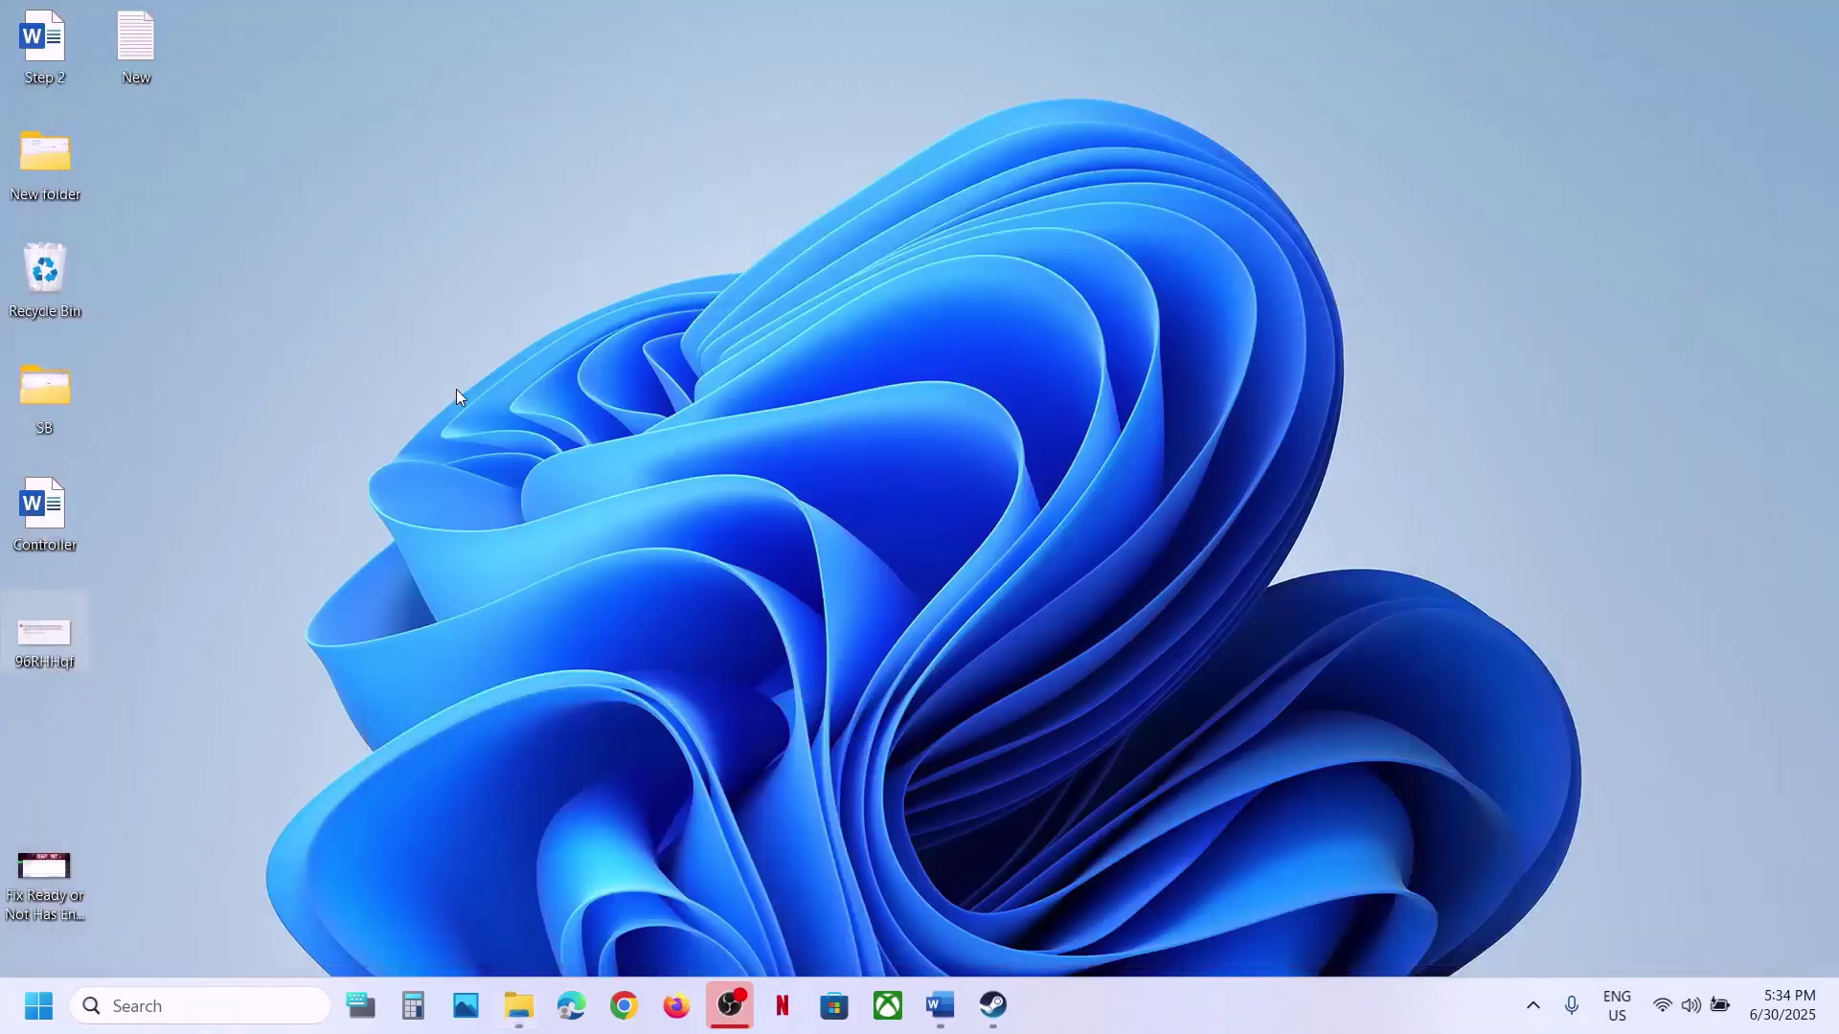
key(ctrl+v)
drag(48, 744, 739, 419)
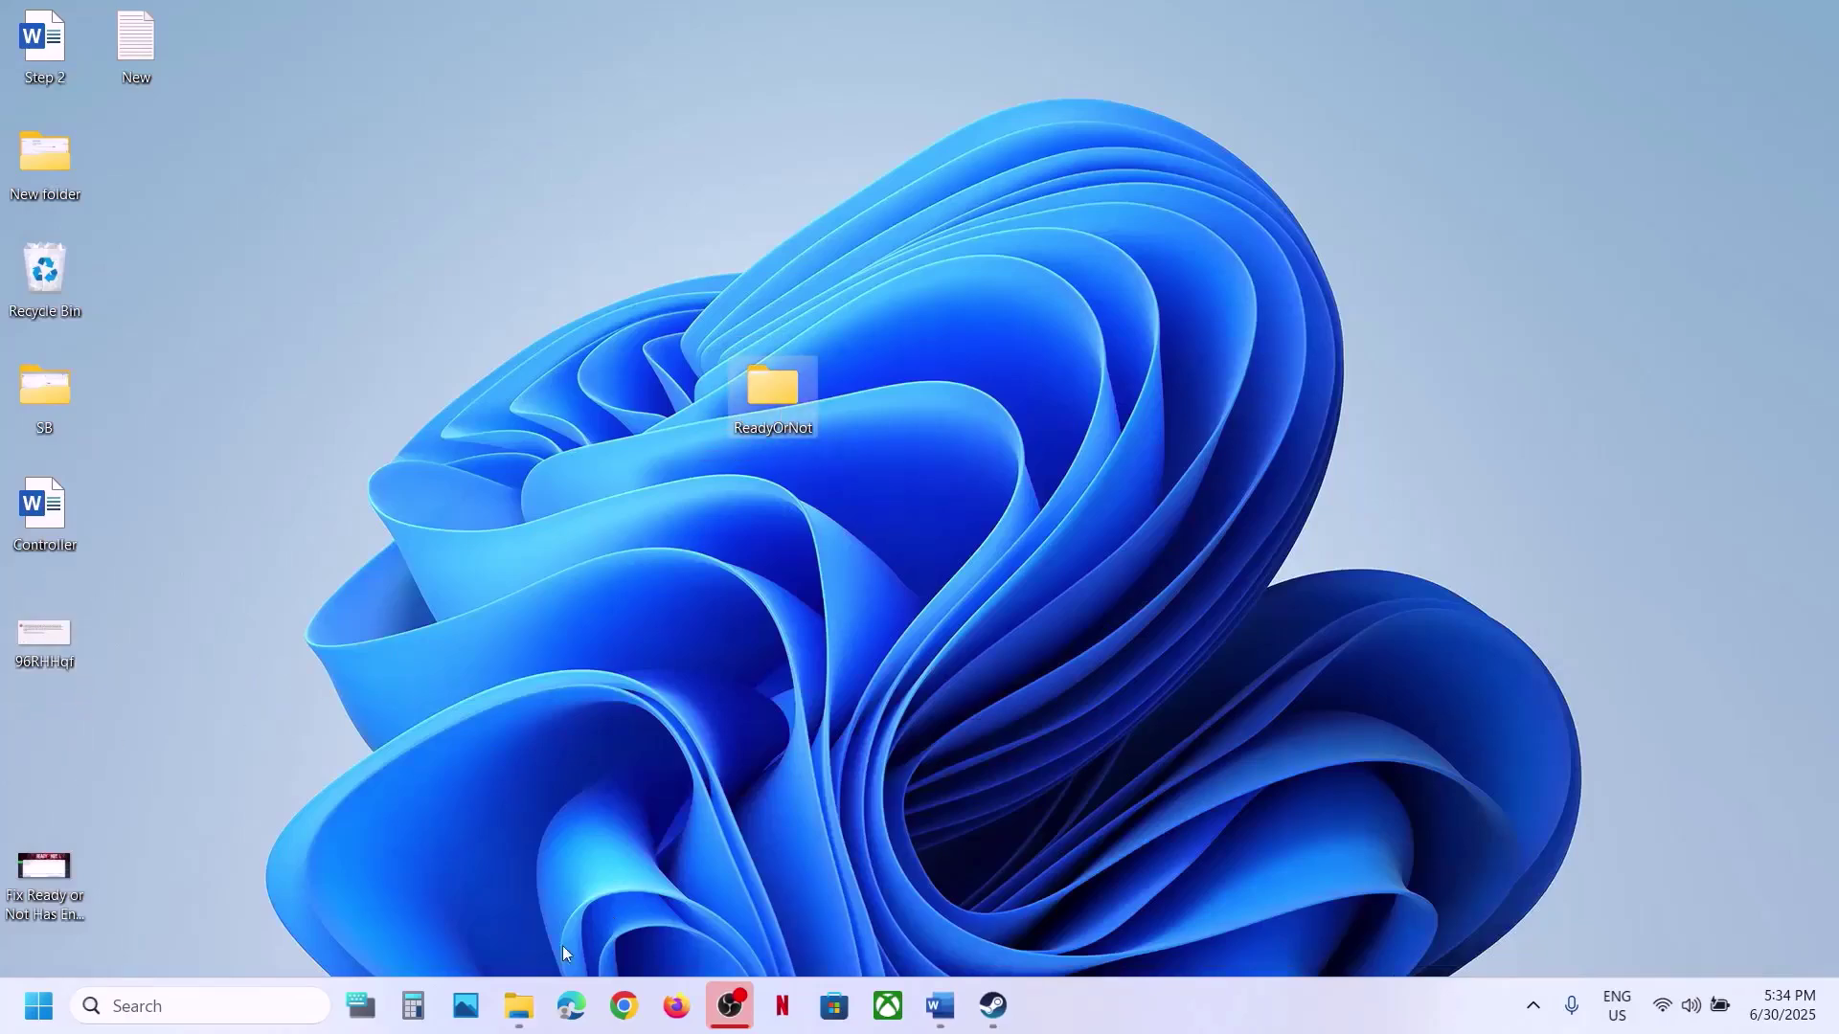
- Rename the original ReadyOrNot folder in Local to ReadyOrNot.old
click(518, 1006)
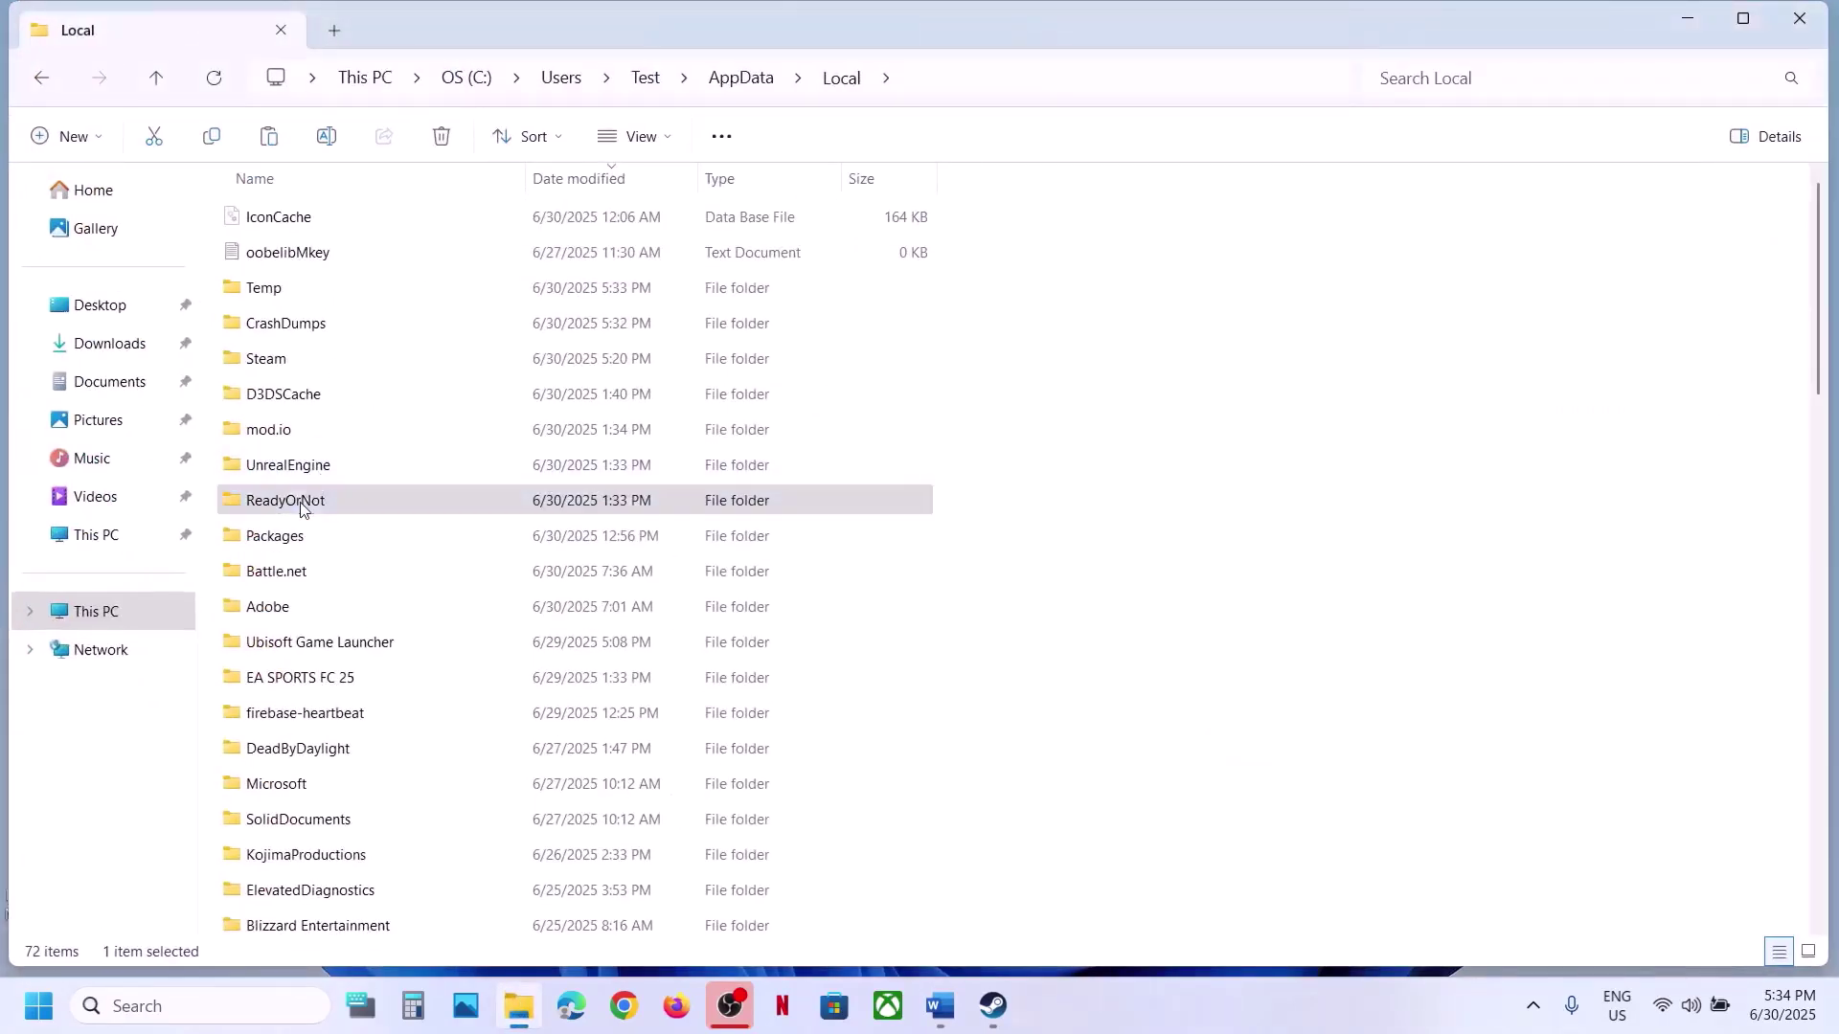
right_click(301, 510)
click(555, 393)
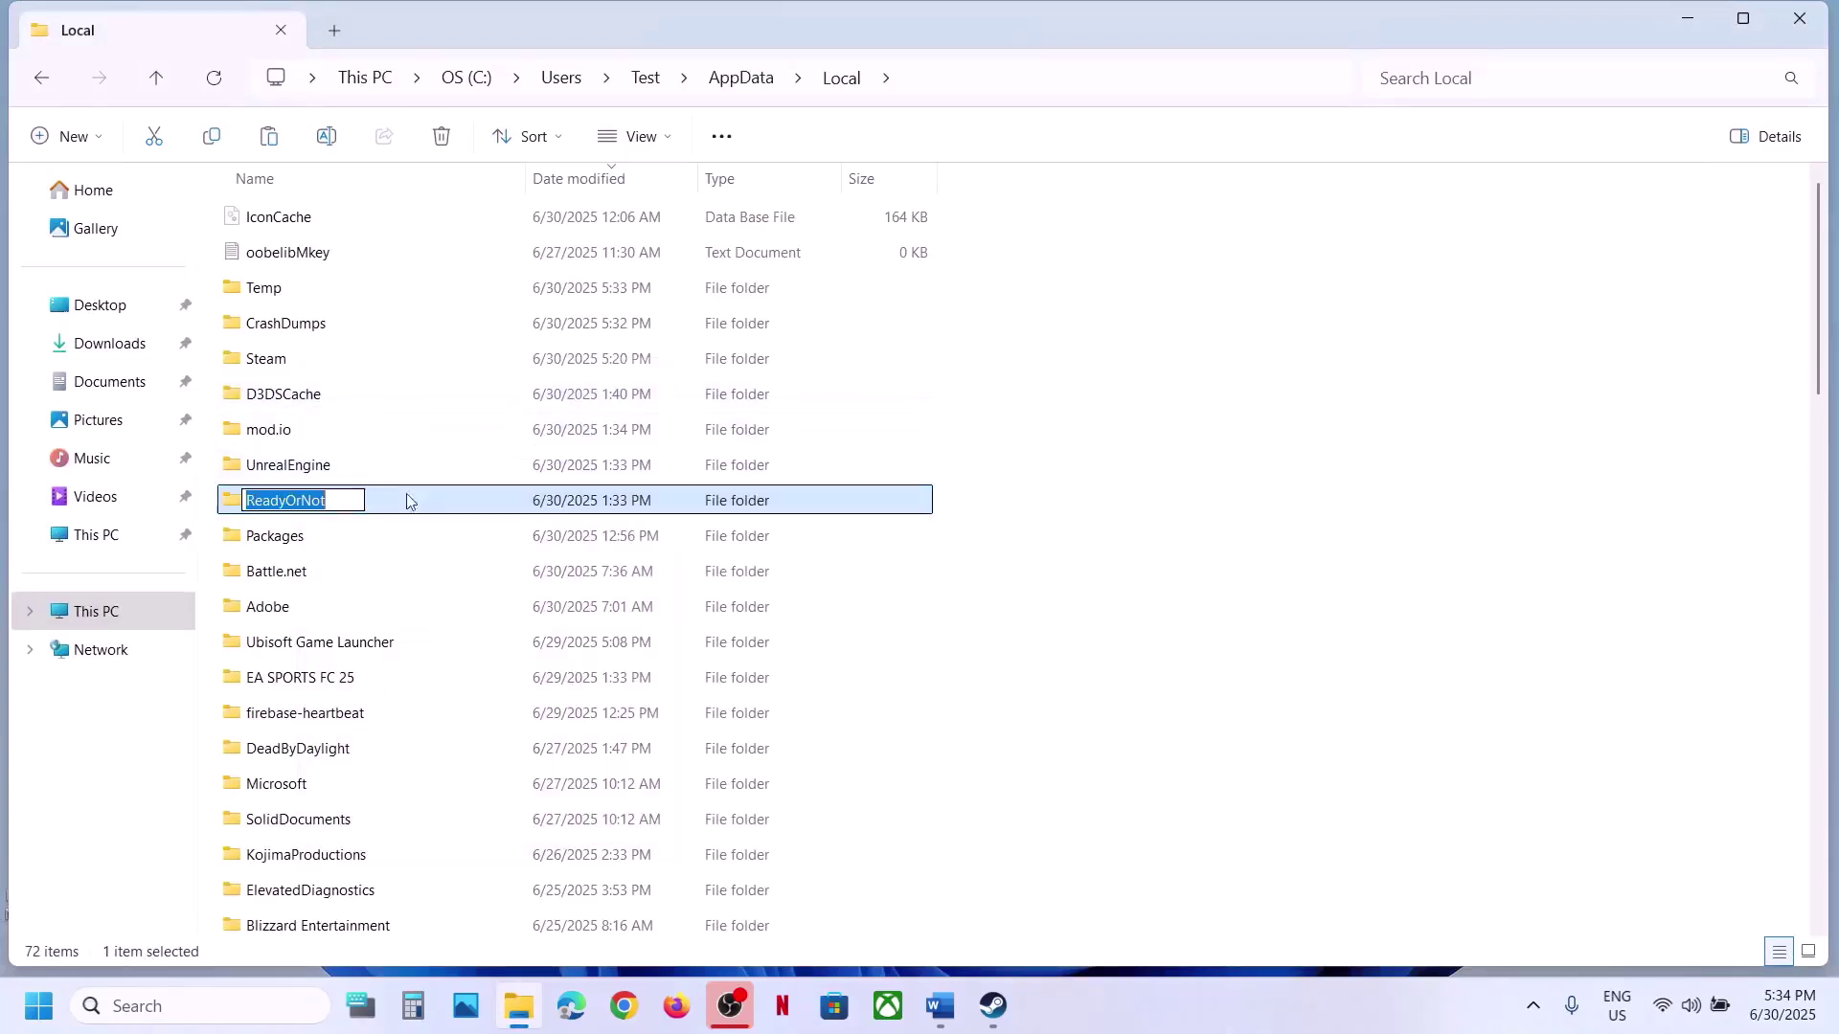
click(351, 505)
text(old)
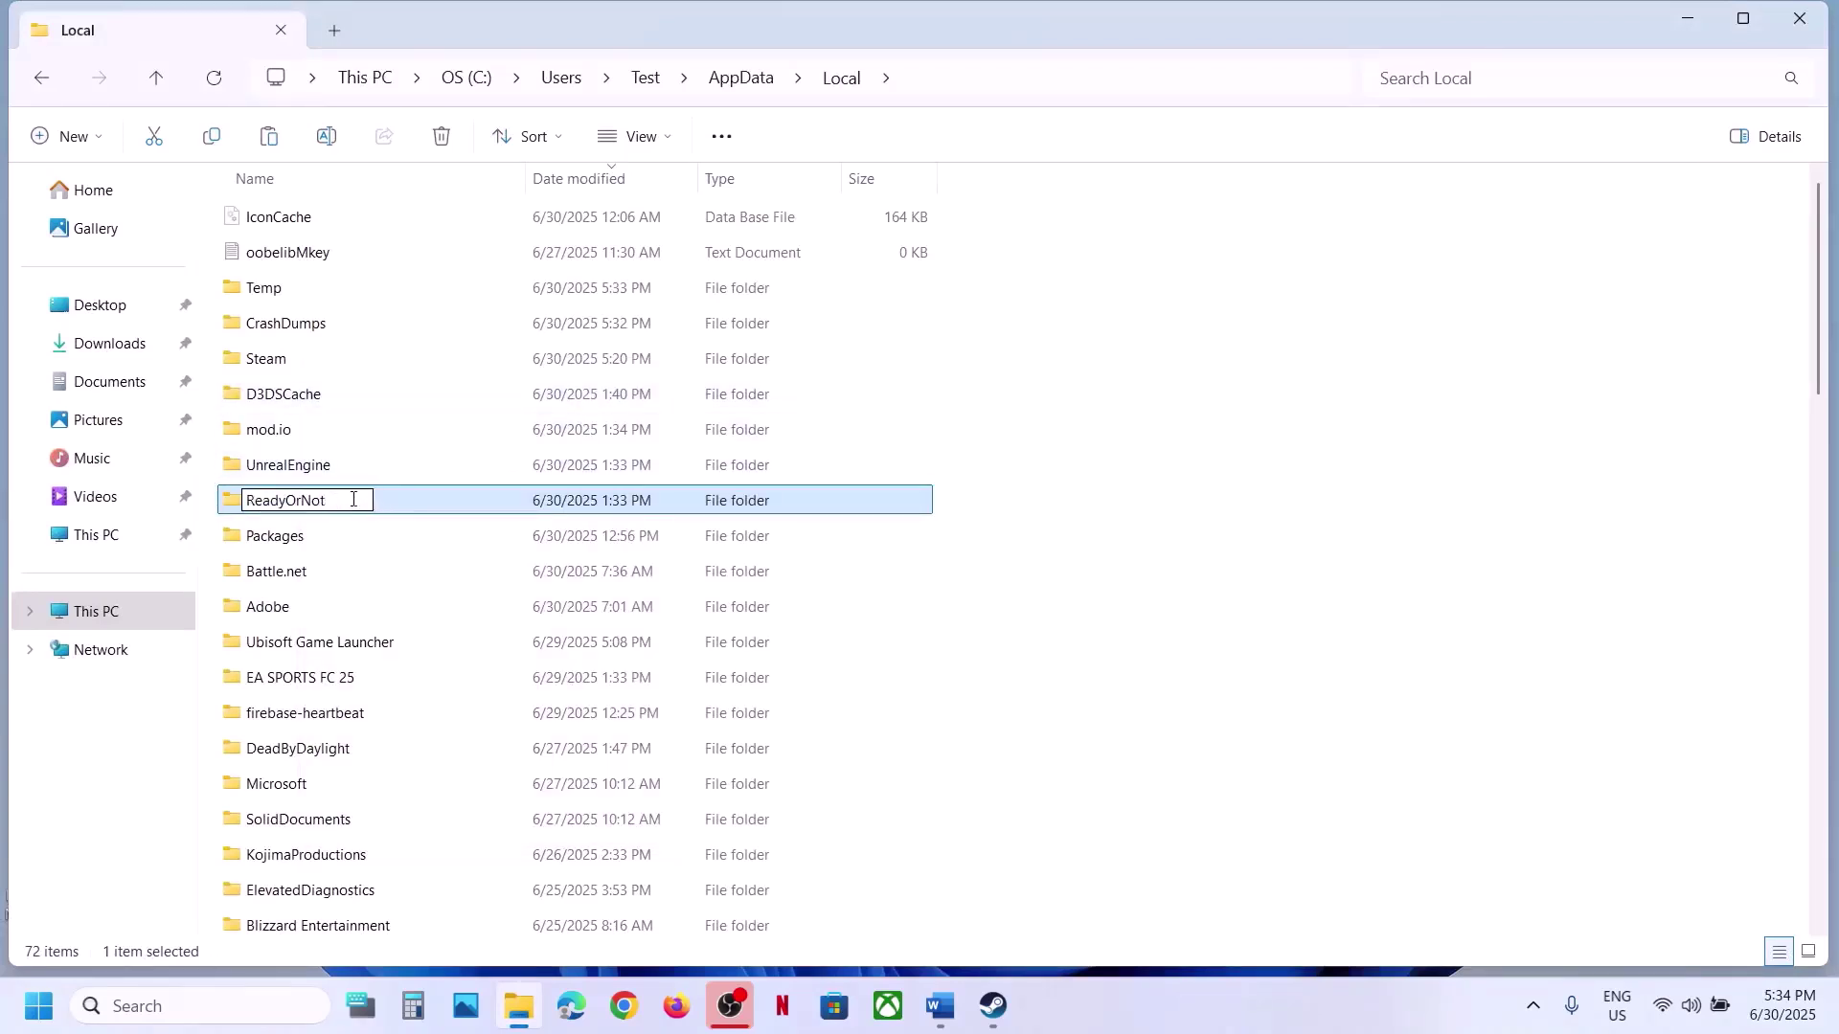
text(old)
key(Return)
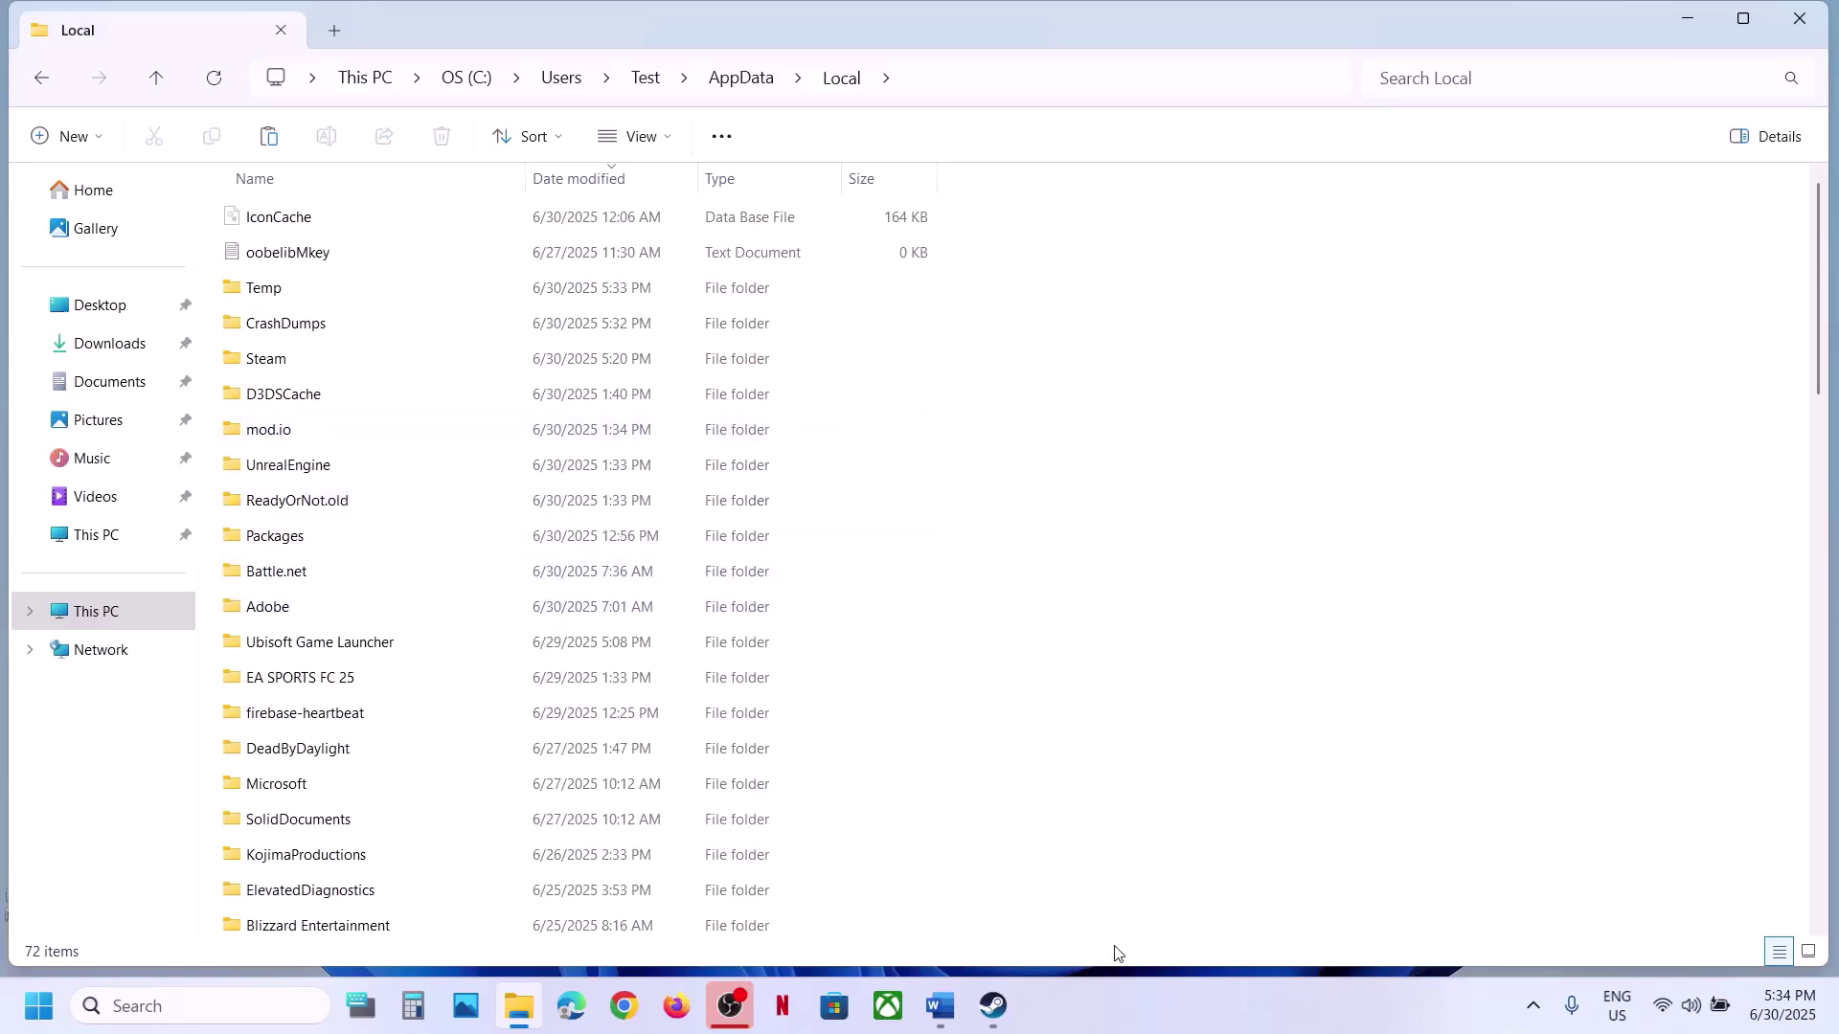
- Read Step 4 in the Word document about renaming the sl.pcl.dll file, and return to Steam
click(984, 1005)
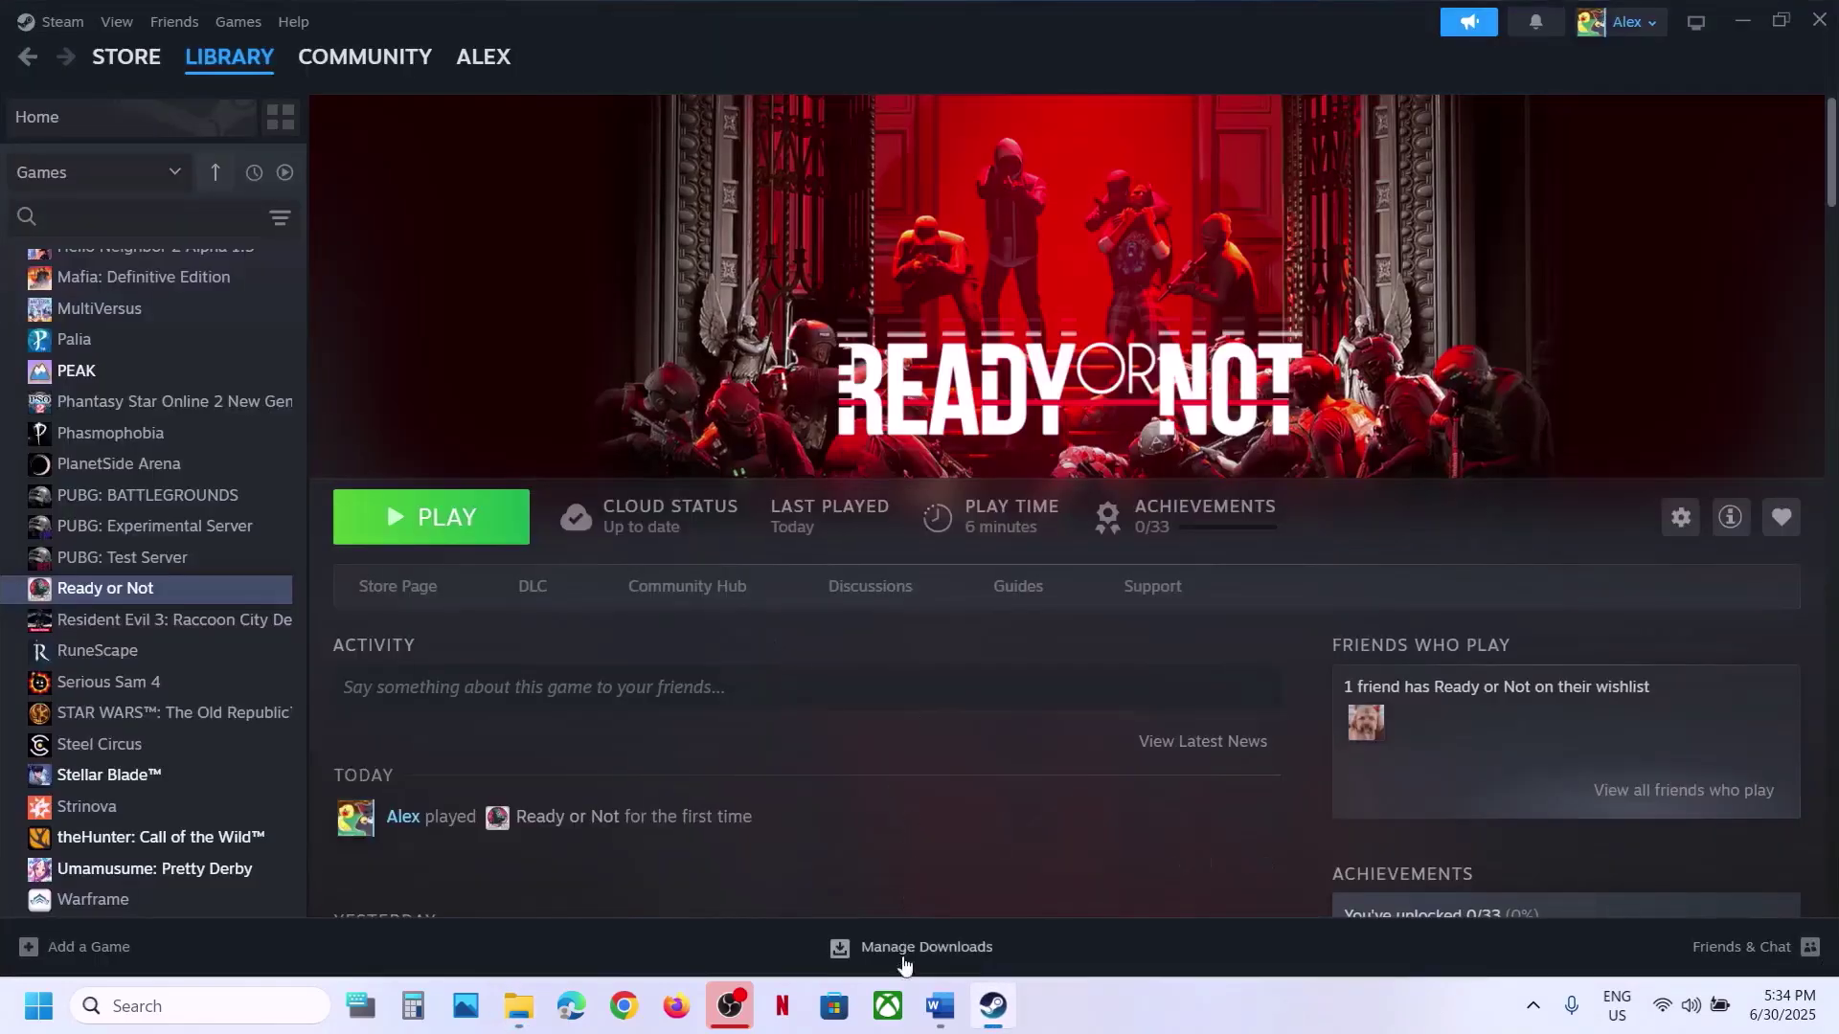
click(929, 1031)
scroll(742, 720, down, 4)
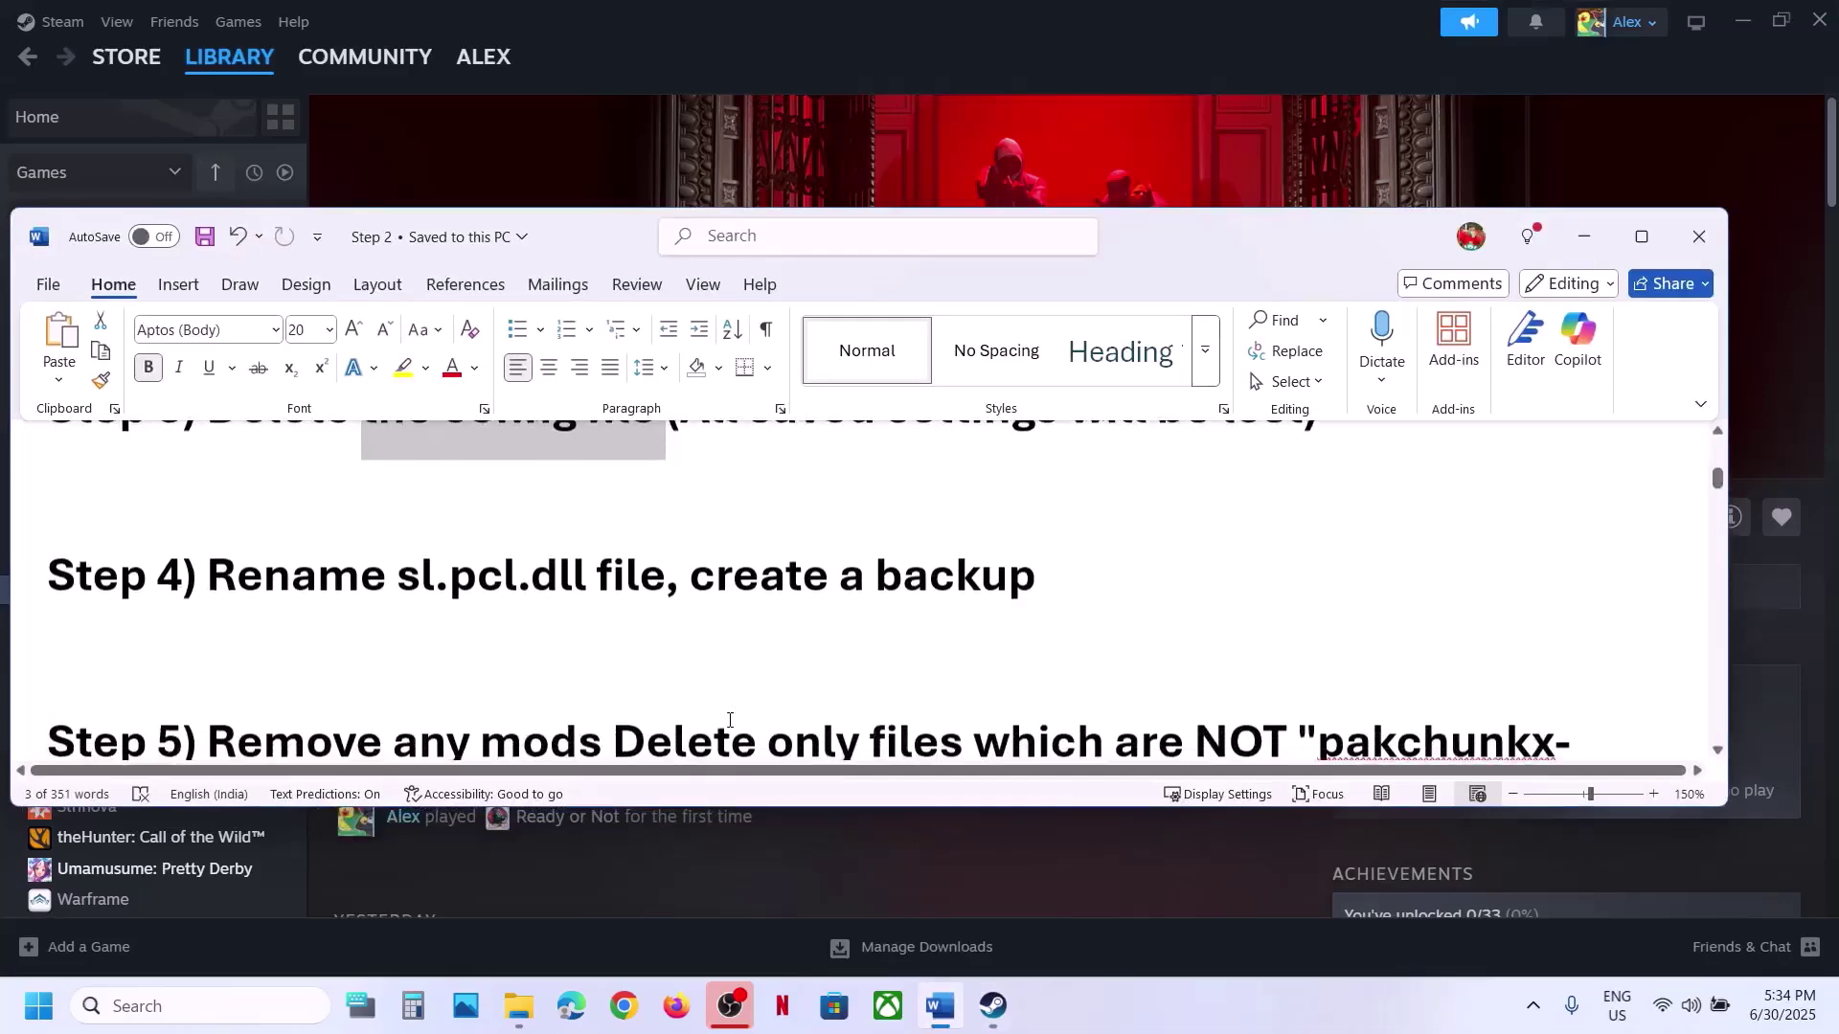
scroll(730, 720, up, 2)
drag(398, 634, 593, 636)
click(1079, 181)
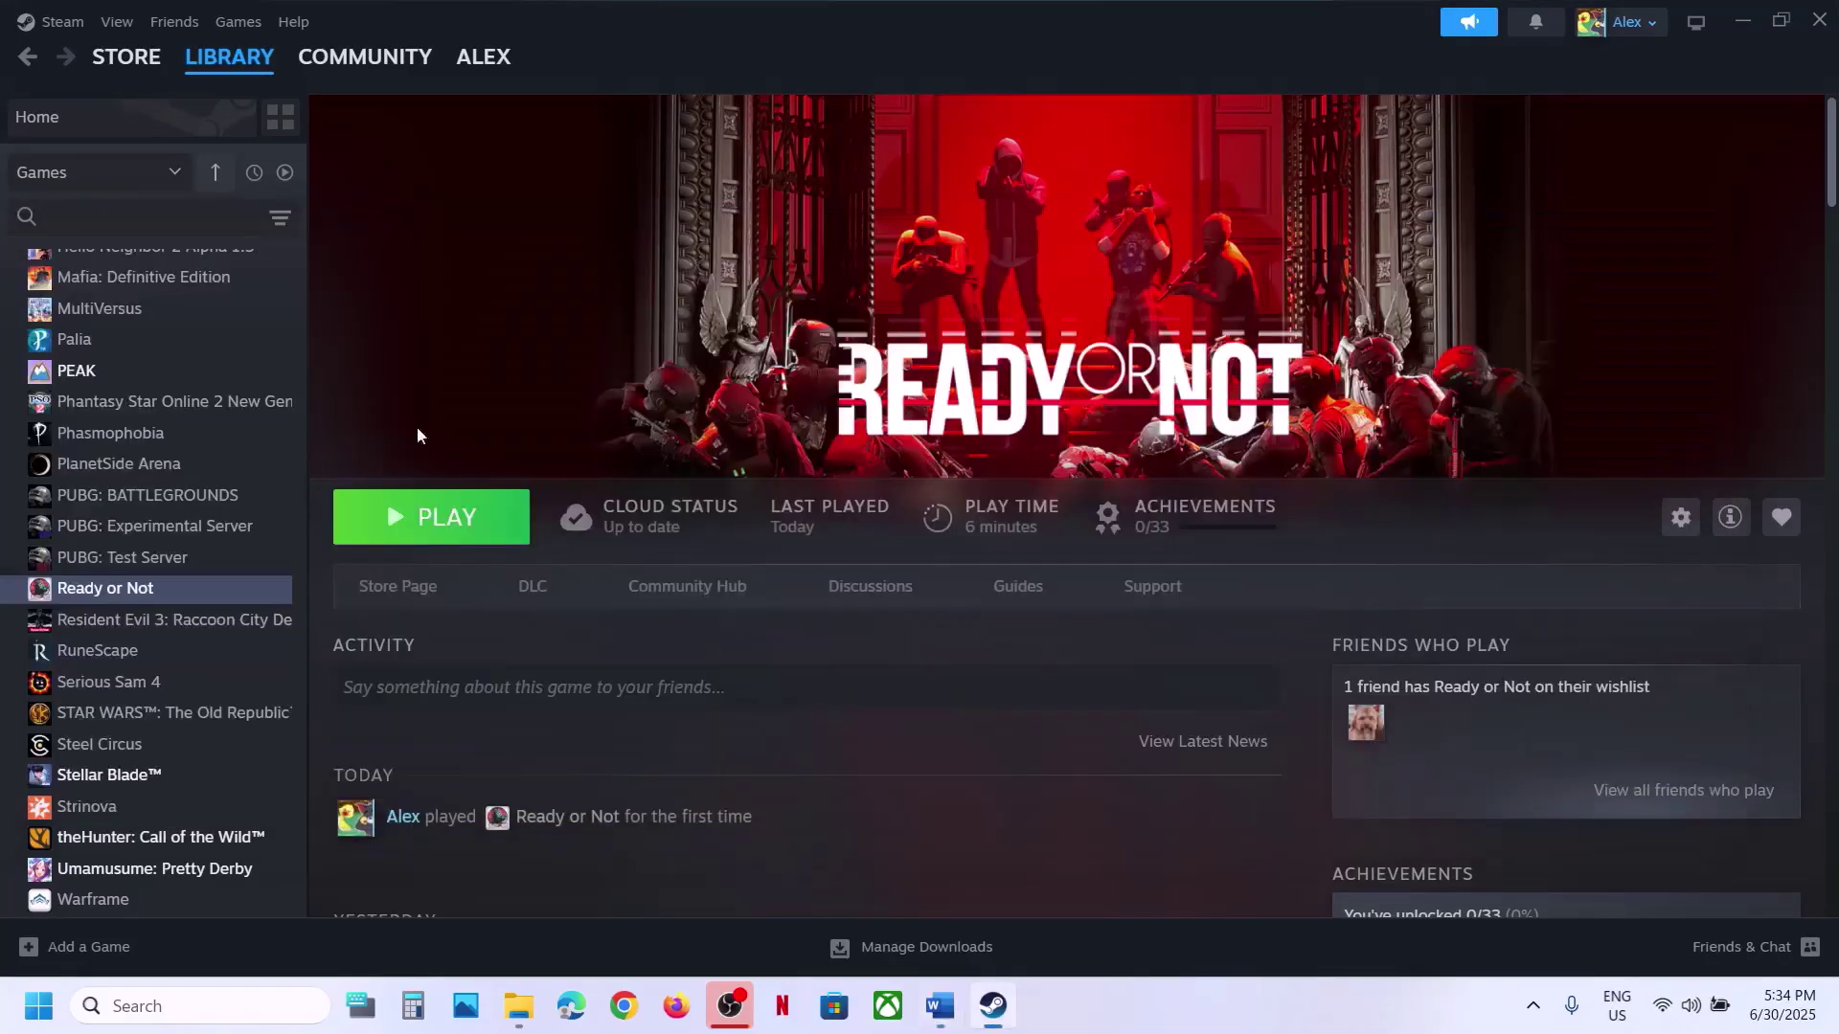
- Browse Ready or Not's local files from Steam and open ReadyOrNot > Plugins > Nvidia > Streamline > Binaries > ThirdParty > Win64
right_click(158, 594)
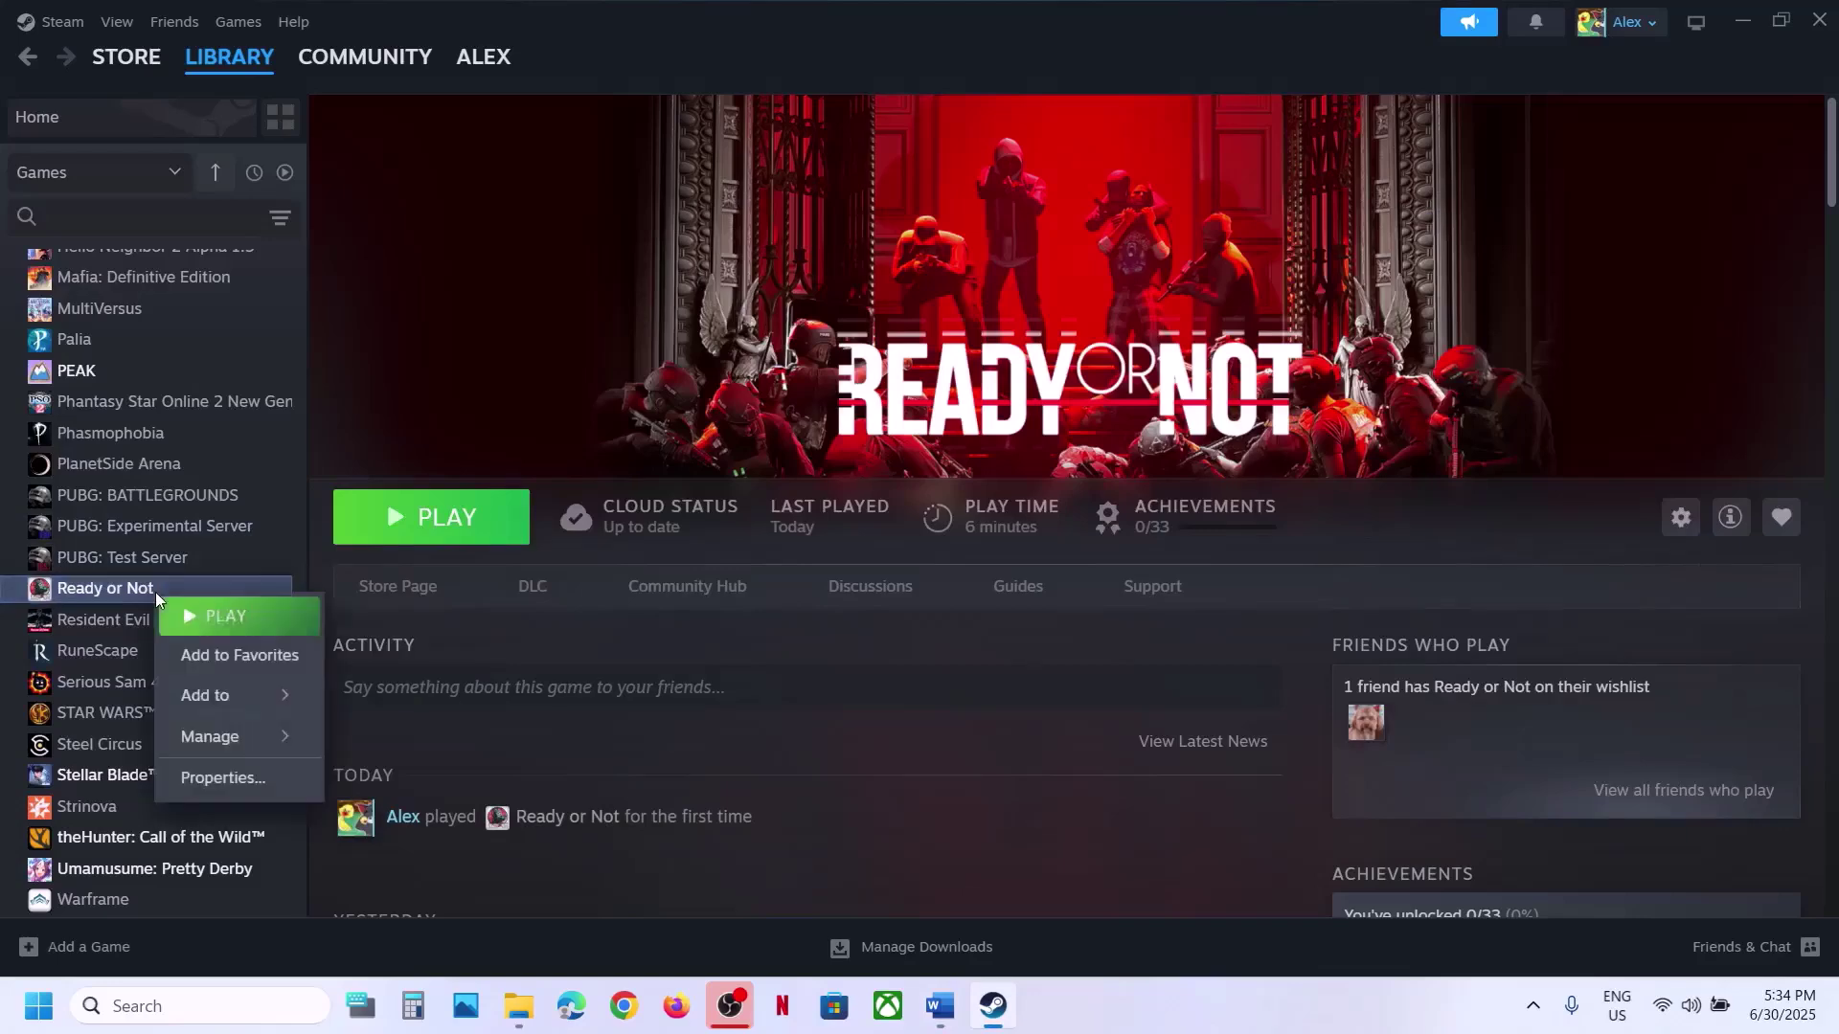
mouse_move(264, 745)
click(452, 781)
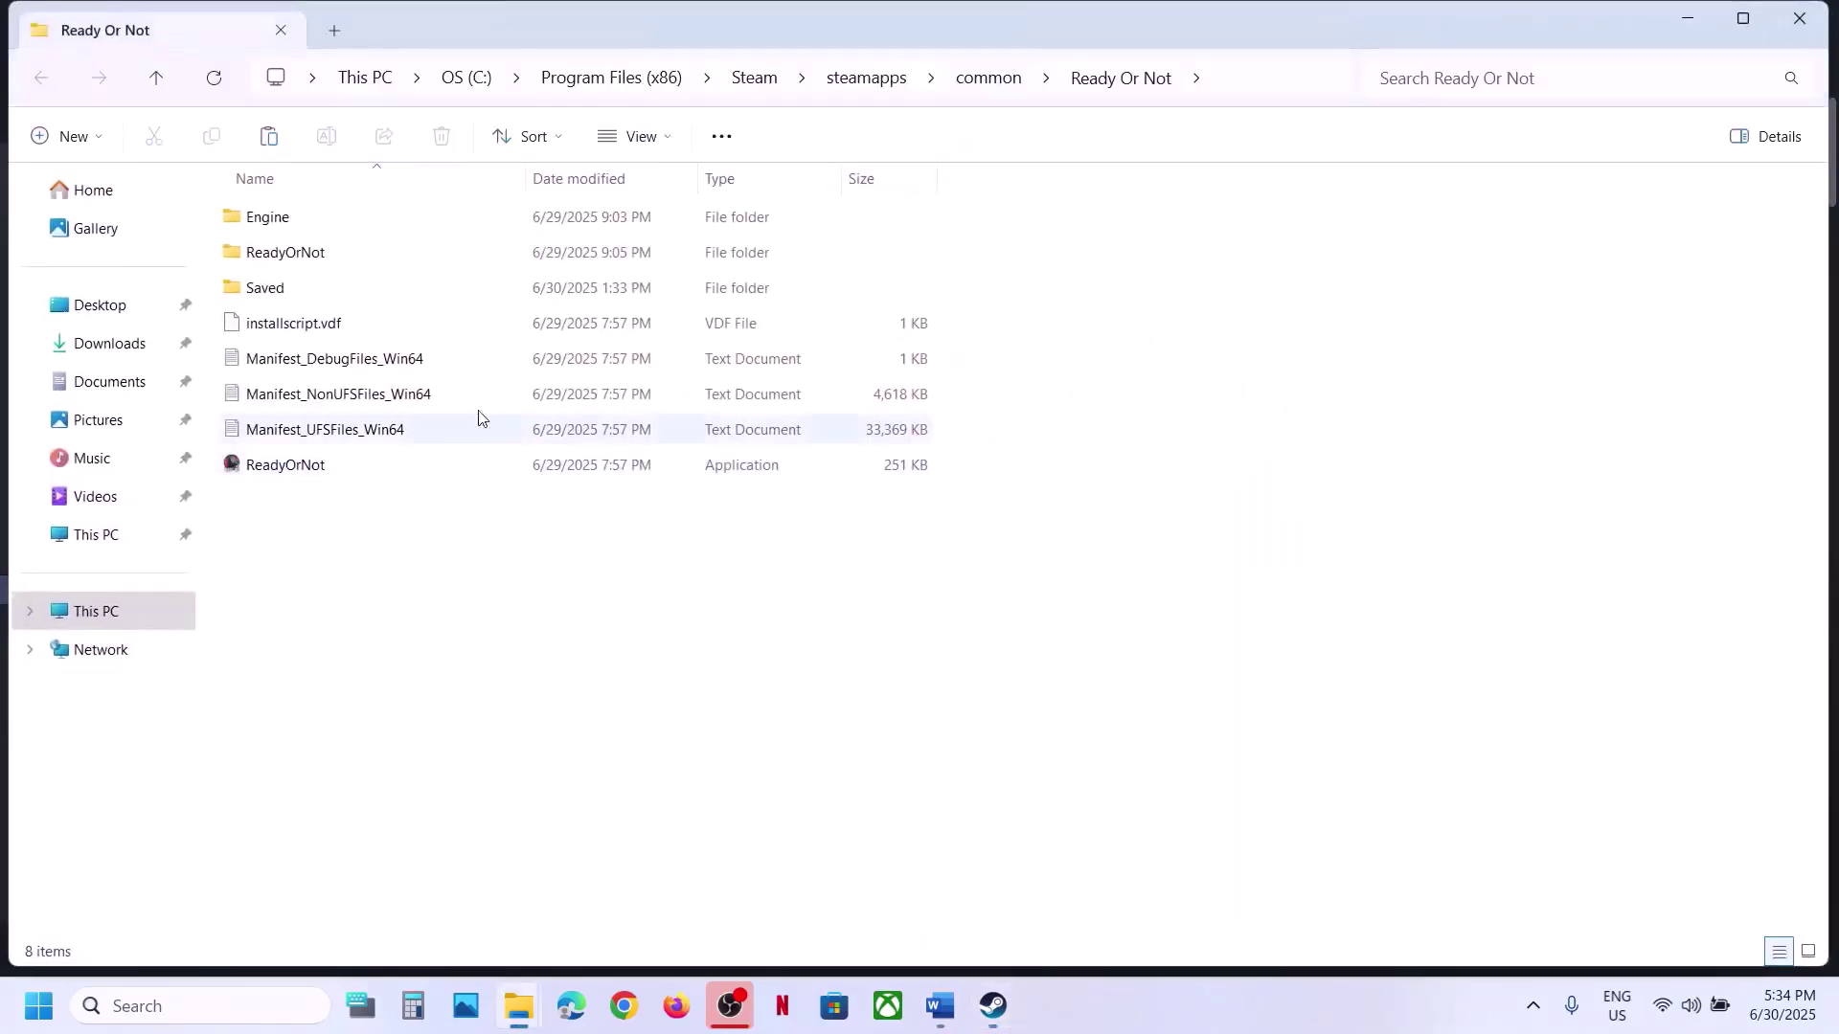
double_click(306, 255)
double_click(287, 287)
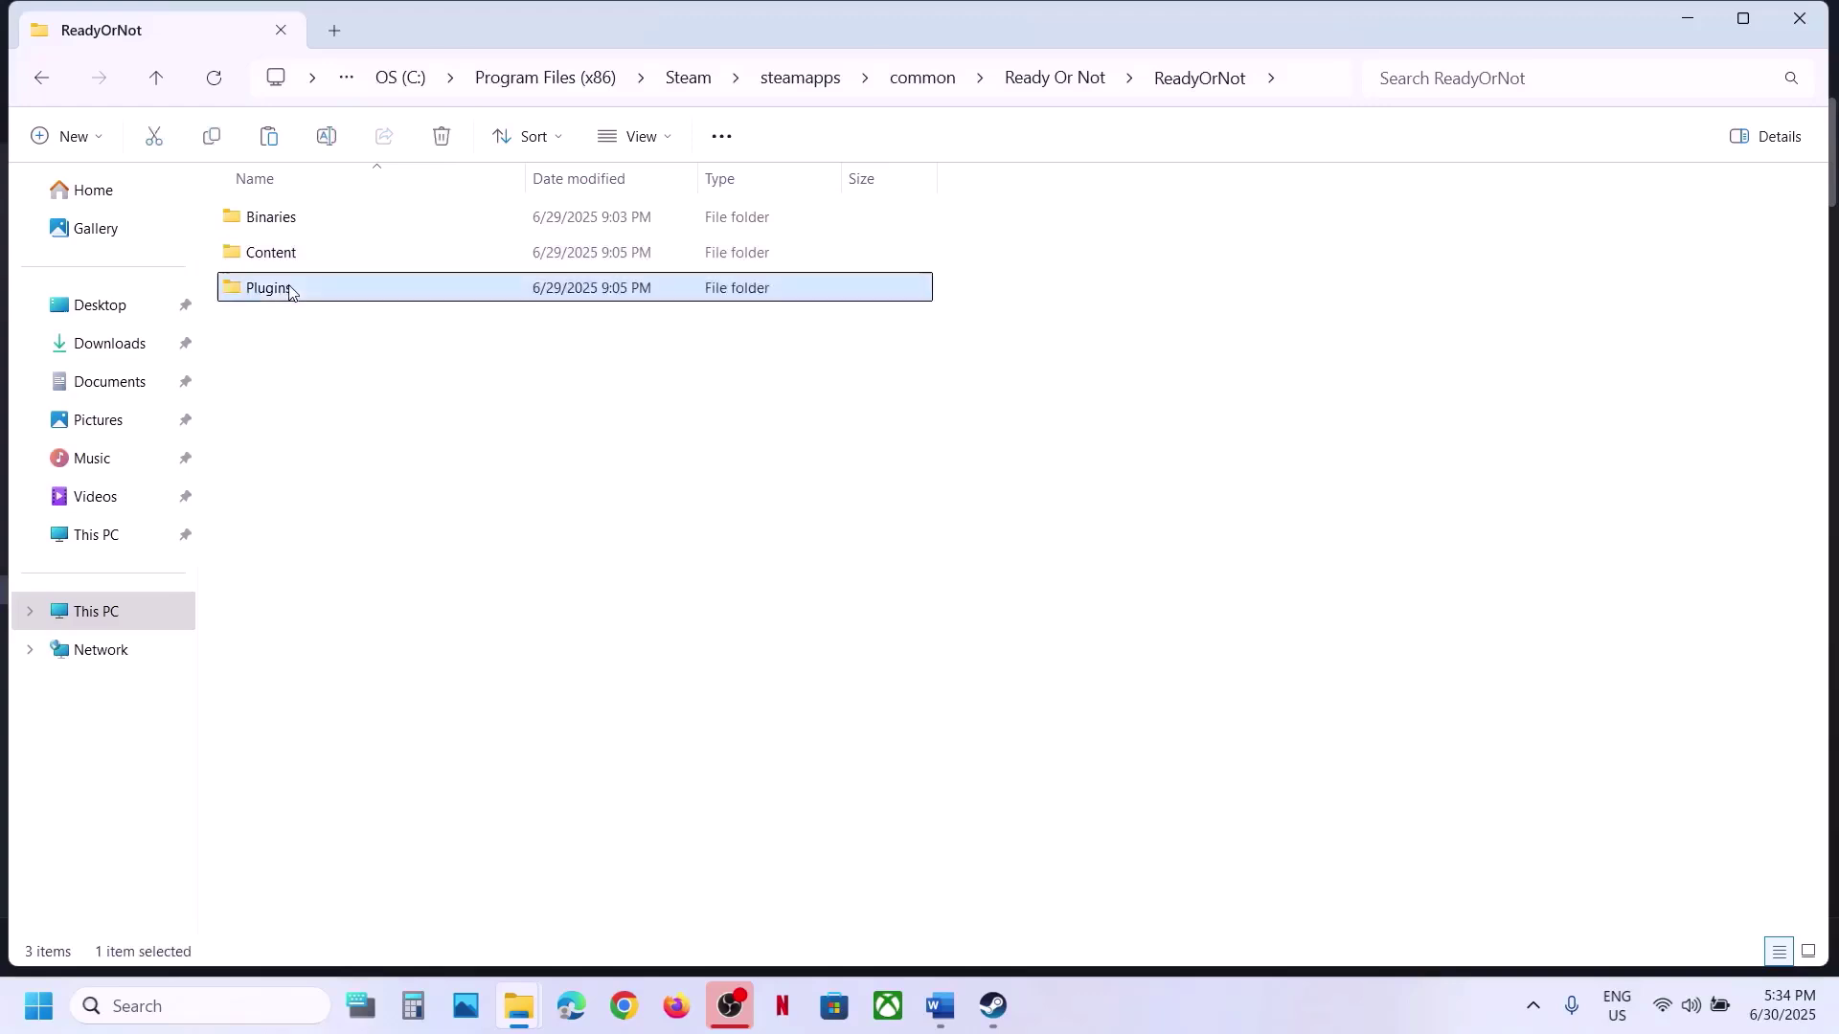
double_click(287, 254)
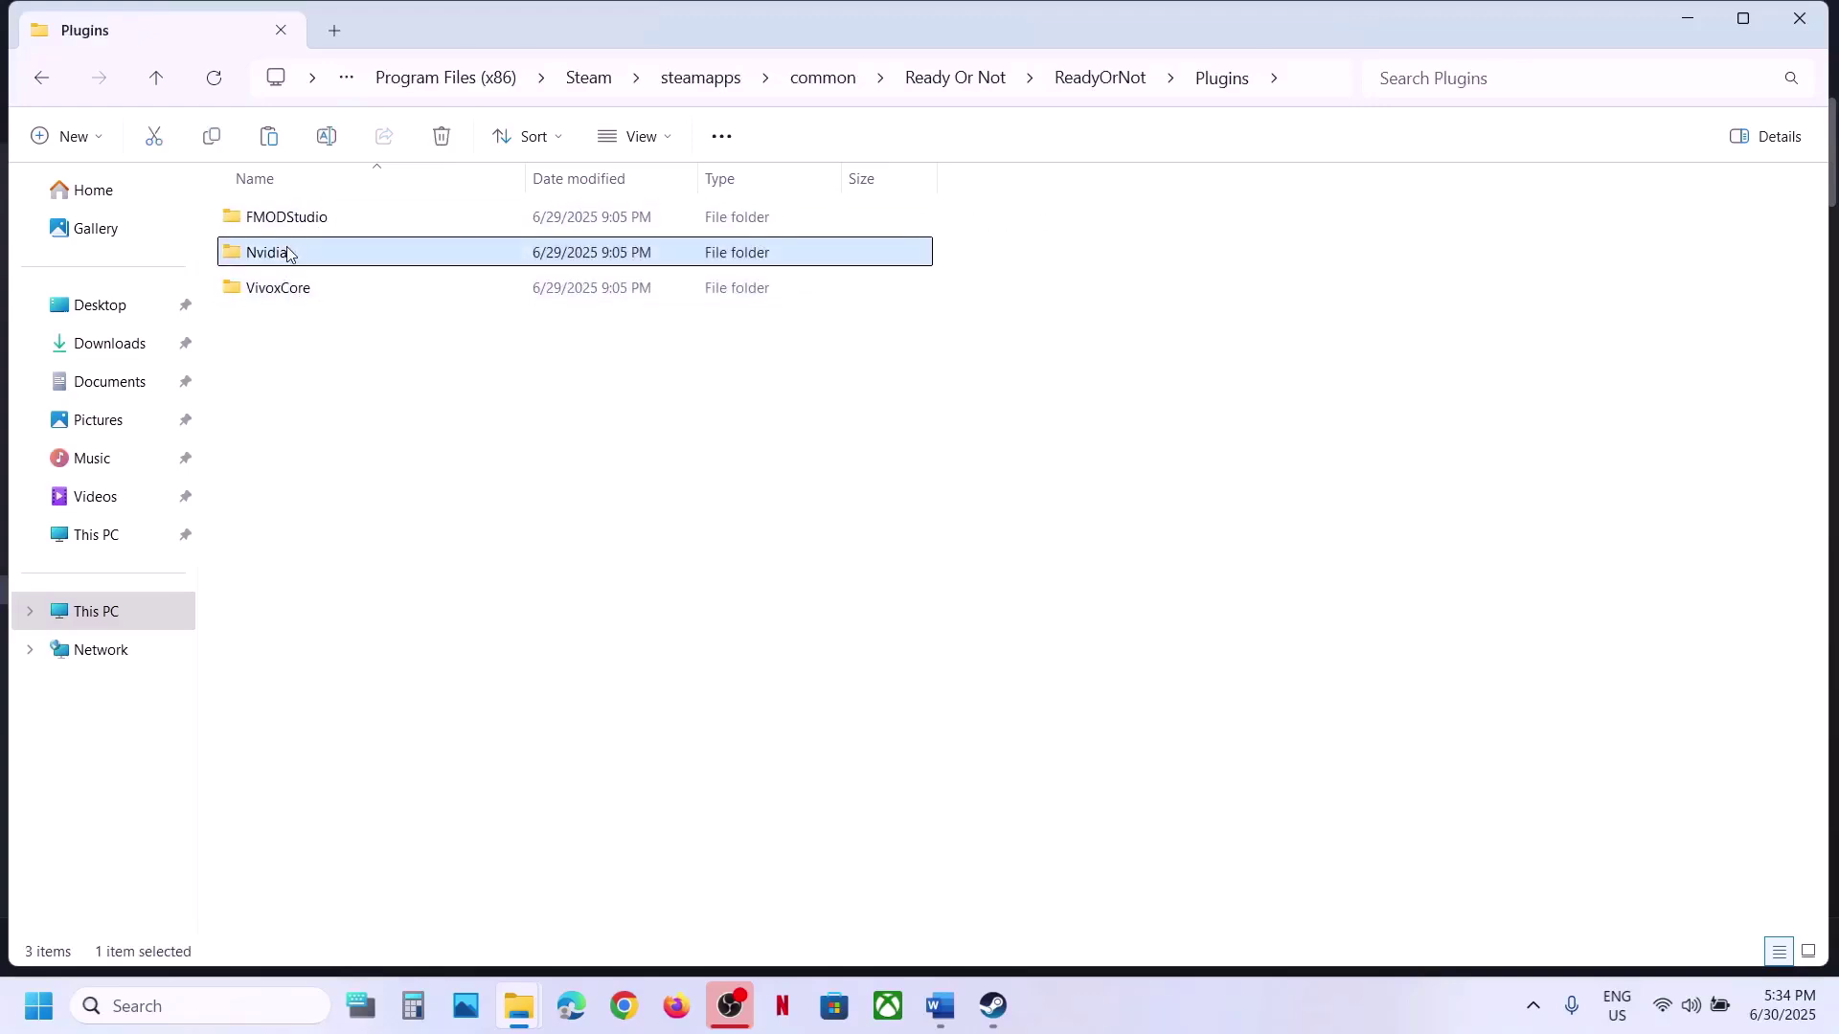
double_click(287, 256)
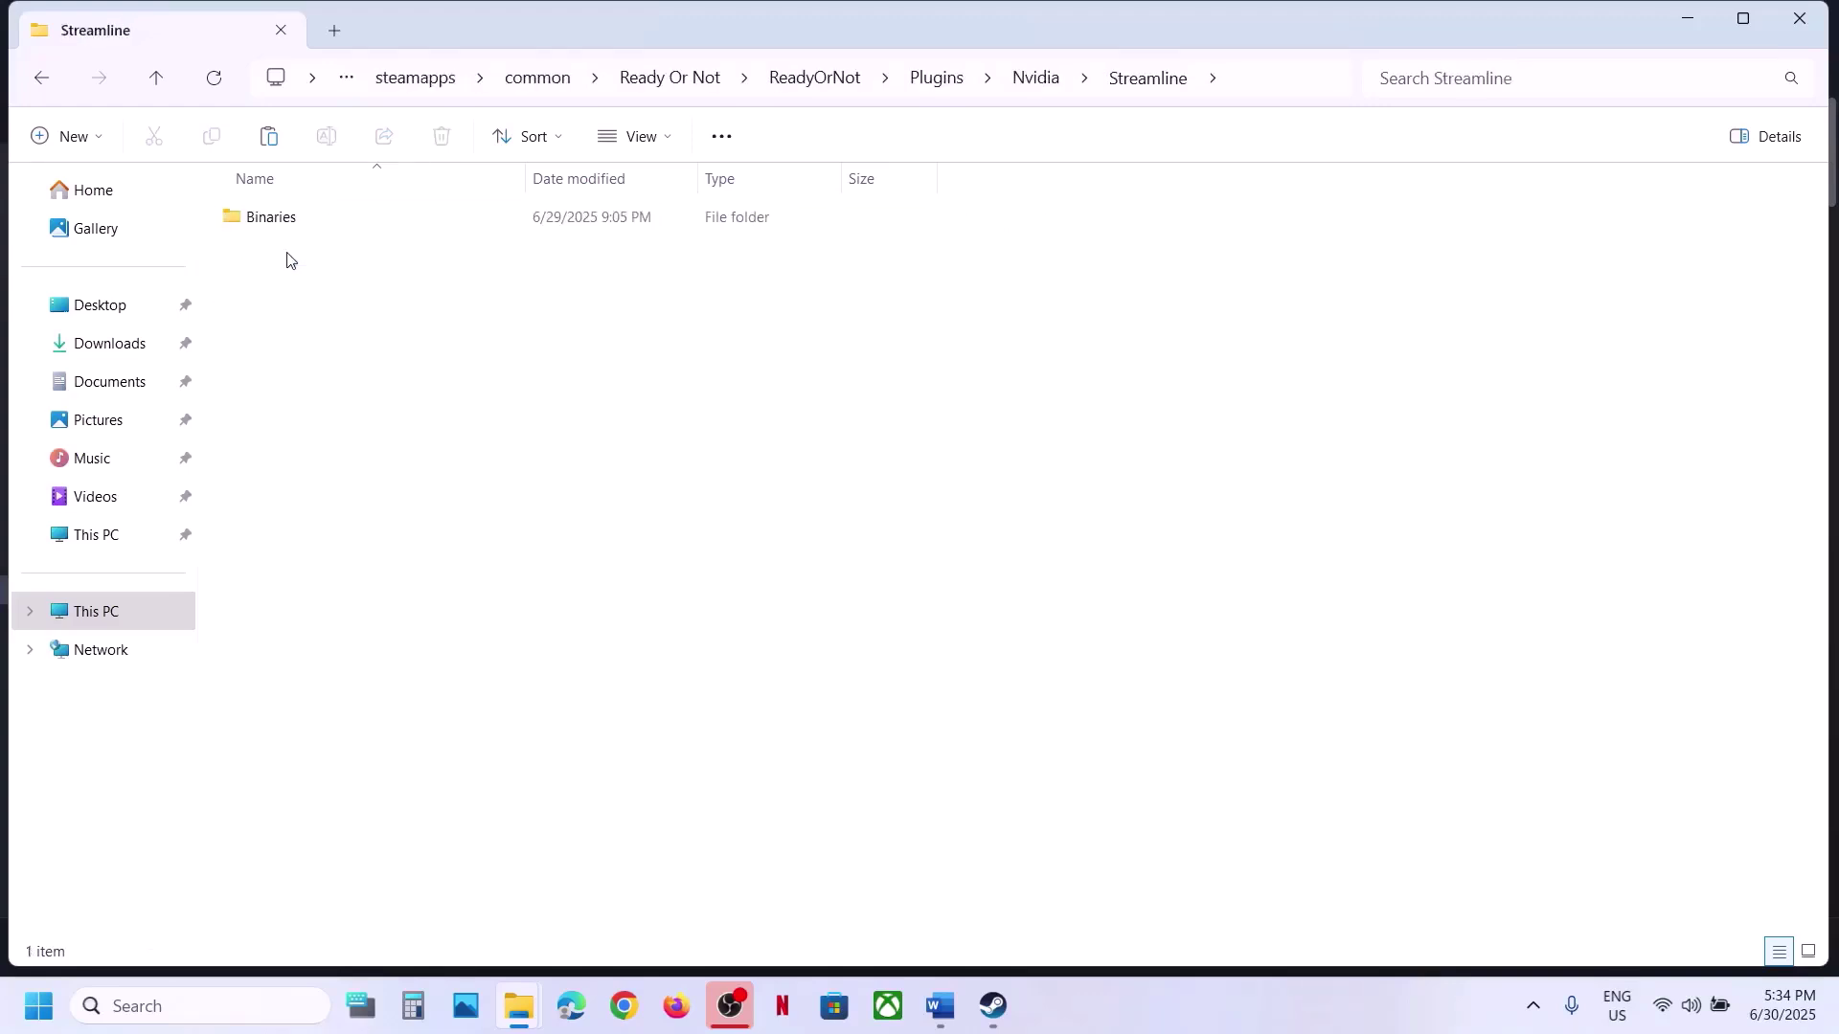
double_click(296, 220)
double_click(299, 219)
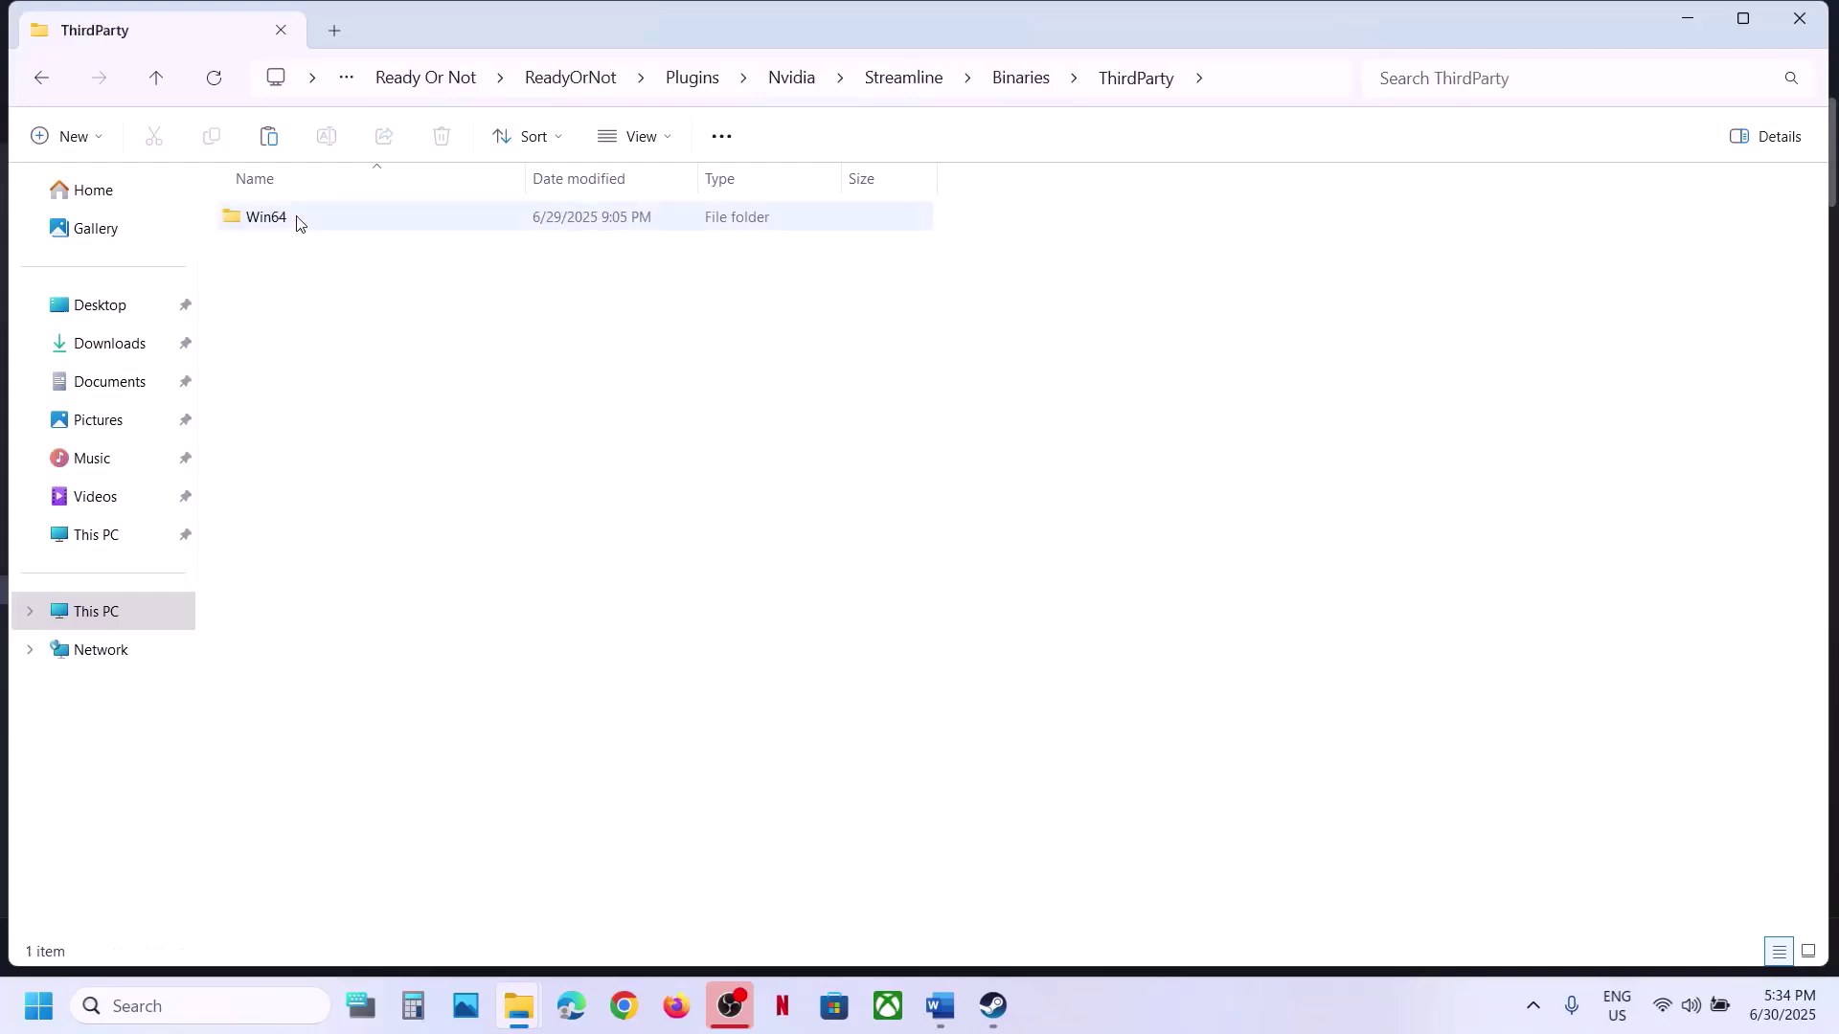
double_click(299, 219)
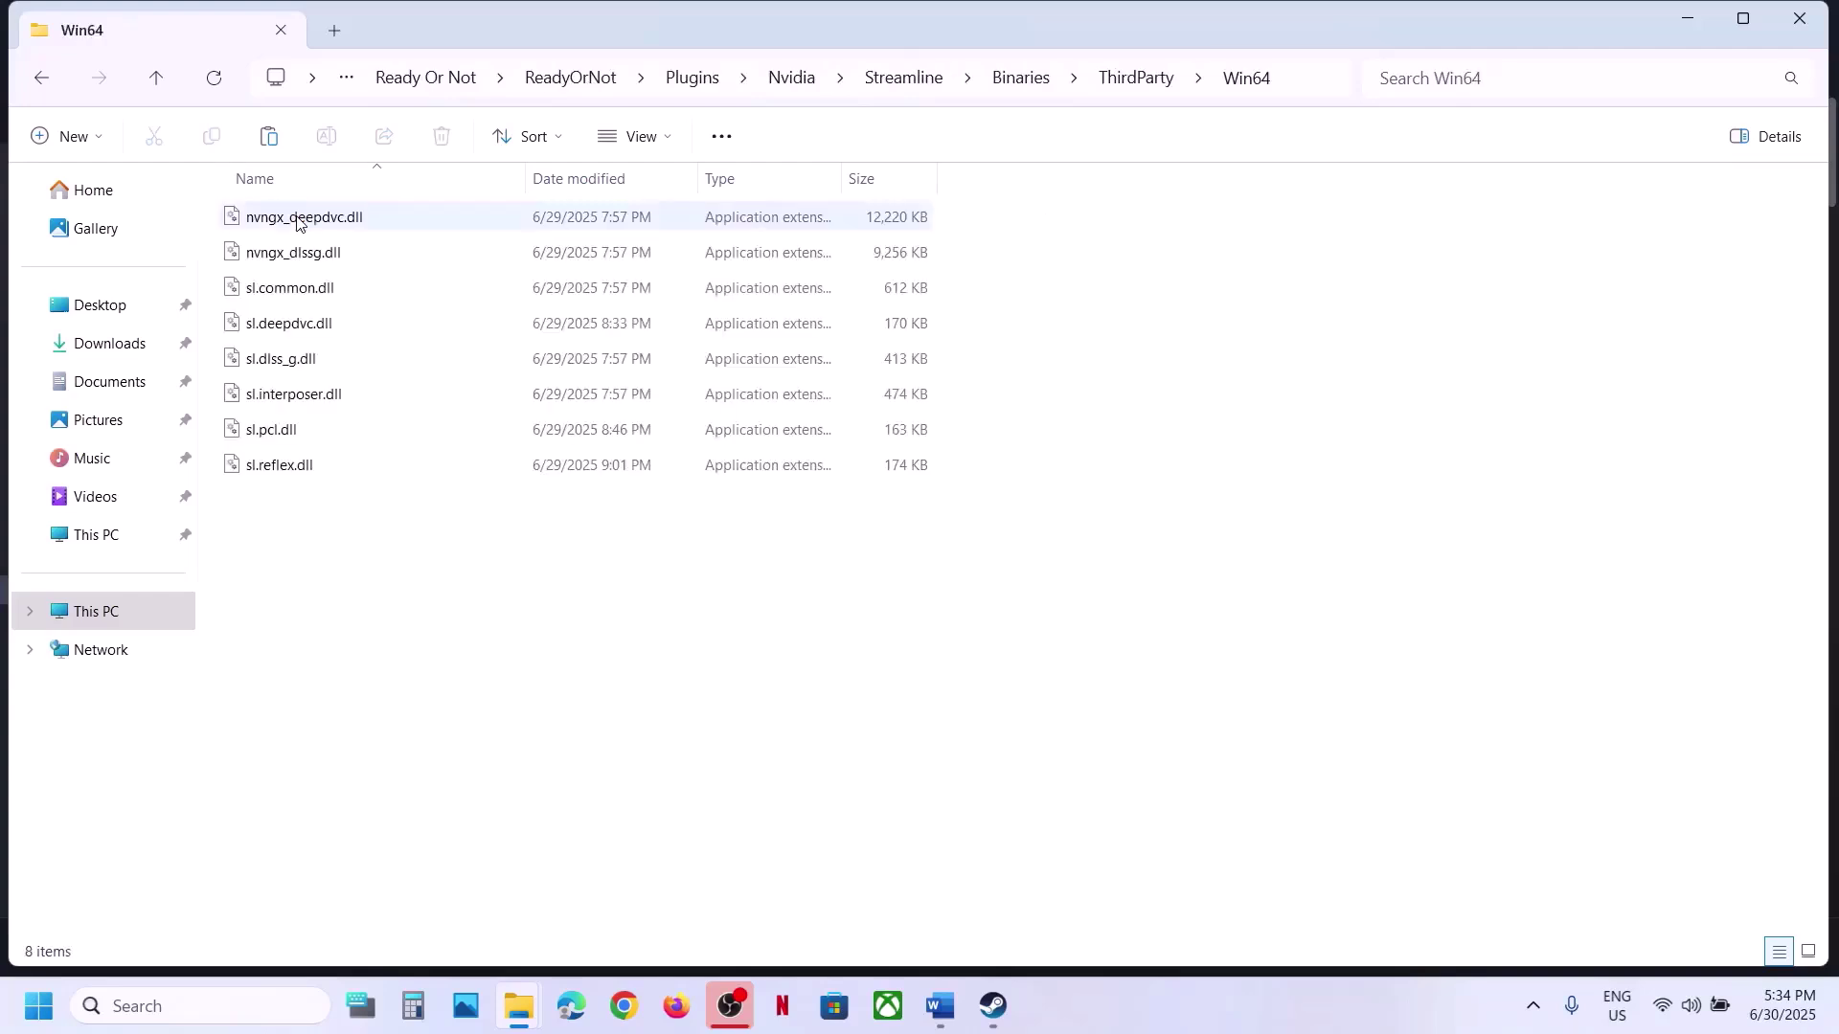
- Copy sl.pcl.dll from the Win64 folder to the desktop as a backup and place it below the ReadyOrNot folder
click(292, 436)
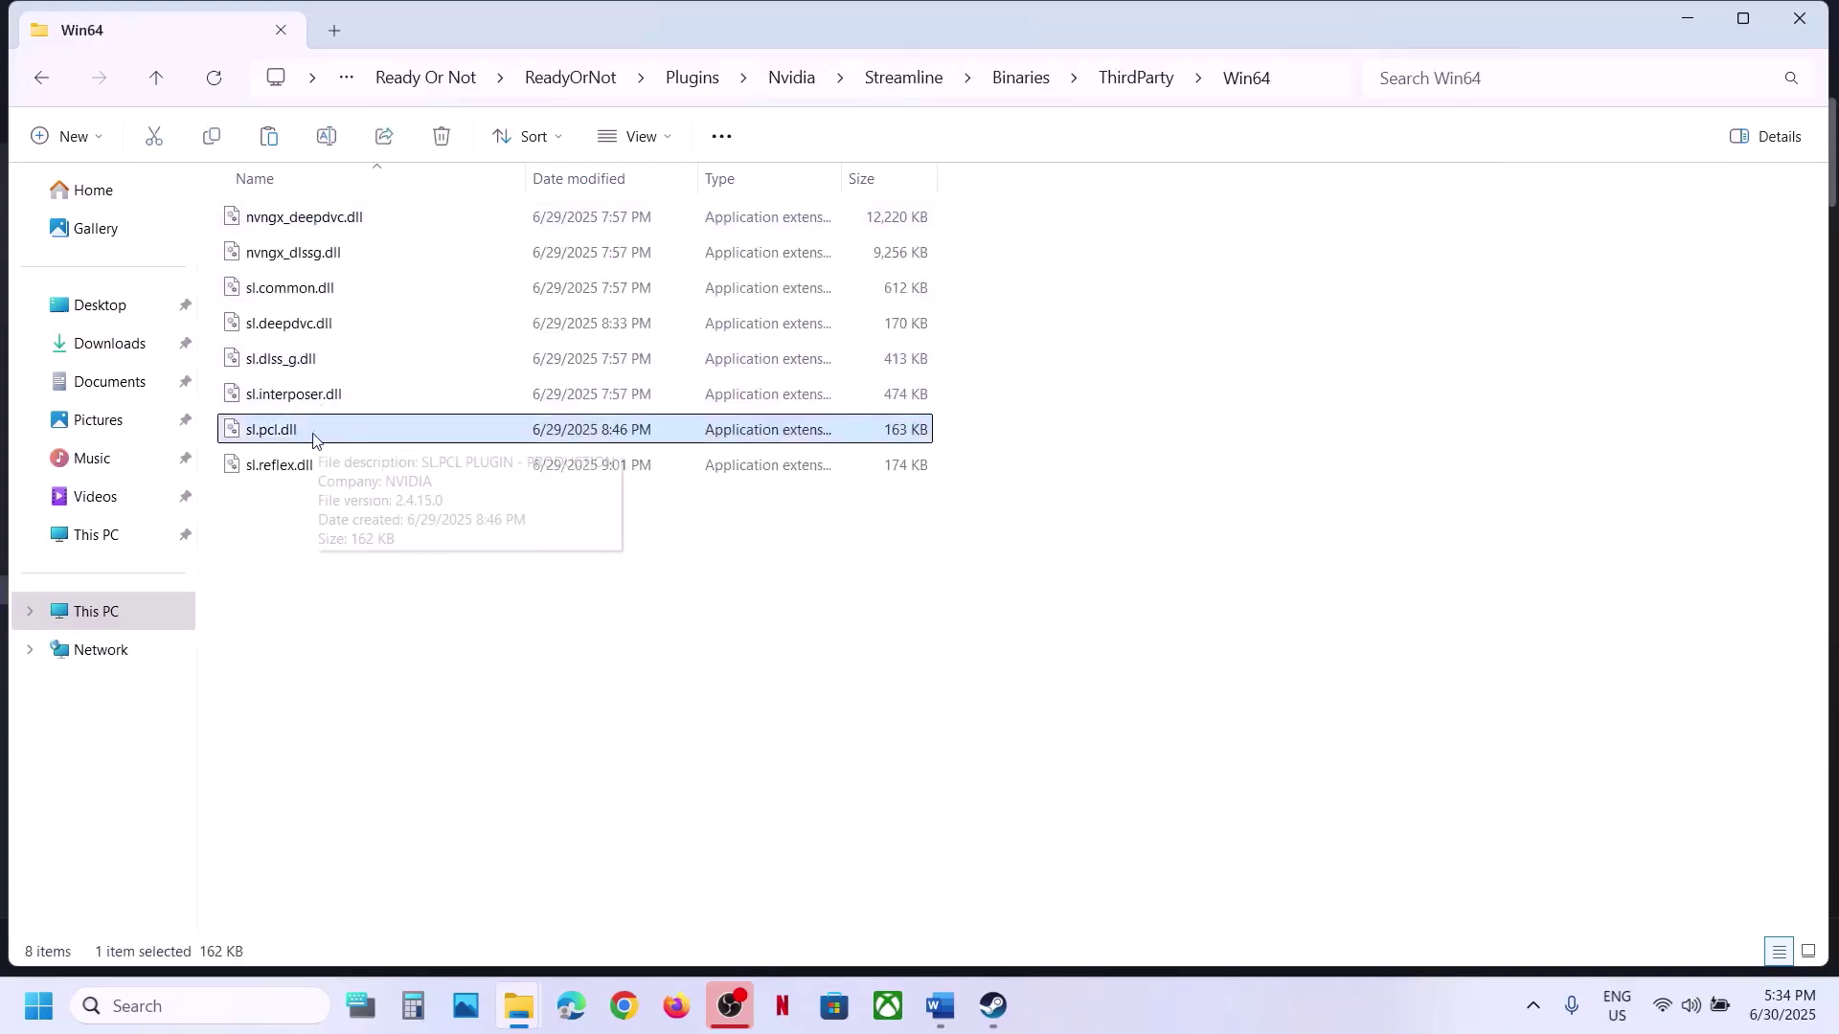
right_click(328, 440)
click(427, 472)
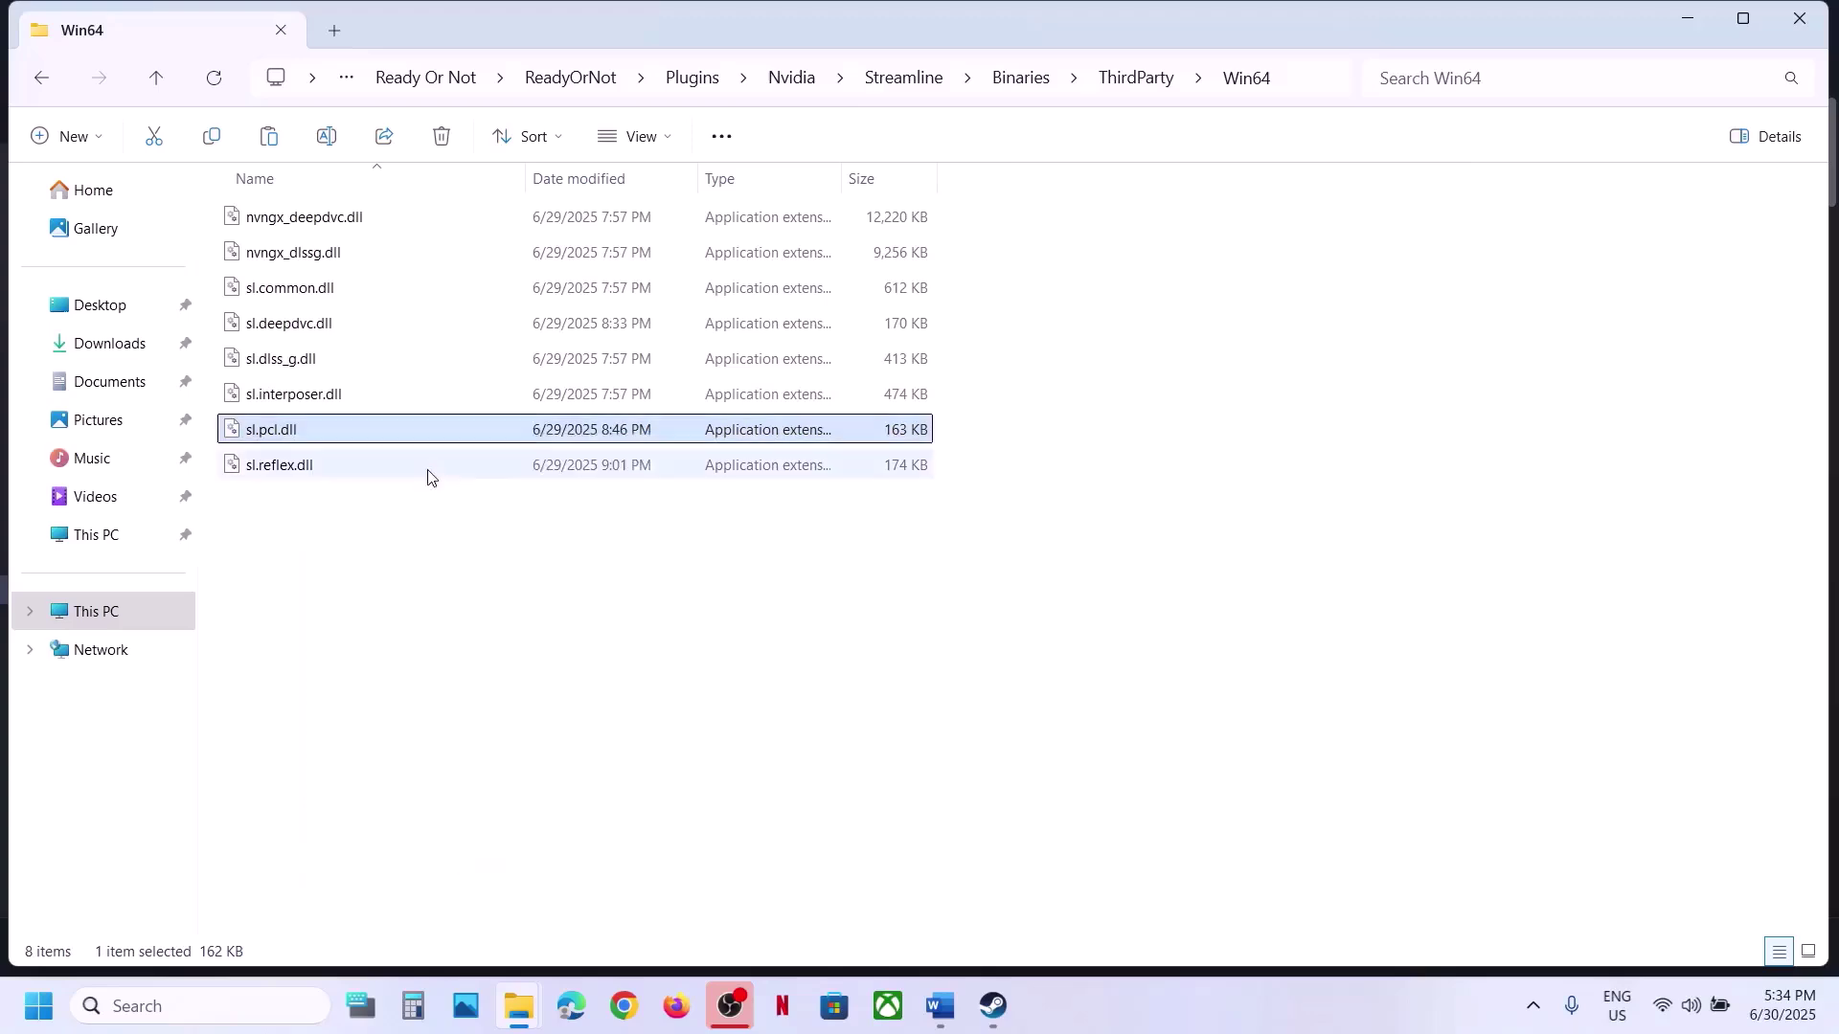
key(super+Down)
key(super+Down)
key(ctrl+v)
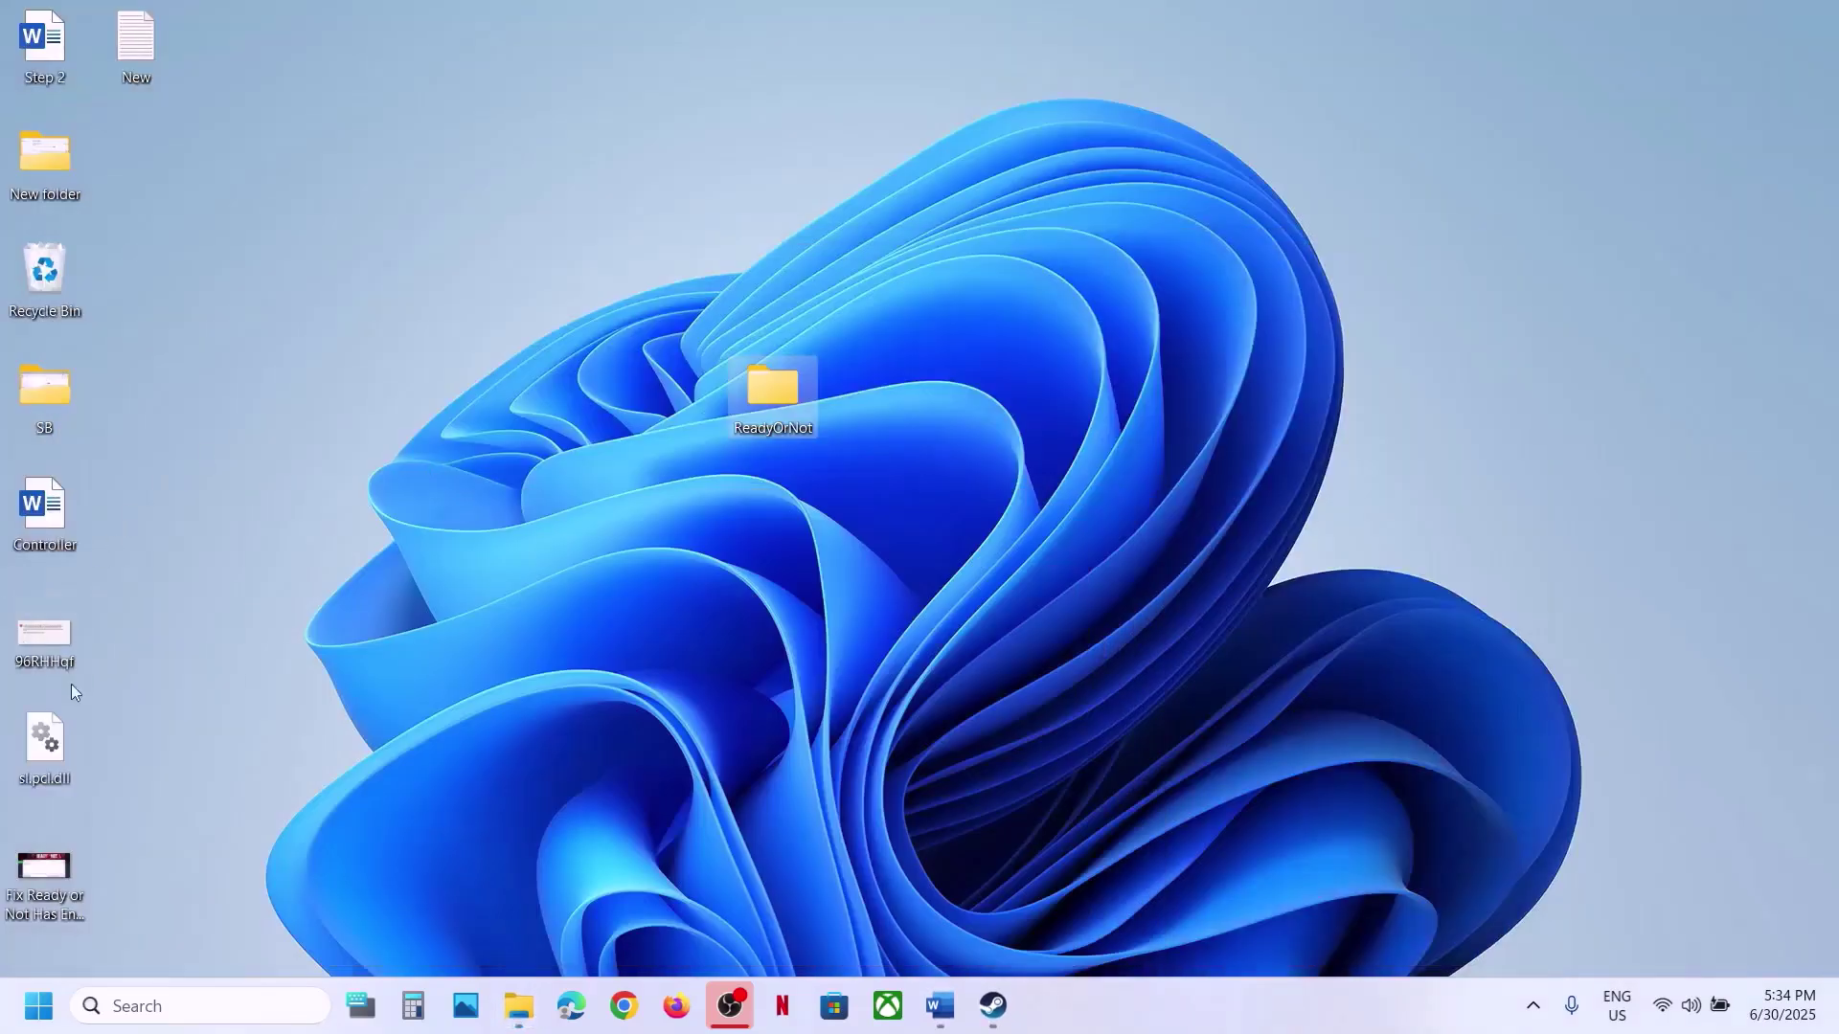
drag(768, 481, 768, 481)
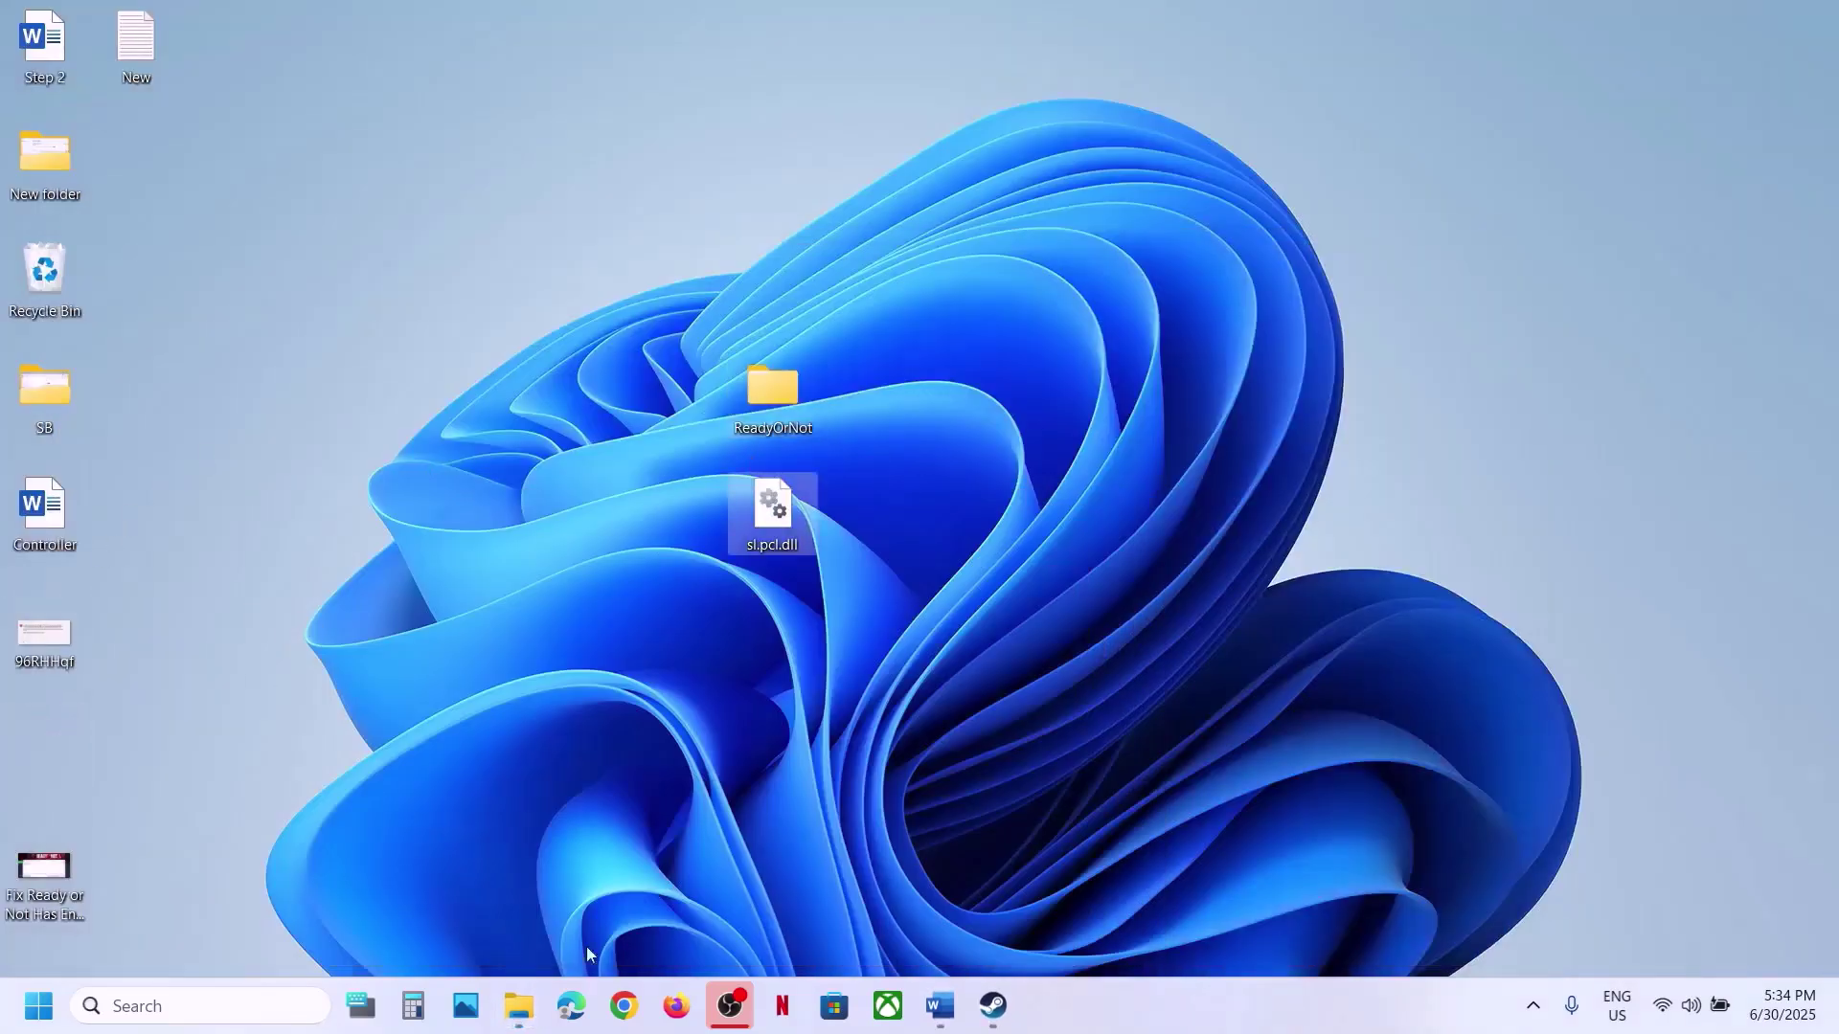
- Return to the Win64 folder and rename the original sl.pcl.dll file to sl.pcl.dll.old
mouse_move(529, 1028)
click(608, 920)
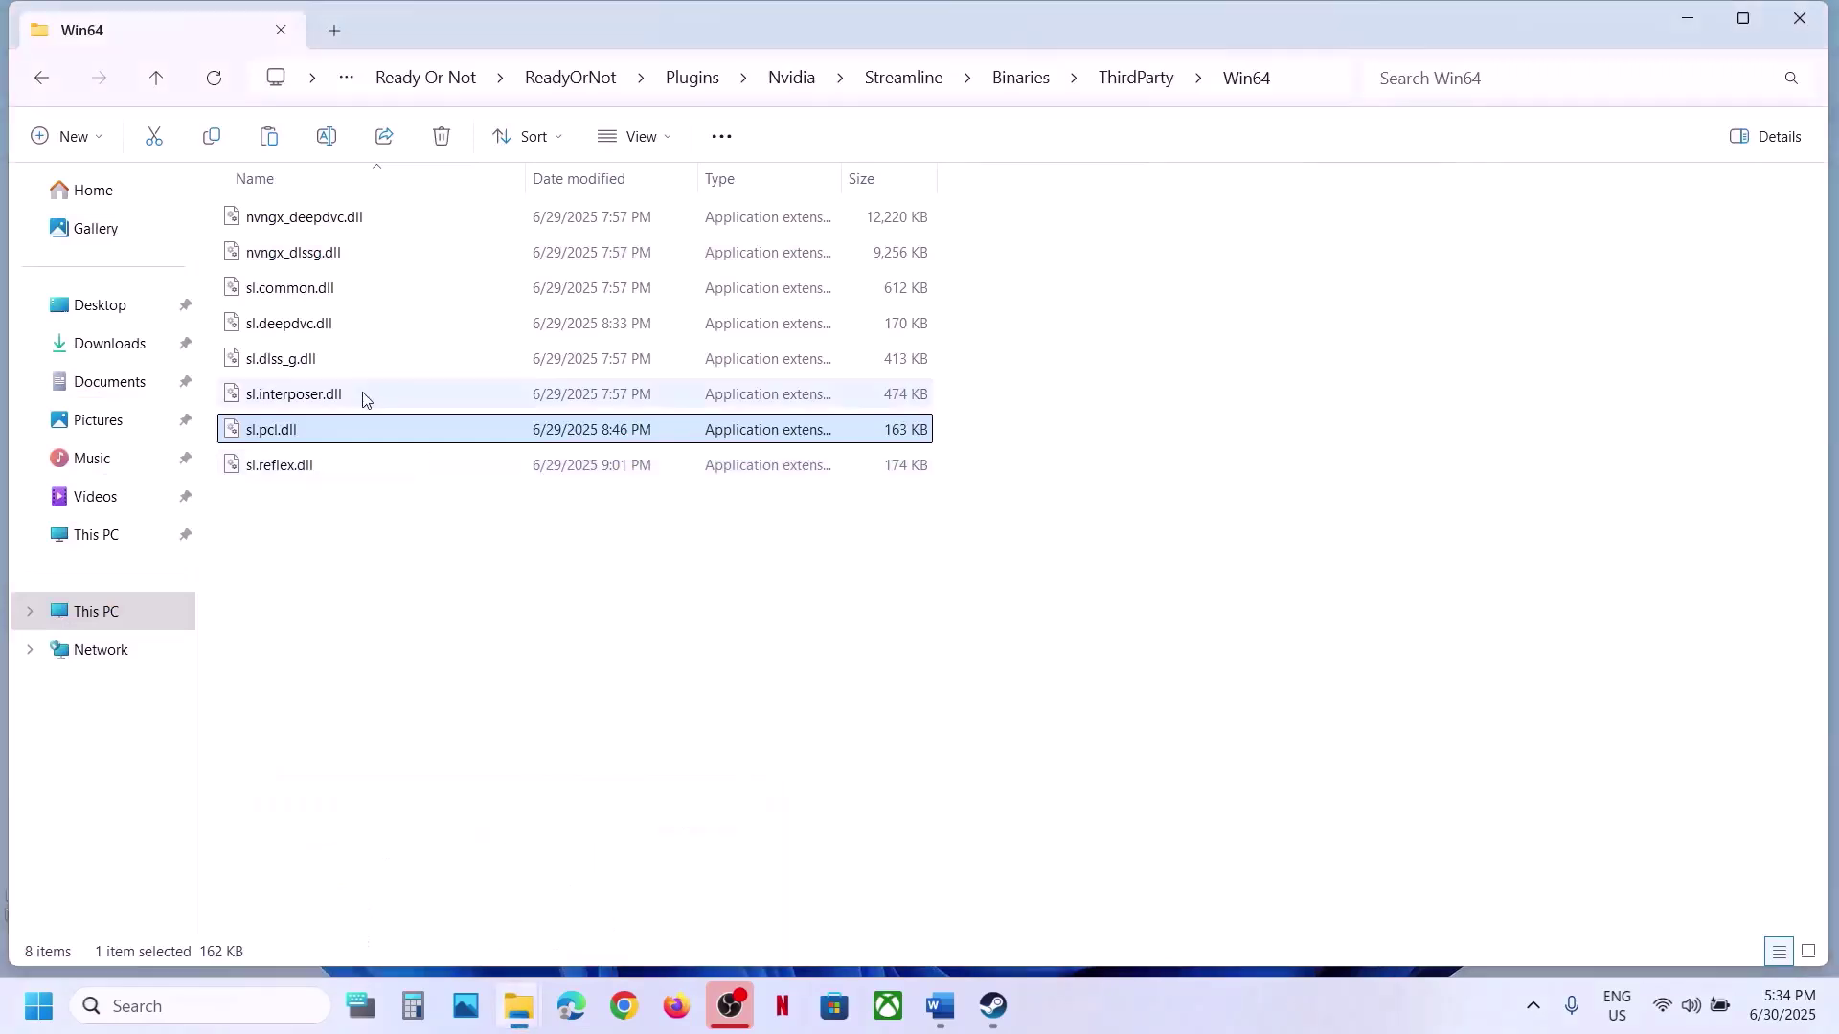
right_click(312, 439)
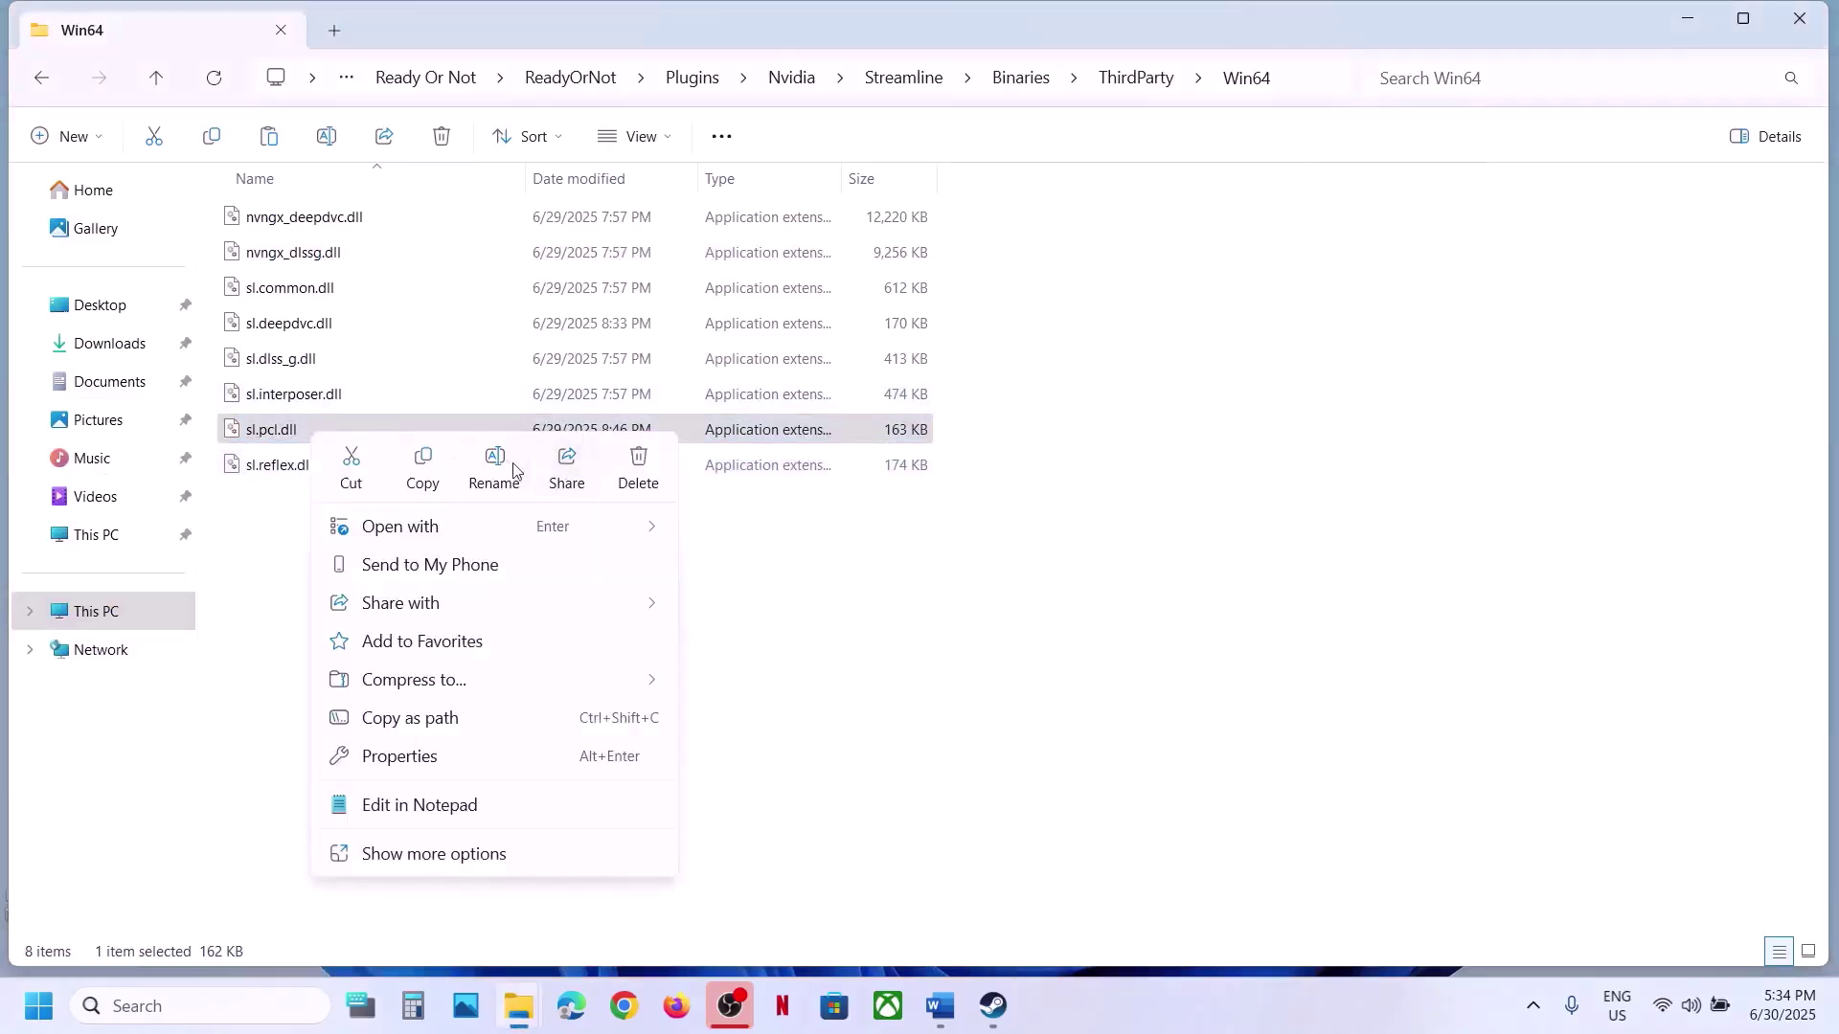
click(495, 466)
click(308, 430)
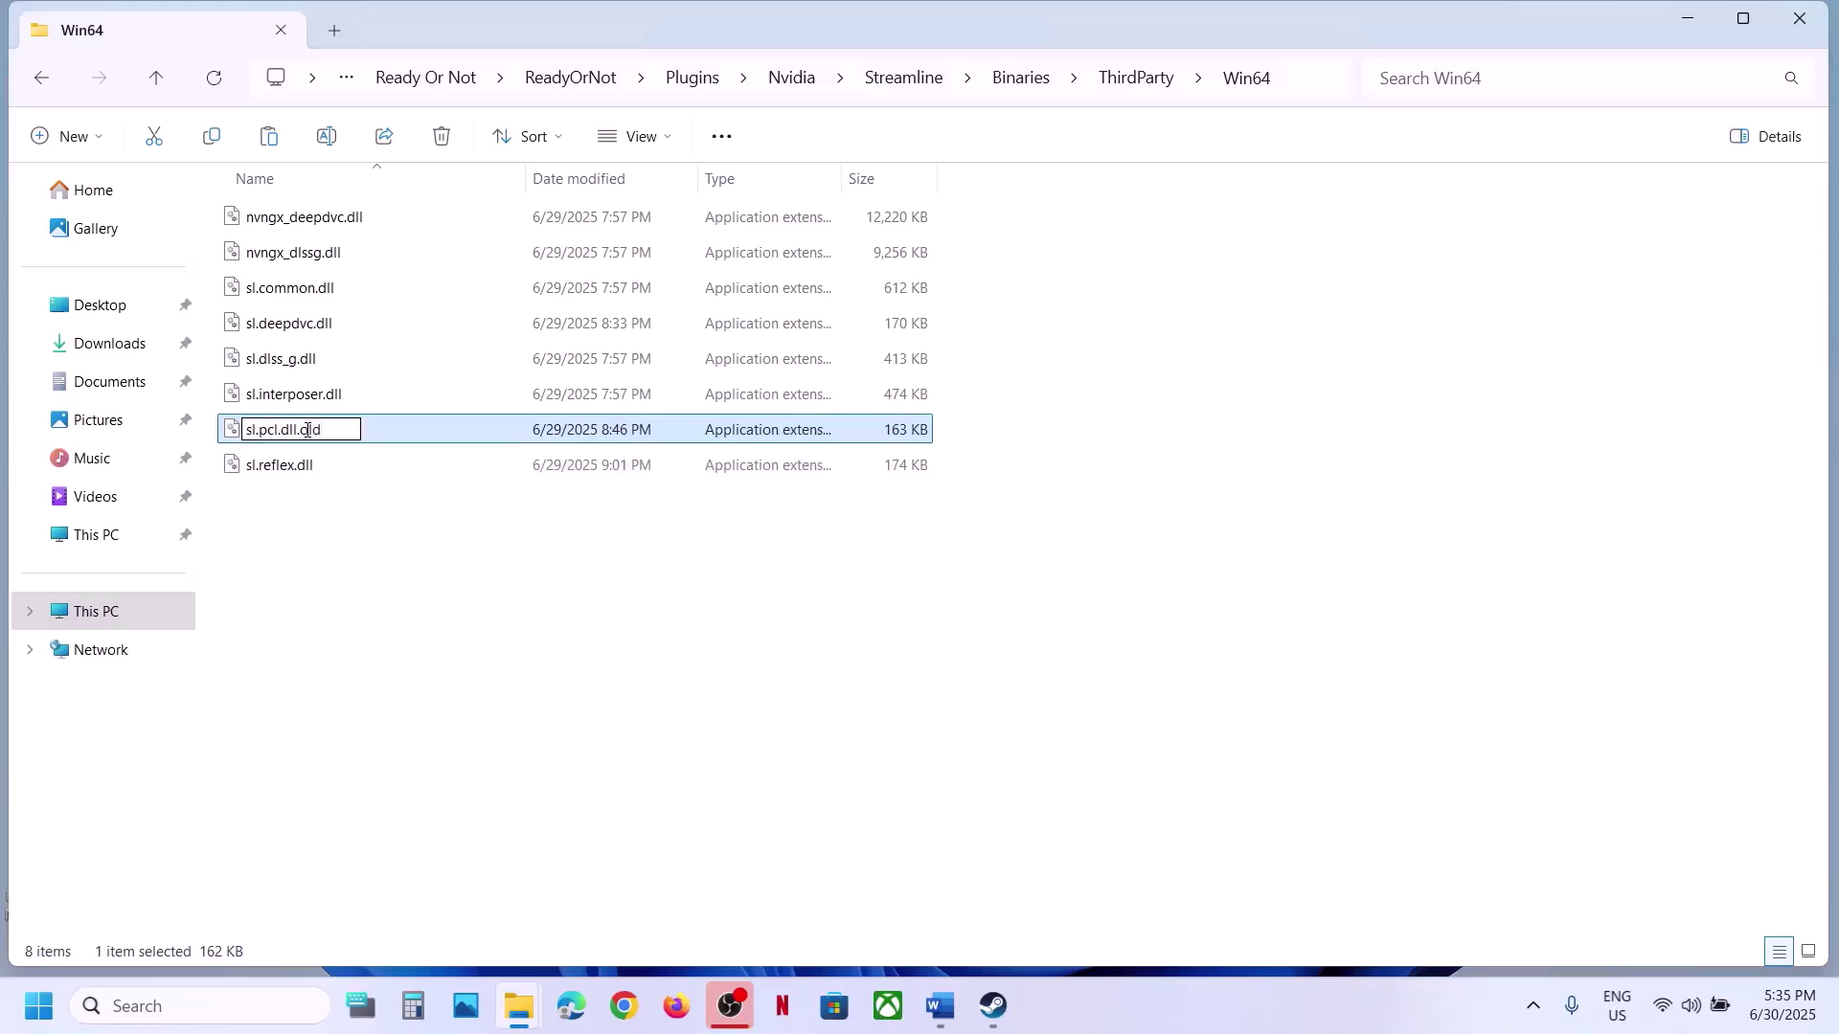
click(518, 616)
- In Step 5 of the Word document, add a comma after "Remove any mods" and highlight the "pakchunkx-windows." file name
click(987, 1001)
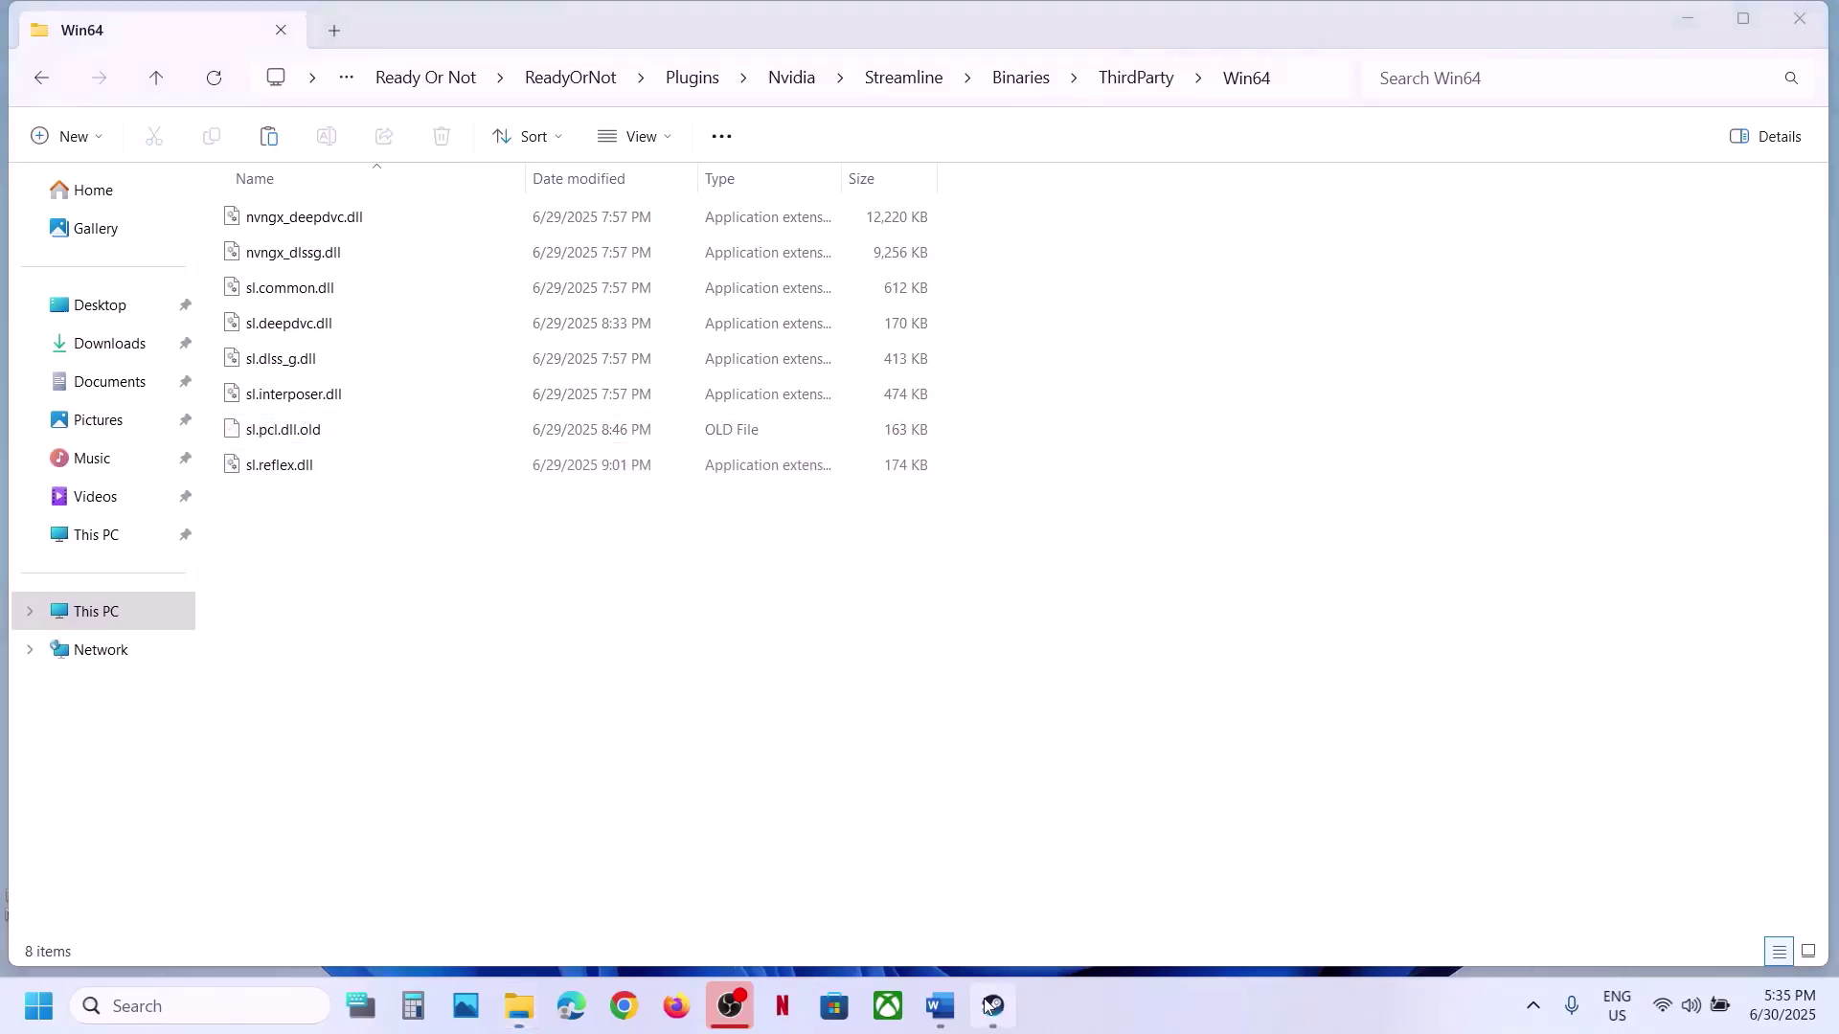
click(943, 1017)
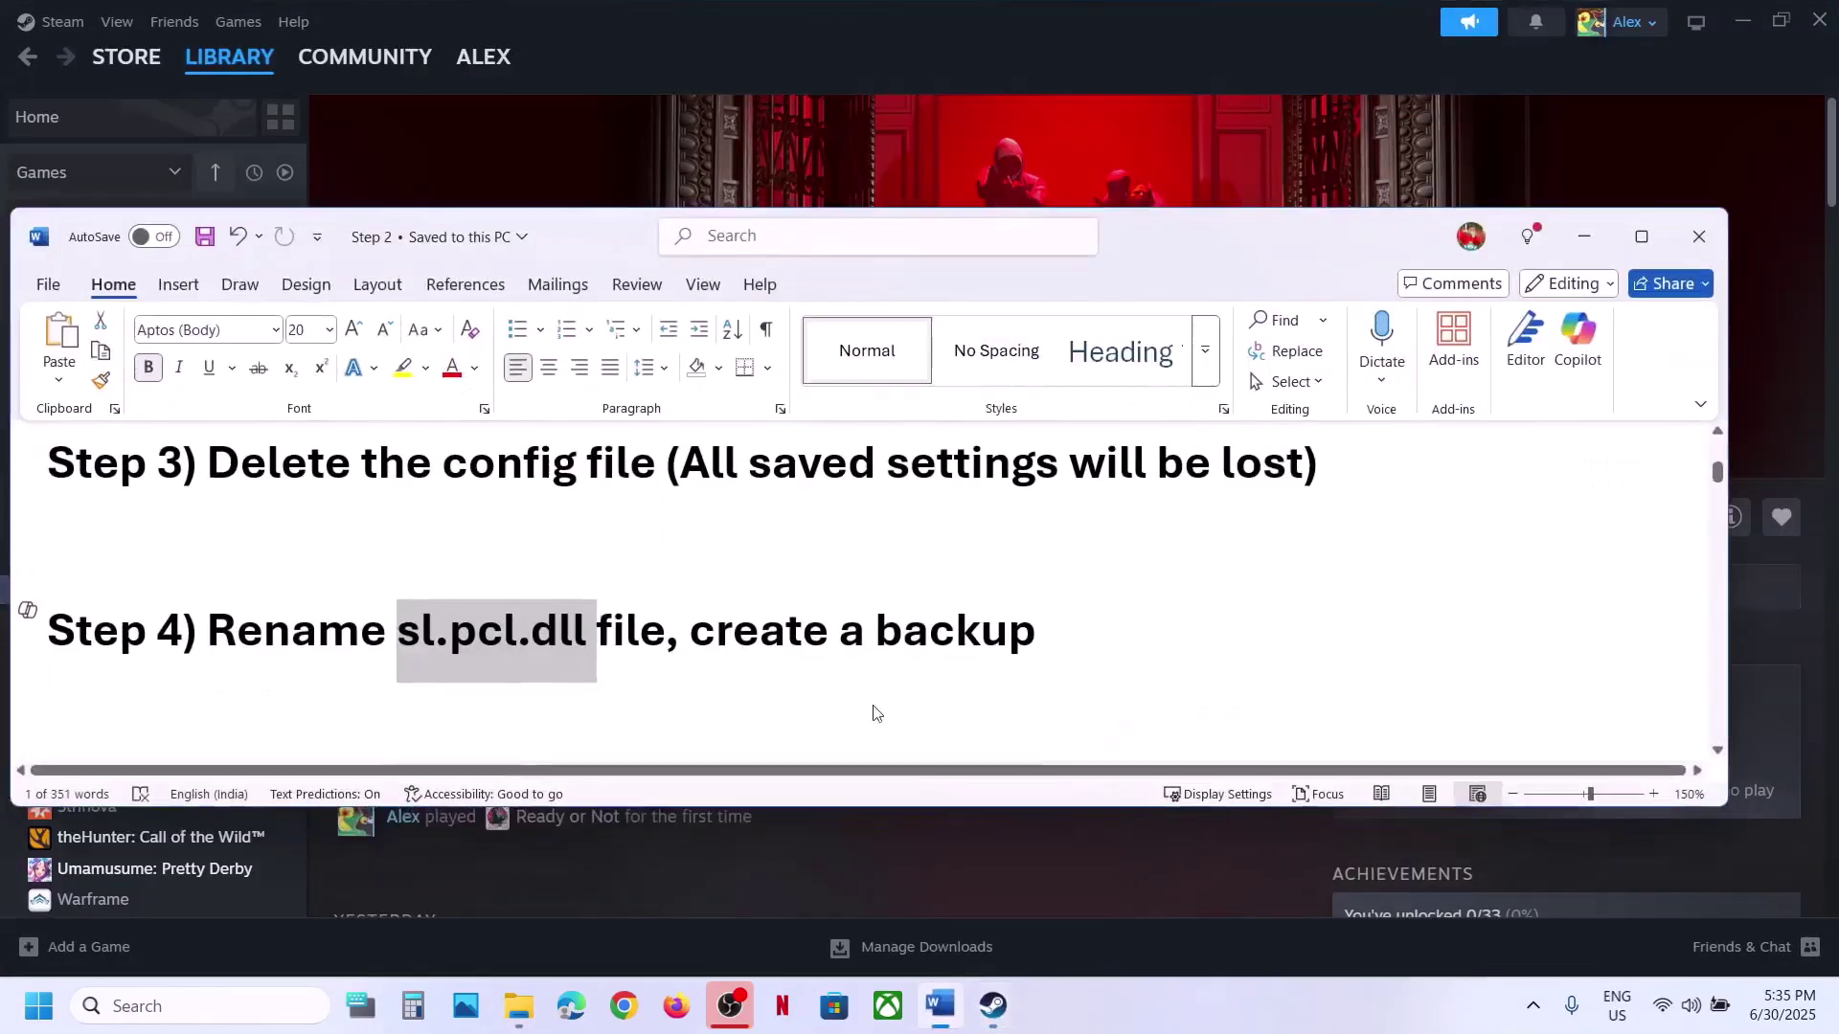
scroll(607, 553, down, 5)
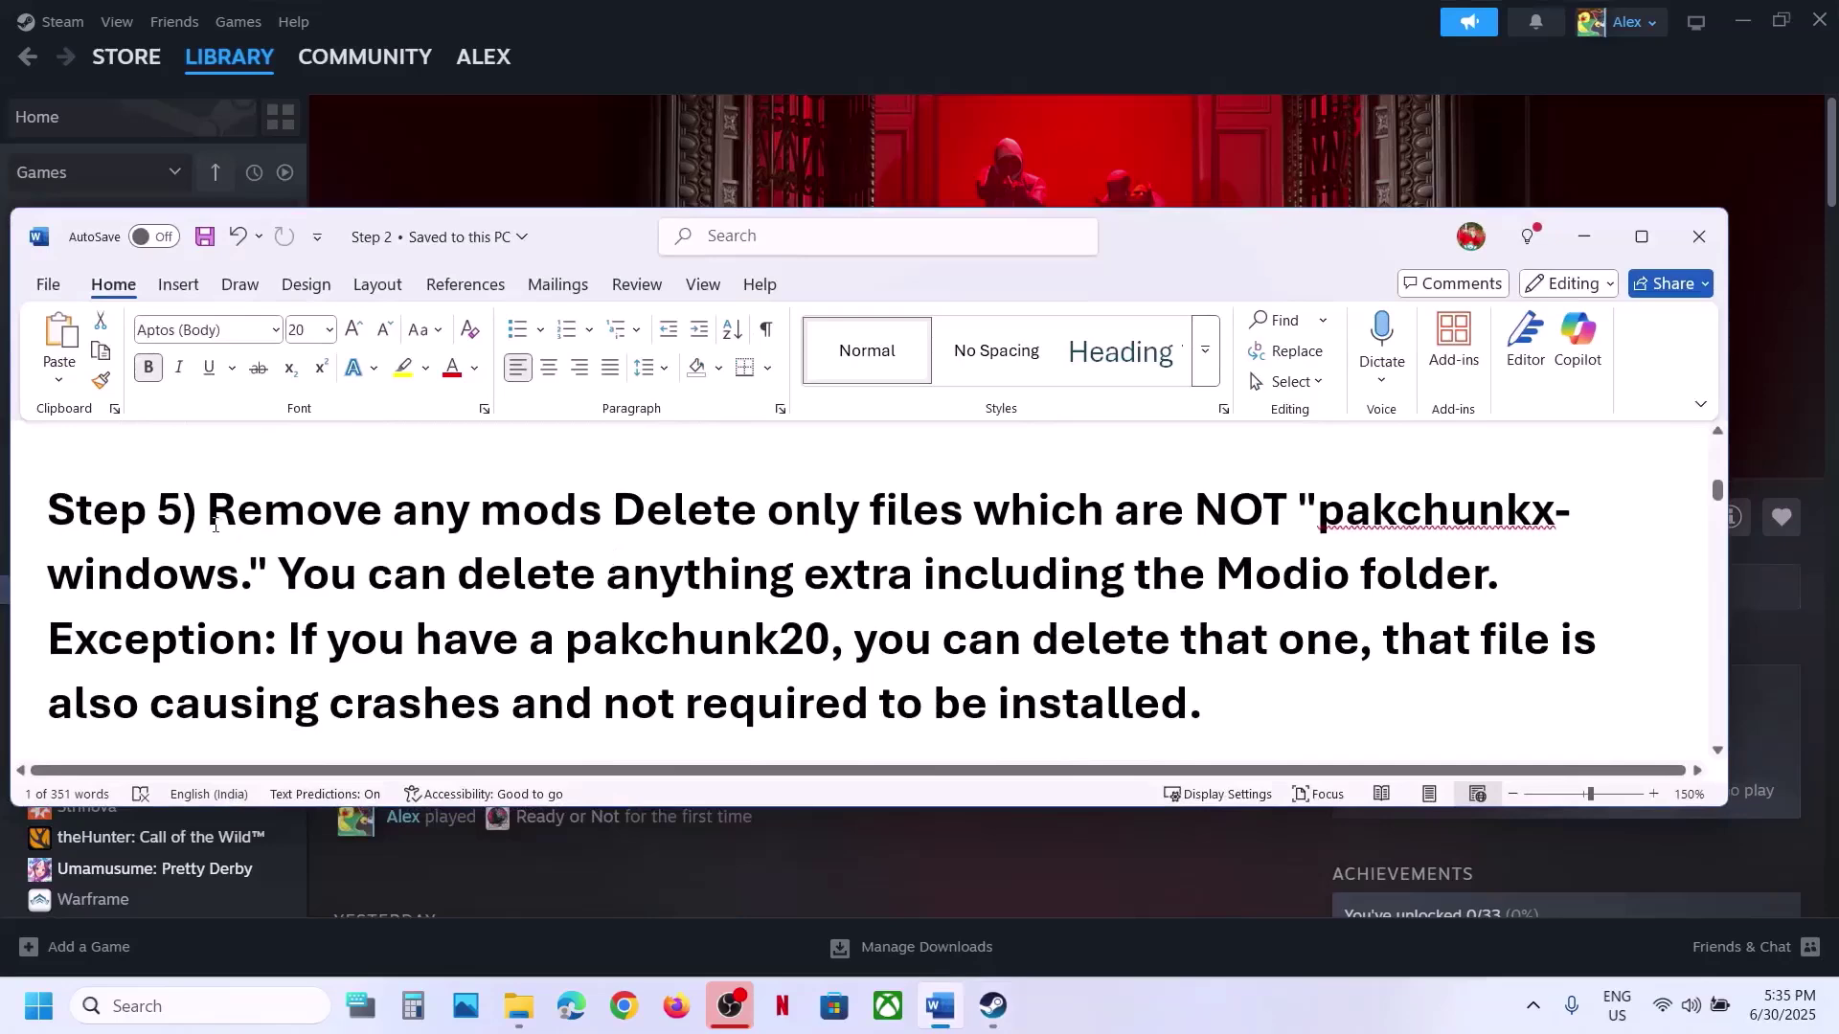
drag(213, 518, 595, 507)
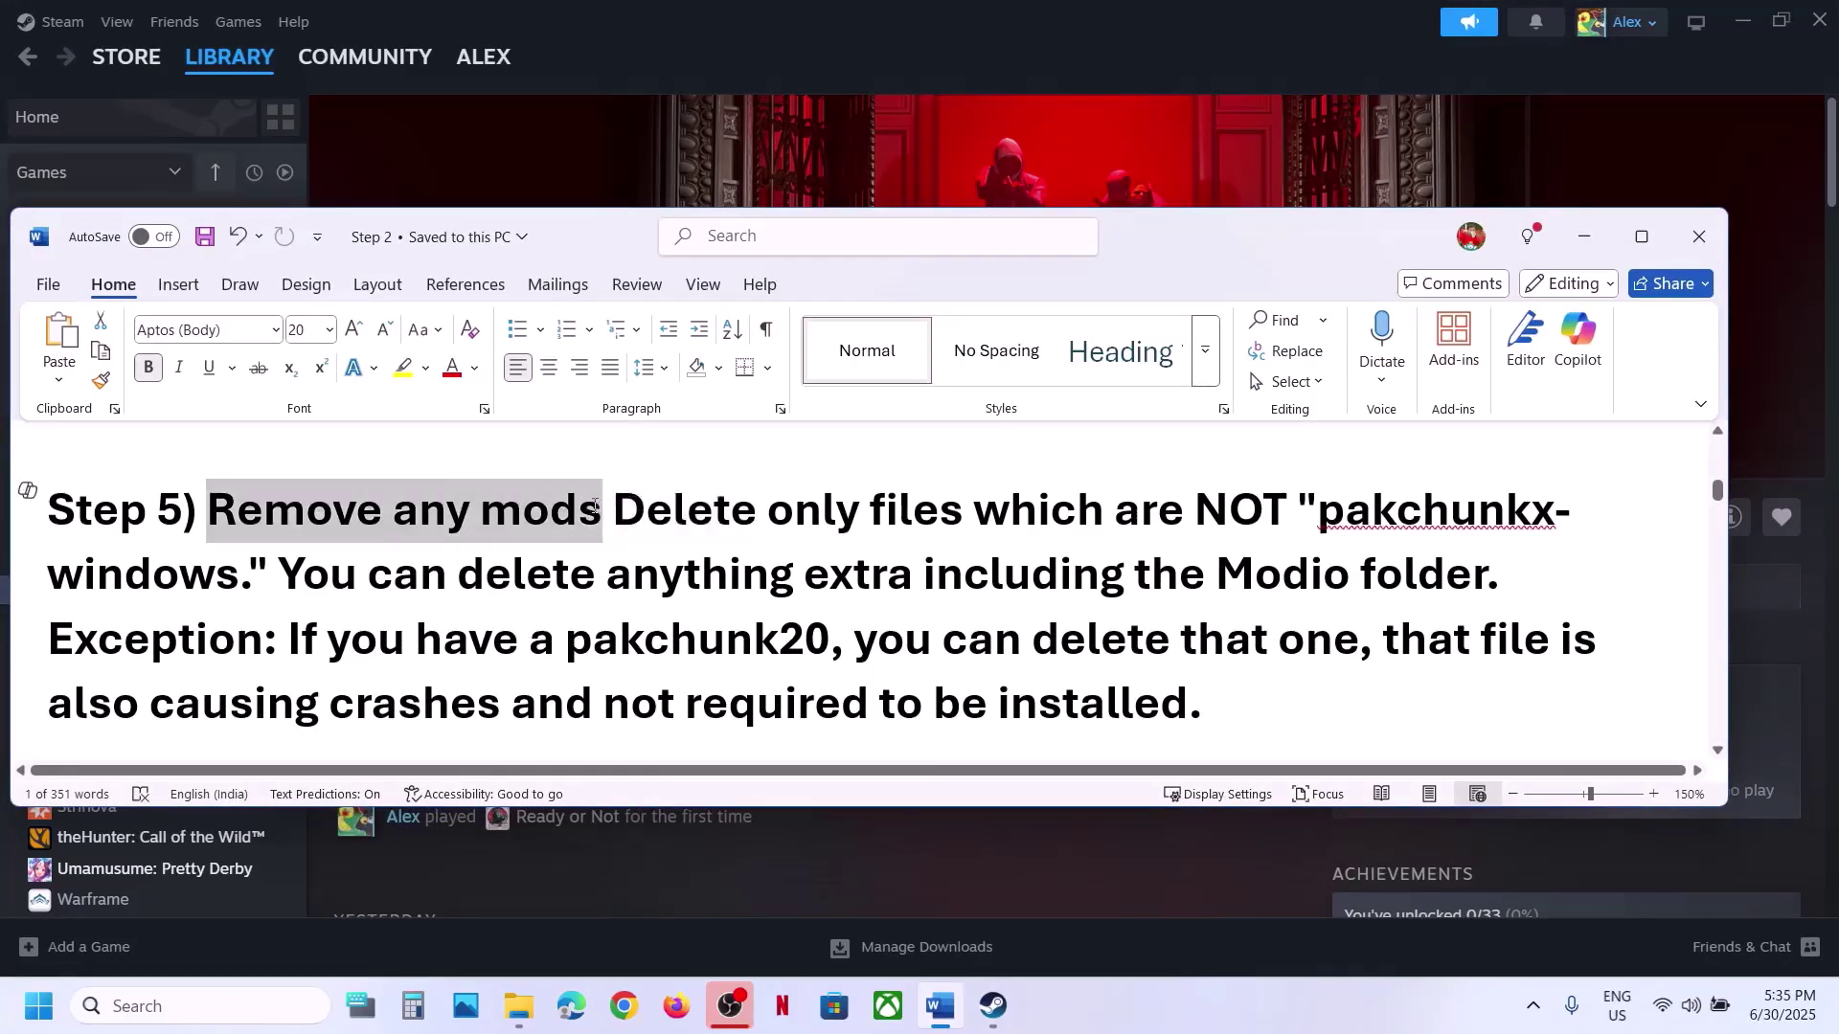
click(602, 515)
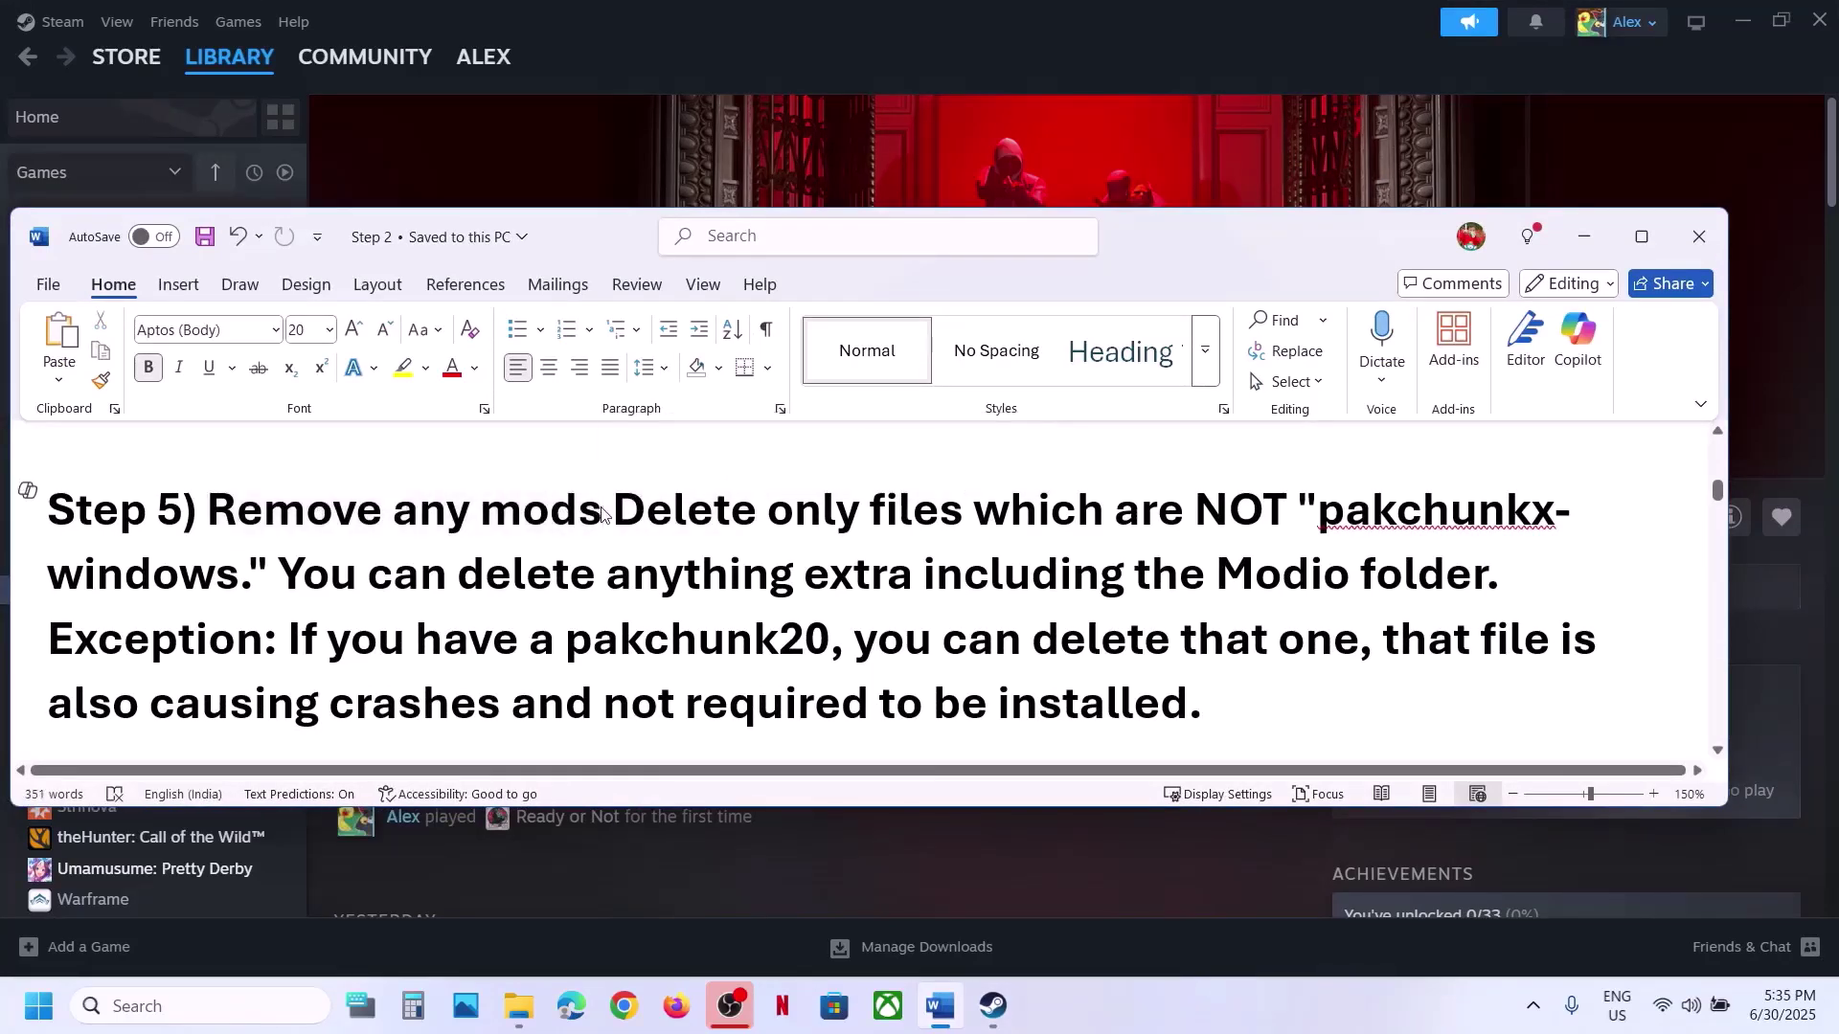
text(,)
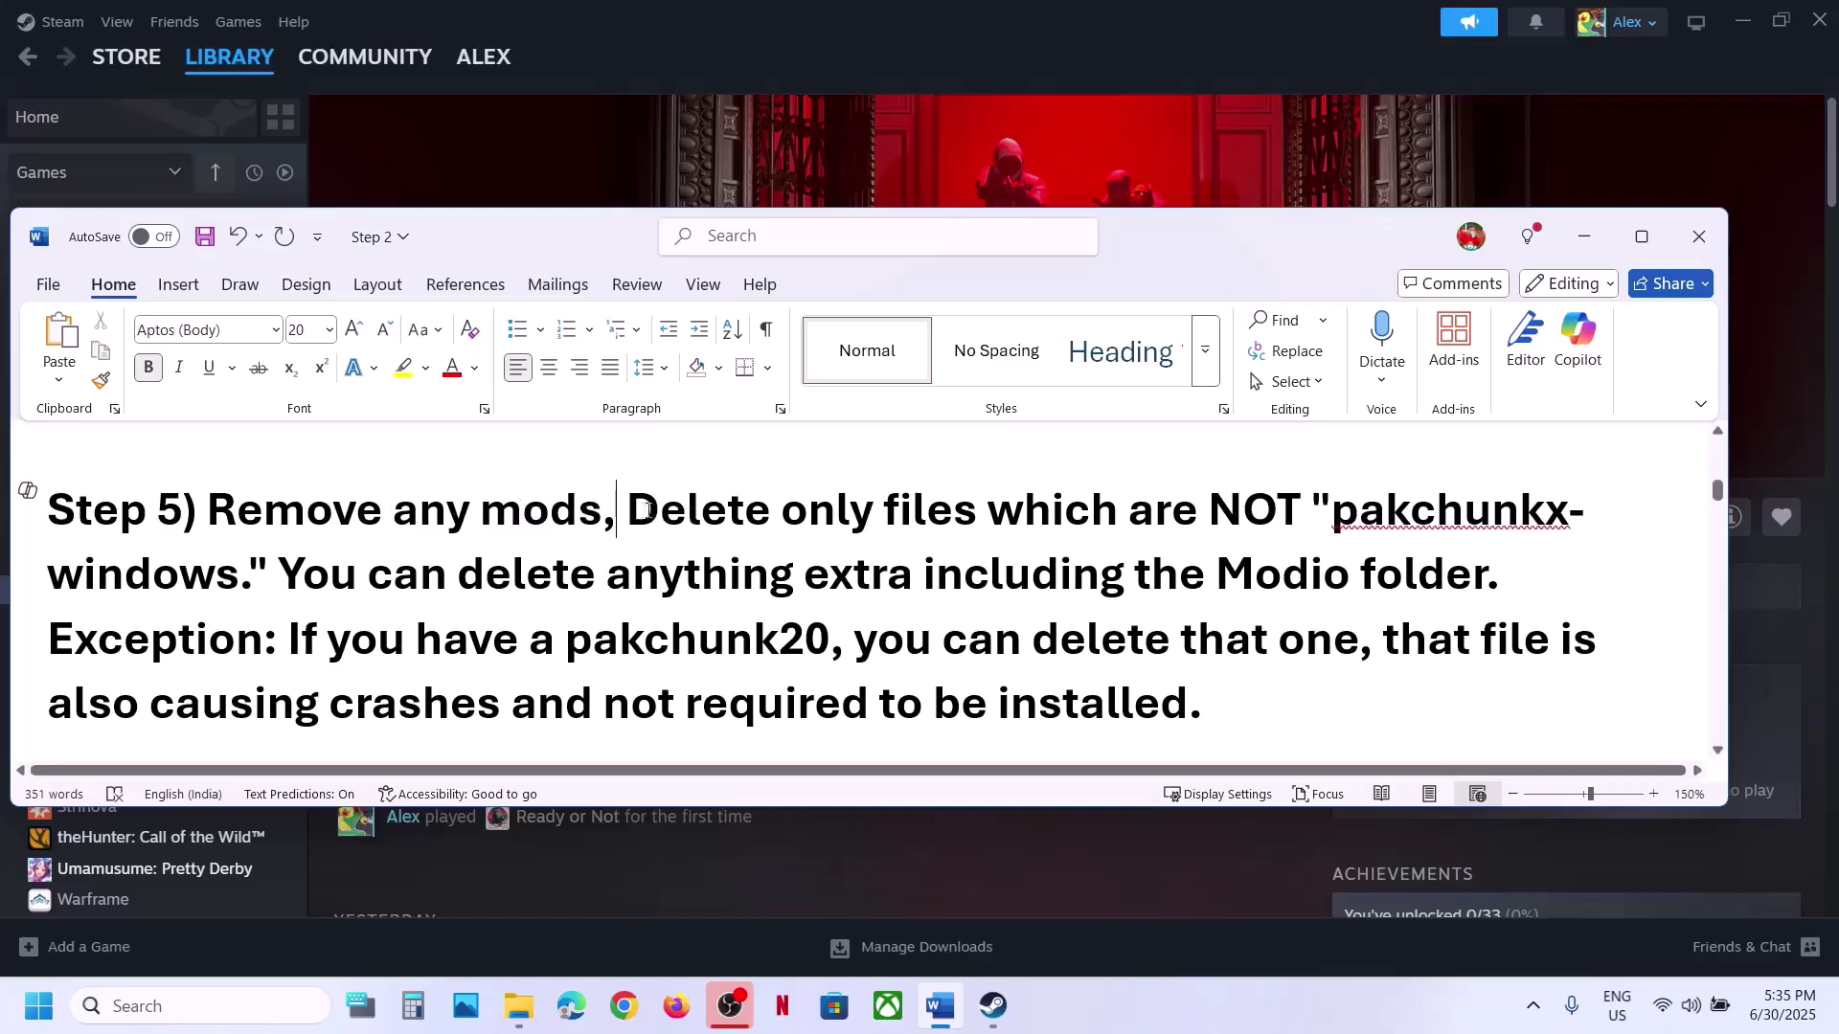
drag(649, 511, 251, 579)
- Switch to Steam, browse Ready or Not's local files, and open the ReadyOrNot > Content > Paks folder
click(732, 113)
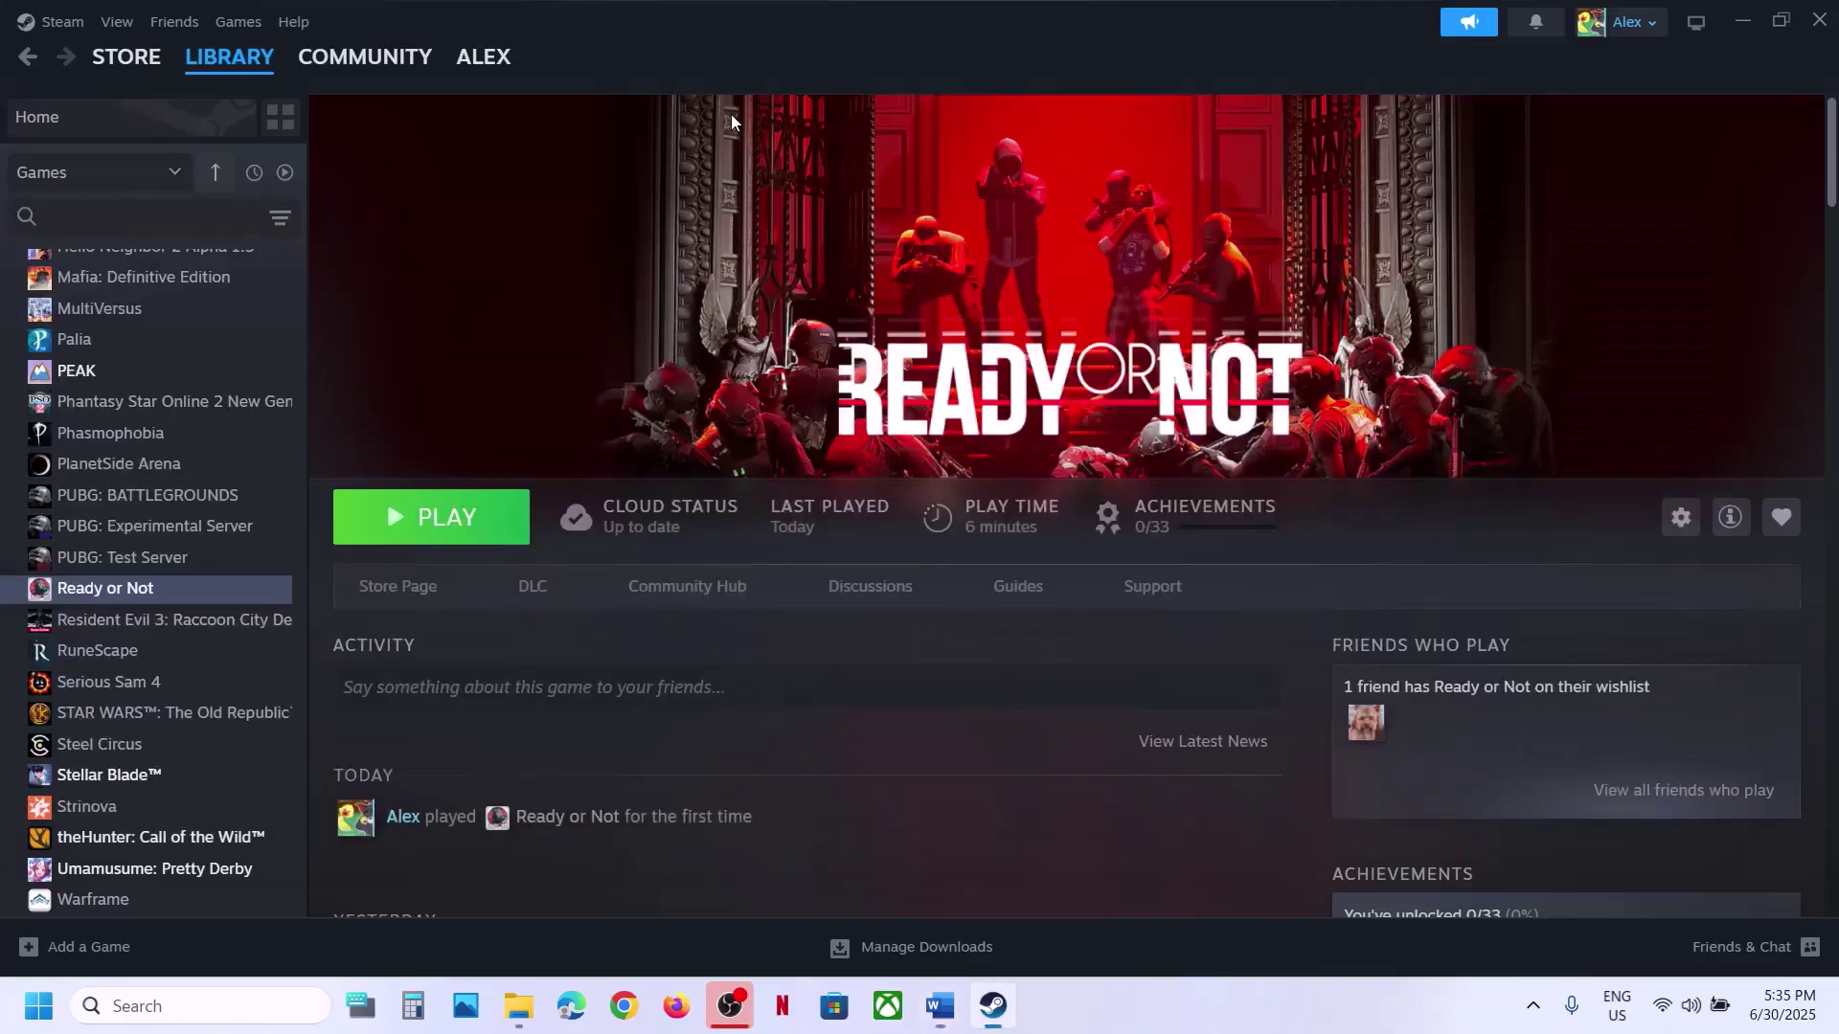
right_click(136, 592)
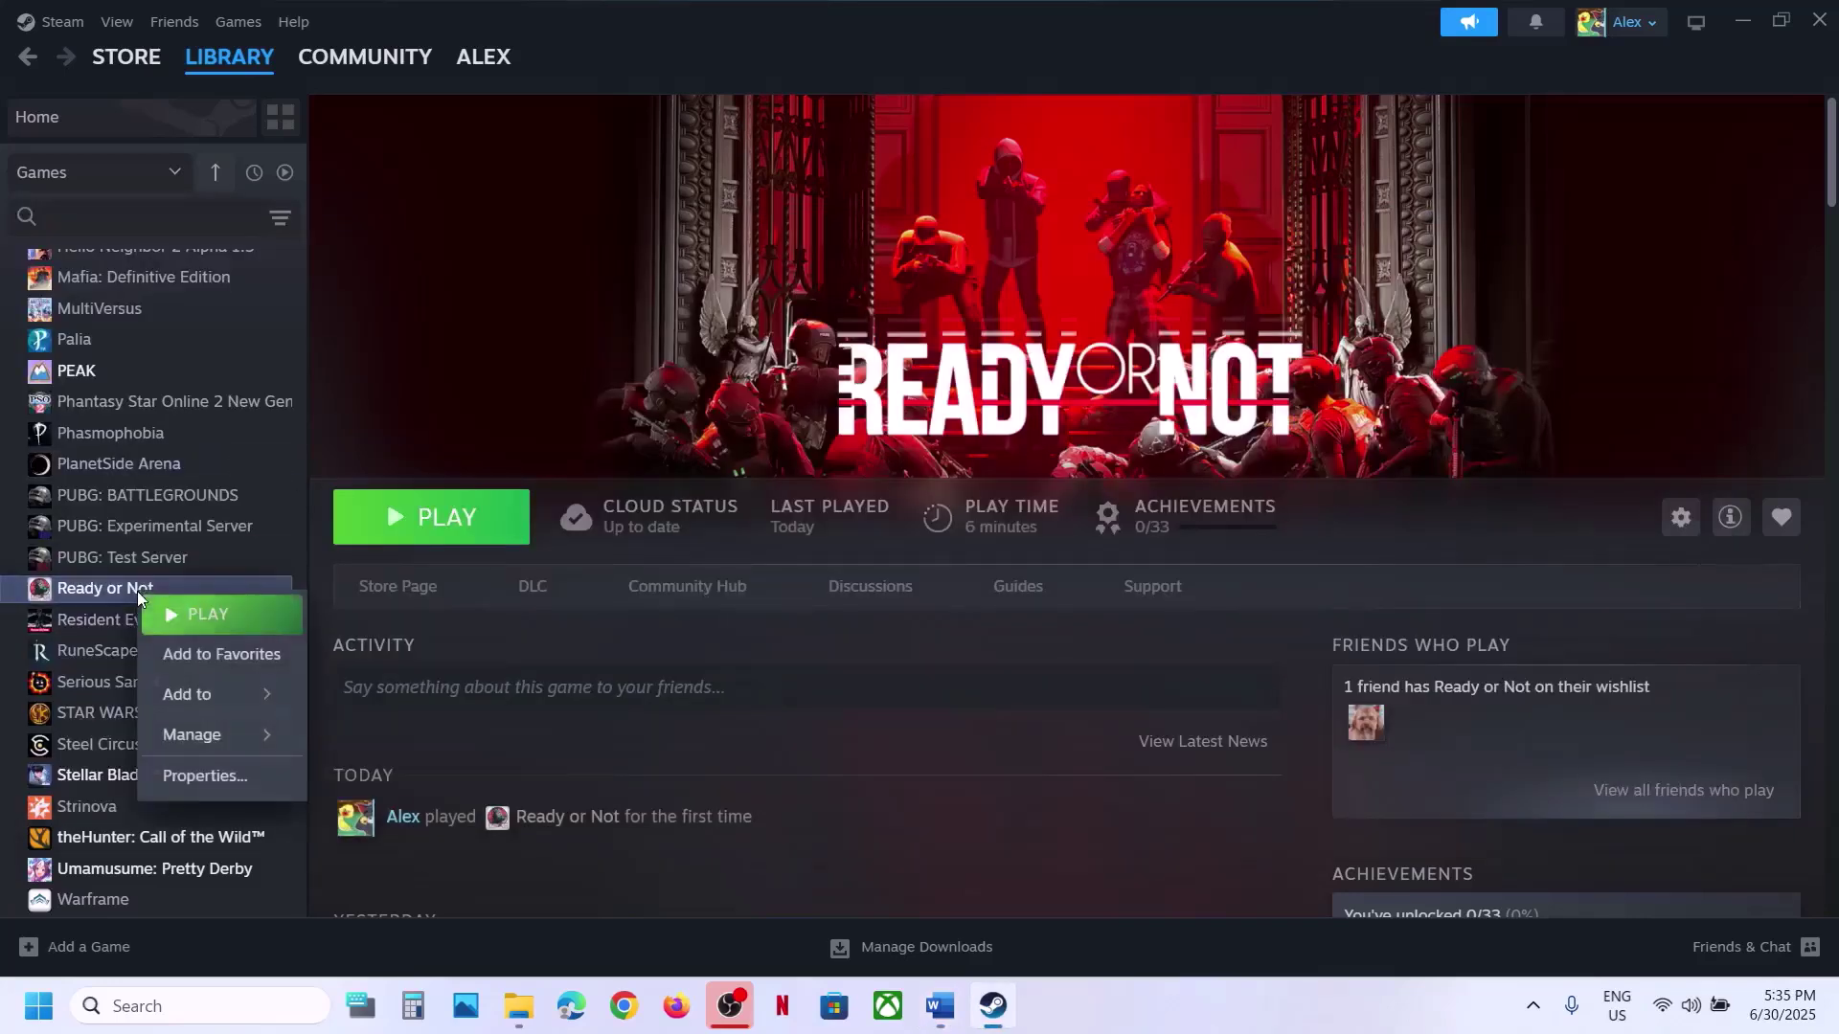
mouse_move(220, 735)
click(426, 782)
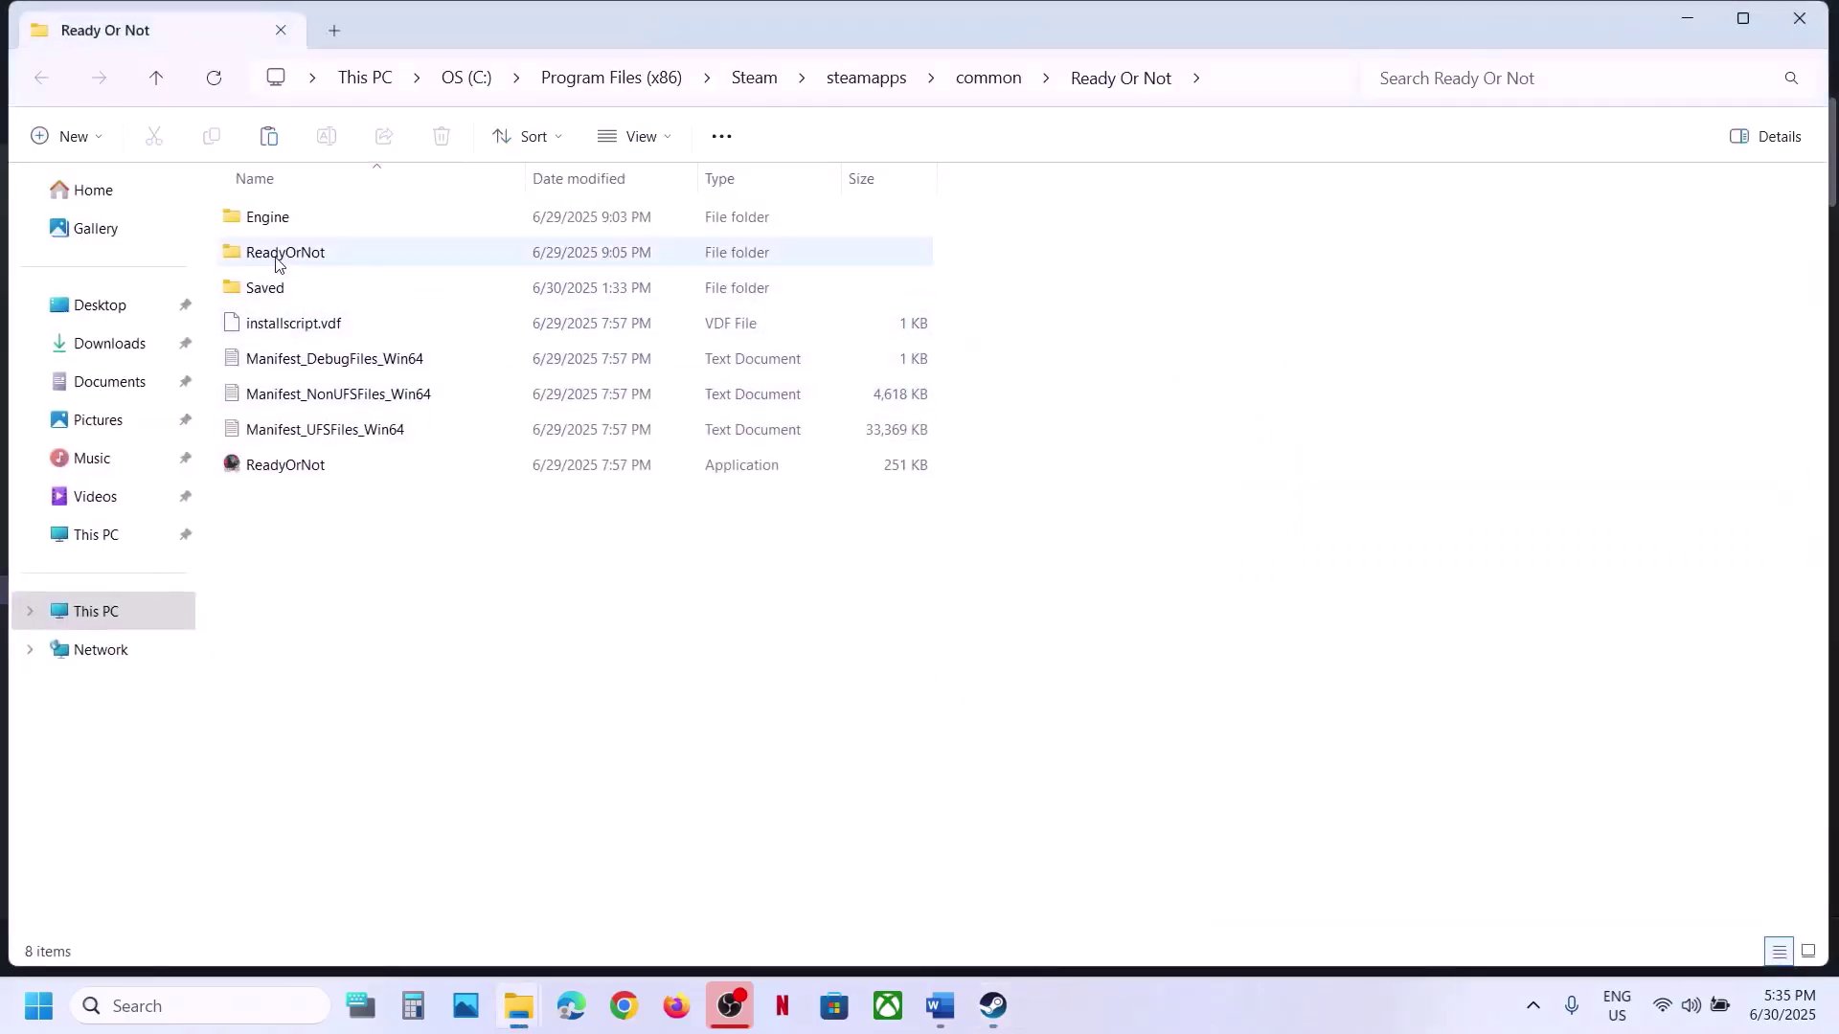
double_click(276, 257)
double_click(276, 257)
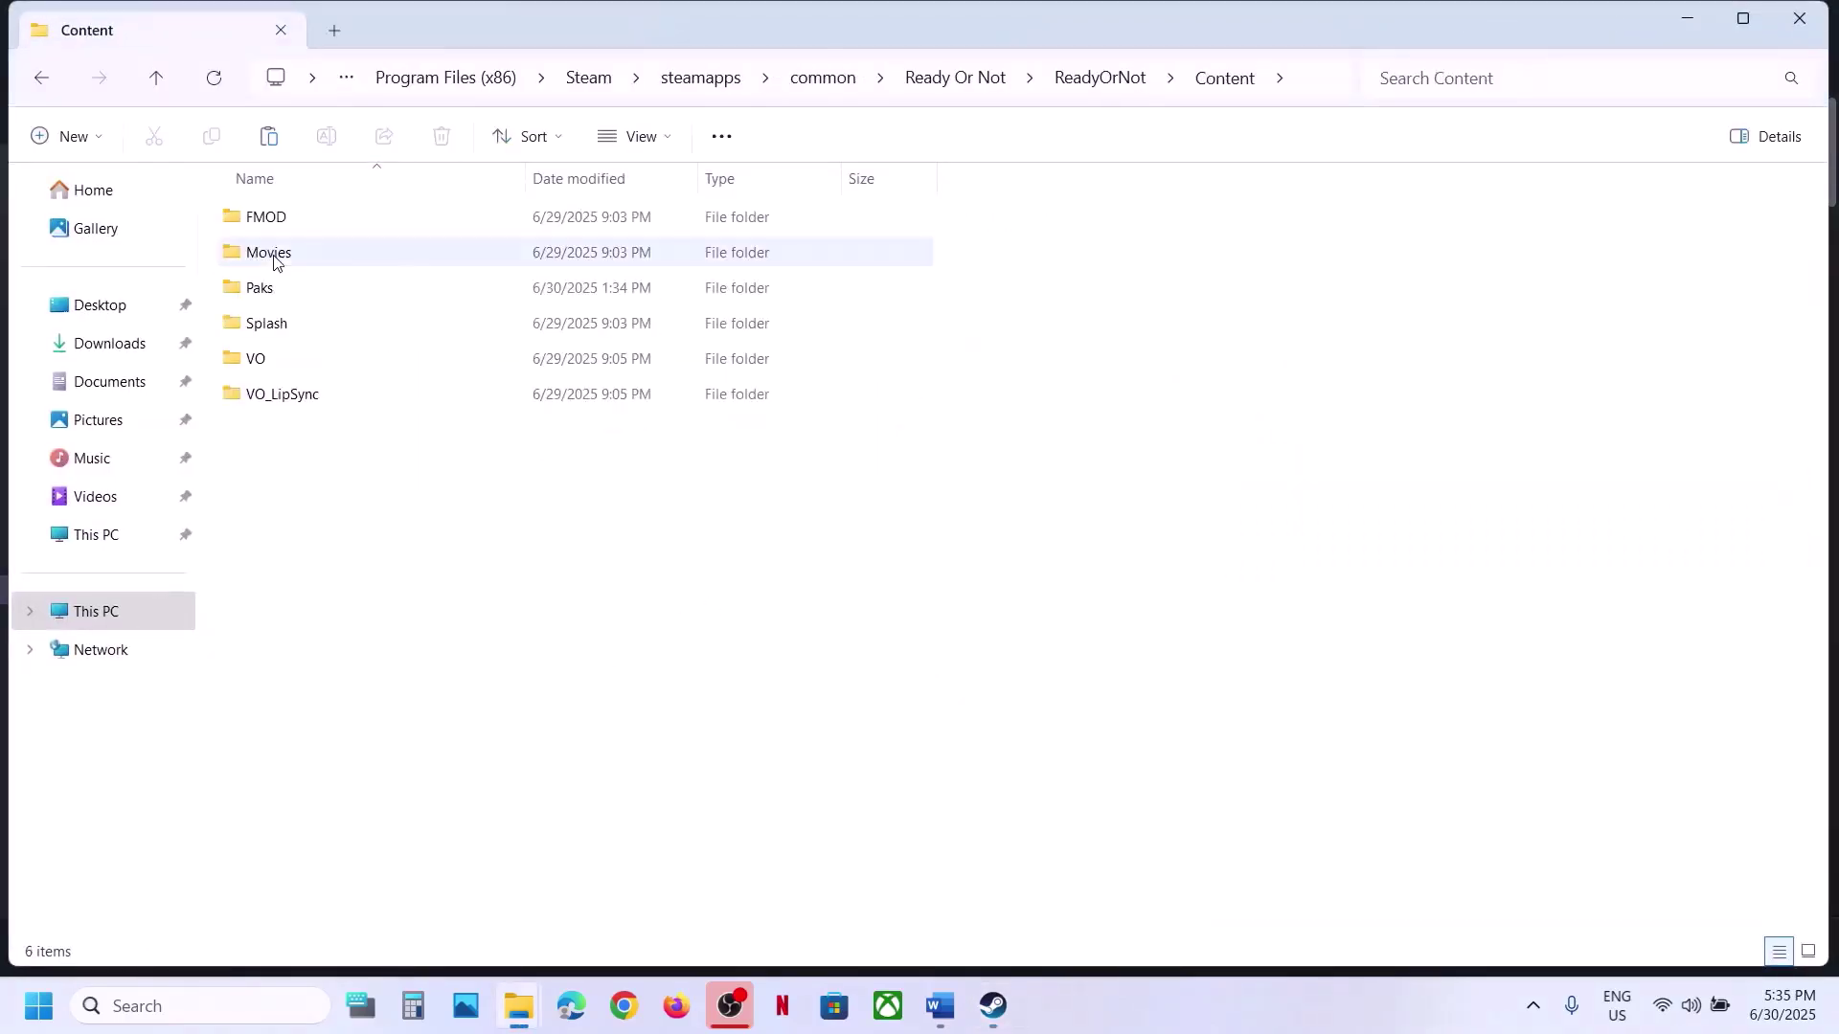
click(285, 302)
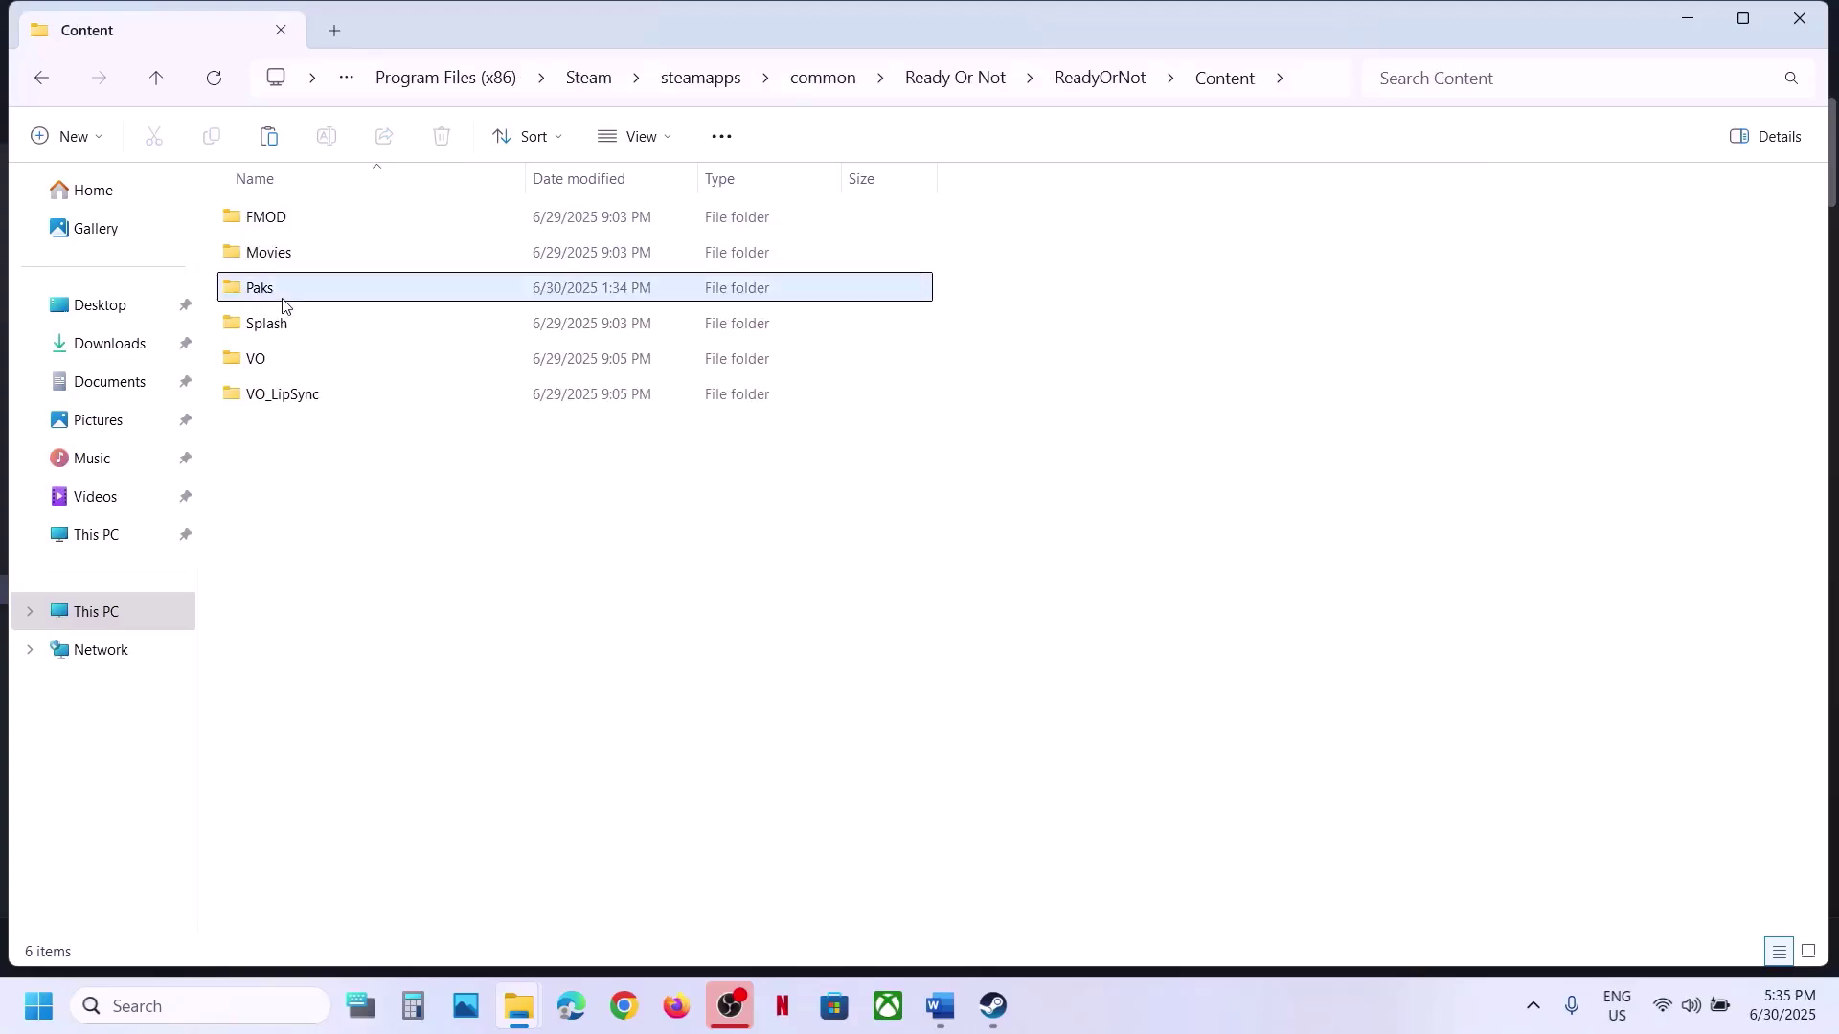
double_click(309, 305)
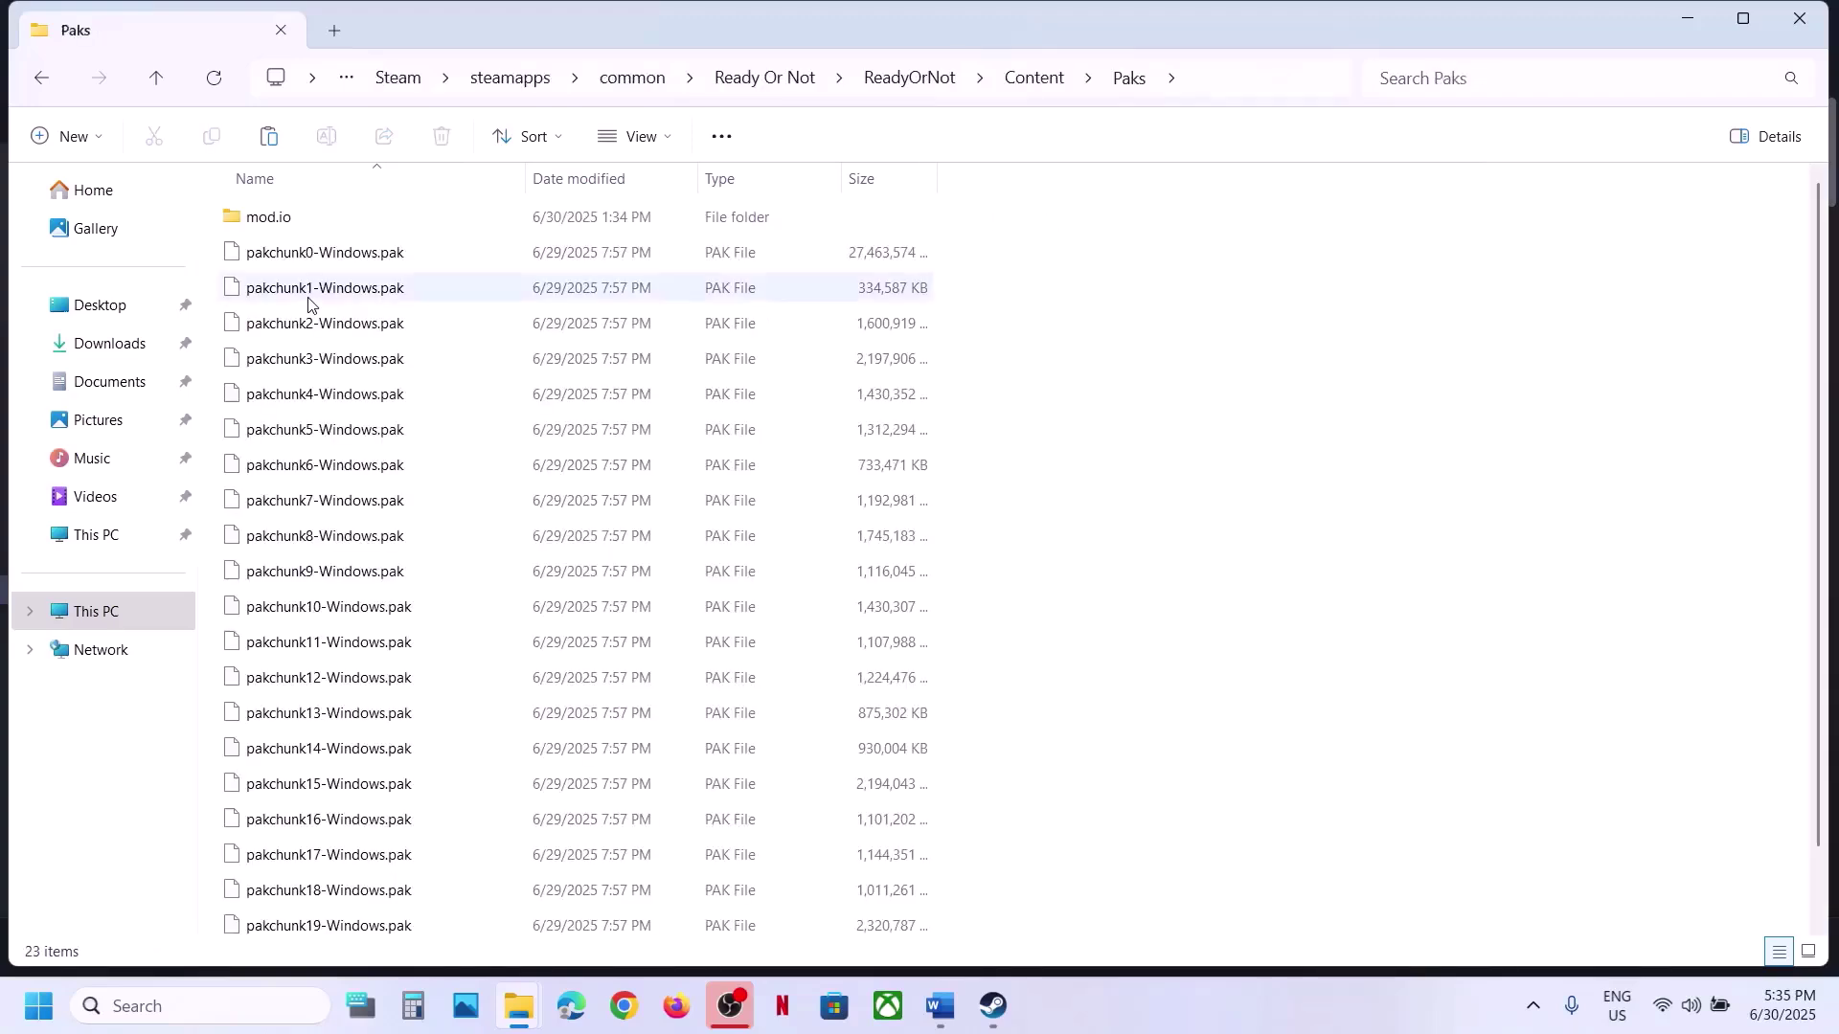
- Check the Paks folder for anything other than pakchunk files and delete the mod.io folder
mouse_move(303, 268)
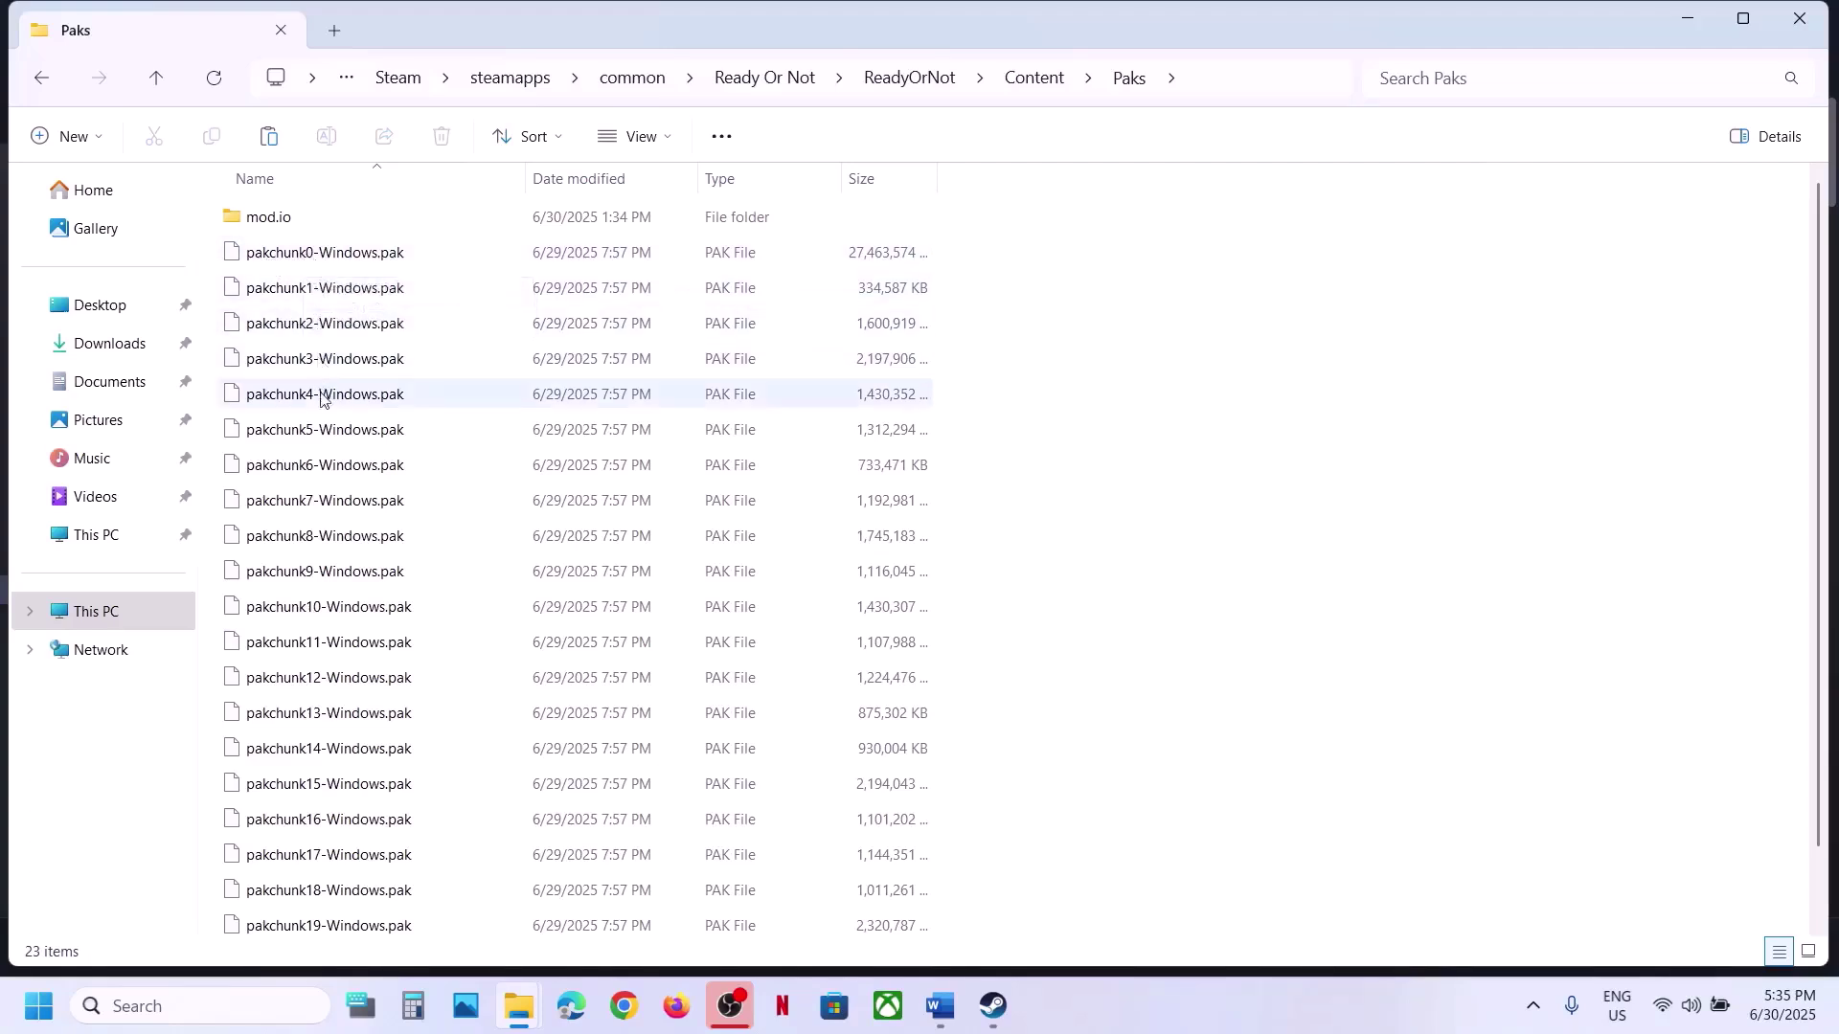
scroll(327, 627, down, 1)
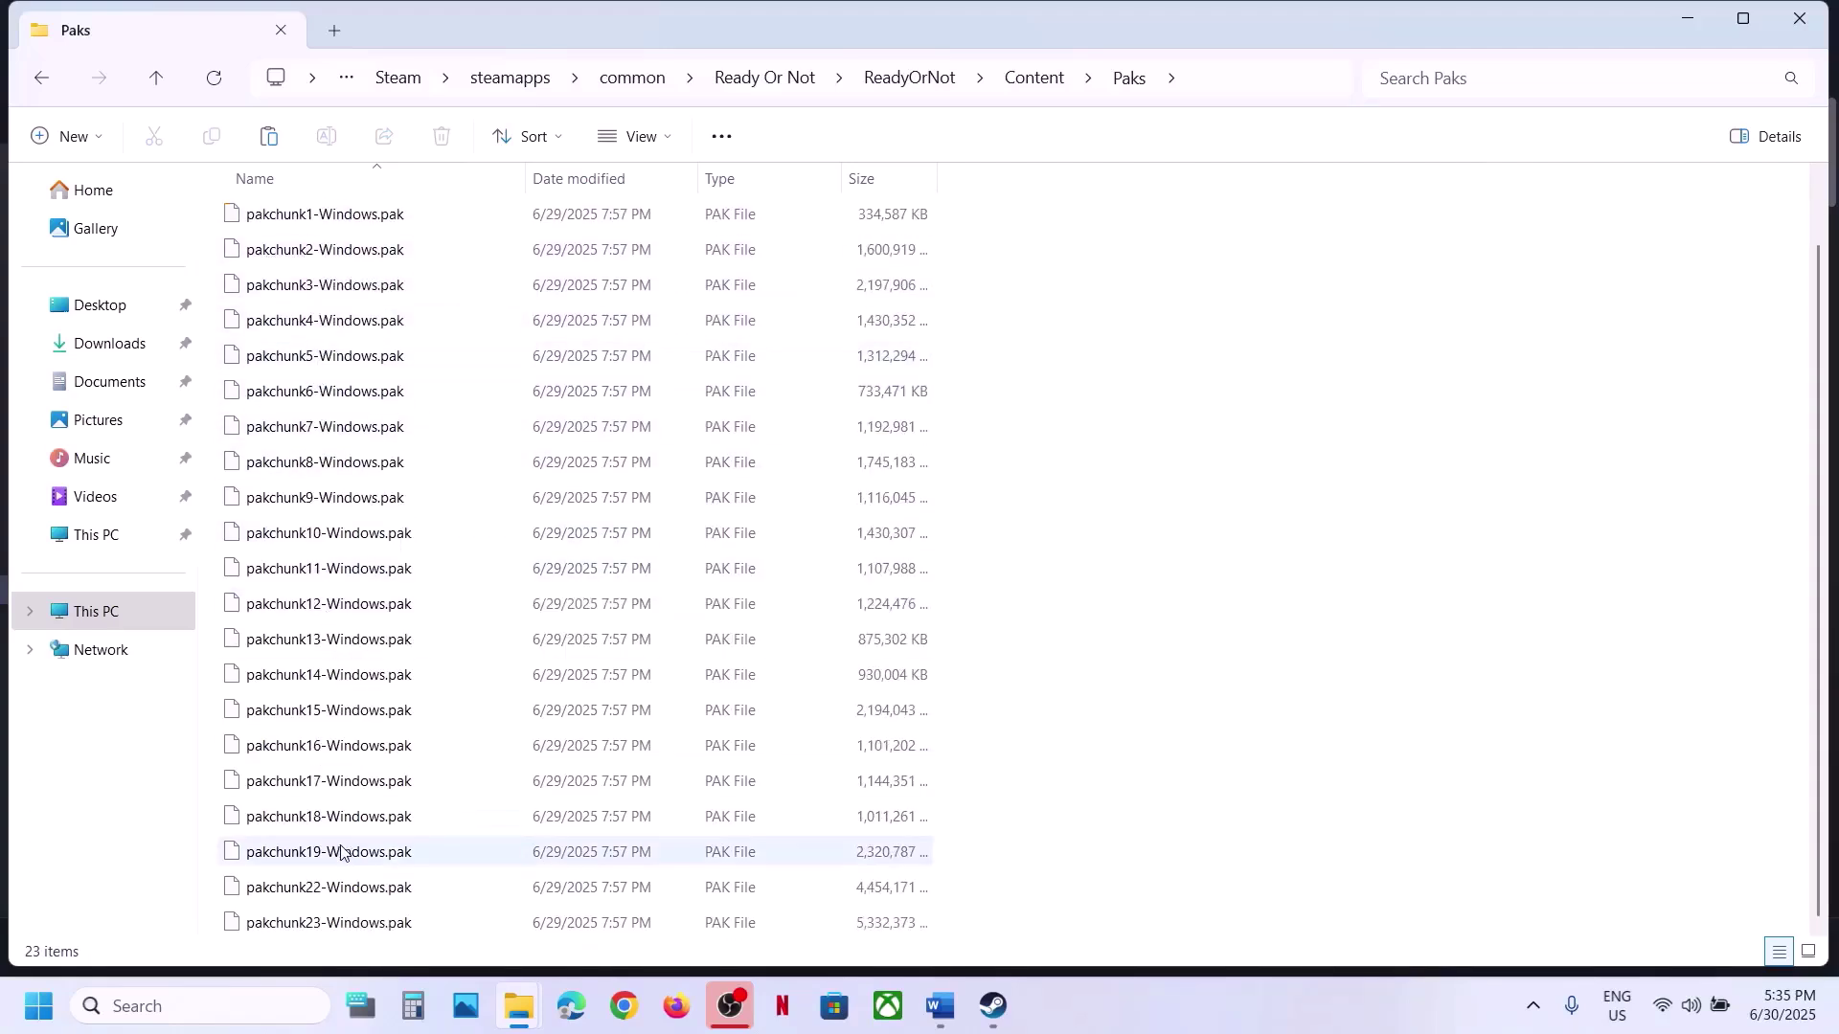
scroll(497, 568, up, 2)
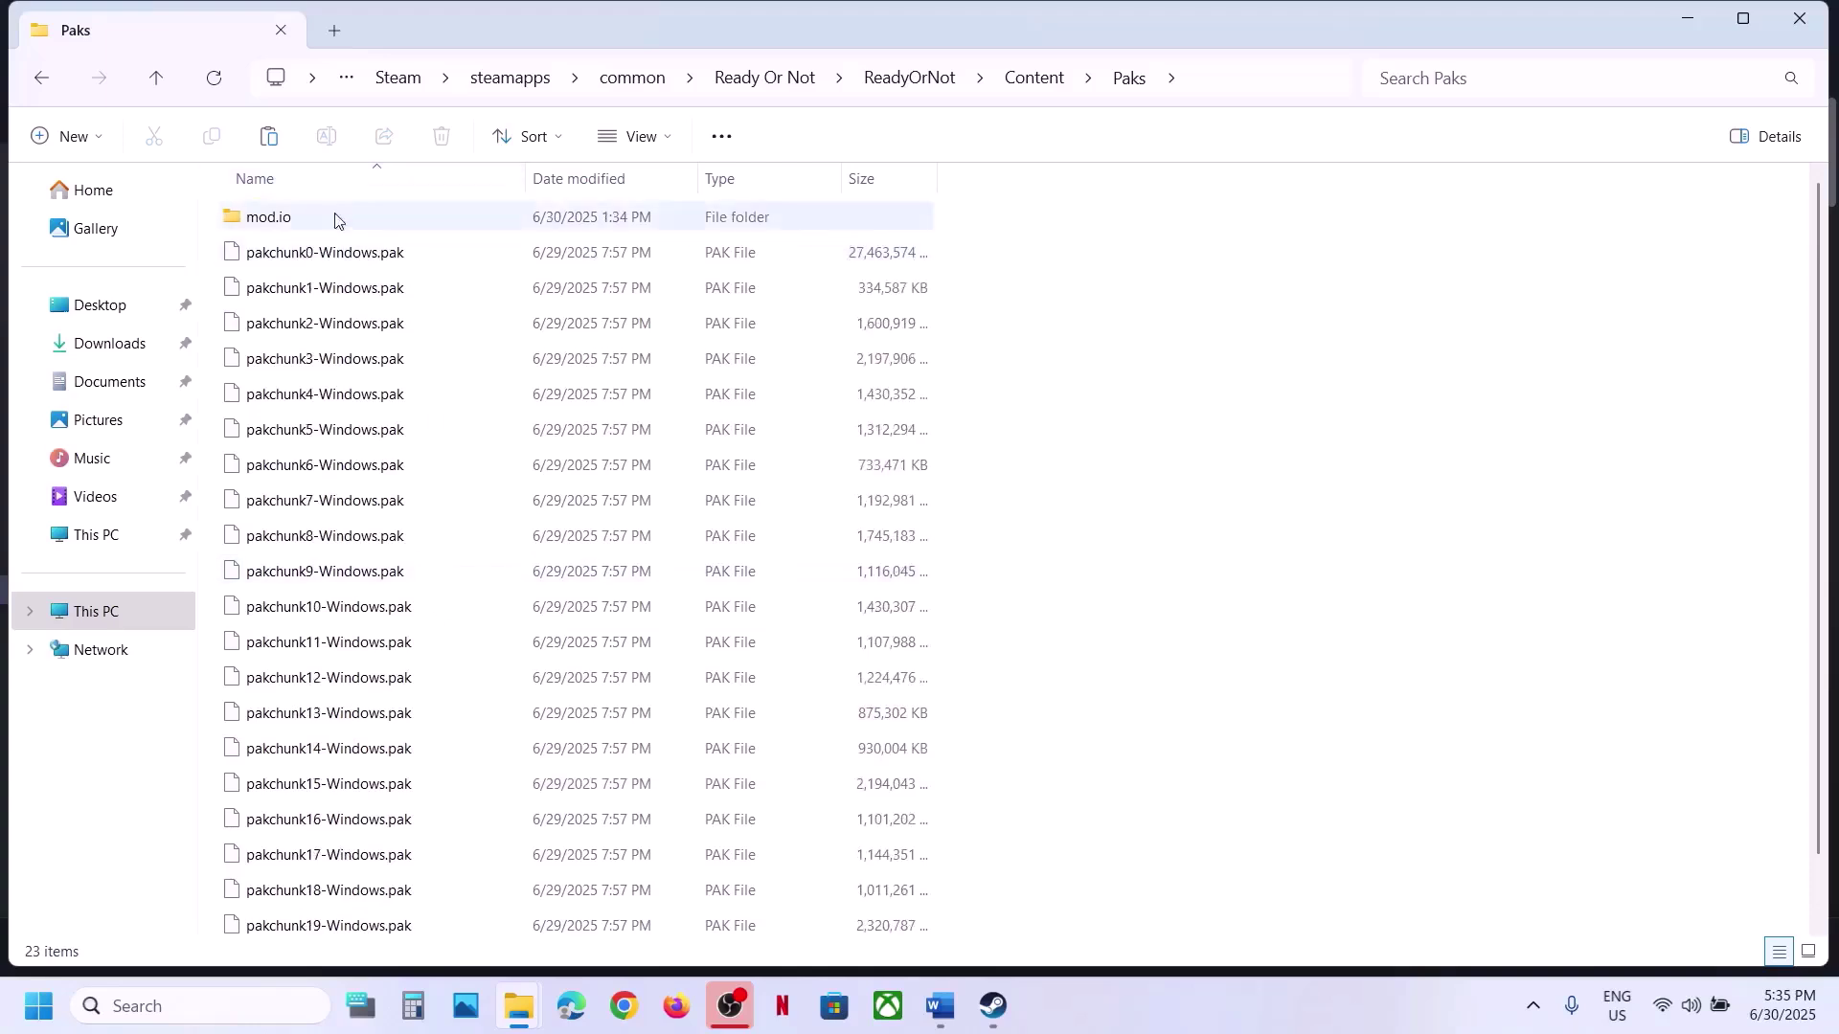
scroll(369, 737, down, 1)
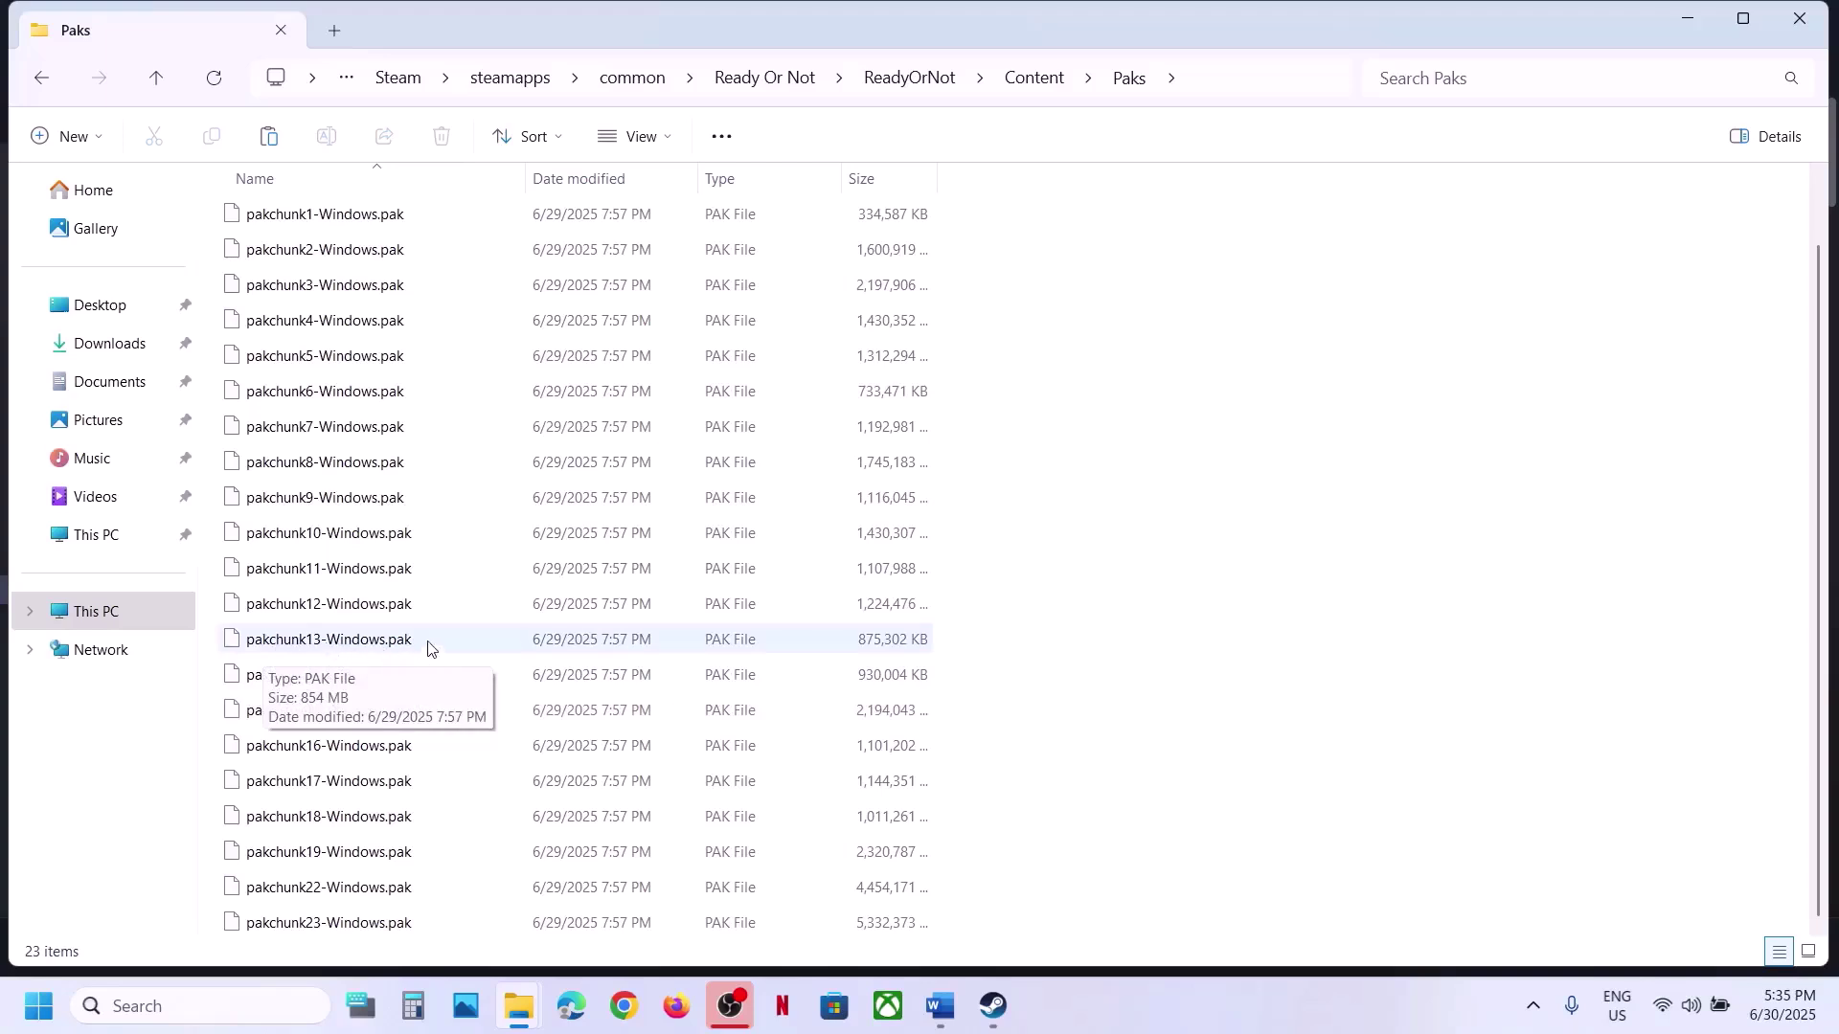
scroll(436, 388, up, 1)
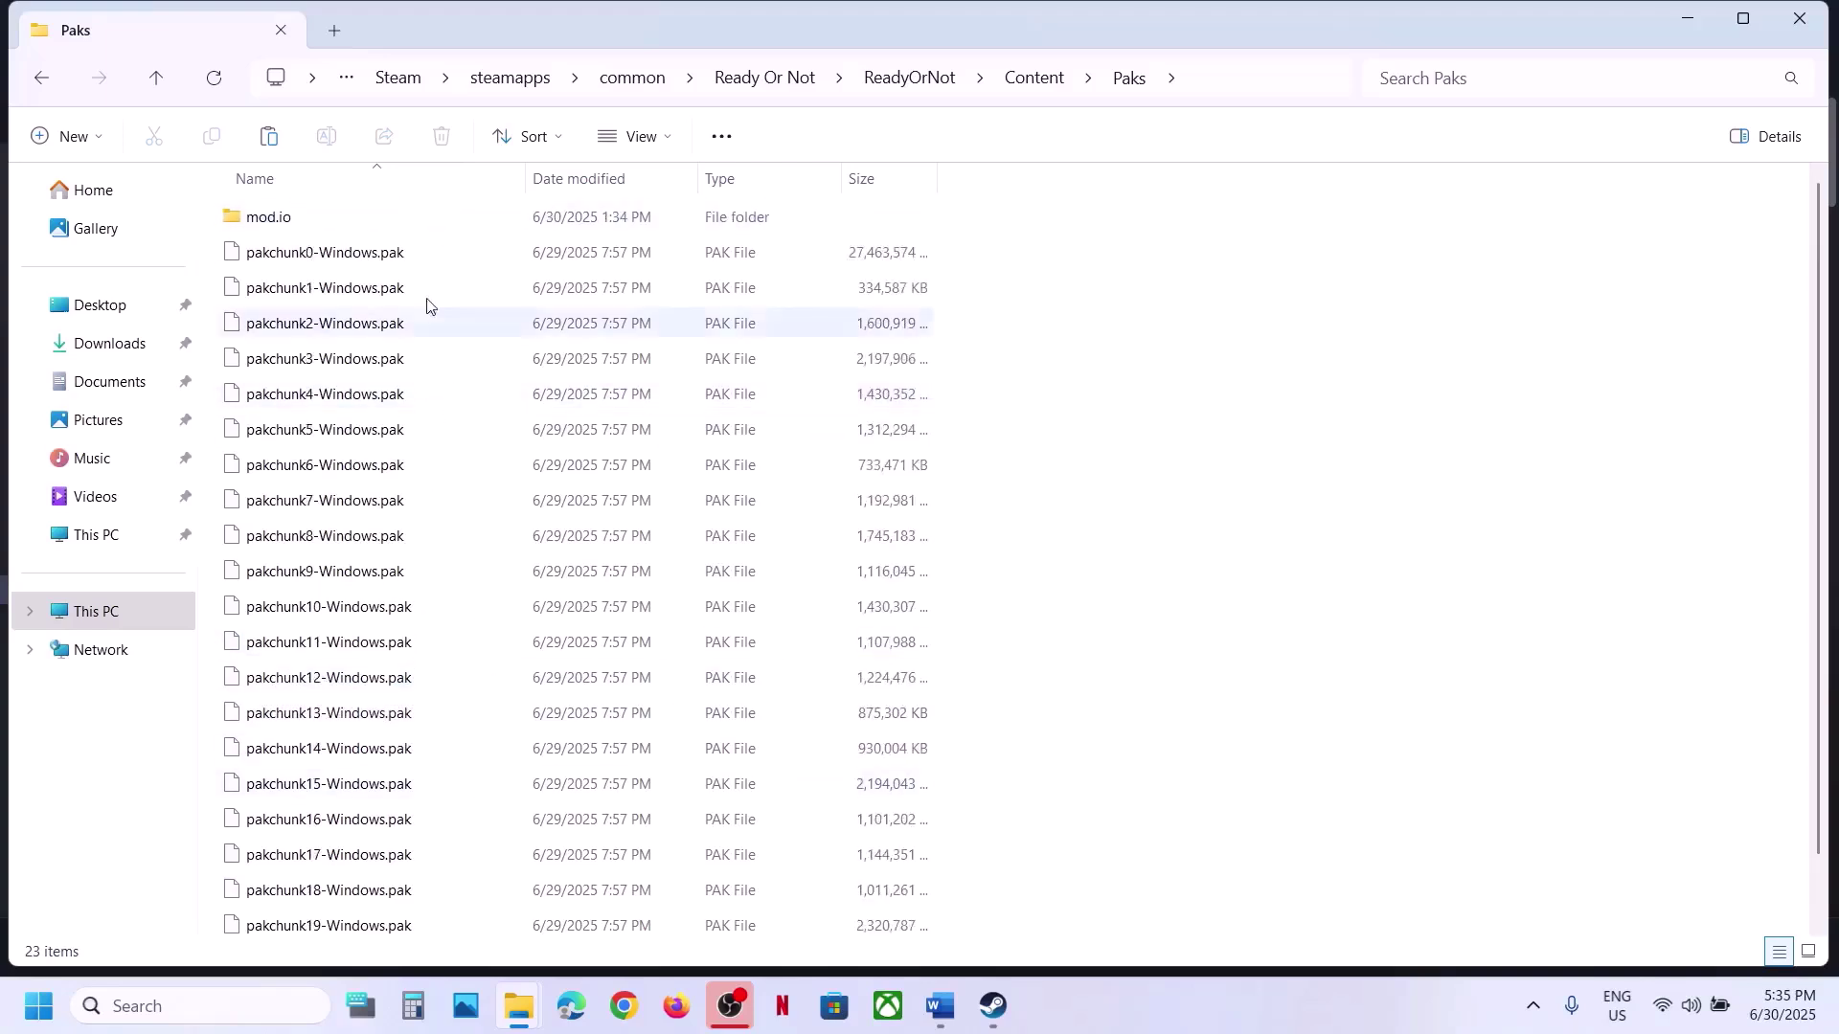
click(303, 219)
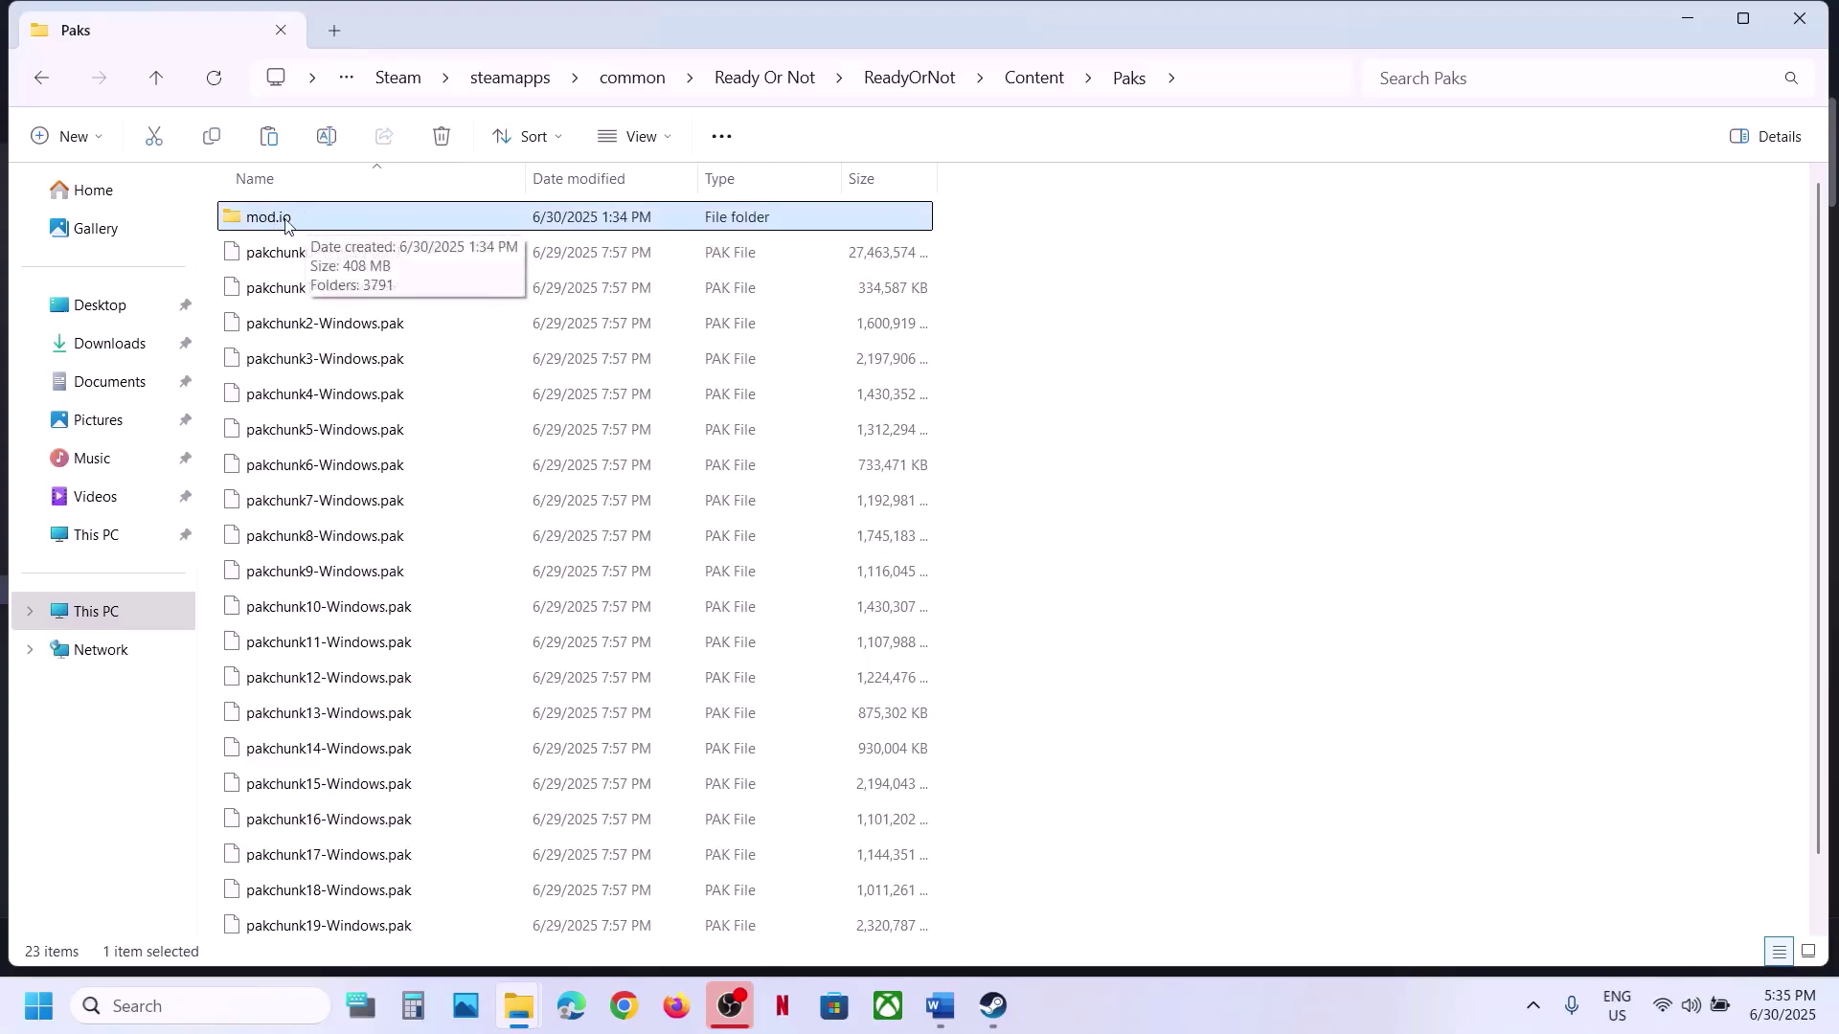
right_click(284, 225)
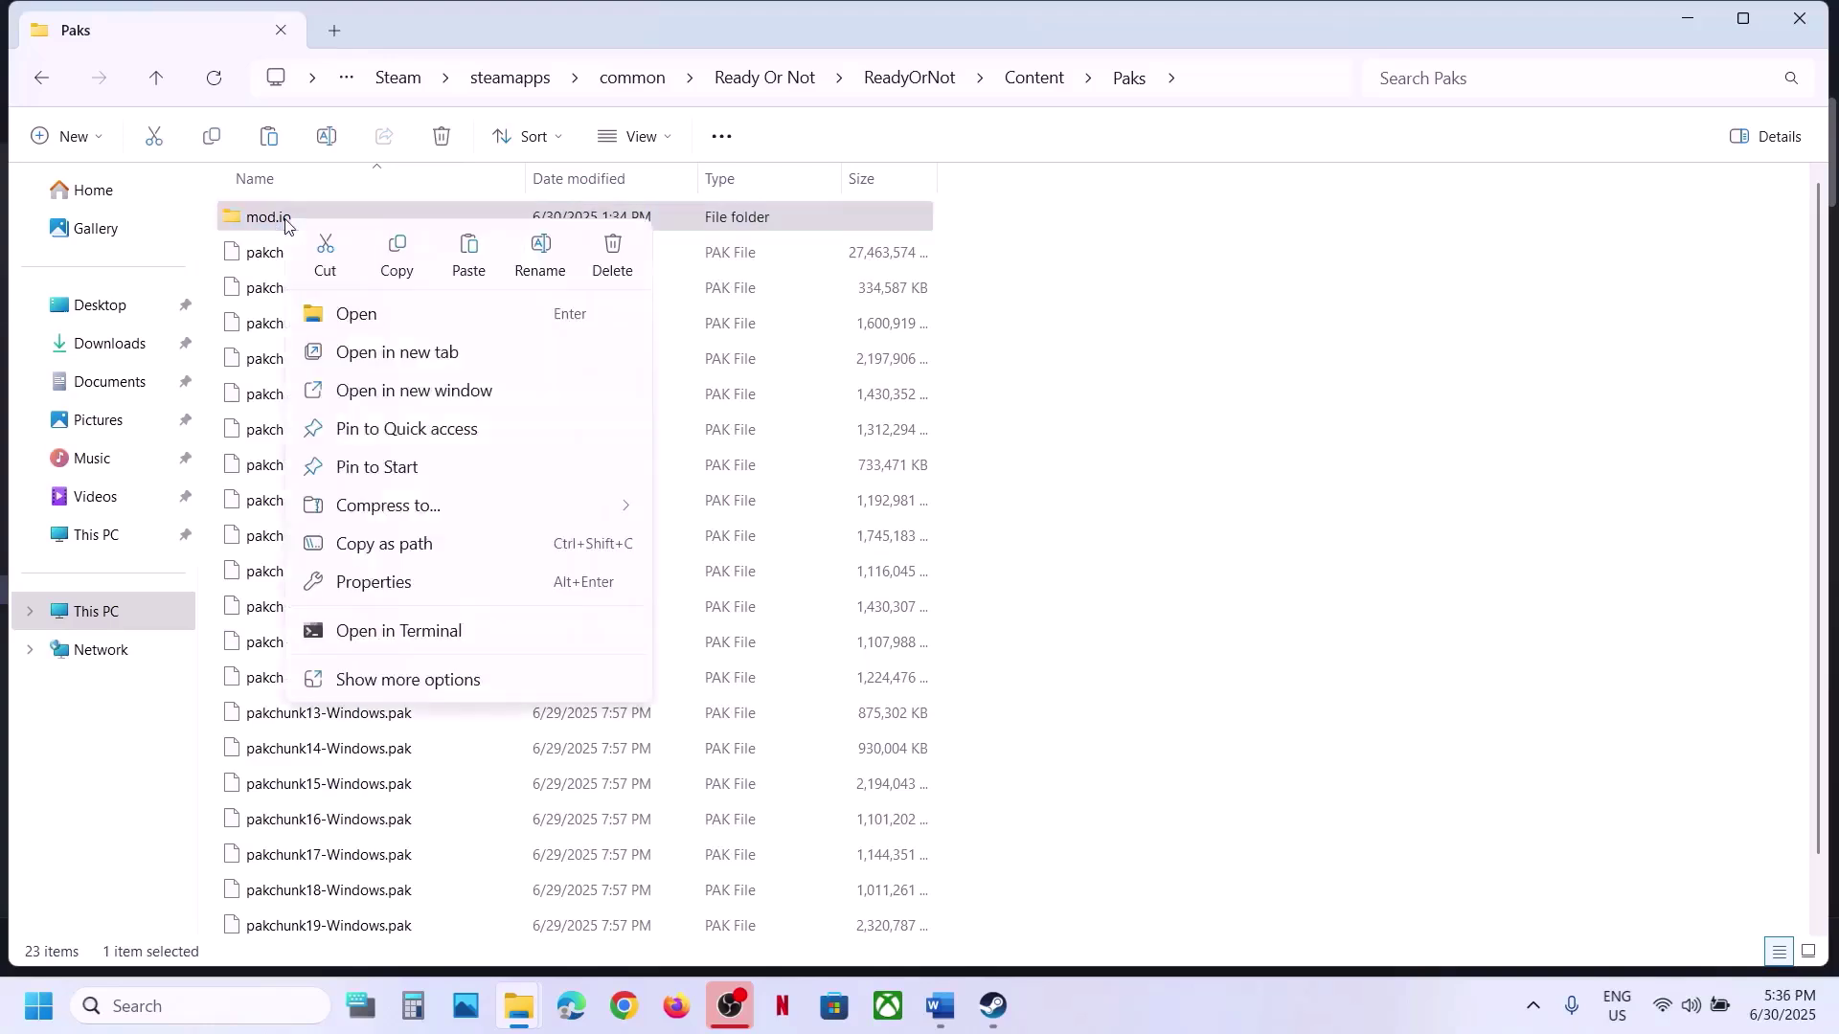
click(612, 271)
- Switch back to the Word document and highlight the Step 5 exception text "If you have a pakchunk20"
click(938, 1008)
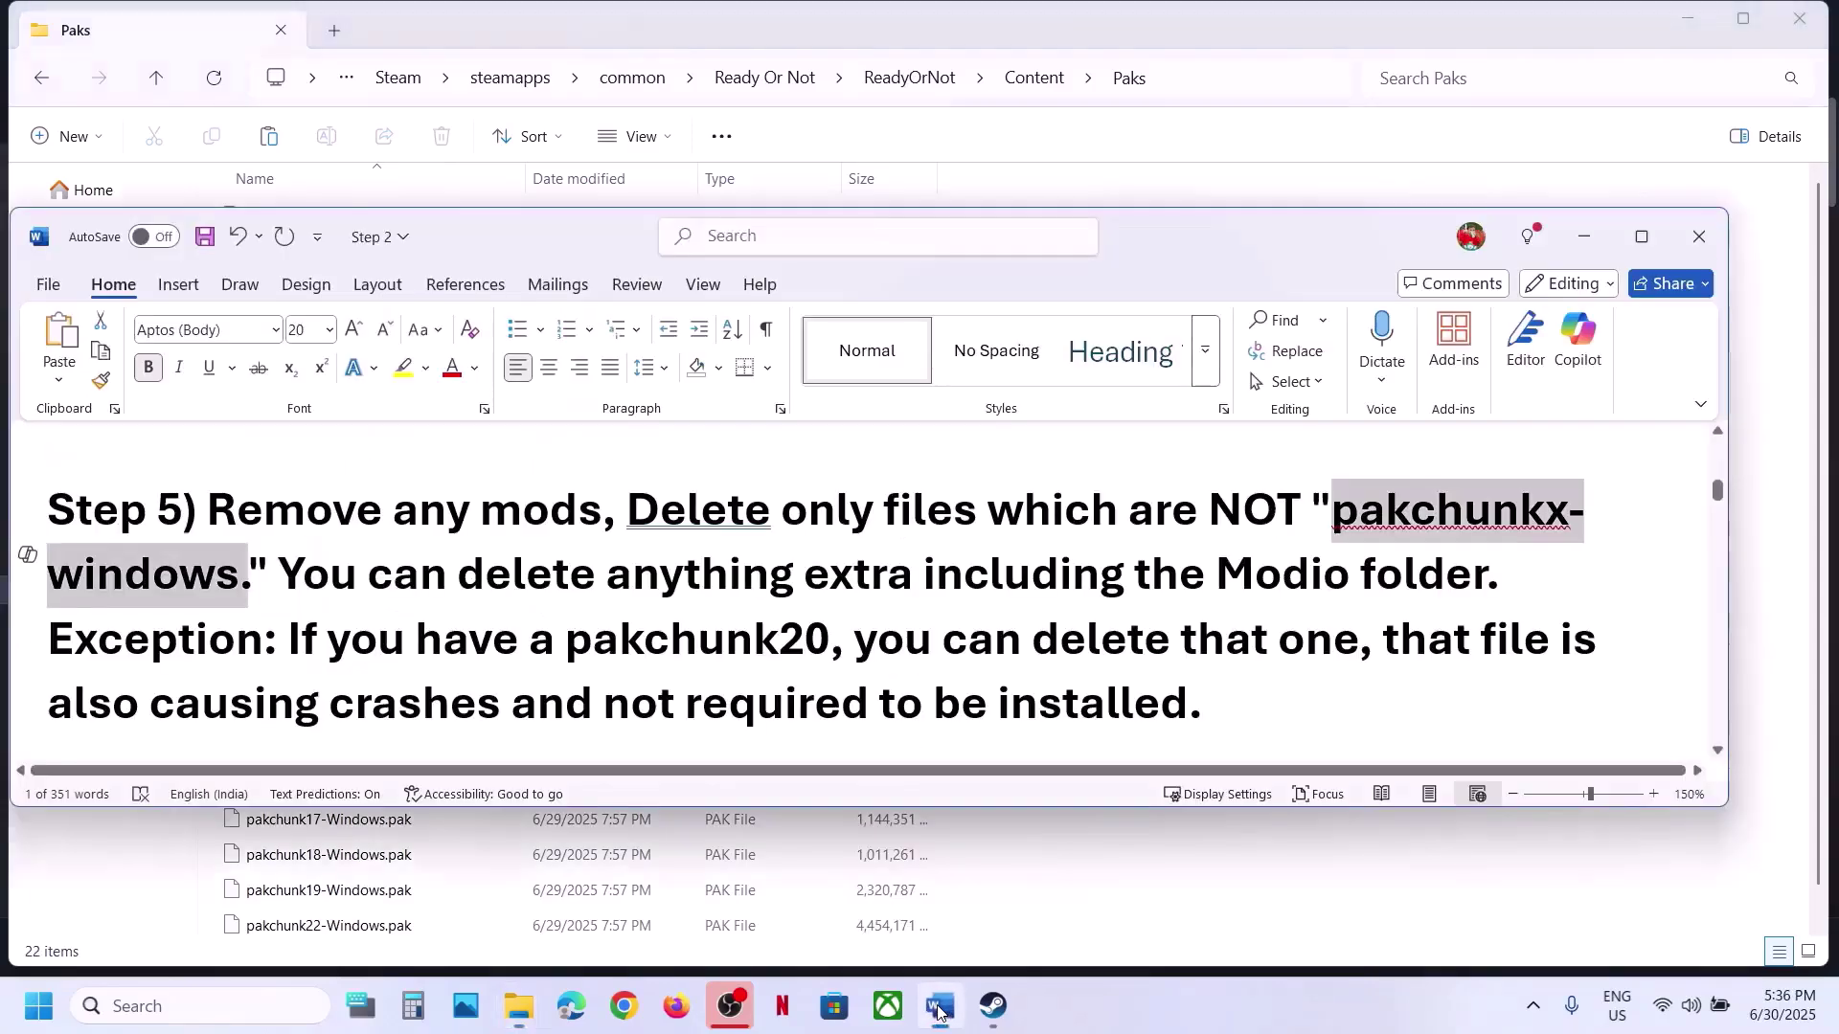
drag(320, 638, 829, 639)
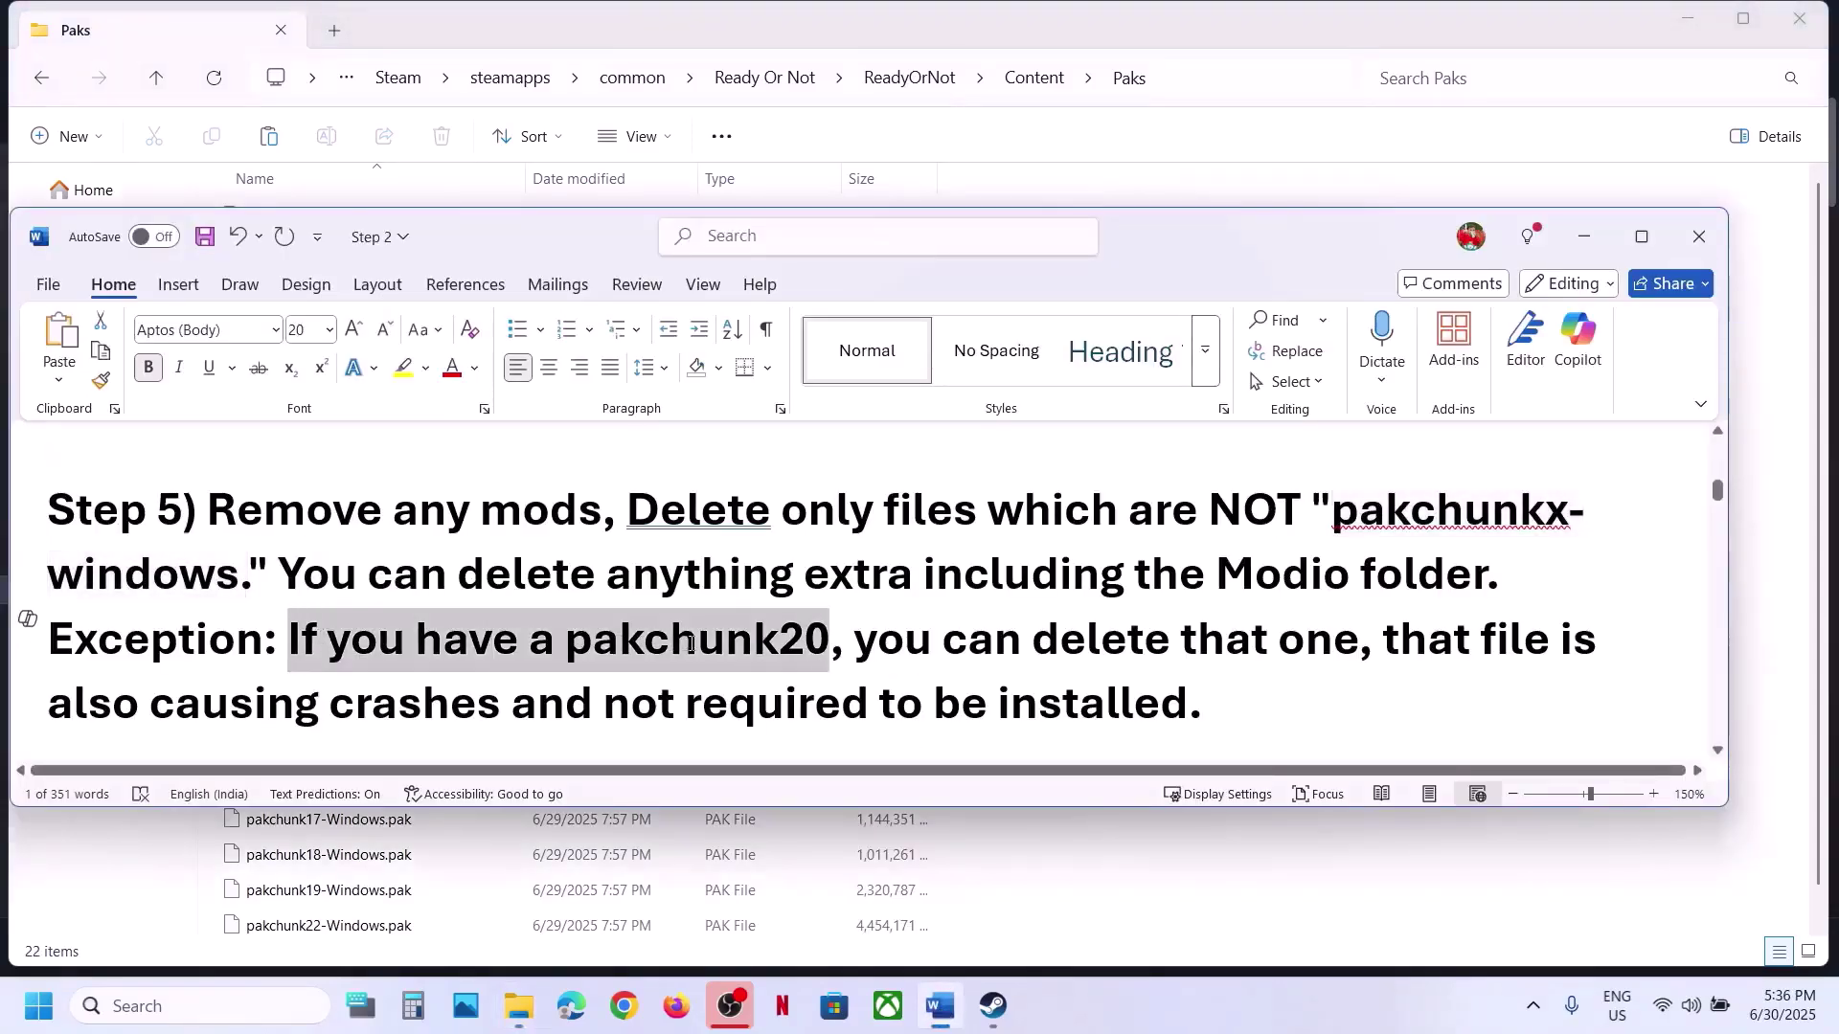
- Bring the Paks folder forward and check the file list around pakchunk19 for a pakchunk20 file
click(1273, 24)
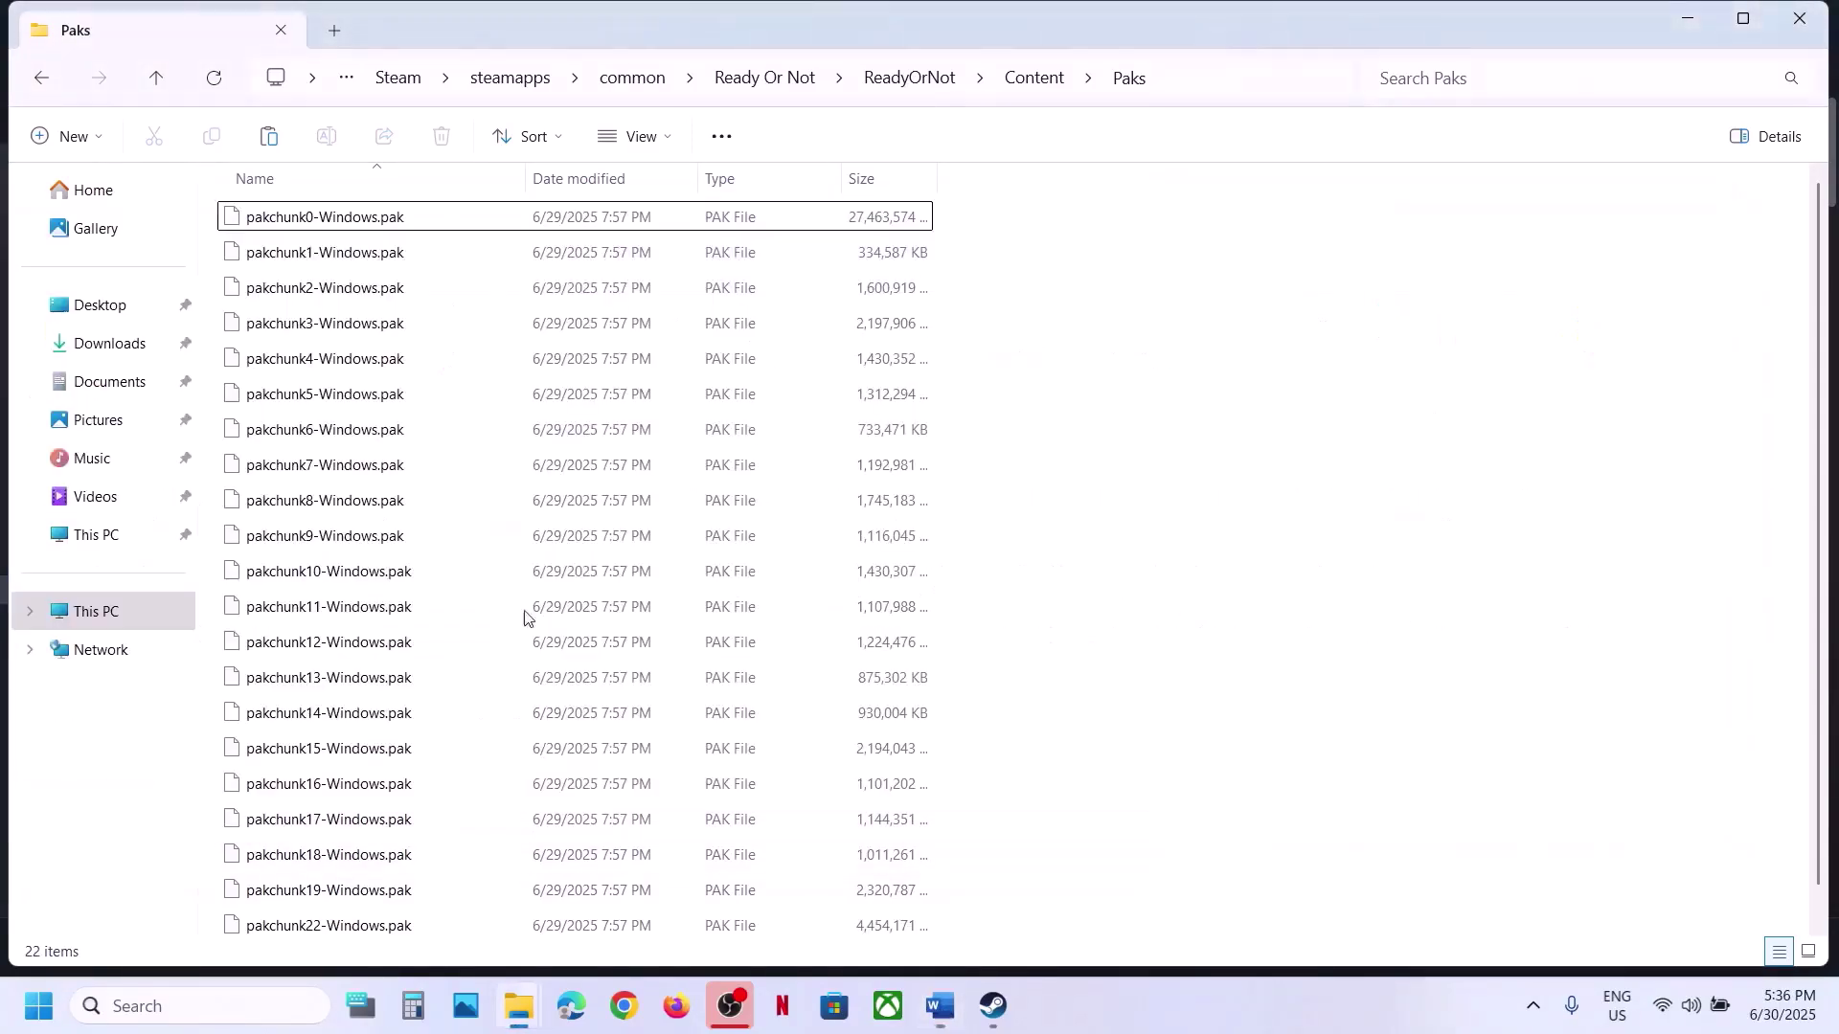
scroll(364, 815, down, 1)
click(316, 859)
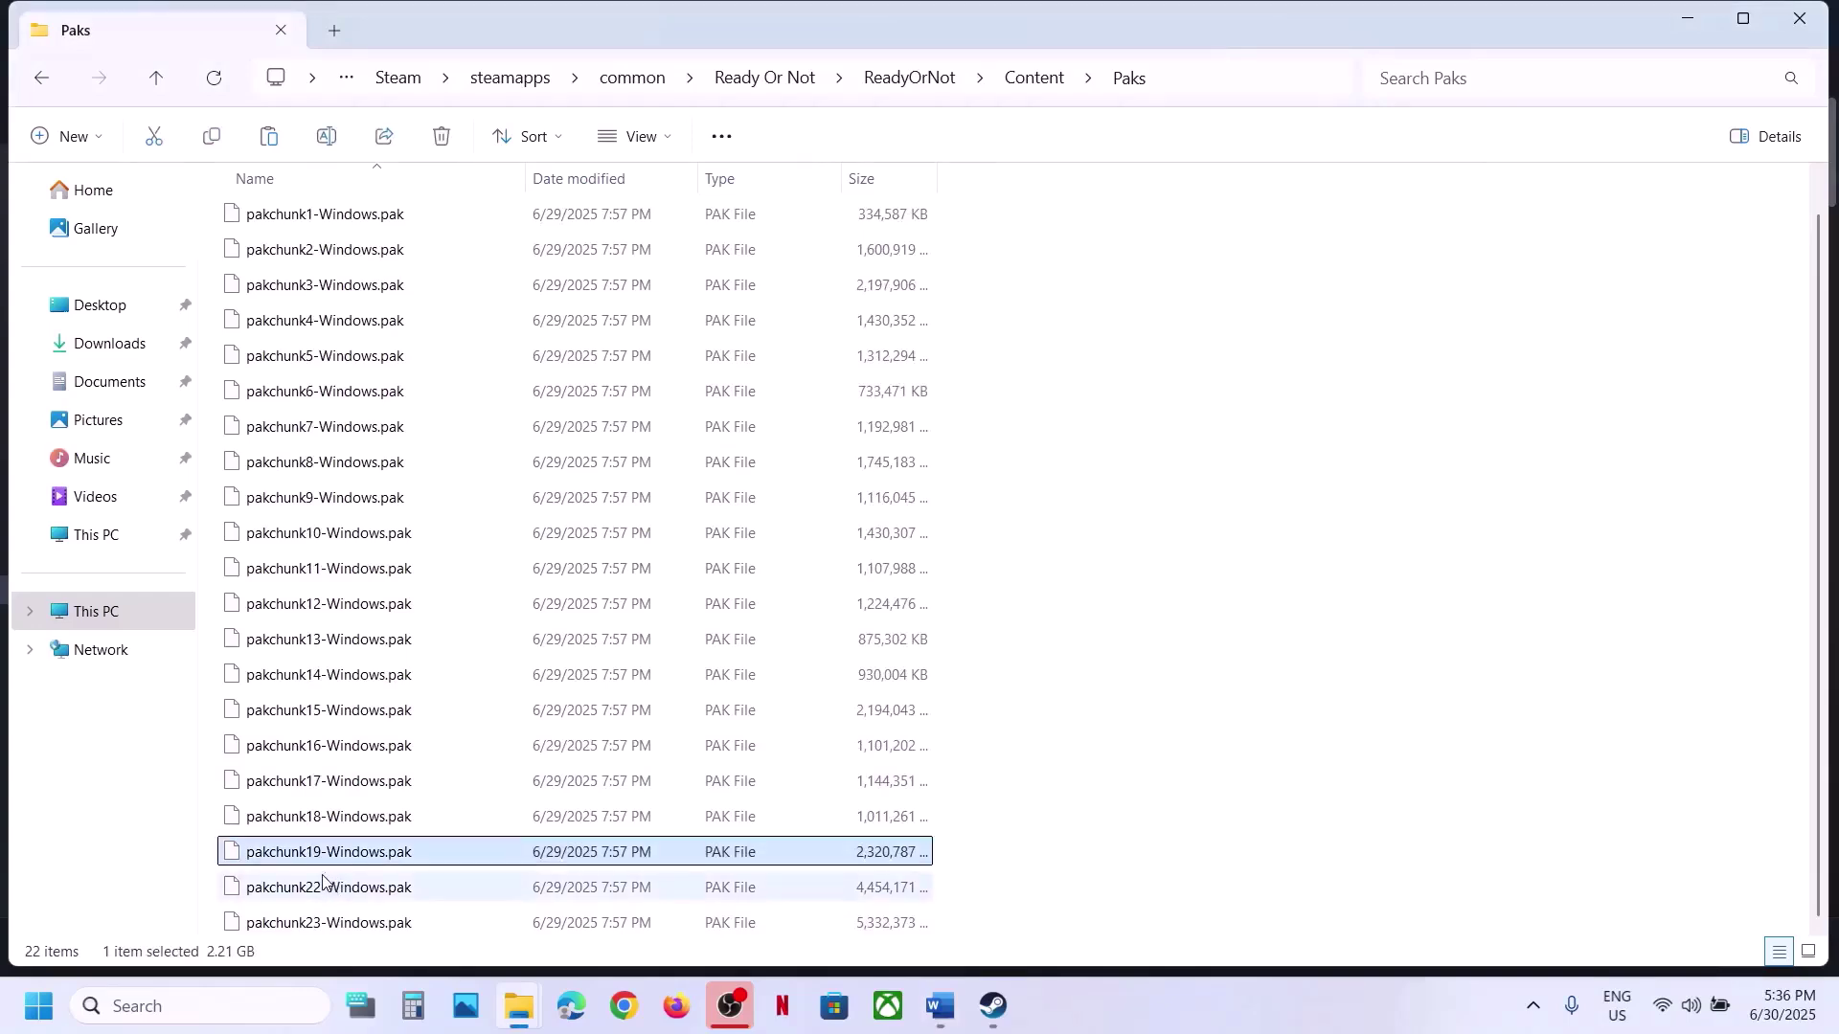
- Switch back to the Word document and highlight the Step 5 exception phrases "you can delete that one" and "causing crashes and not required"
click(946, 991)
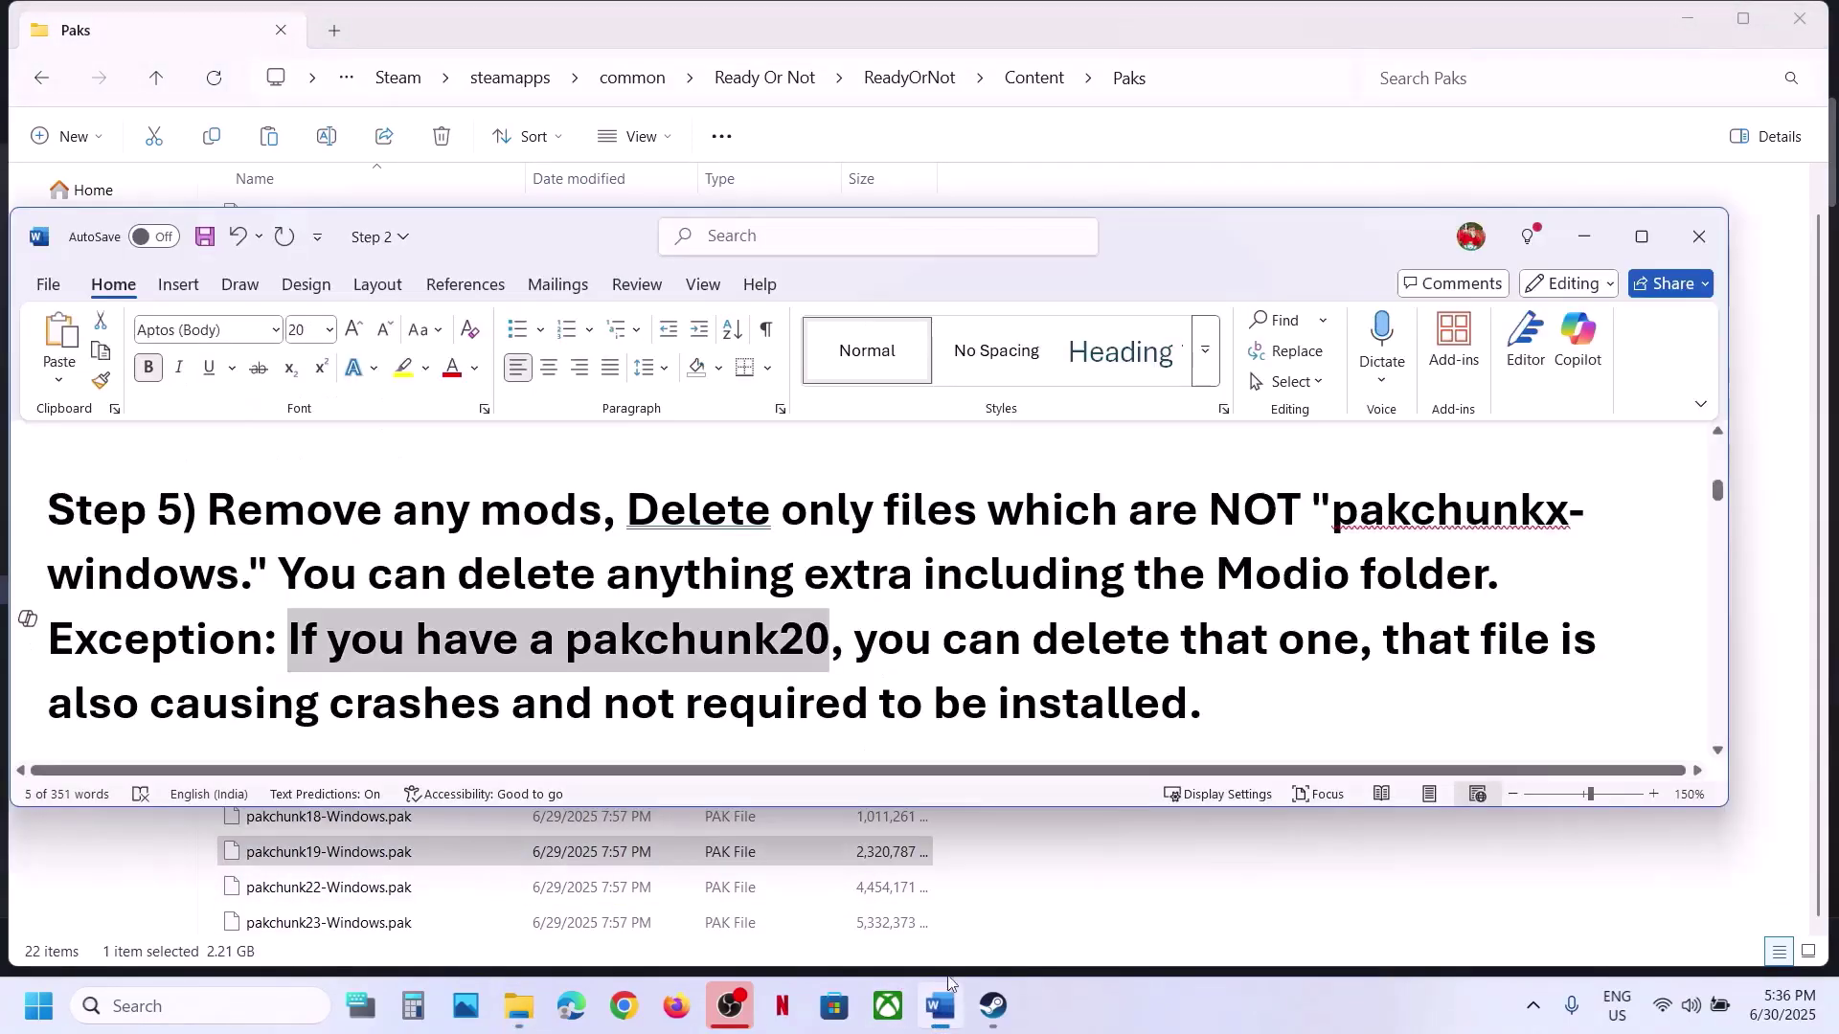
click(609, 645)
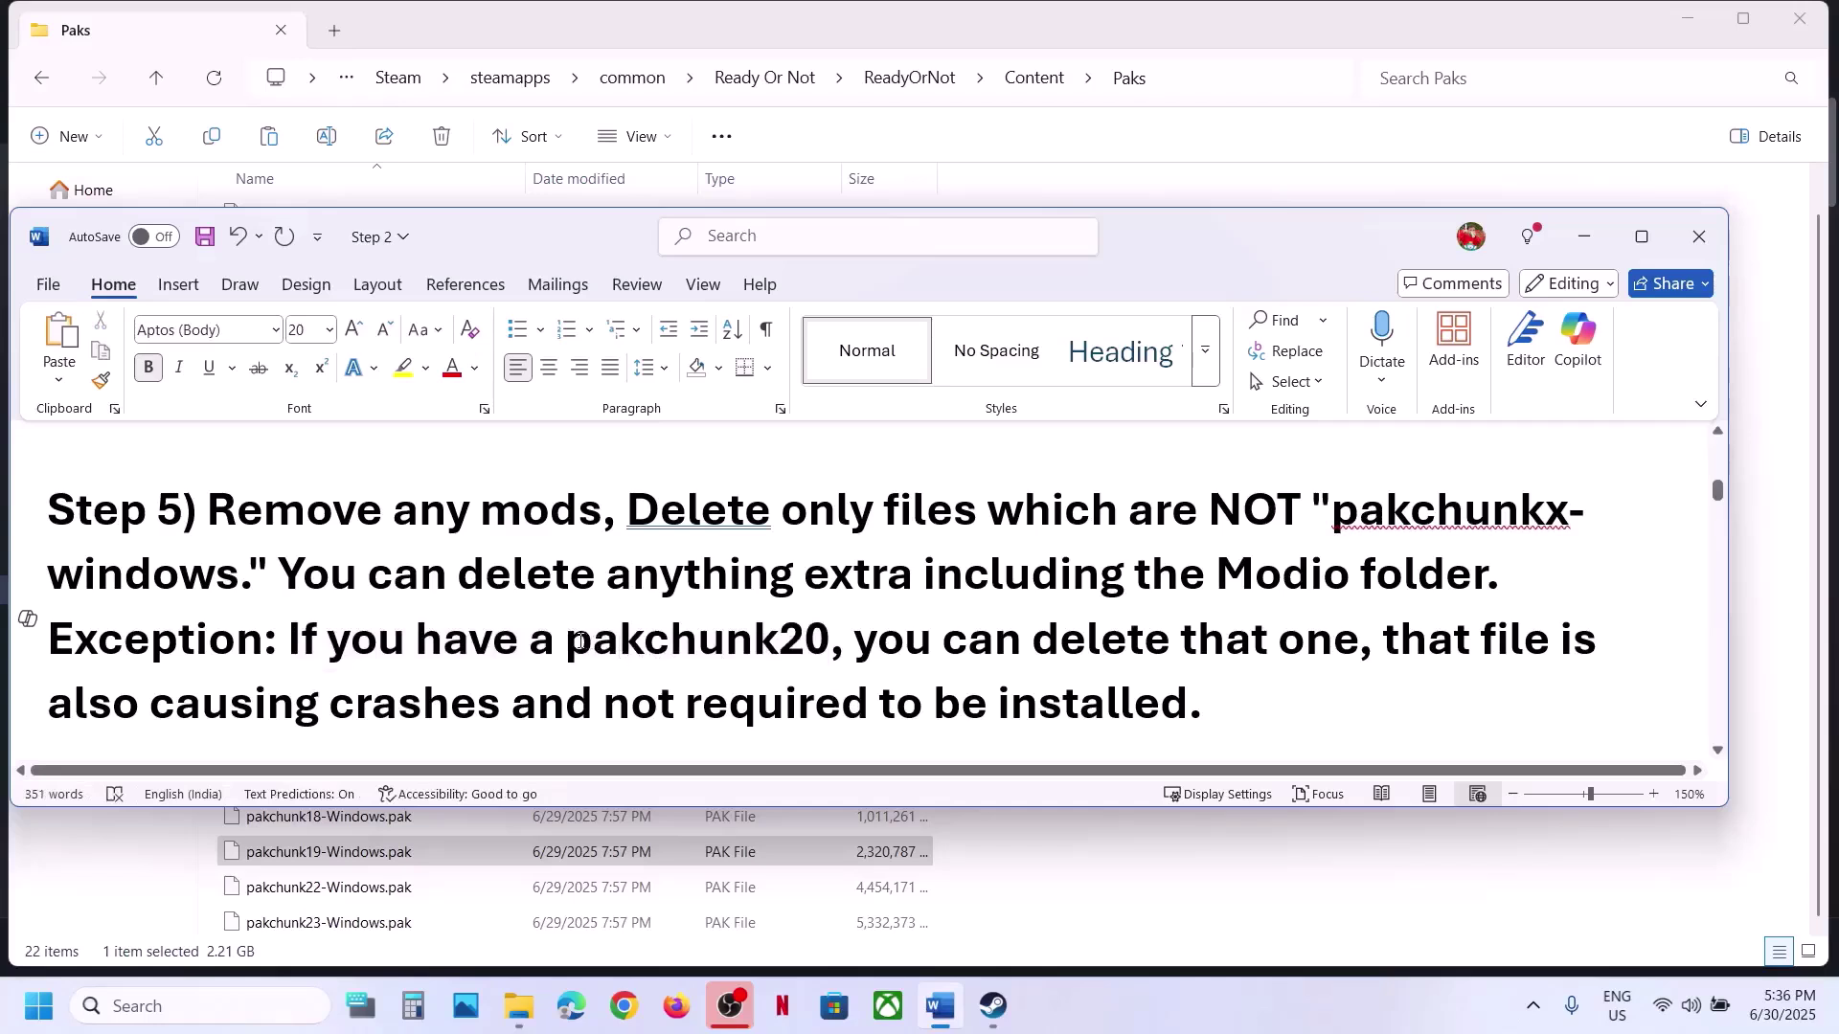
drag(580, 642, 1307, 654)
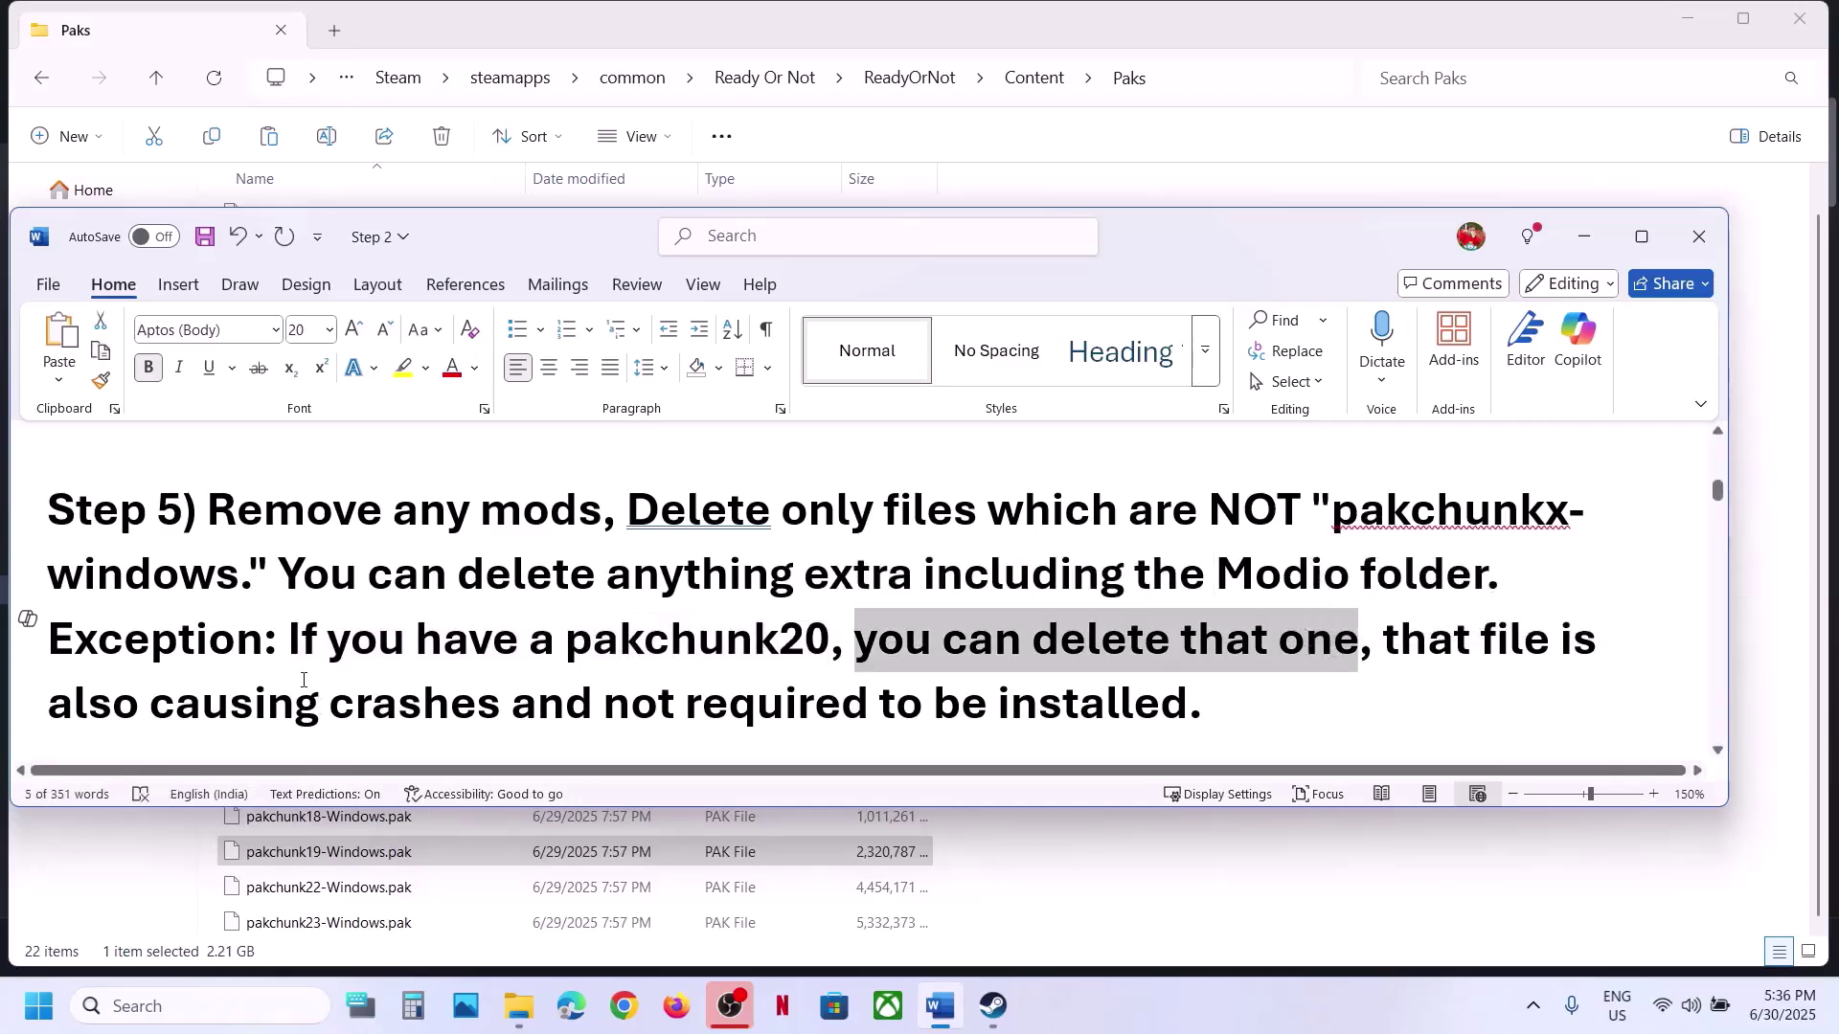
drag(264, 701, 873, 705)
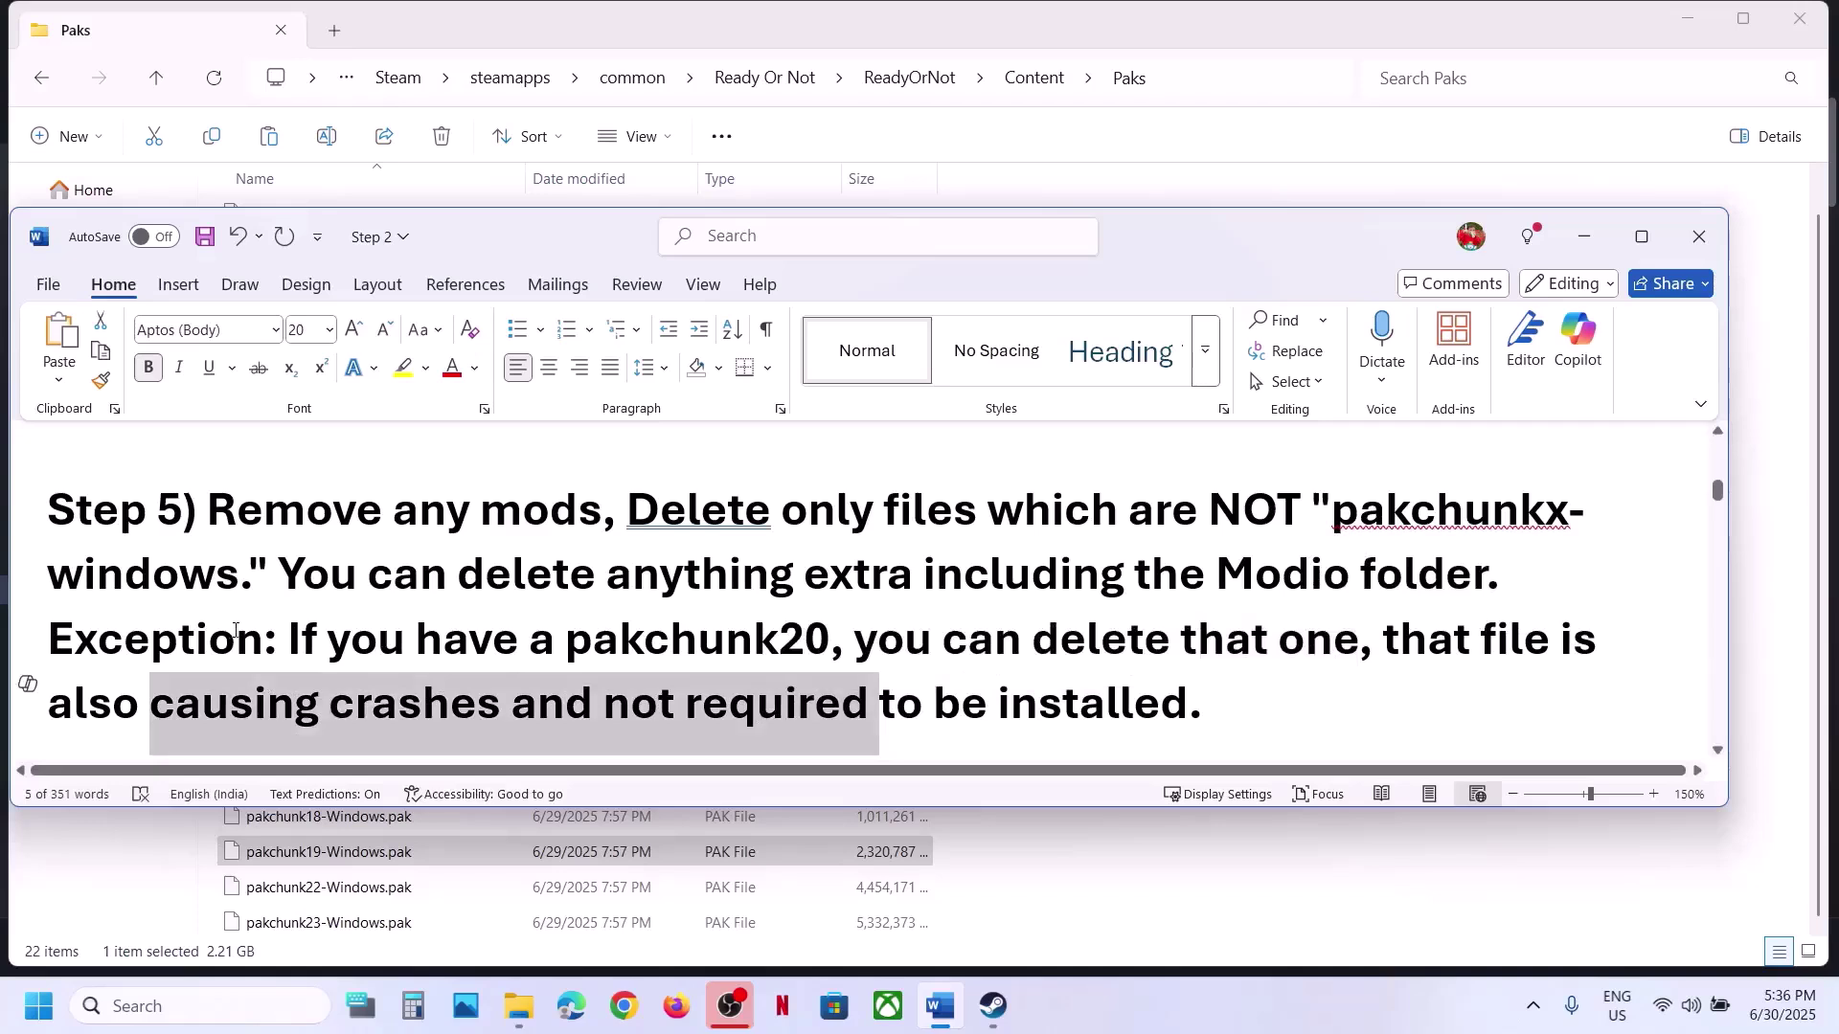
drag(235, 630, 516, 624)
click(389, 501)
- Go to Step 6 in the document and highlight the ResolutionQuality values and the DlssQualitySetting, FrameGenerationSetting and FSRQualitySetting lines
scroll(390, 493, down, 1)
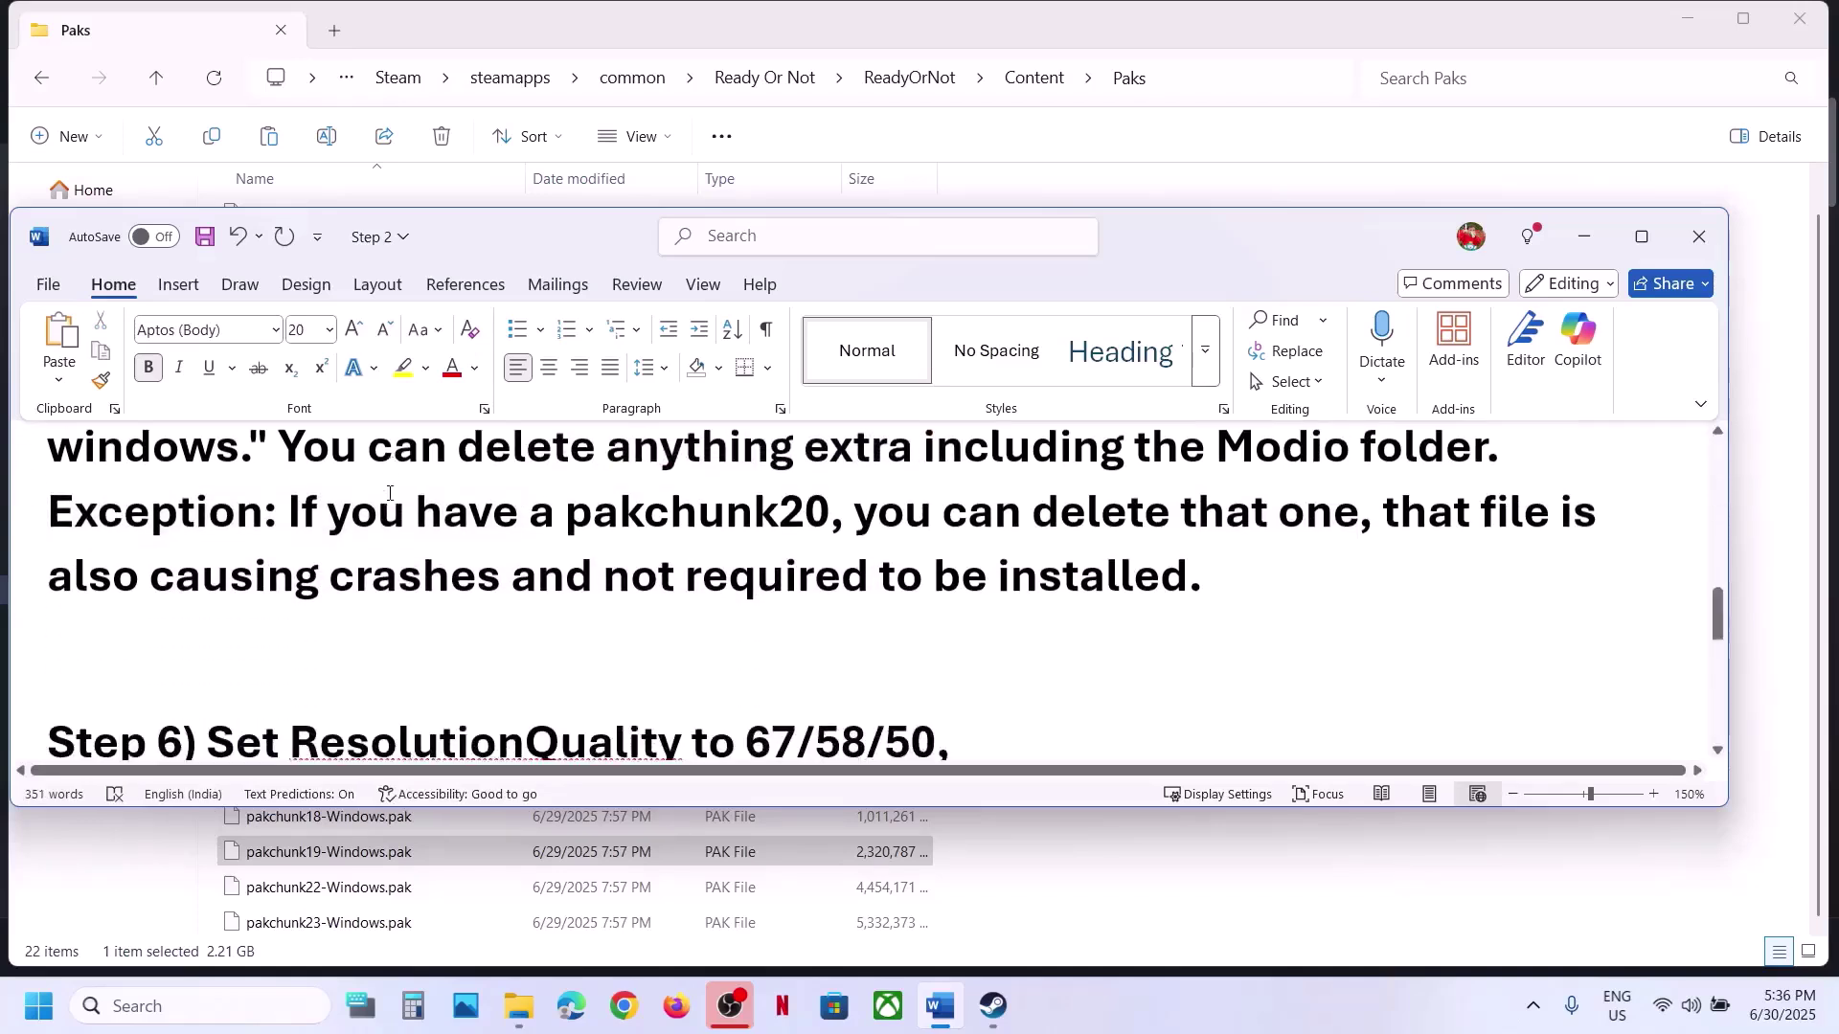
scroll(390, 494, down, 2)
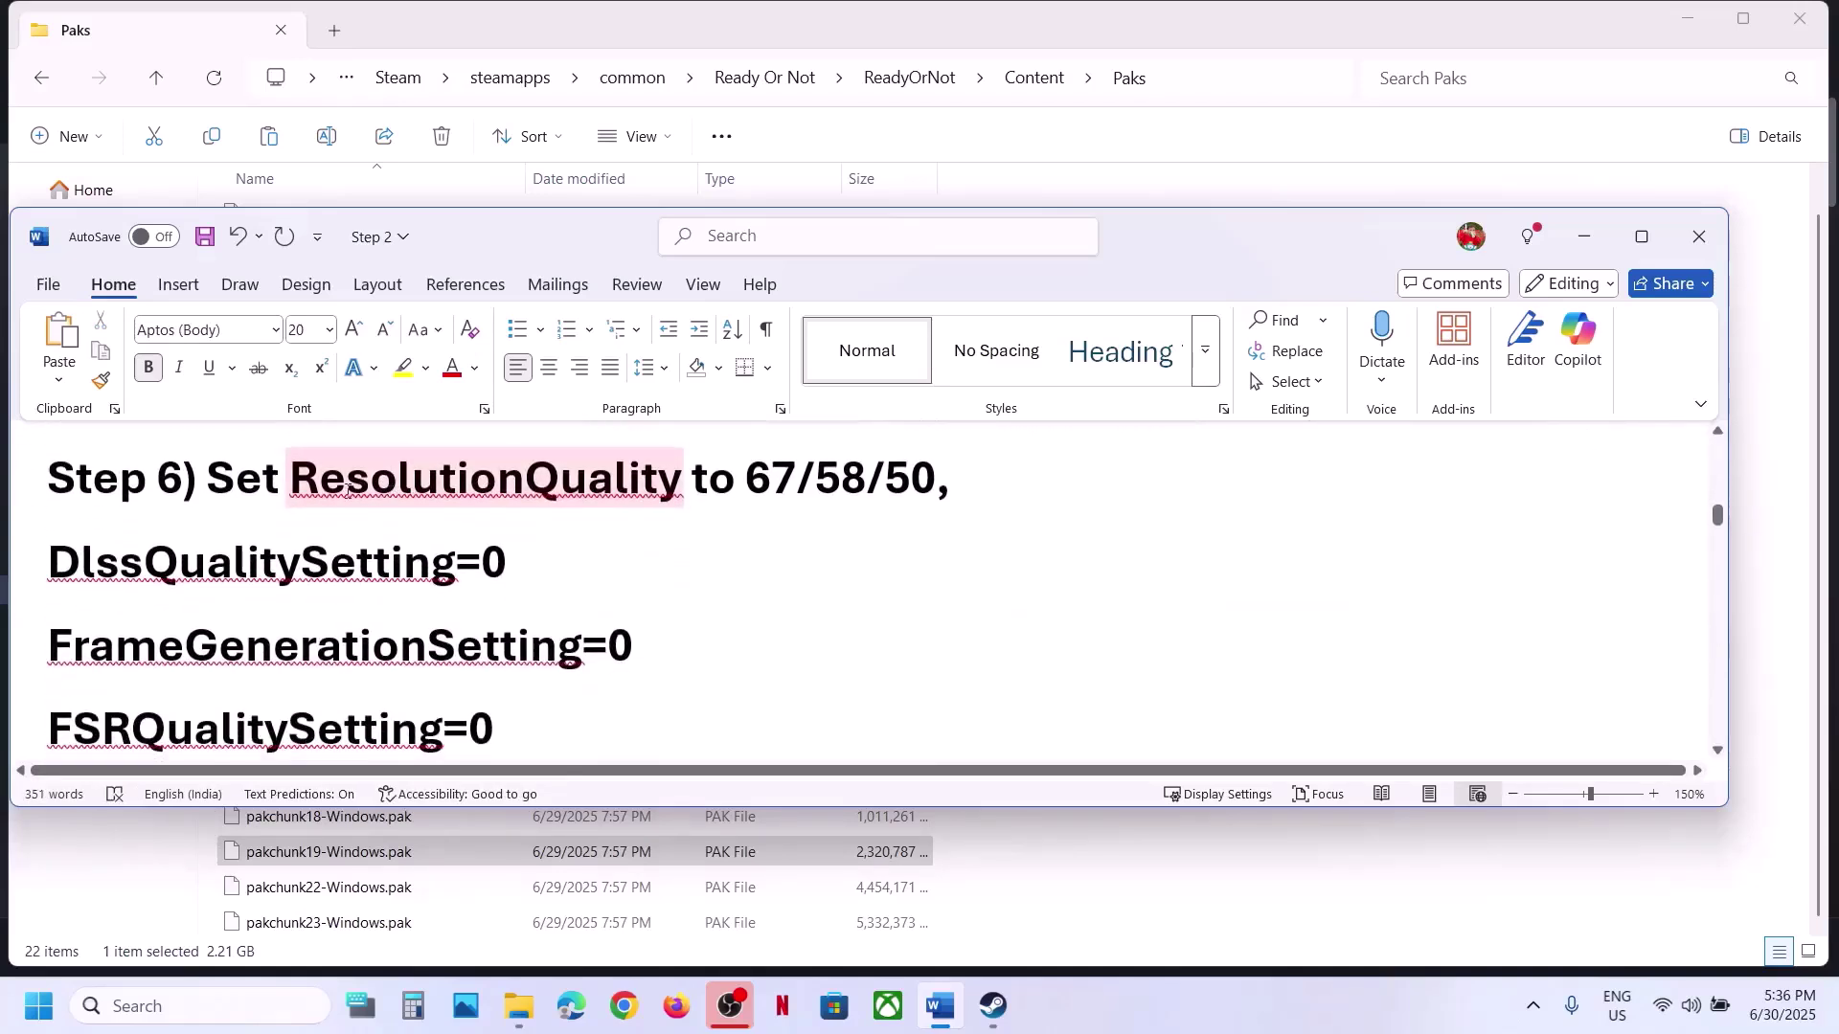
drag(346, 491, 937, 488)
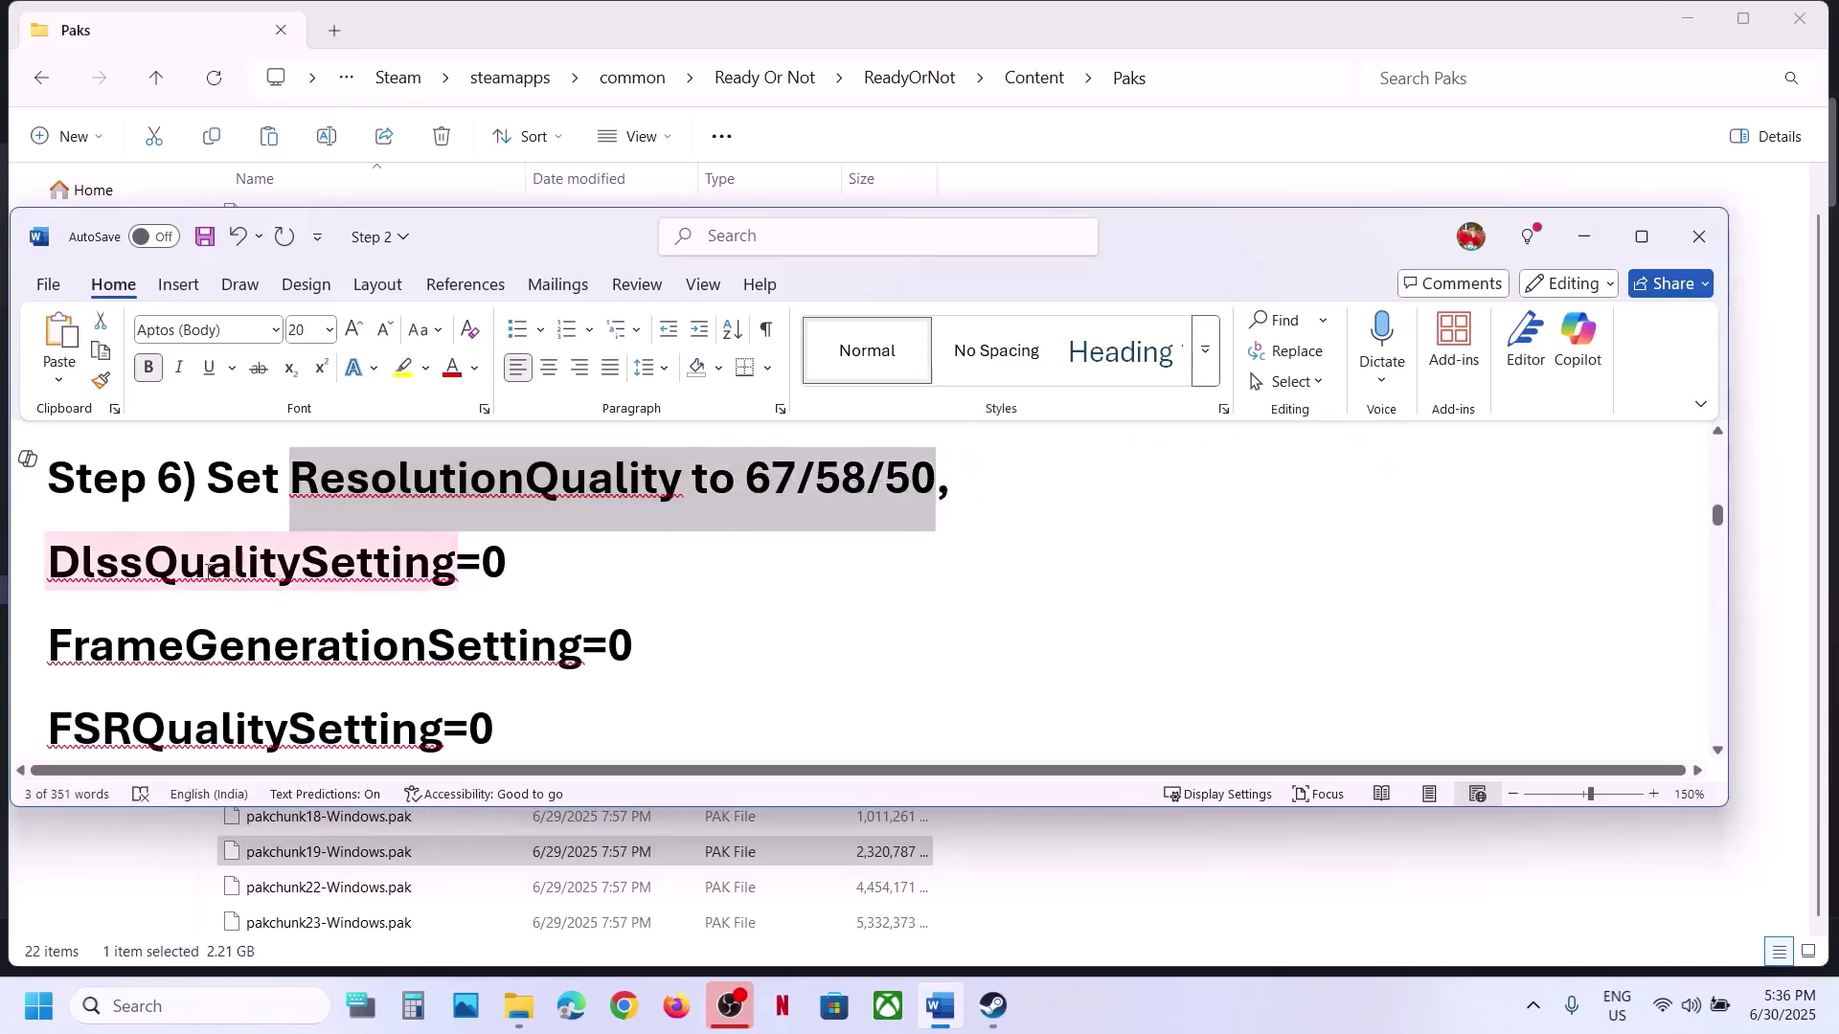
drag(54, 567, 410, 687)
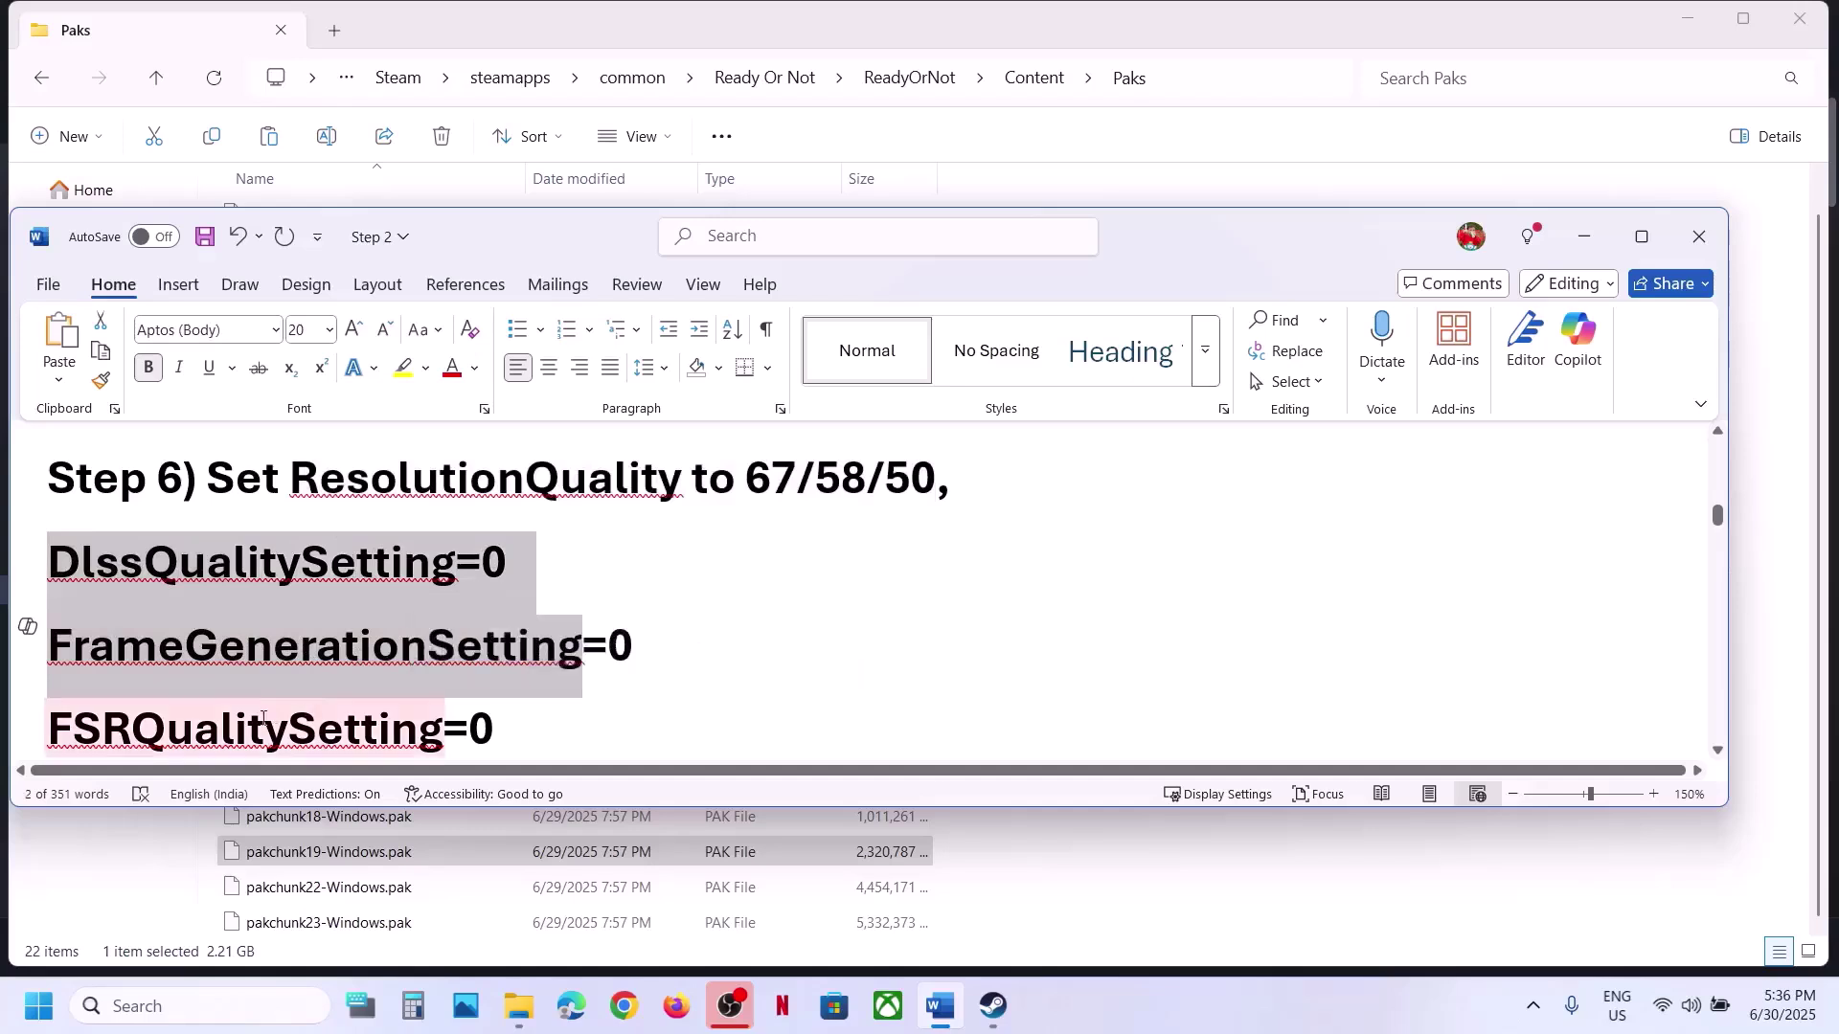
click(512, 719)
drag(513, 719, 412, 576)
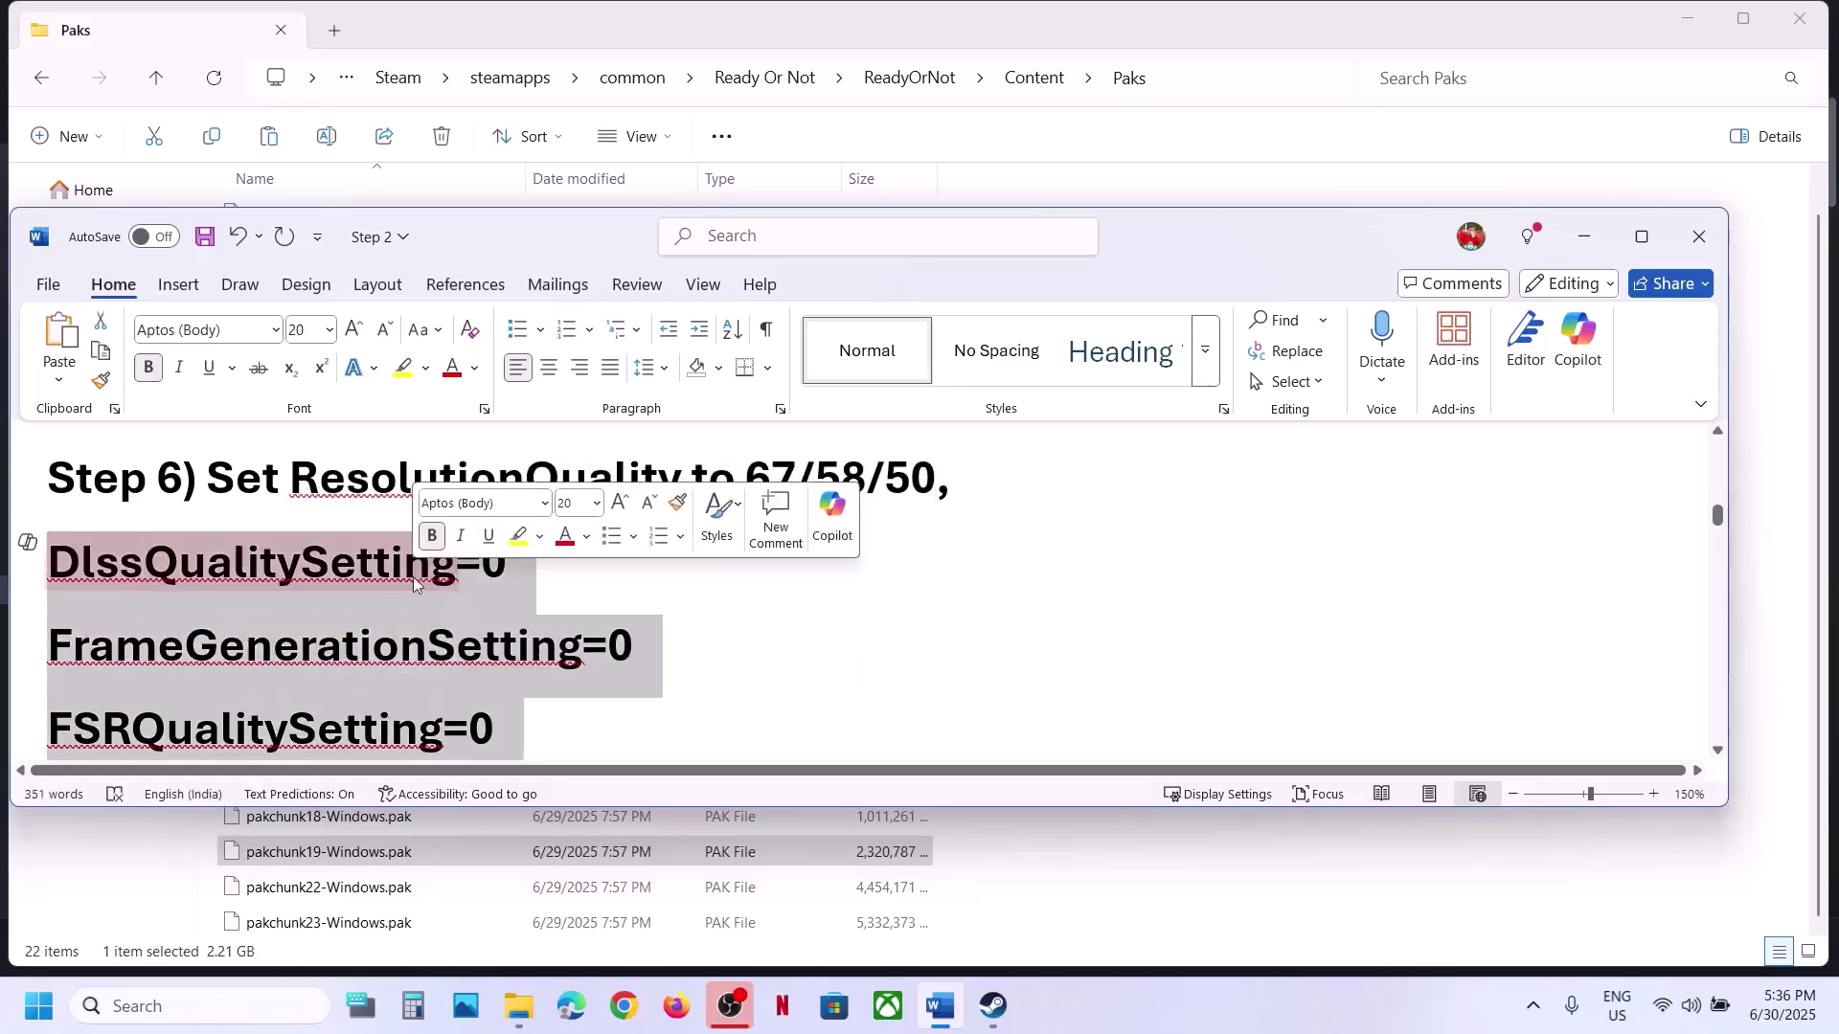
- Switch to File Explorer and open the folder C: > Users > Test > AppData > Local
click(1139, 50)
click(99, 610)
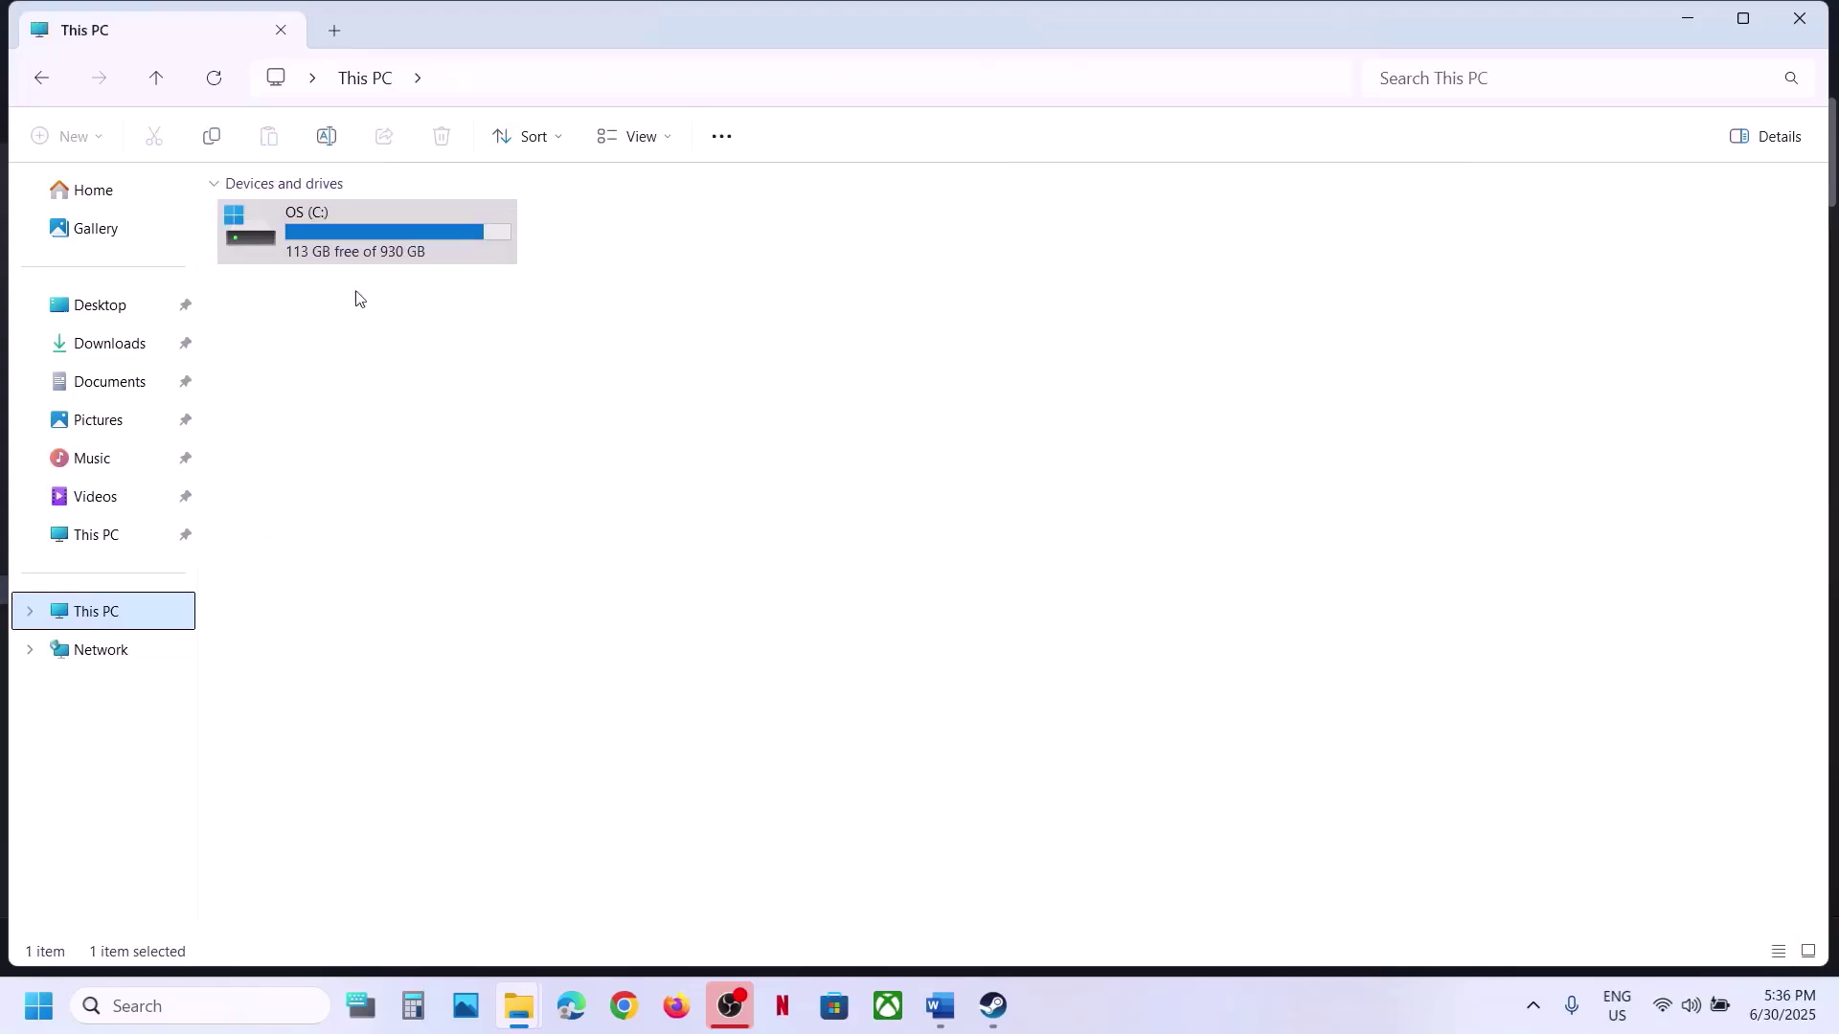
double_click(370, 231)
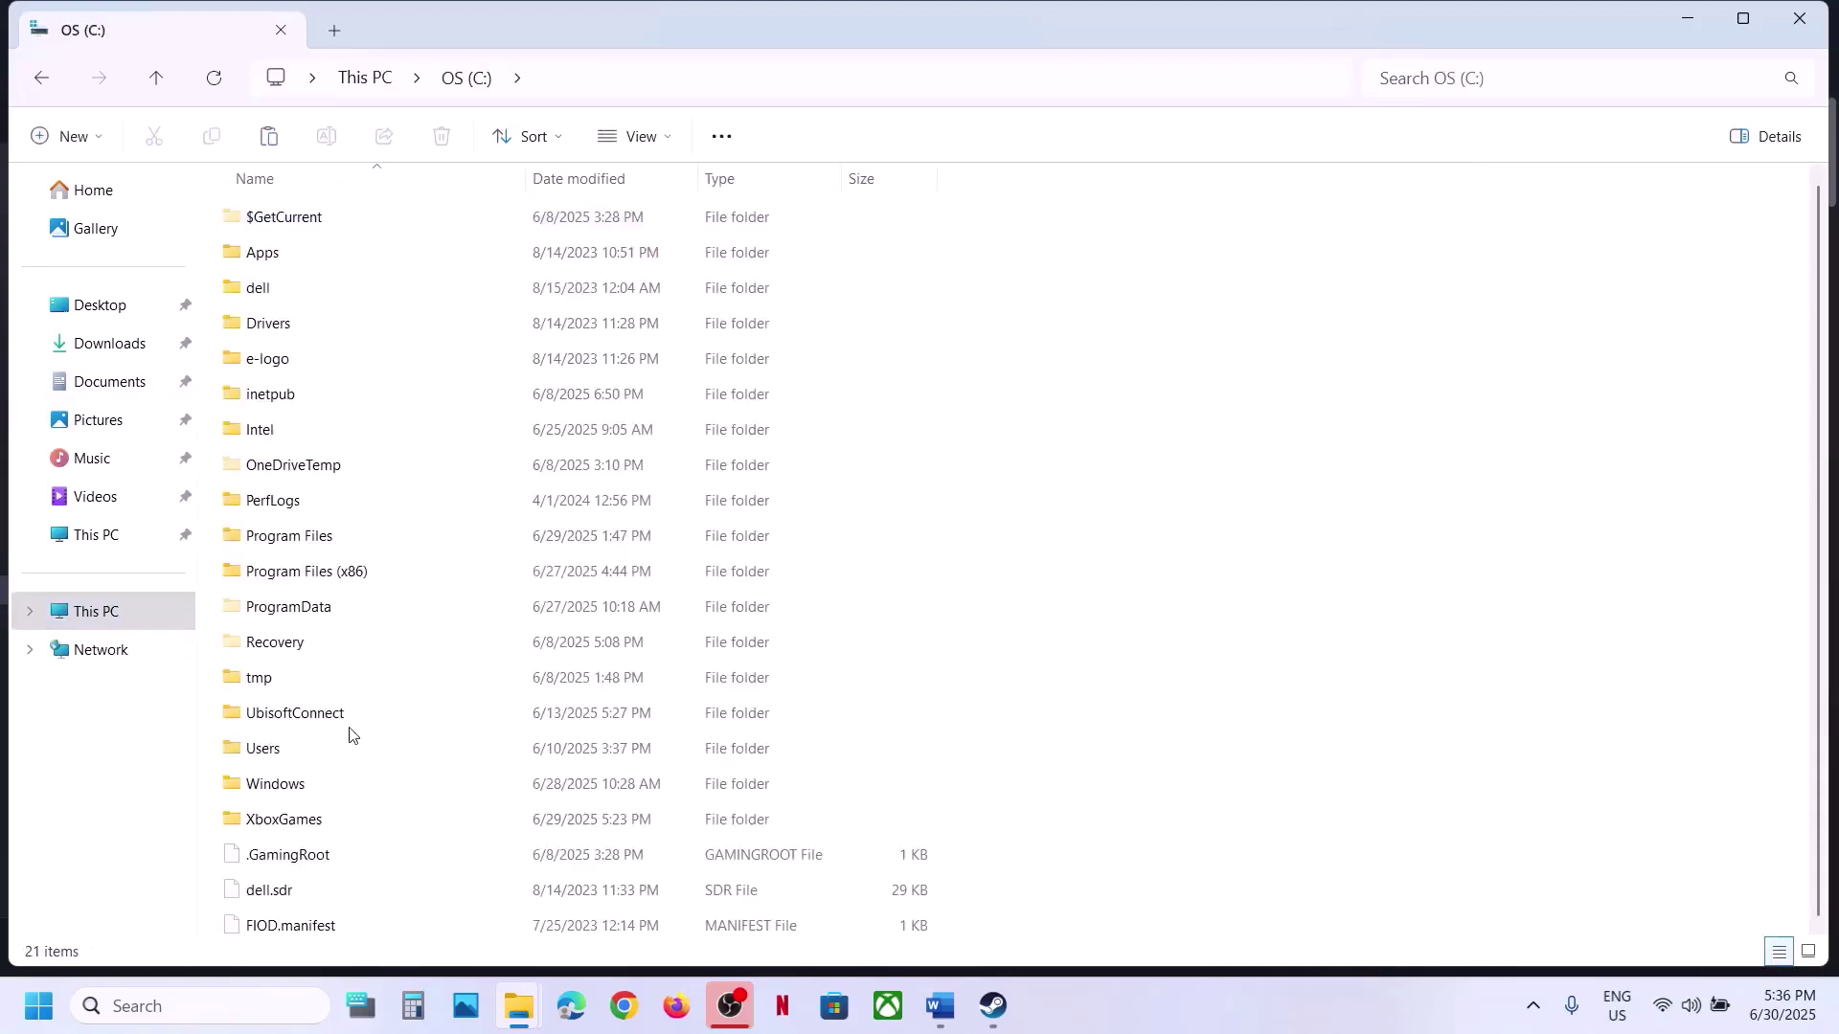
double_click(288, 745)
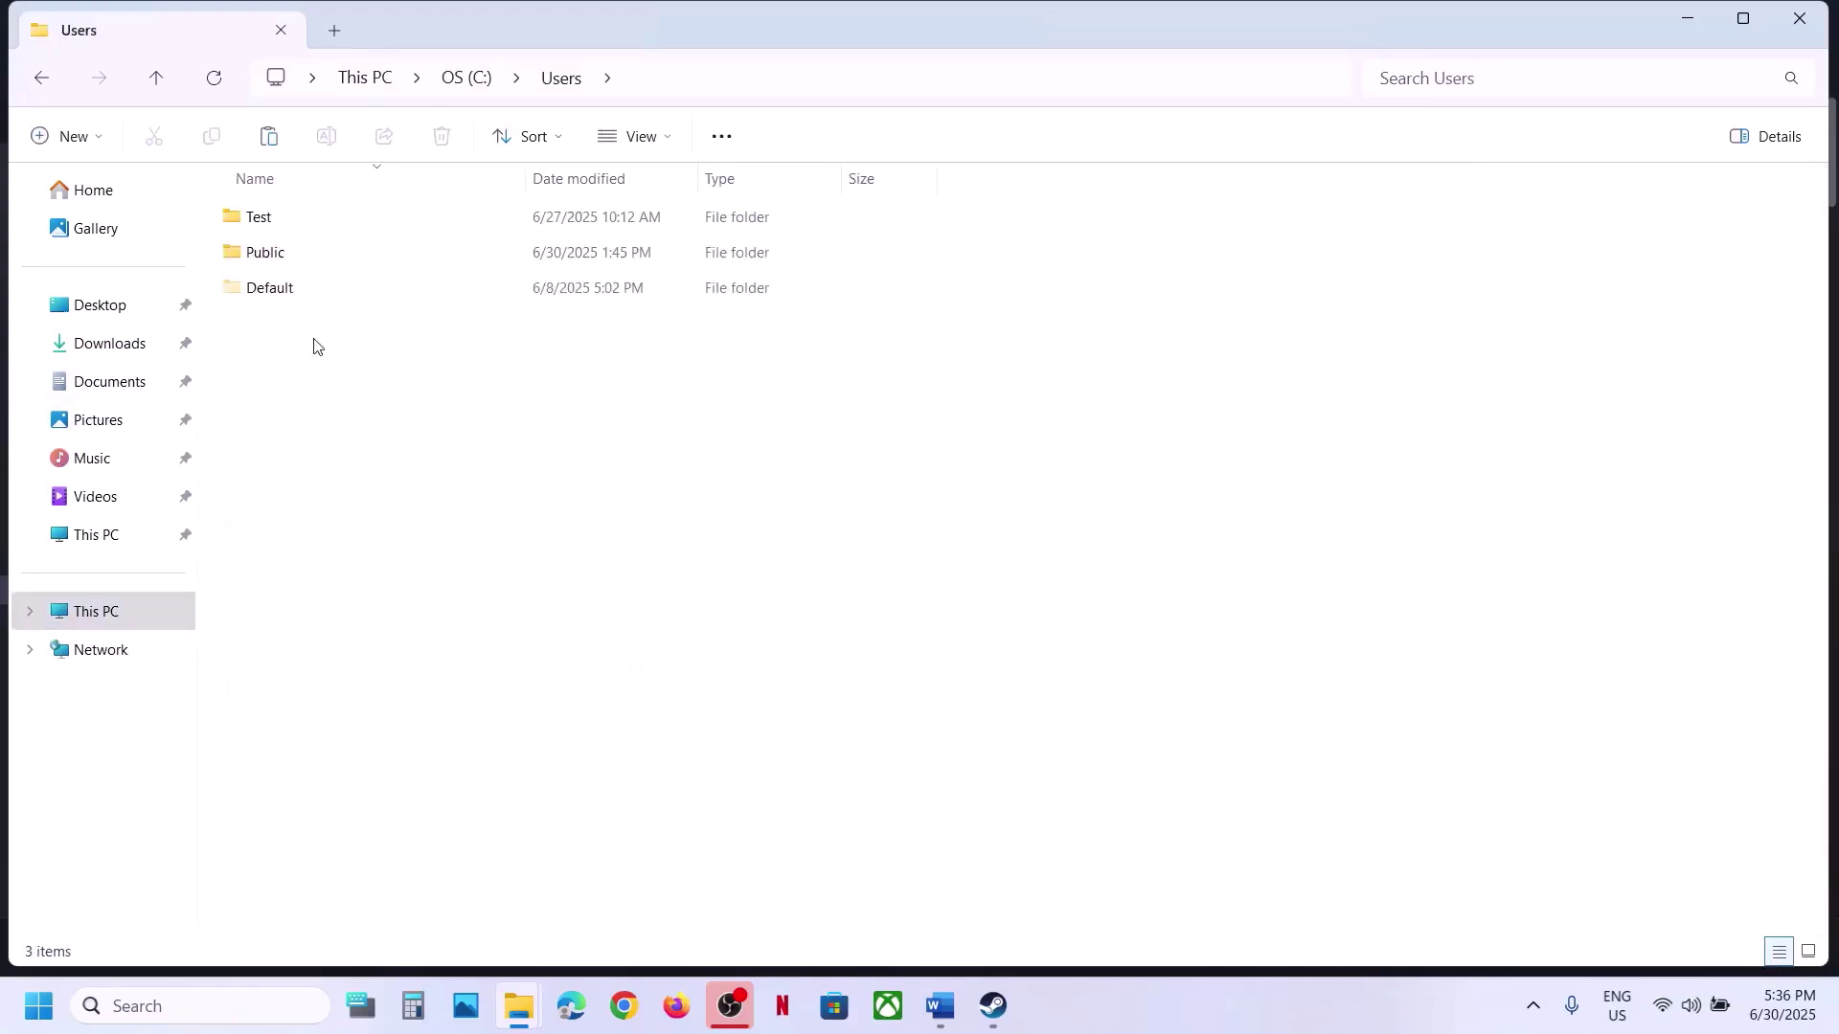
double_click(271, 219)
double_click(277, 287)
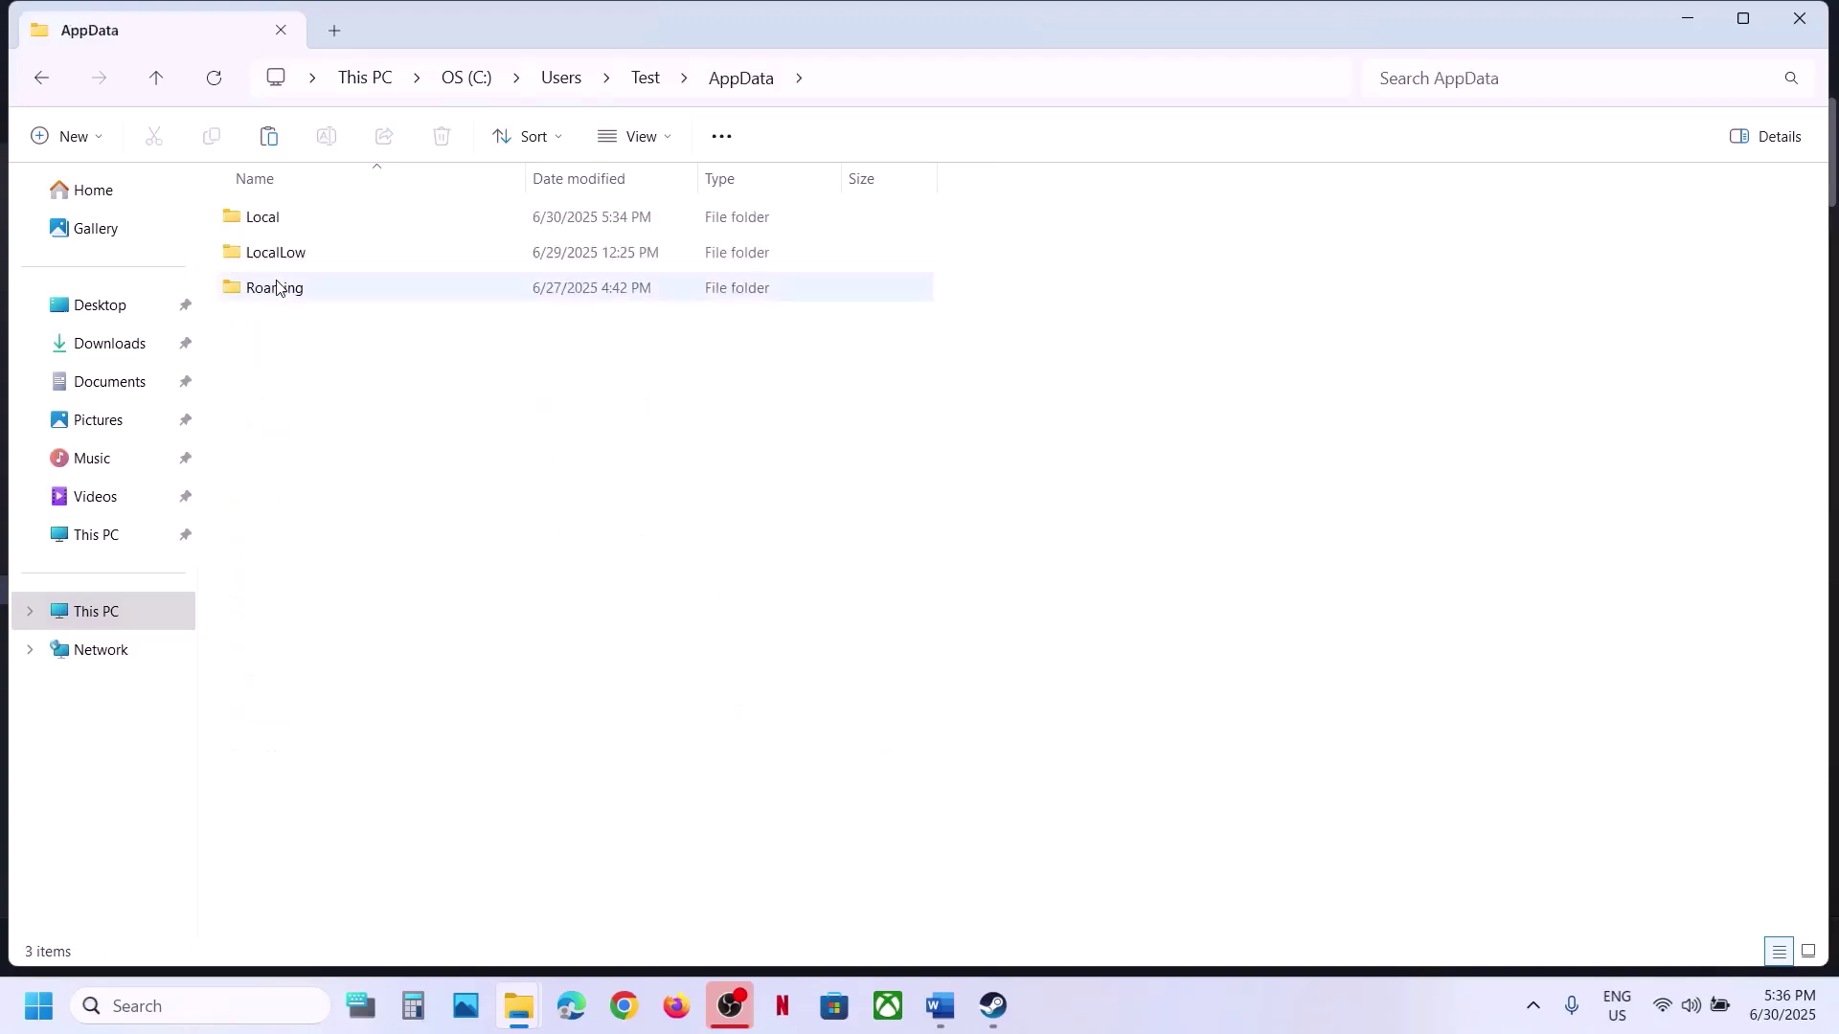
double_click(286, 223)
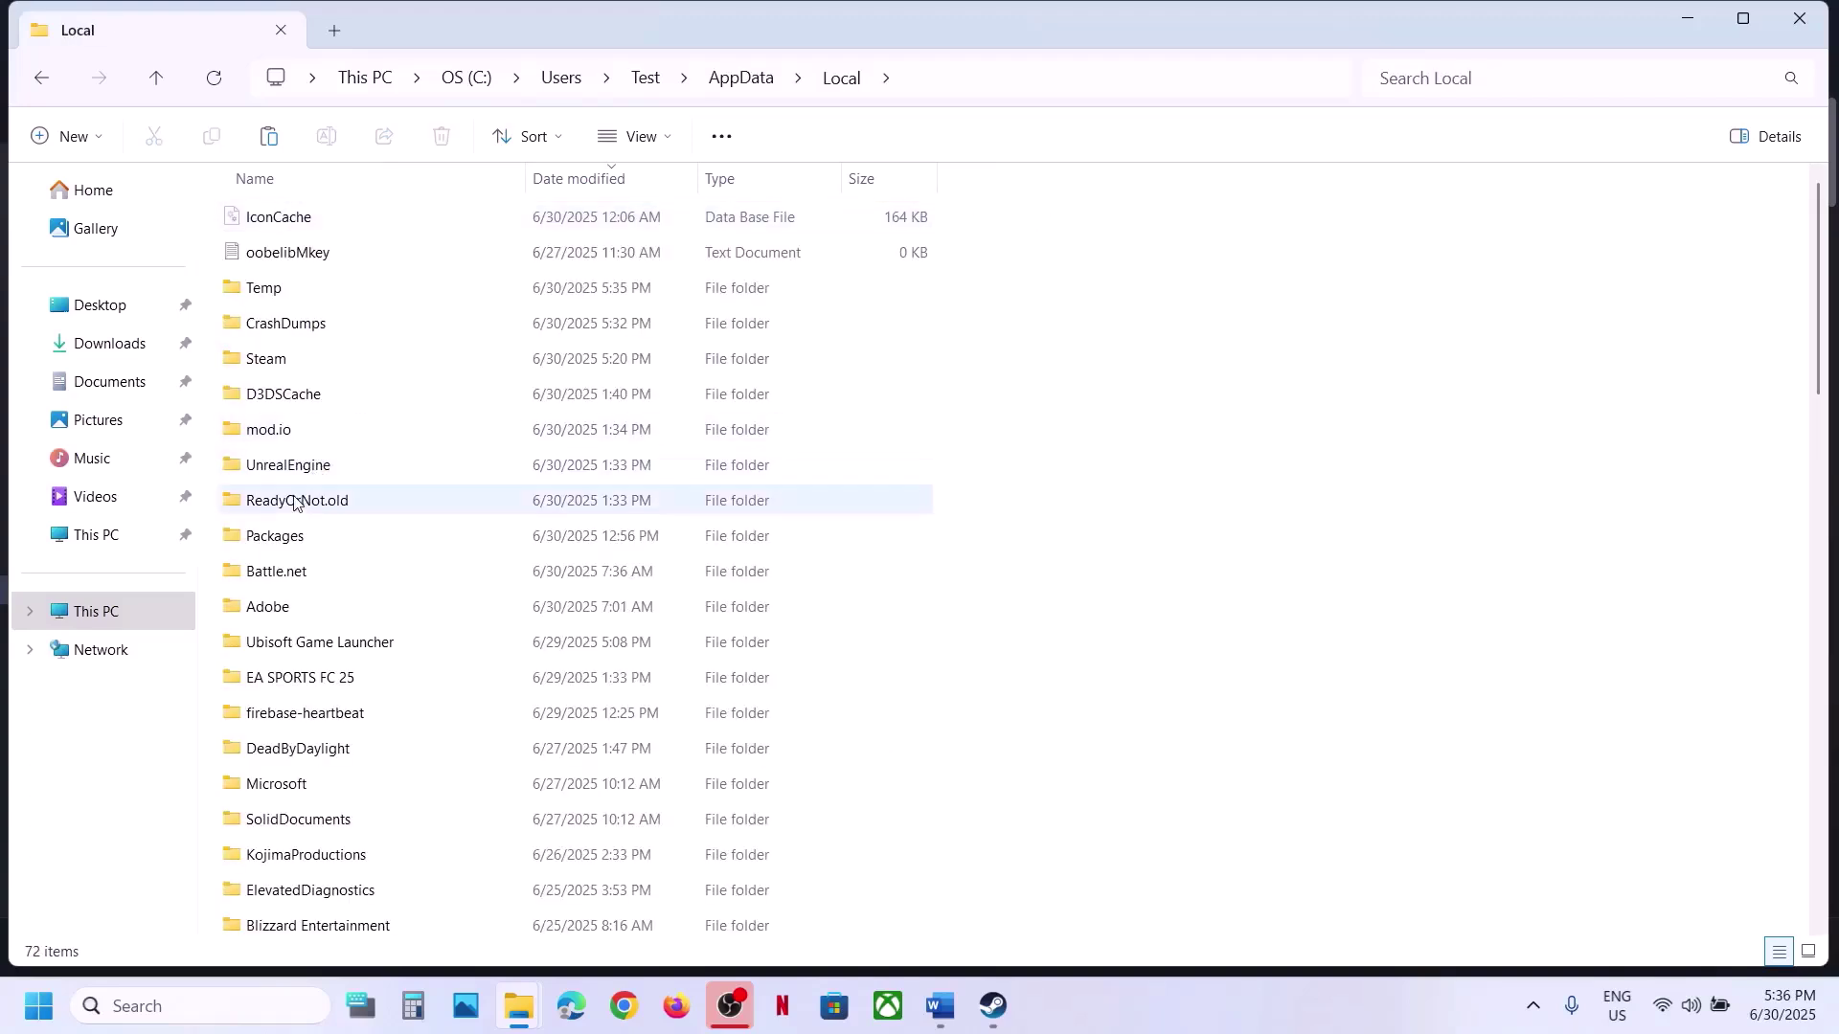
- Open ReadyOrNot.old > Saved > Config > Windows and open the GameUserSettings file in a maximized Notepad window
double_click(294, 502)
double_click(312, 230)
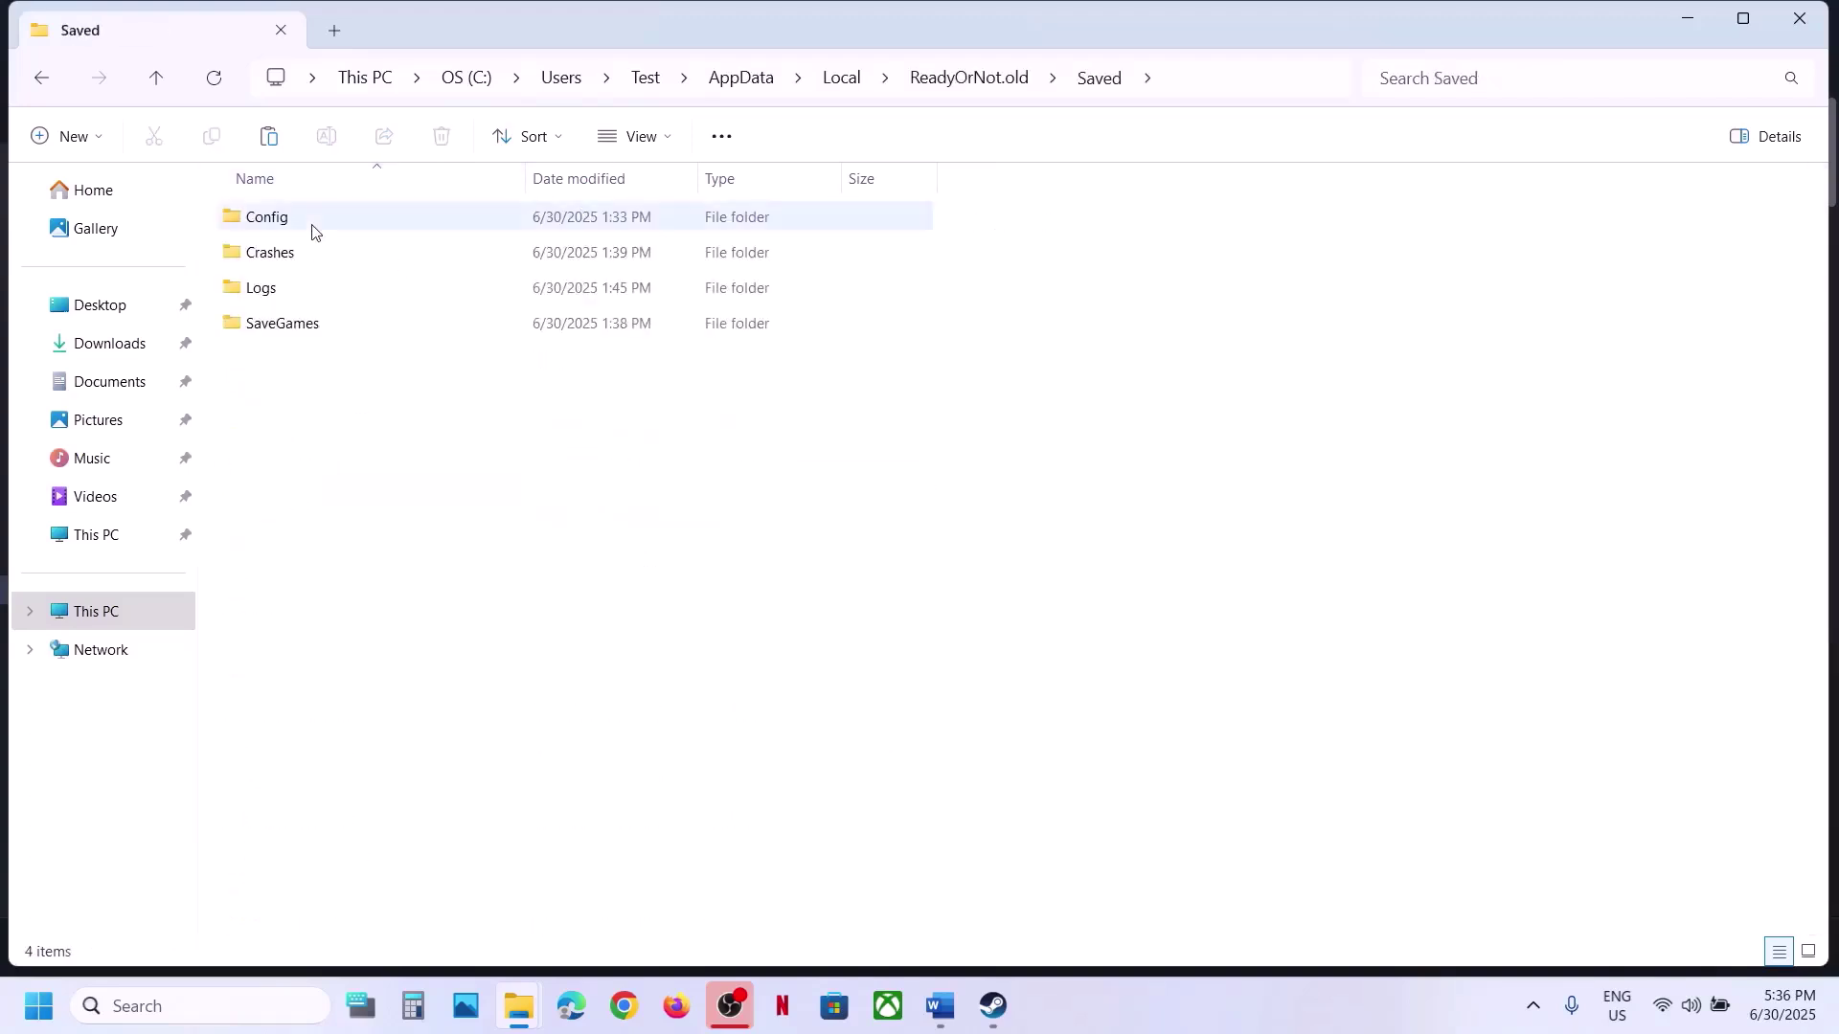
double_click(266, 219)
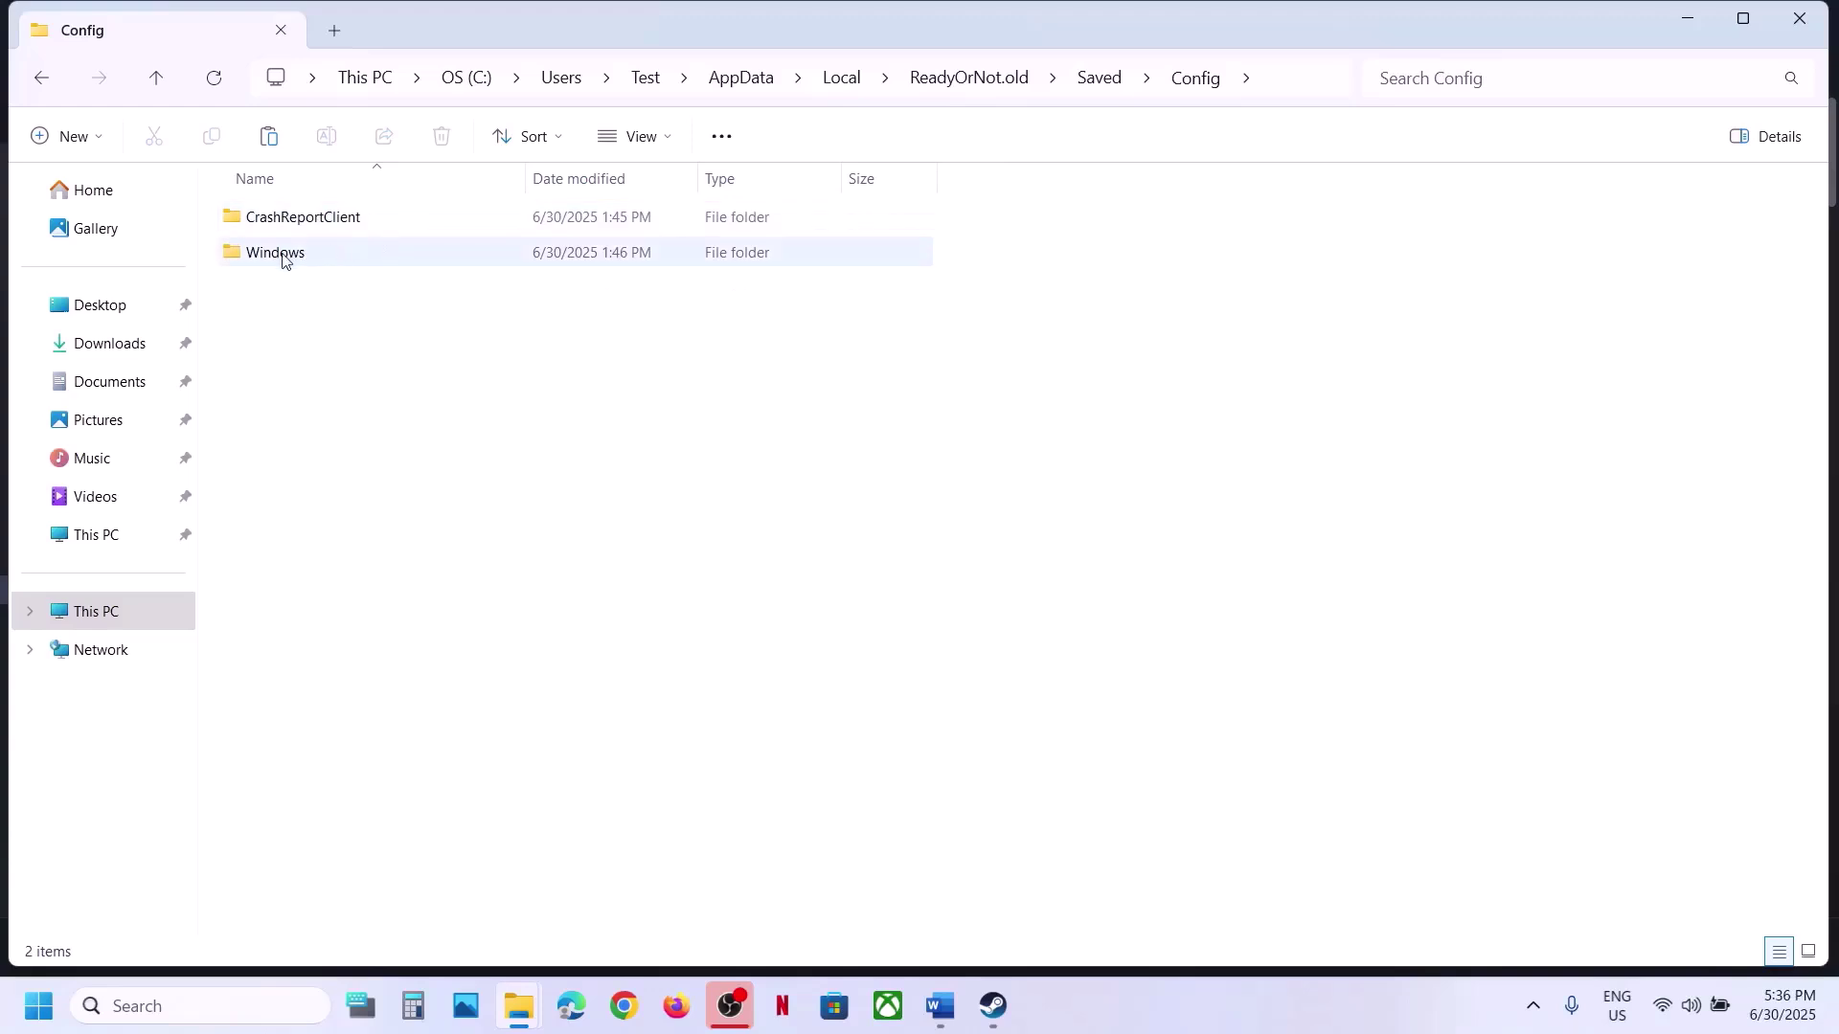
click(283, 255)
double_click(282, 255)
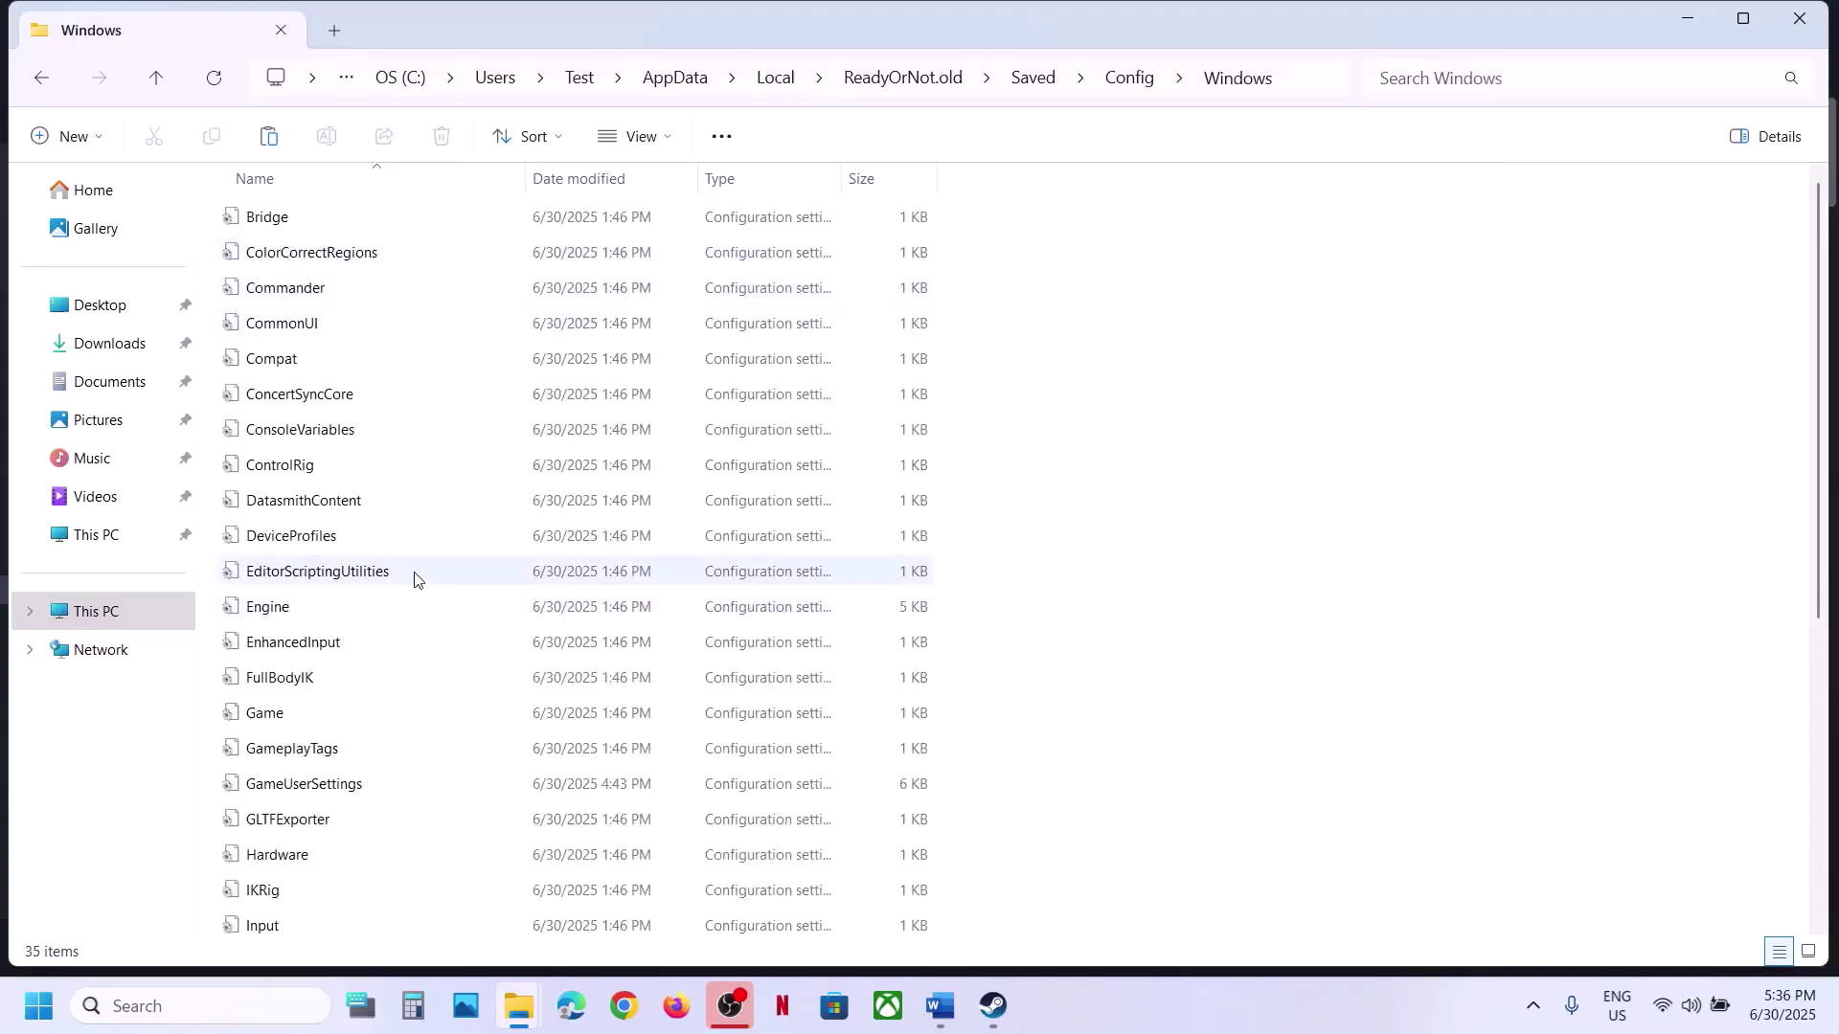
double_click(374, 784)
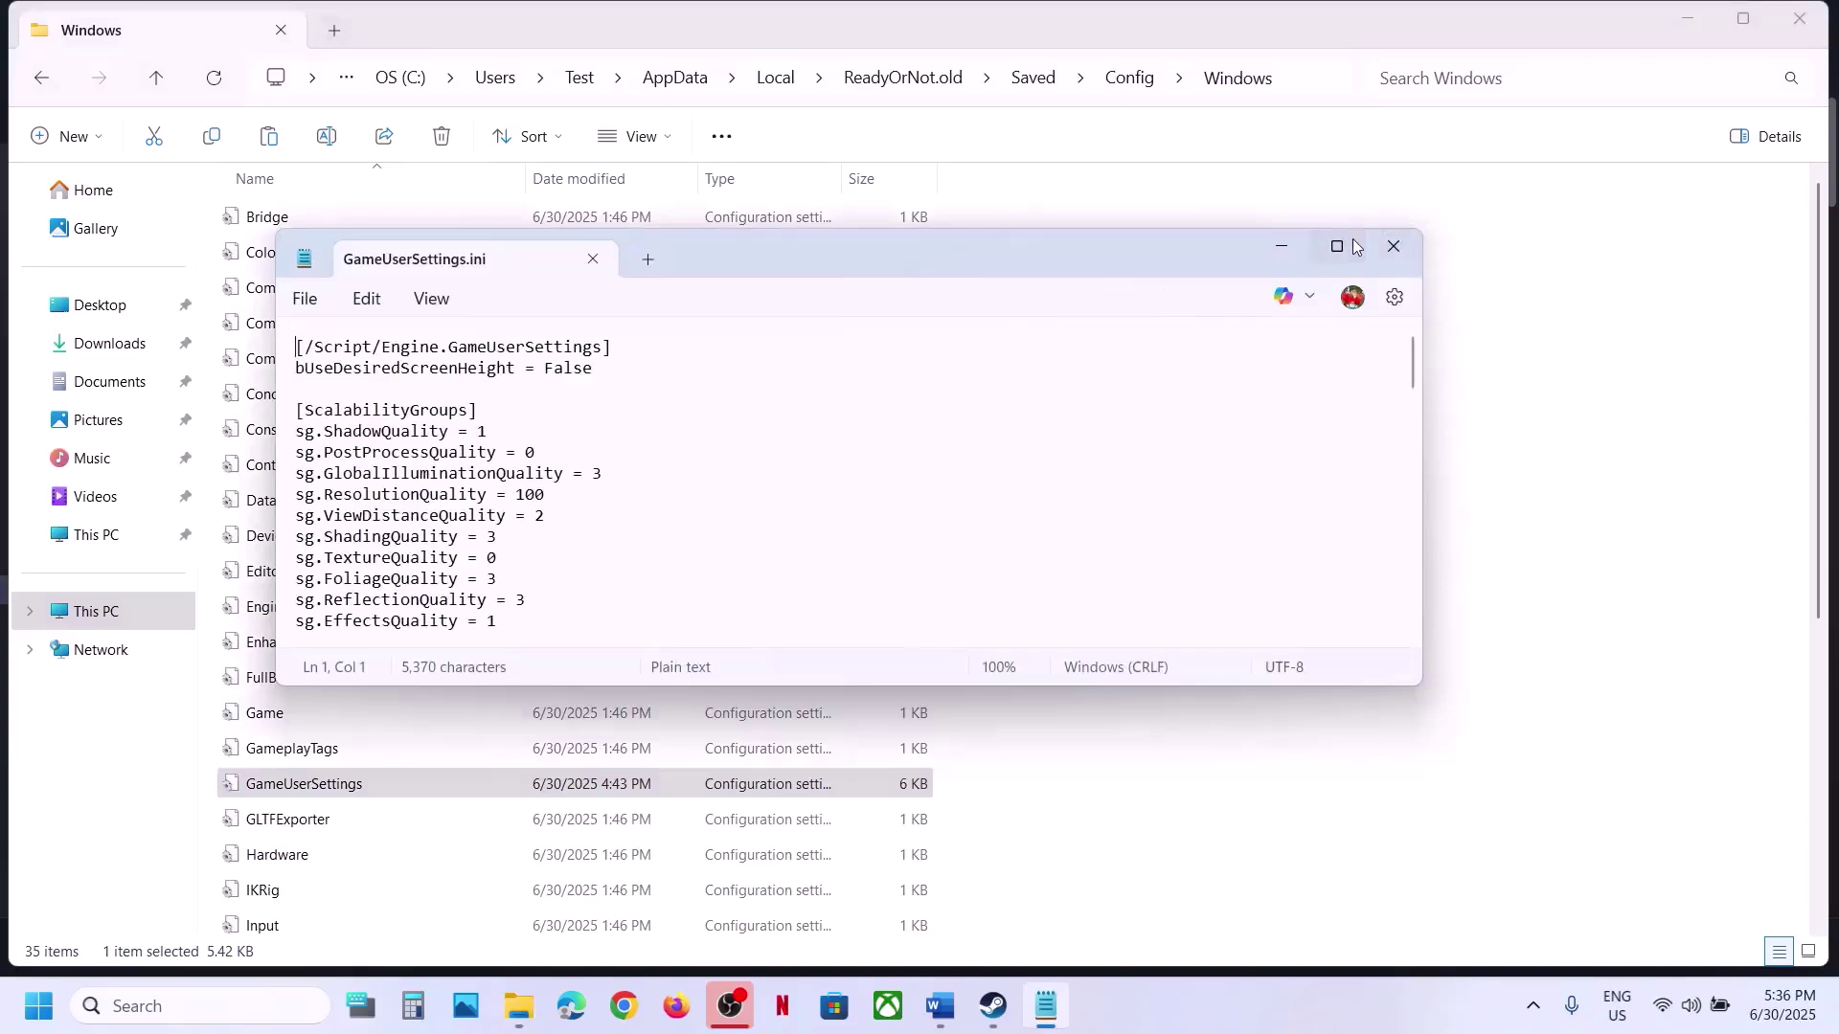
click(1354, 240)
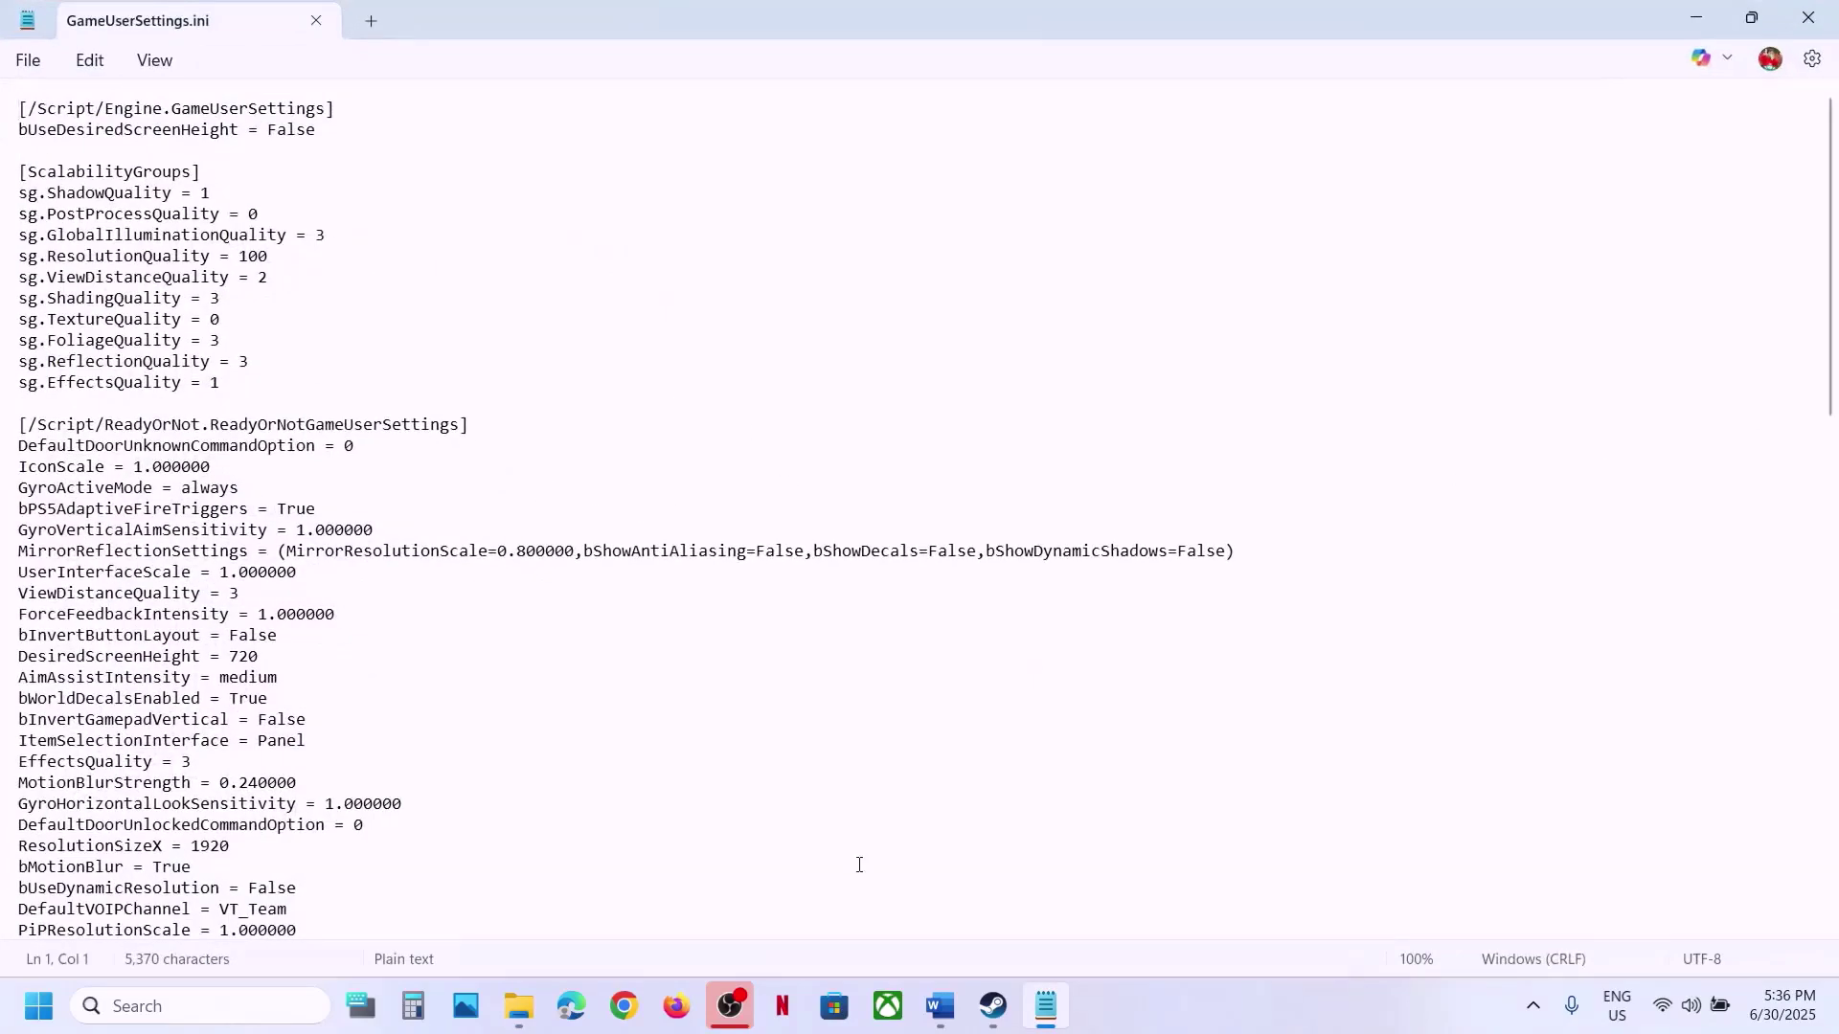
- Check Step 6 in Word, set sg.ResolutionQuality to 67 in GameUserSettings.ini, and save the file
click(941, 1007)
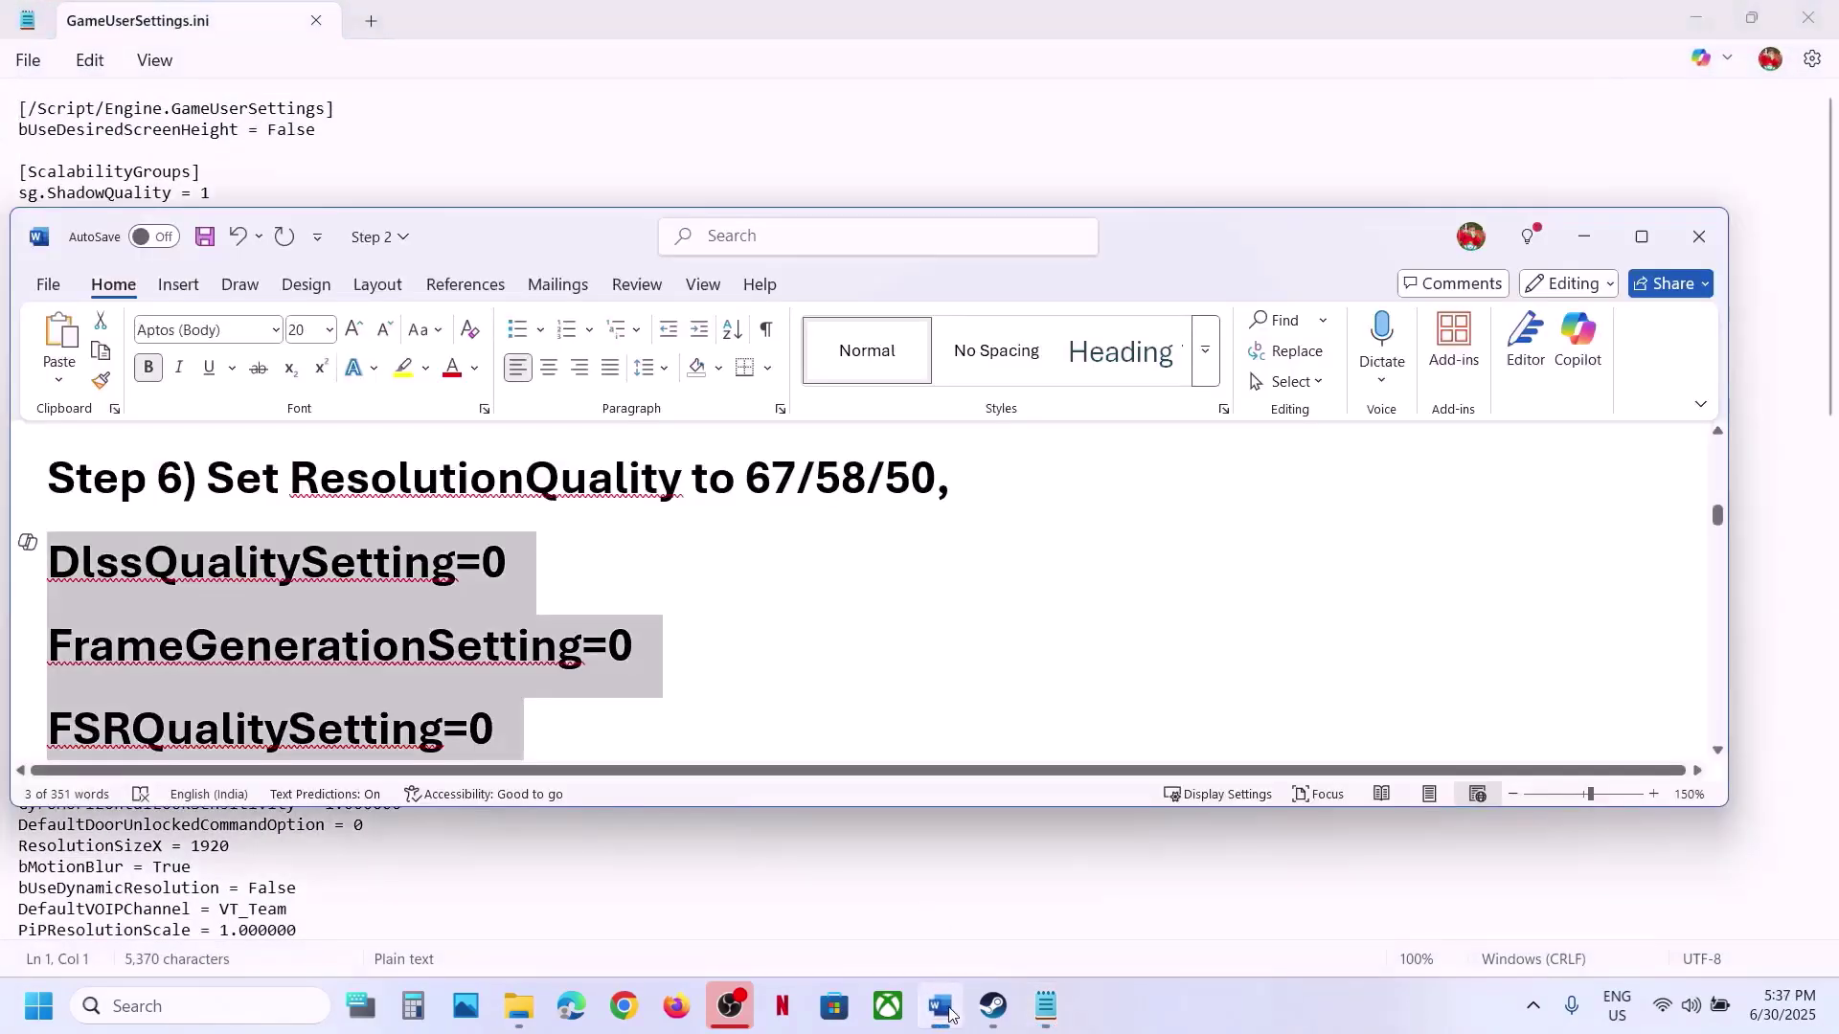
click(941, 1008)
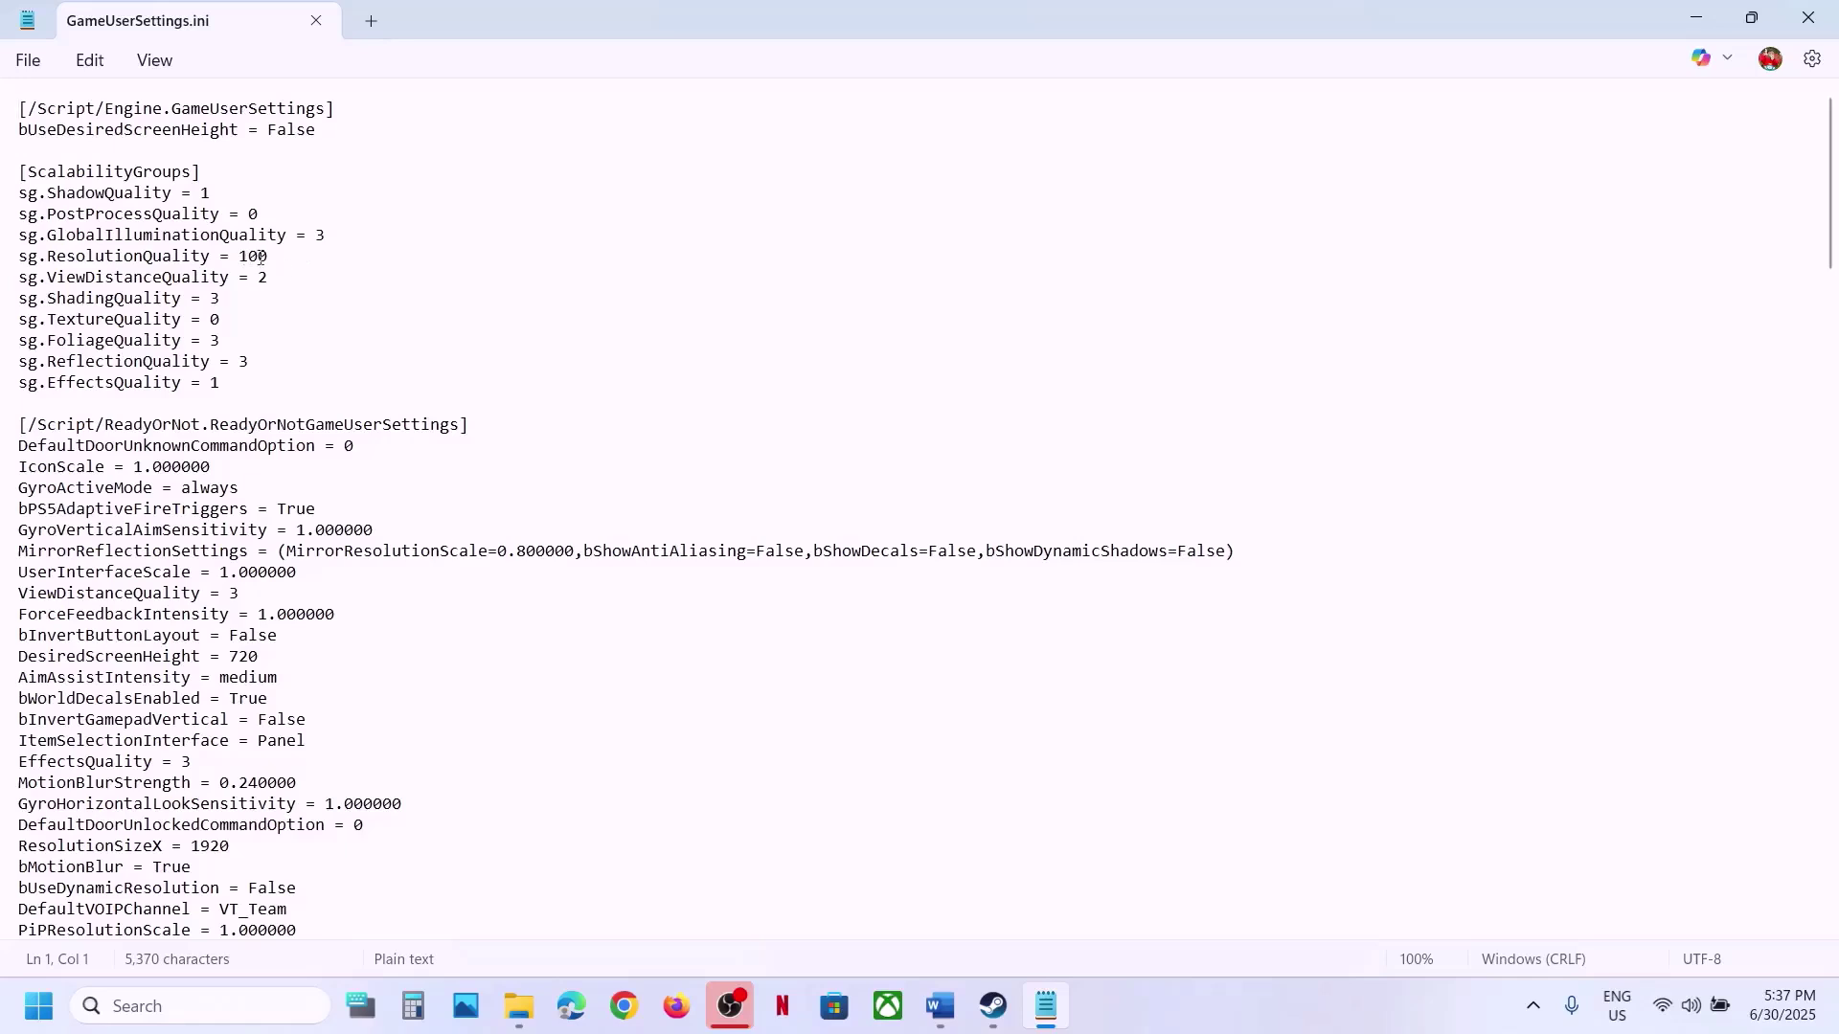
drag(274, 257, 248, 255)
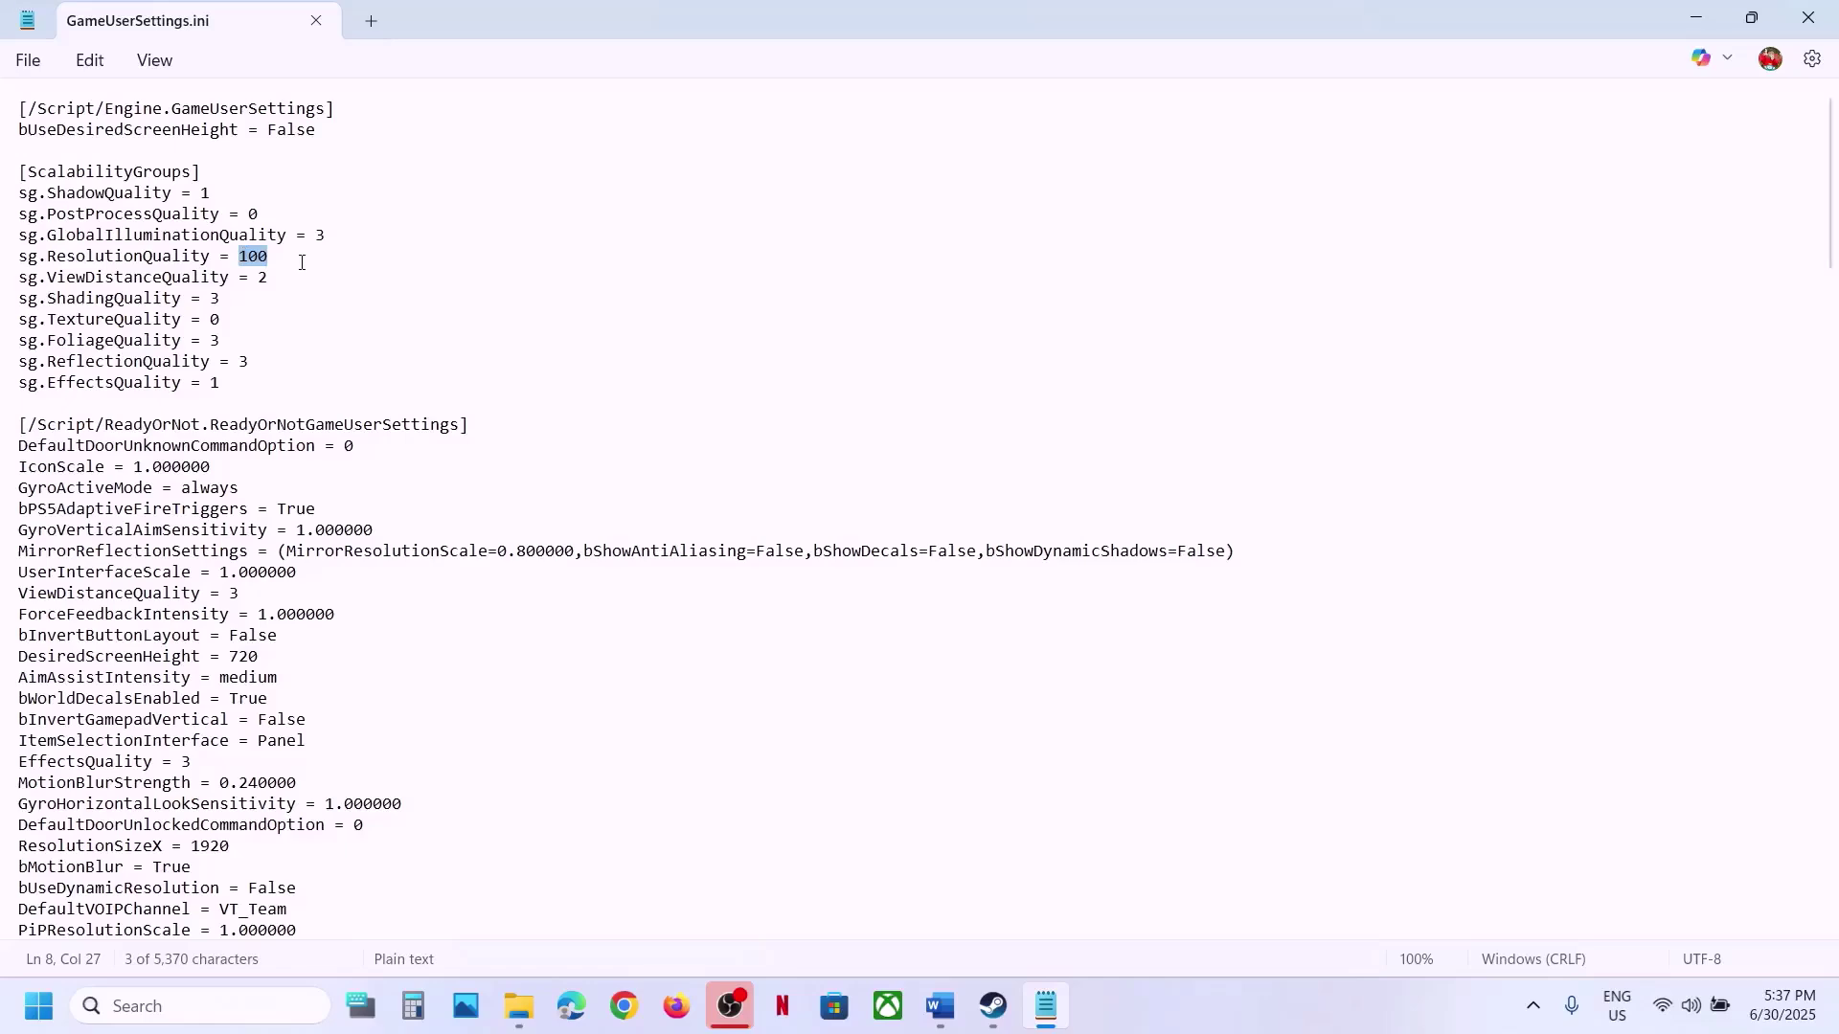
key(alt+Tab)
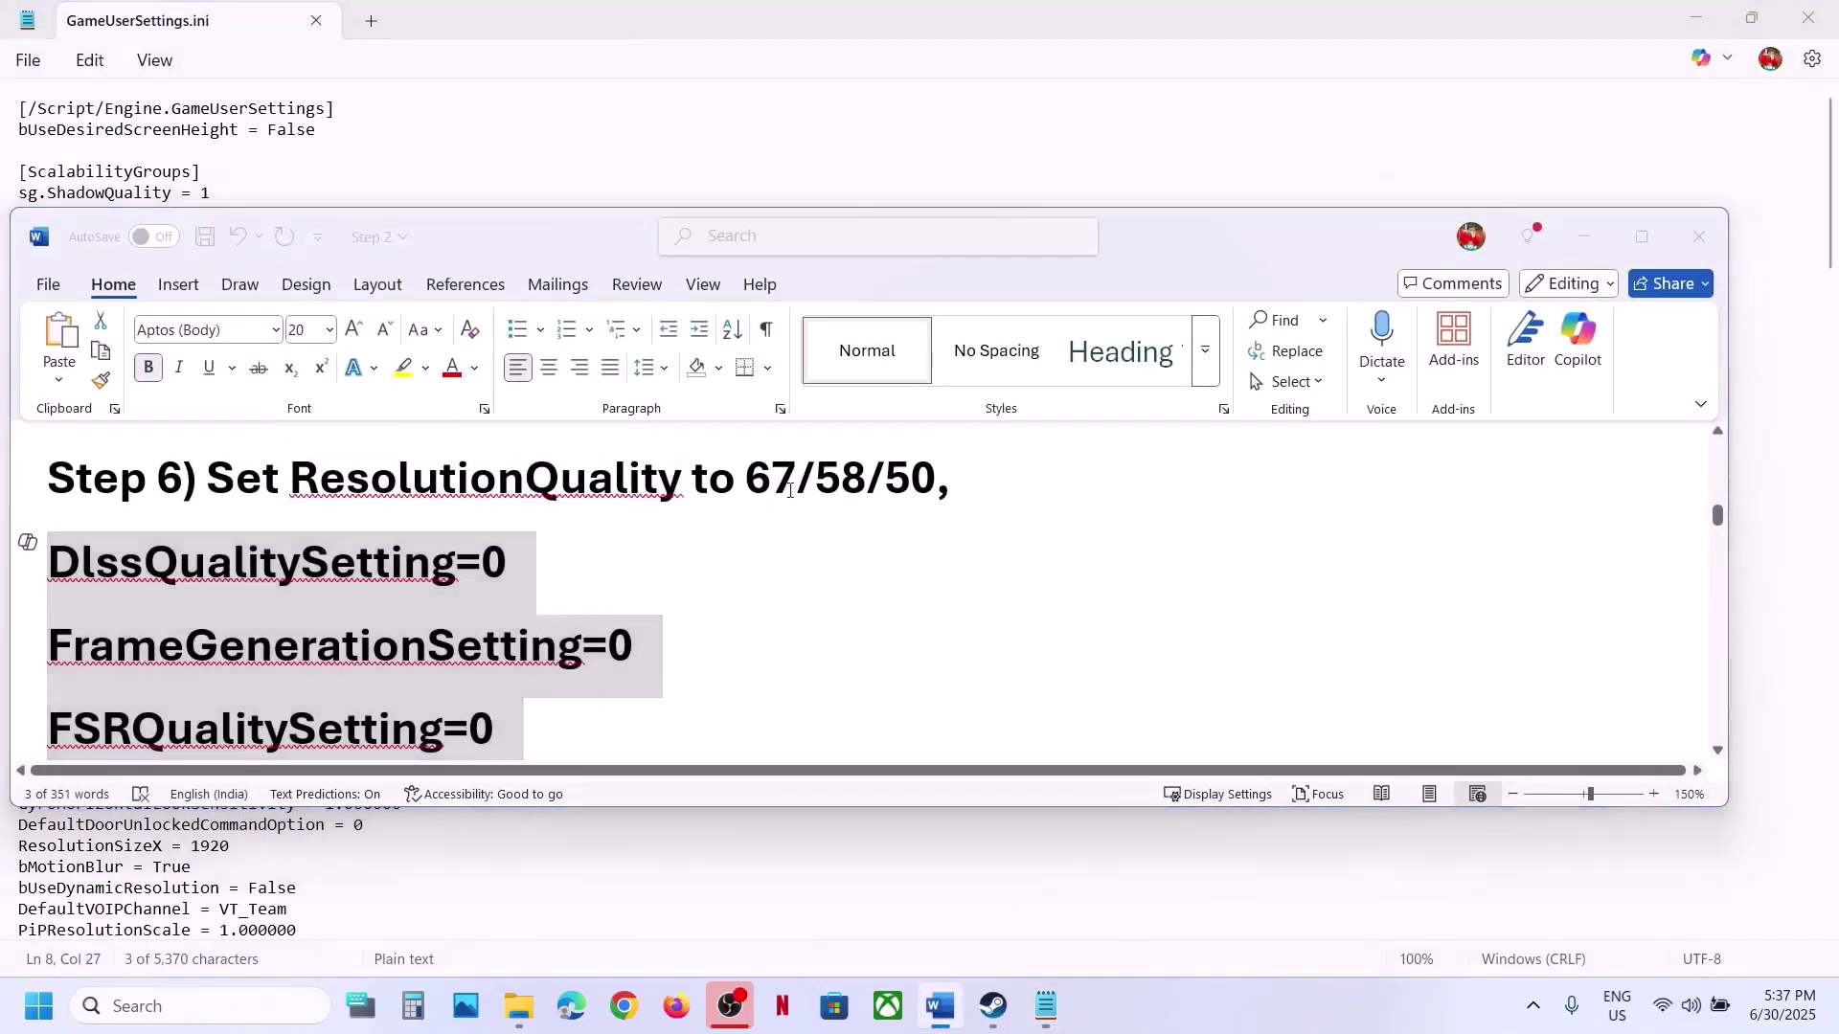
key(alt+Tab)
text(67)
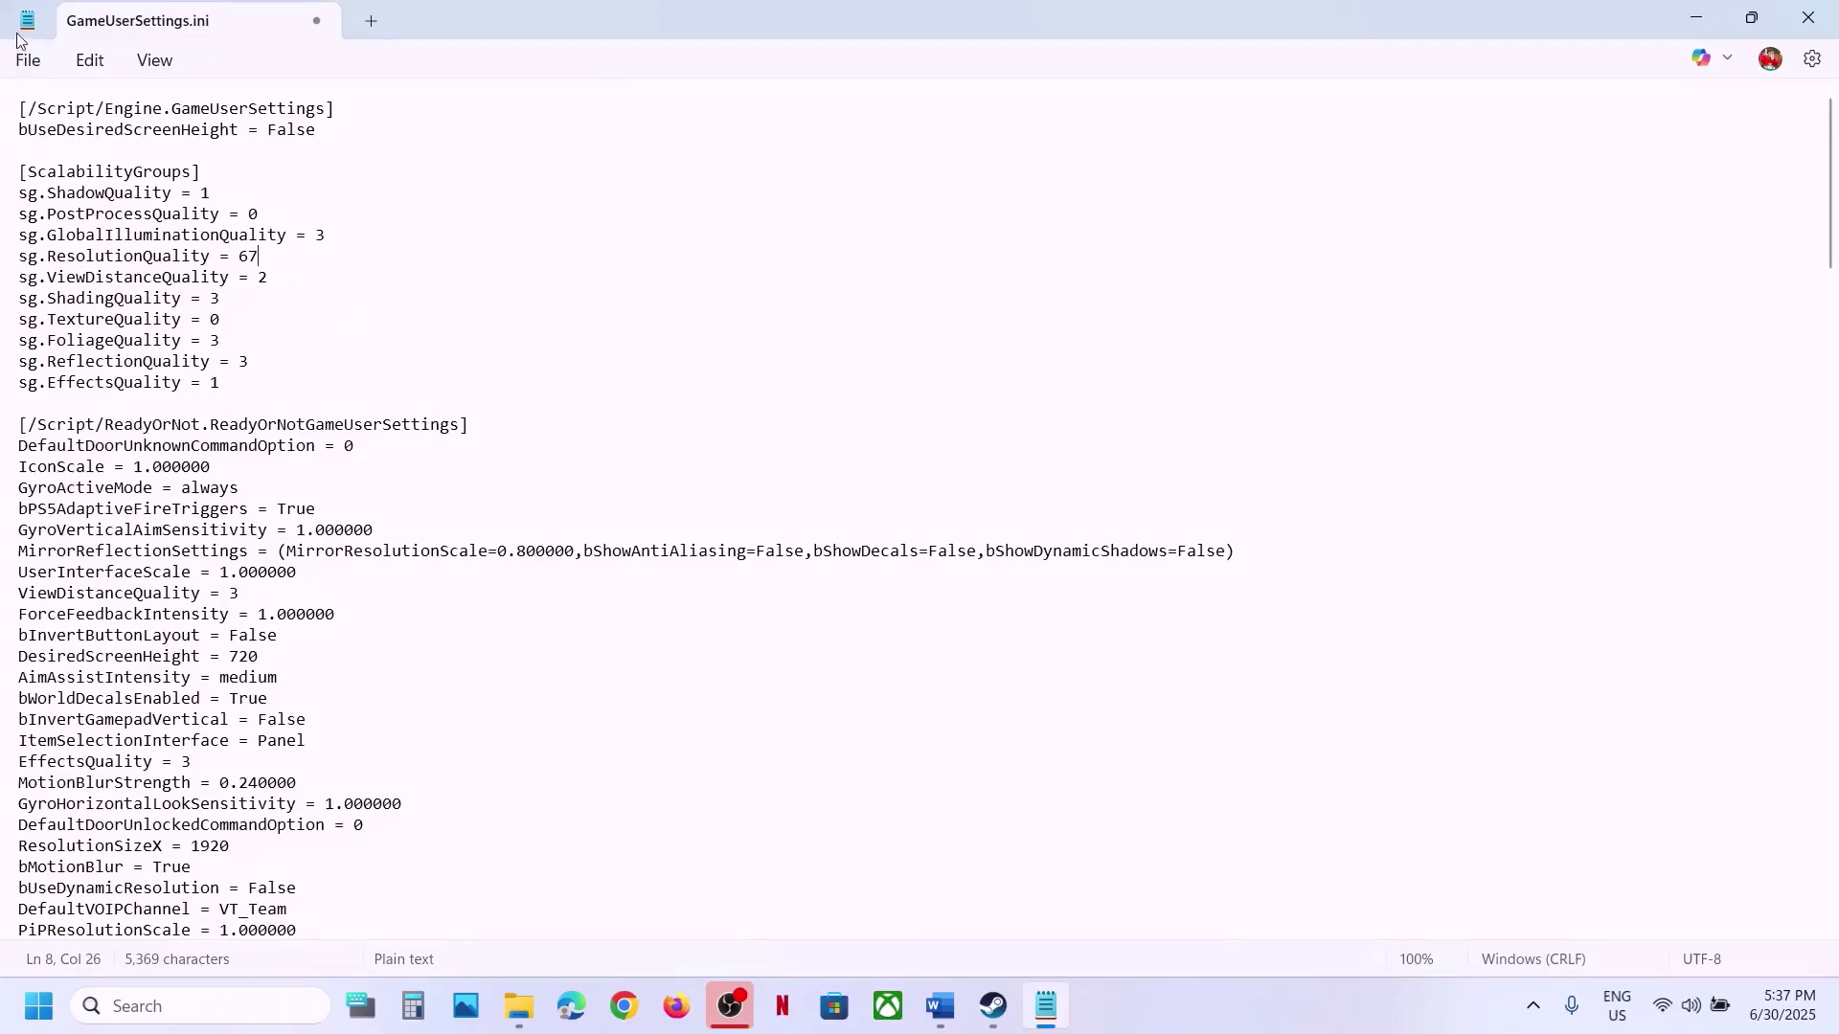
click(28, 59)
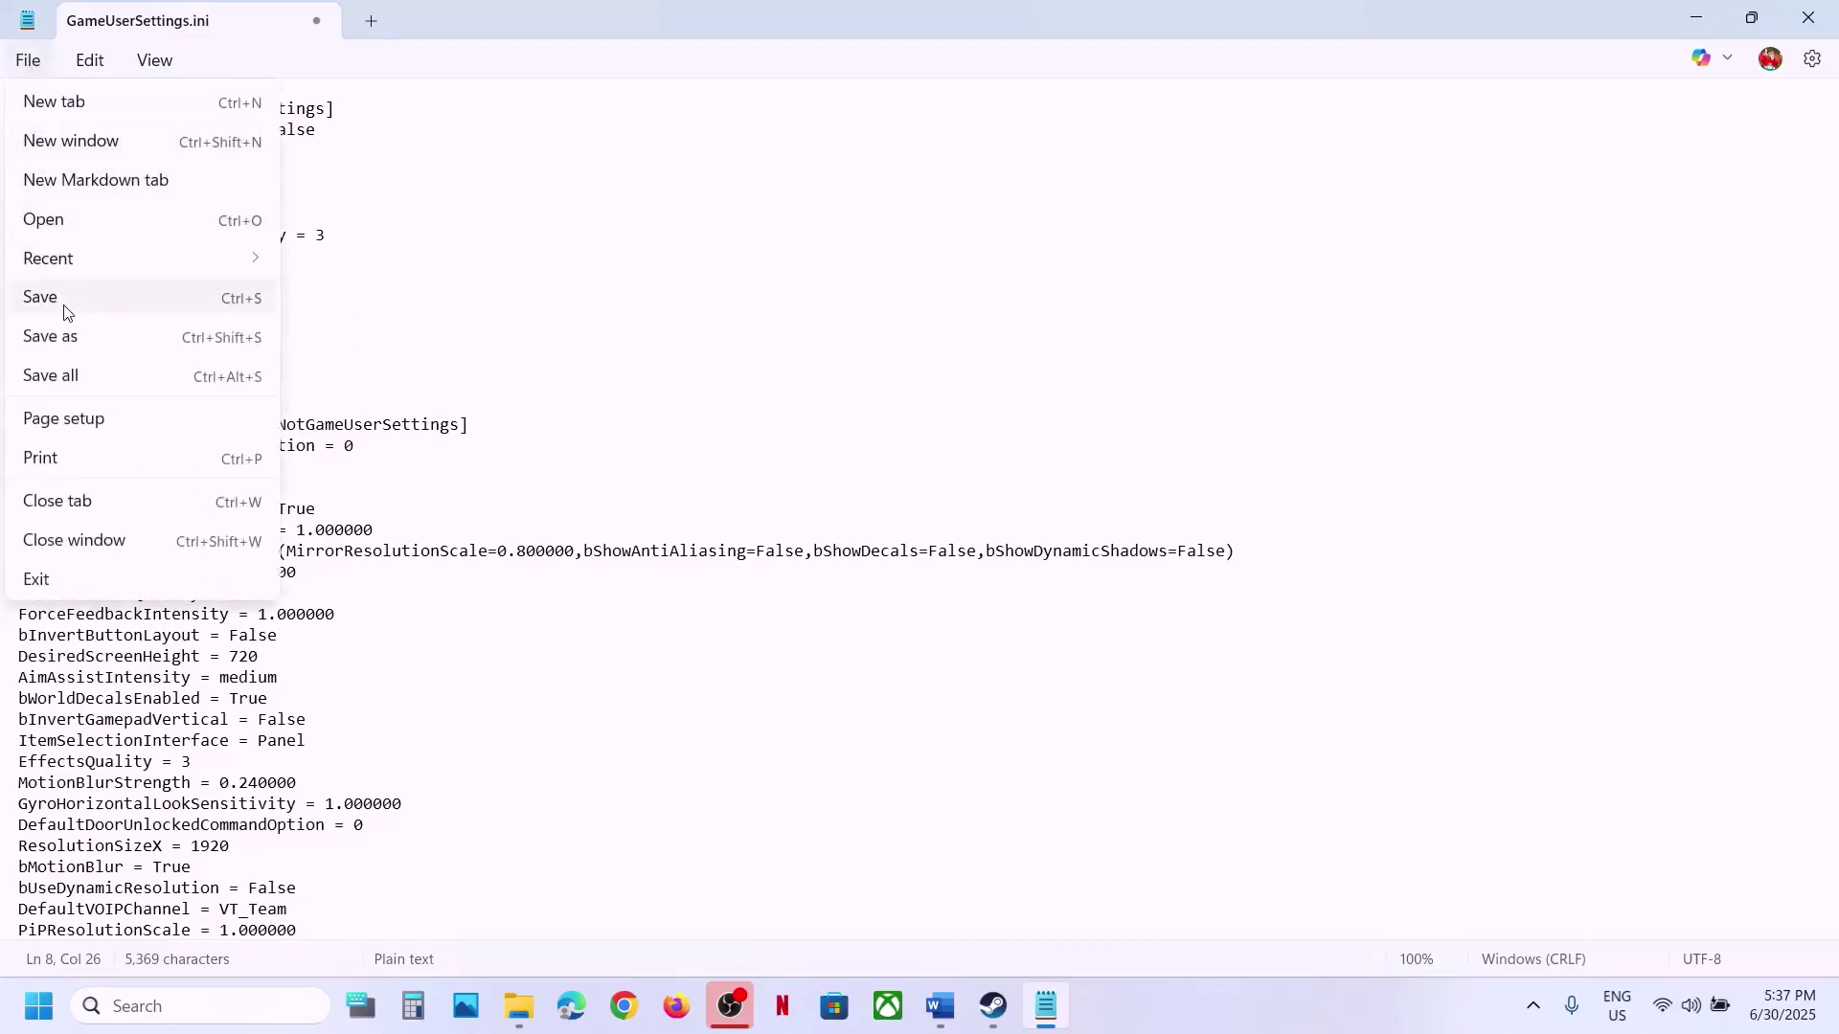
click(66, 313)
- Switch to the Word document and highlight the "DlssQualitySetting=0" line in Step 6
key(alt+Tab)
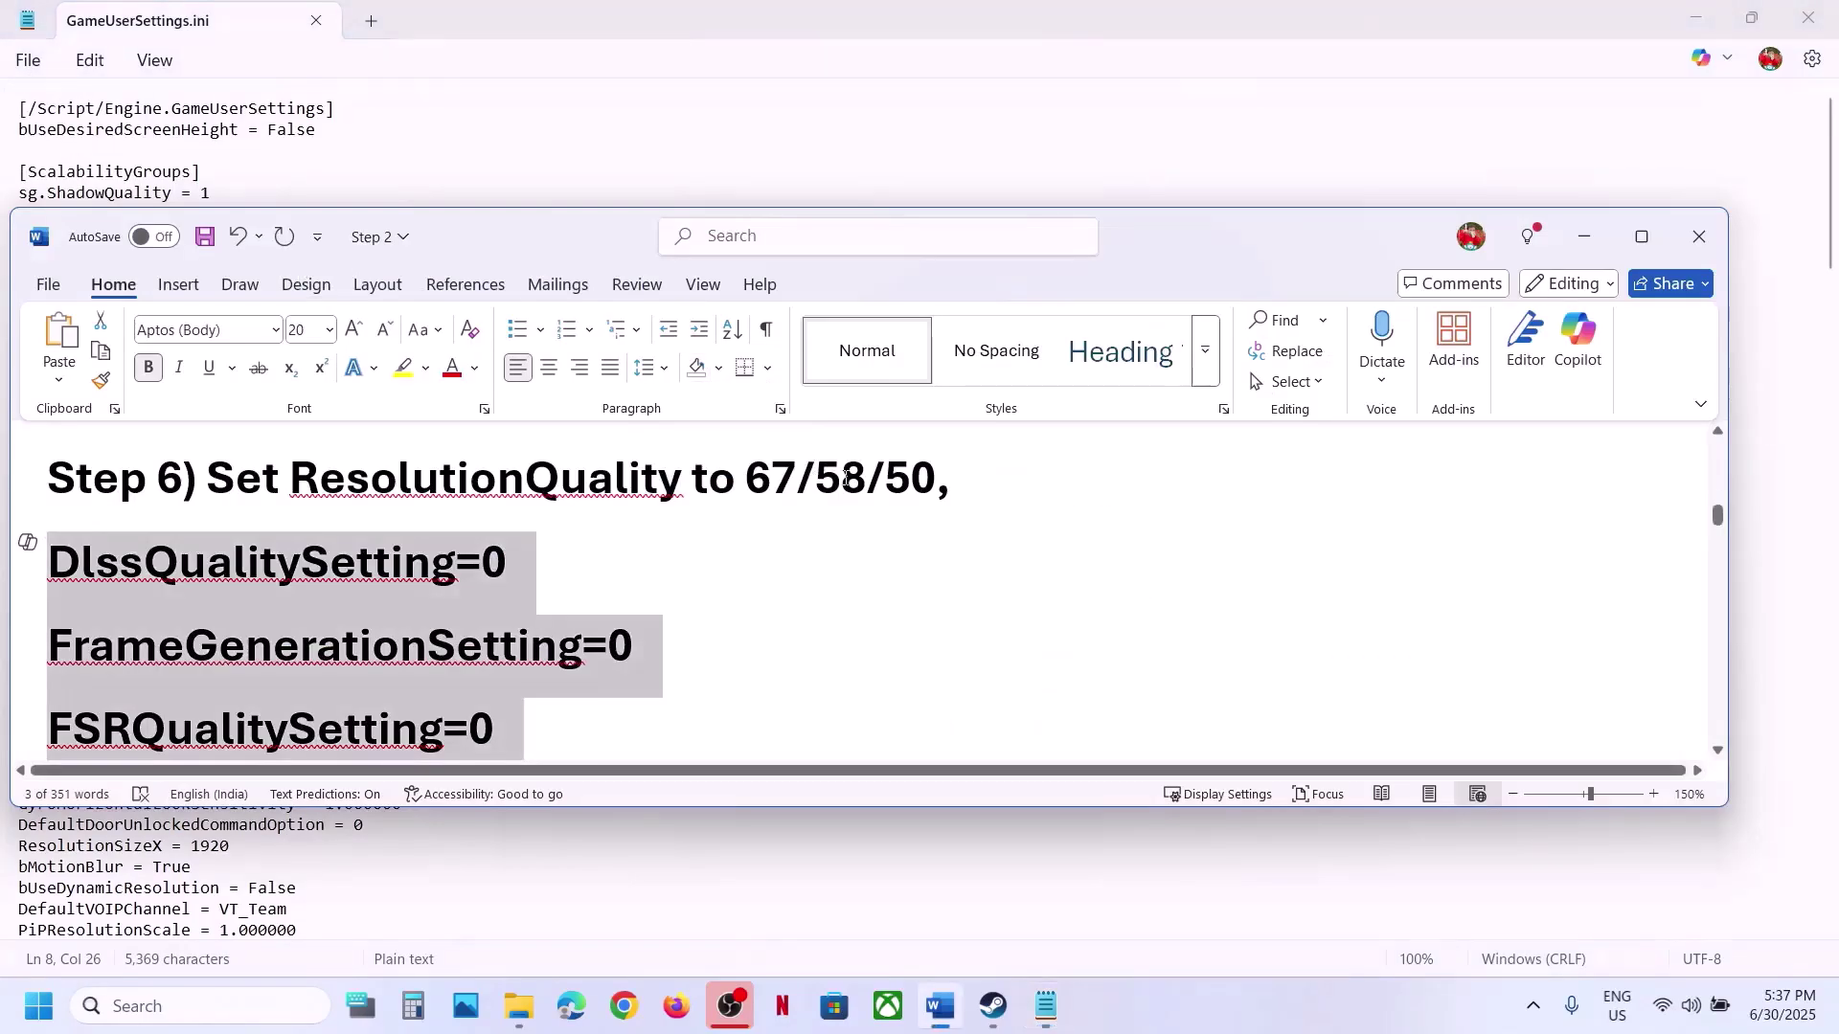
click(546, 569)
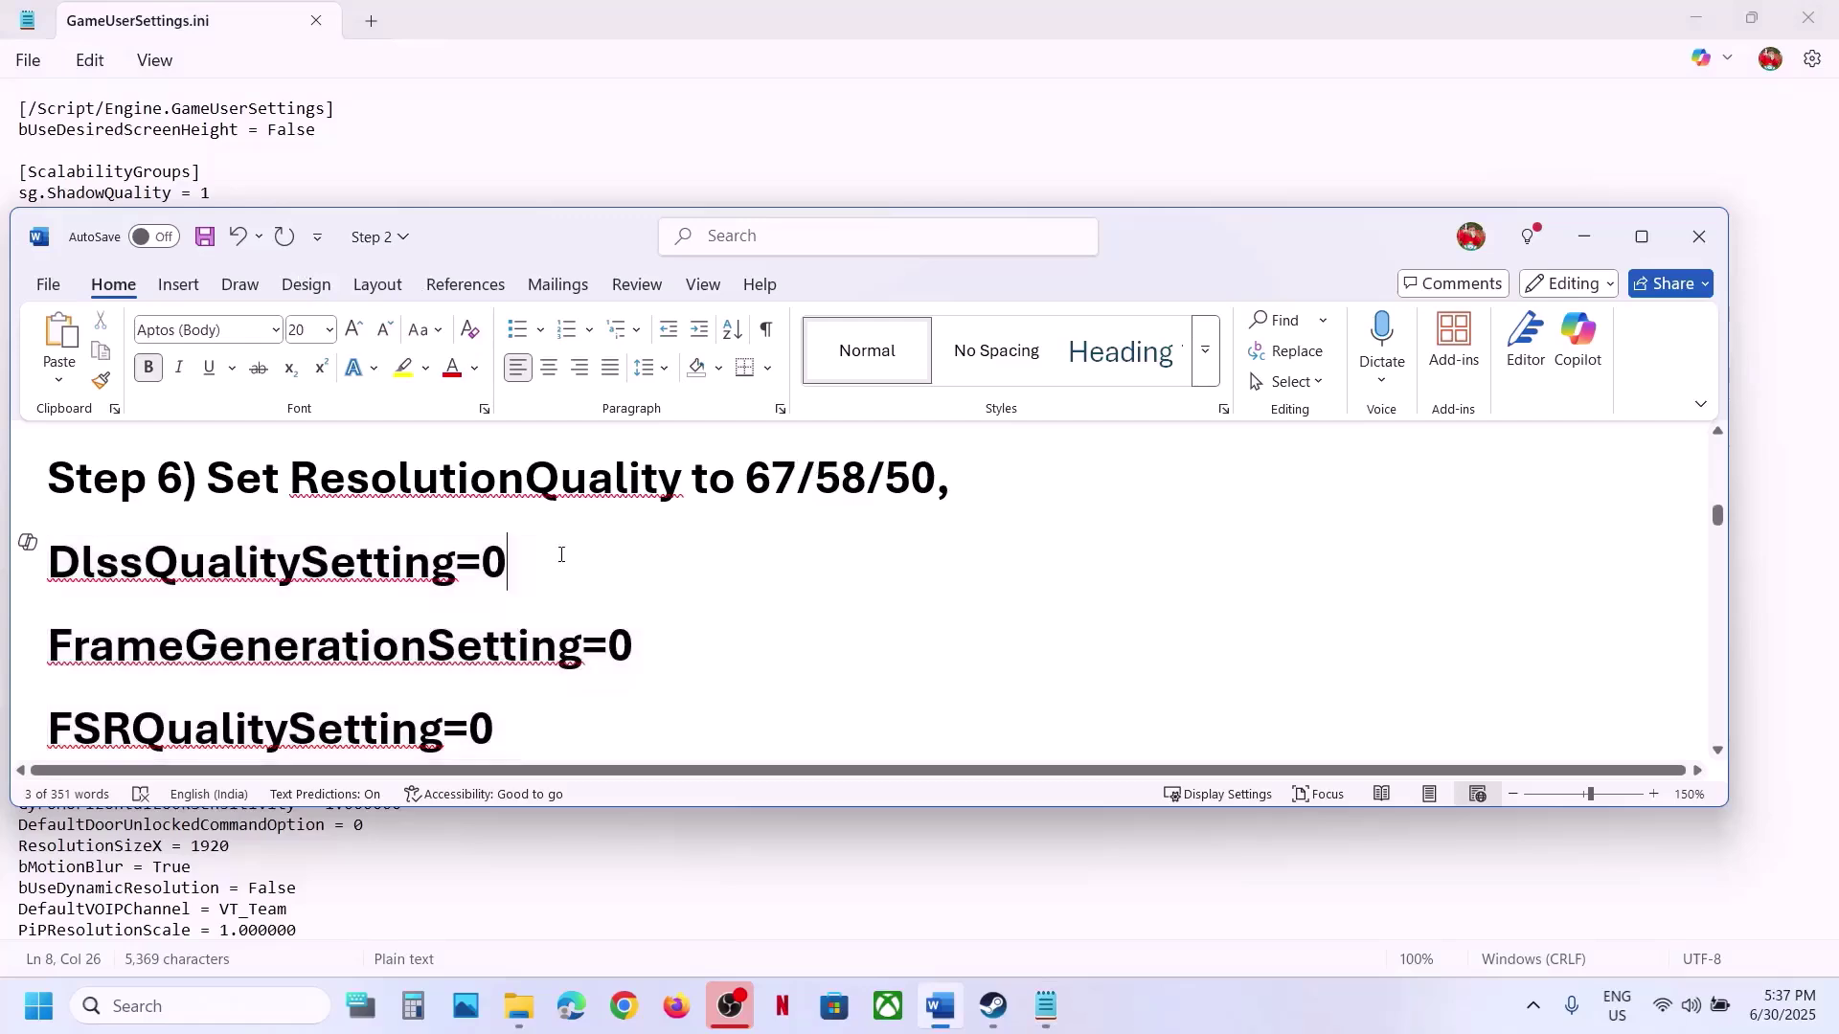
drag(350, 568, 508, 571)
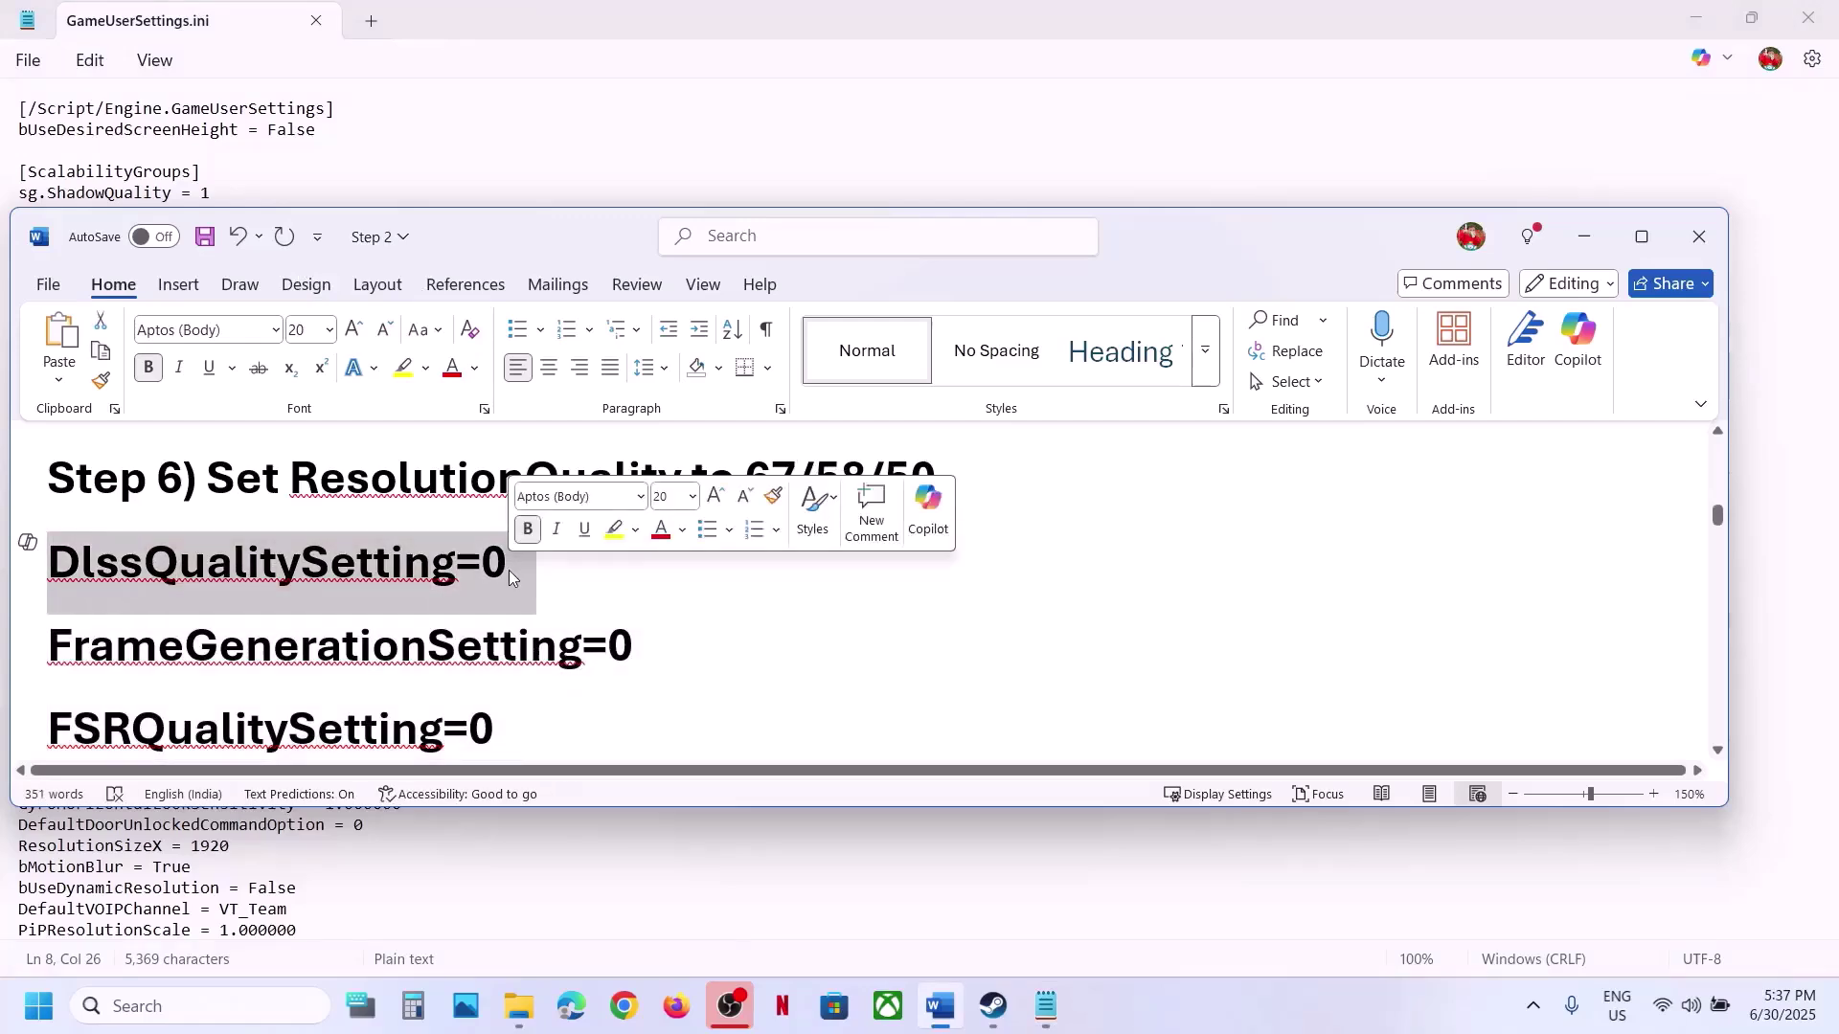
- Switch to GameUserSettings.ini in Notepad and find the DlssQualitySetting line by searching for "dlss"
click(607, 158)
key(ctrl+f)
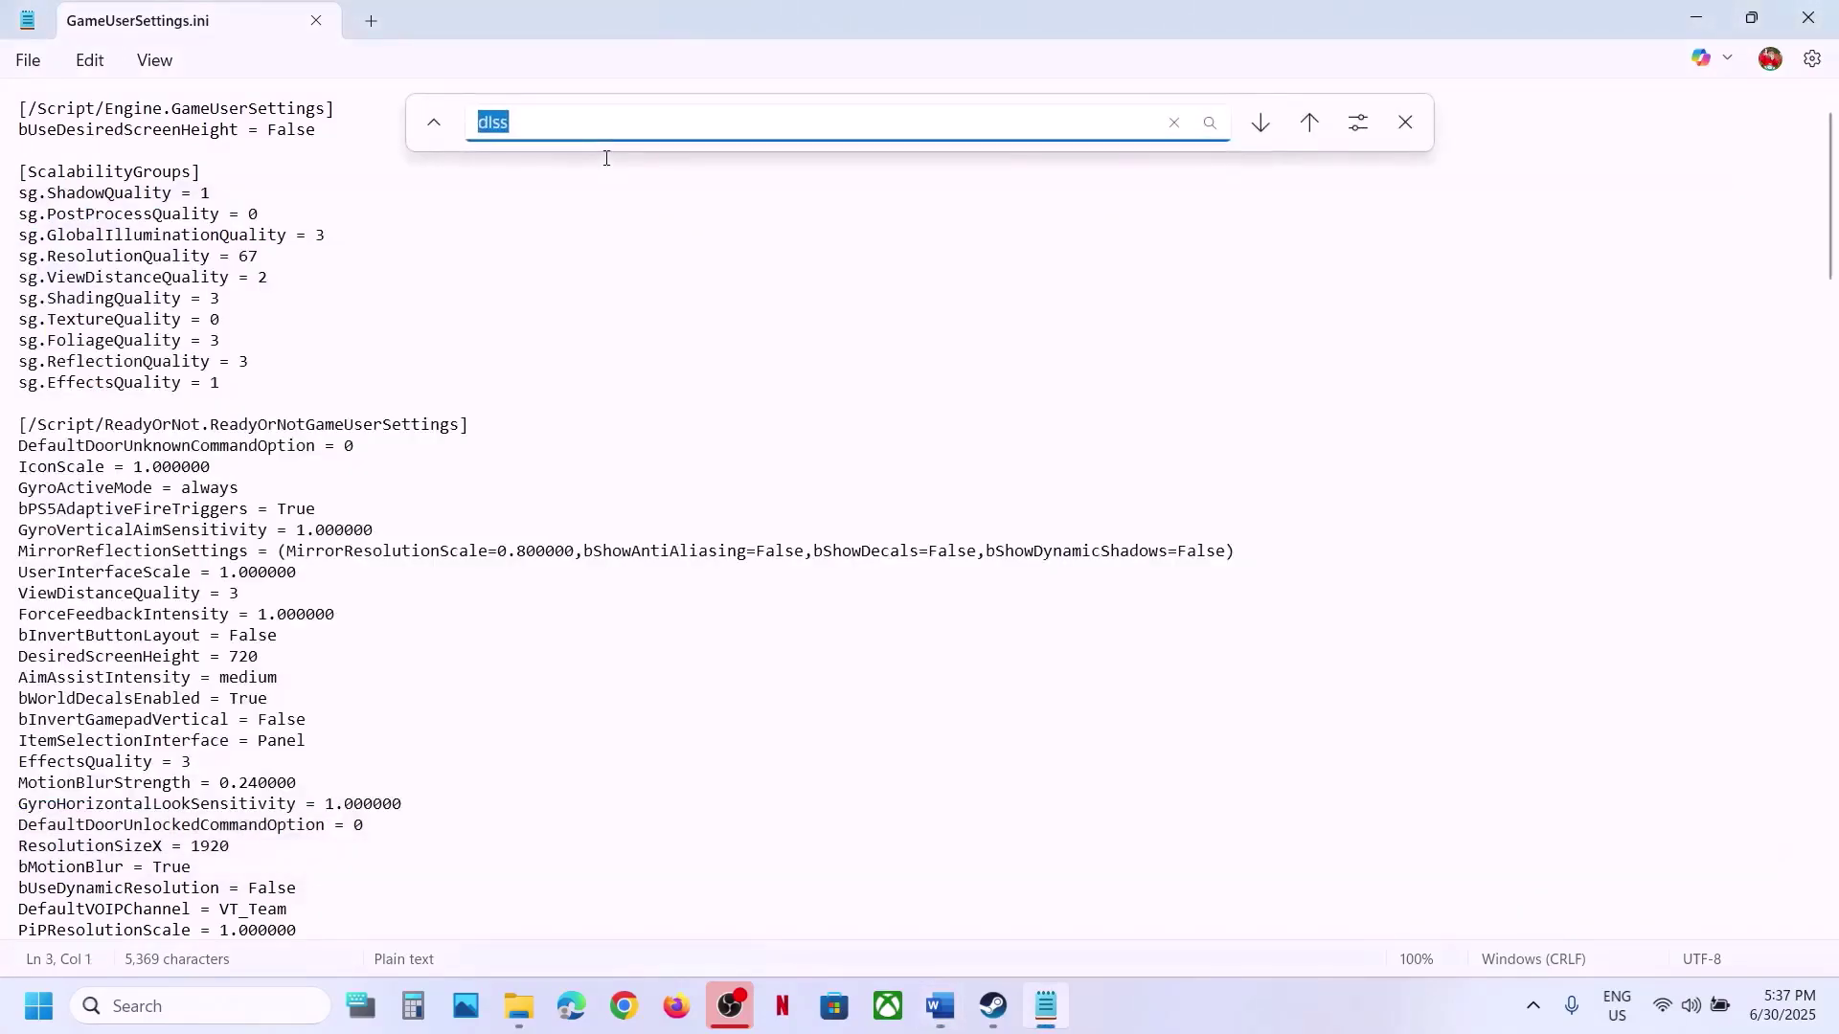
key(Return)
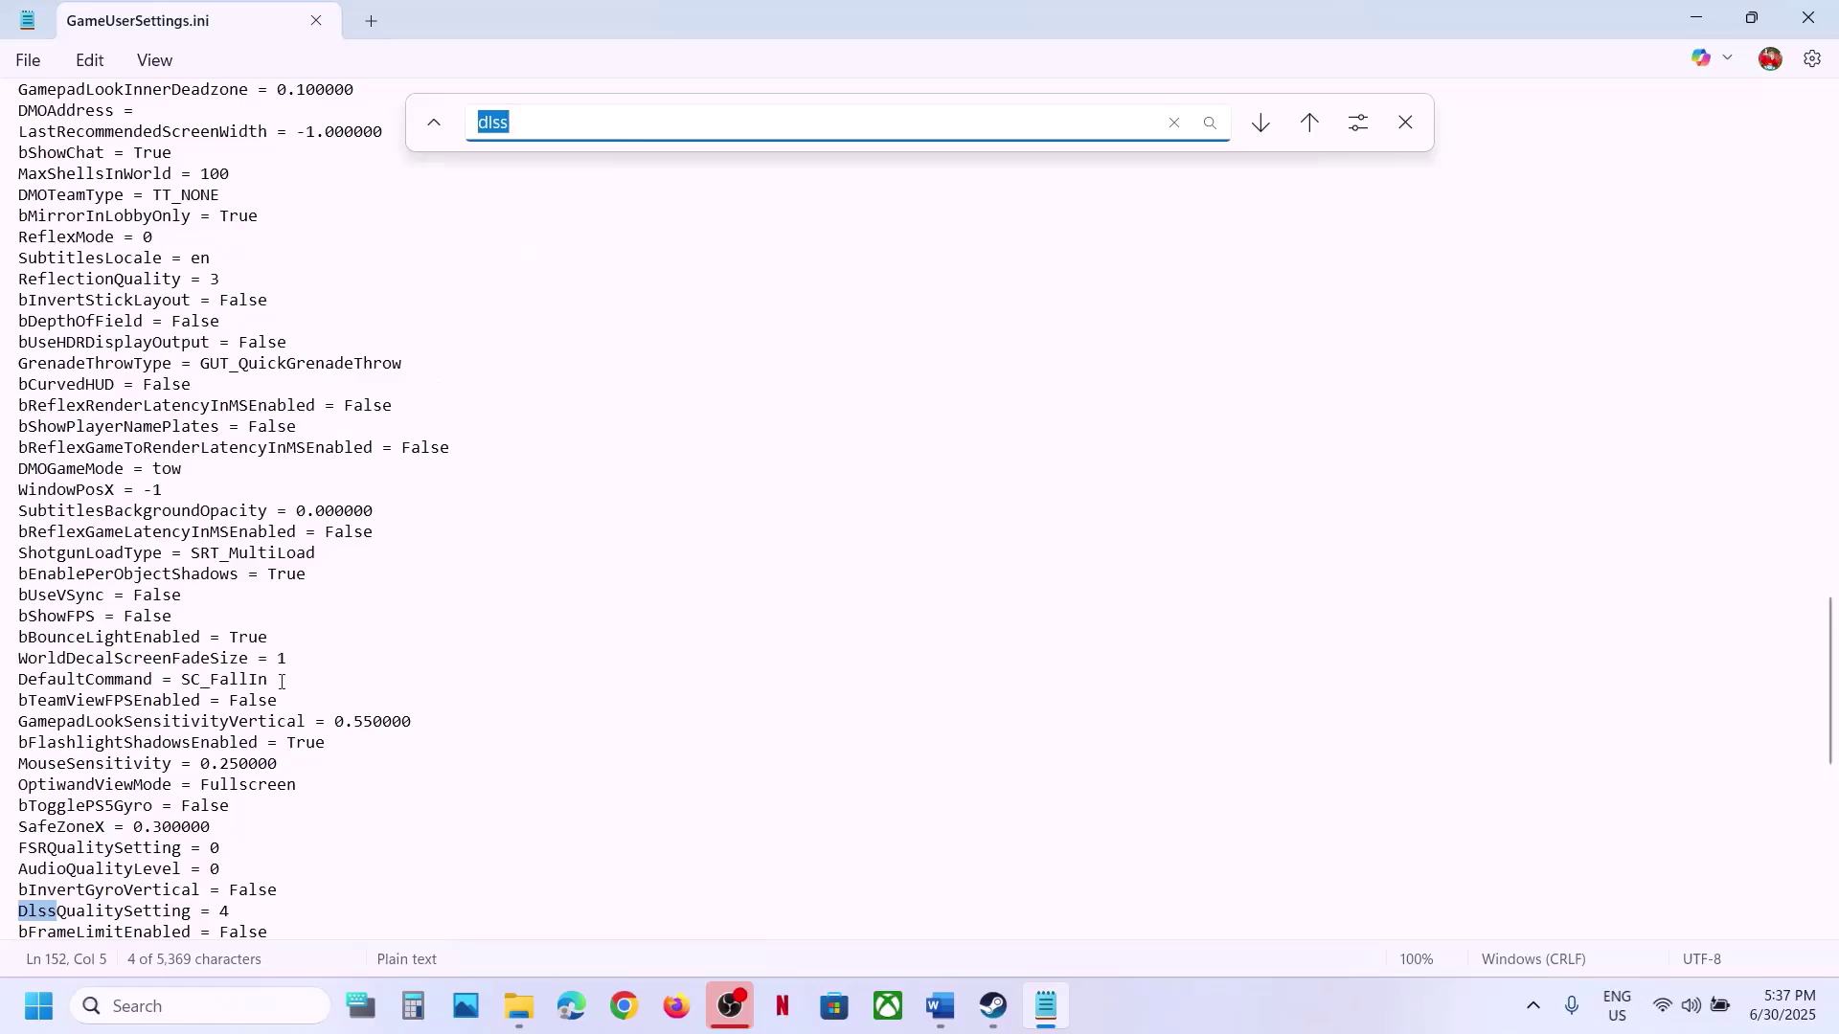
scroll(283, 681, down, 6)
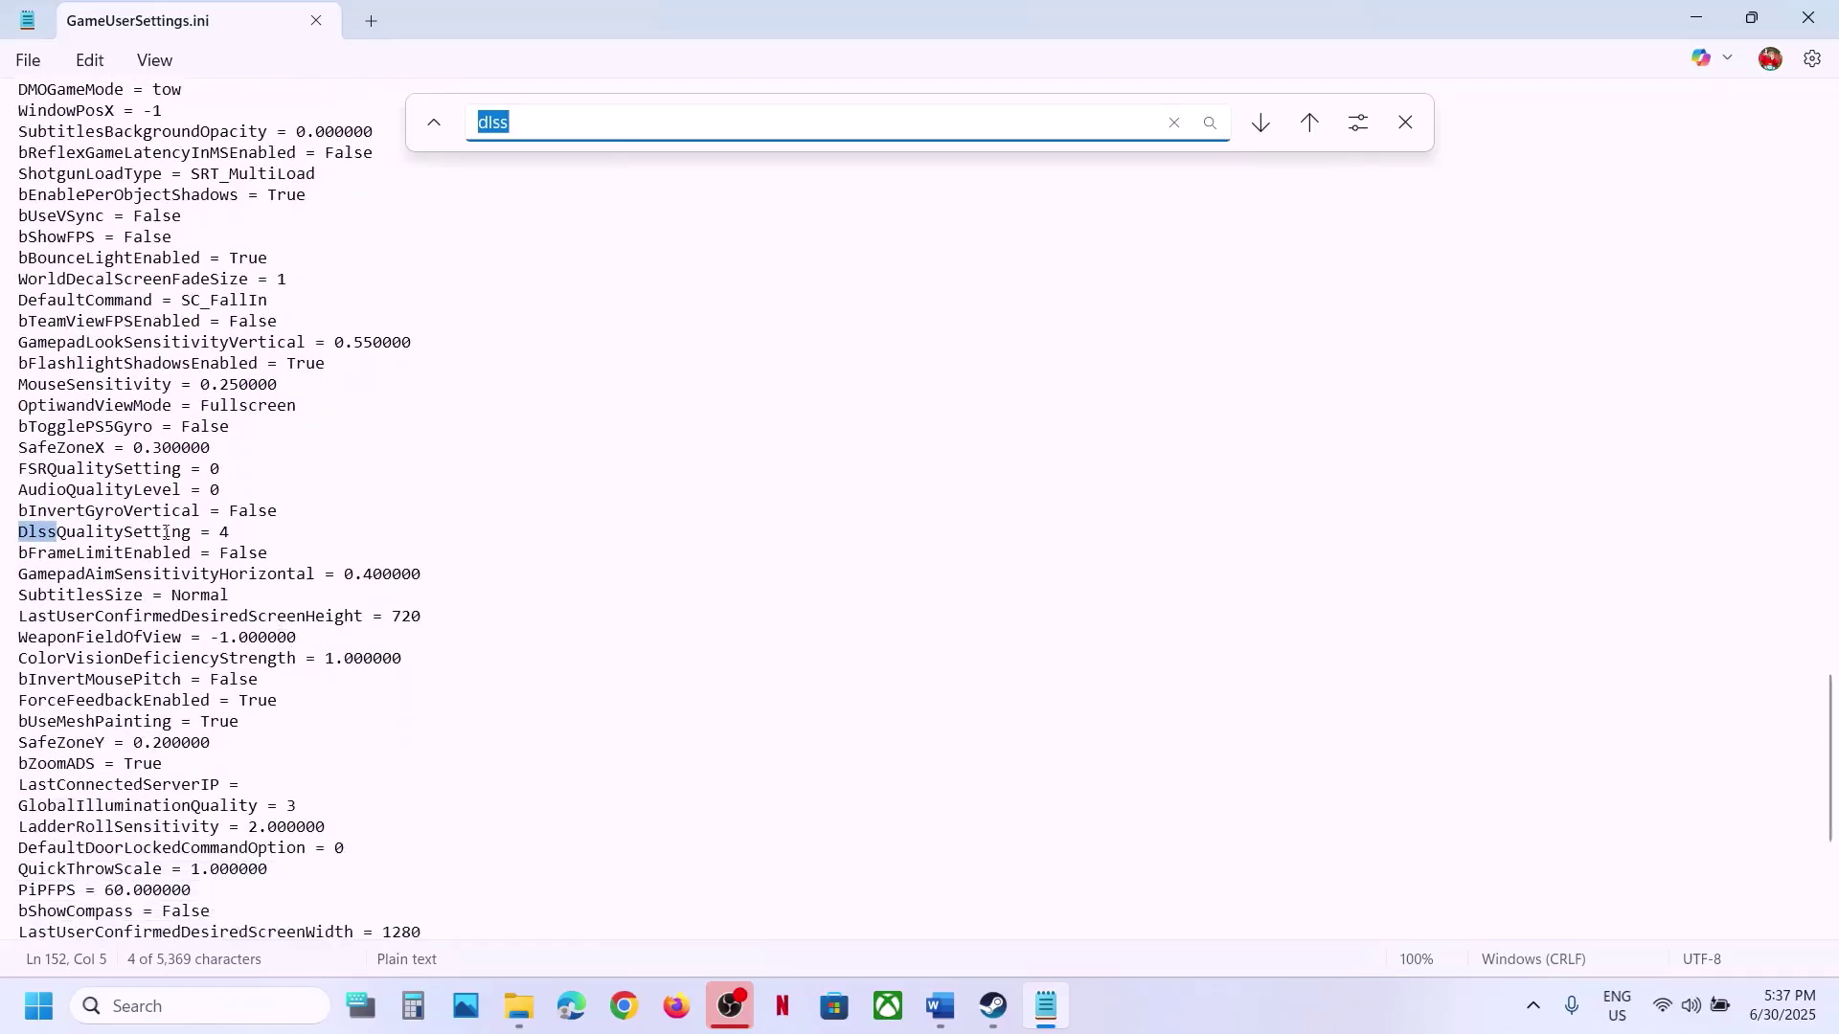
click(238, 535)
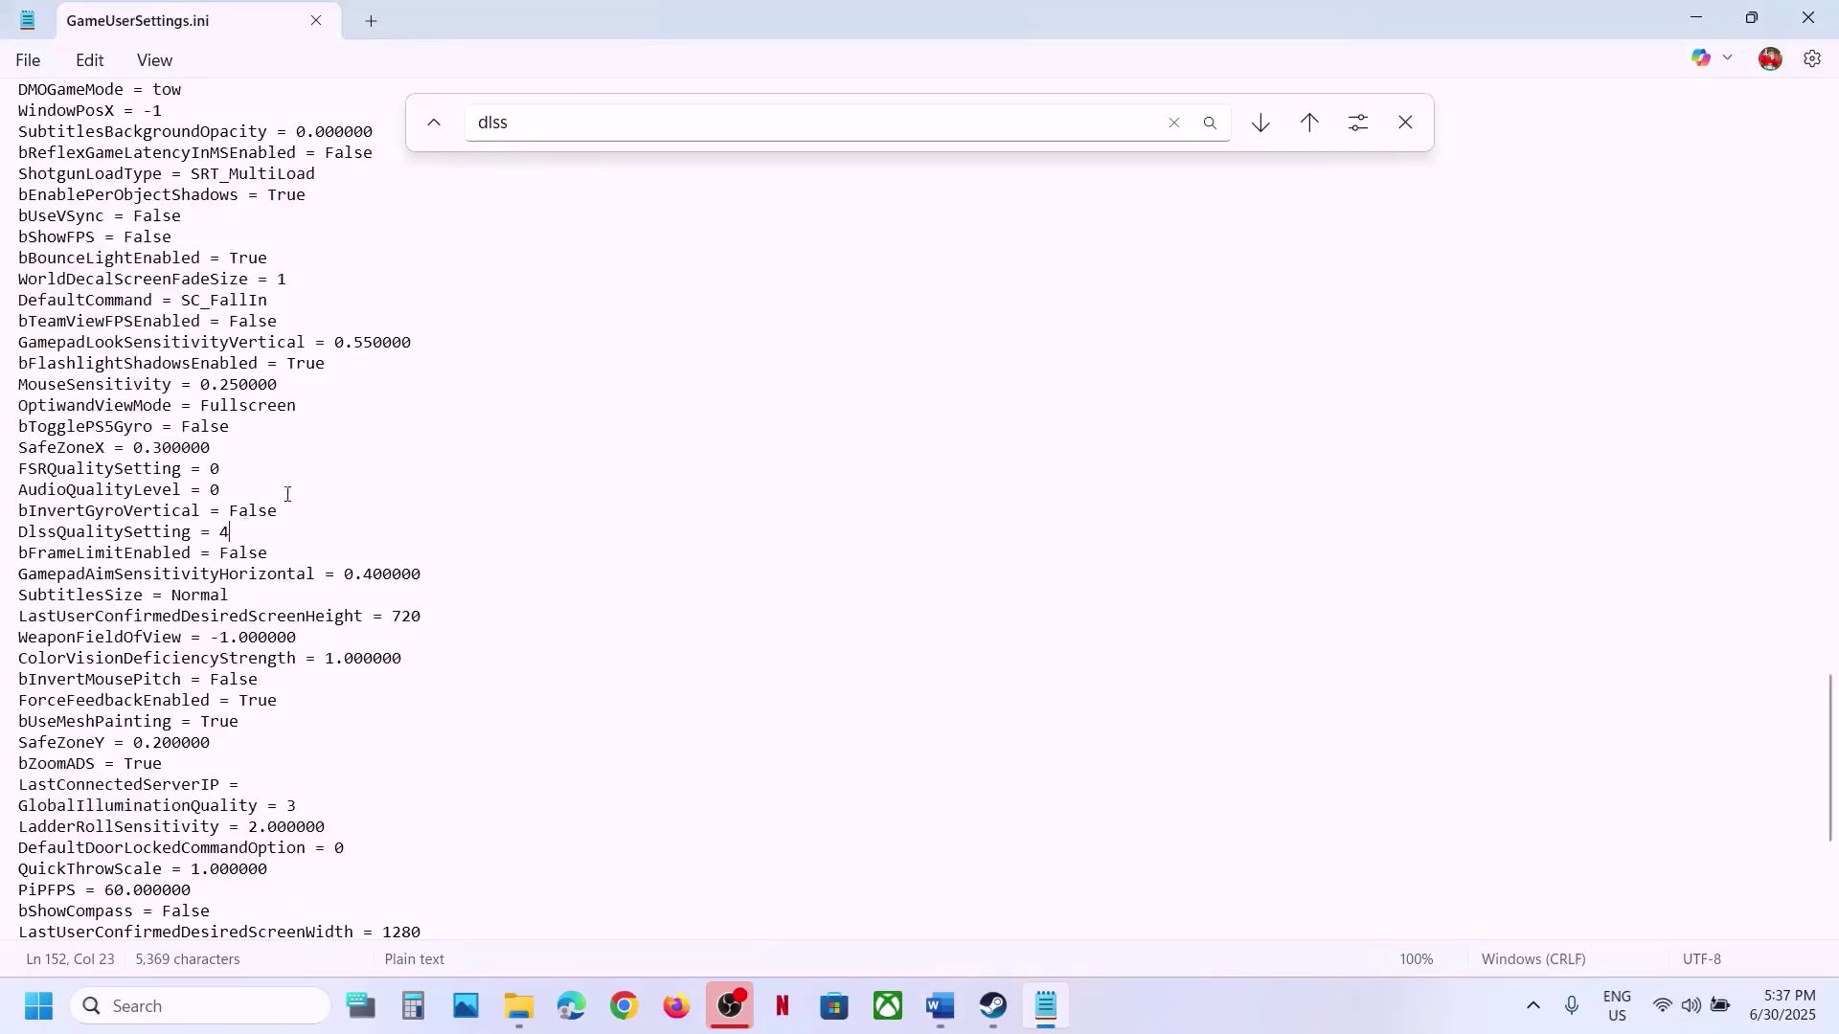
- Recheck the DLSS line of Step 6 in Word, set DlssQualitySetting to 0 in GameUserSettings.ini, and save the file
key(alt+Tab)
drag(375, 634, 447, 586)
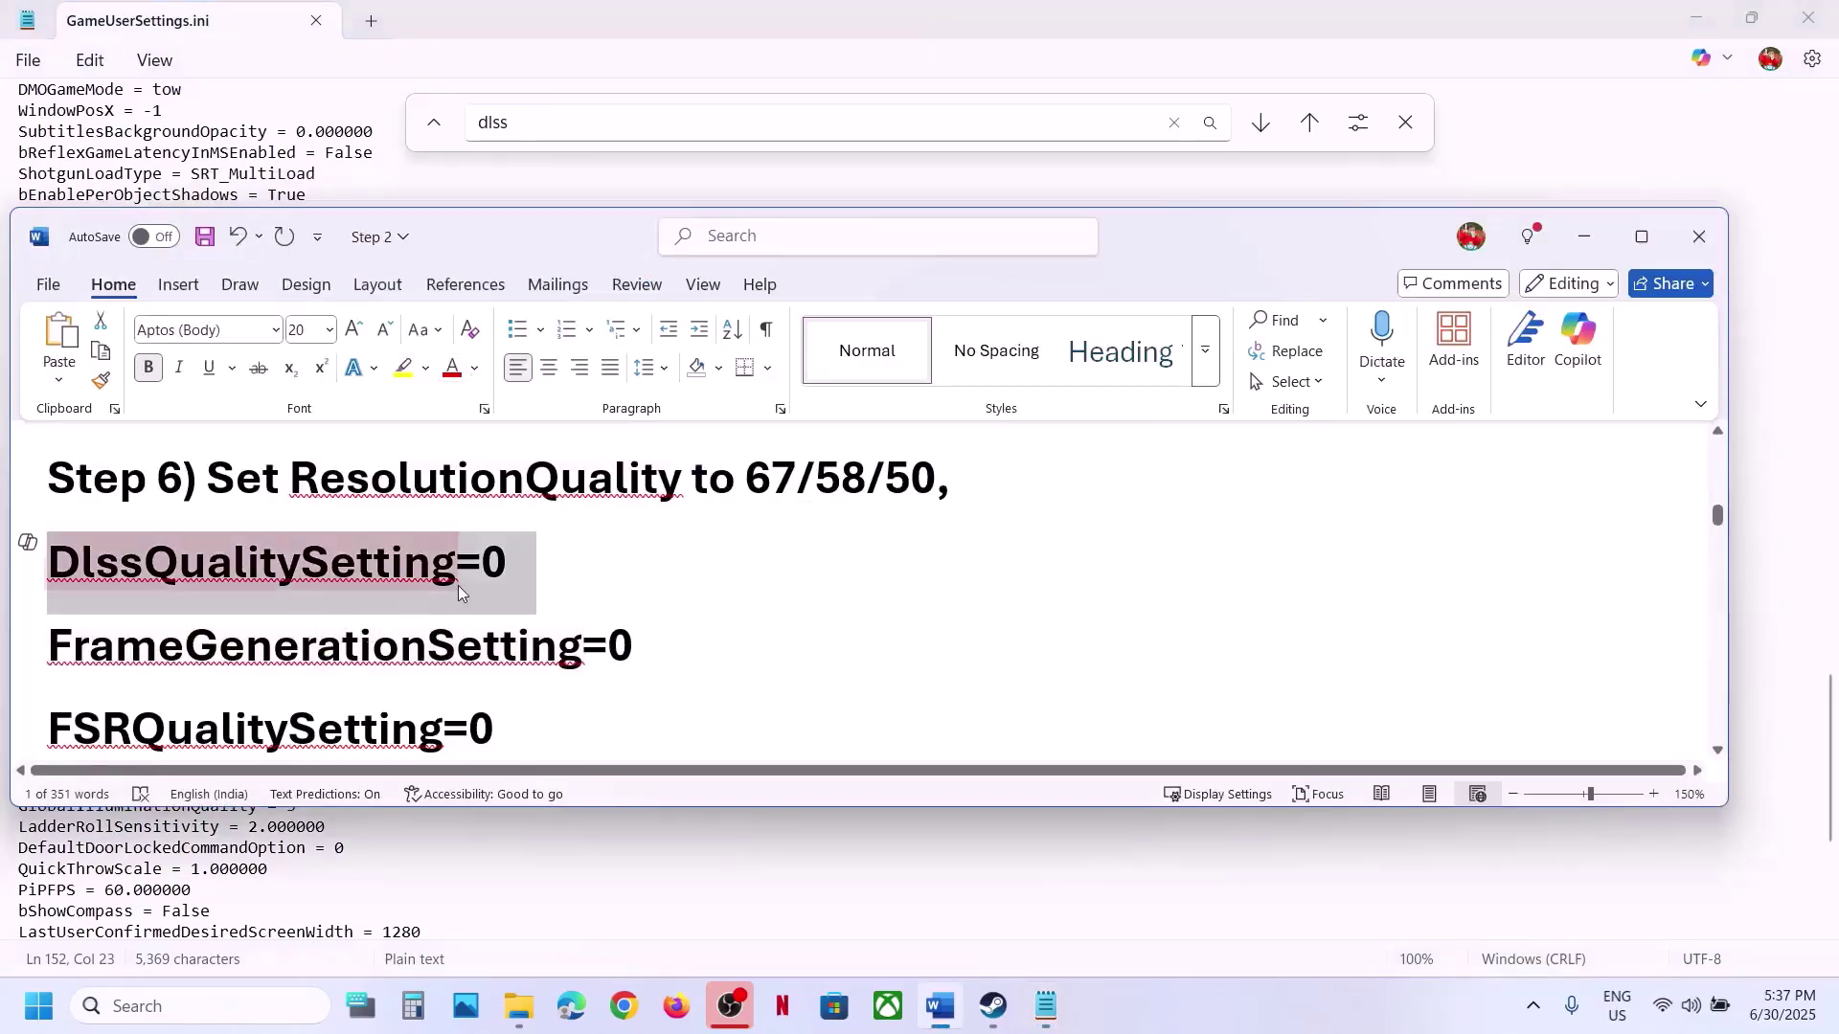
key(alt+Tab)
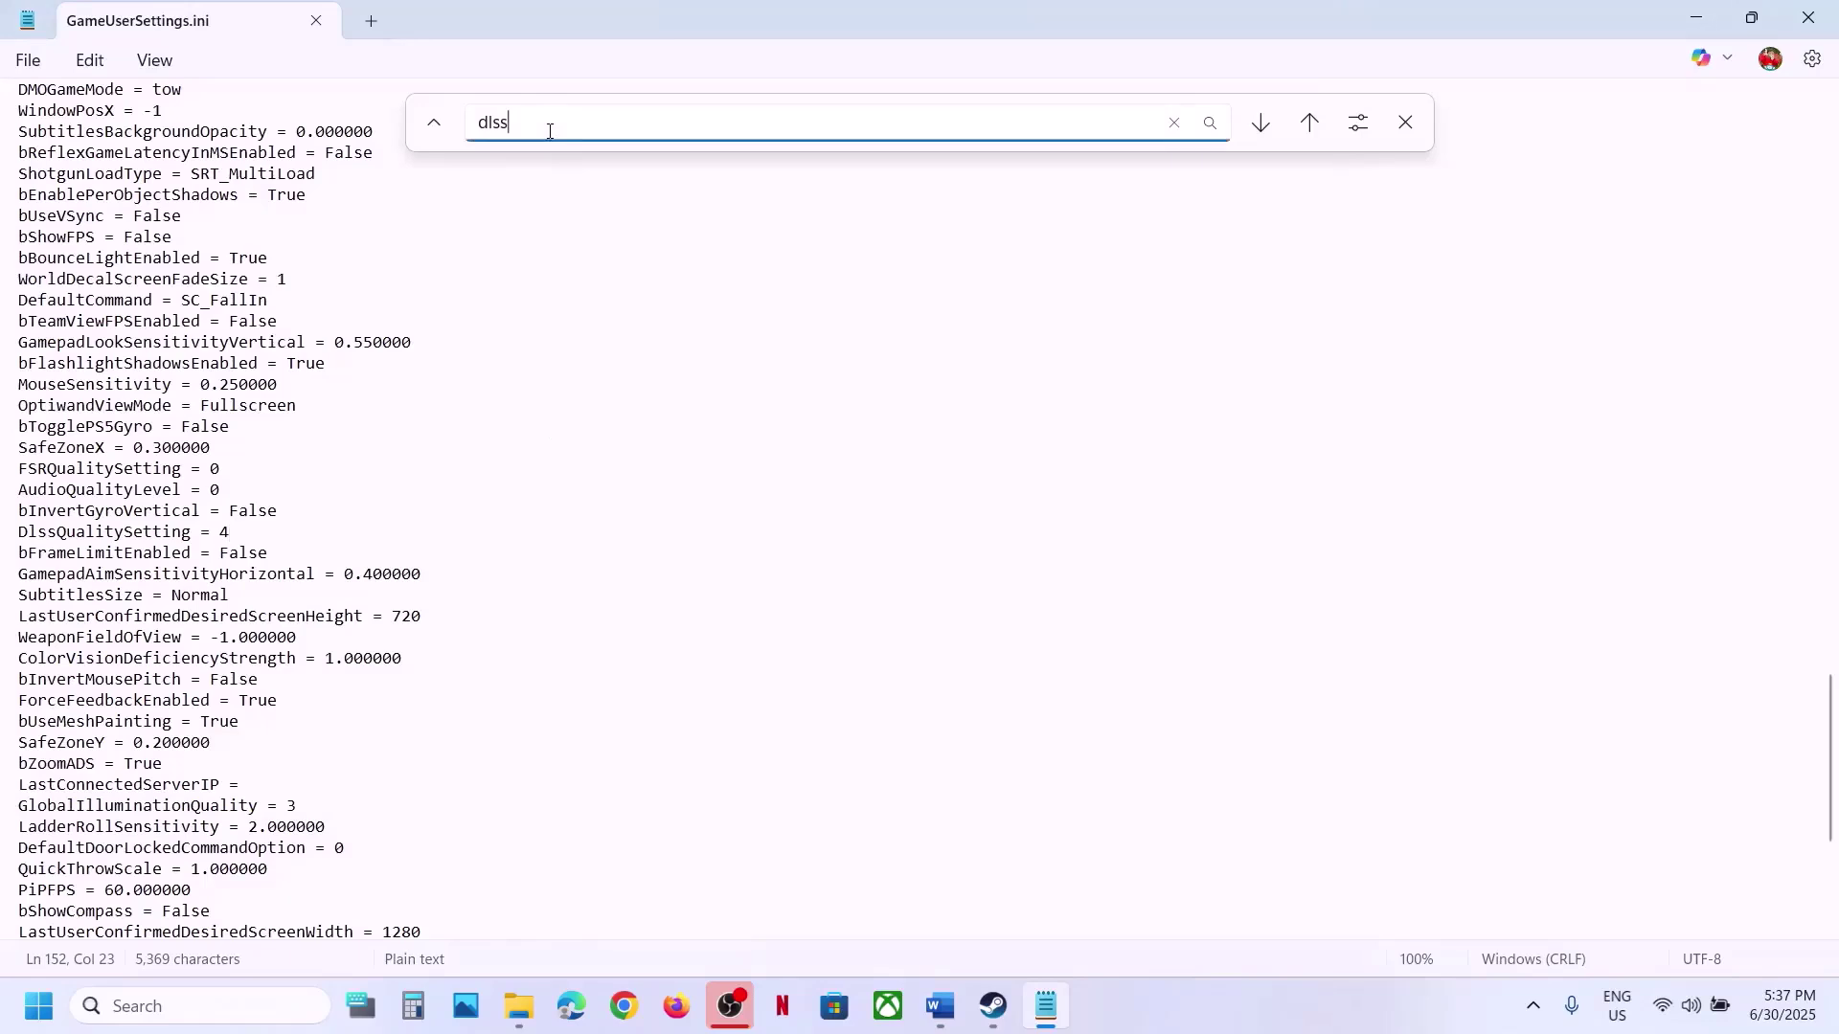
key(Return)
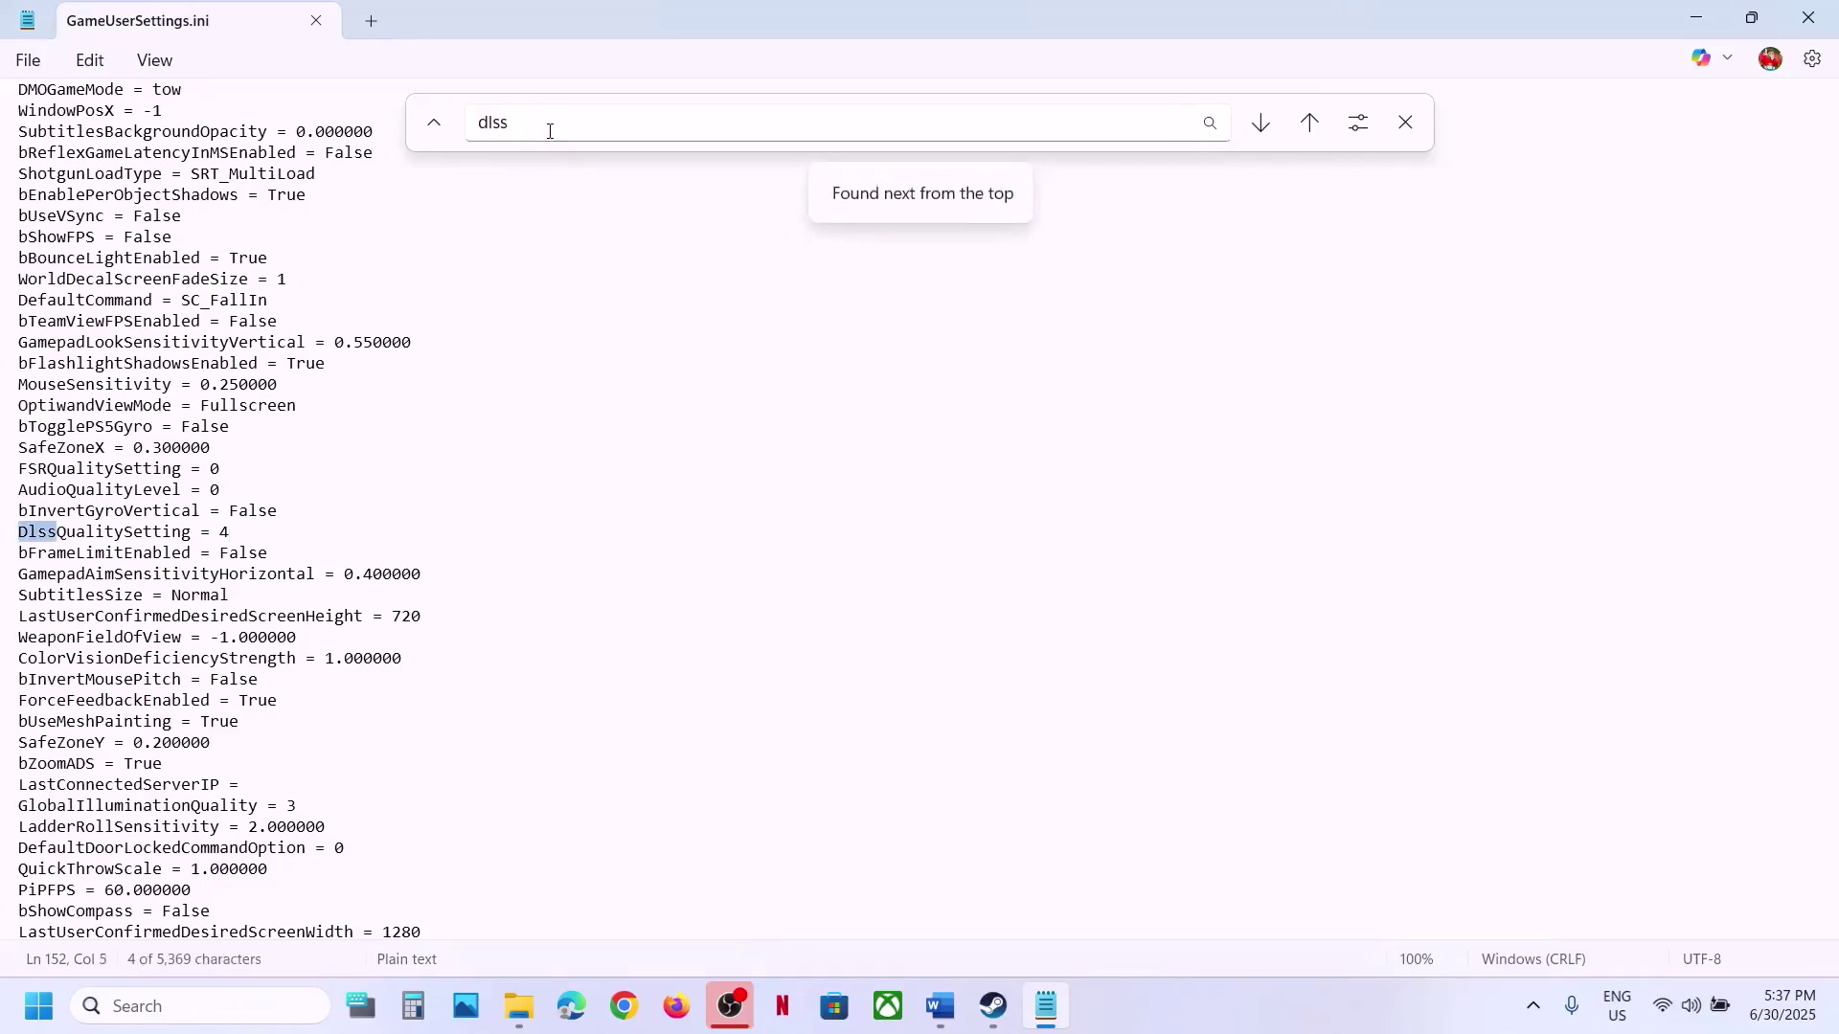
click(549, 131)
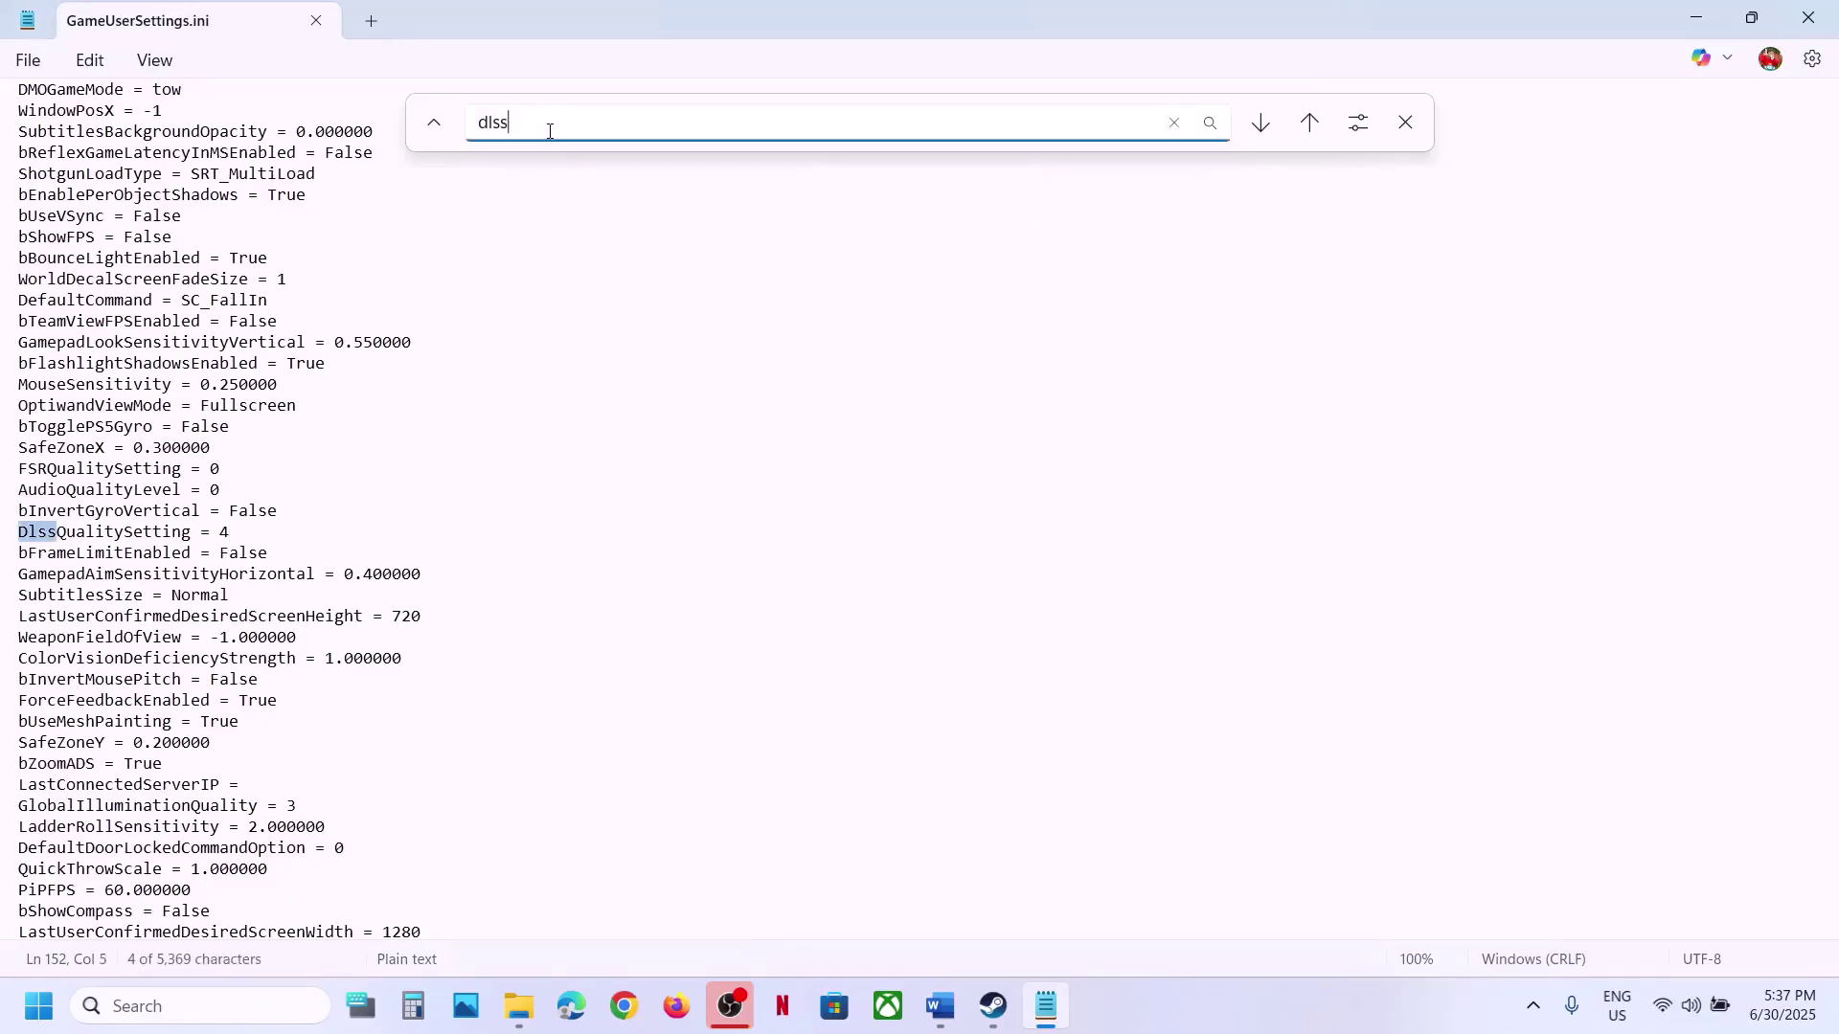
click(249, 532)
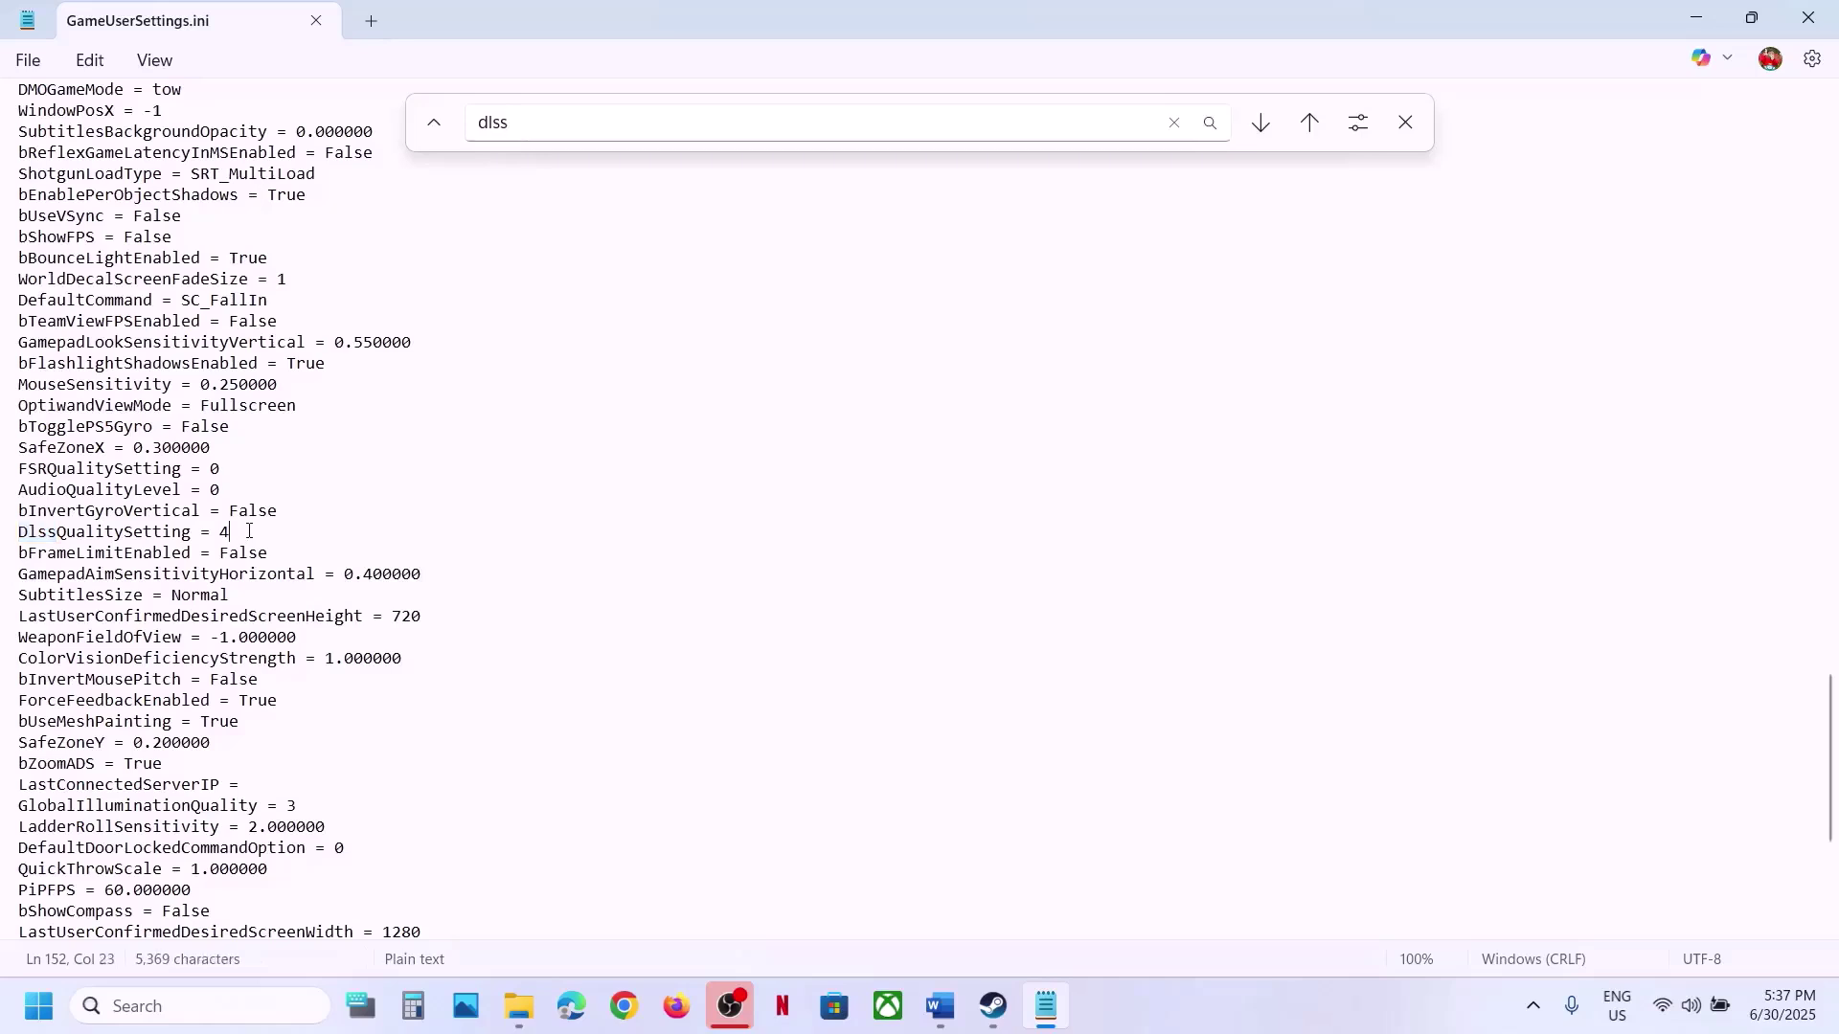
text(0)
click(27, 59)
click(61, 294)
- Check the FrameGenerationSetting line in Word and locate that setting in GameUserSettings.ini by searching for "framegene"
key(alt+Tab)
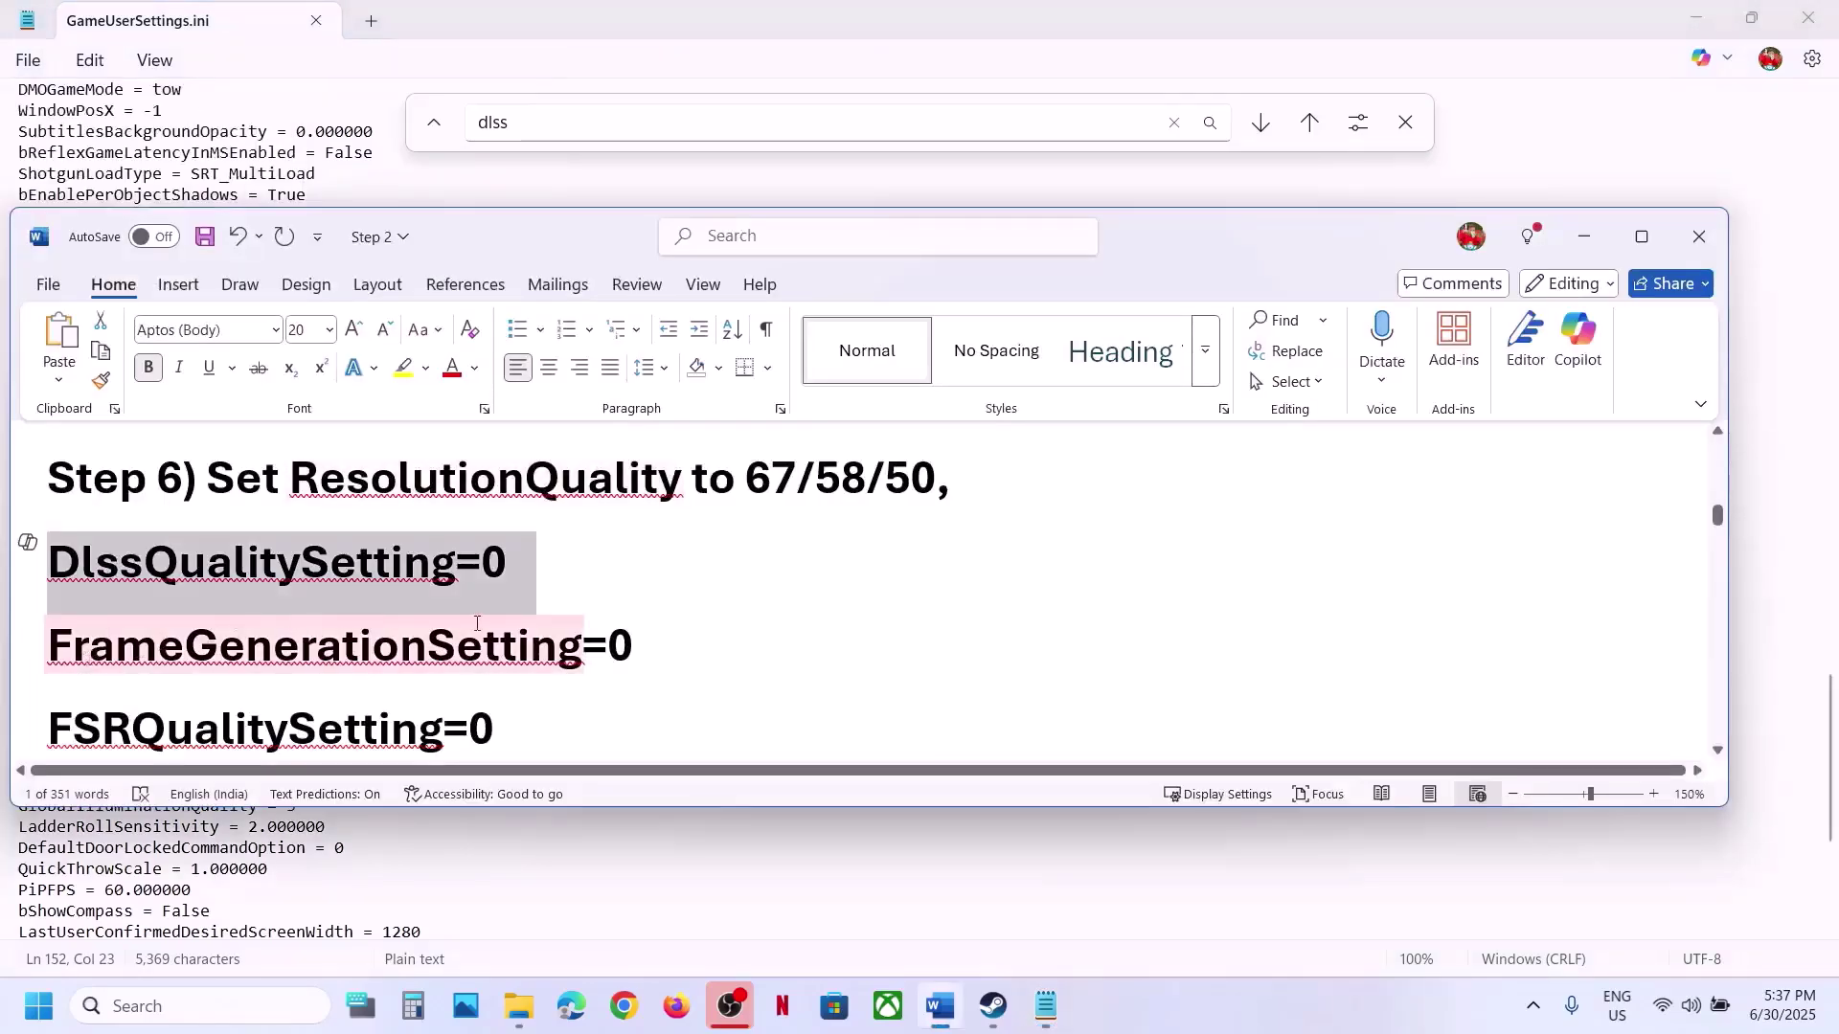
key(alt+Tab)
click(525, 125)
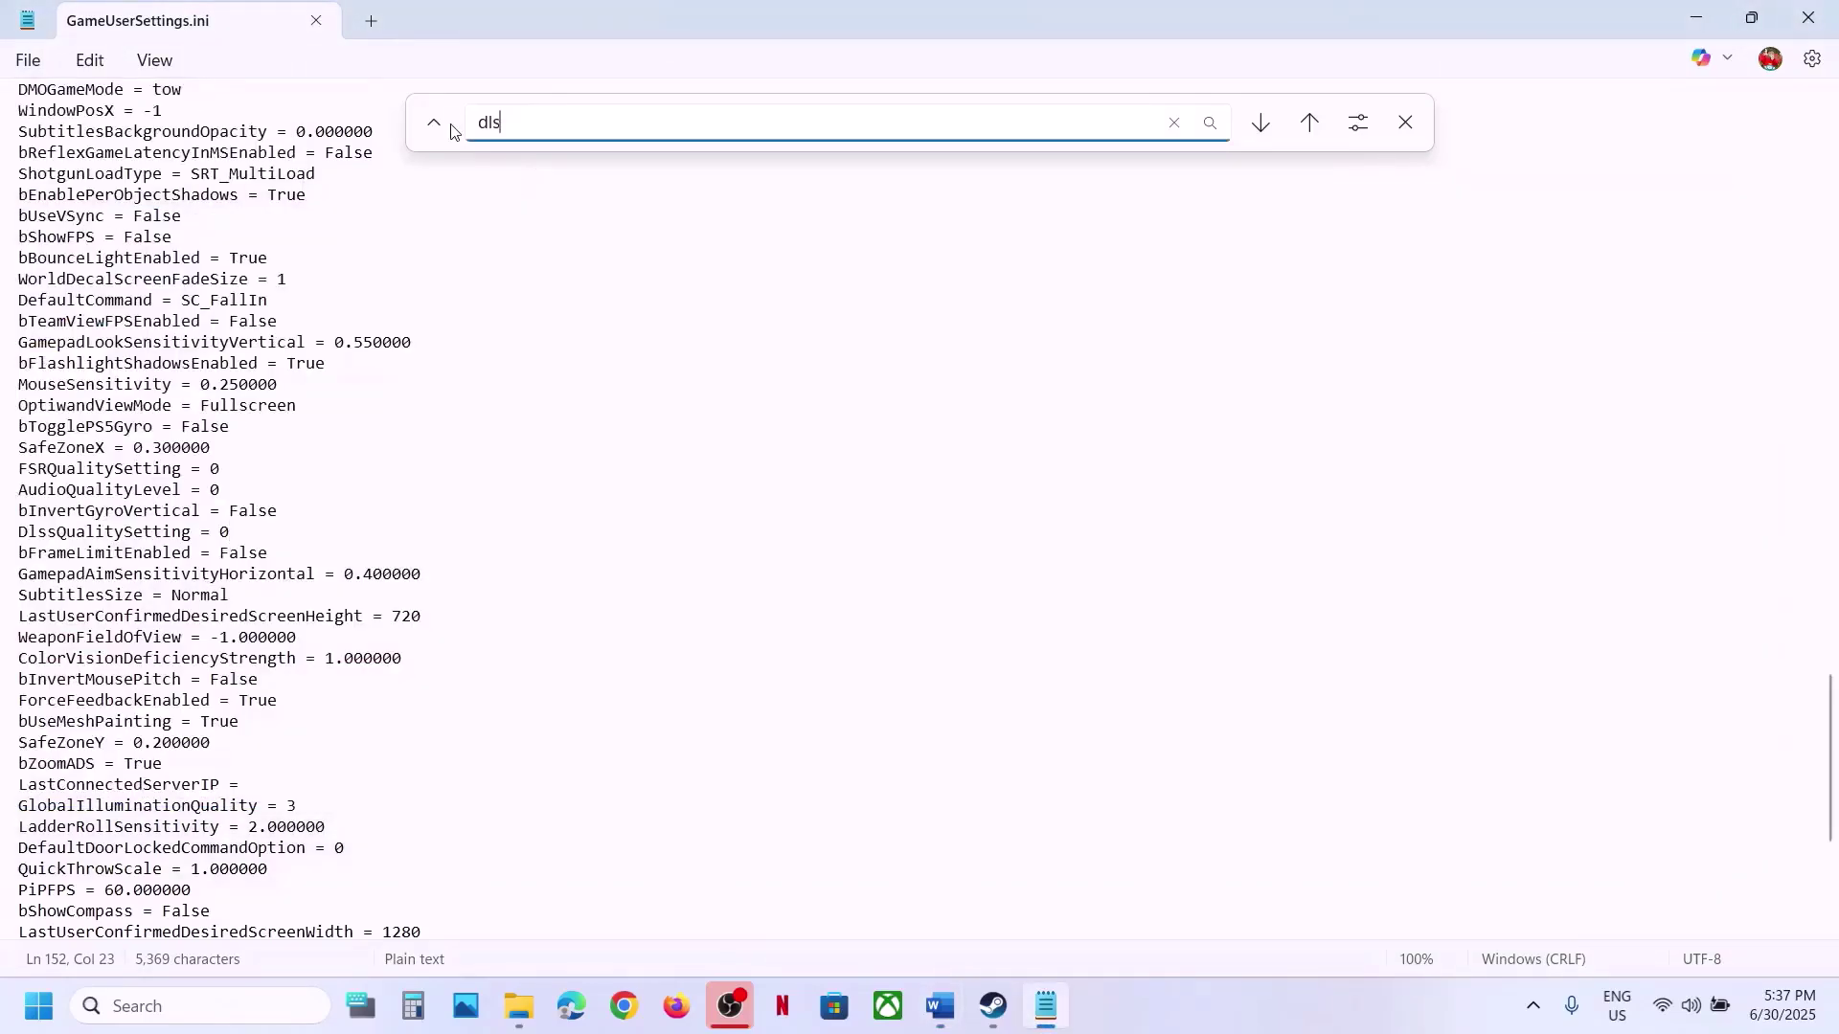
key(BackSpace)
key(BackSpace)
key(BackSpace)
text(fr)
key(Return)
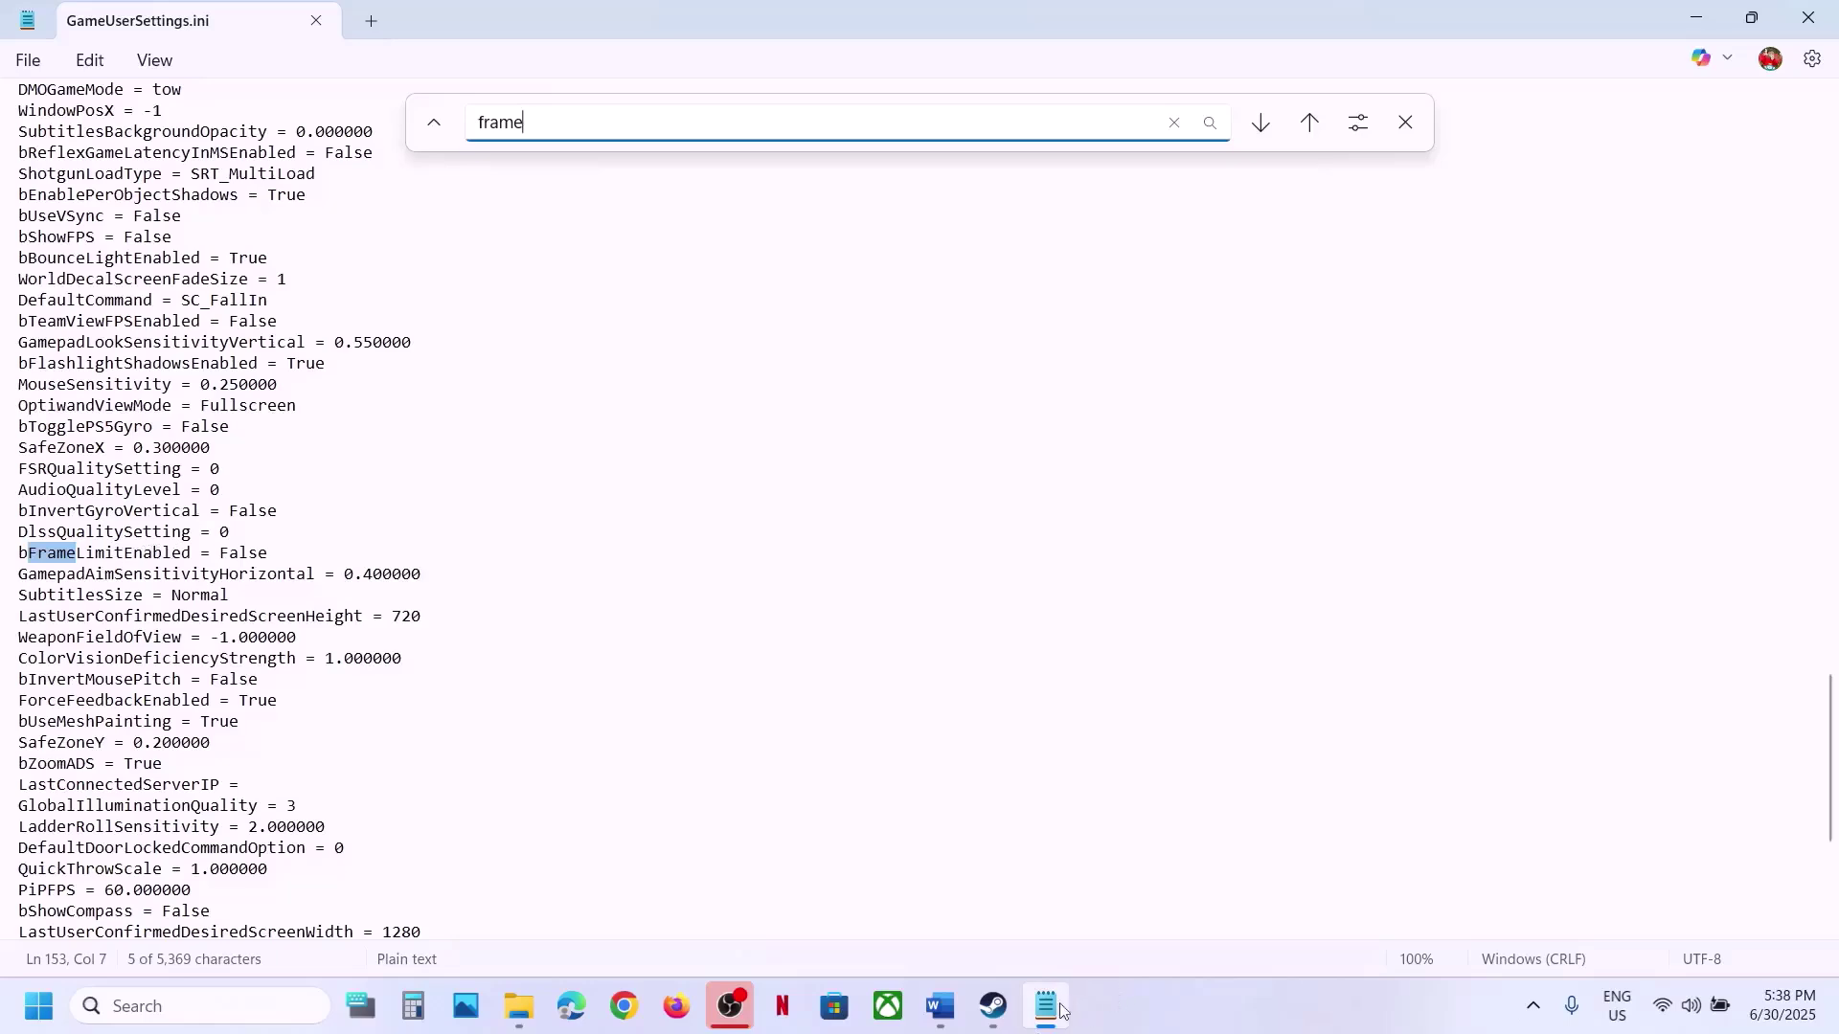
click(939, 1021)
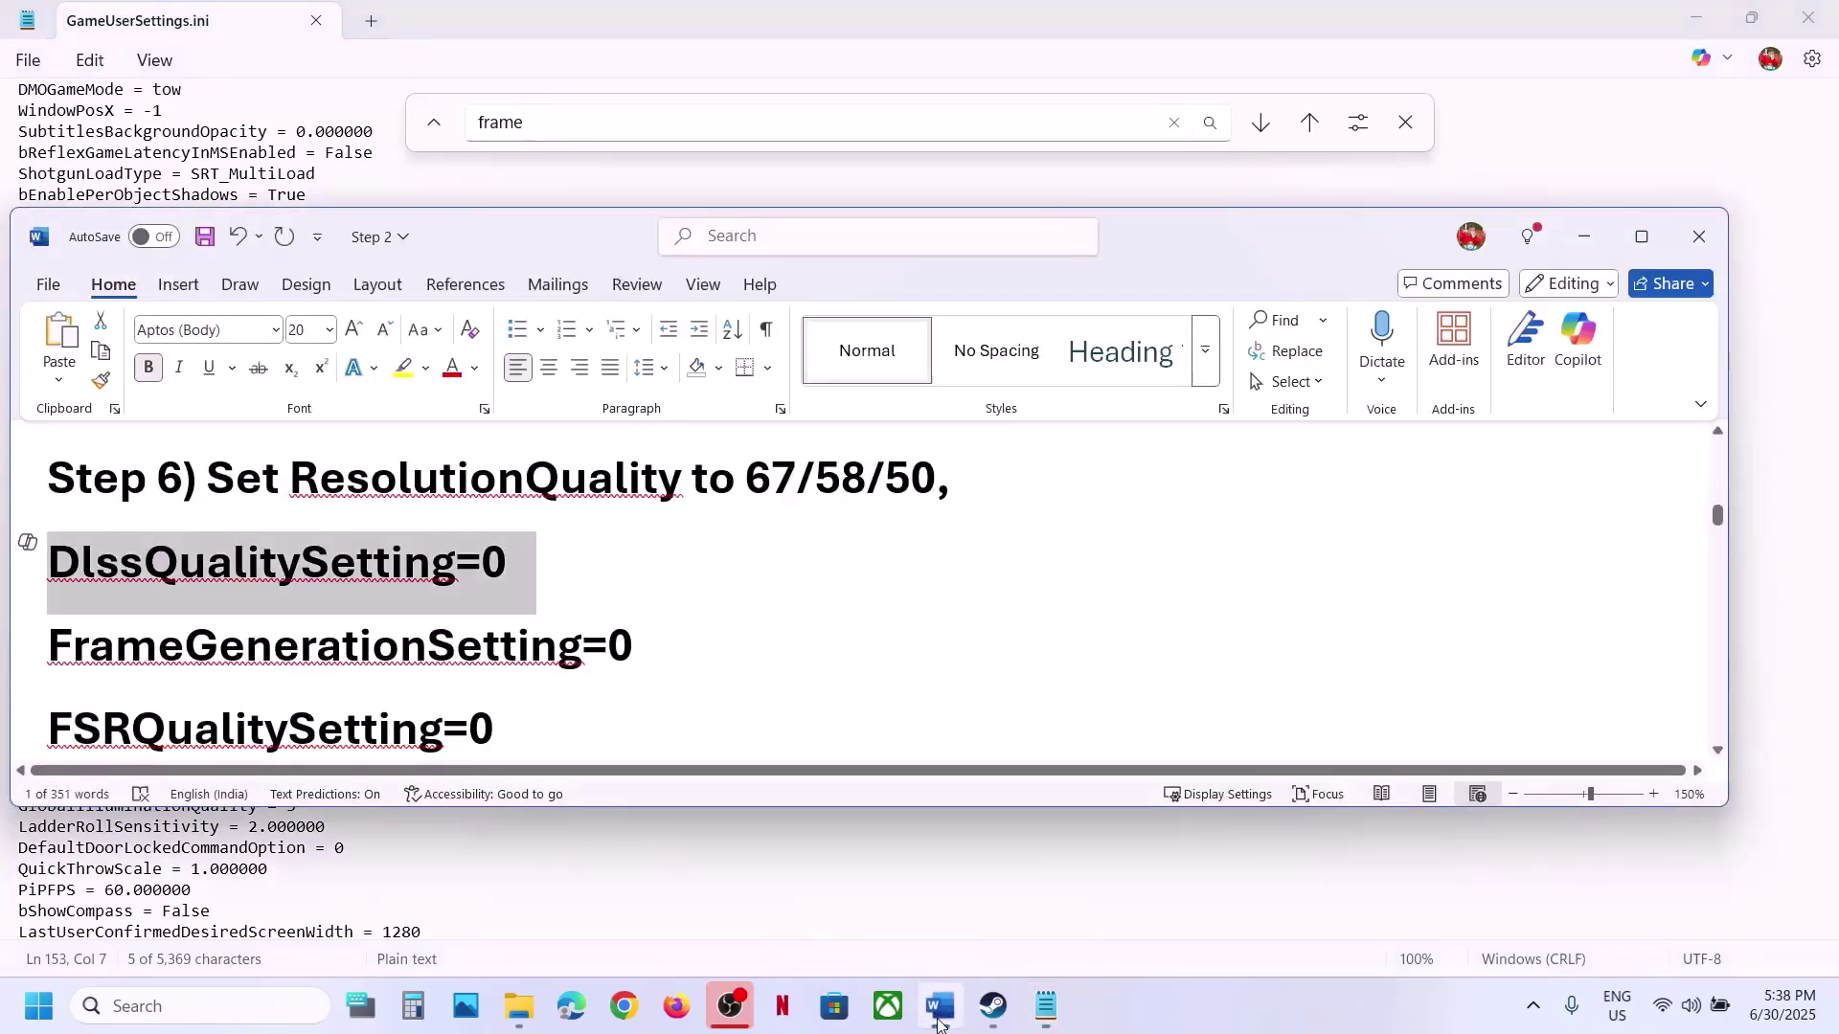
click(939, 1021)
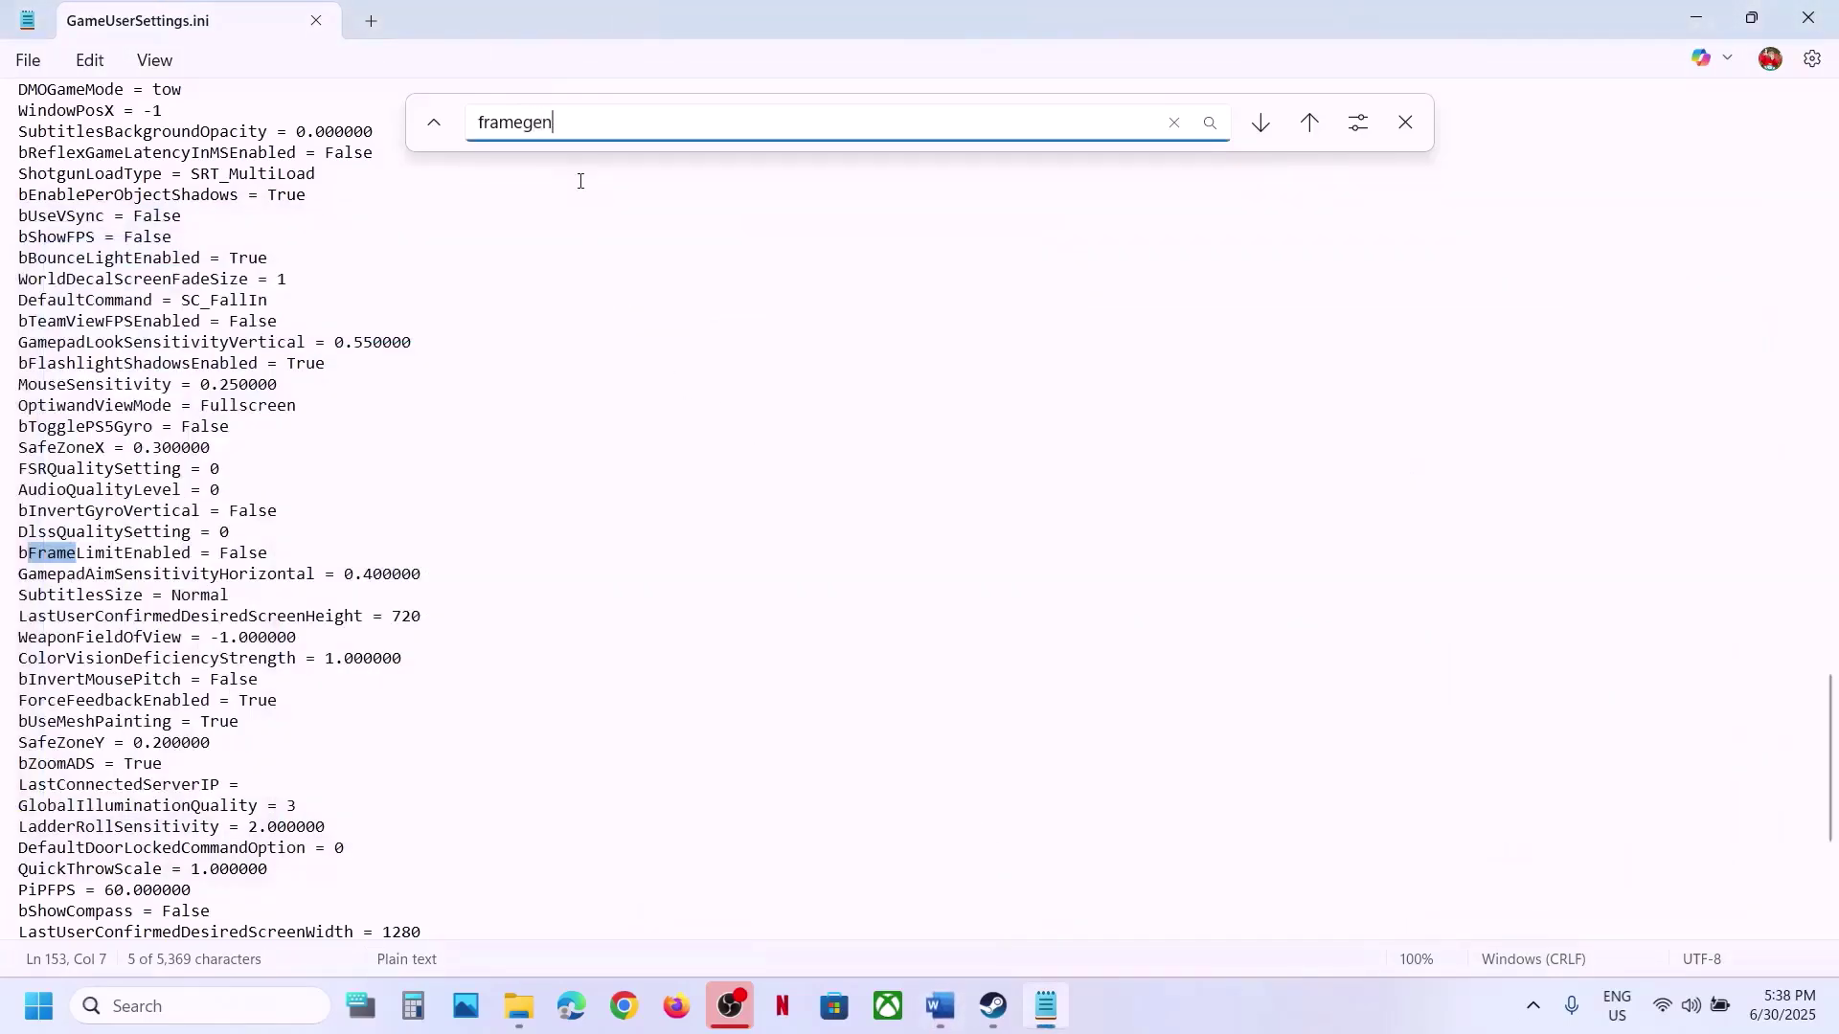
key(Return)
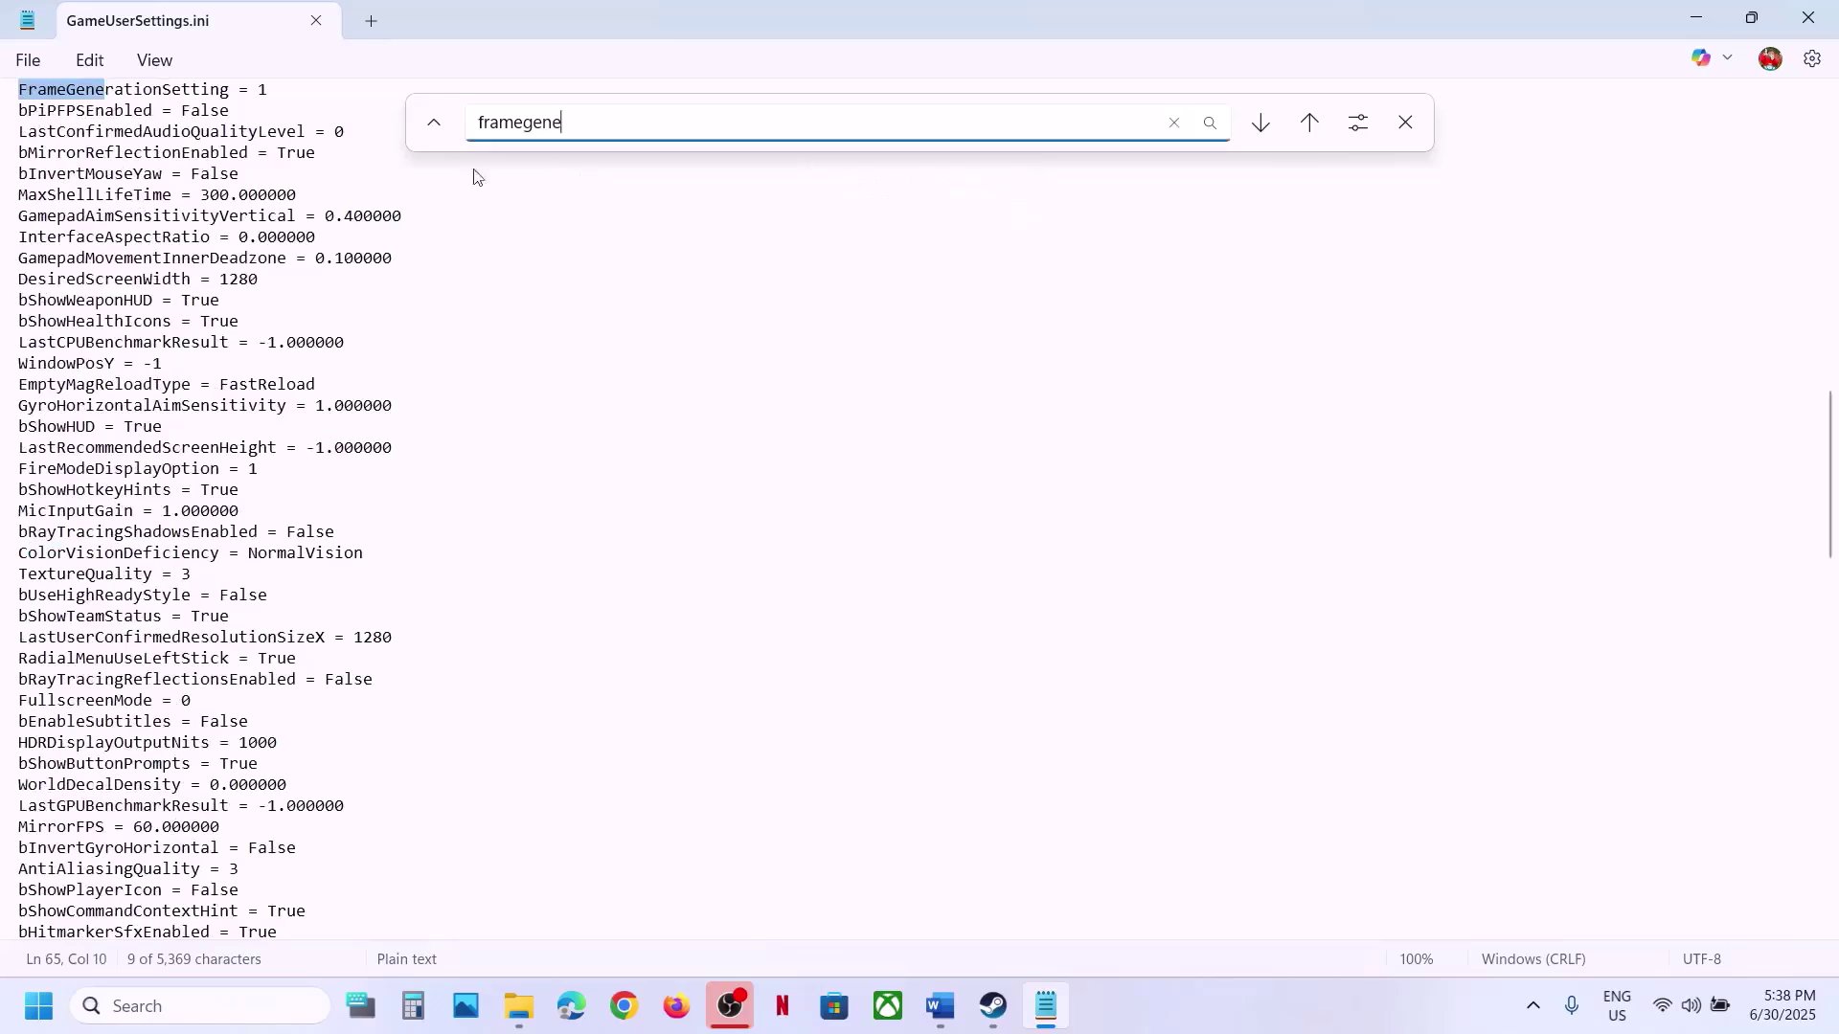
scroll(200, 179, up, 3)
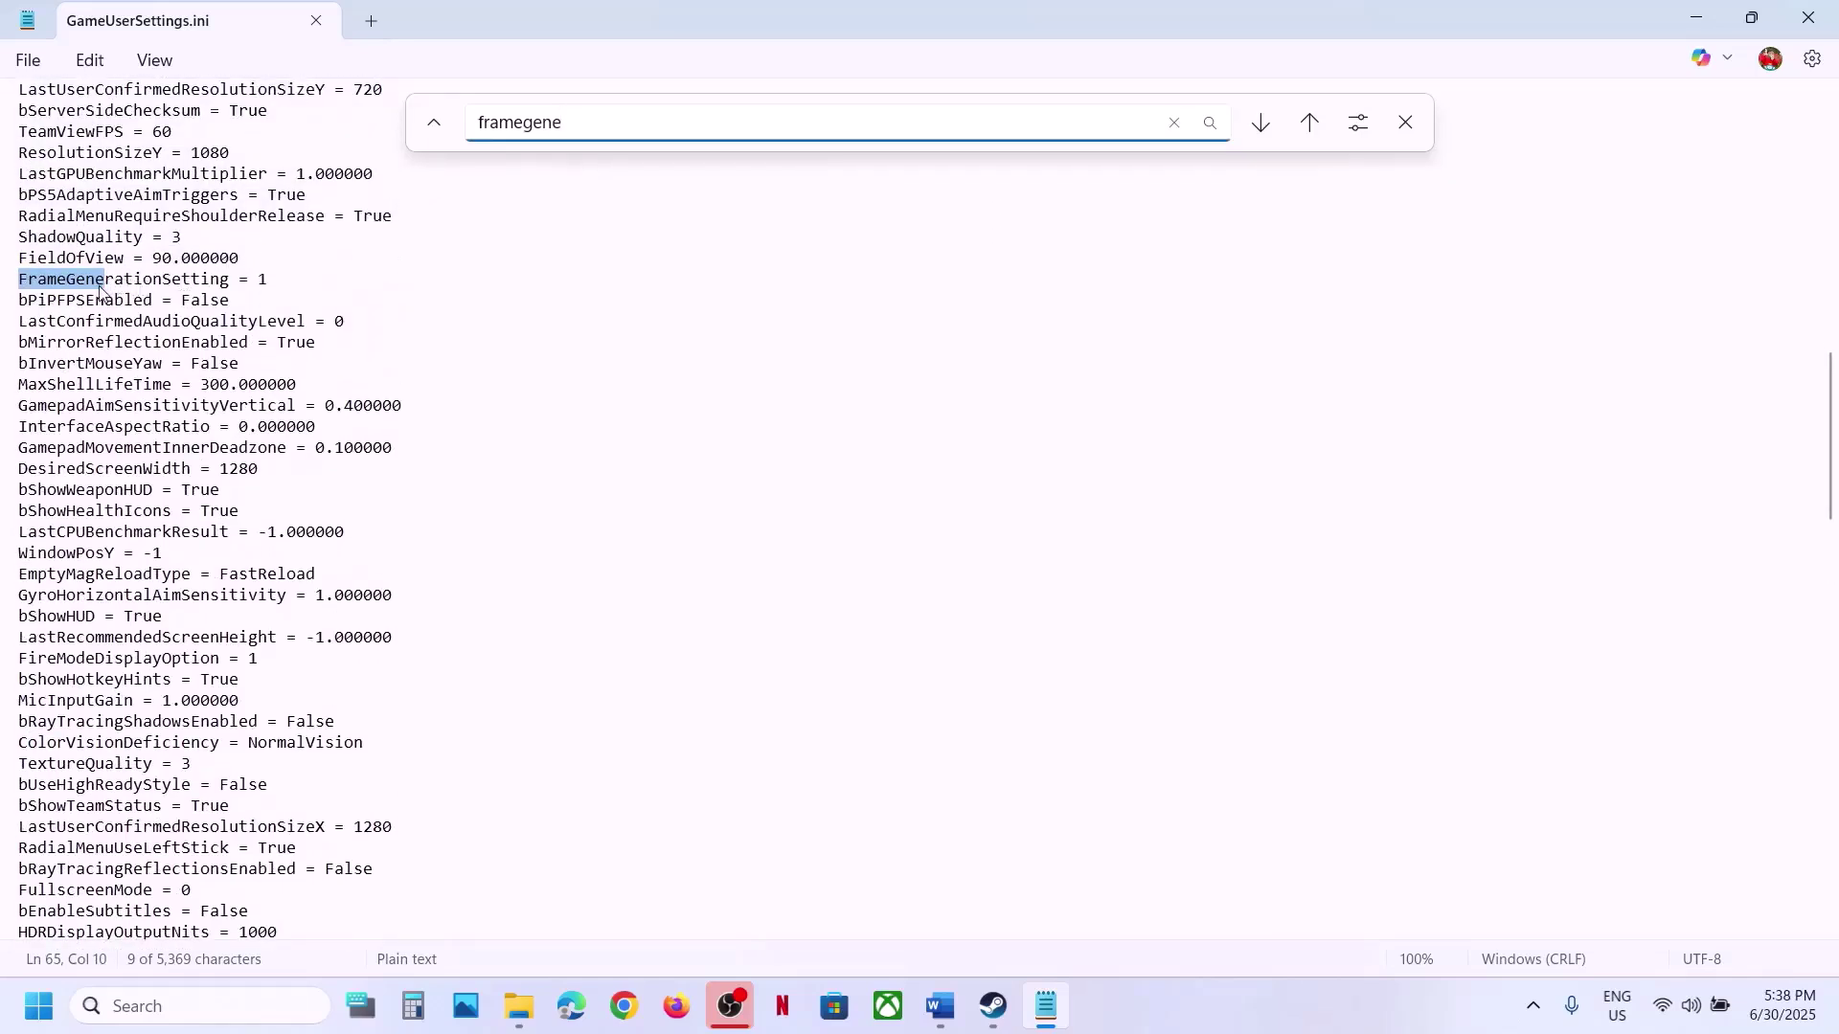
- Confirm the required value in Word, set FrameGenerationSetting to 0 in GameUserSettings.ini, and save the file
click(940, 1005)
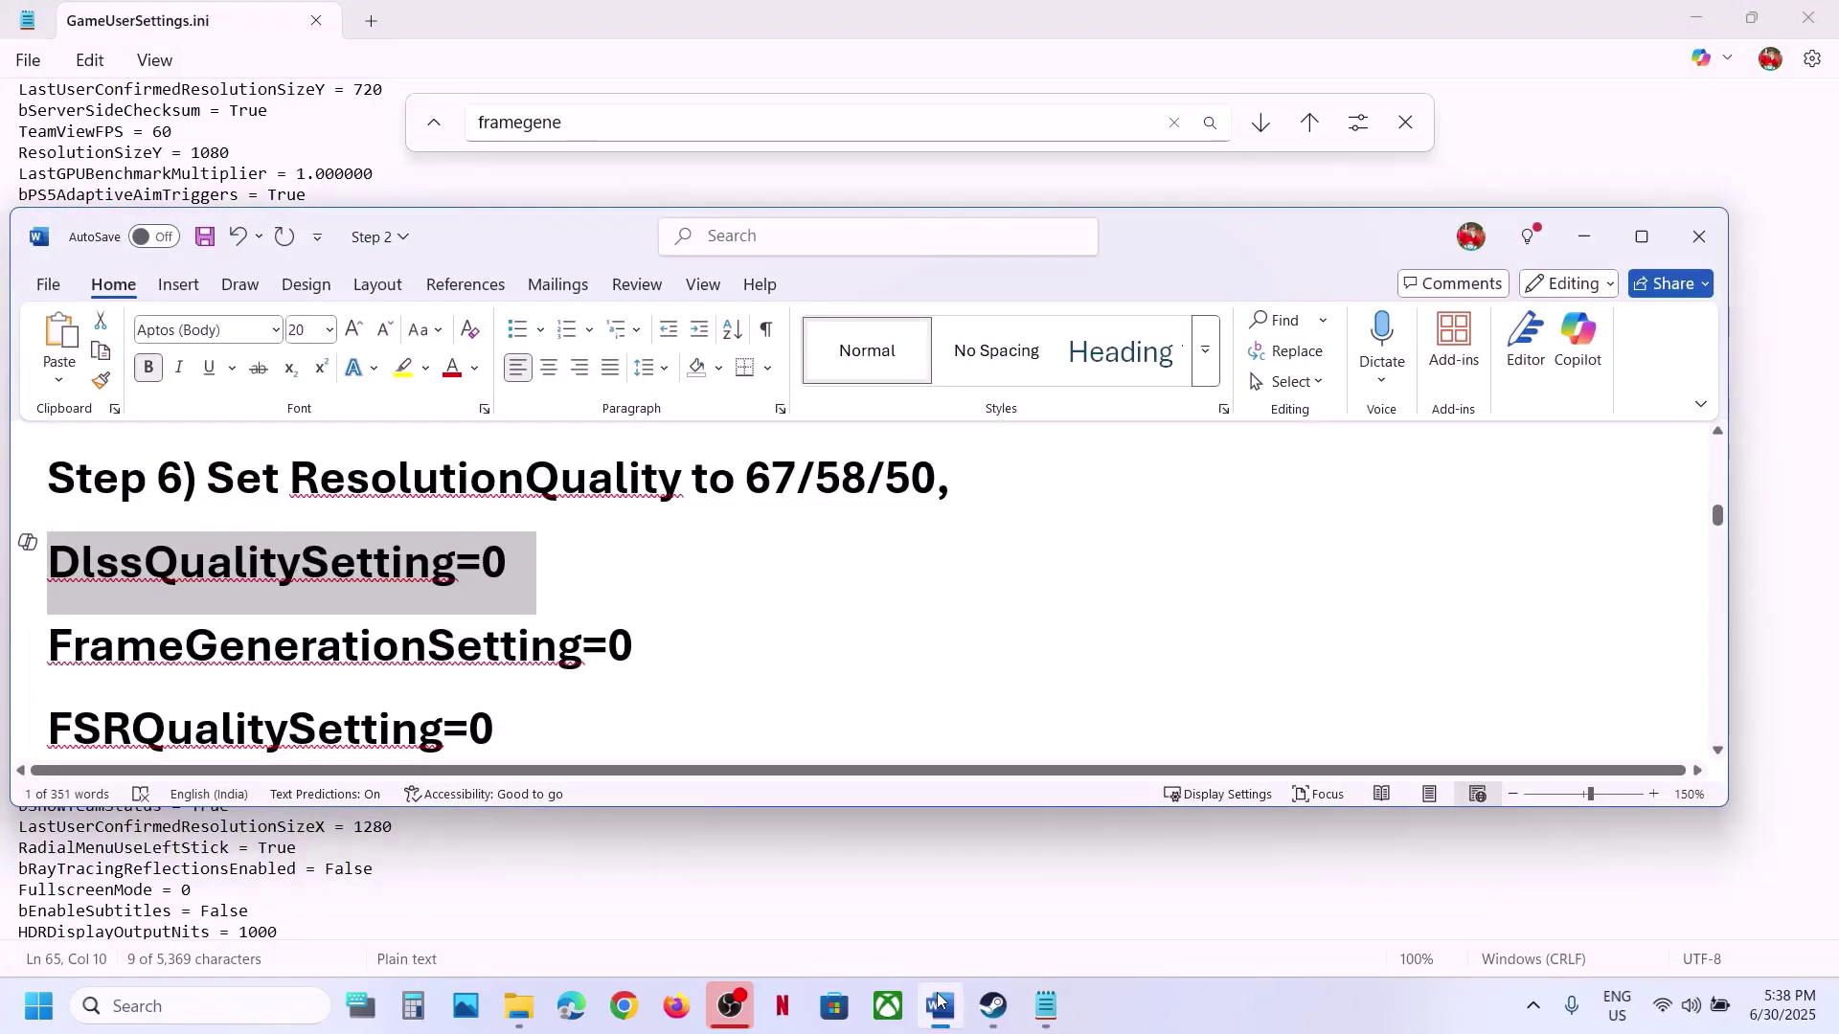
click(939, 1004)
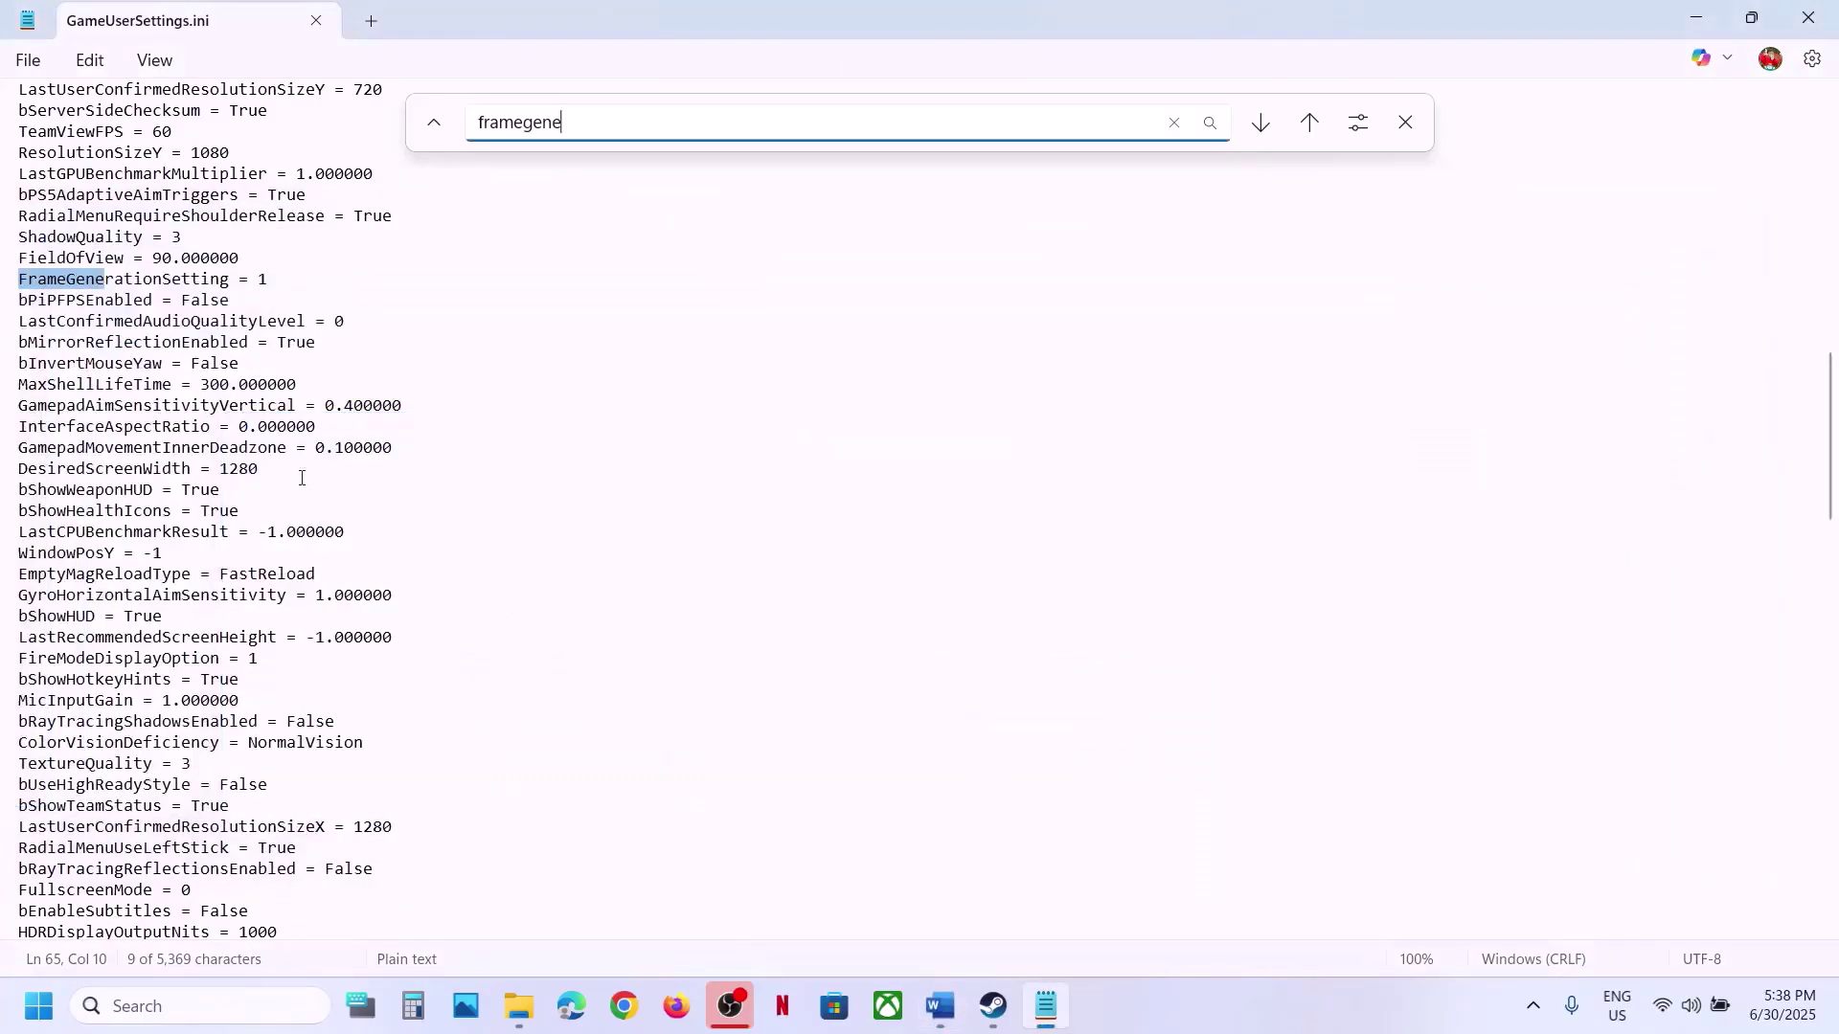
click(277, 281)
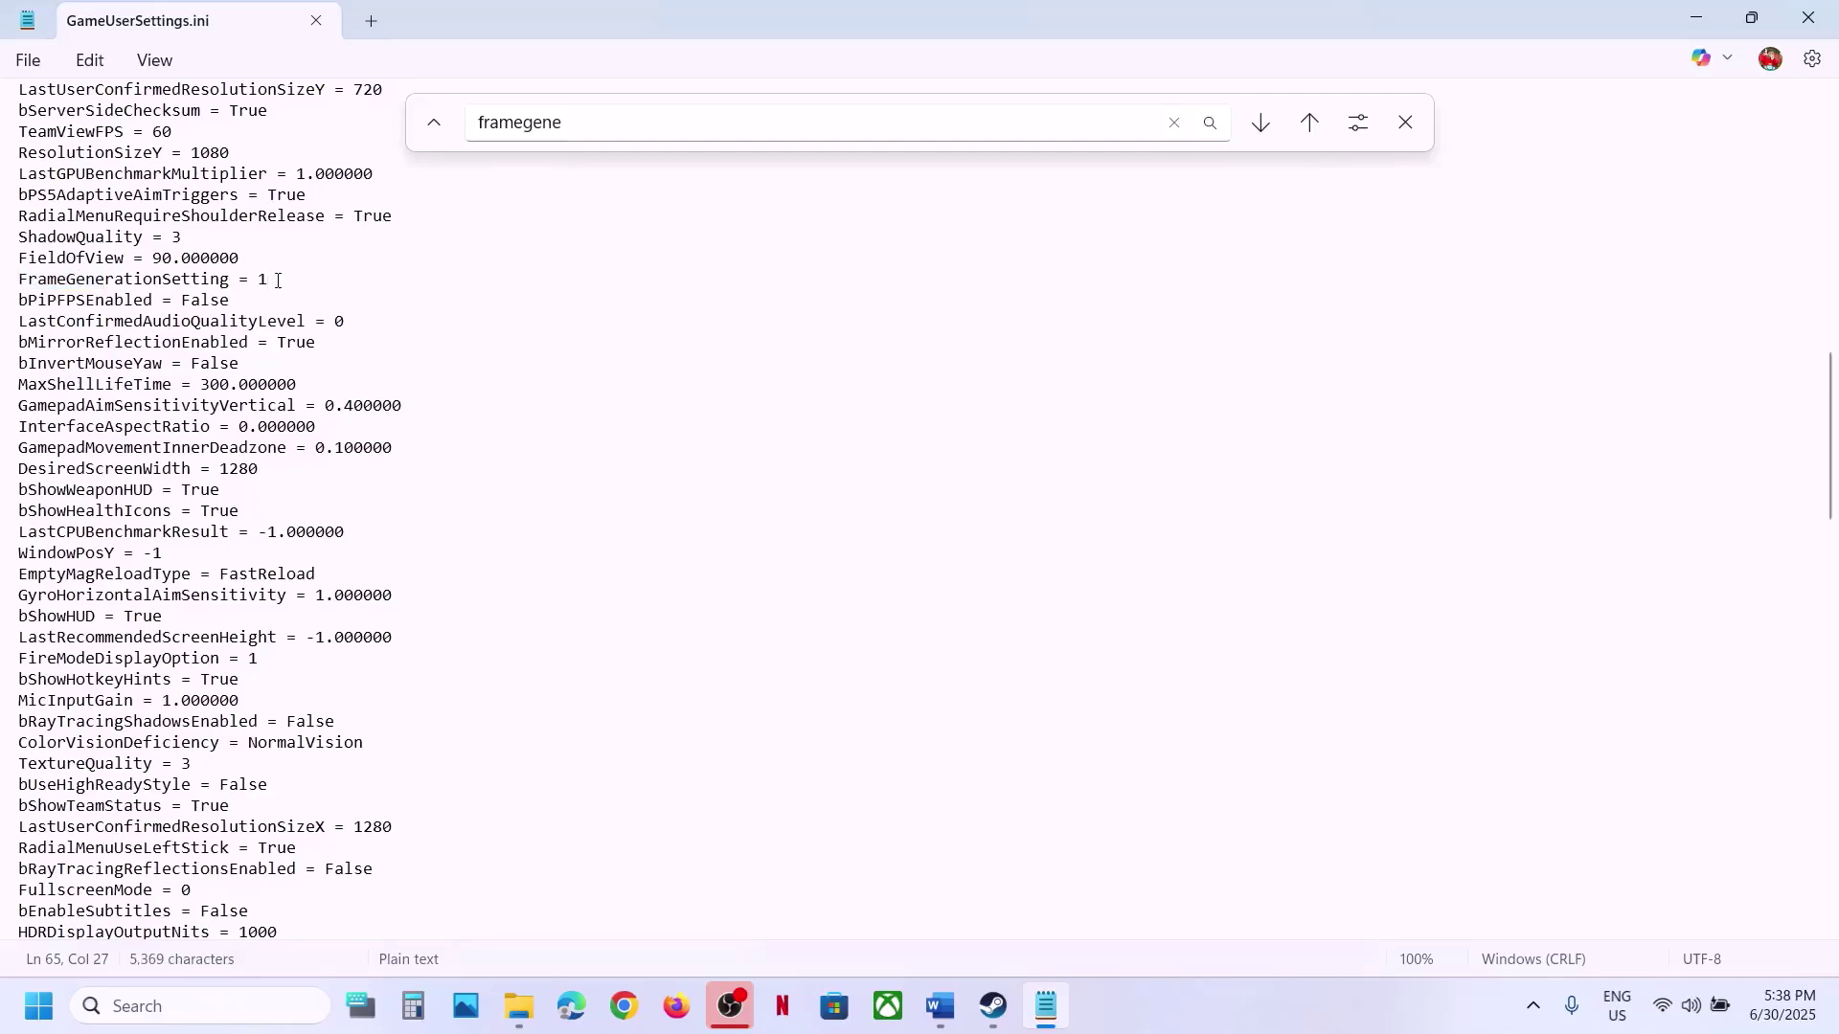
click(28, 60)
click(78, 296)
- Copy "FSRQualitySetting" from Step 6 in Word and search for it in GameUserSettings.ini to check its value
key(alt+Tab)
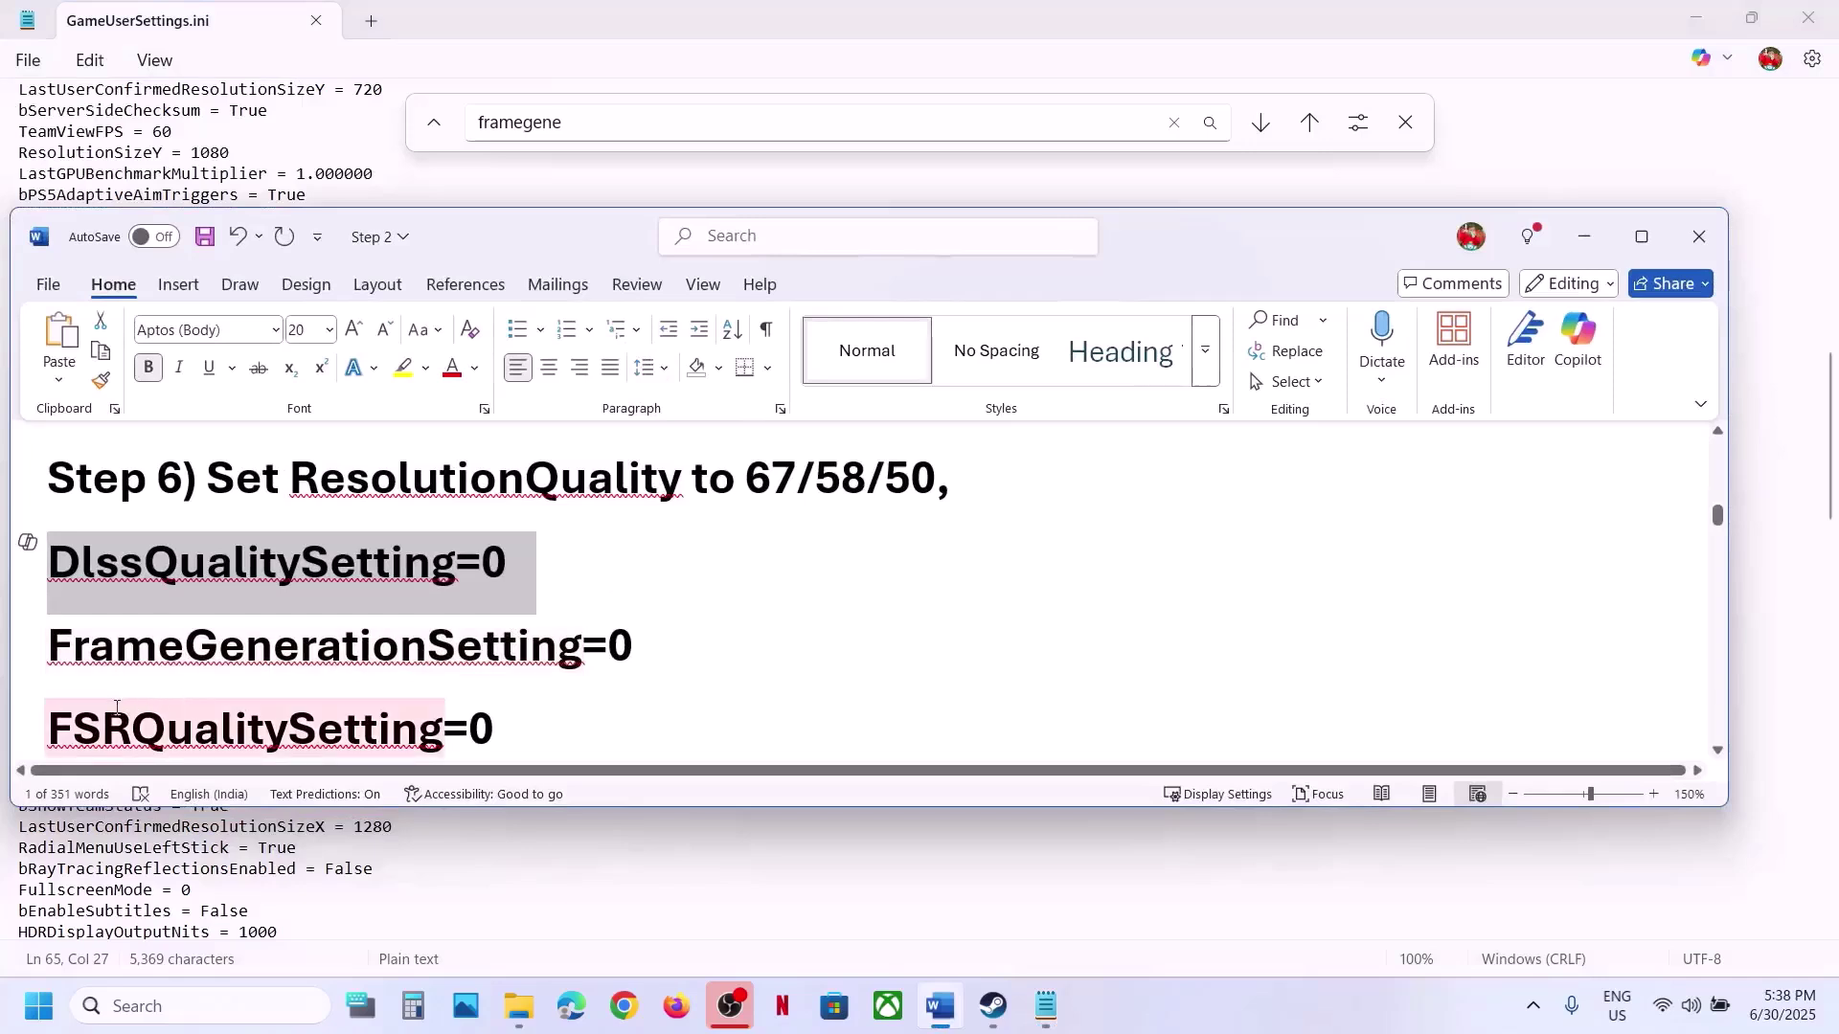
drag(48, 728, 440, 726)
key(ctrl+c)
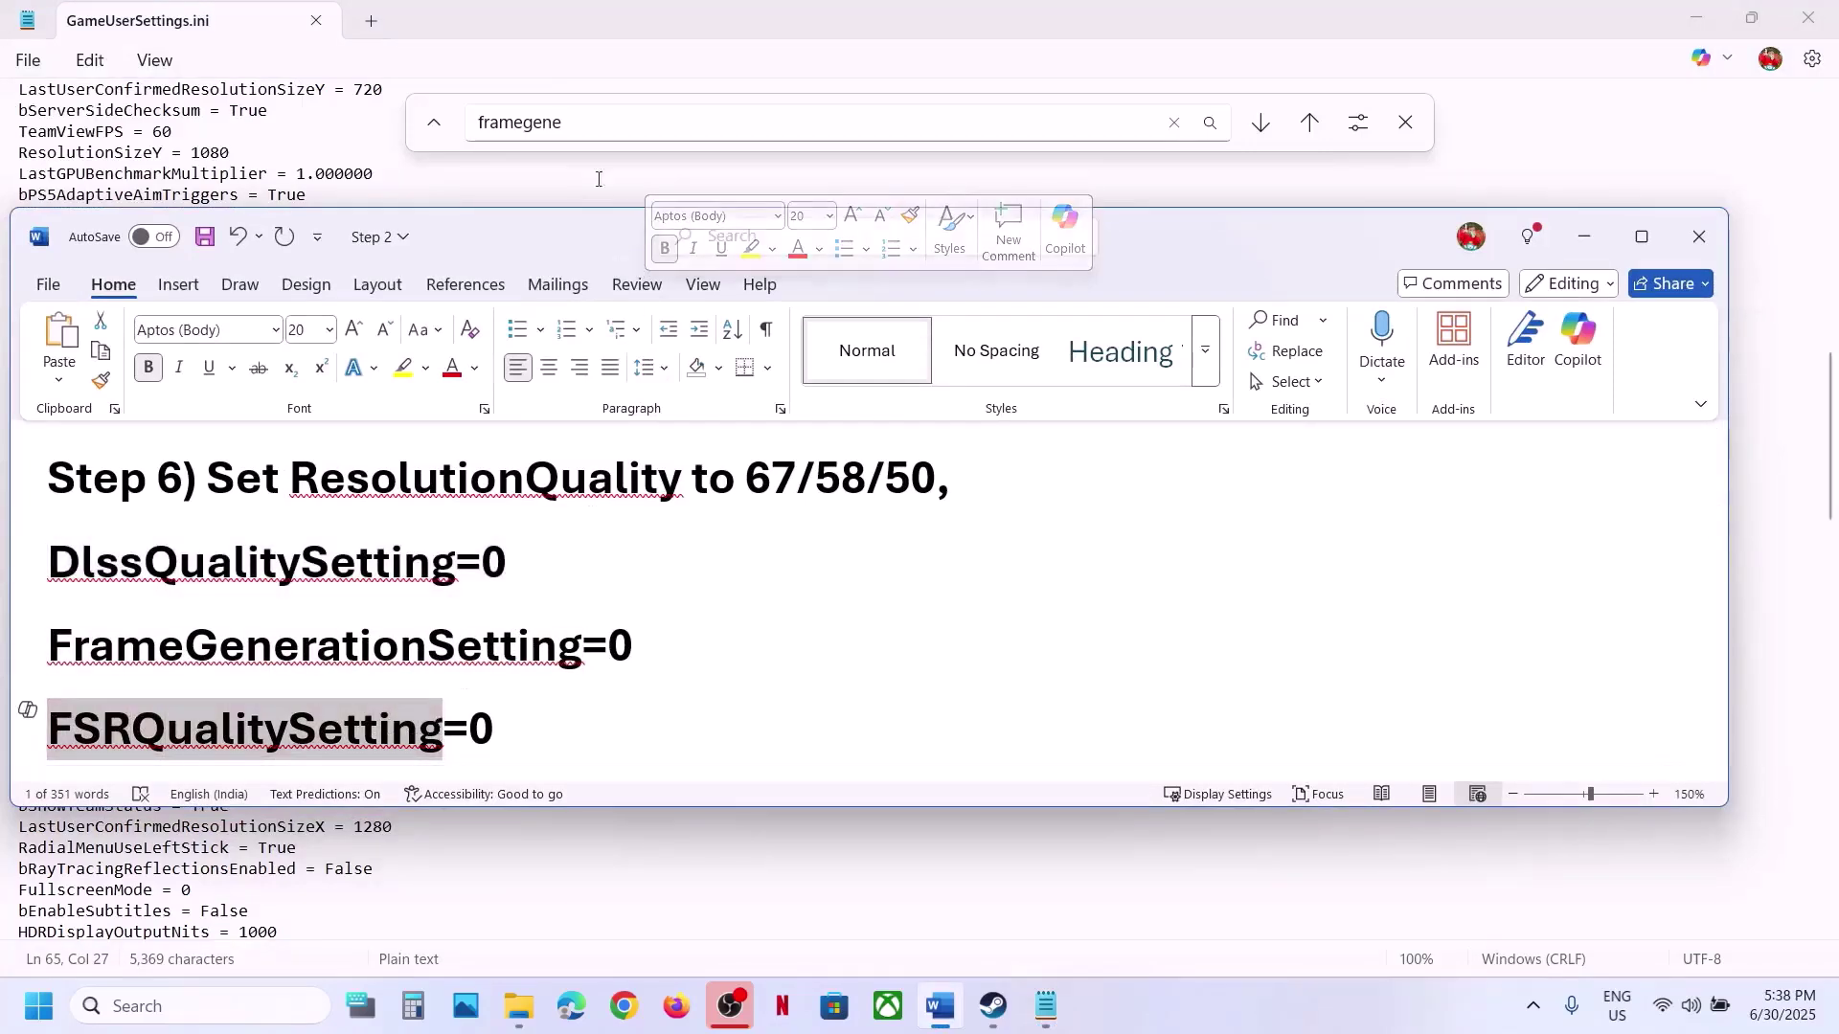
key(alt+Tab)
key(ctrl+v)
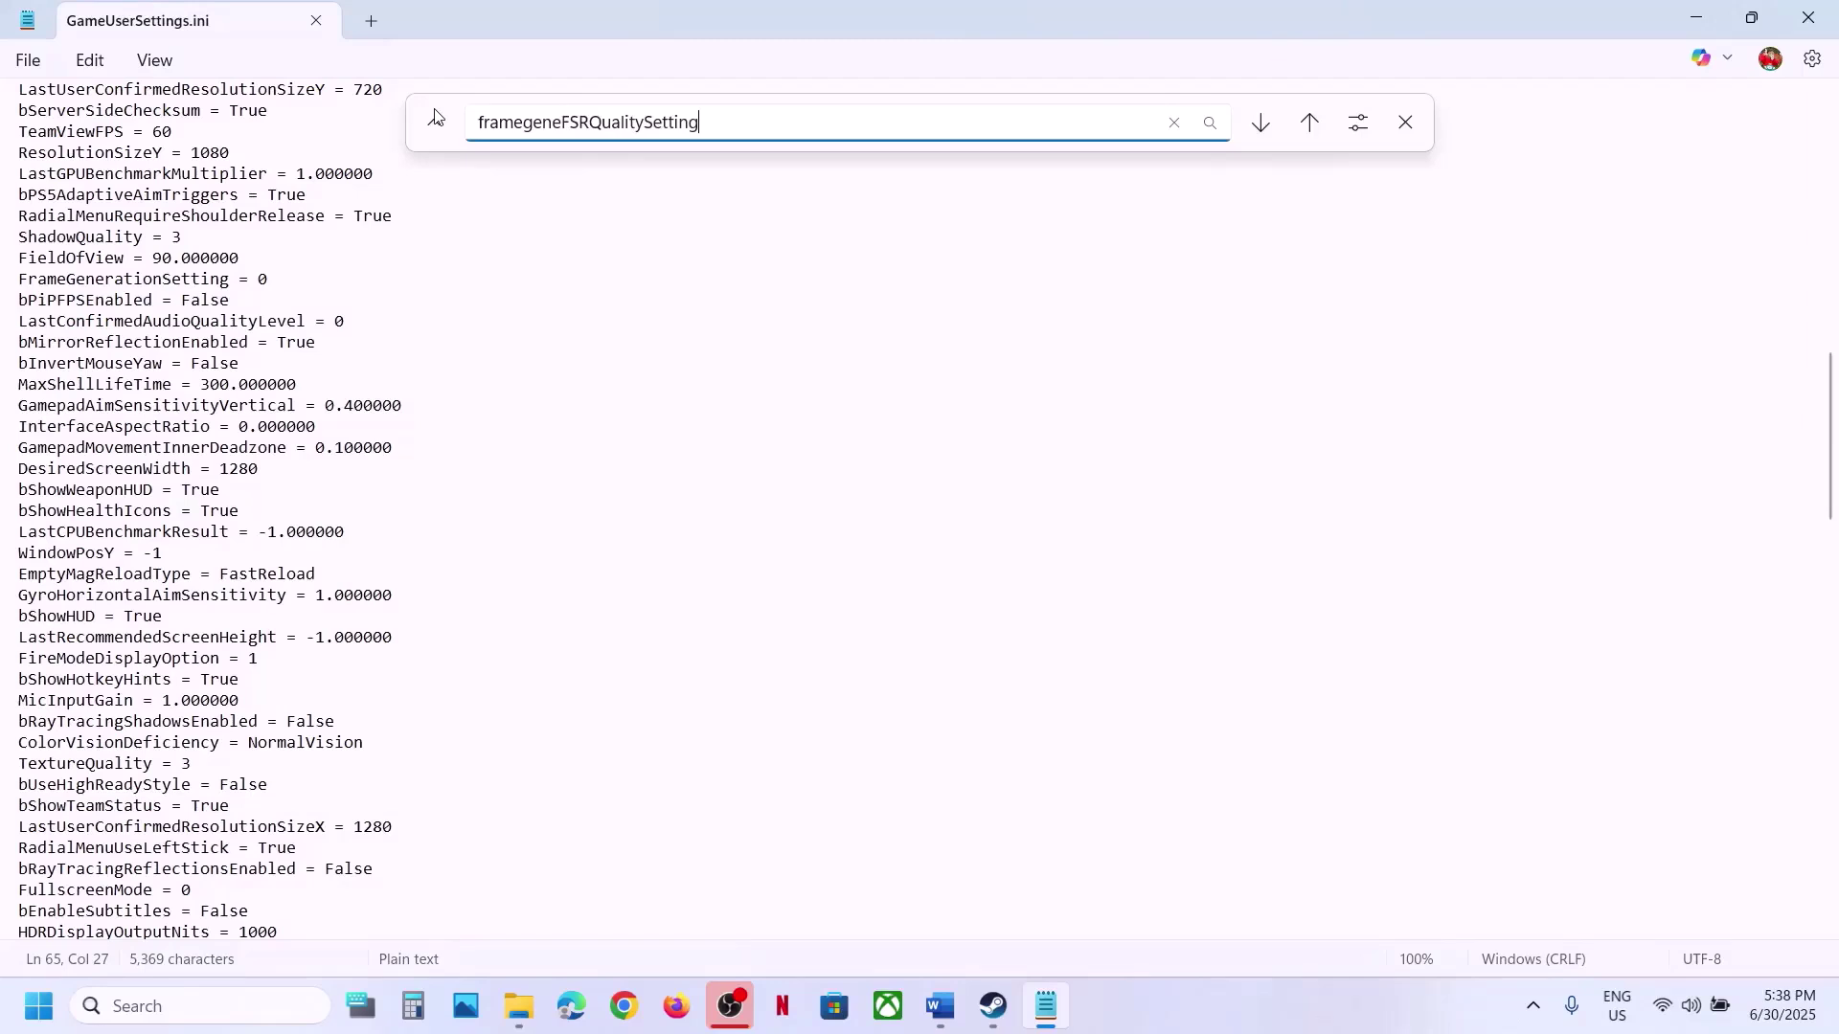
key(ctrl+a)
key(ctrl+v)
key(Return)
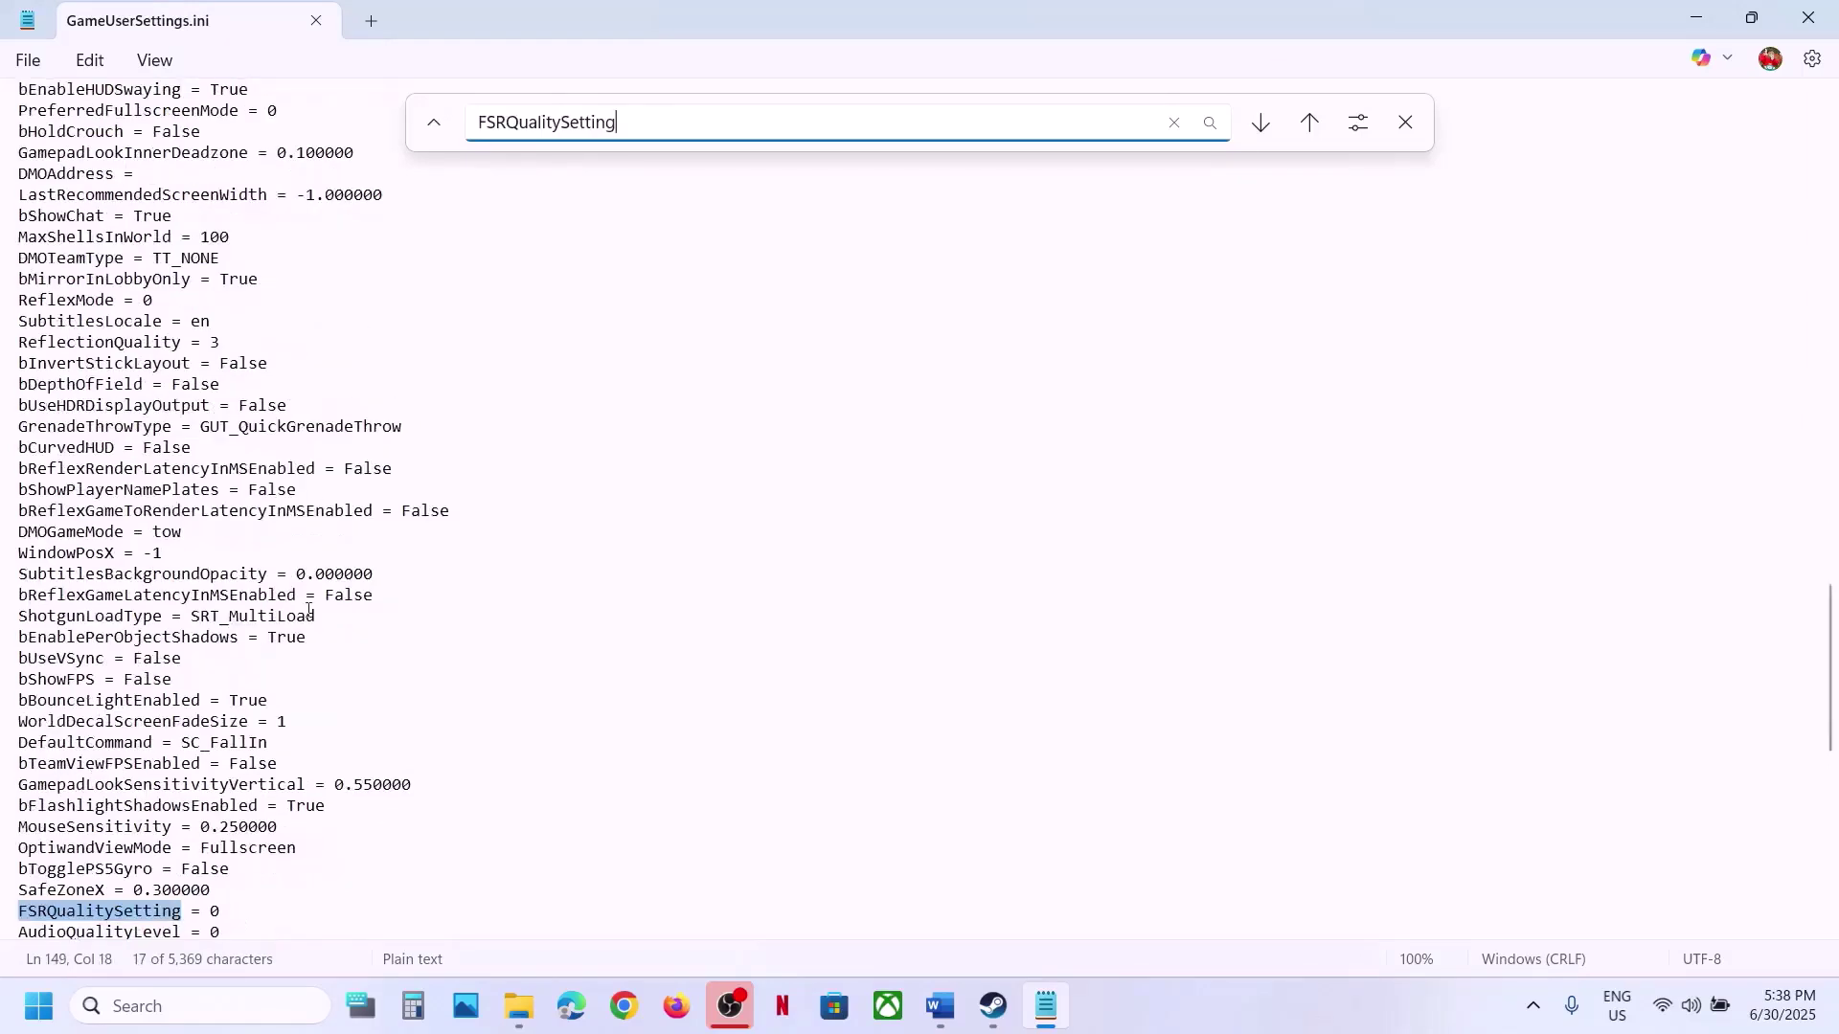
scroll(309, 610, down, 4)
click(230, 656)
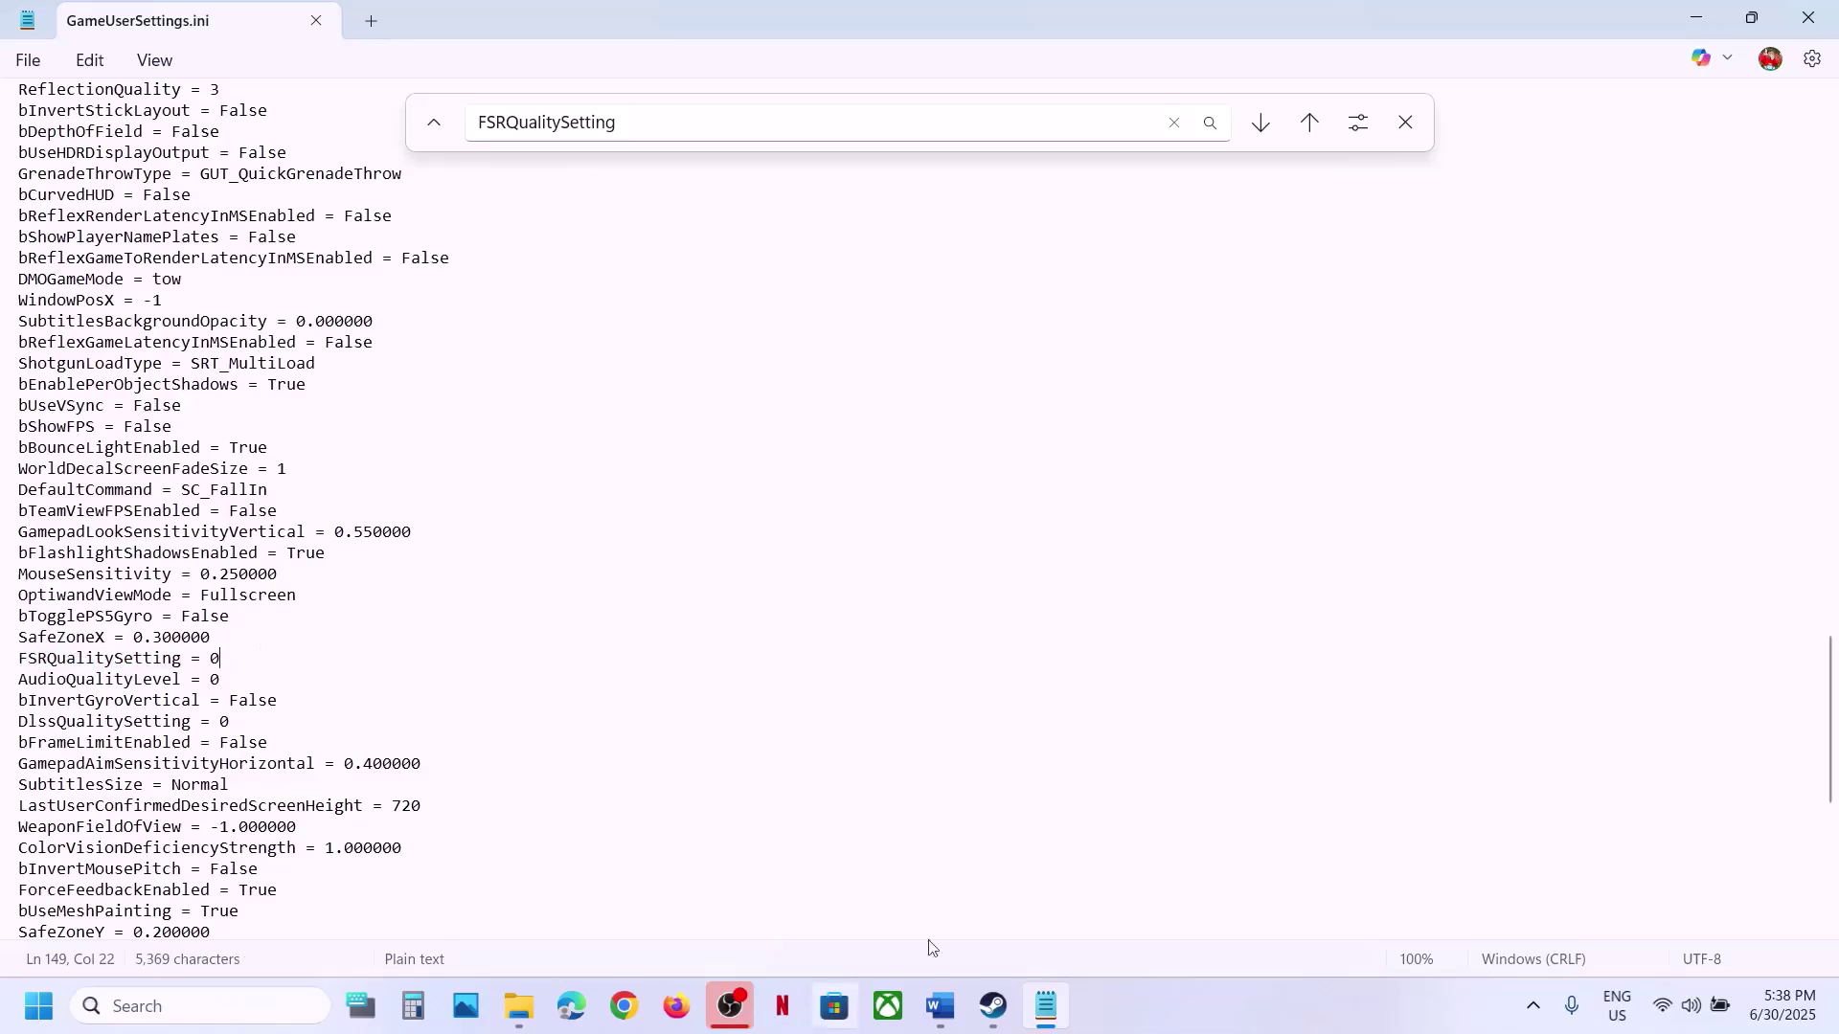
- Copy "DlssQualitySetting" from Step 6 in Word and search for it in GameUserSettings.ini to verify its value
click(939, 1005)
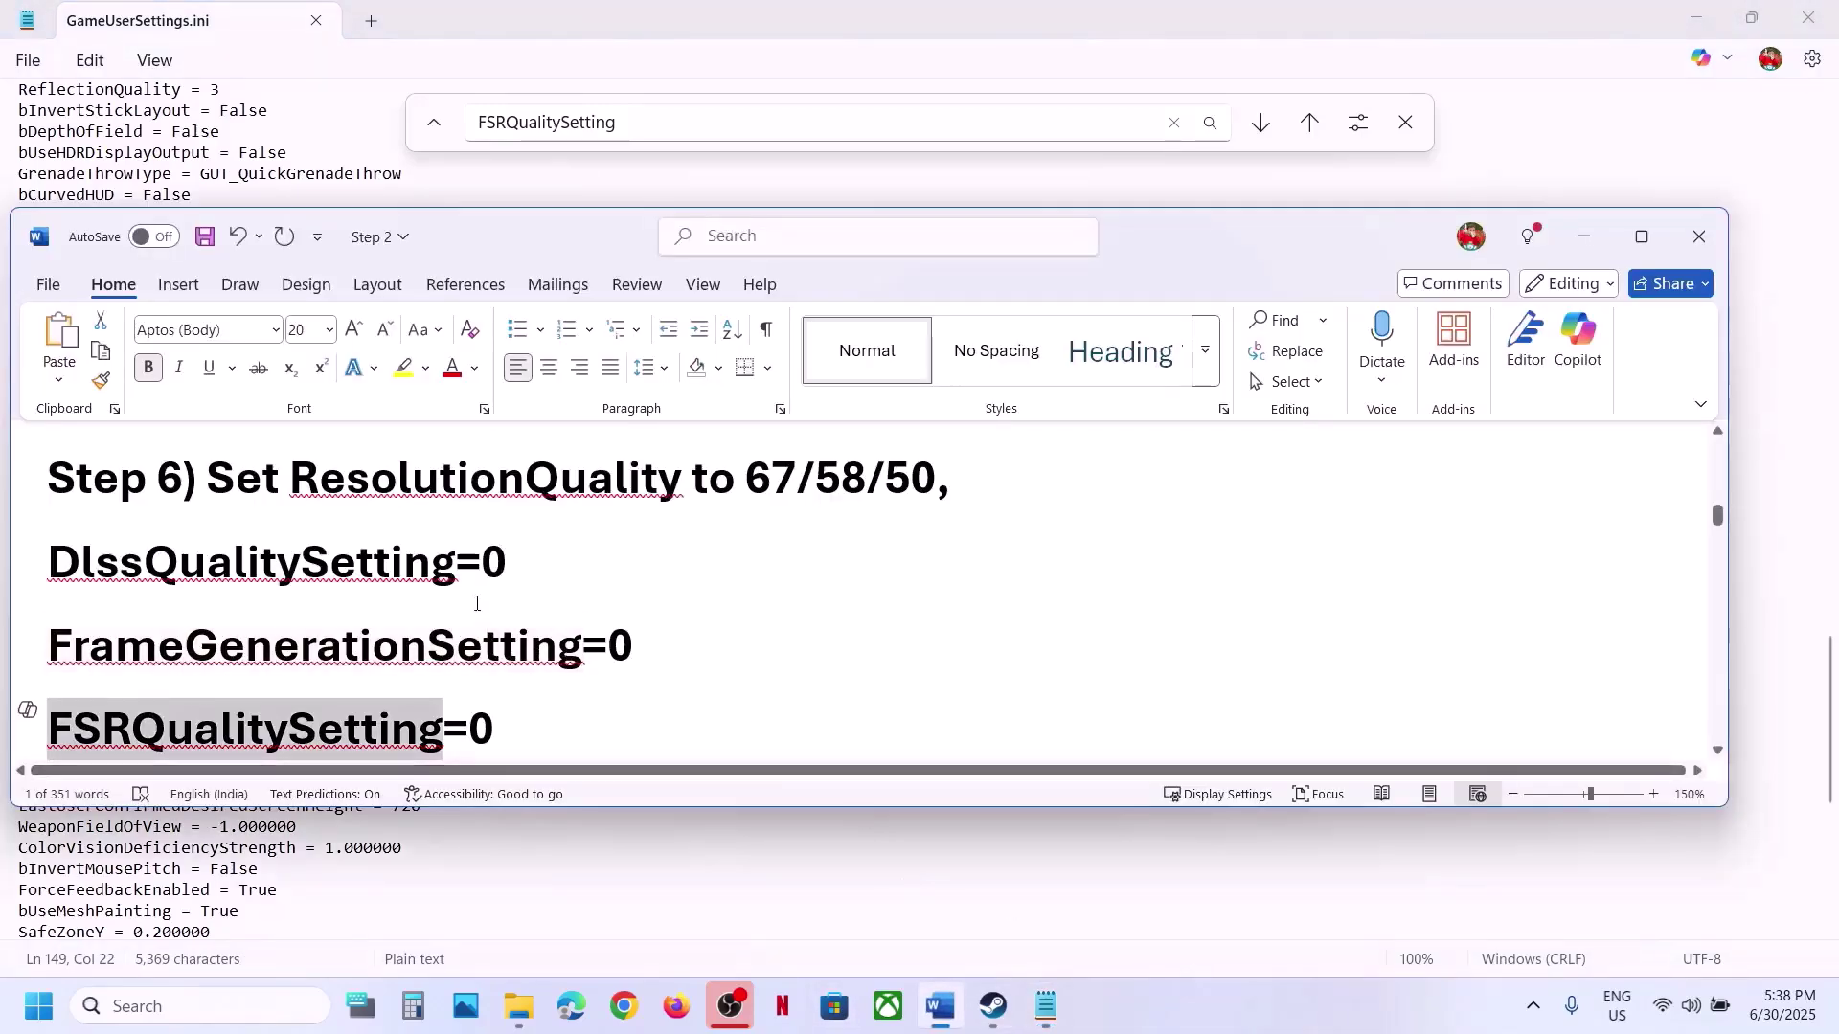
double_click(461, 563)
drag(458, 560, 55, 558)
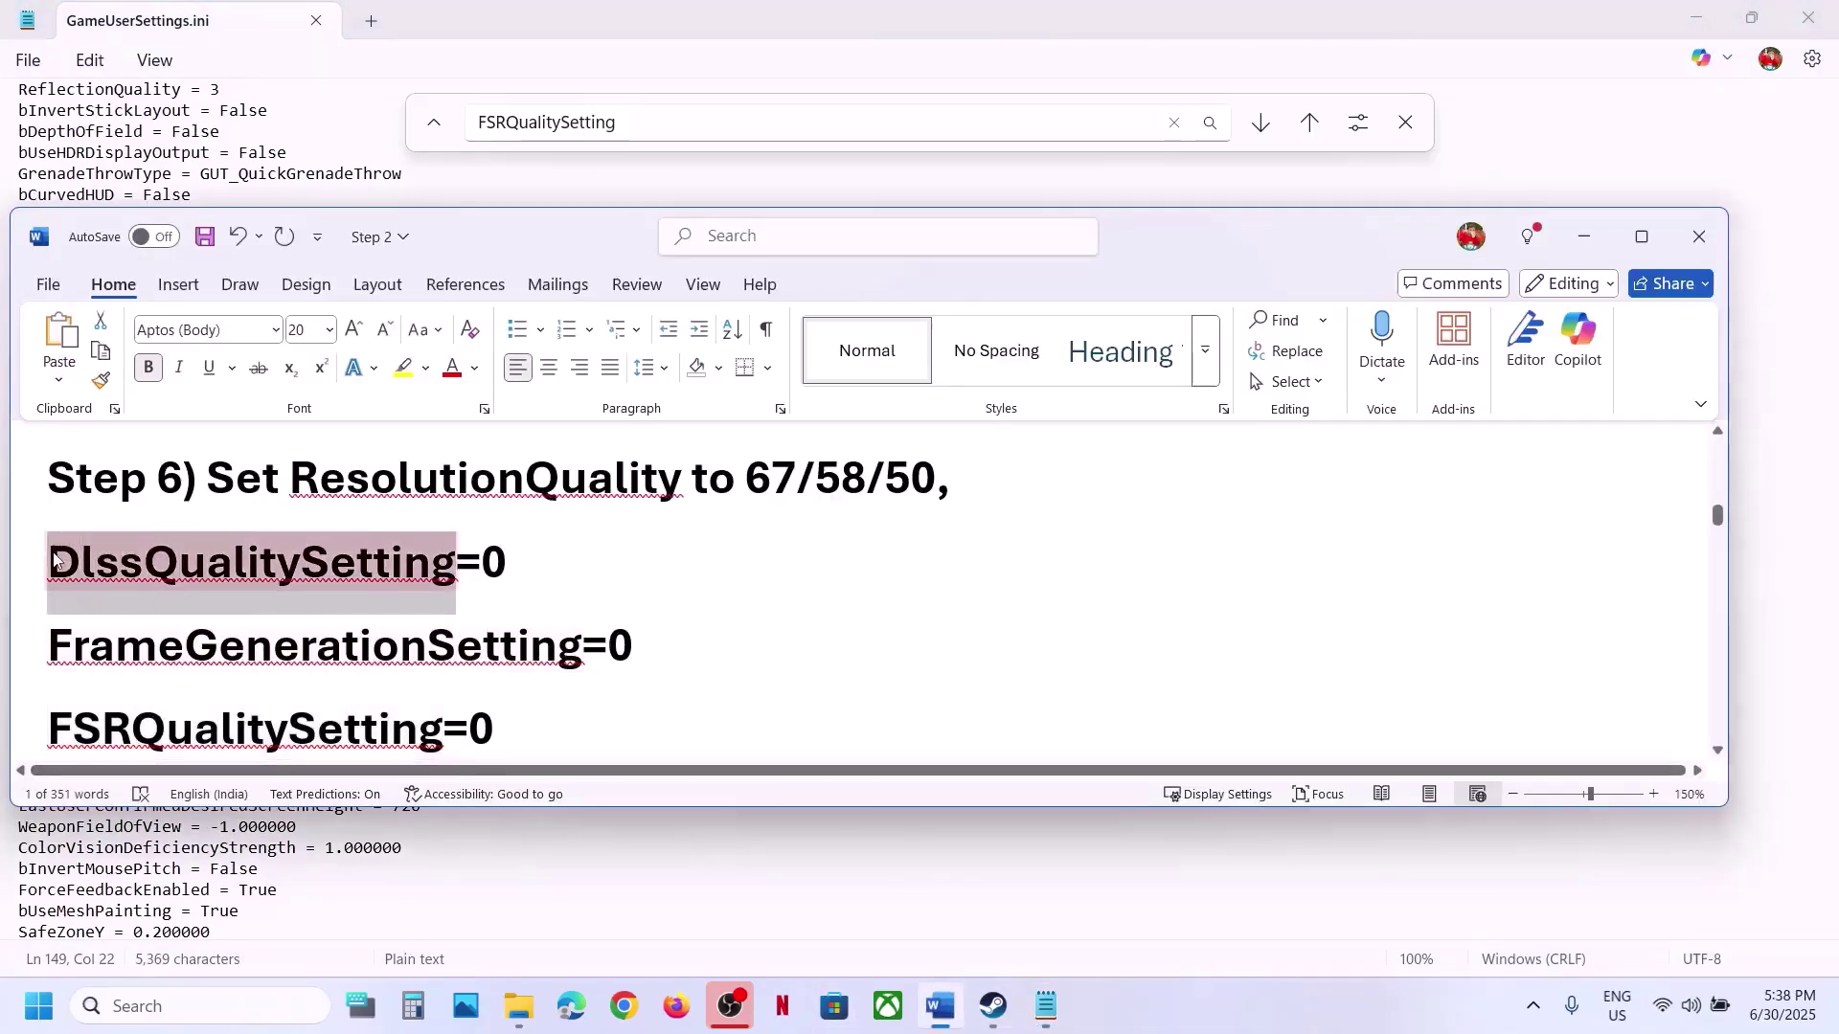
click(497, 123)
key(ctrl+a)
key(ctrl+v)
key(Return)
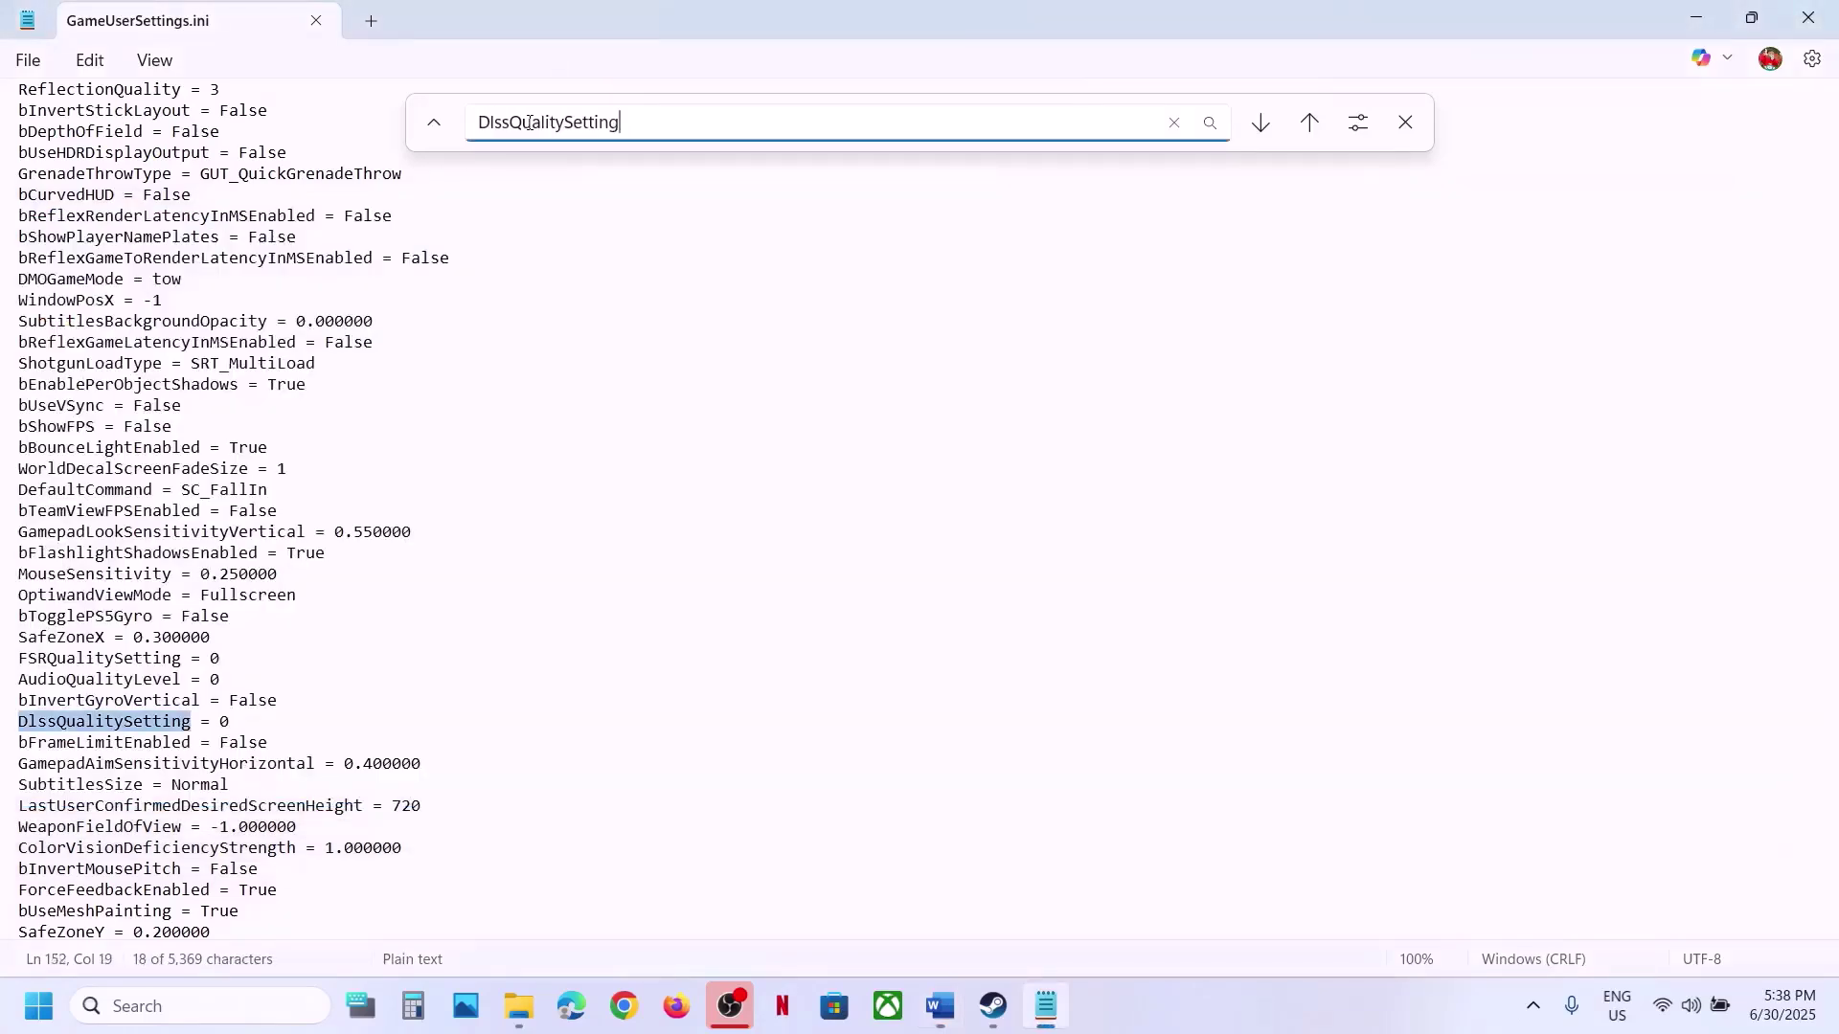
- Save GameUserSettings.ini and close Notepad
click(29, 61)
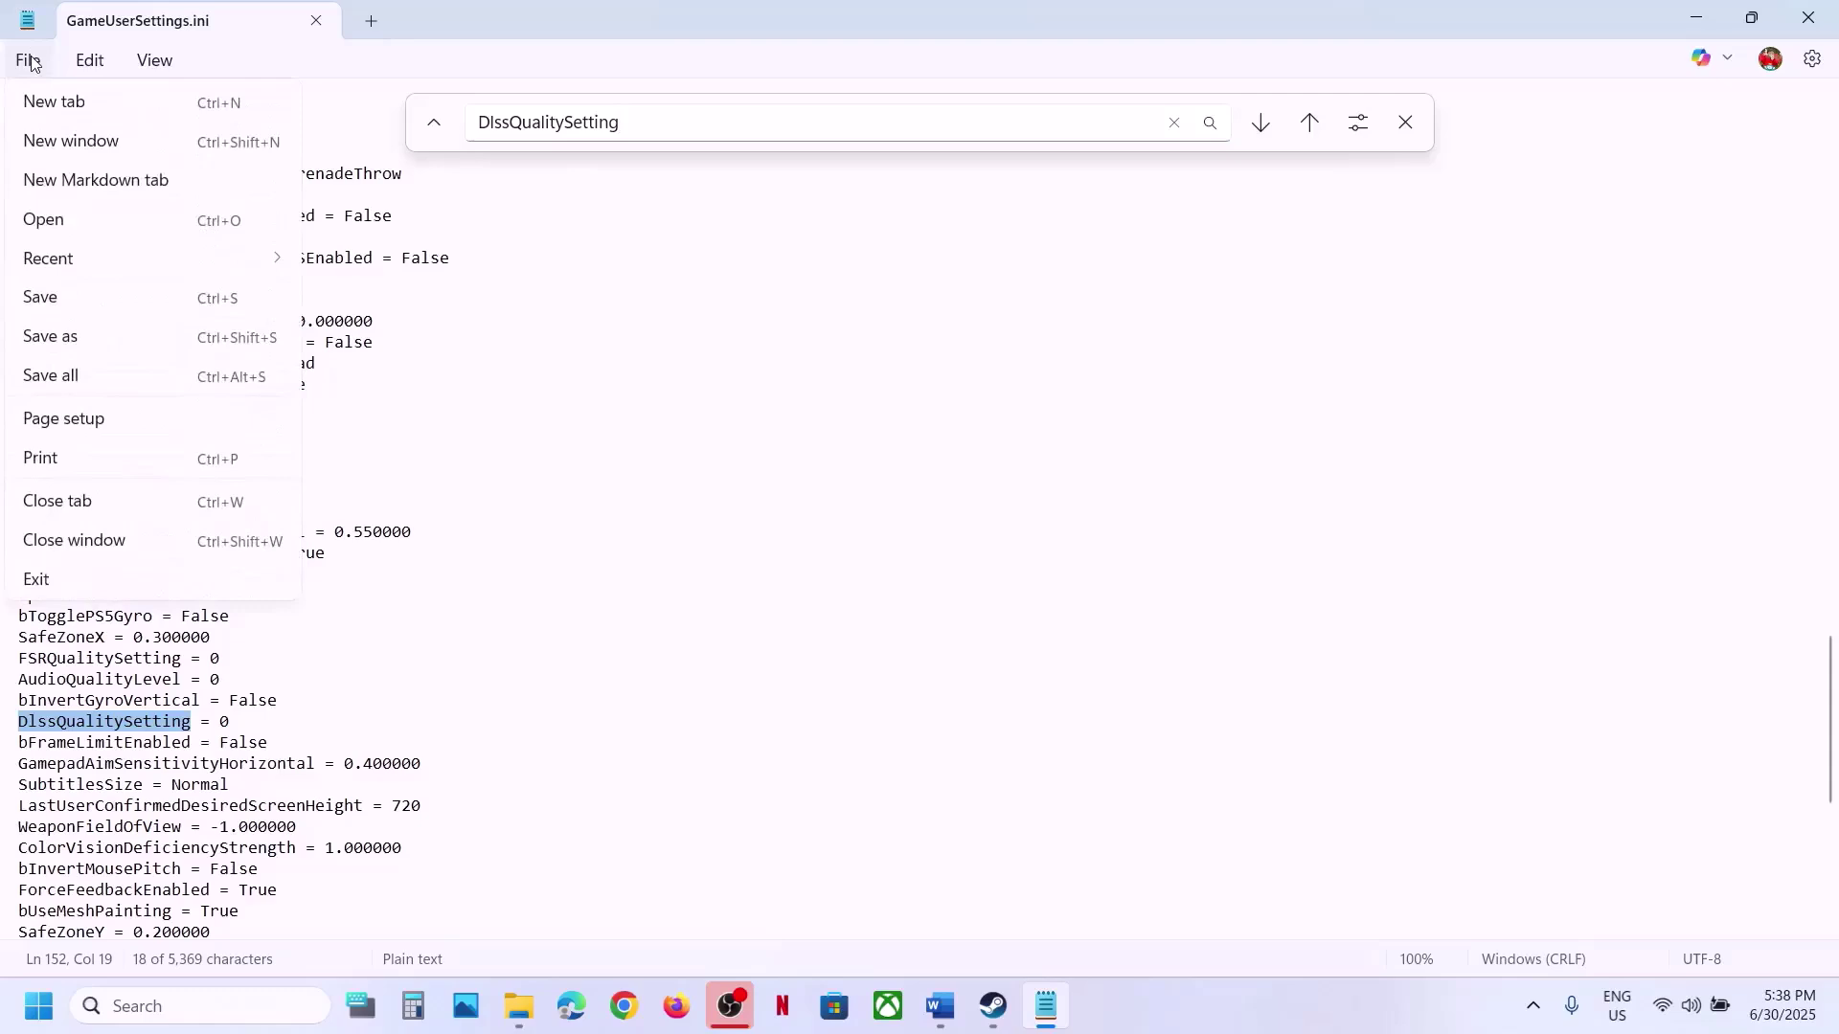
click(57, 295)
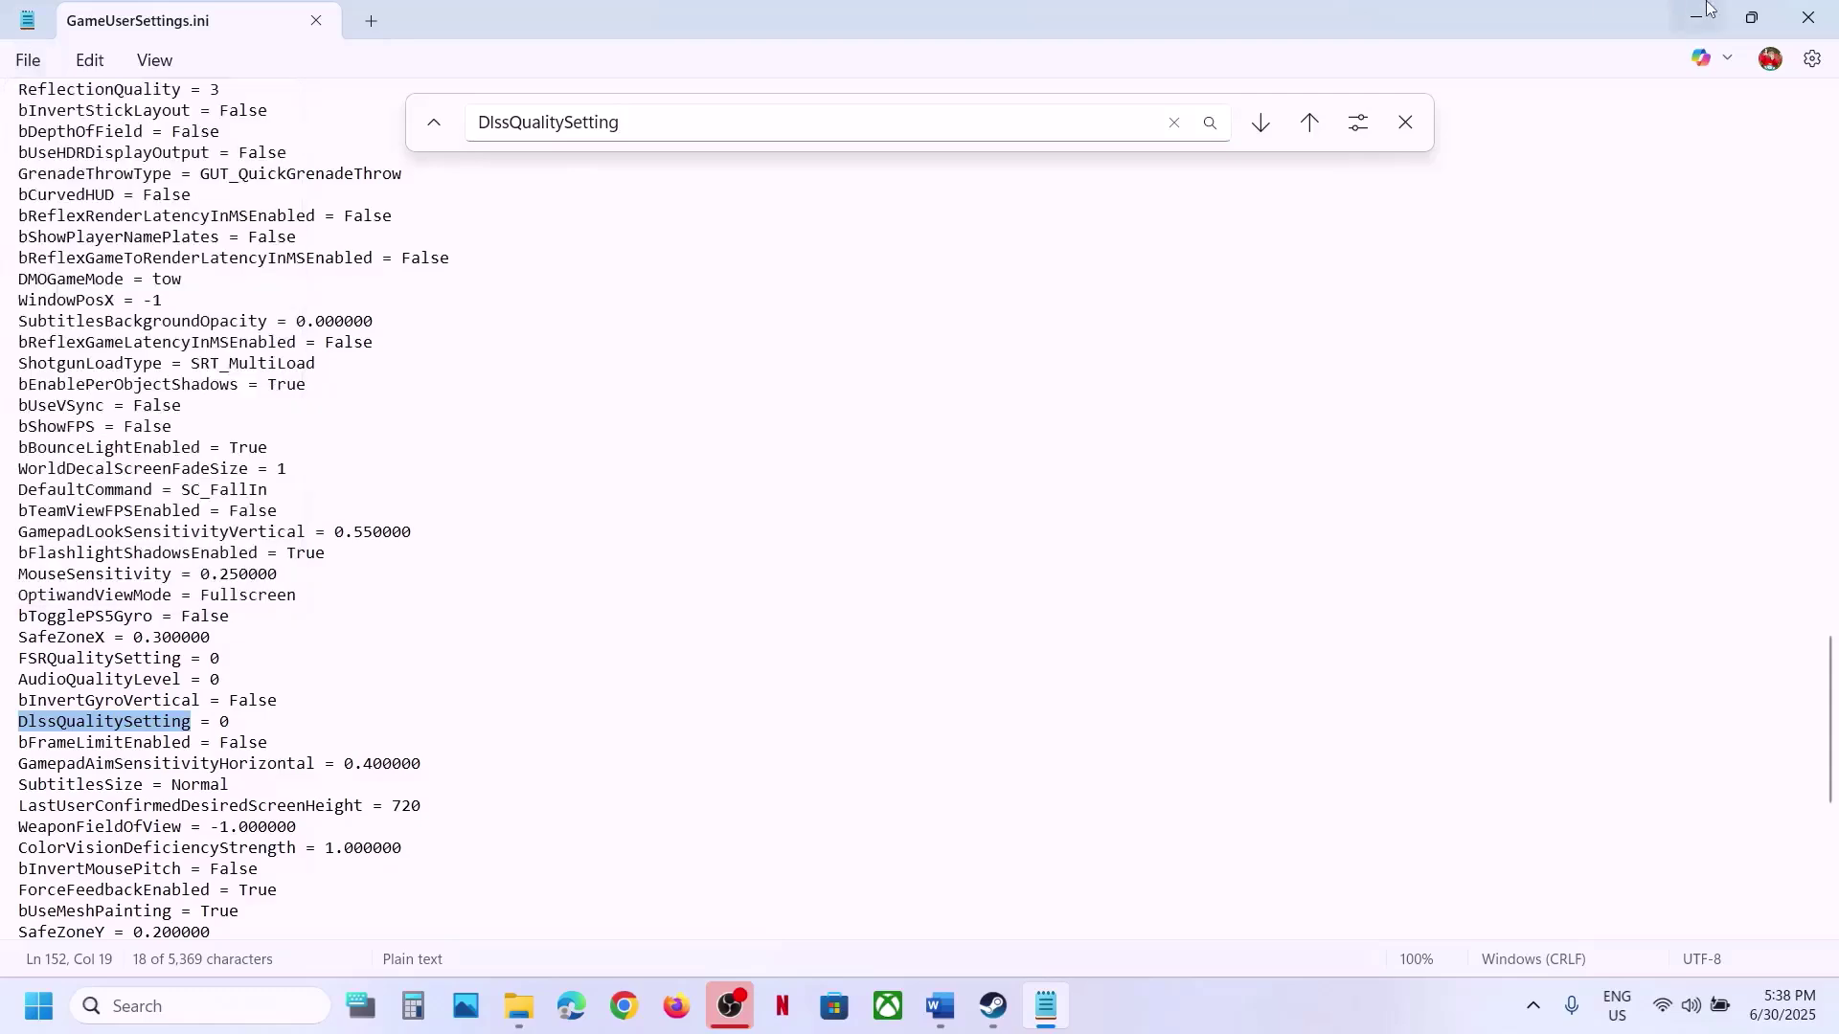
click(1803, 19)
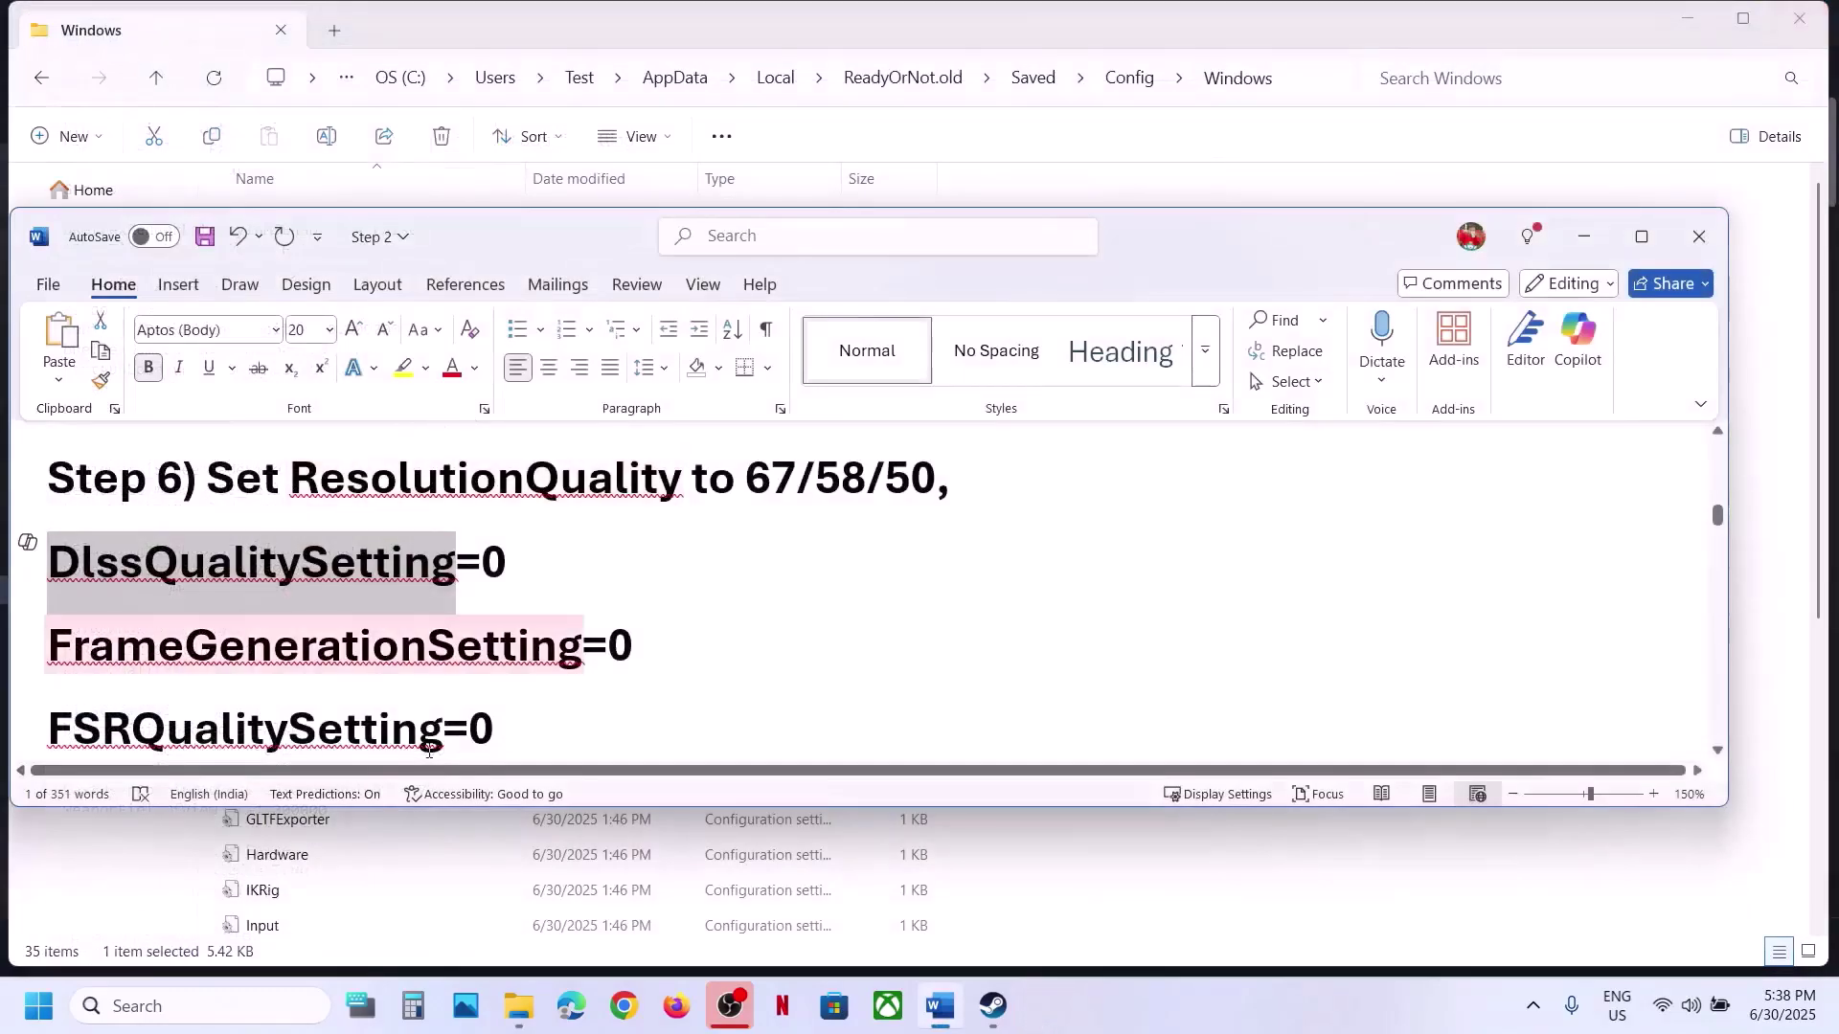
- Switch to File Explorer and set the GameUserSettings file's attribute to Read-only in its properties
click(110, 918)
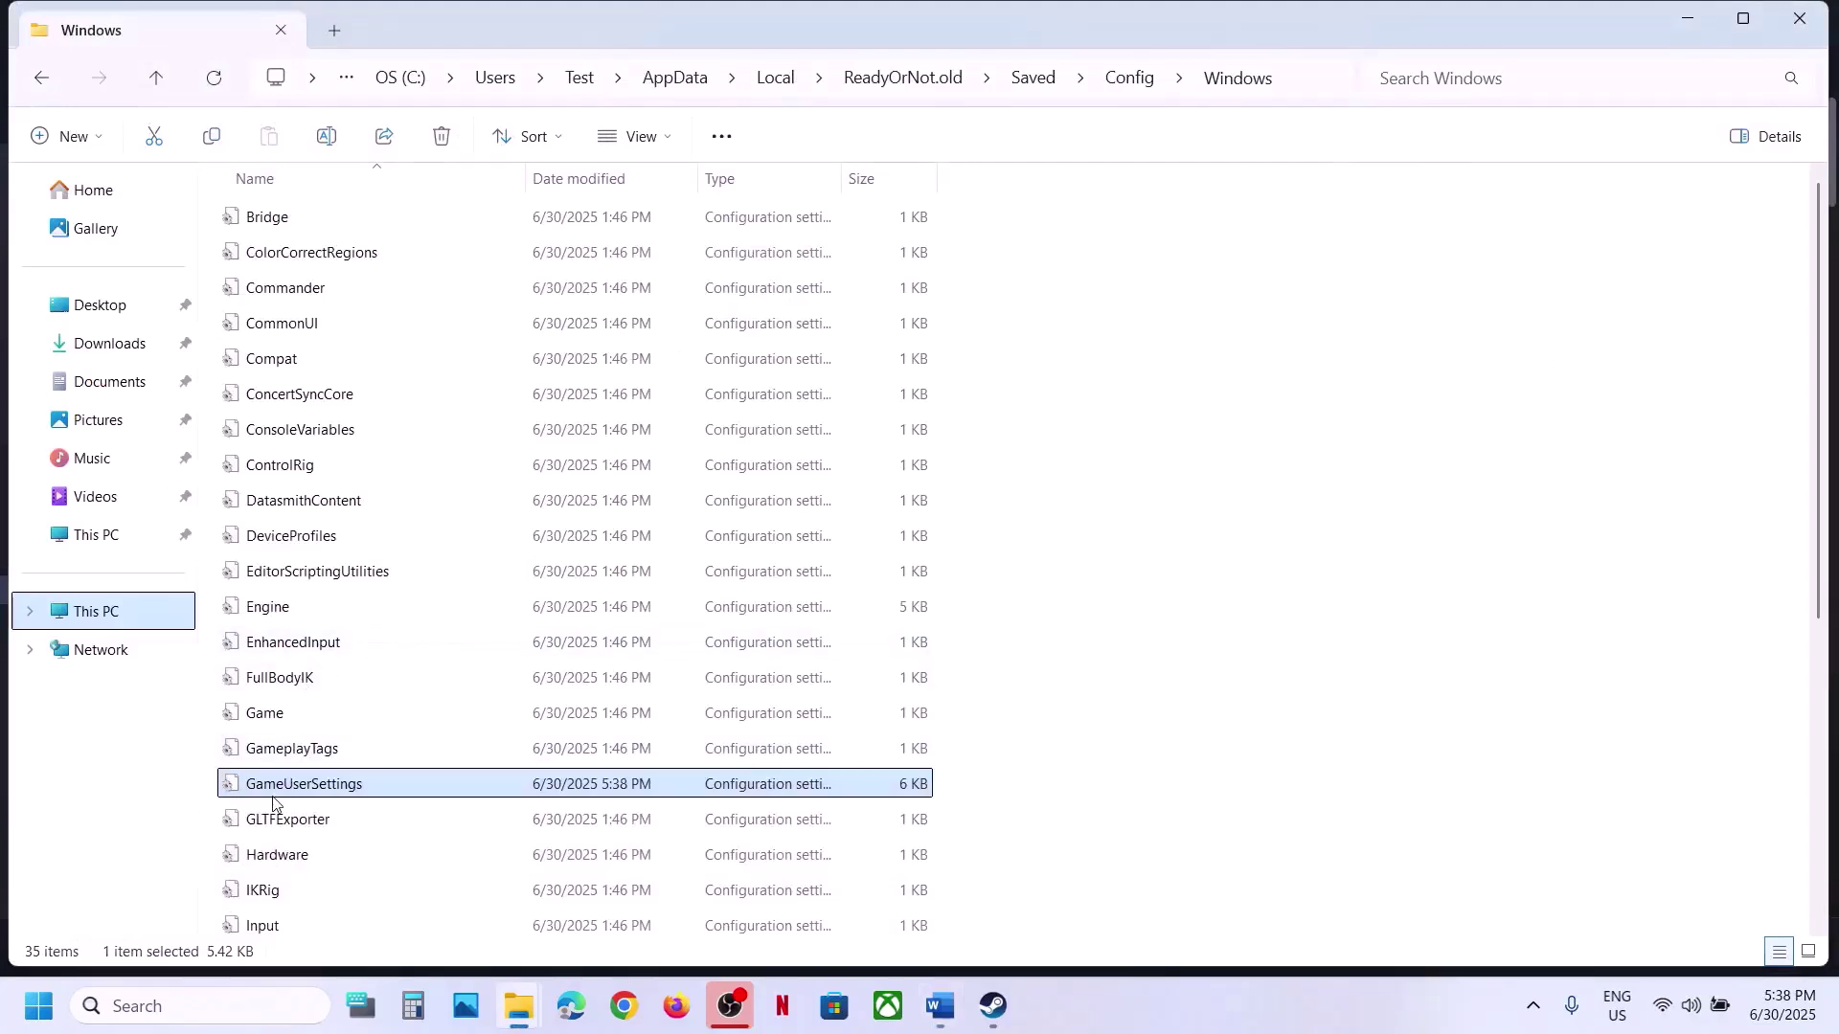
right_click(328, 793)
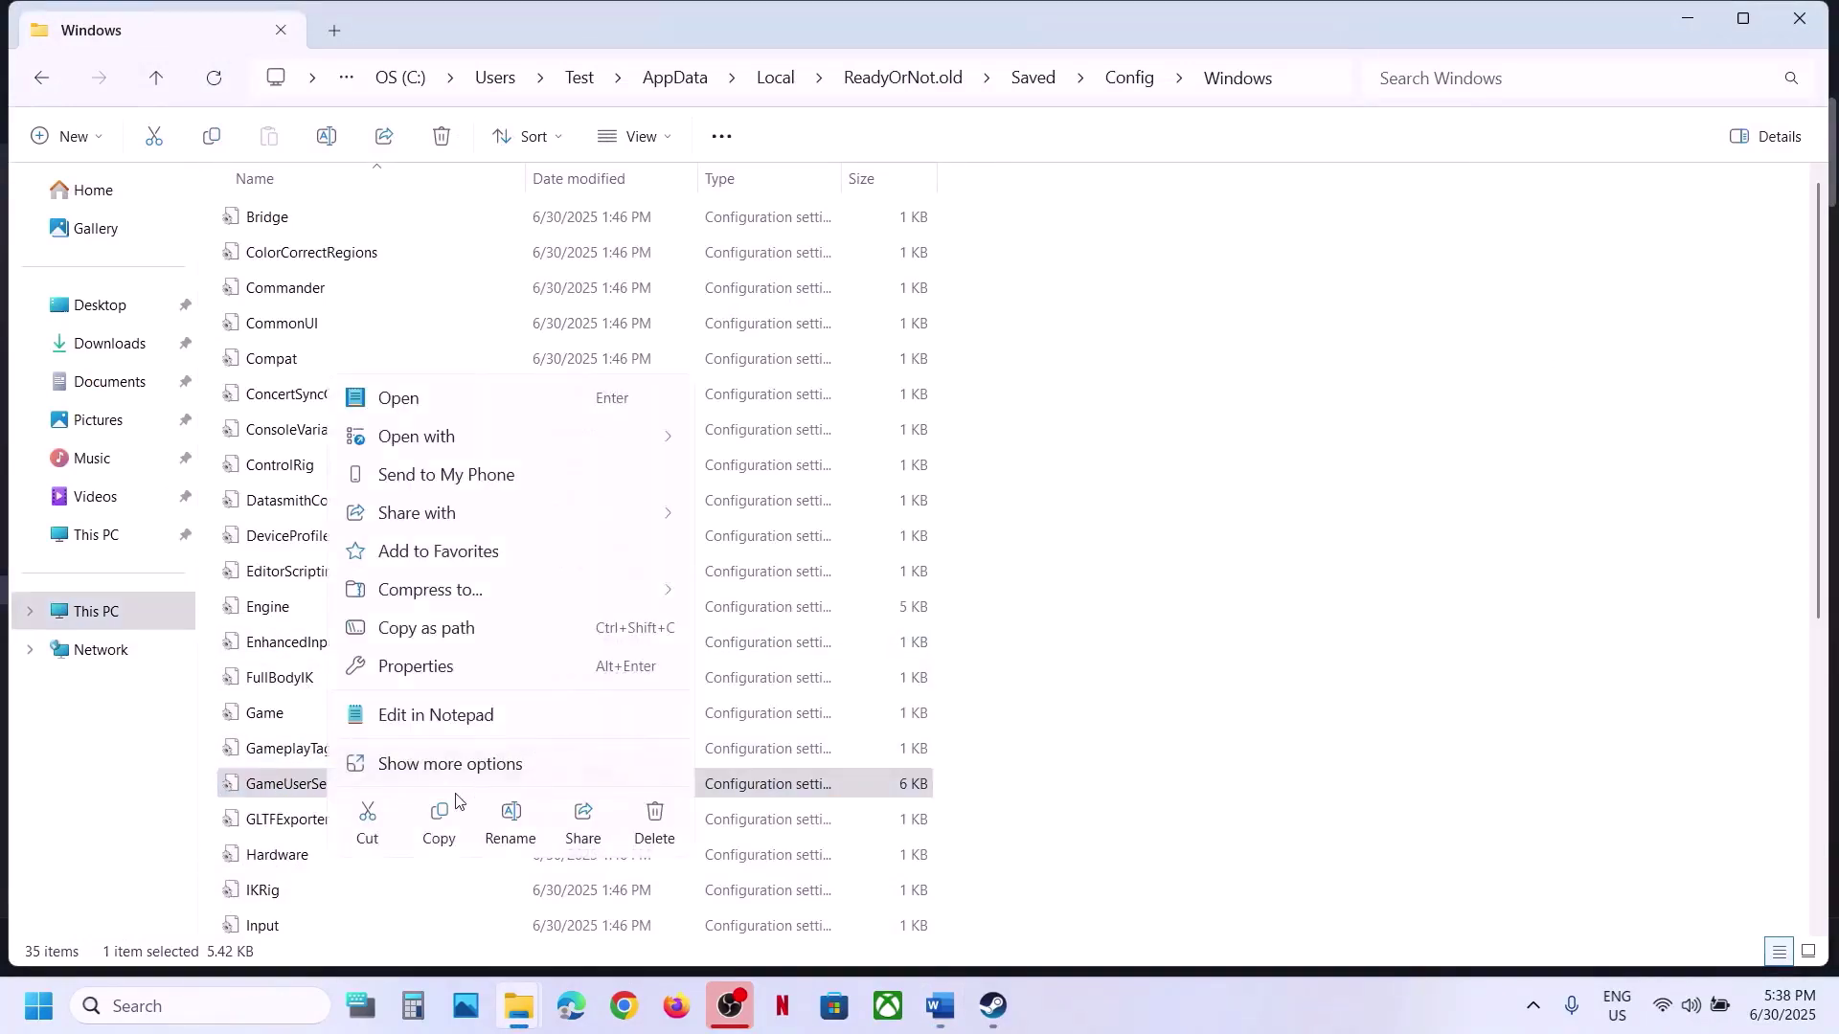
click(421, 669)
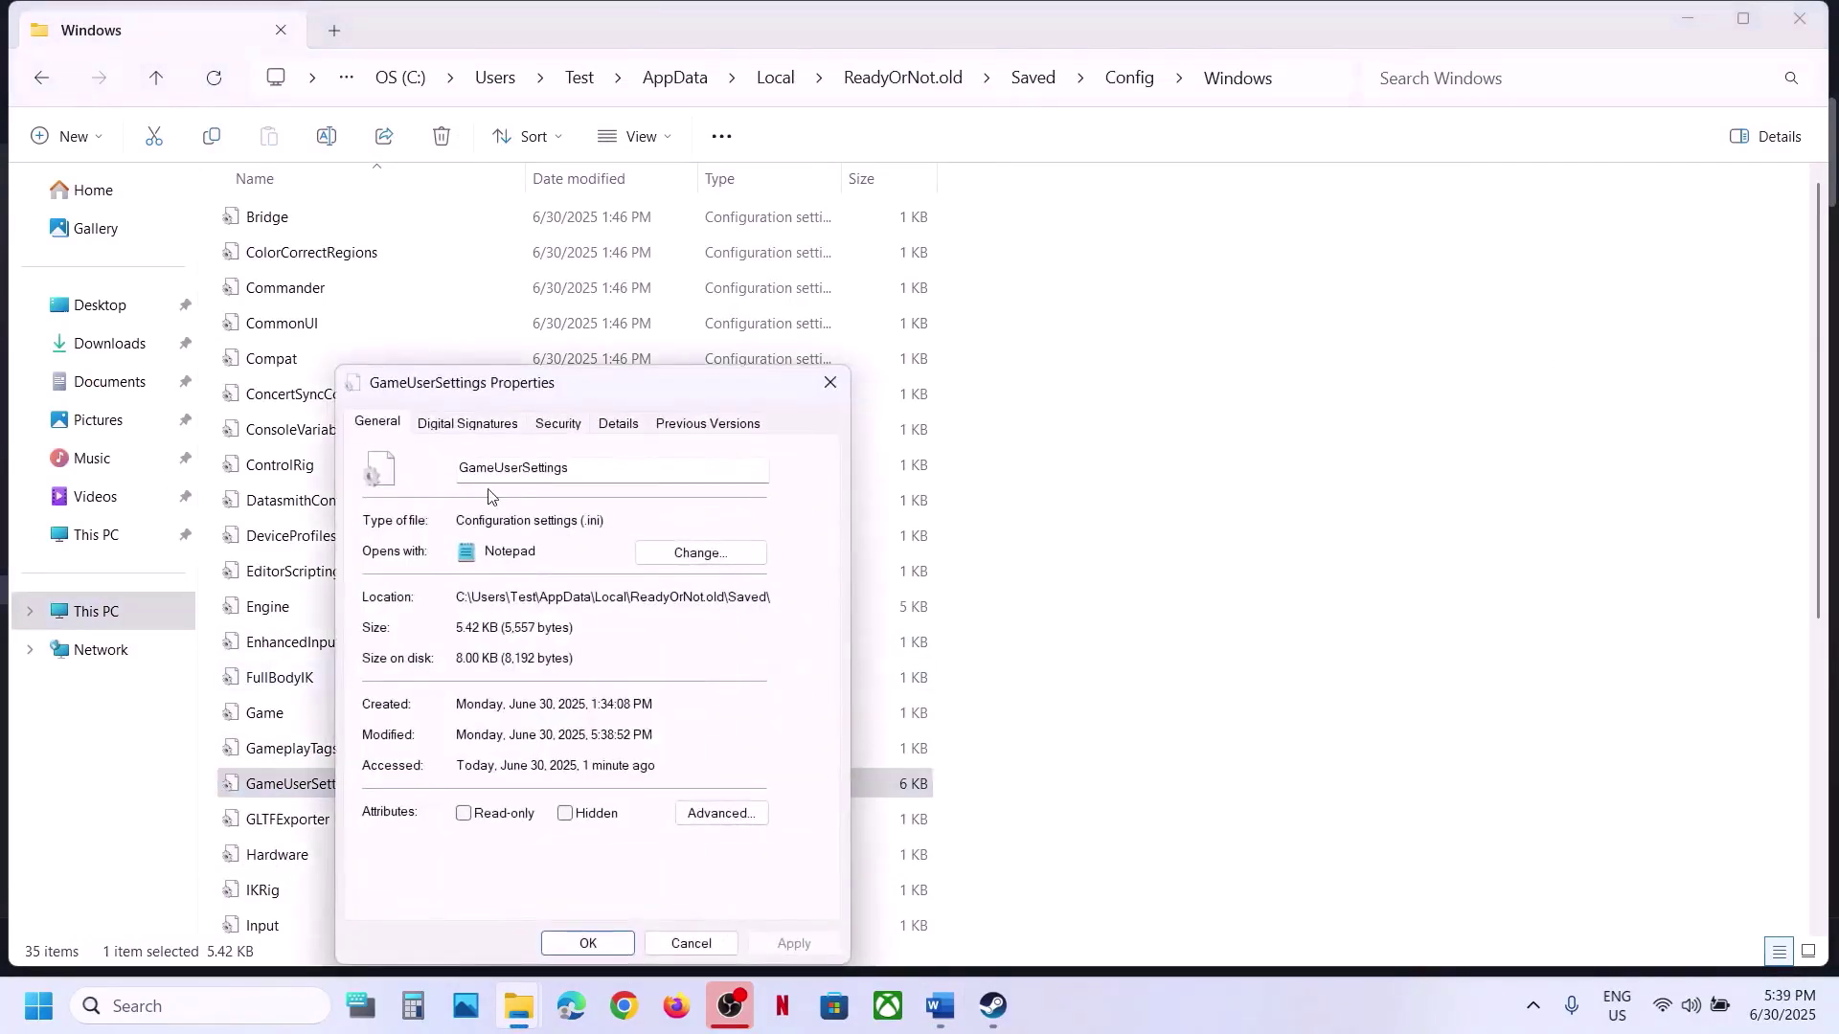
click(467, 816)
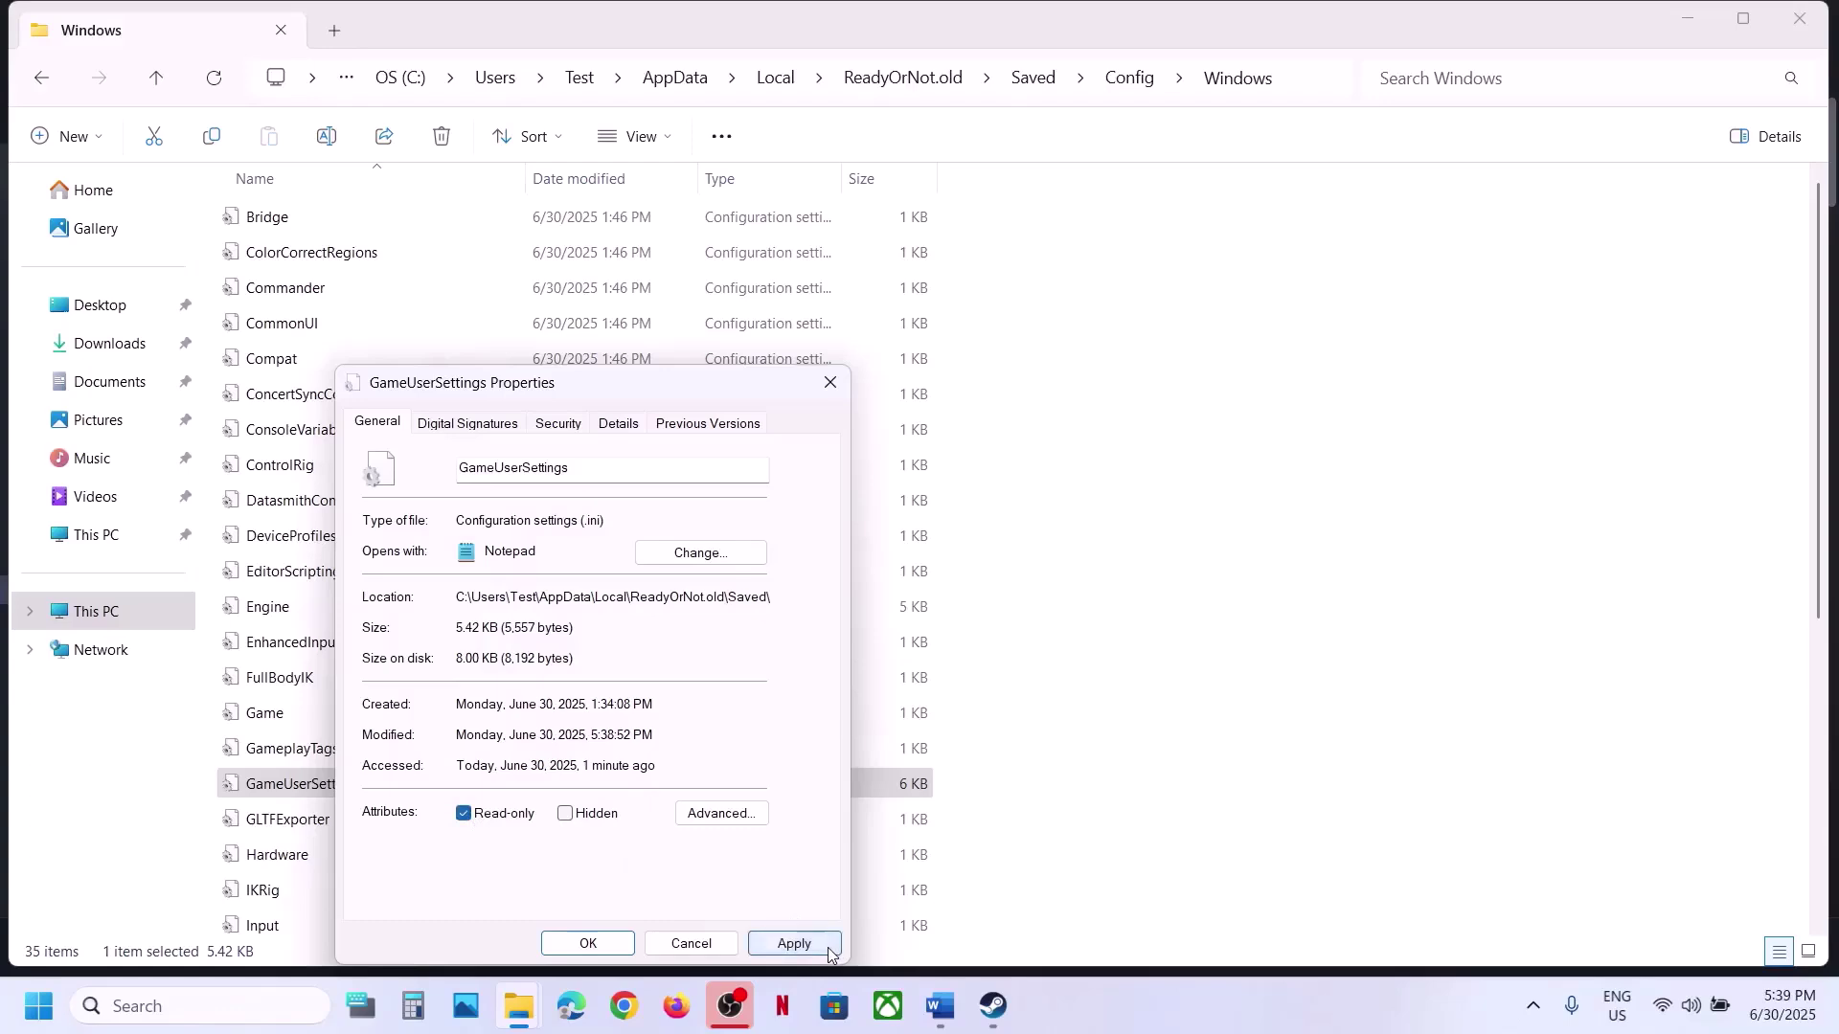
click(805, 945)
click(588, 945)
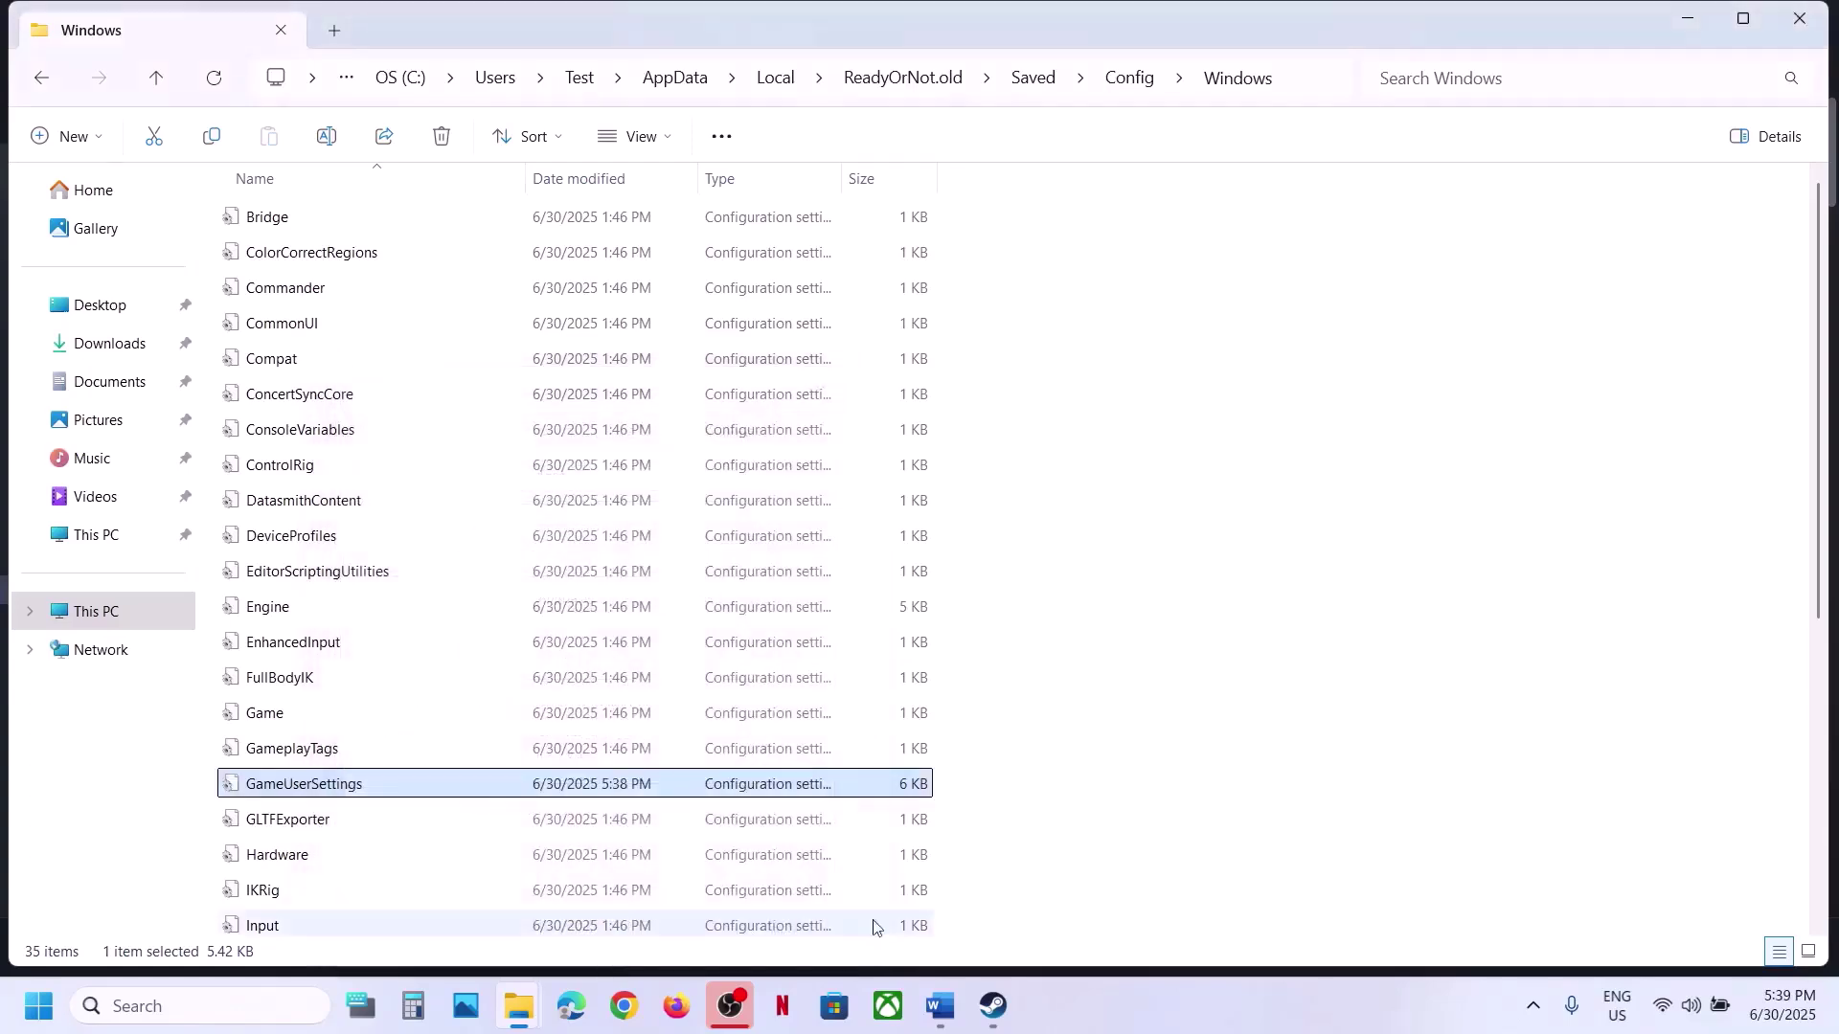
- Switch to the Word document and highlight Step 7's instruction to run the game from the game installation folder
click(994, 1006)
click(955, 1023)
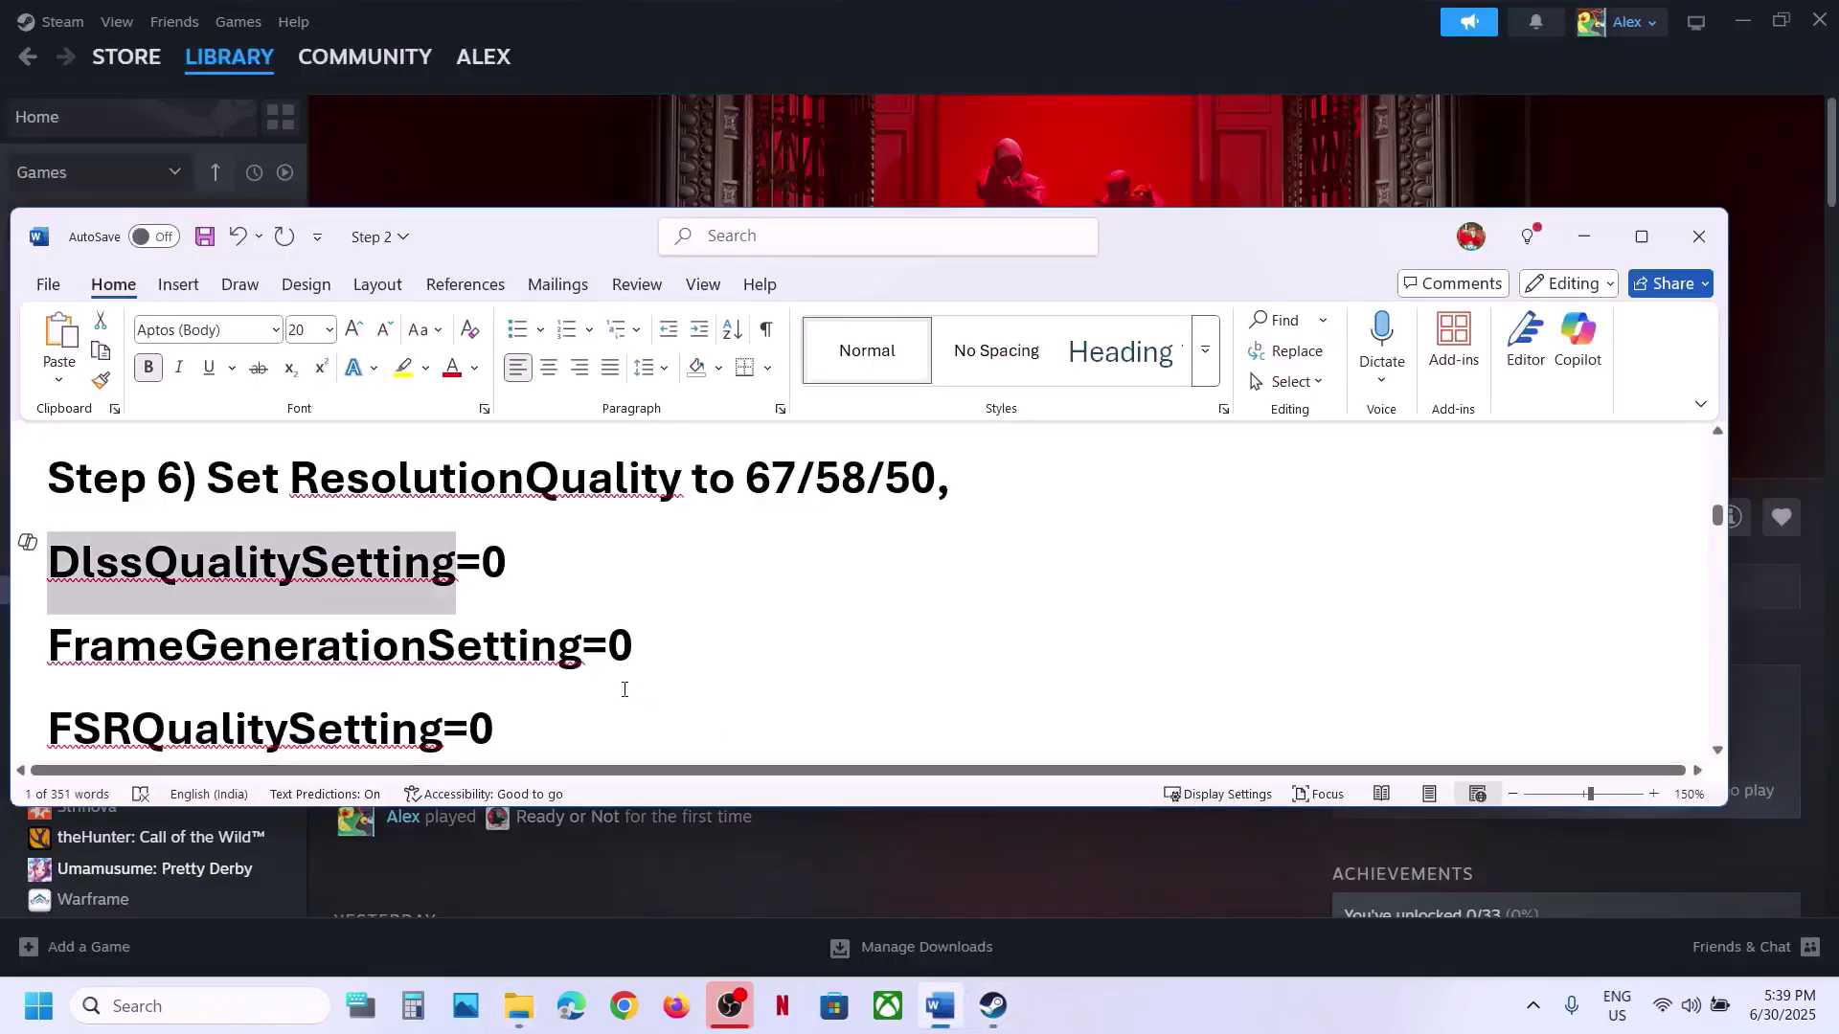
scroll(623, 689, down, 3)
scroll(623, 689, down, 3)
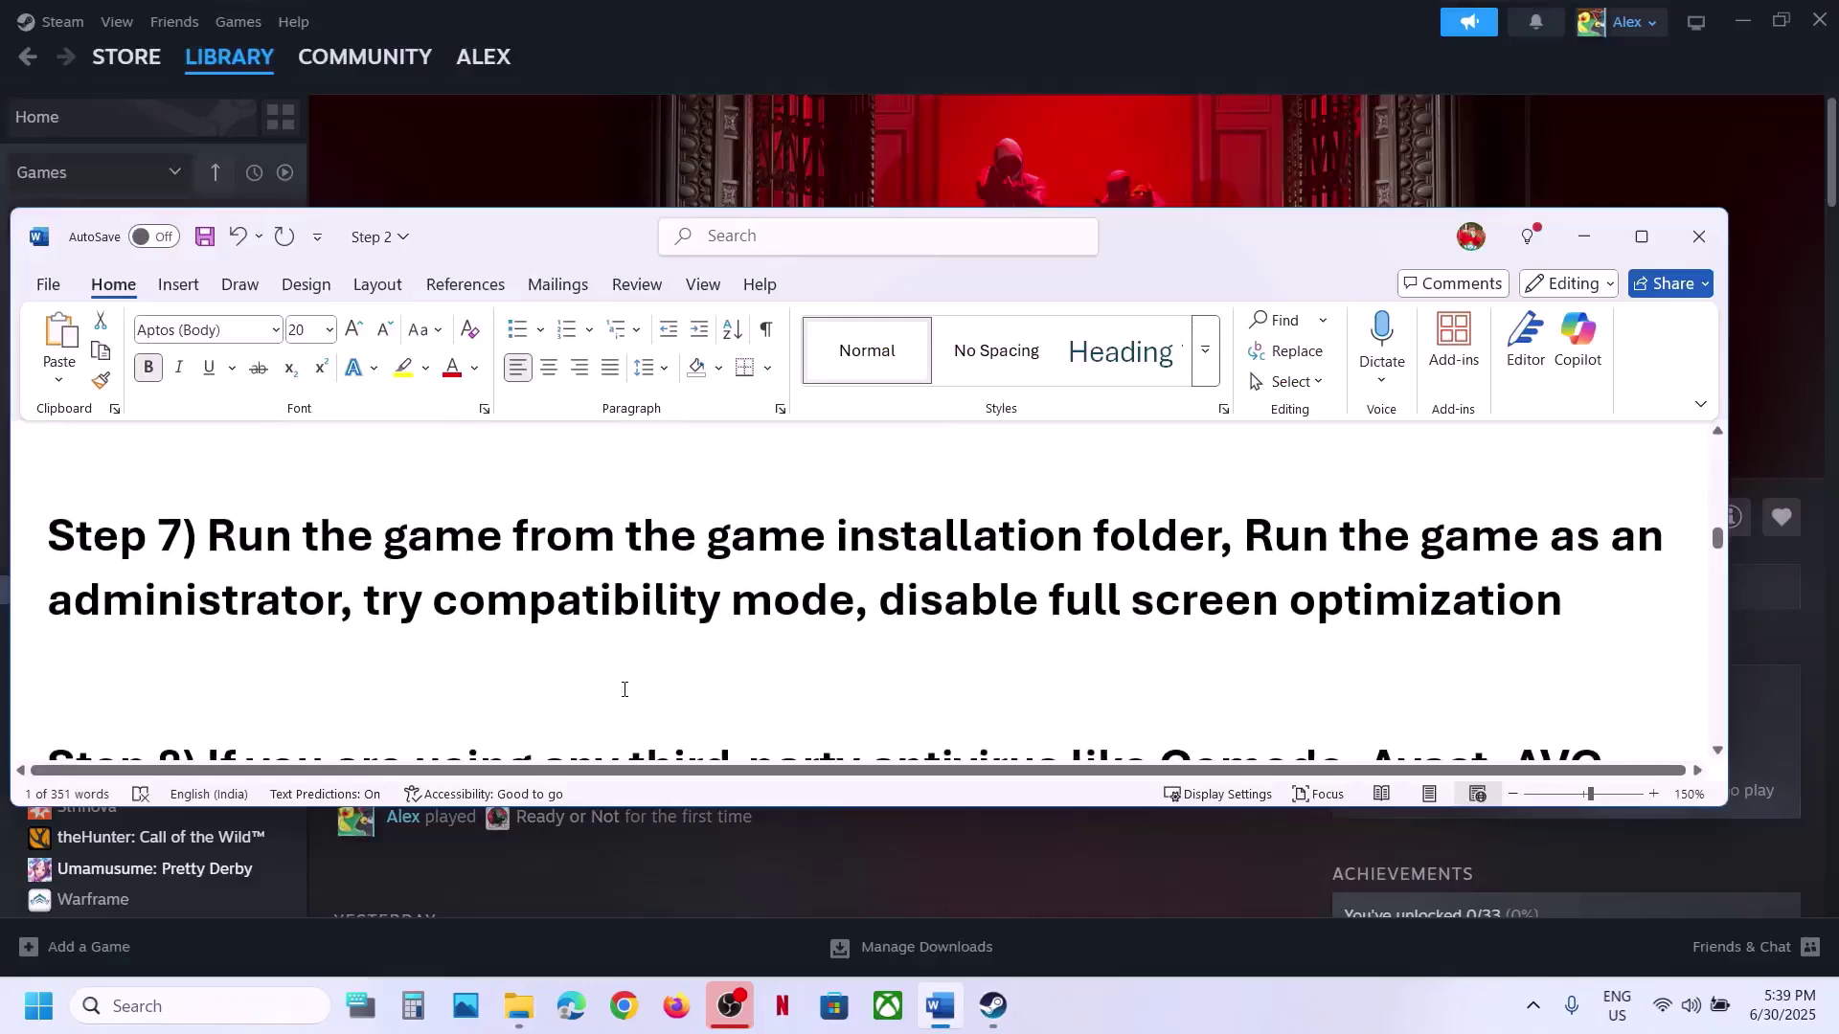
scroll(624, 689, up, 1)
drag(206, 605, 1235, 605)
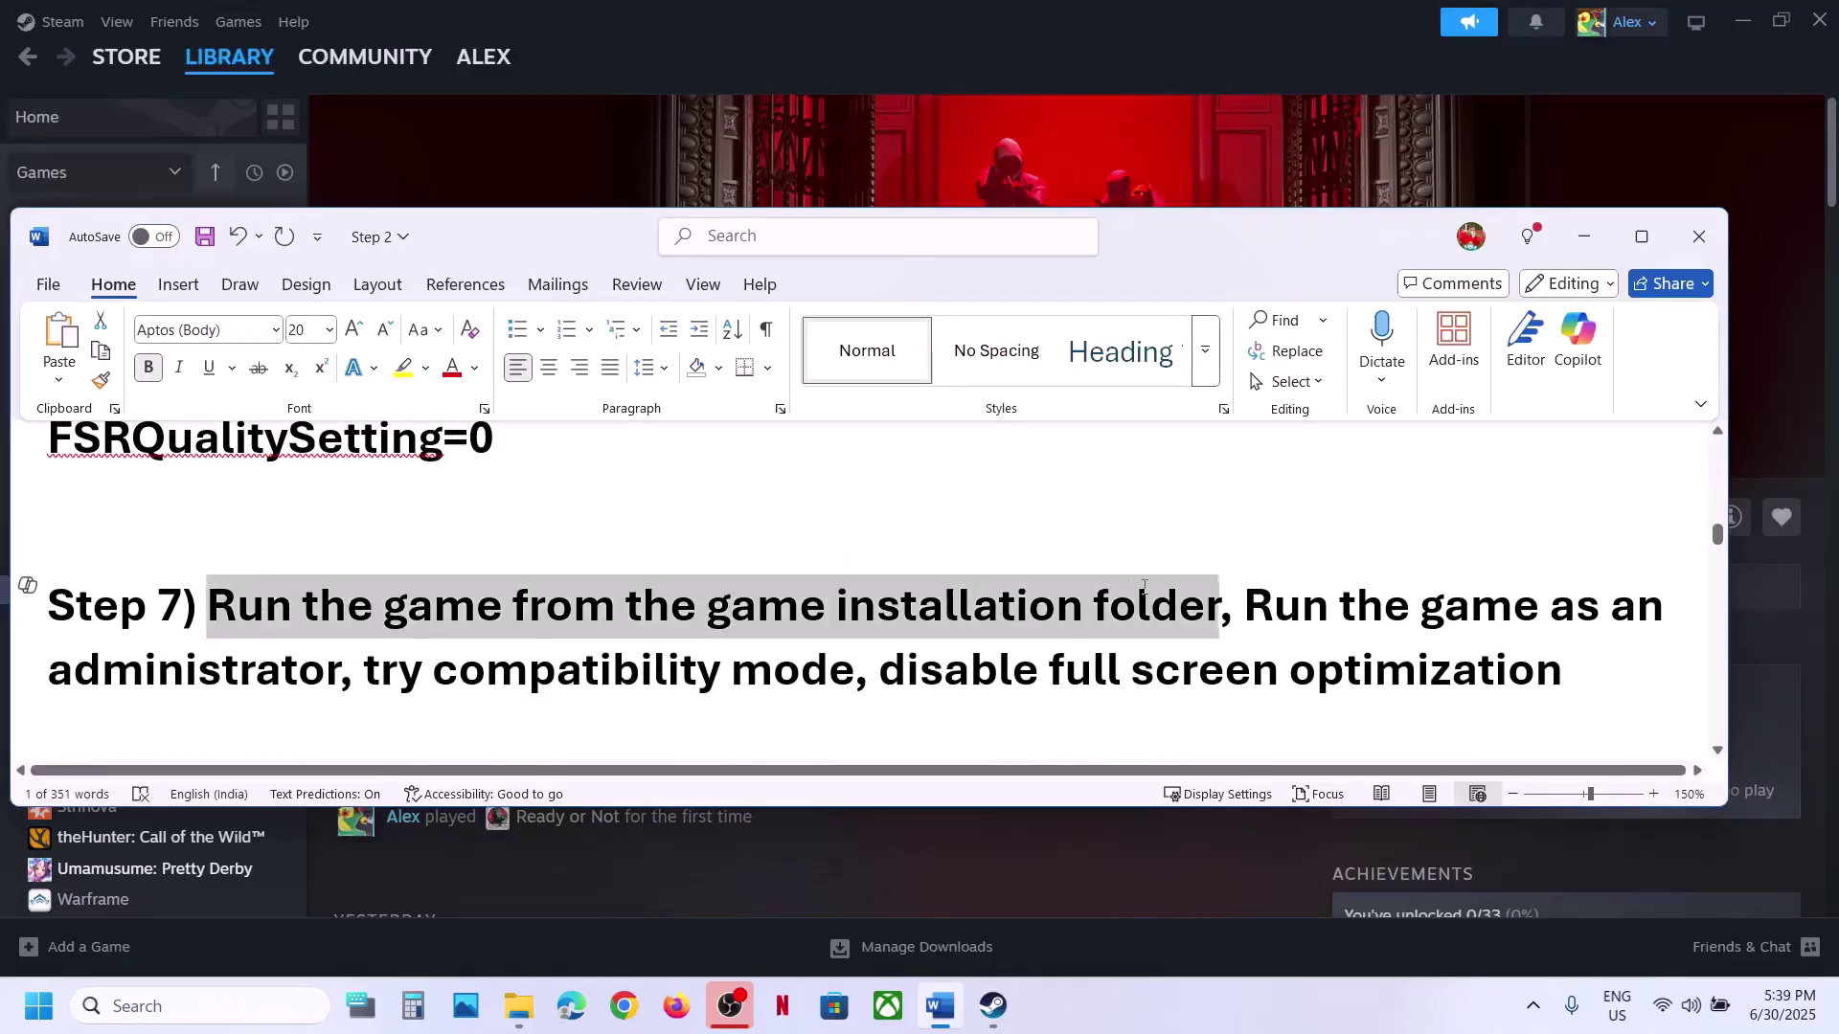
- Browse Ready or Not's local files from Steam, go to ReadyOrNot\Binaries\Win64, and select ReadyOrNot-Win64-Shipping
click(963, 144)
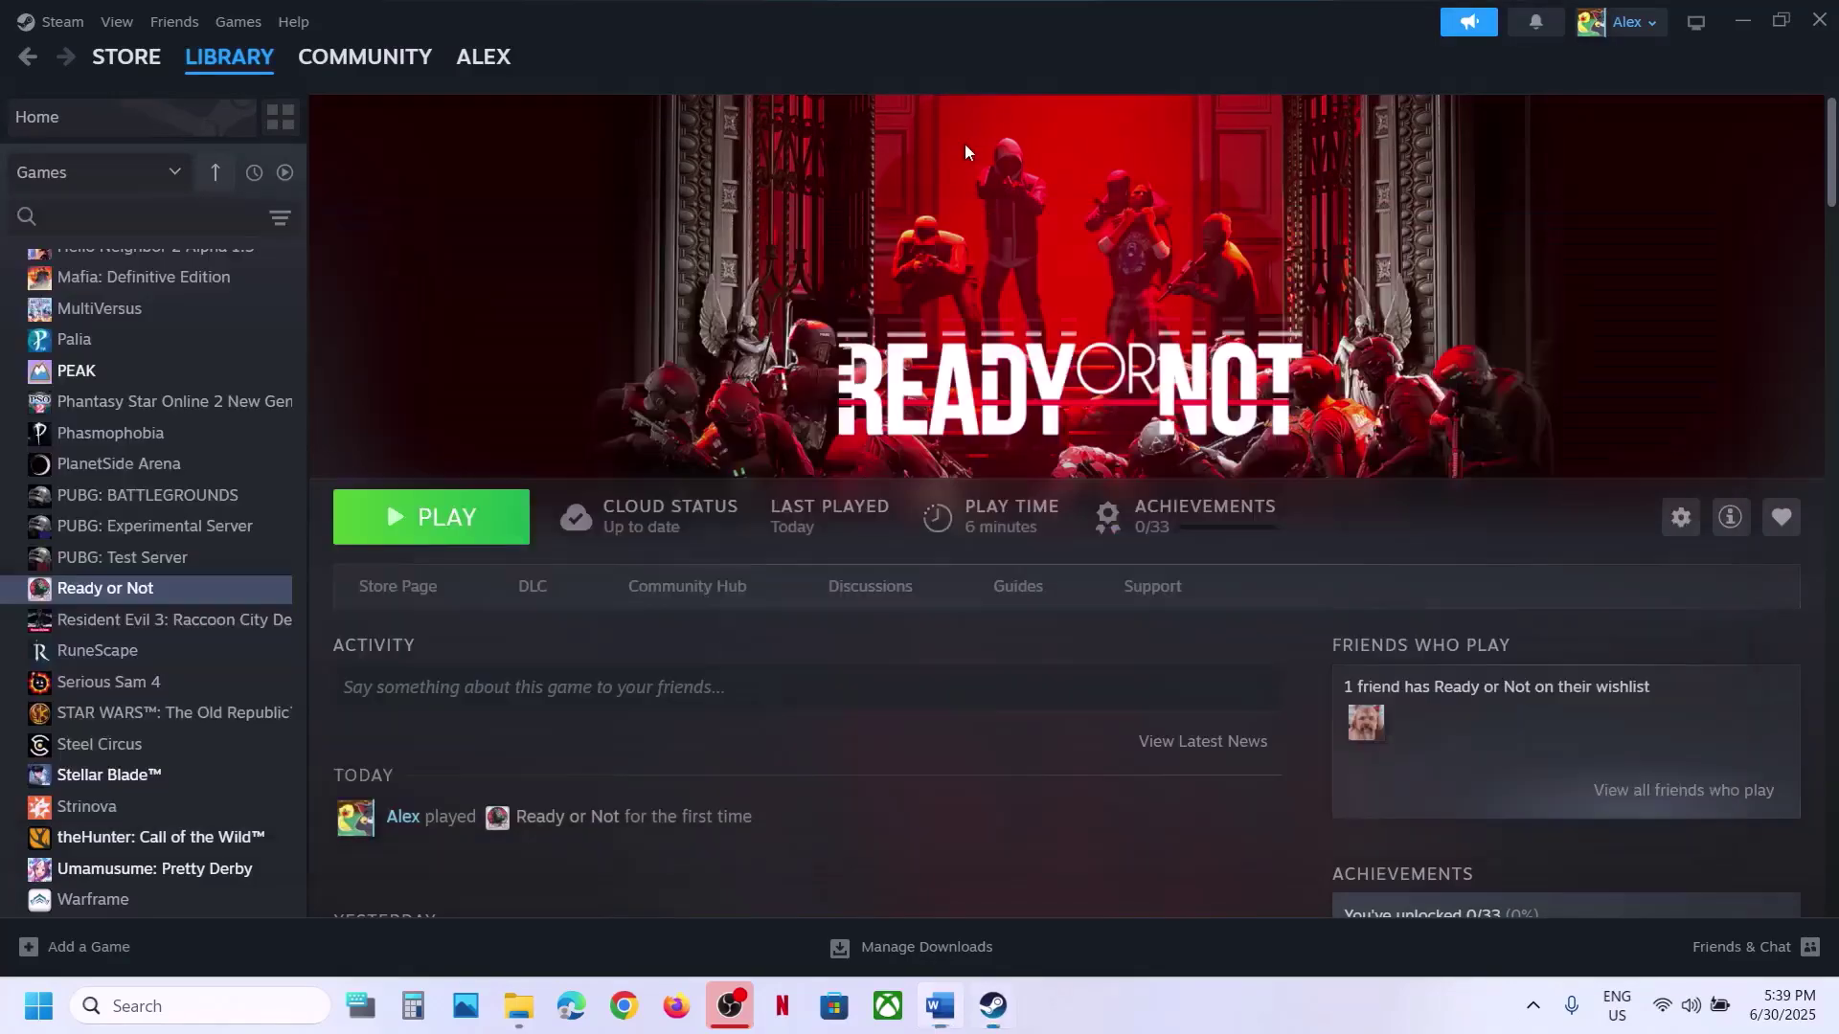
right_click(168, 586)
mouse_move(273, 730)
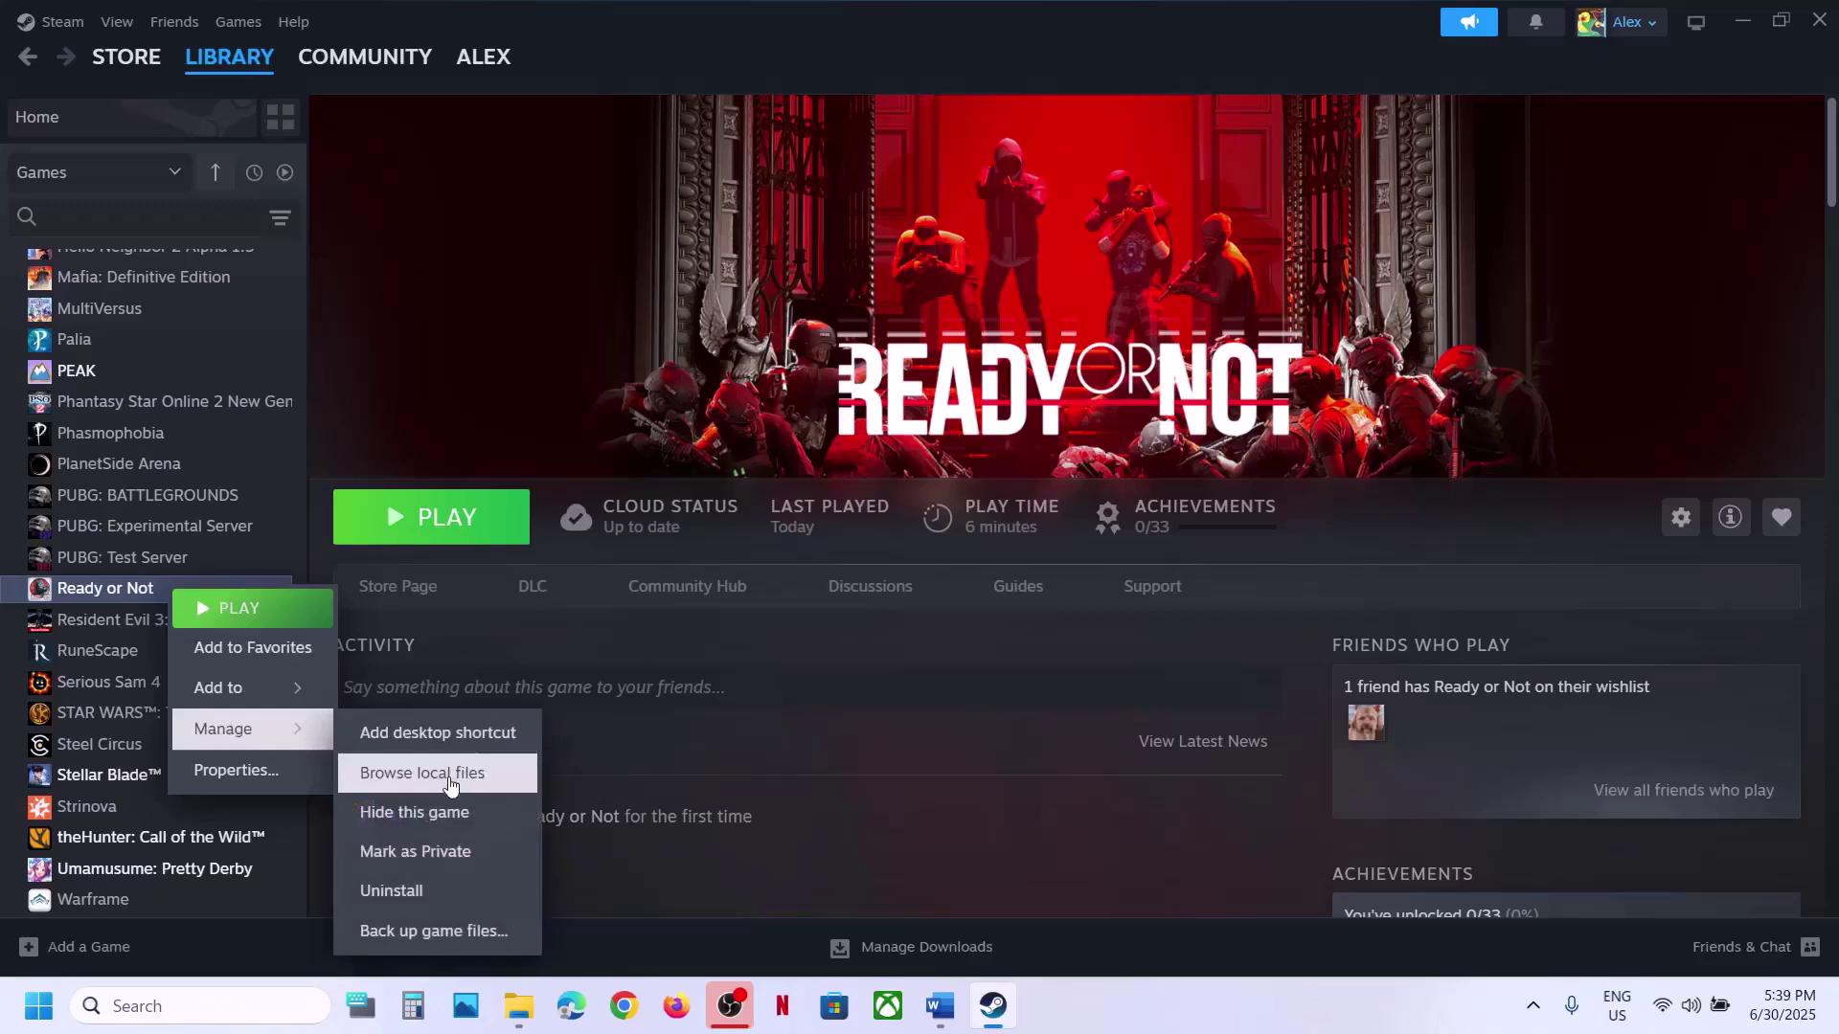
click(476, 766)
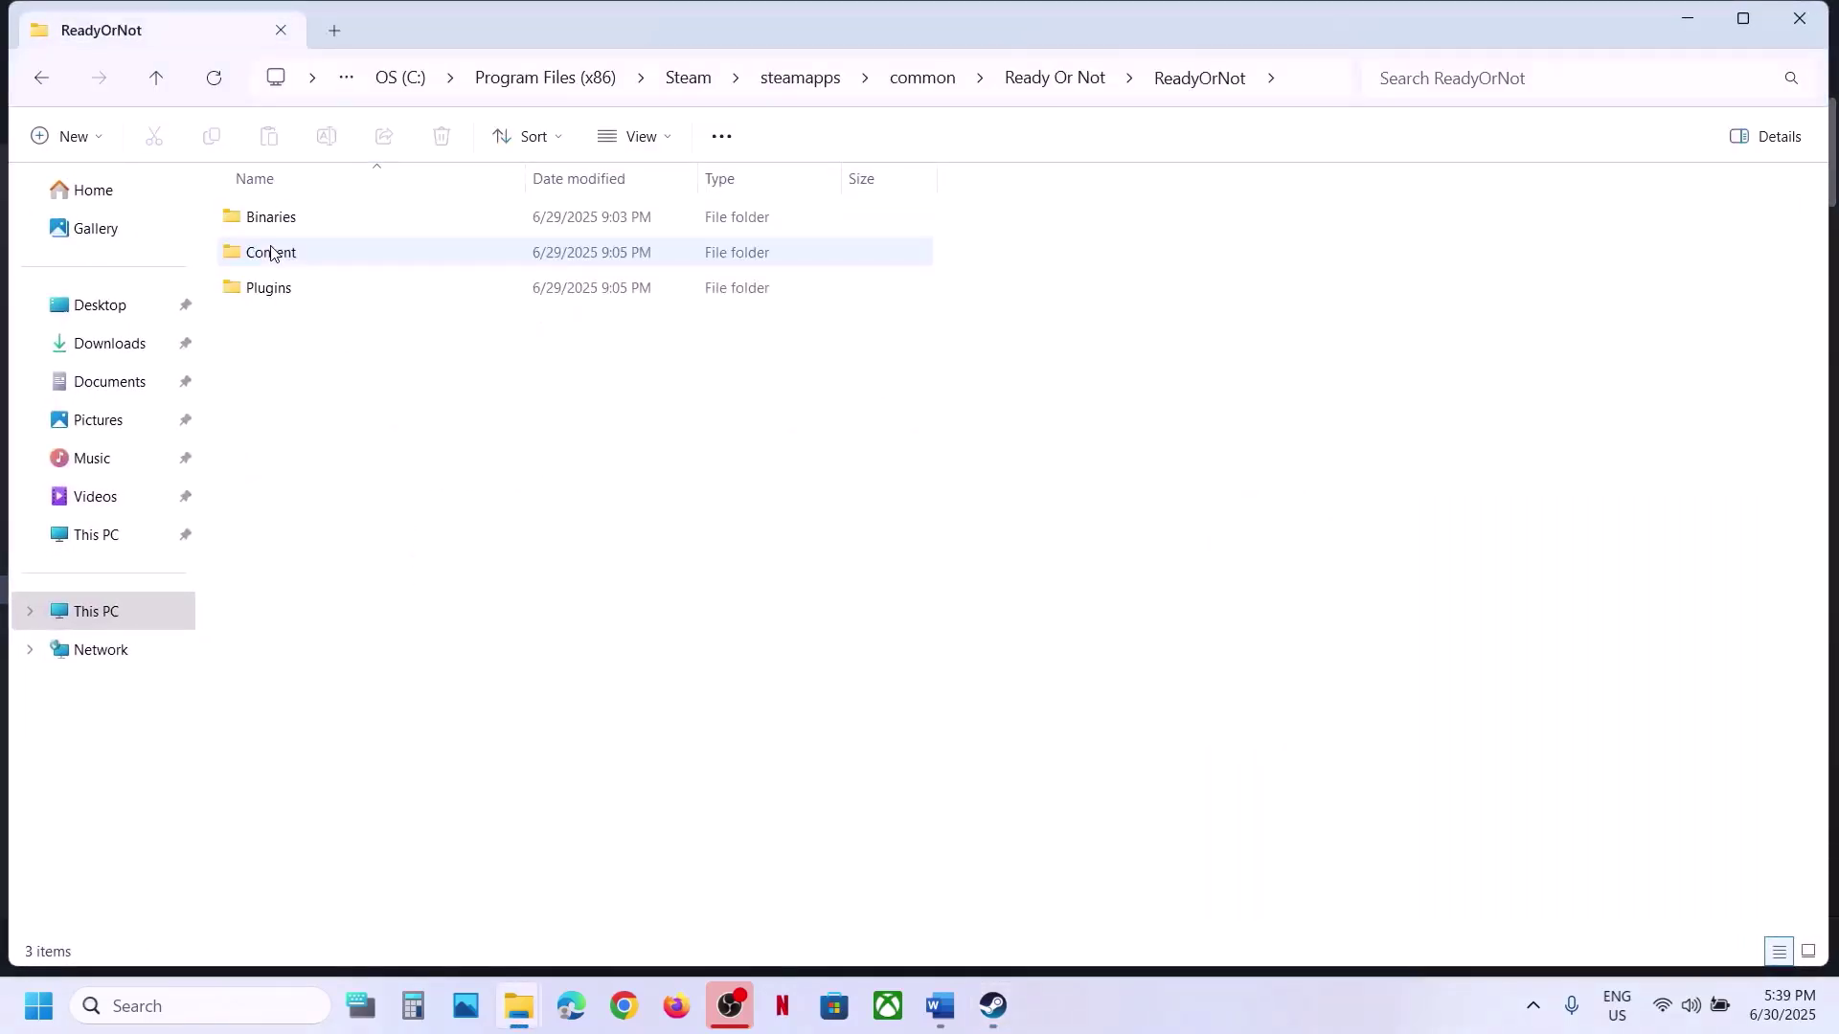
double_click(271, 218)
double_click(271, 218)
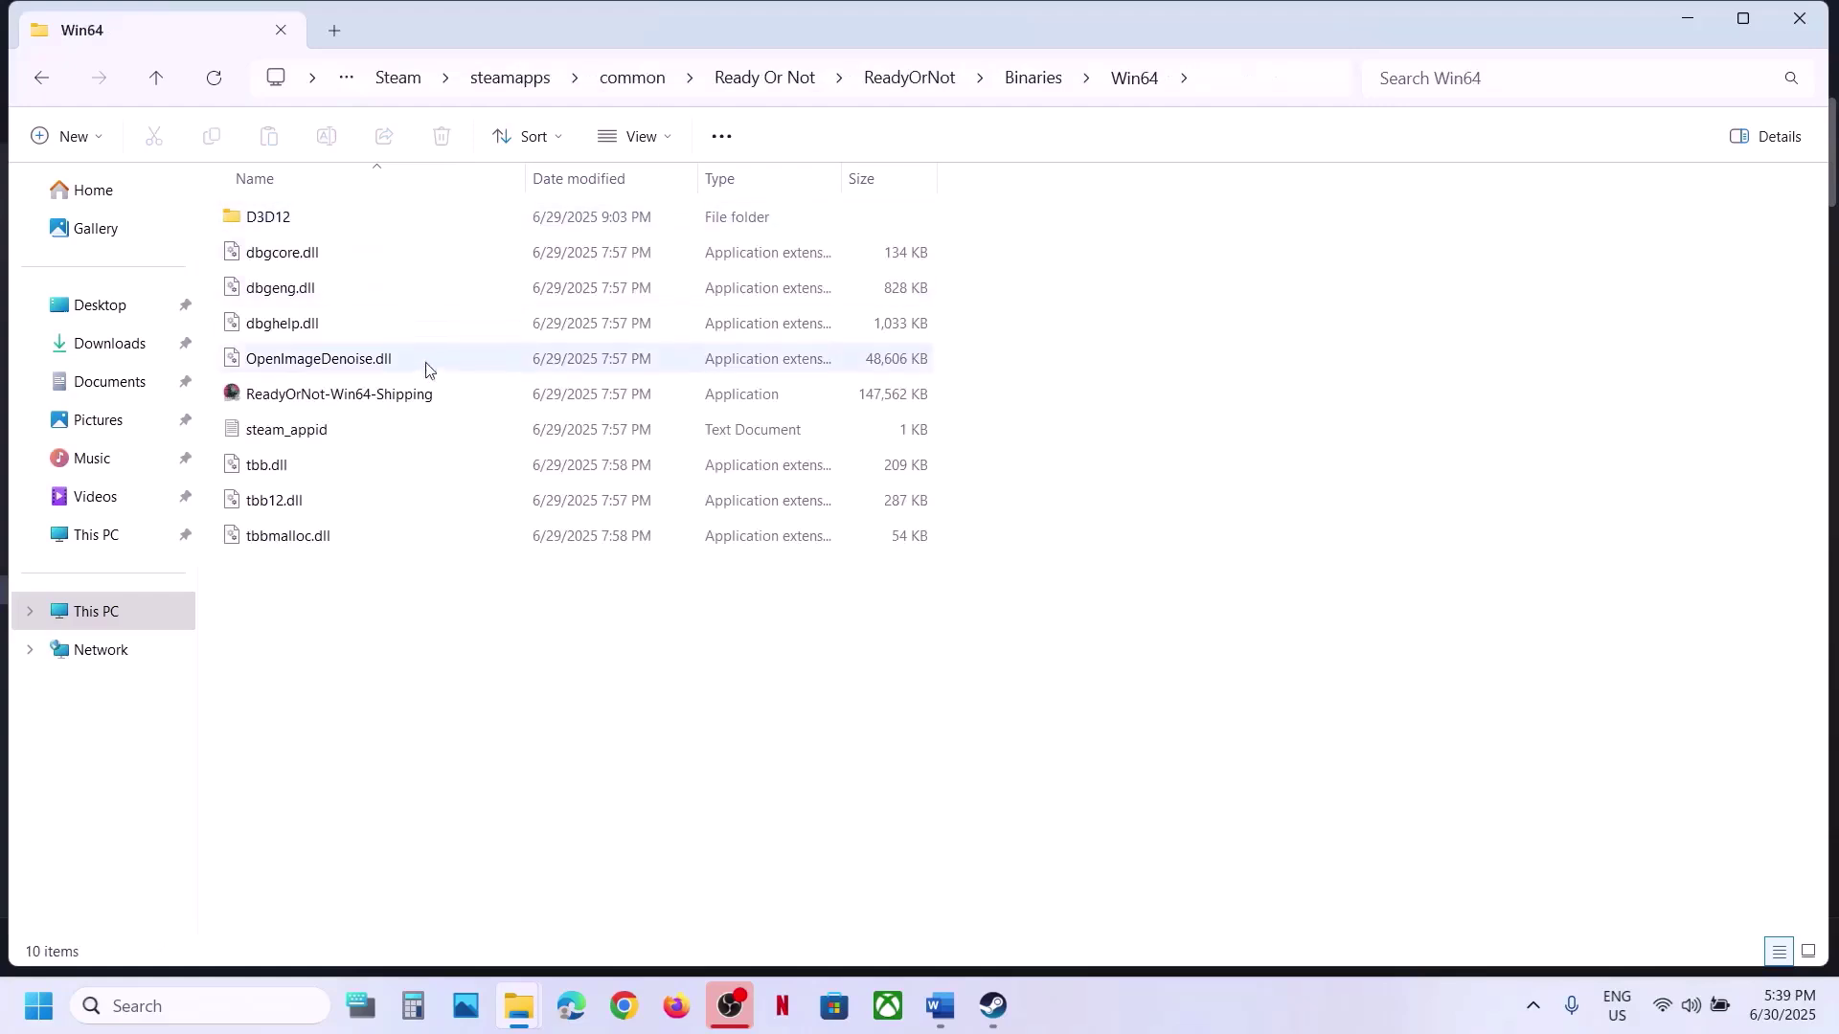
click(399, 403)
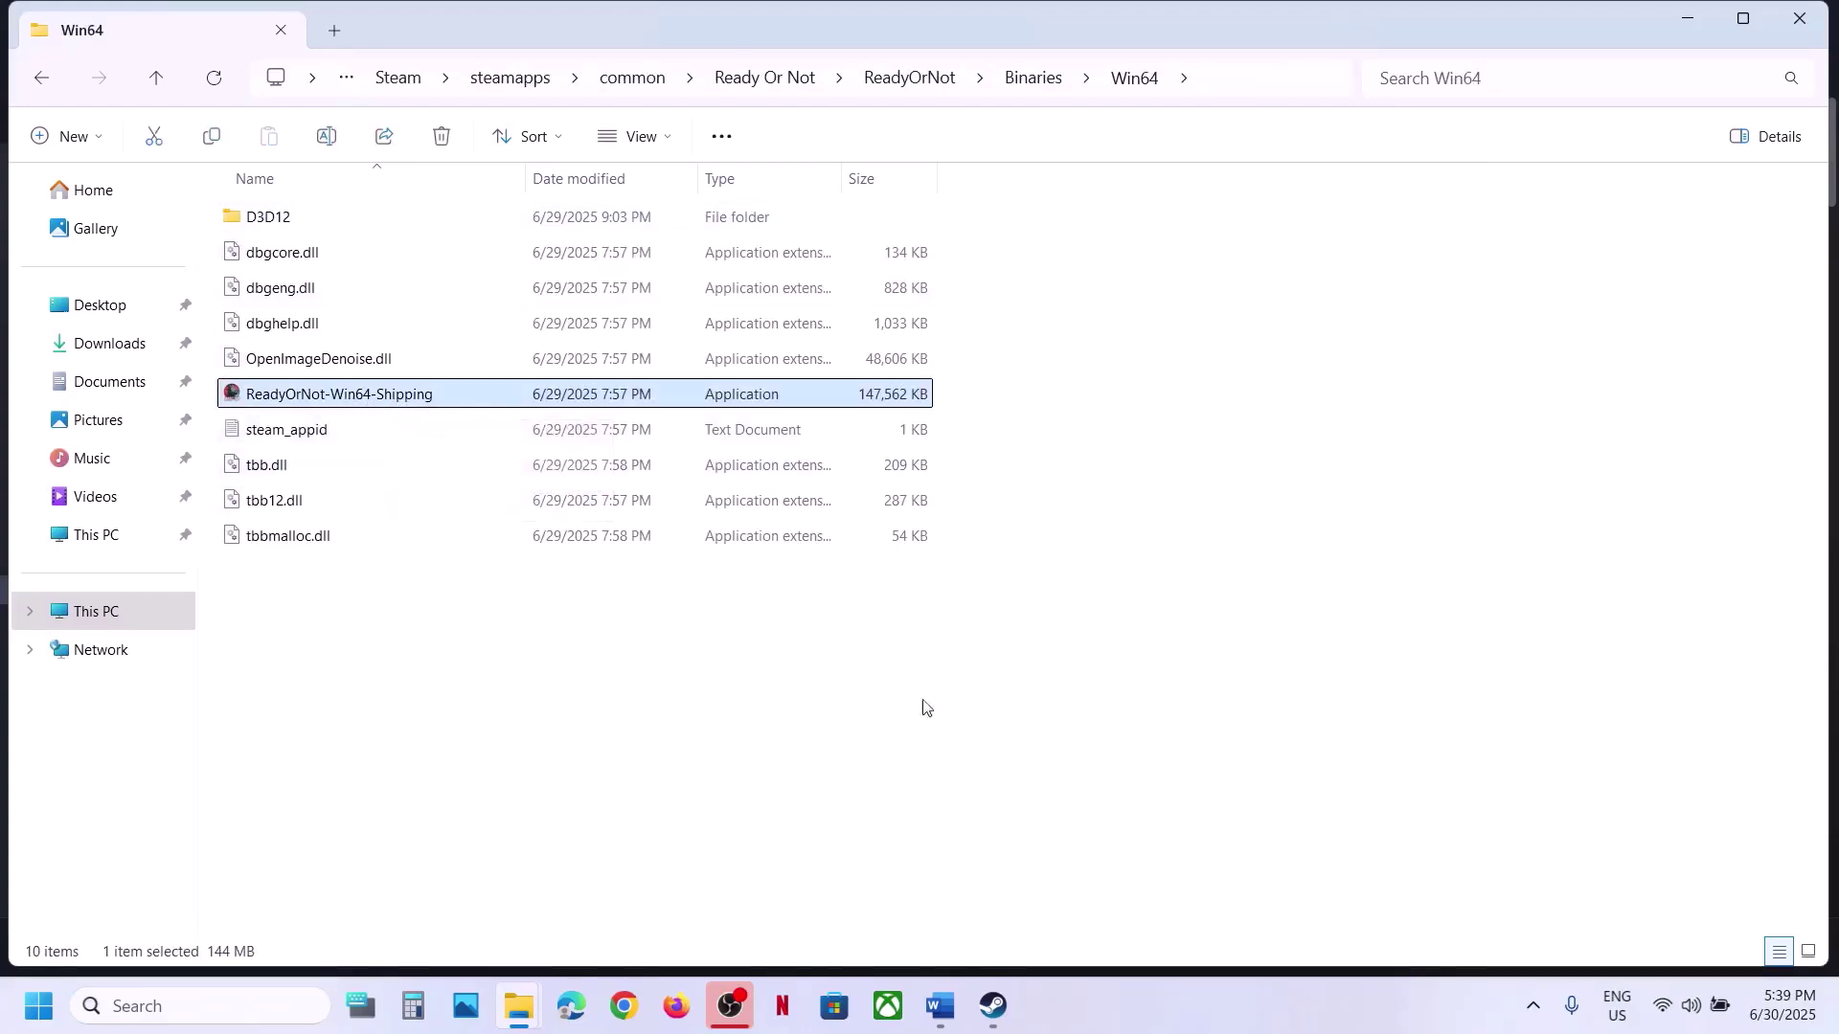
- Highlight Step 7's administrator, compatibility mode and full screen optimization instructions in Word, and return to the Win64 folder
click(939, 1005)
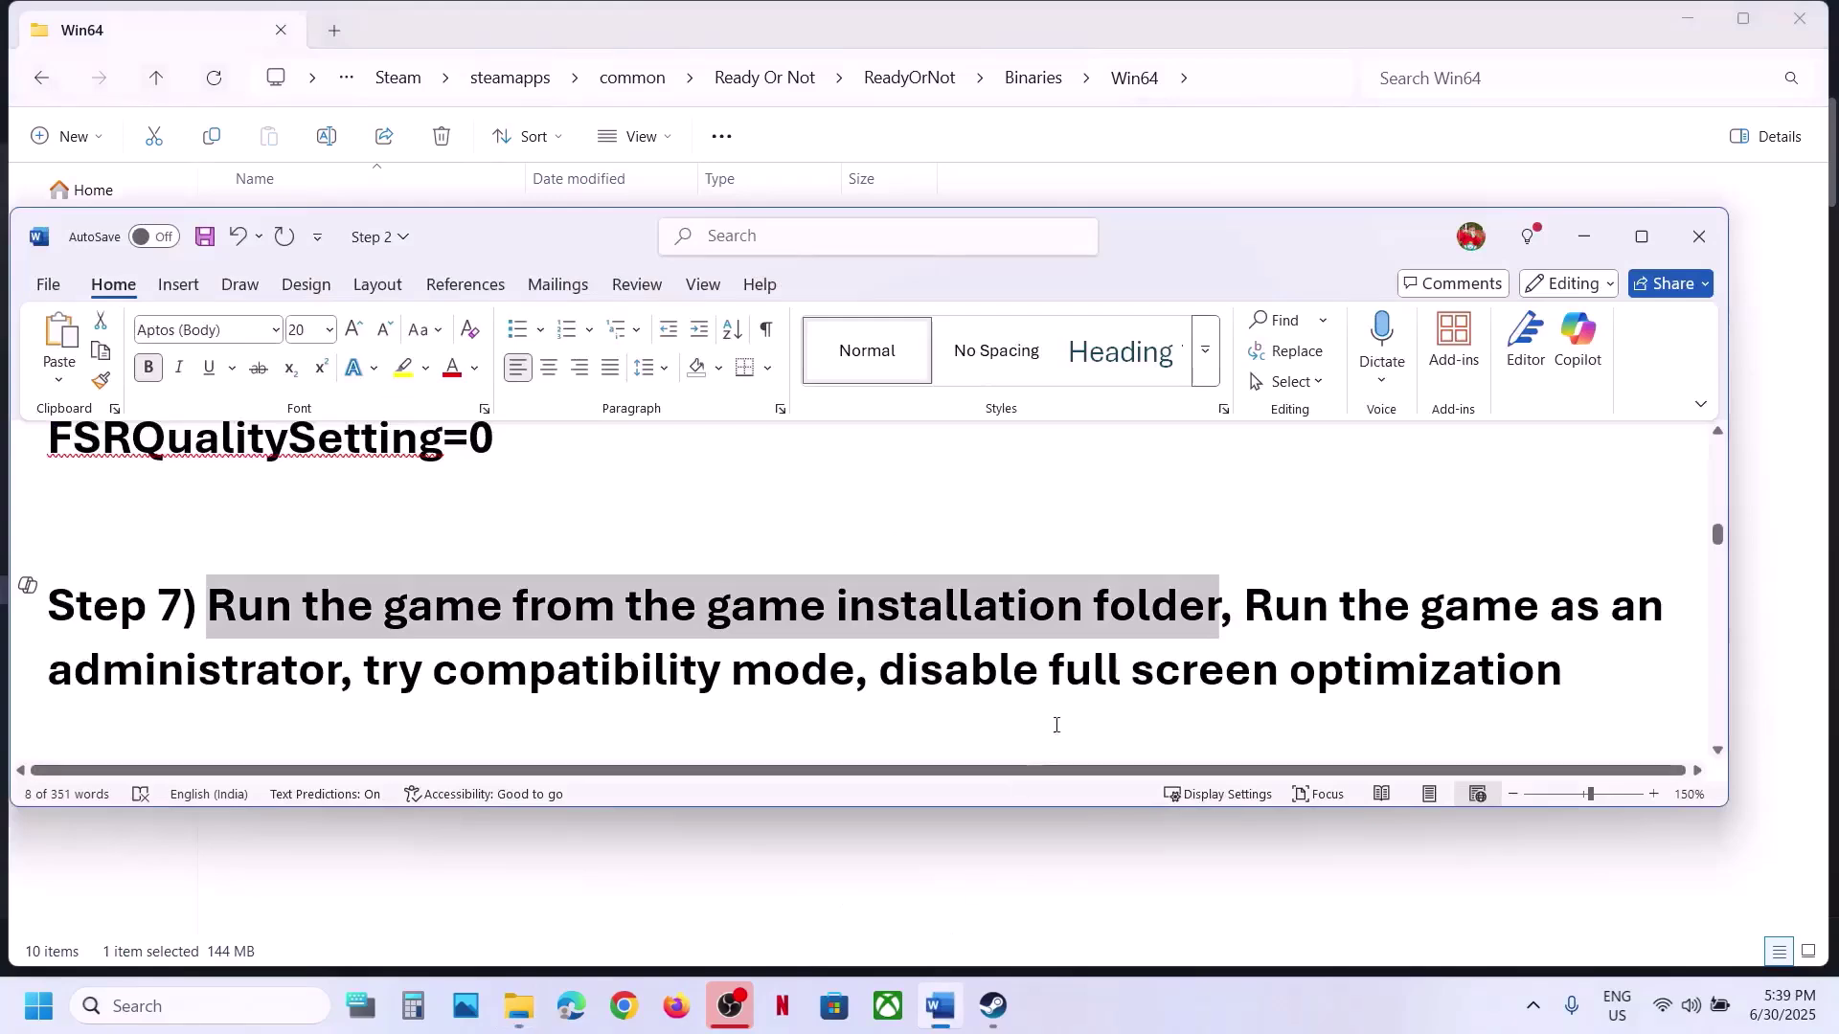
drag(1252, 600, 1398, 694)
click(877, 835)
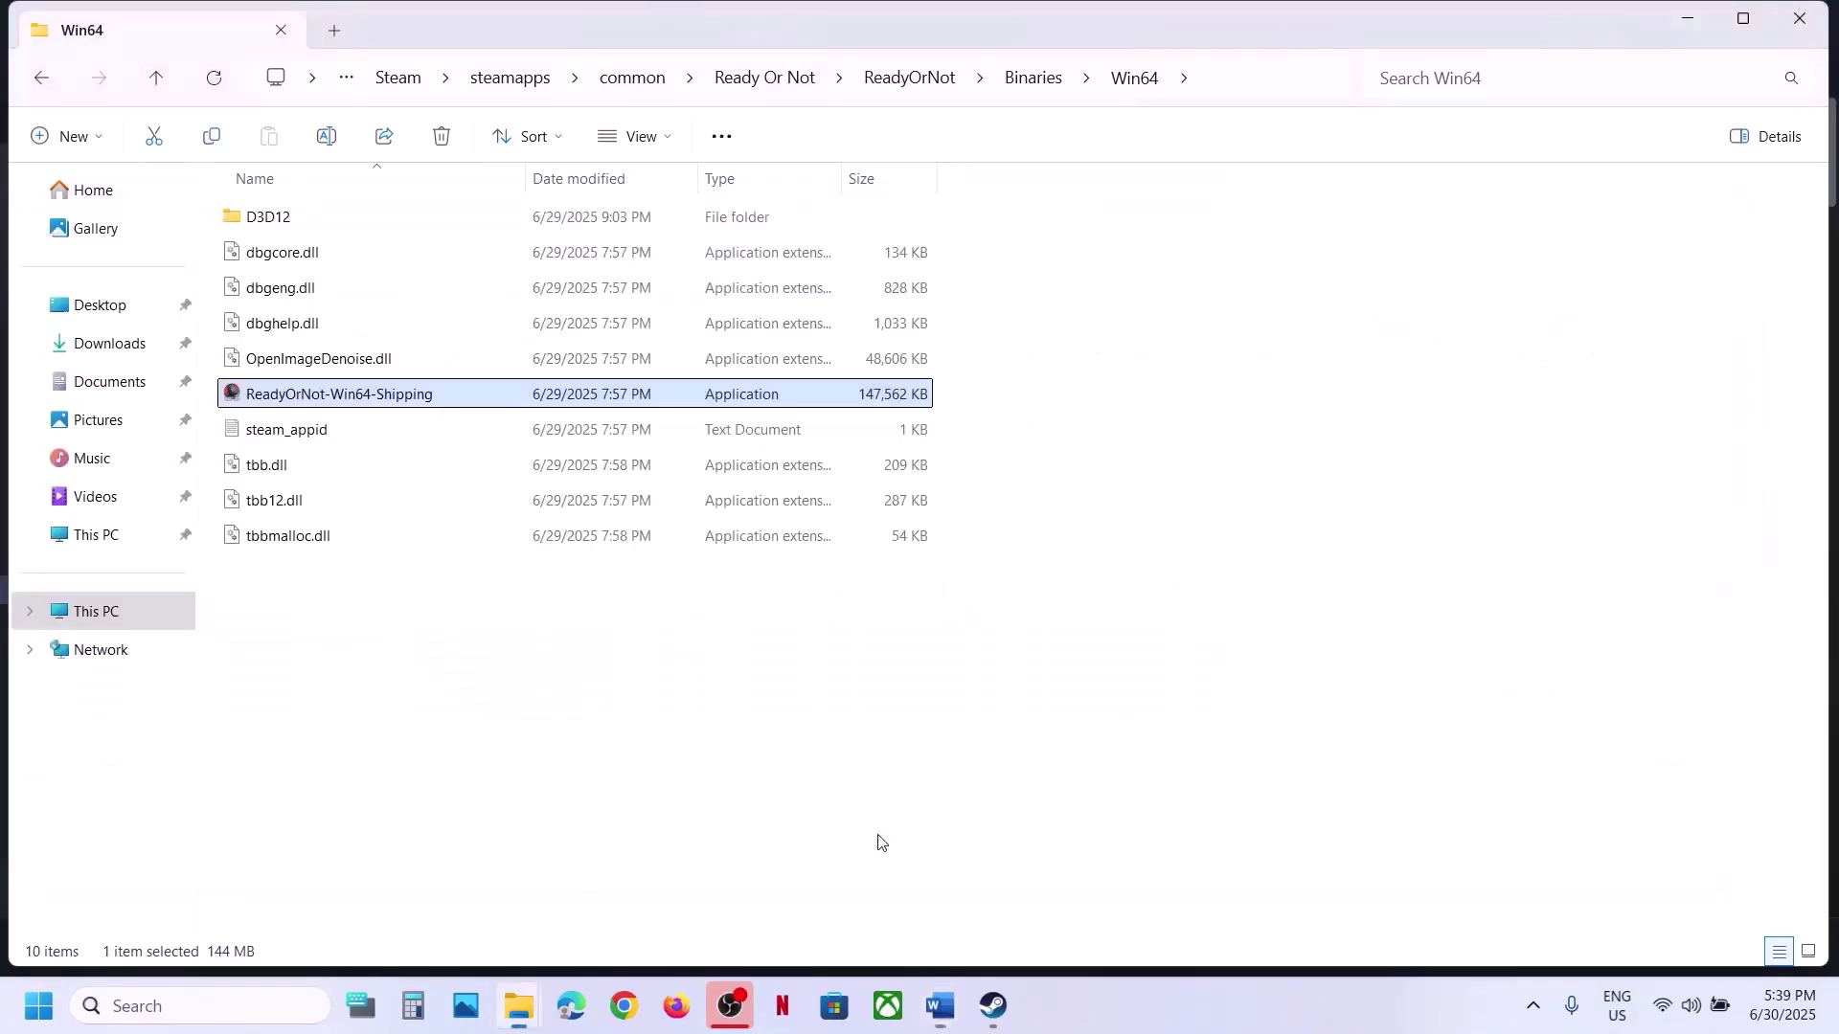
- Set ReadyOrNot-Win64-Shipping to run as an administrator in its compatibility properties and confirm
click(363, 401)
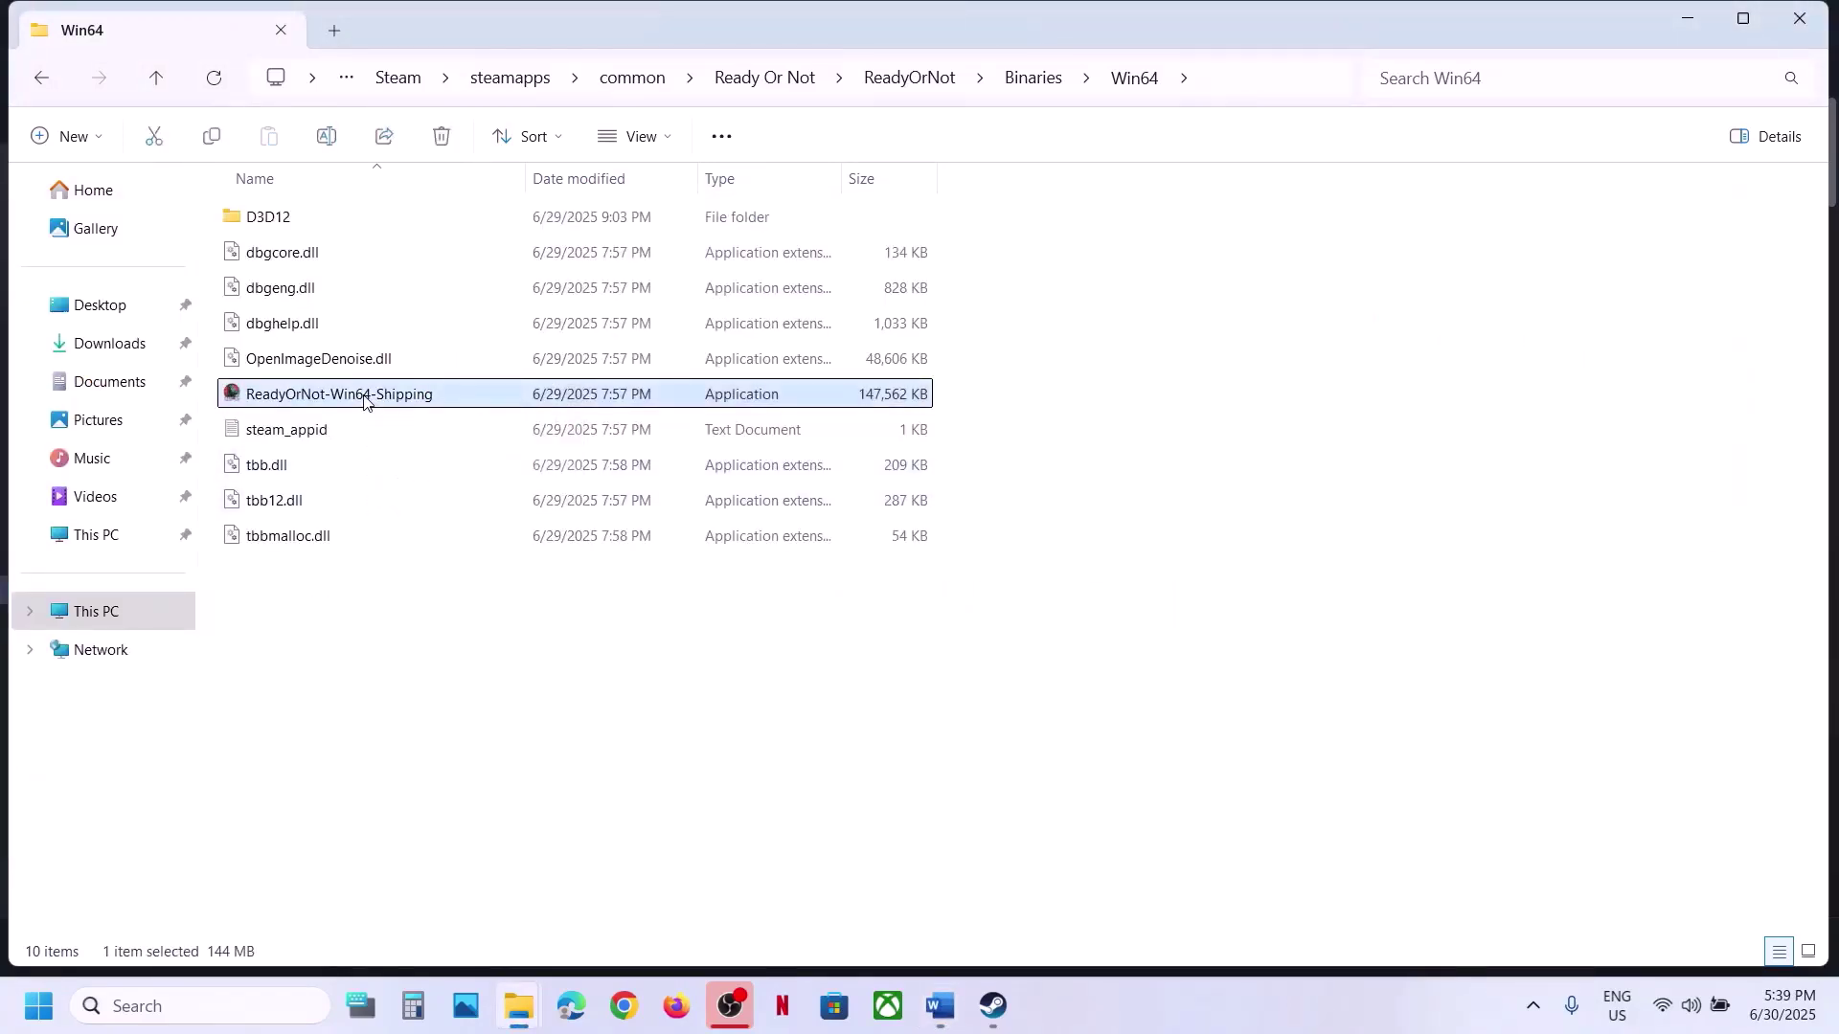
right_click(368, 399)
click(473, 758)
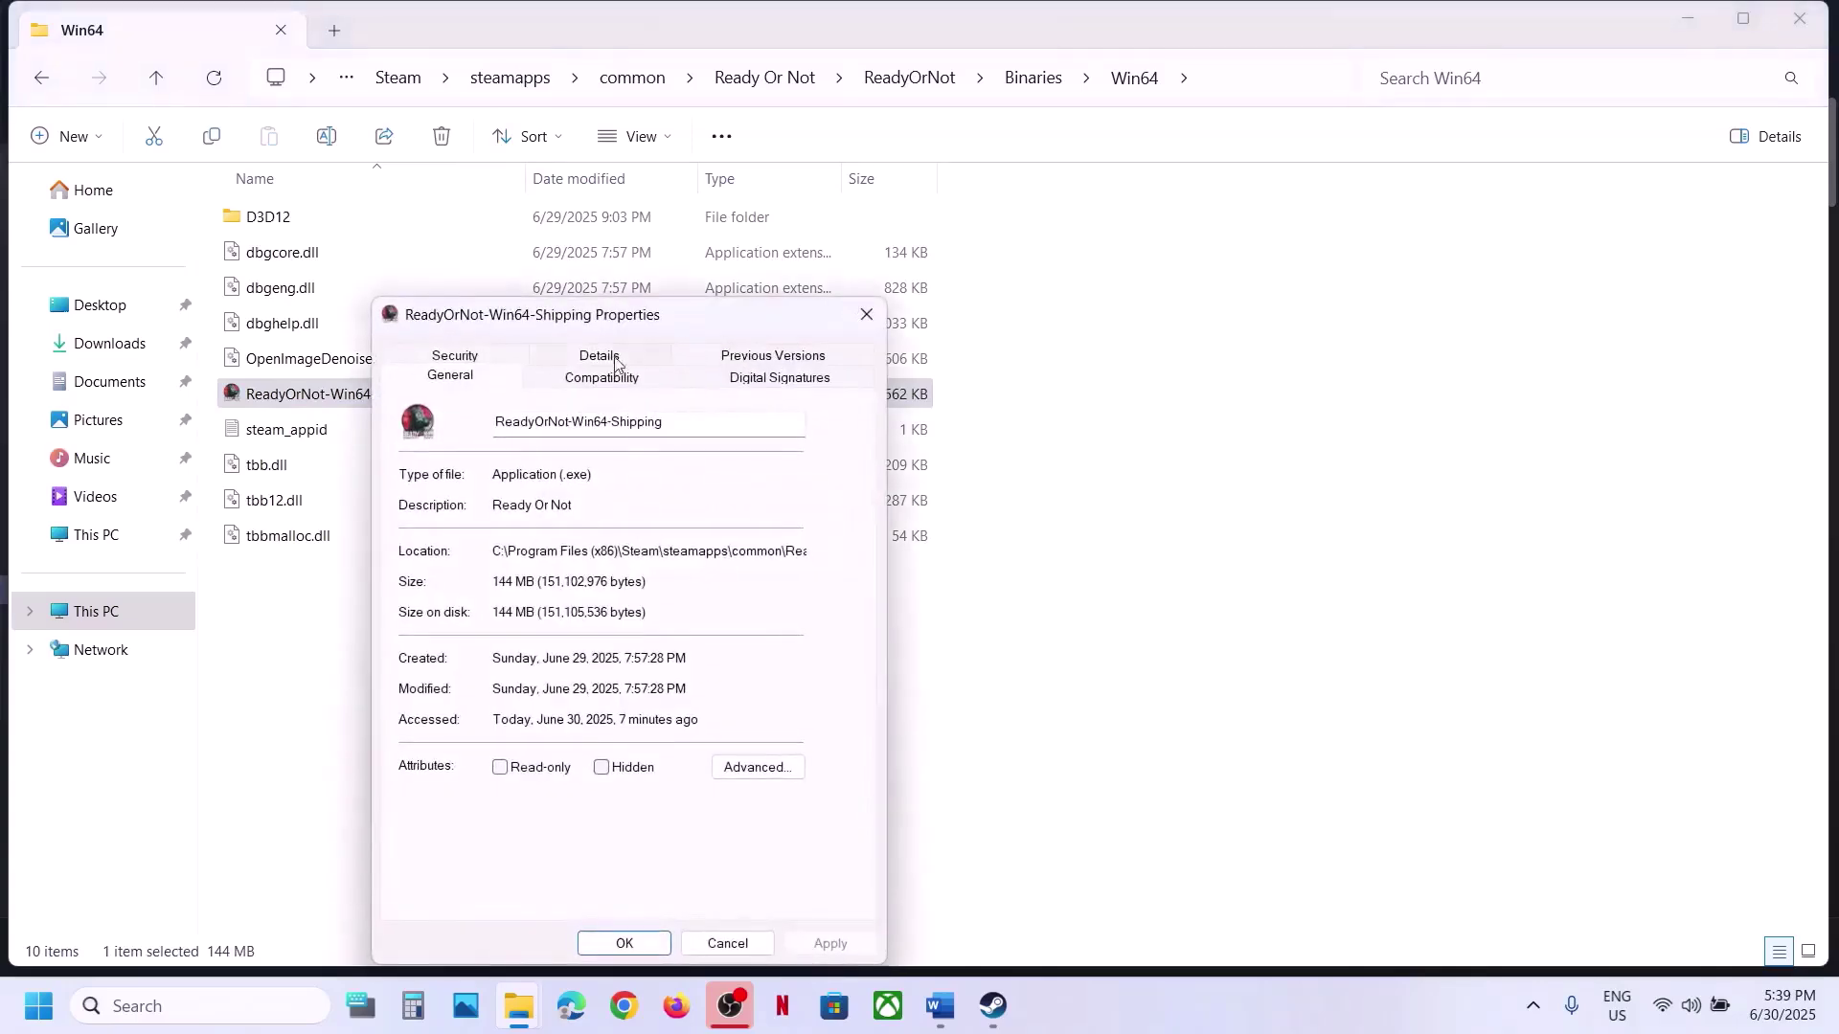
click(601, 376)
click(417, 753)
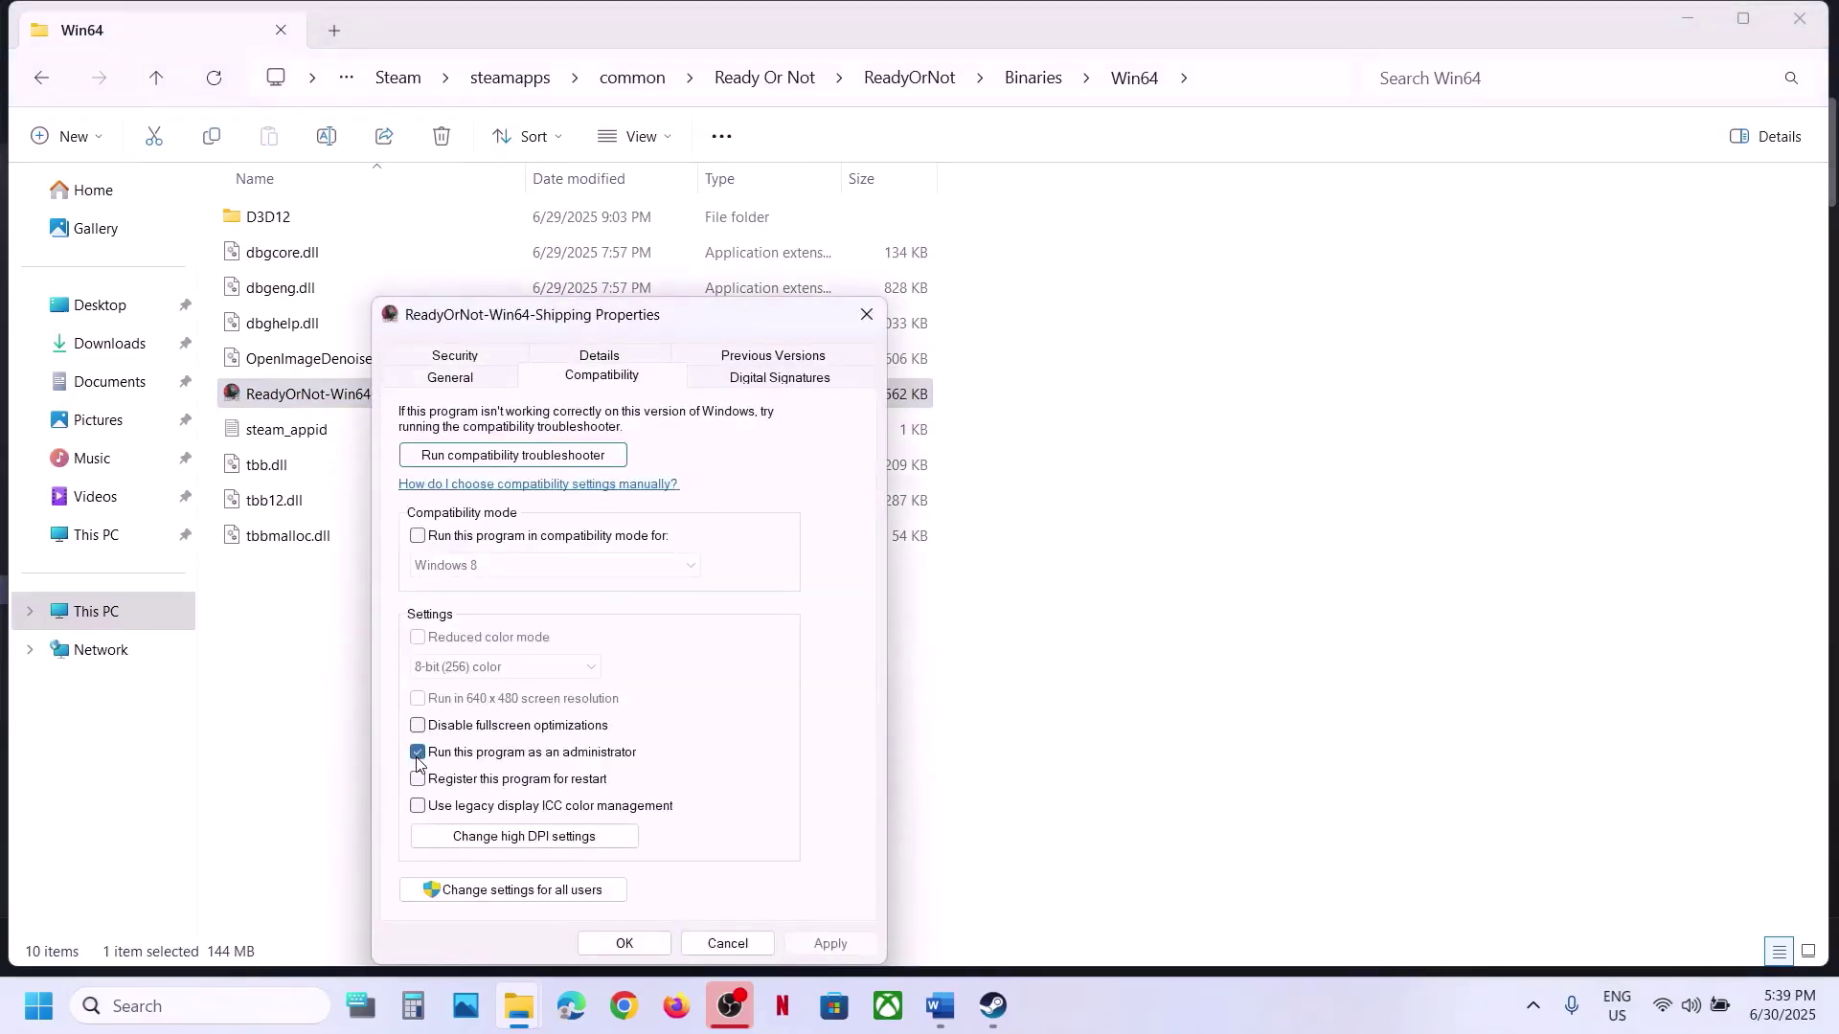
click(623, 944)
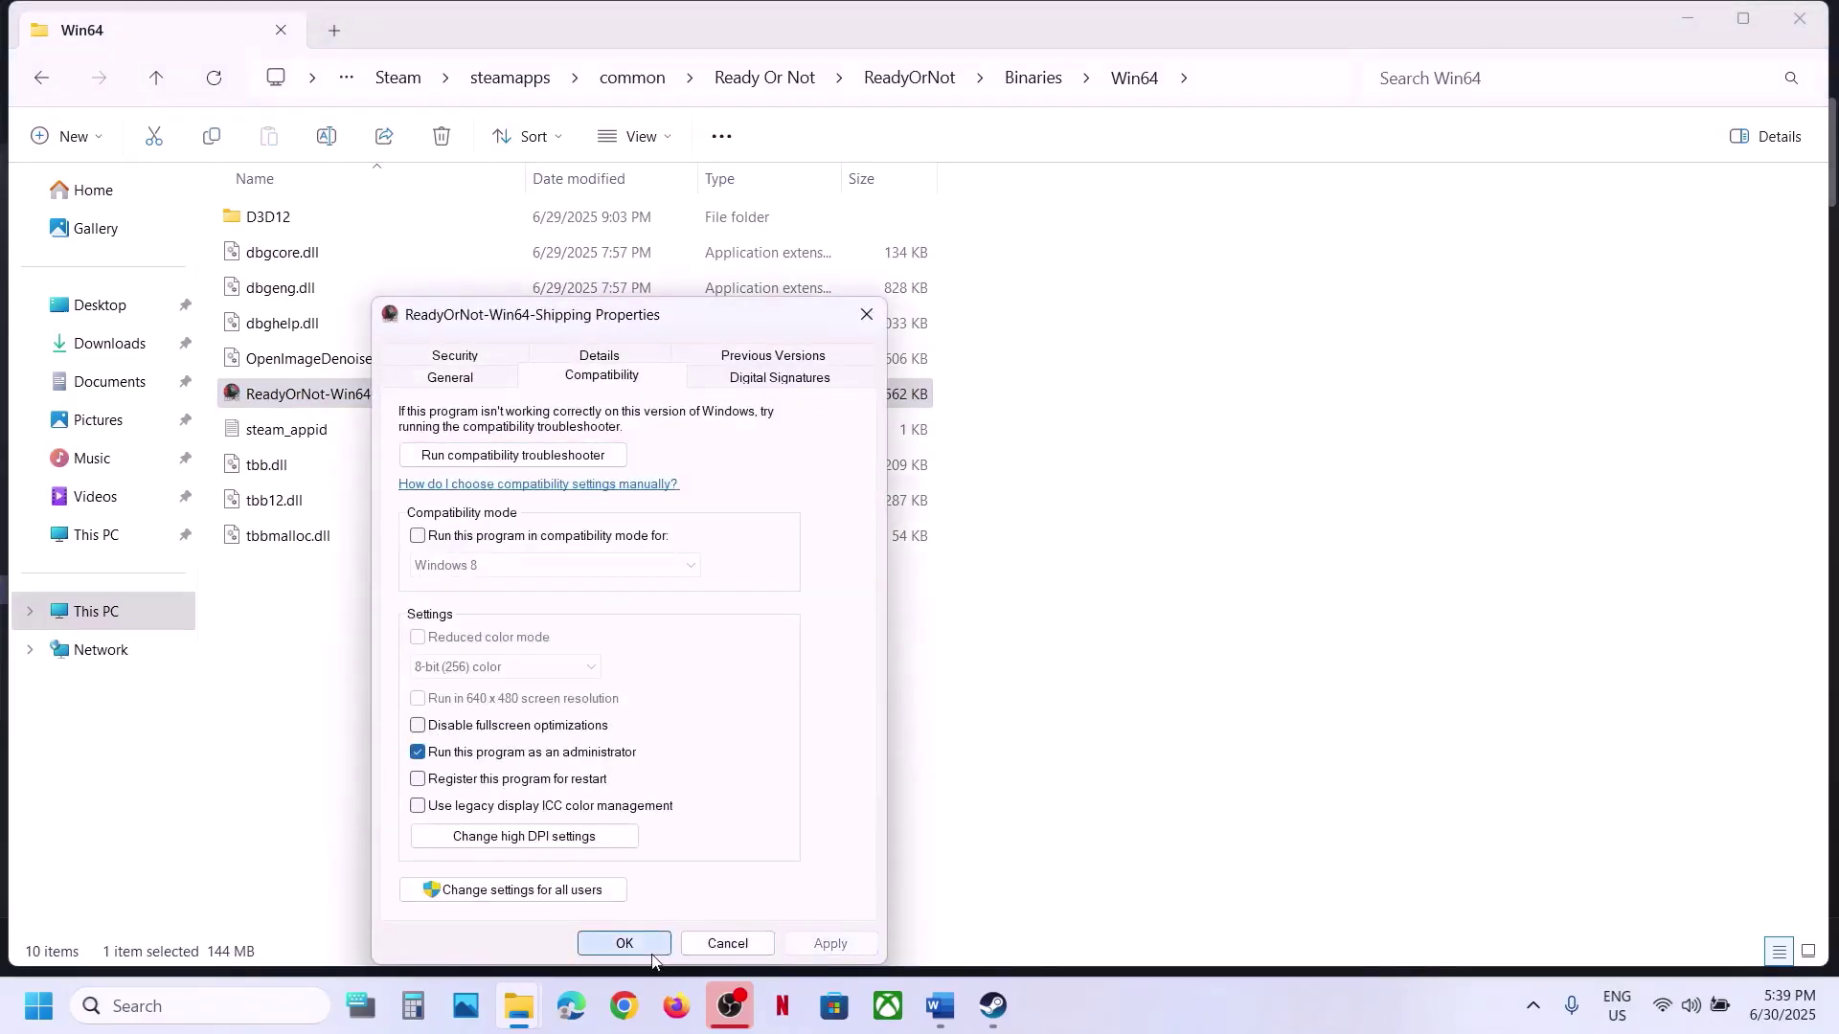
- Reopen the compatibility properties of ReadyOrNot-Win64-Shipping, enable compatibility mode for Windows 8, and apply the change
right_click(371, 403)
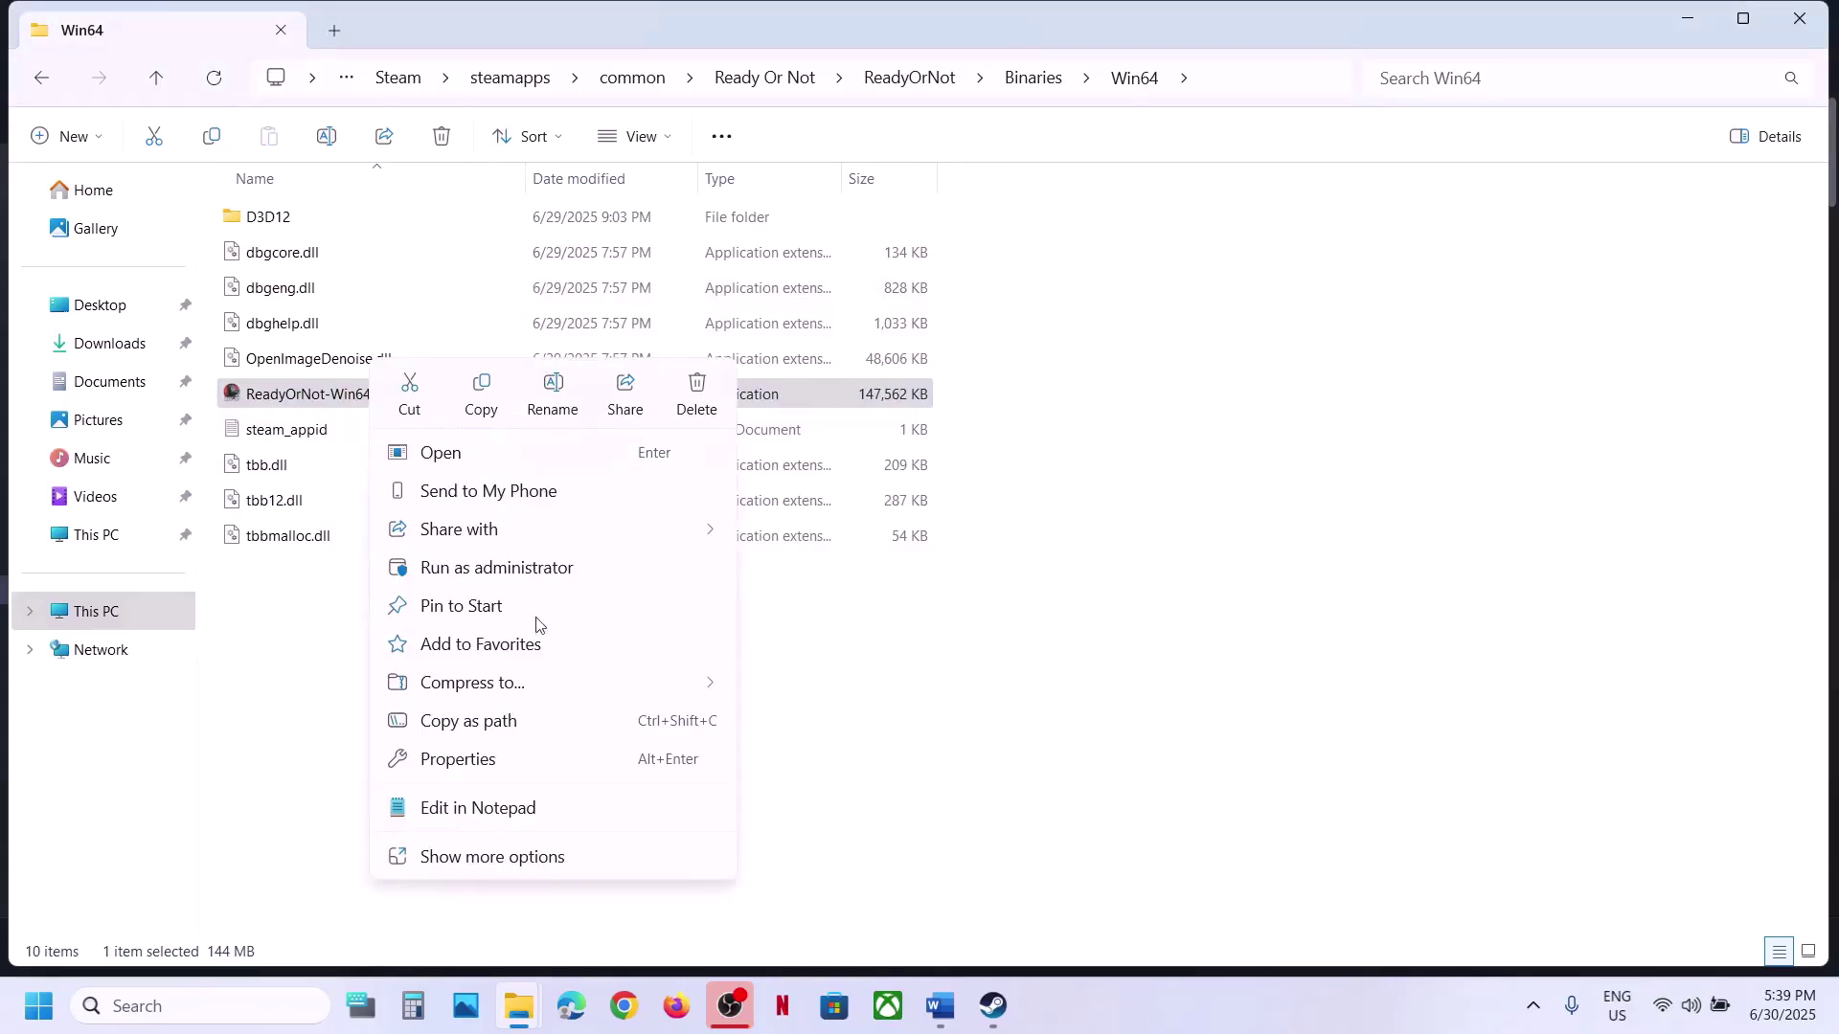
click(482, 757)
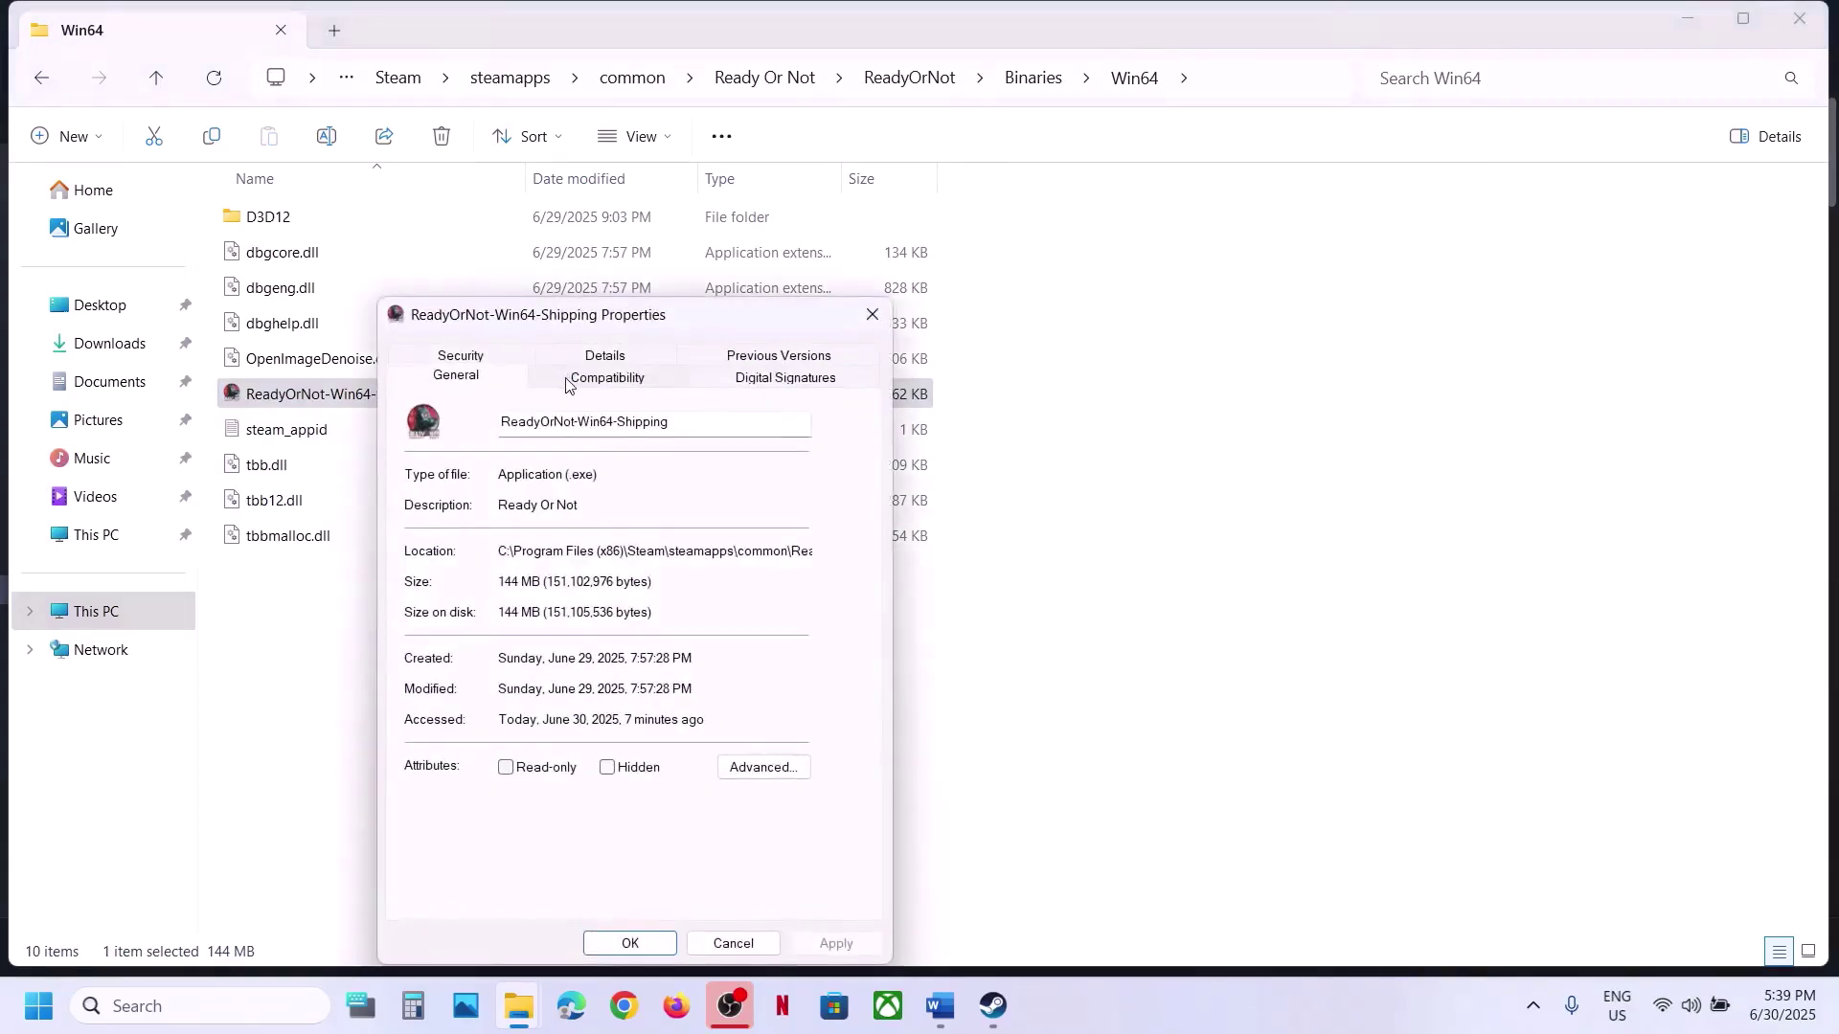
click(566, 381)
click(448, 538)
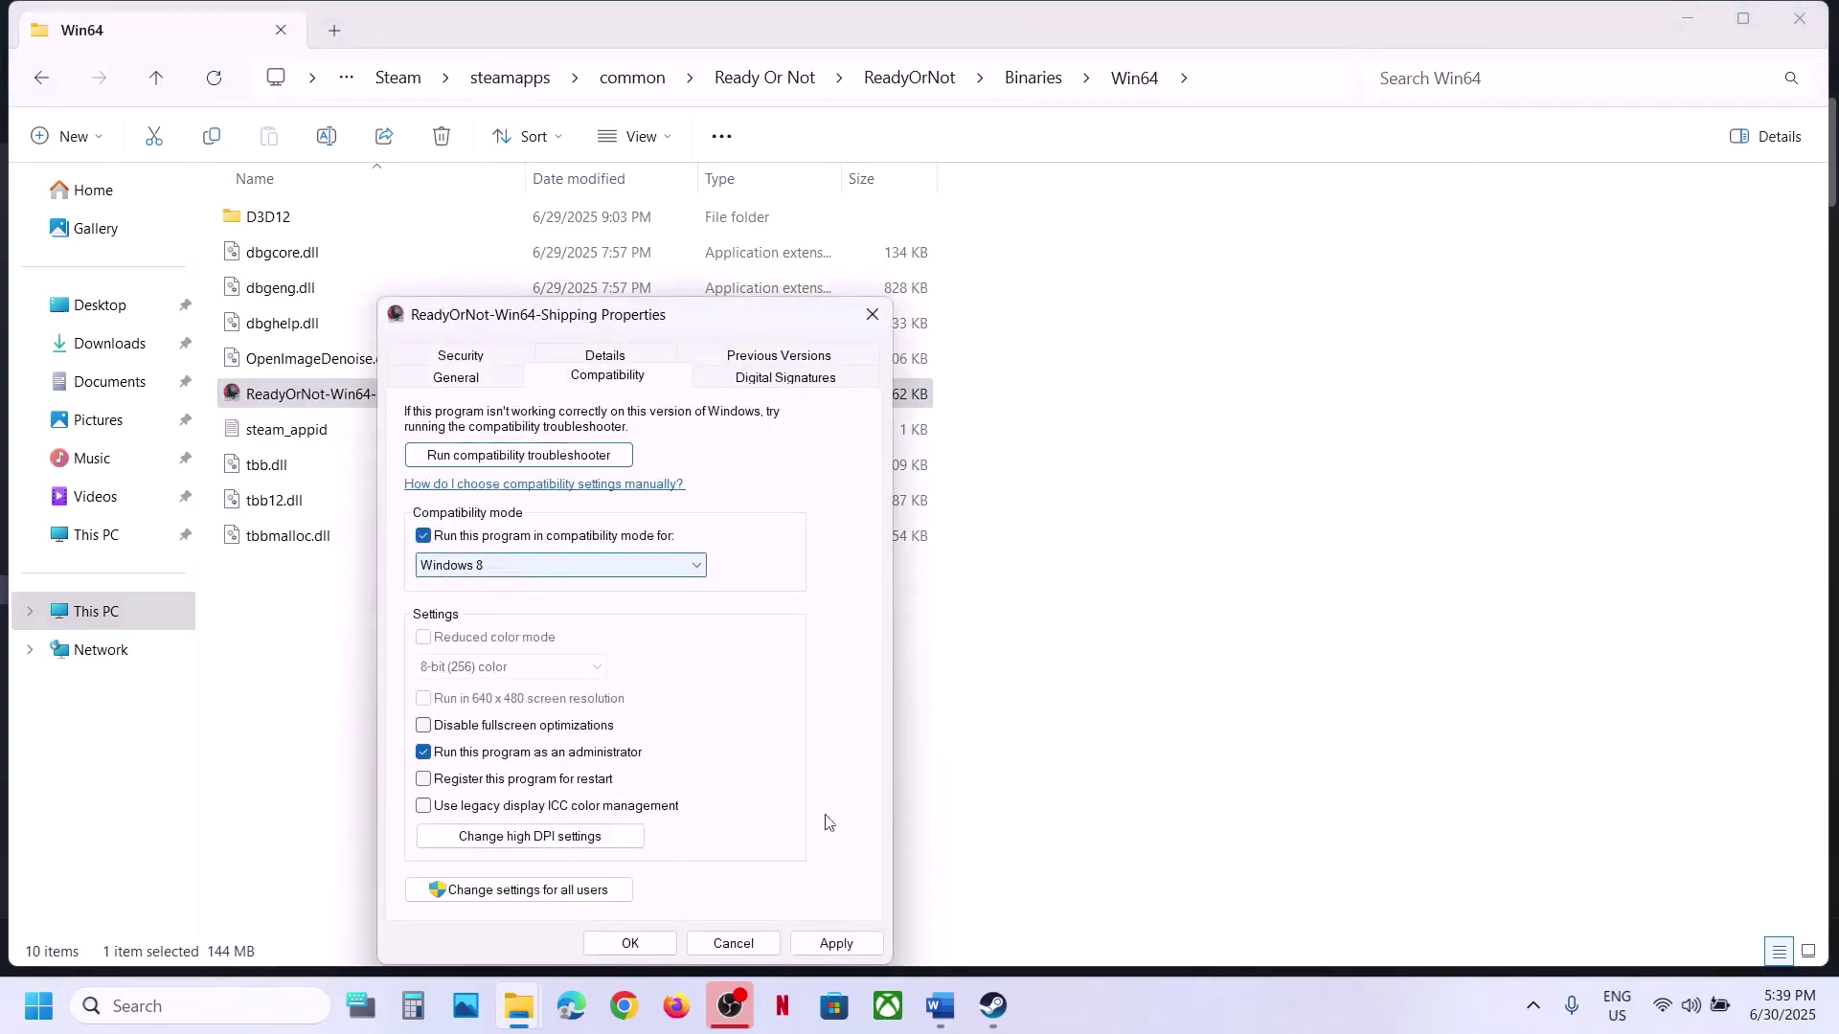
click(829, 944)
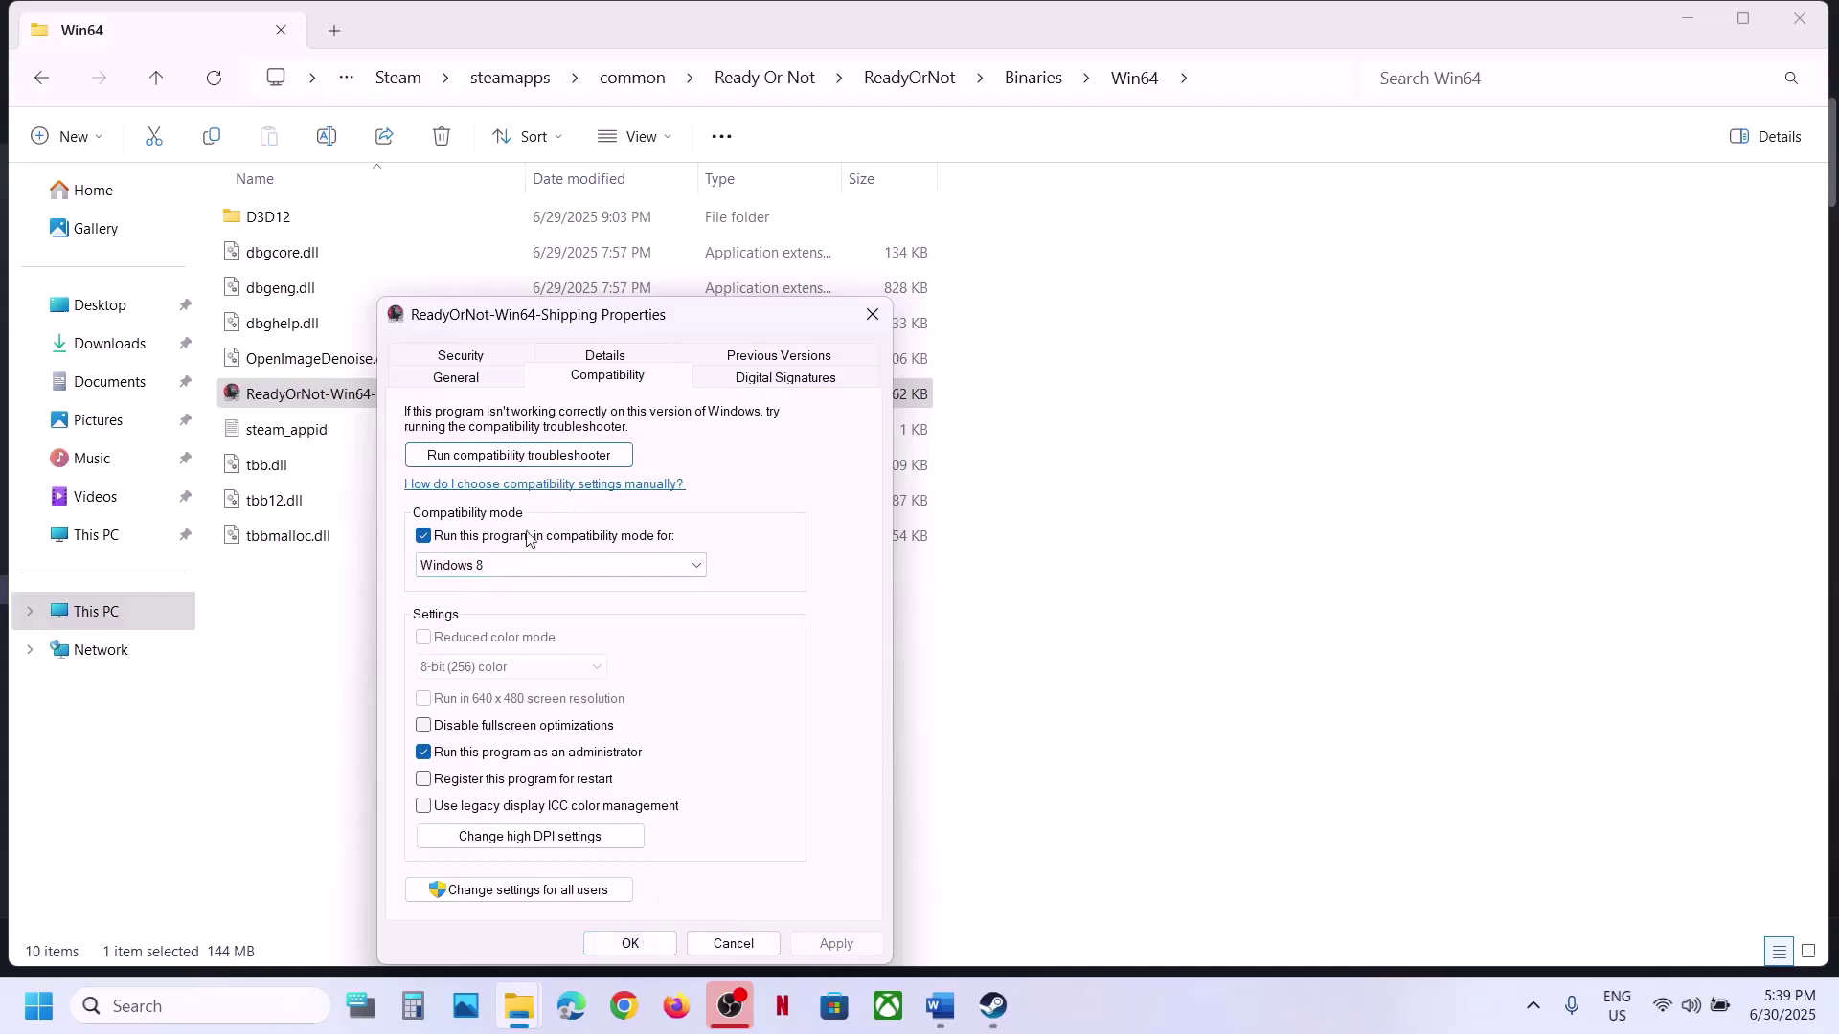
- Change the executable's compatibility mode to Windows 7, disable fullscreen optimizations, and confirm the properties
click(511, 567)
click(489, 634)
click(836, 944)
click(833, 944)
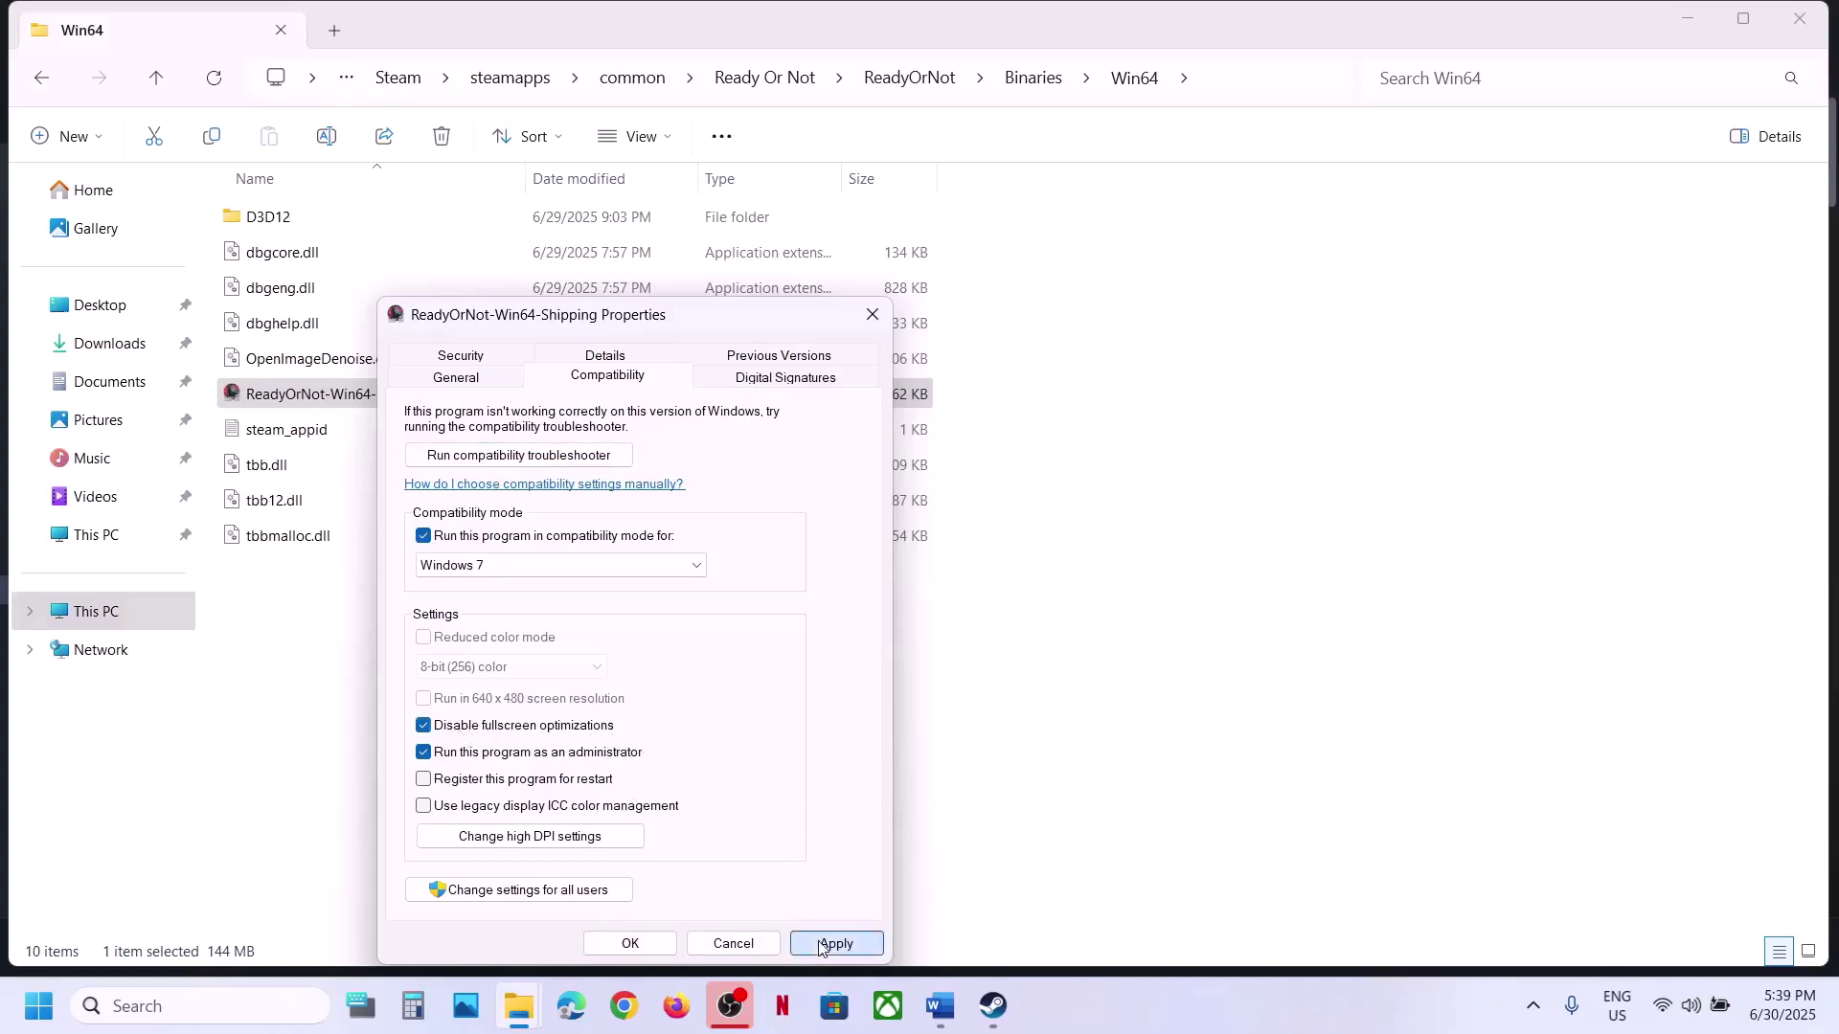
click(617, 951)
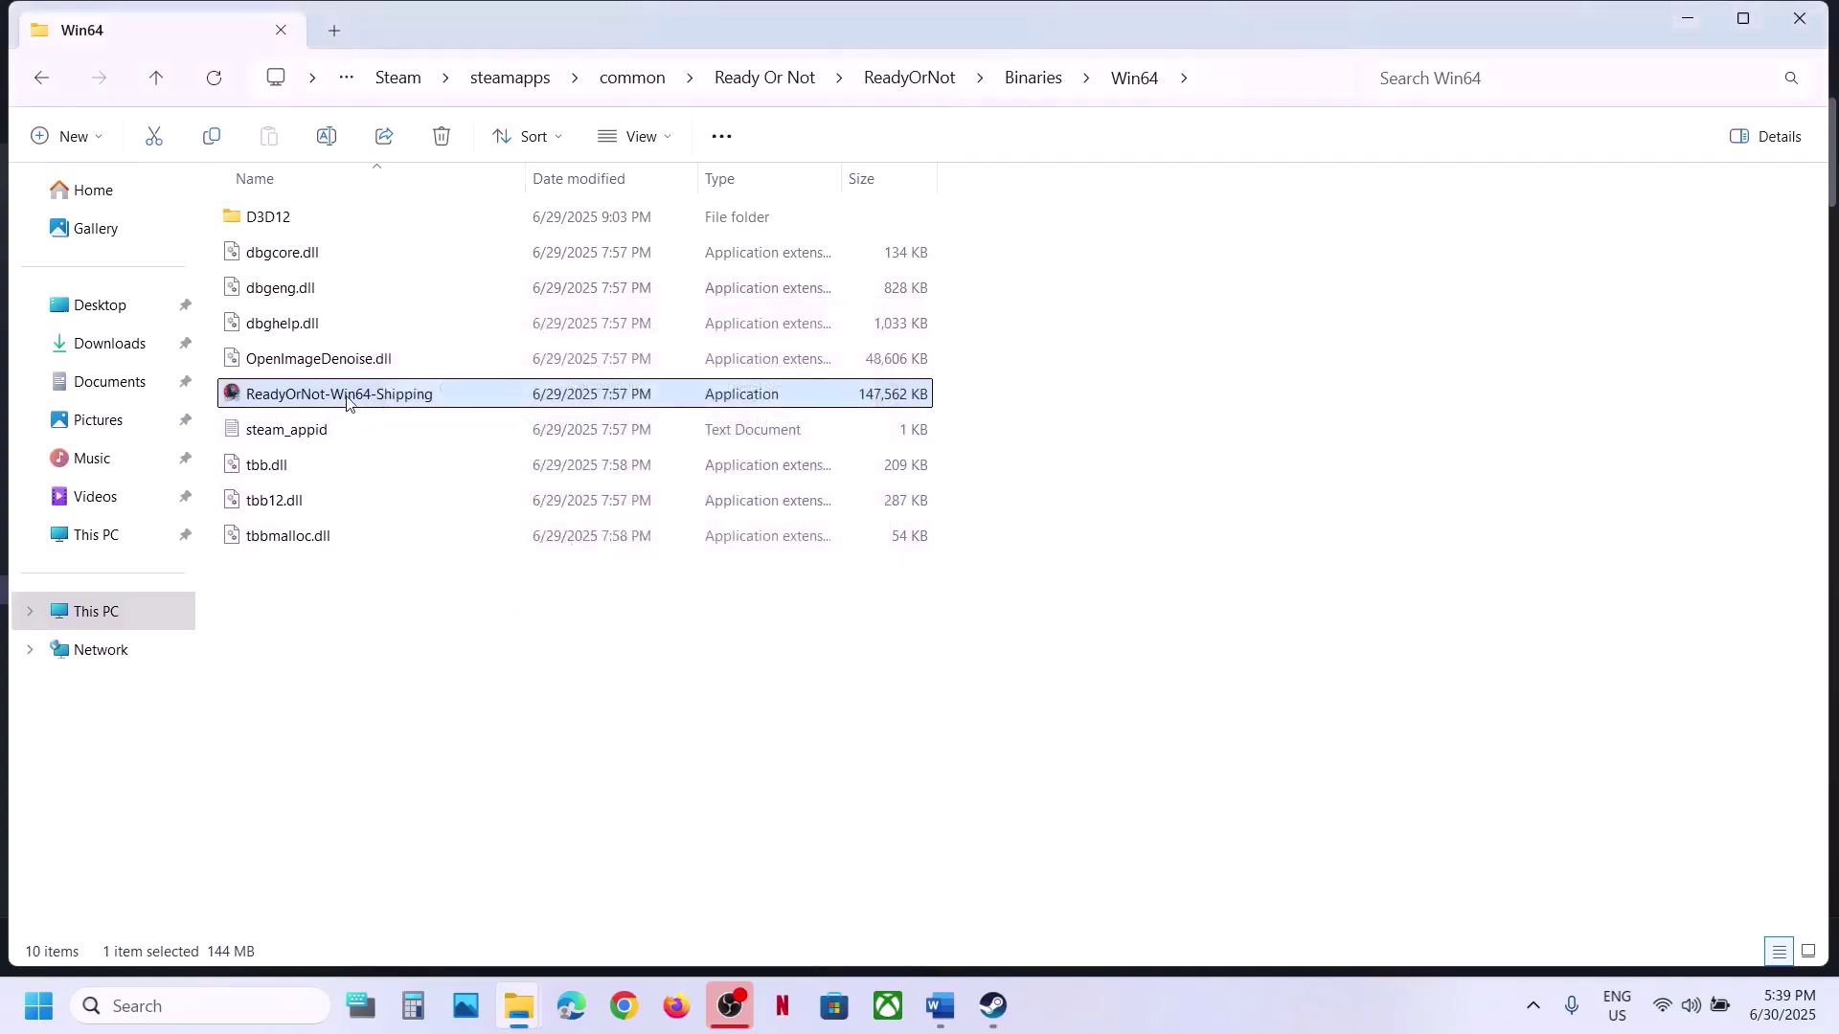
- Turn off compatibility mode and the Disable fullscreen optimizations option for ReadyOrNot-Win64-Shipping, and save the properties
right_click(348, 396)
click(478, 759)
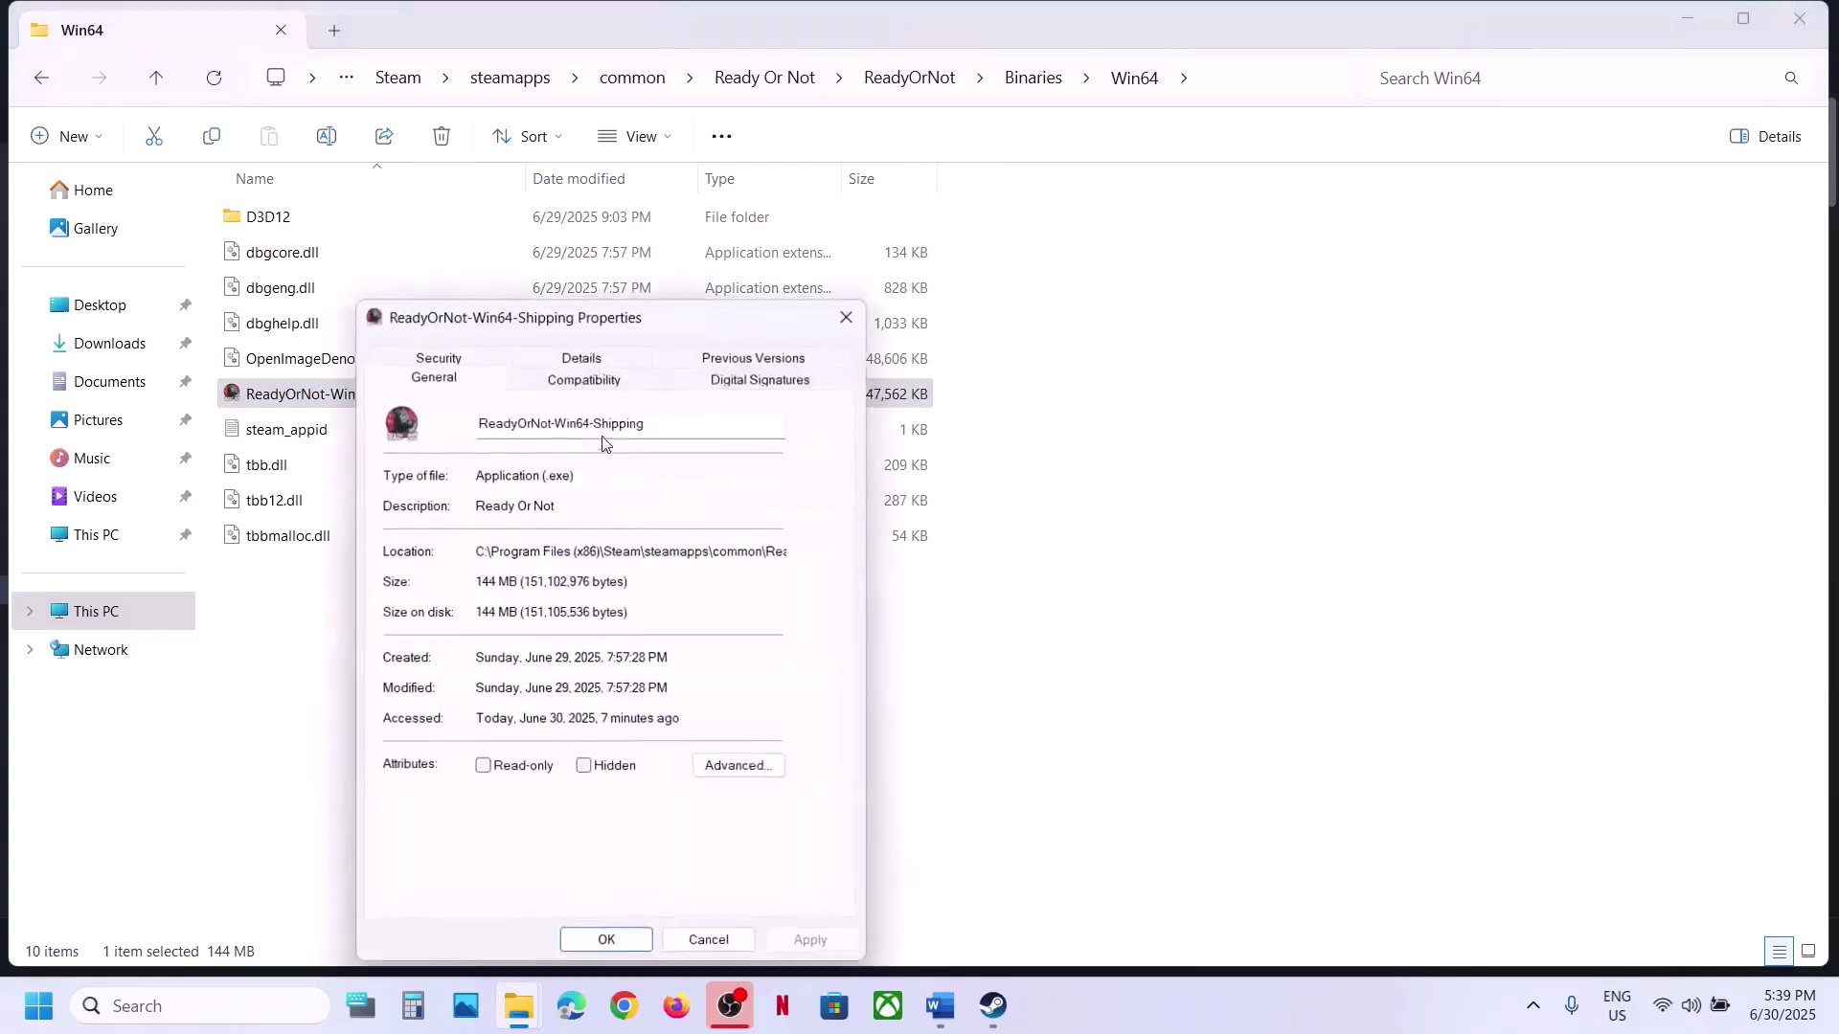
click(585, 377)
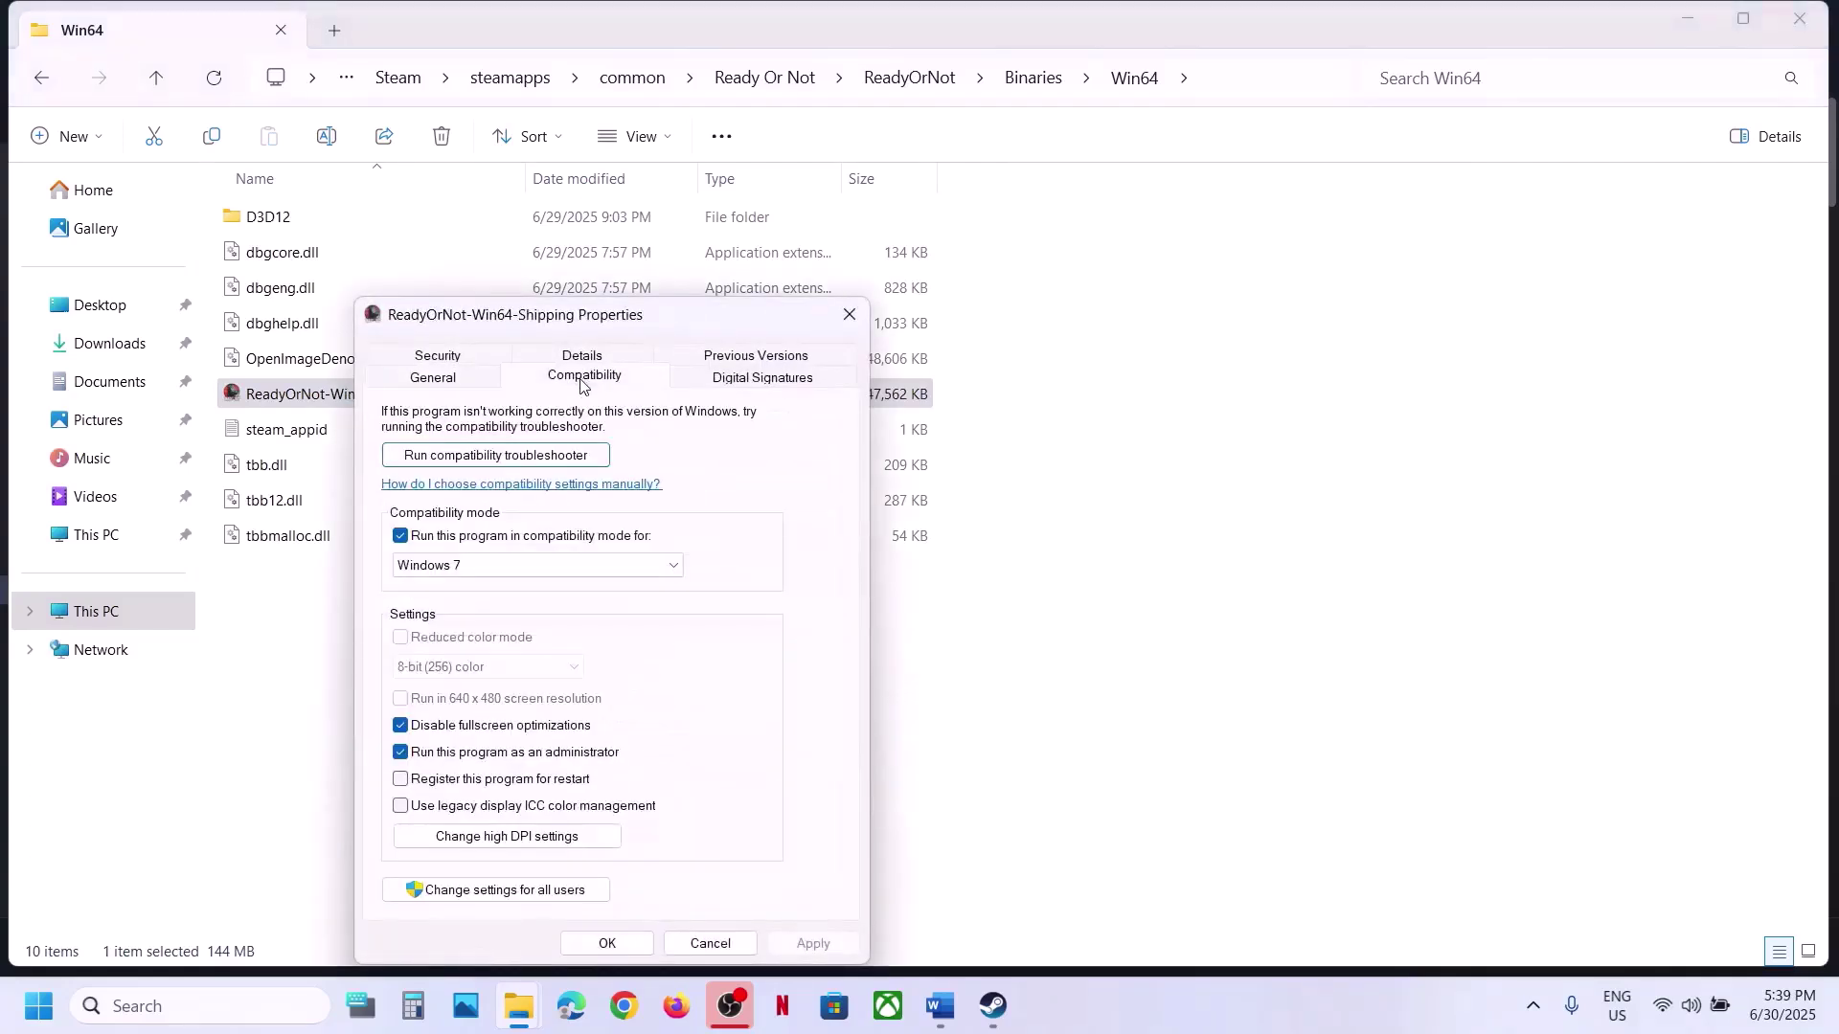
click(401, 537)
click(401, 725)
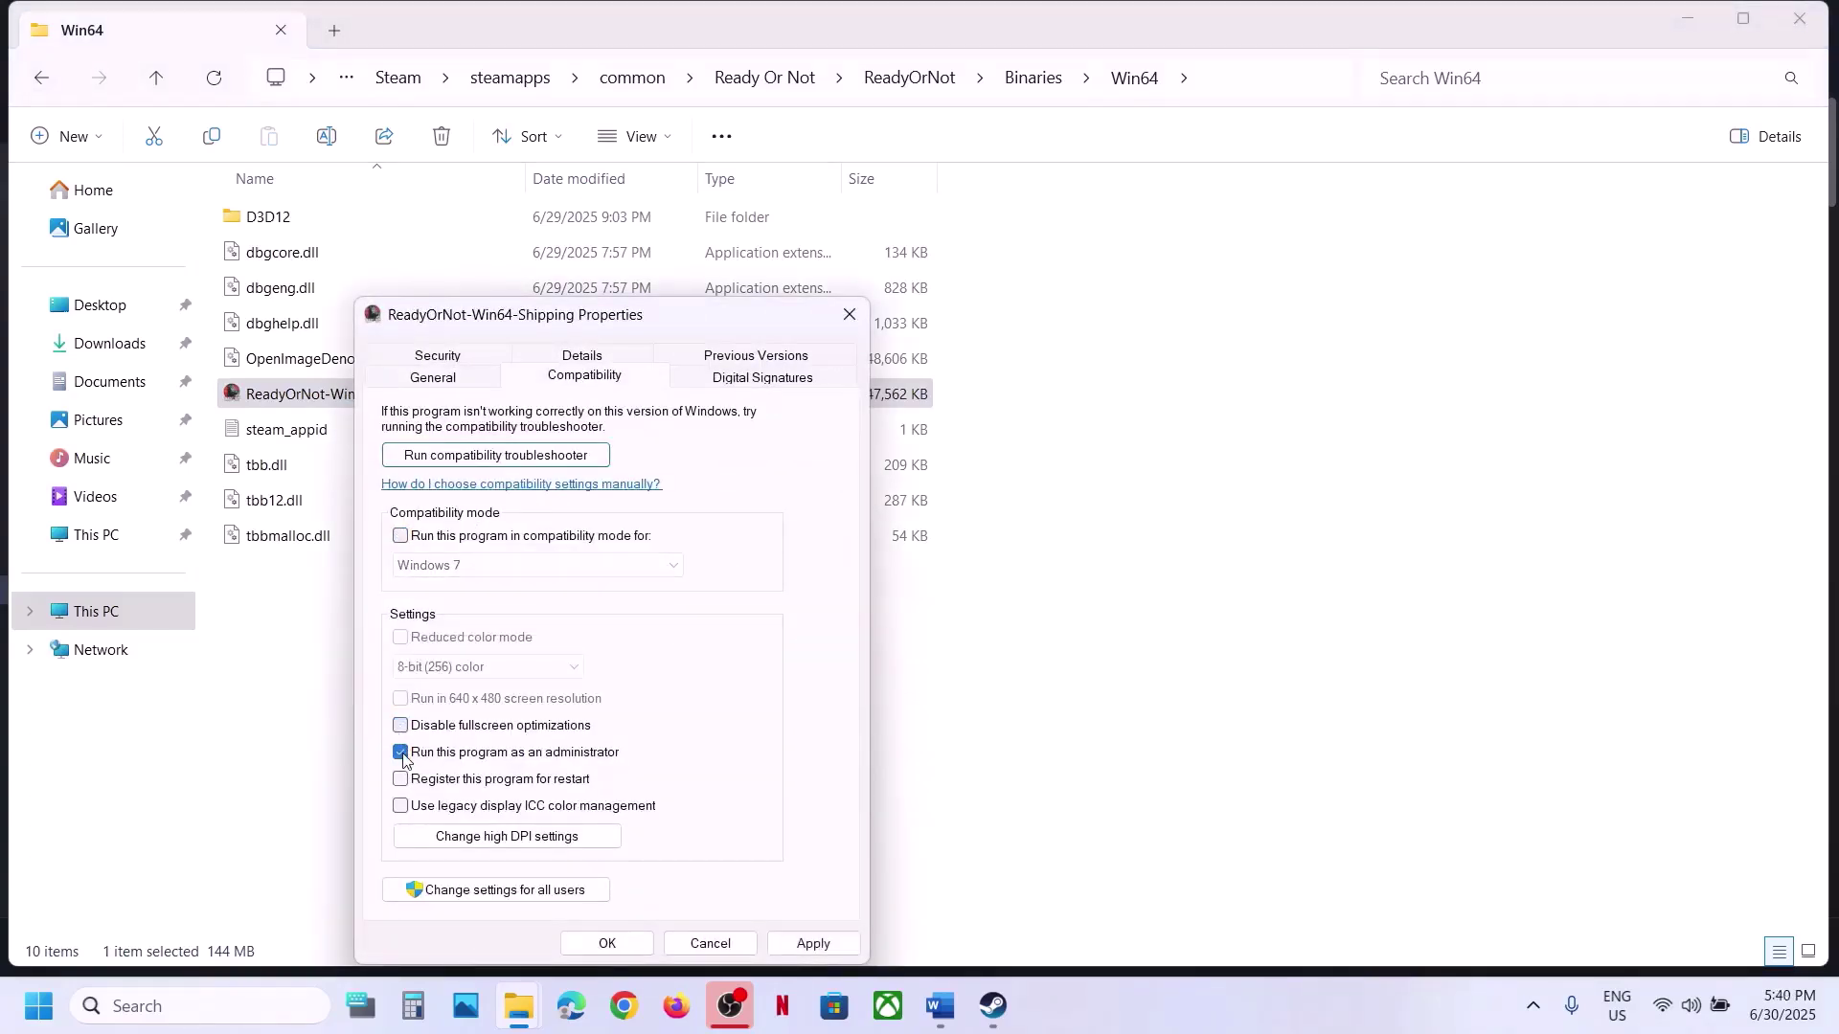
click(813, 943)
click(610, 947)
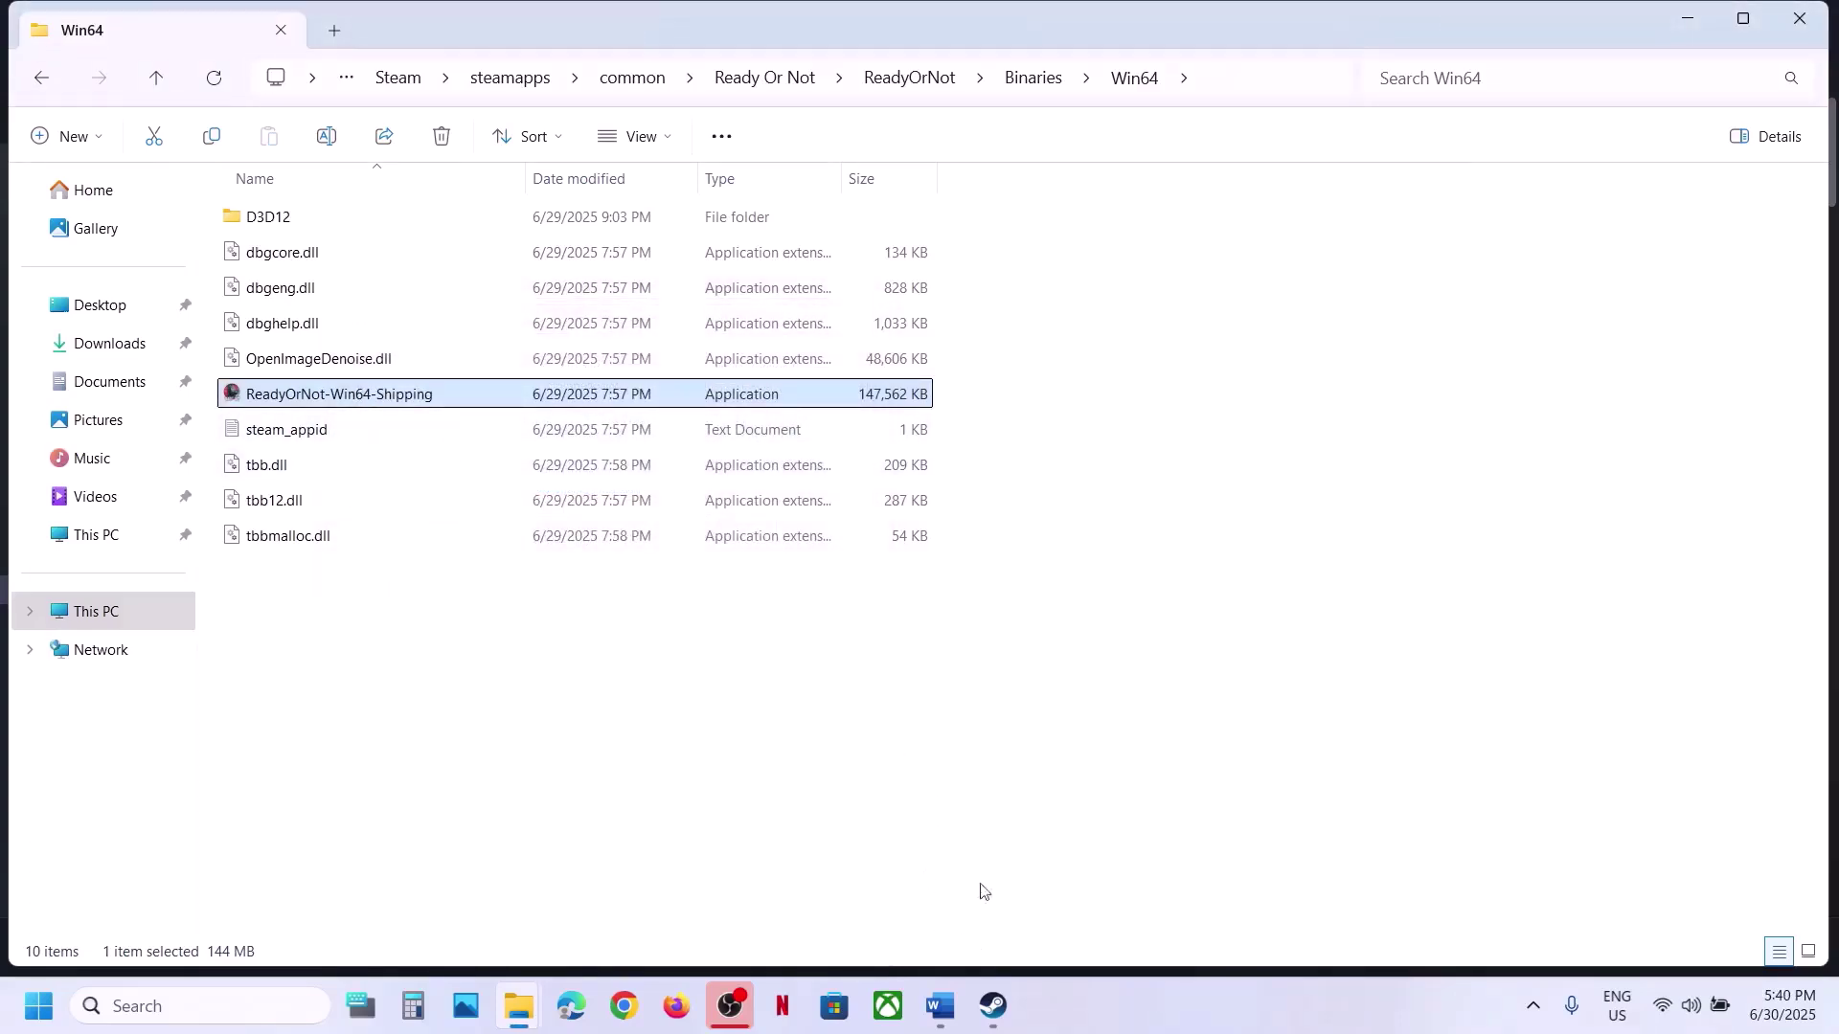
- Return to the Word document, maximize it, and highlight Step 8's antivirus and Windows Security instructions for allowing the game exe
click(975, 1013)
click(940, 1006)
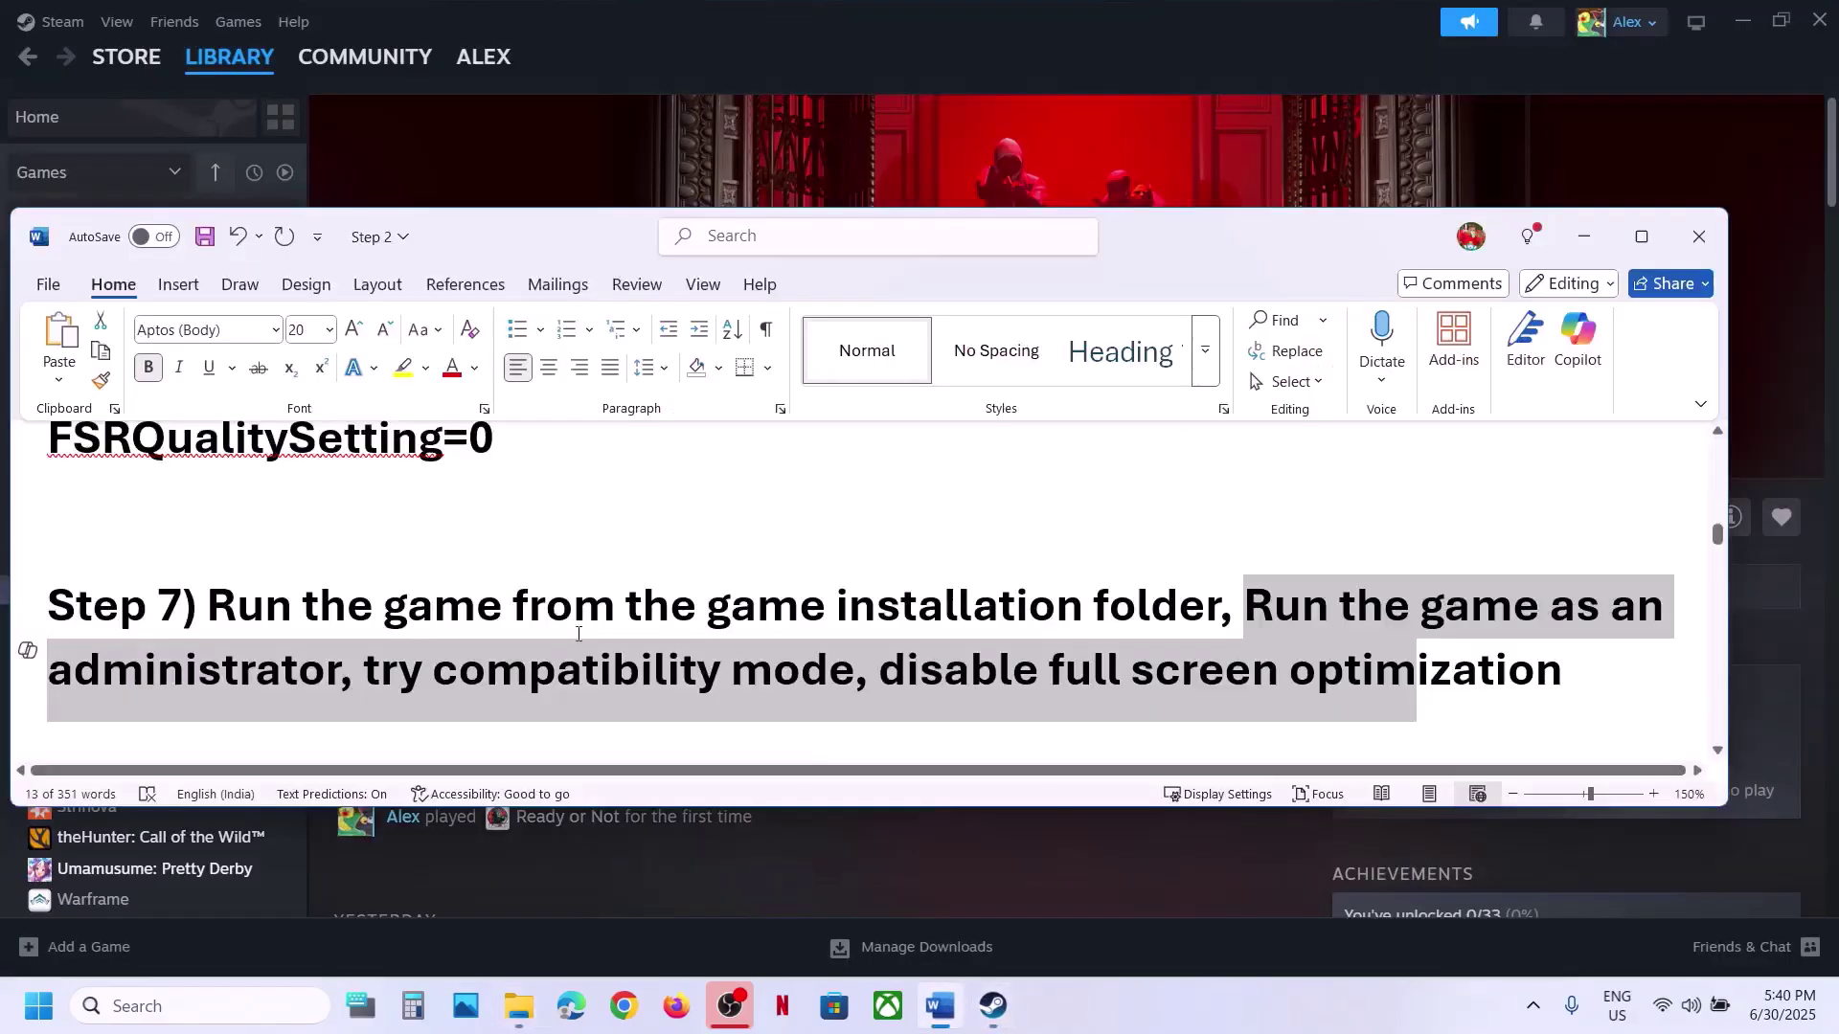
scroll(576, 634, down, 2)
scroll(577, 634, down, 3)
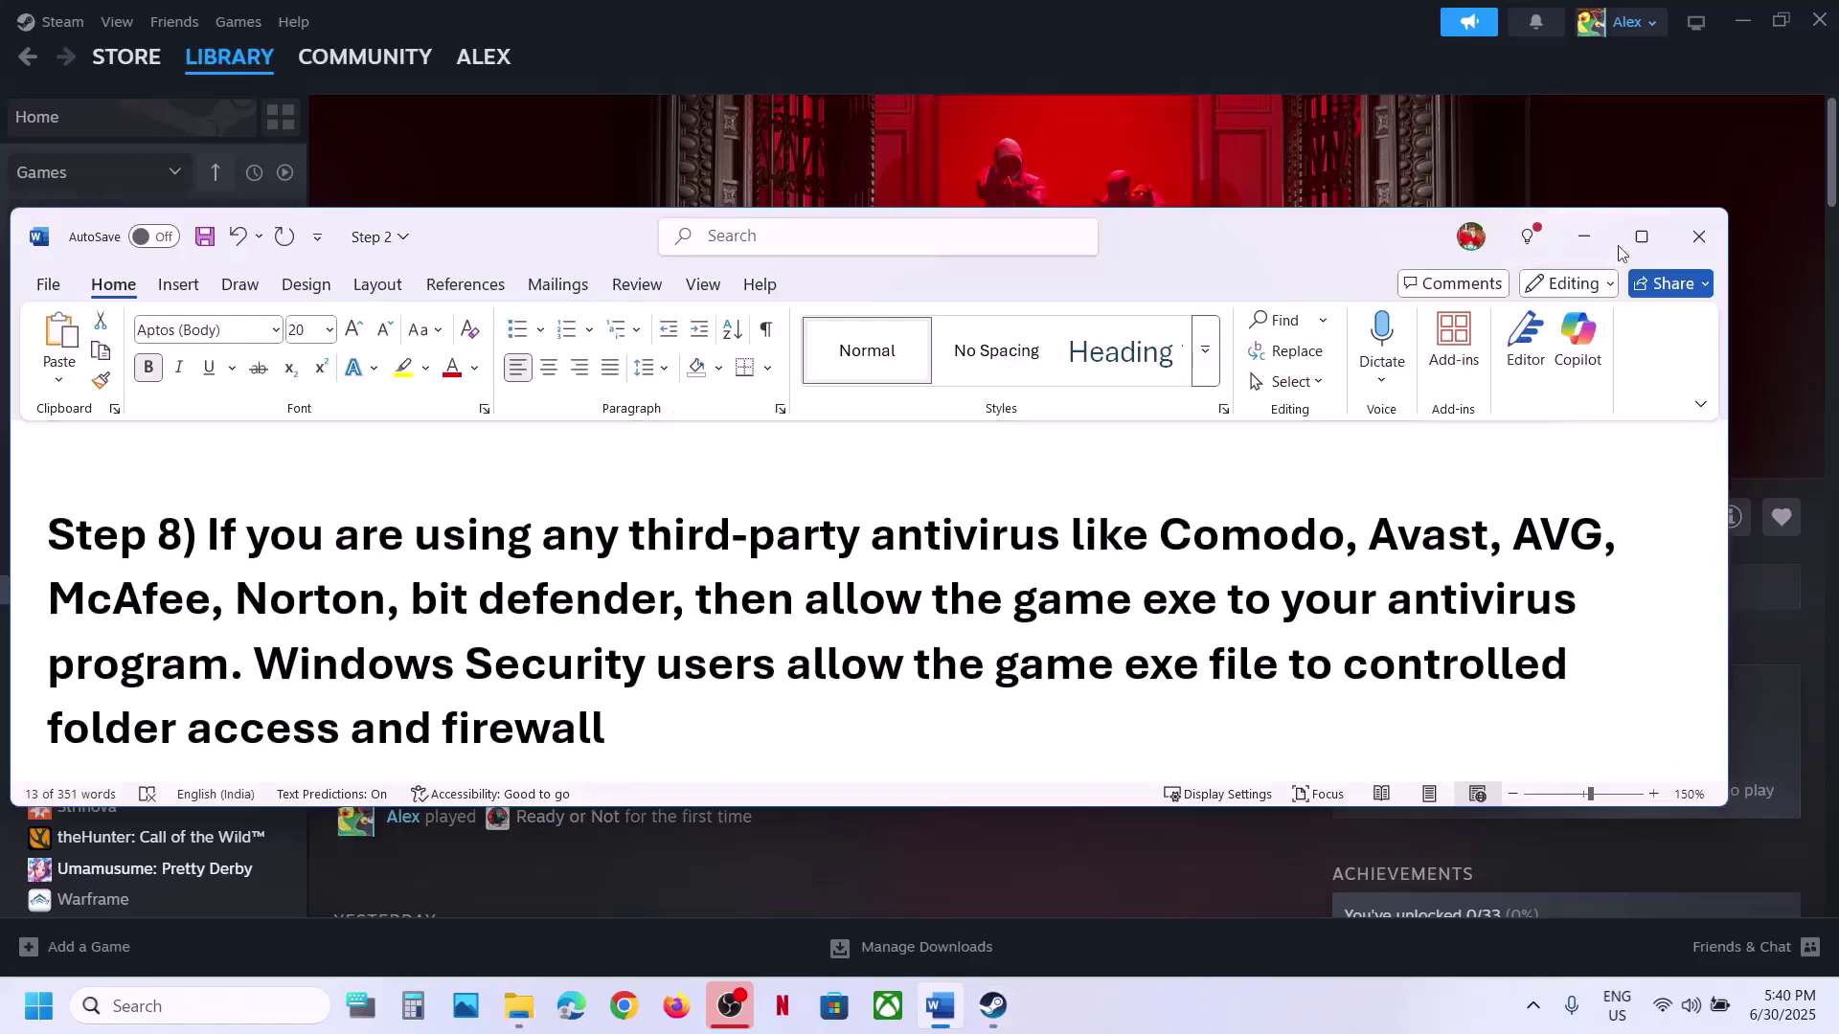
click(1639, 240)
scroll(985, 587, up, 2)
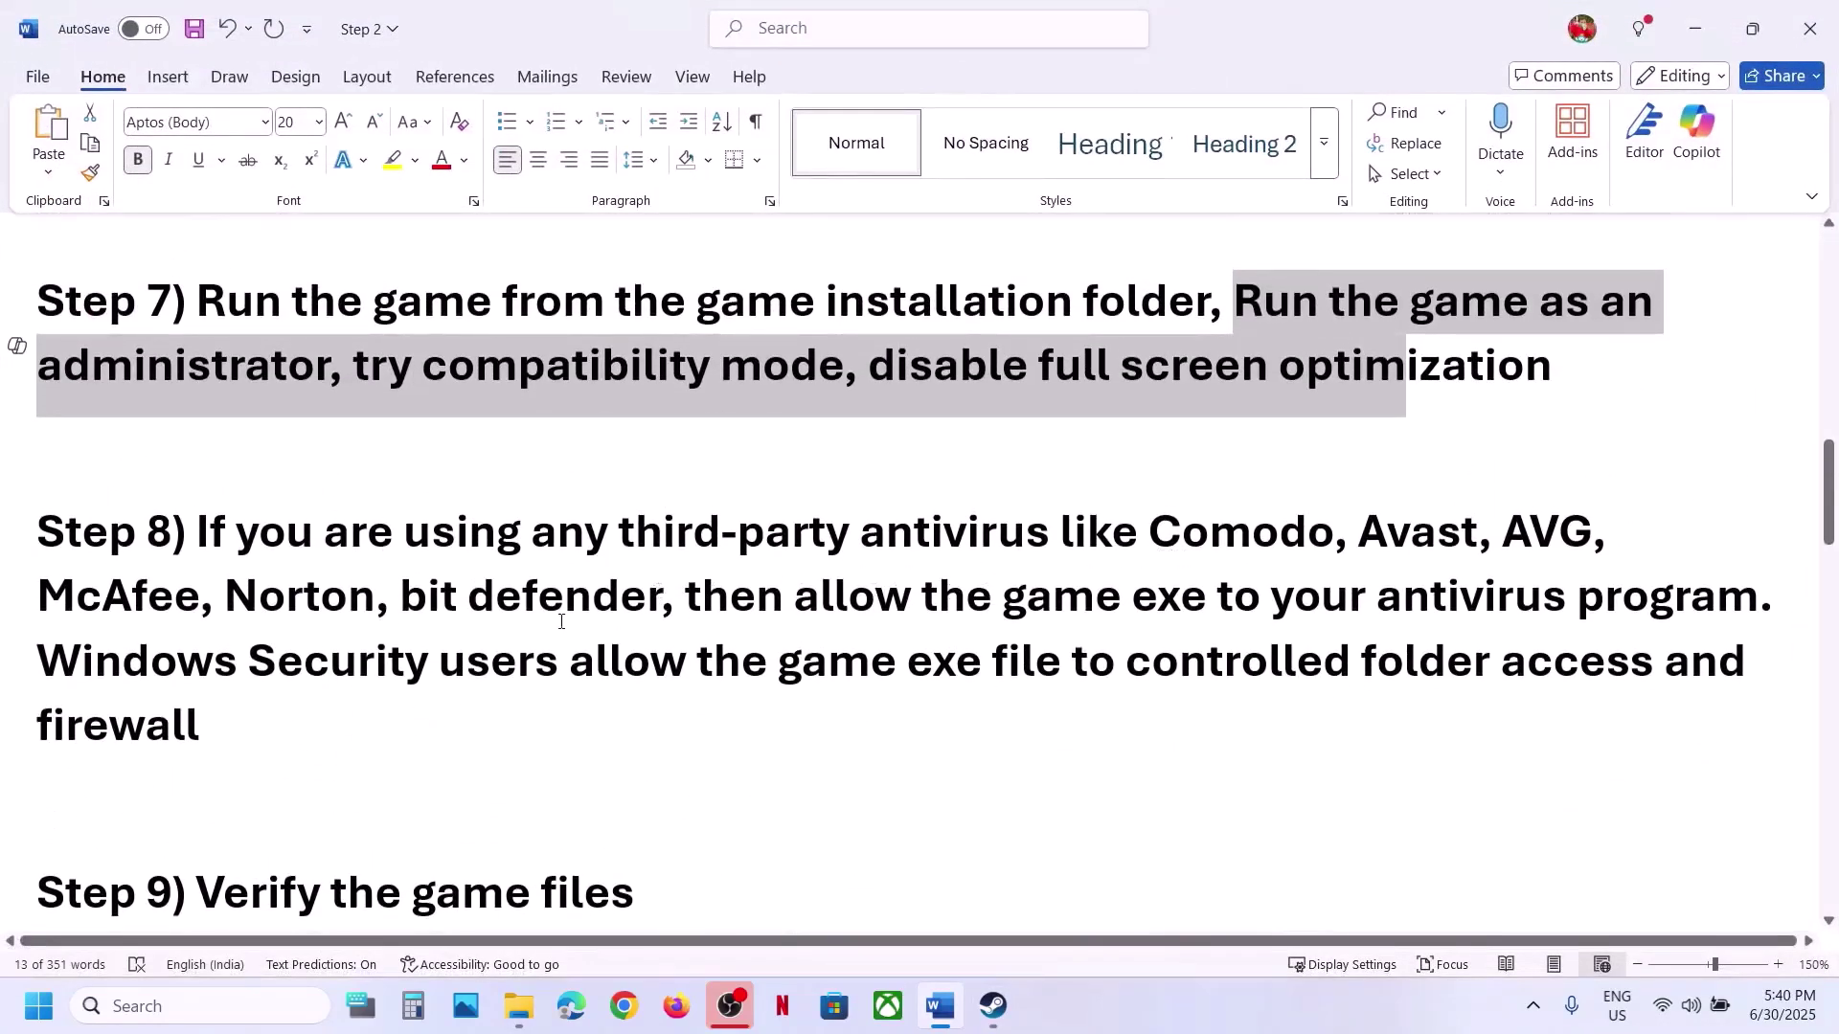
drag(561, 622, 1758, 596)
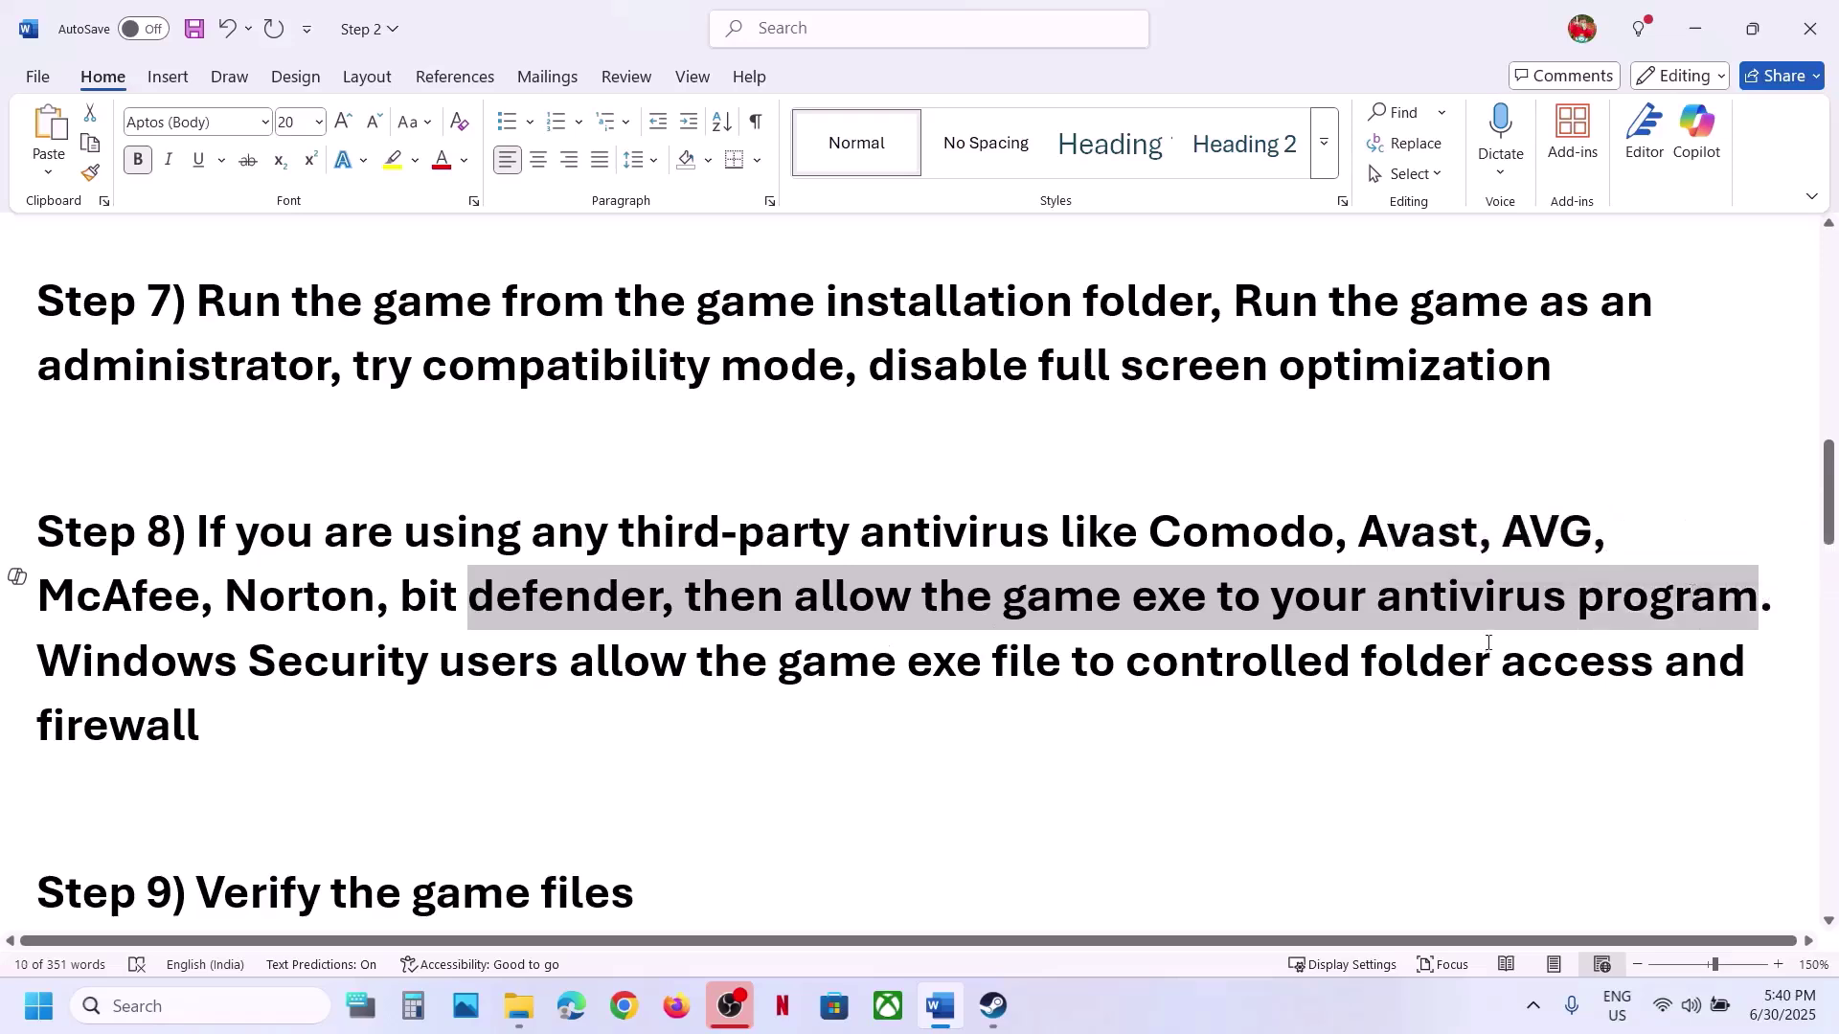
drag(63, 667, 1060, 707)
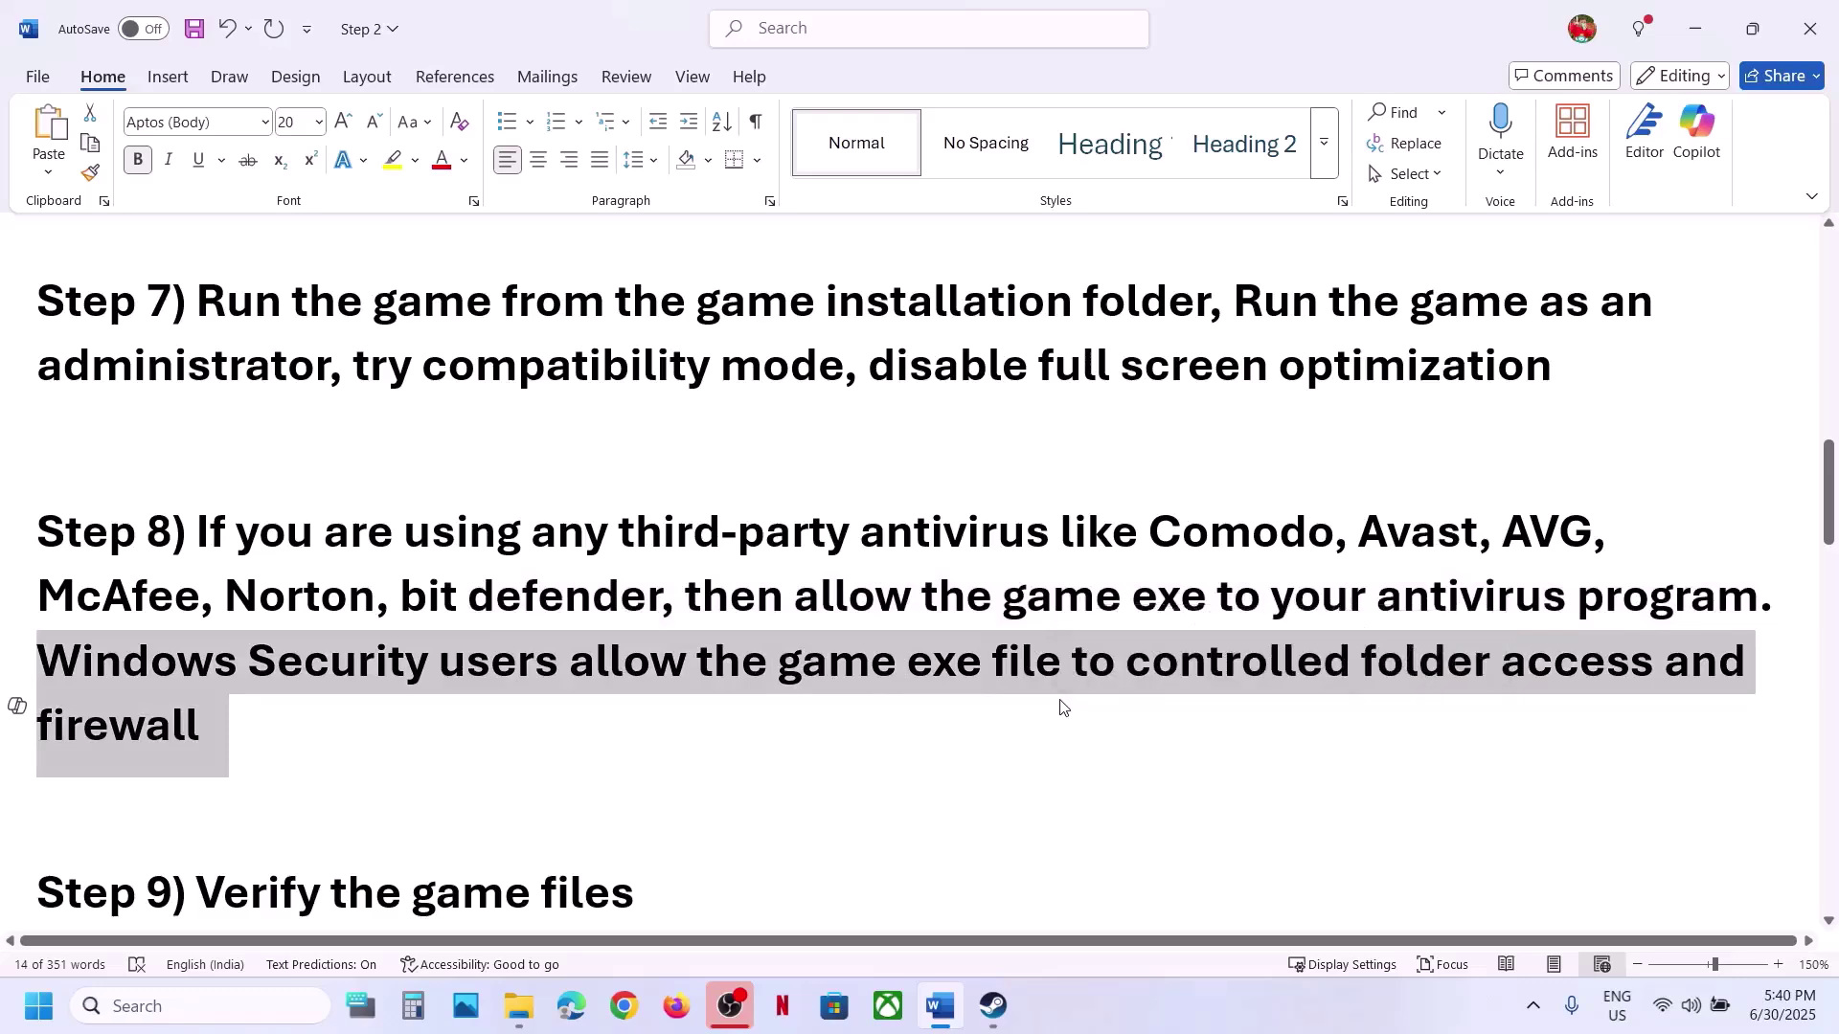
- Open Ransomware protection through Privacy & security in Windows Settings and go to Allow an app through Controlled folder access
key(super+i)
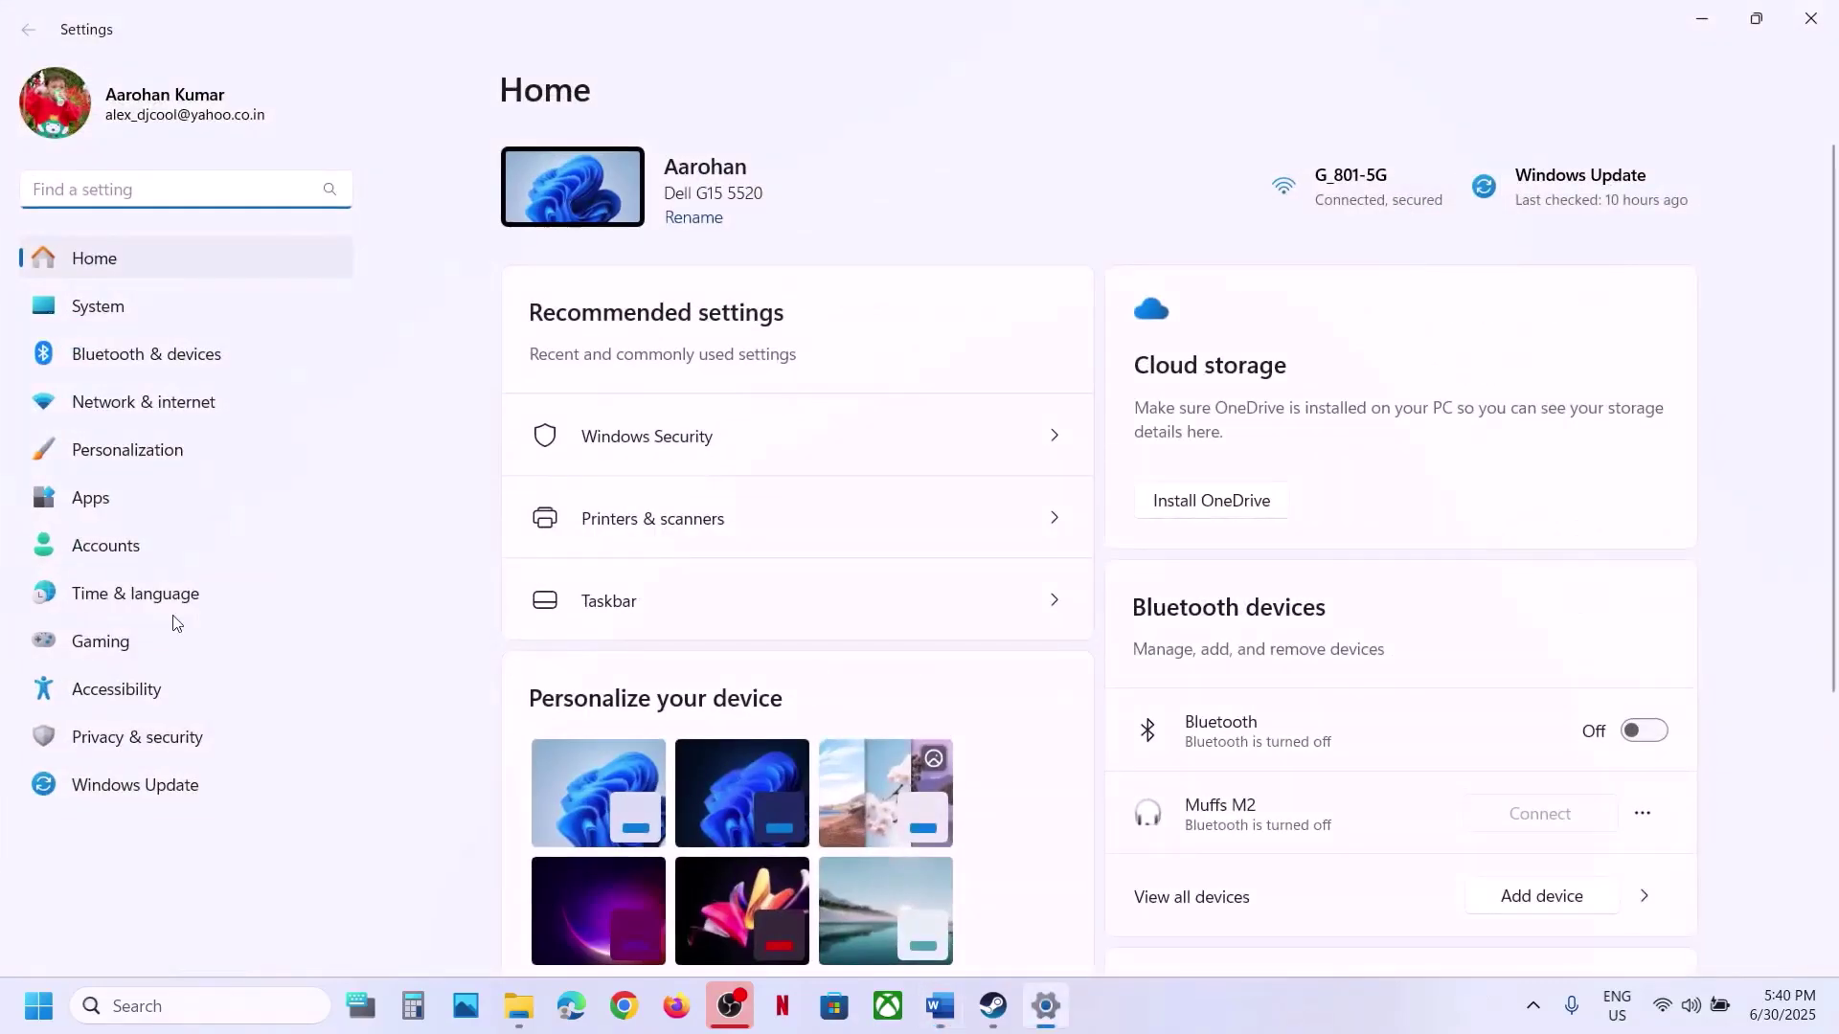
click(129, 740)
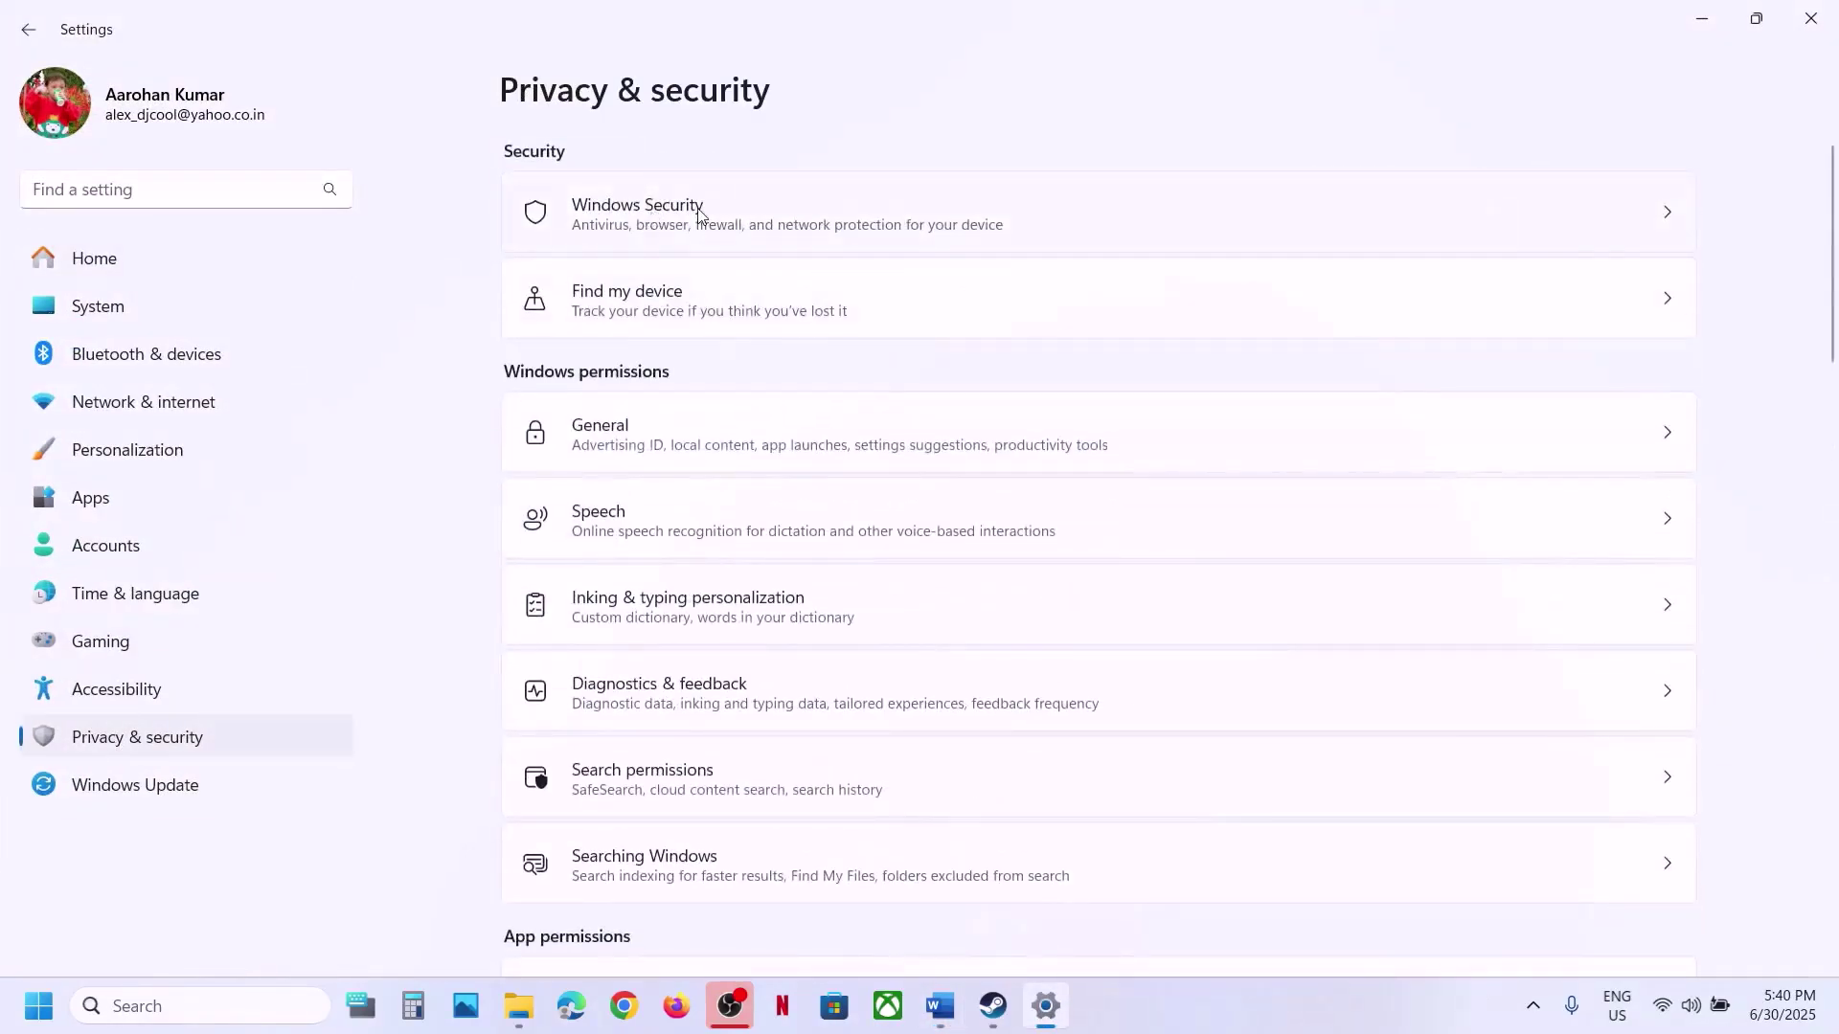
click(699, 214)
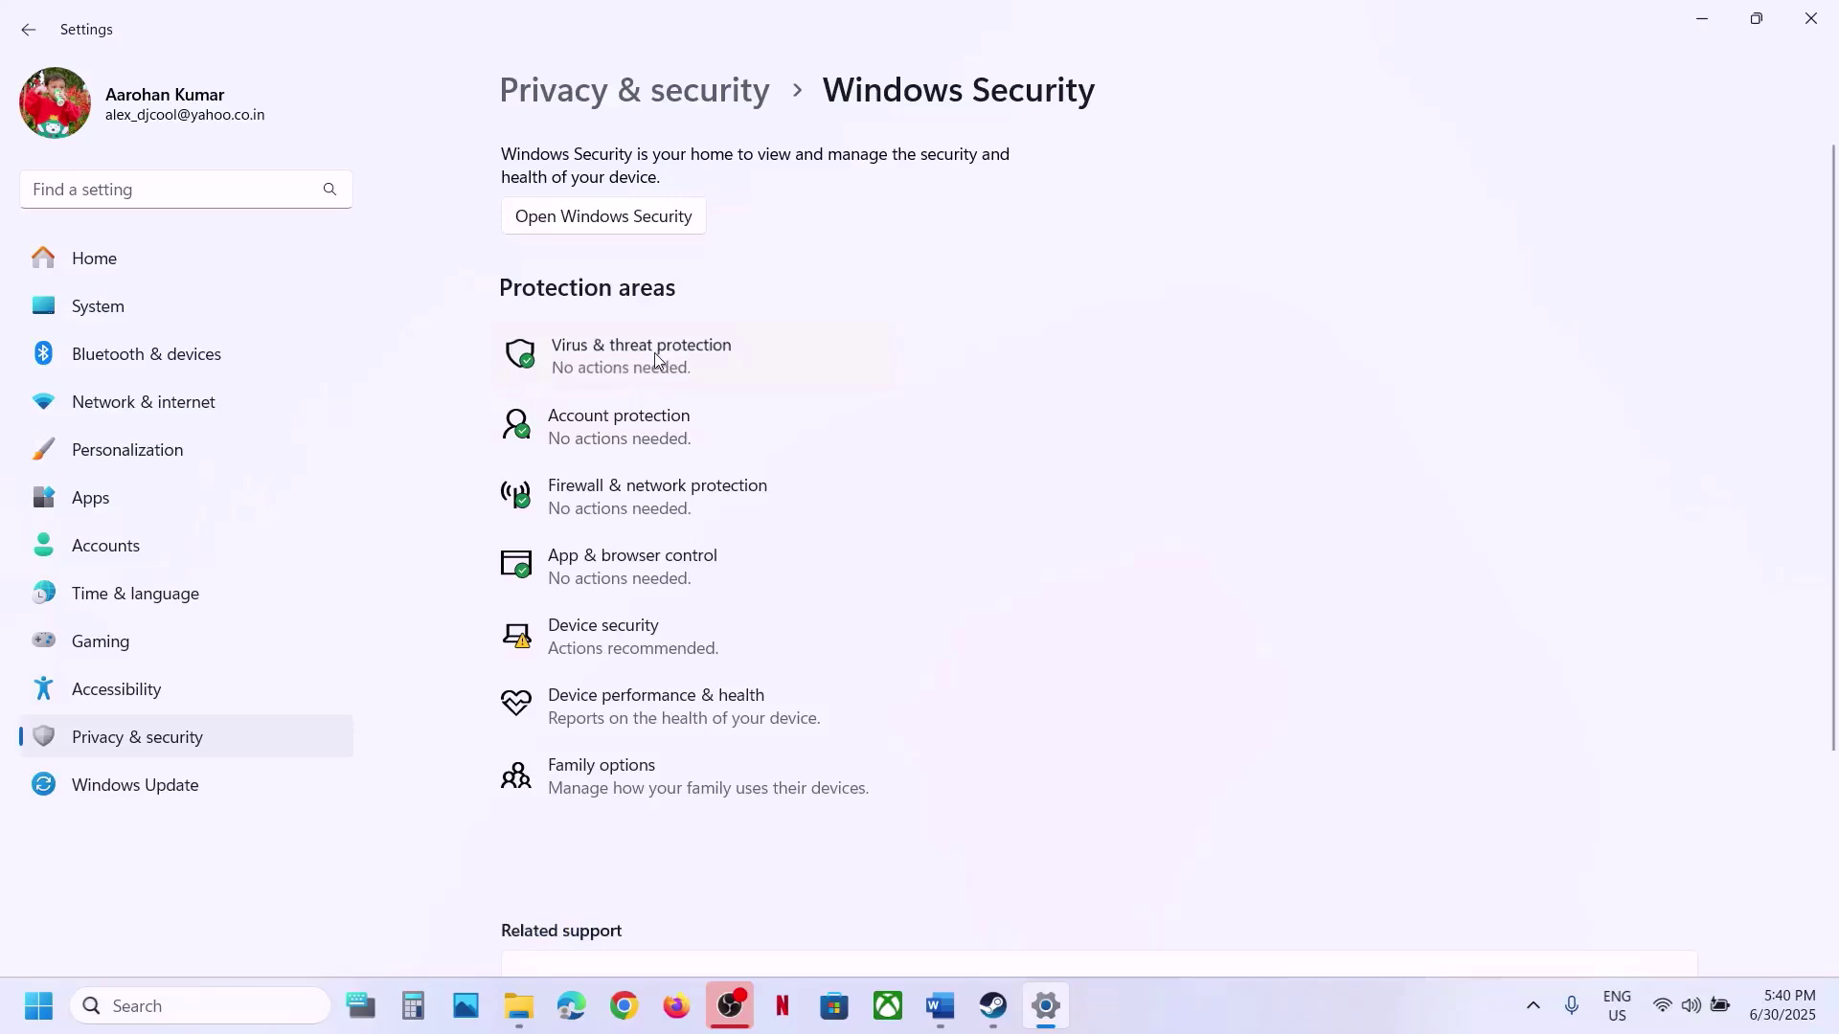
click(657, 360)
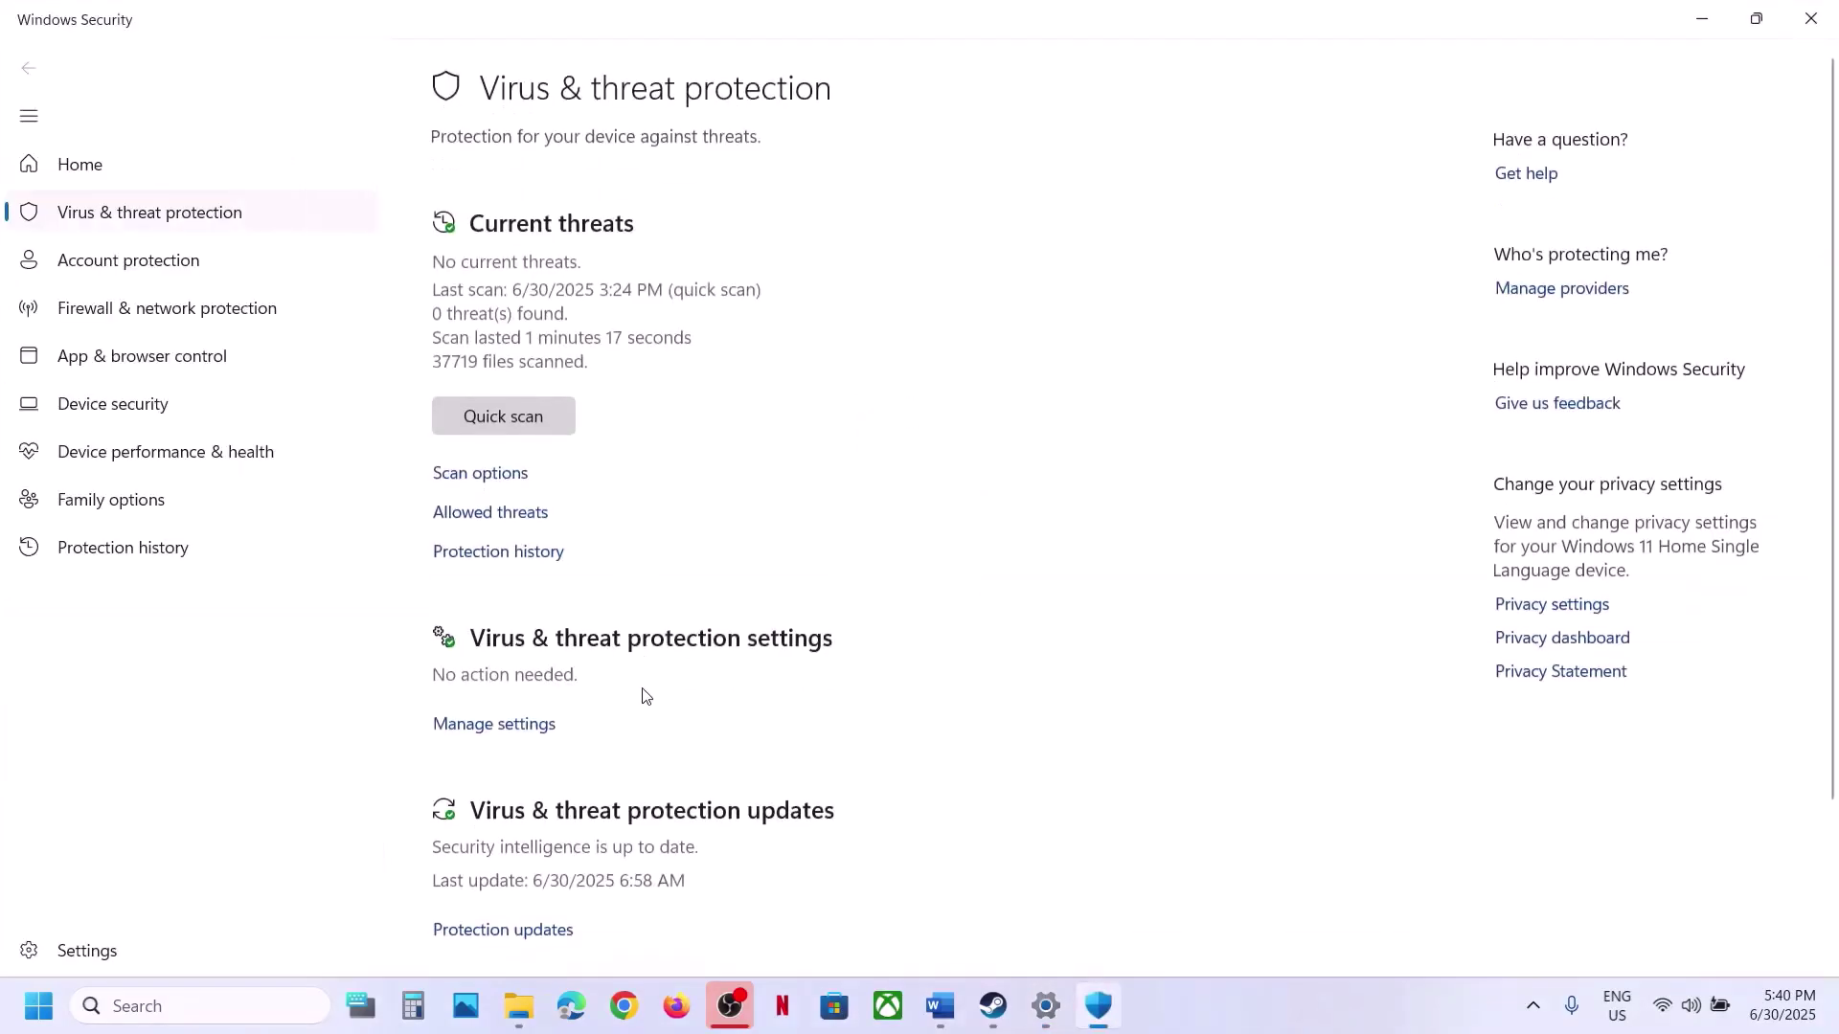
scroll(600, 849, down, 3)
click(526, 891)
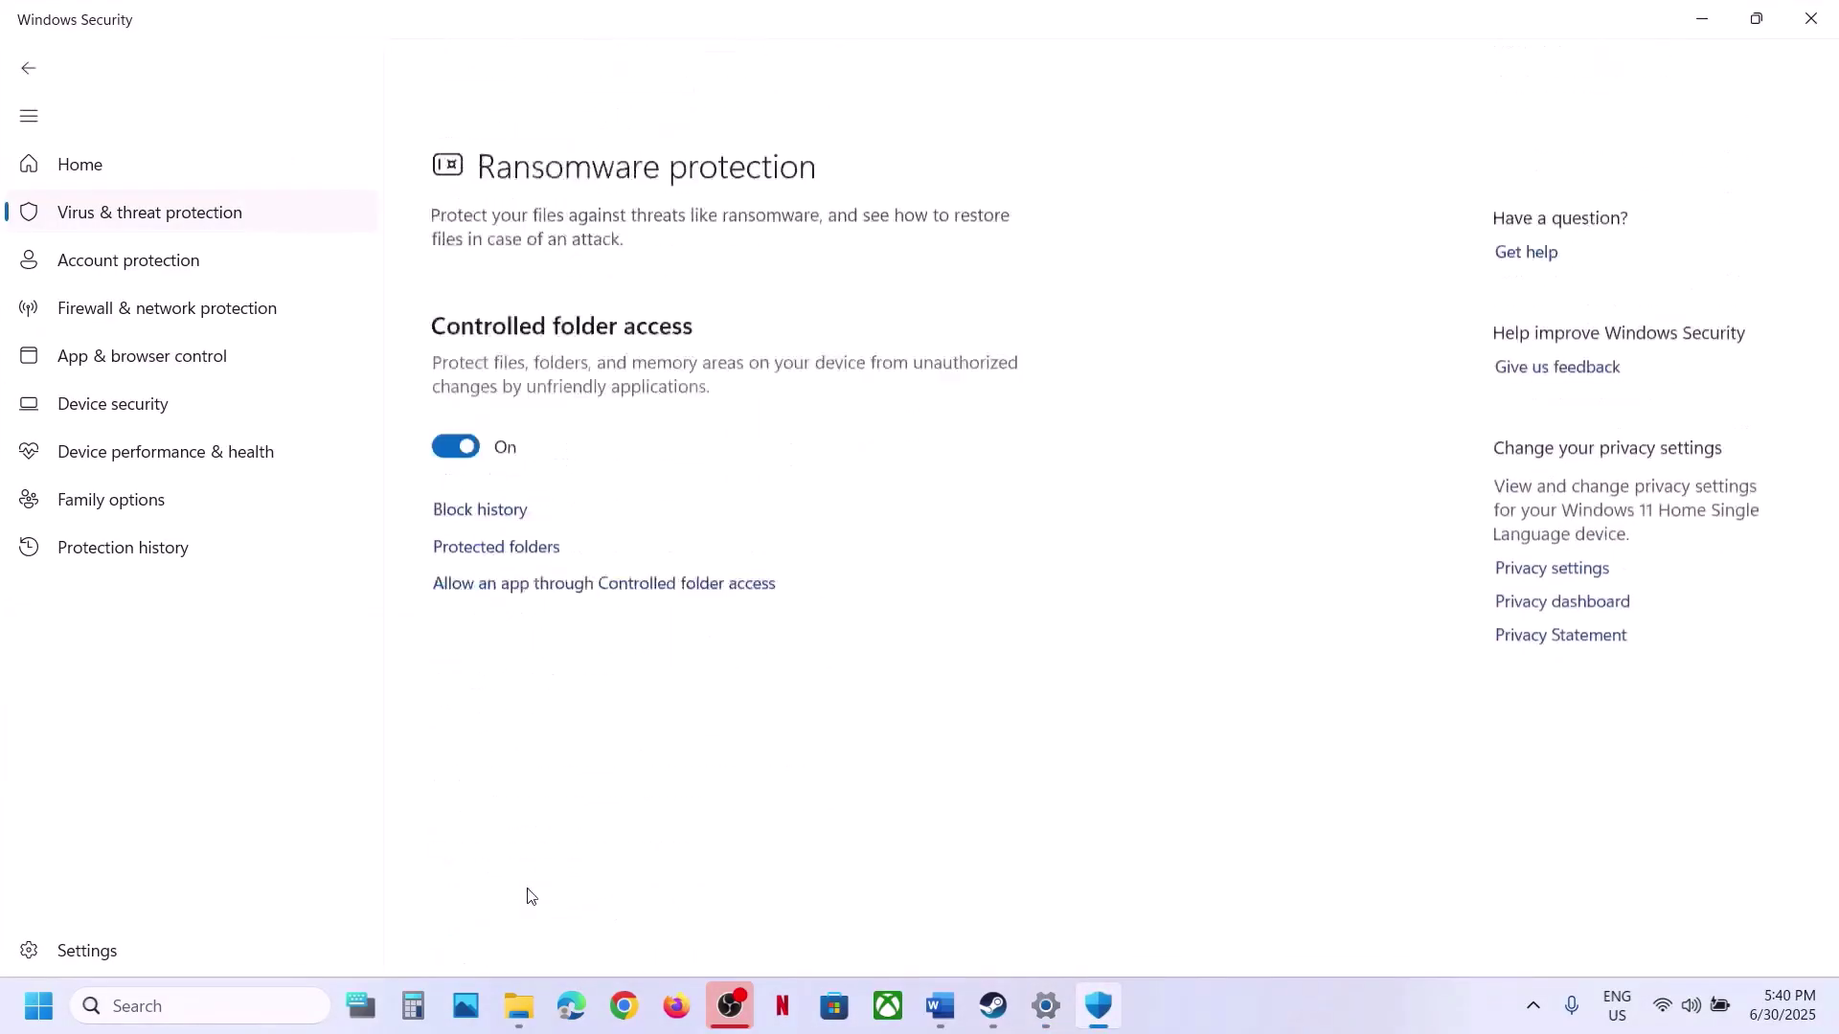
click(563, 509)
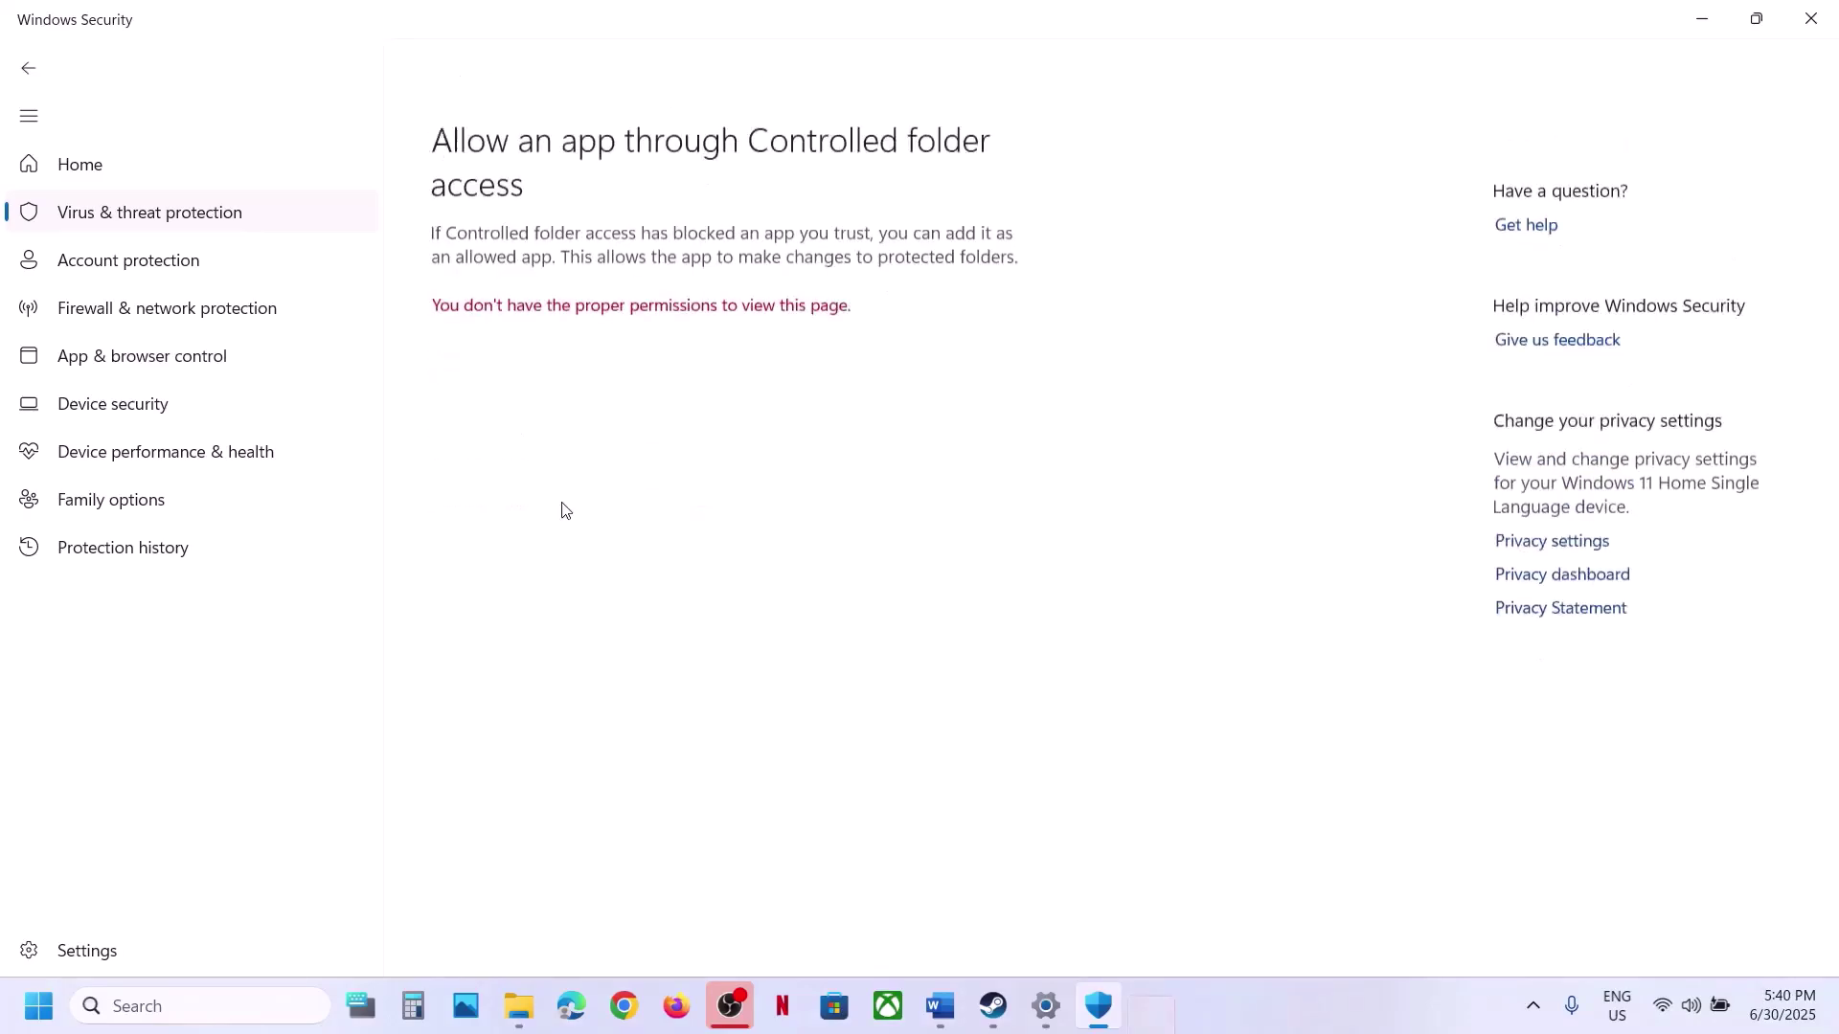
- Approve the permission request and add ReadyOrNot from the Steam common\Ready Or Not folder as an allowed app for Controlled folder access
click(731, 694)
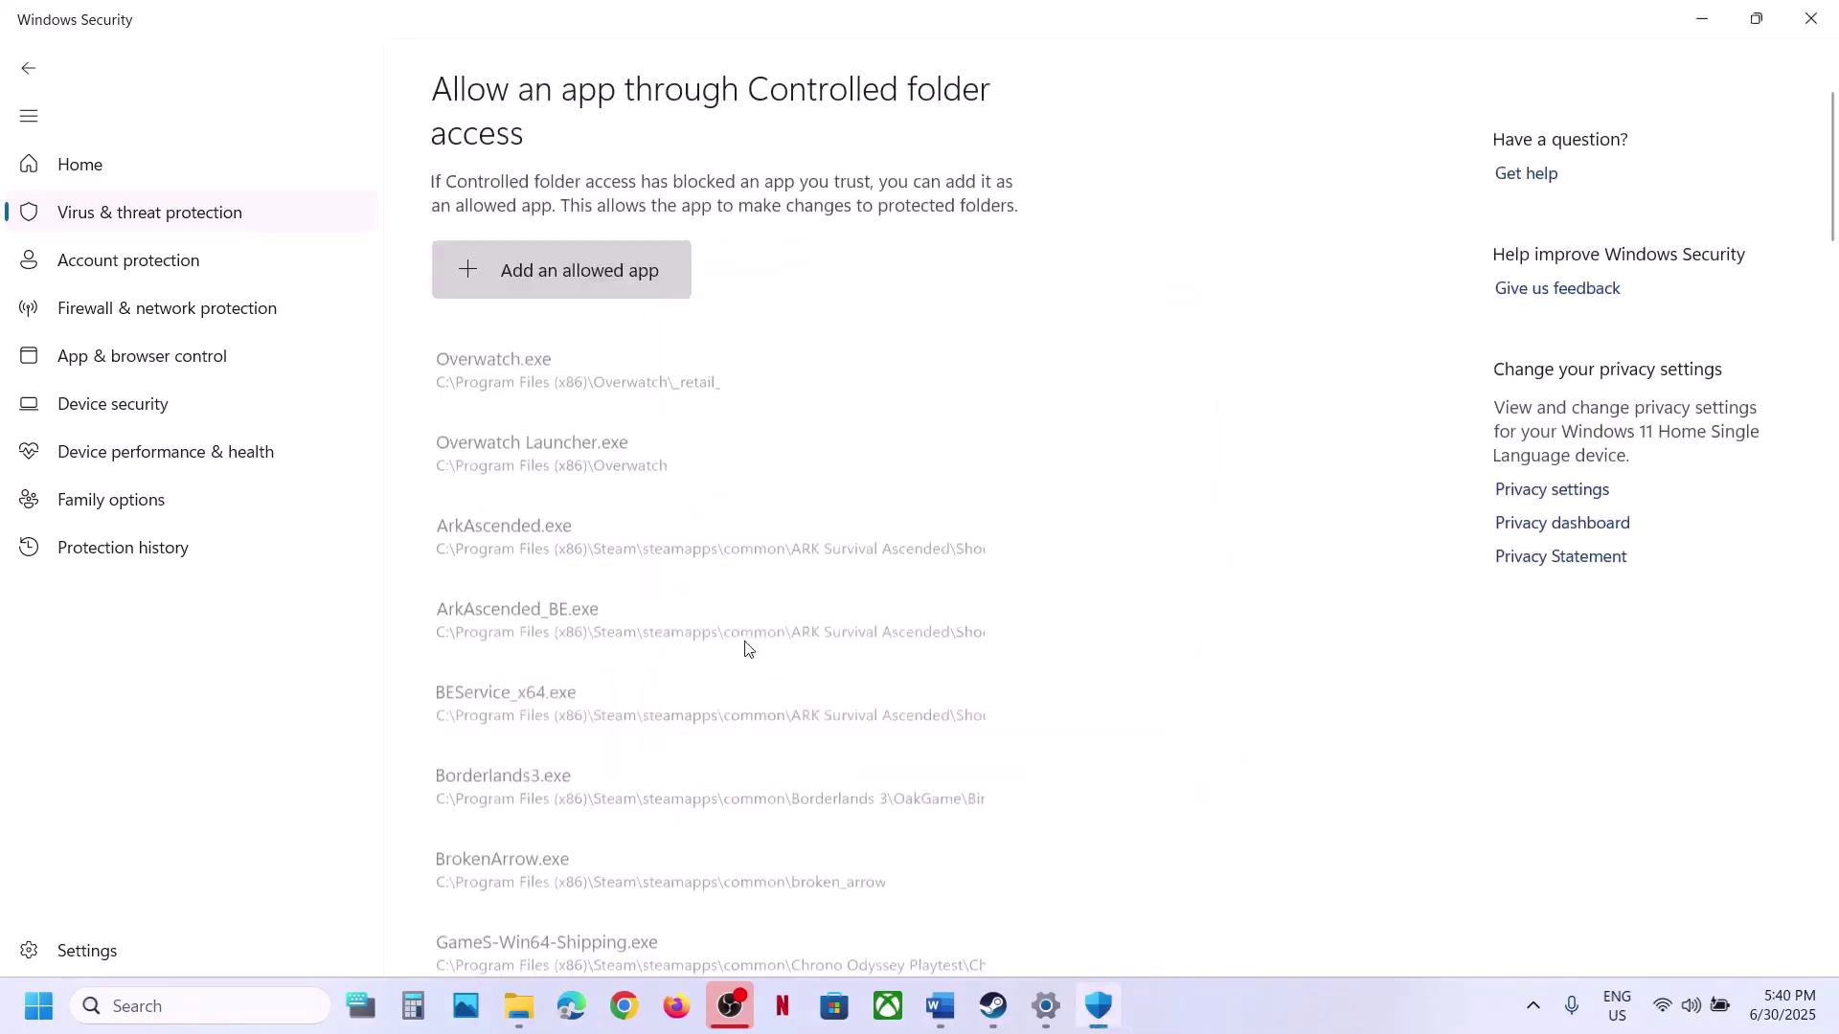
click(558, 292)
click(566, 367)
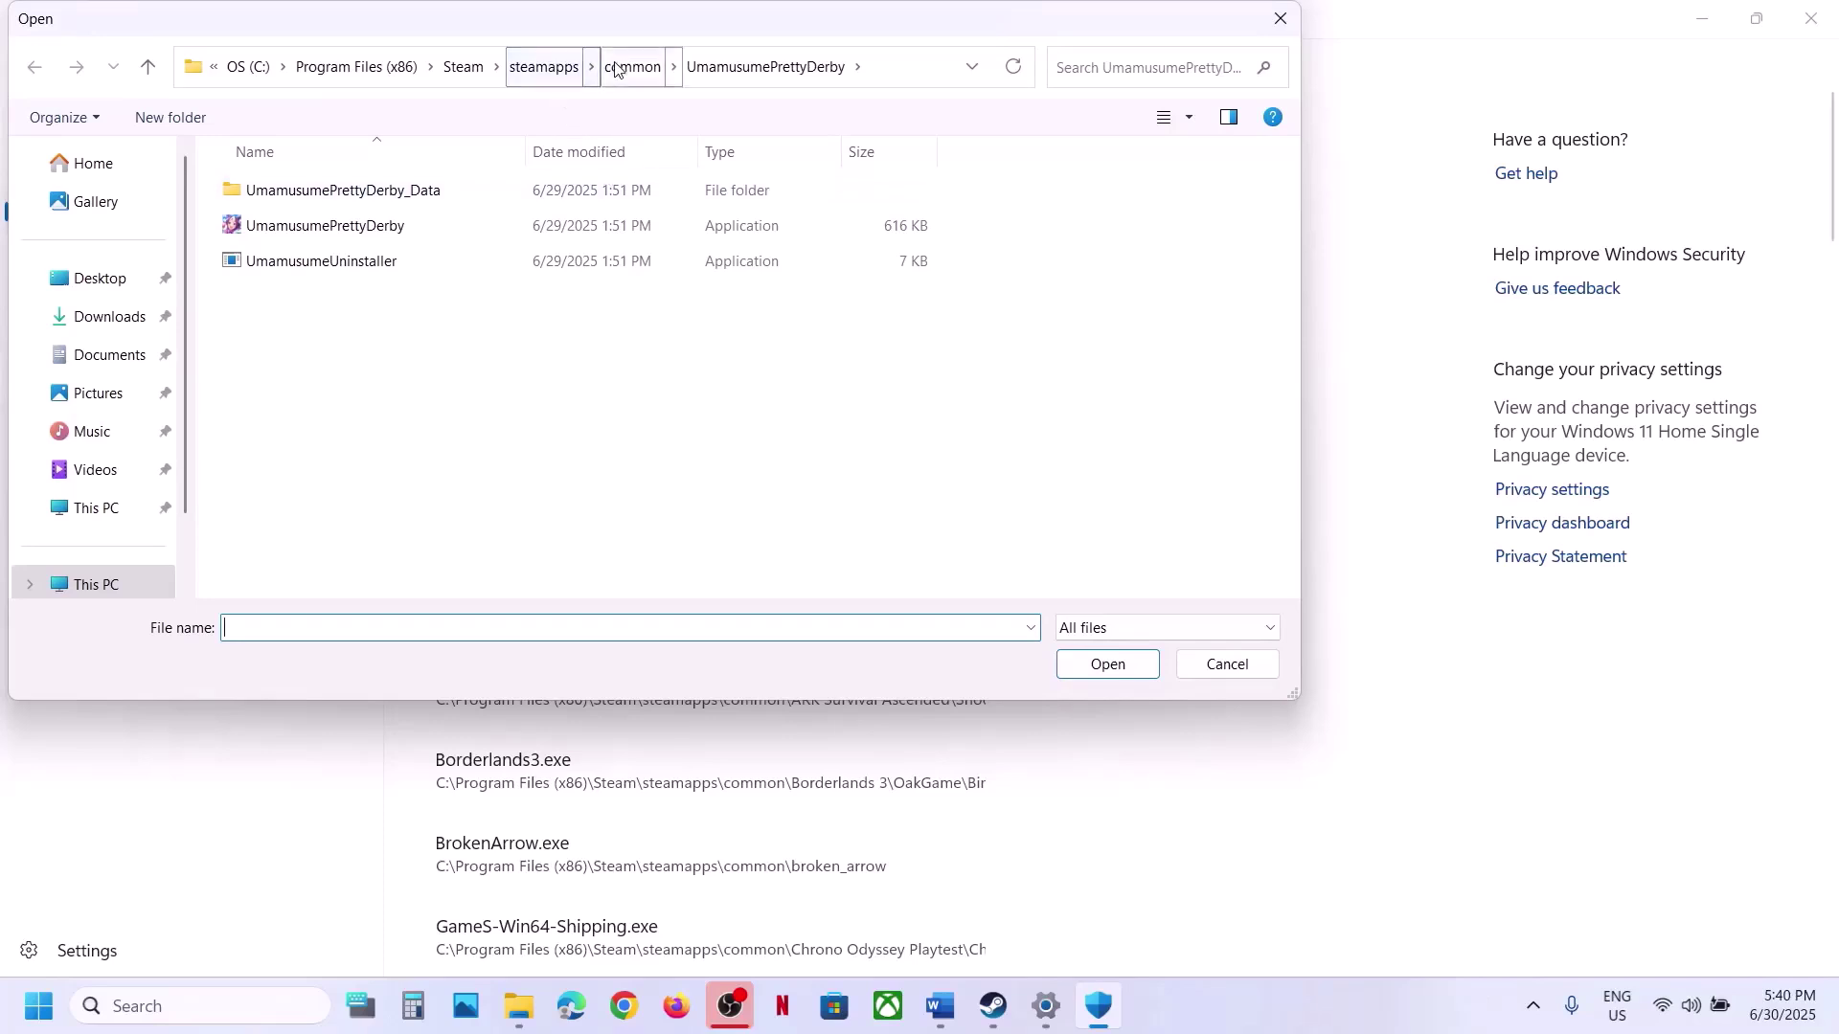
click(616, 65)
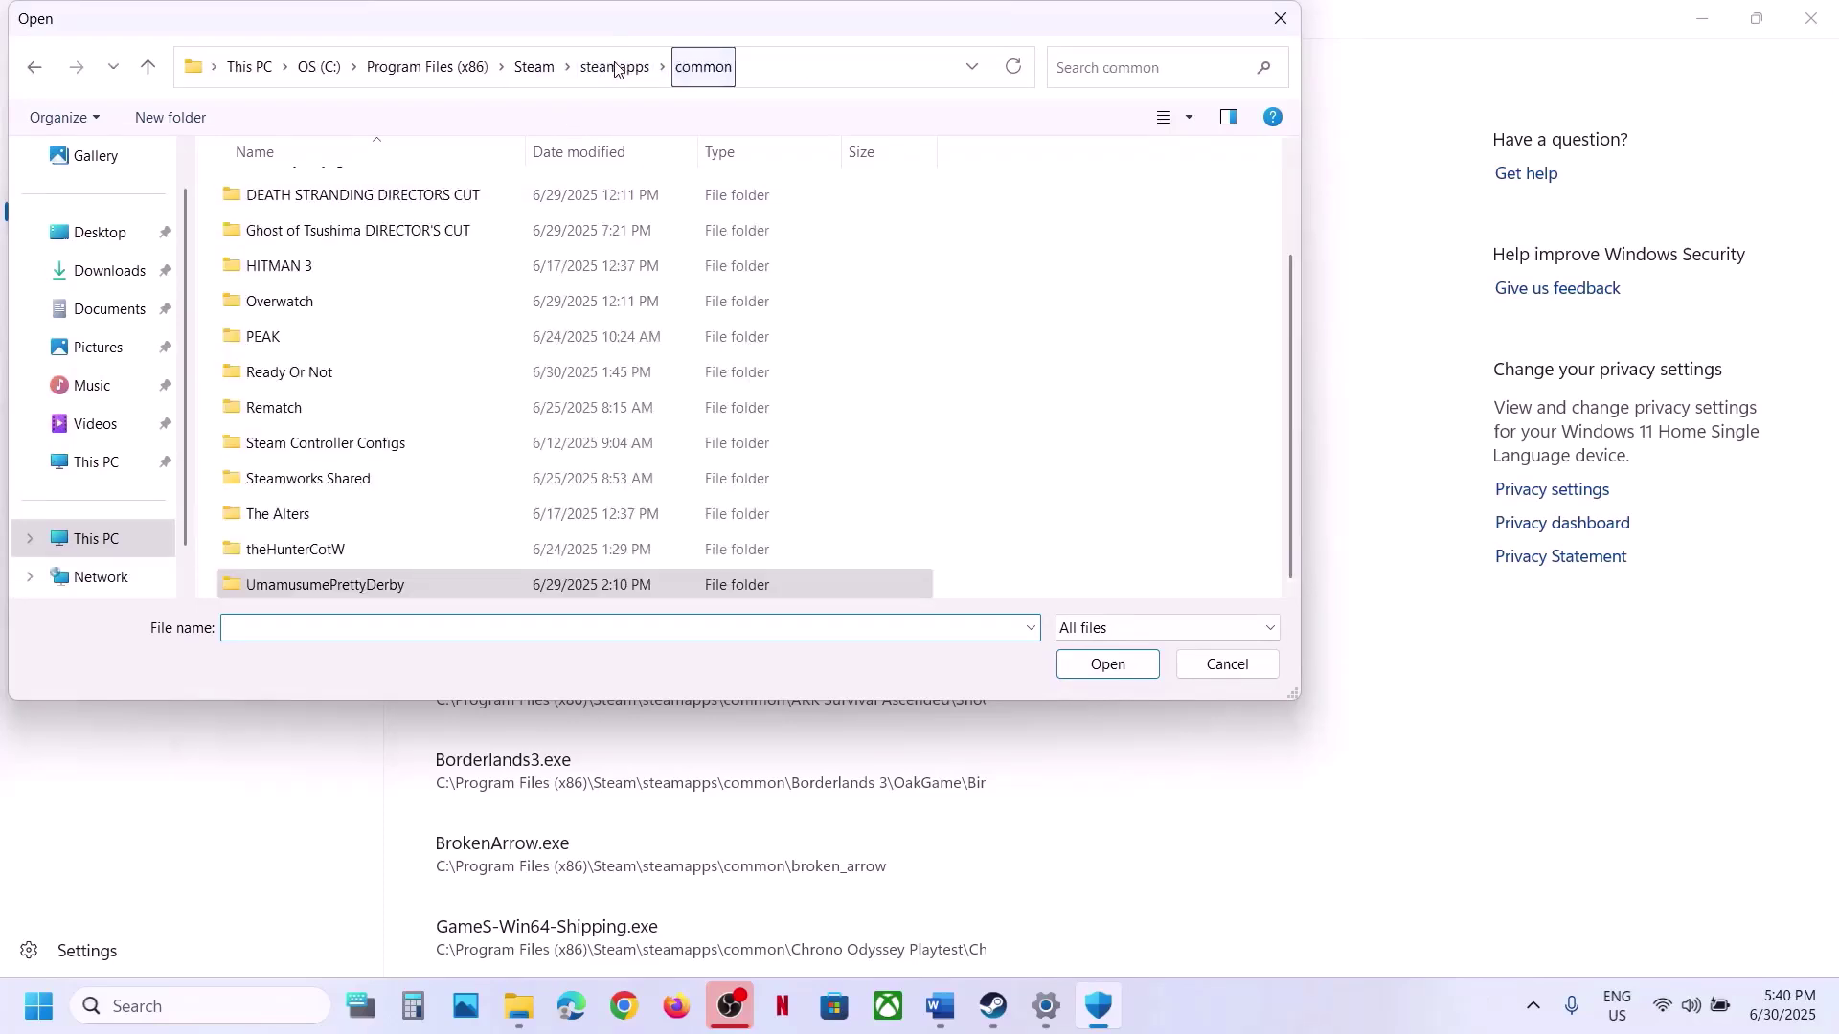
double_click(326, 381)
click(896, 66)
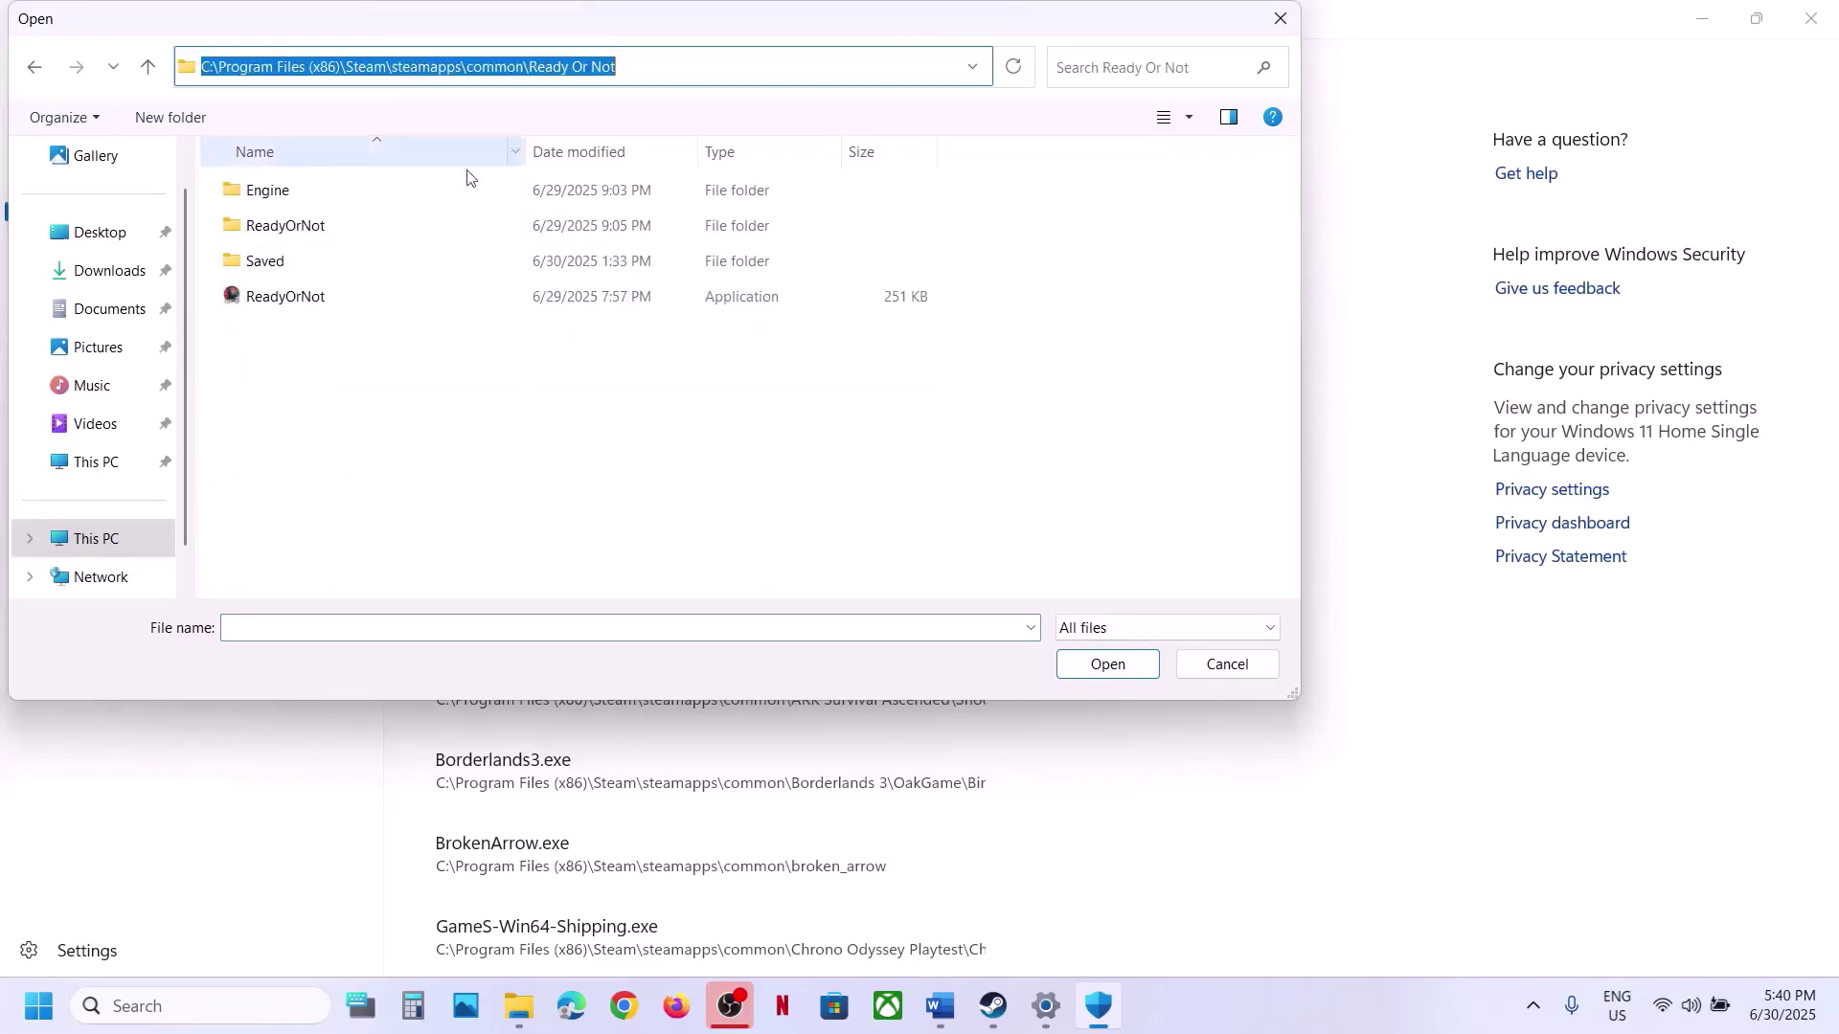
click(316, 300)
click(1070, 663)
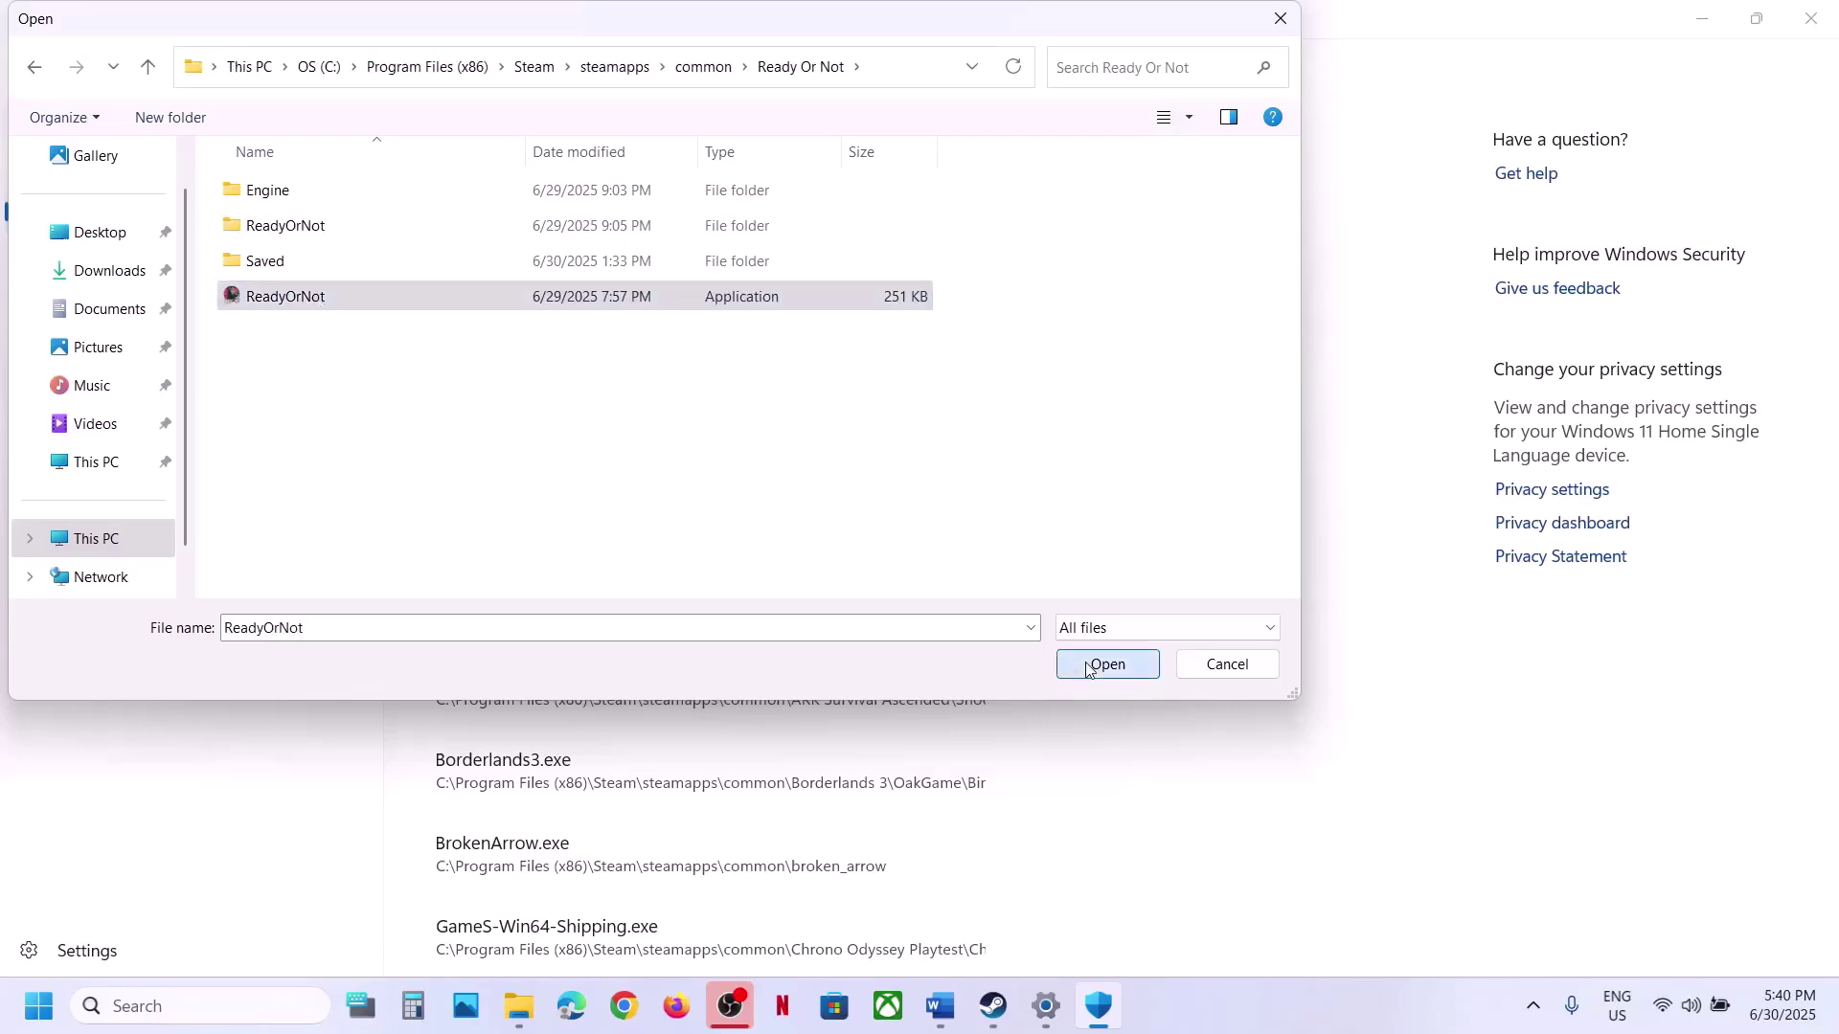
- Add ReadyOrNot-Win64-Shipping from the ReadyOrNot\Binaries\Win64 folder as another allowed app
click(572, 290)
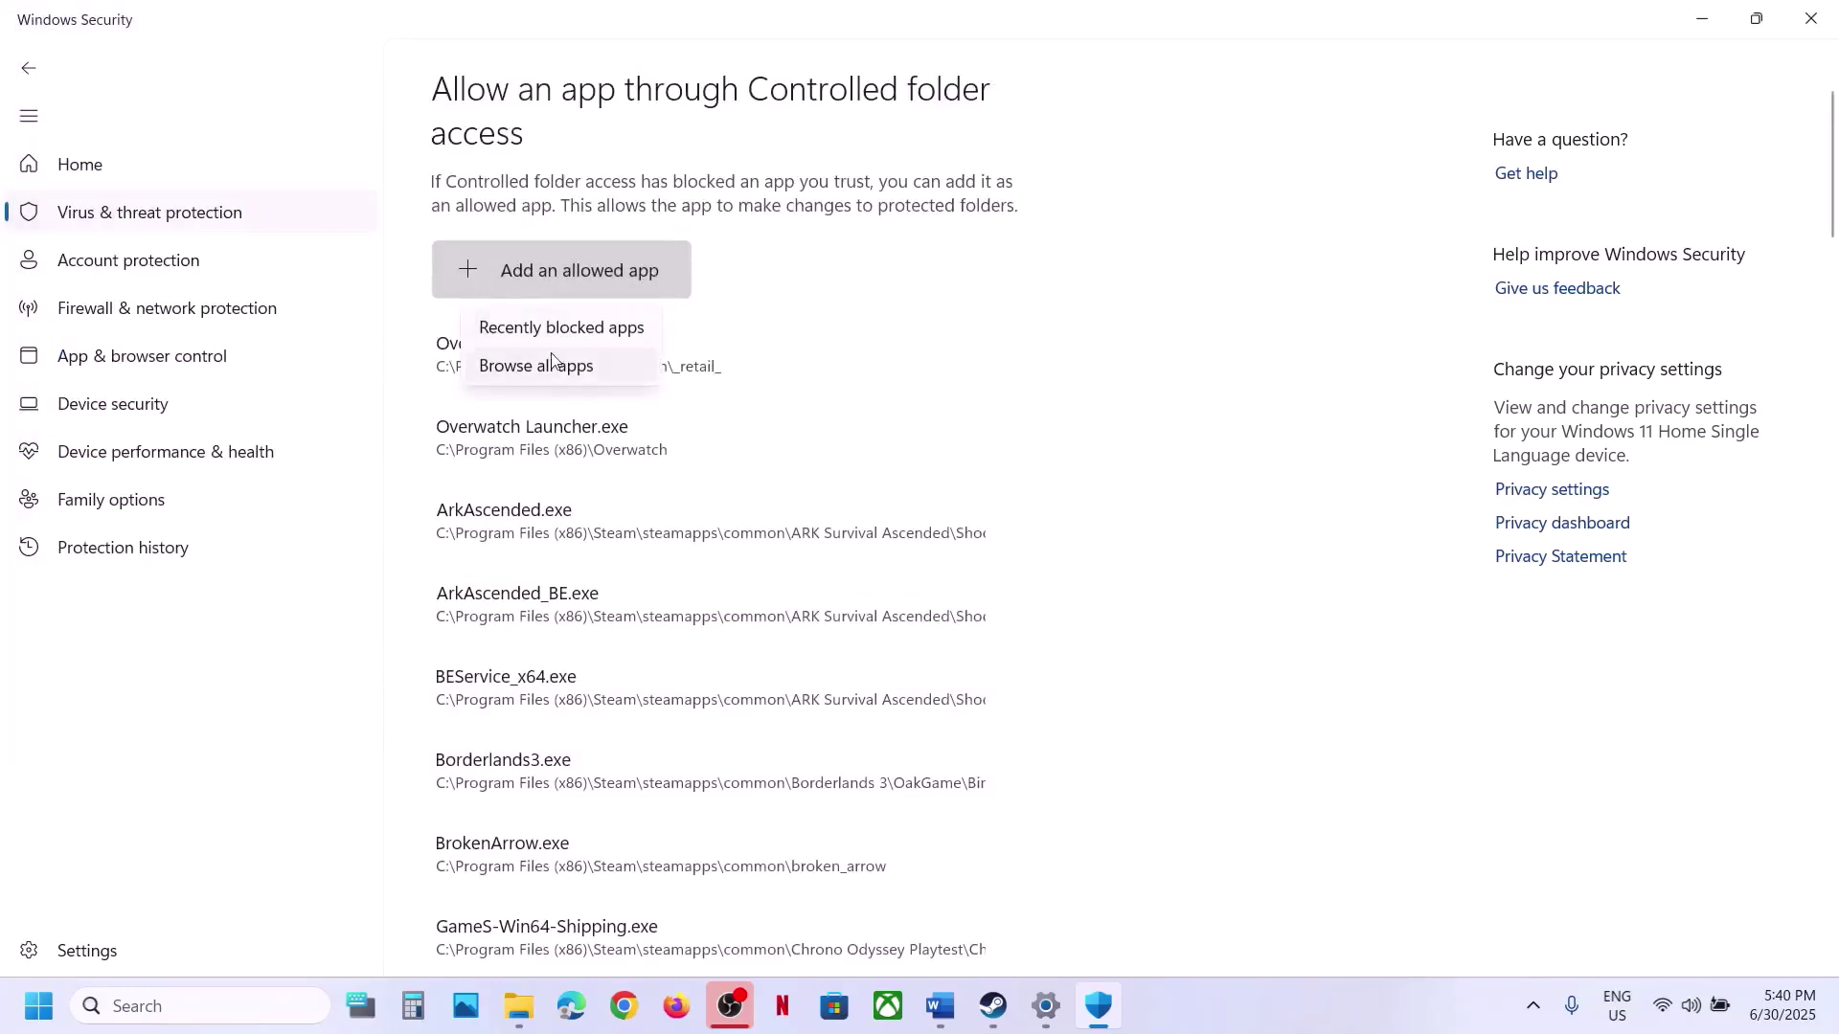
click(550, 361)
double_click(310, 229)
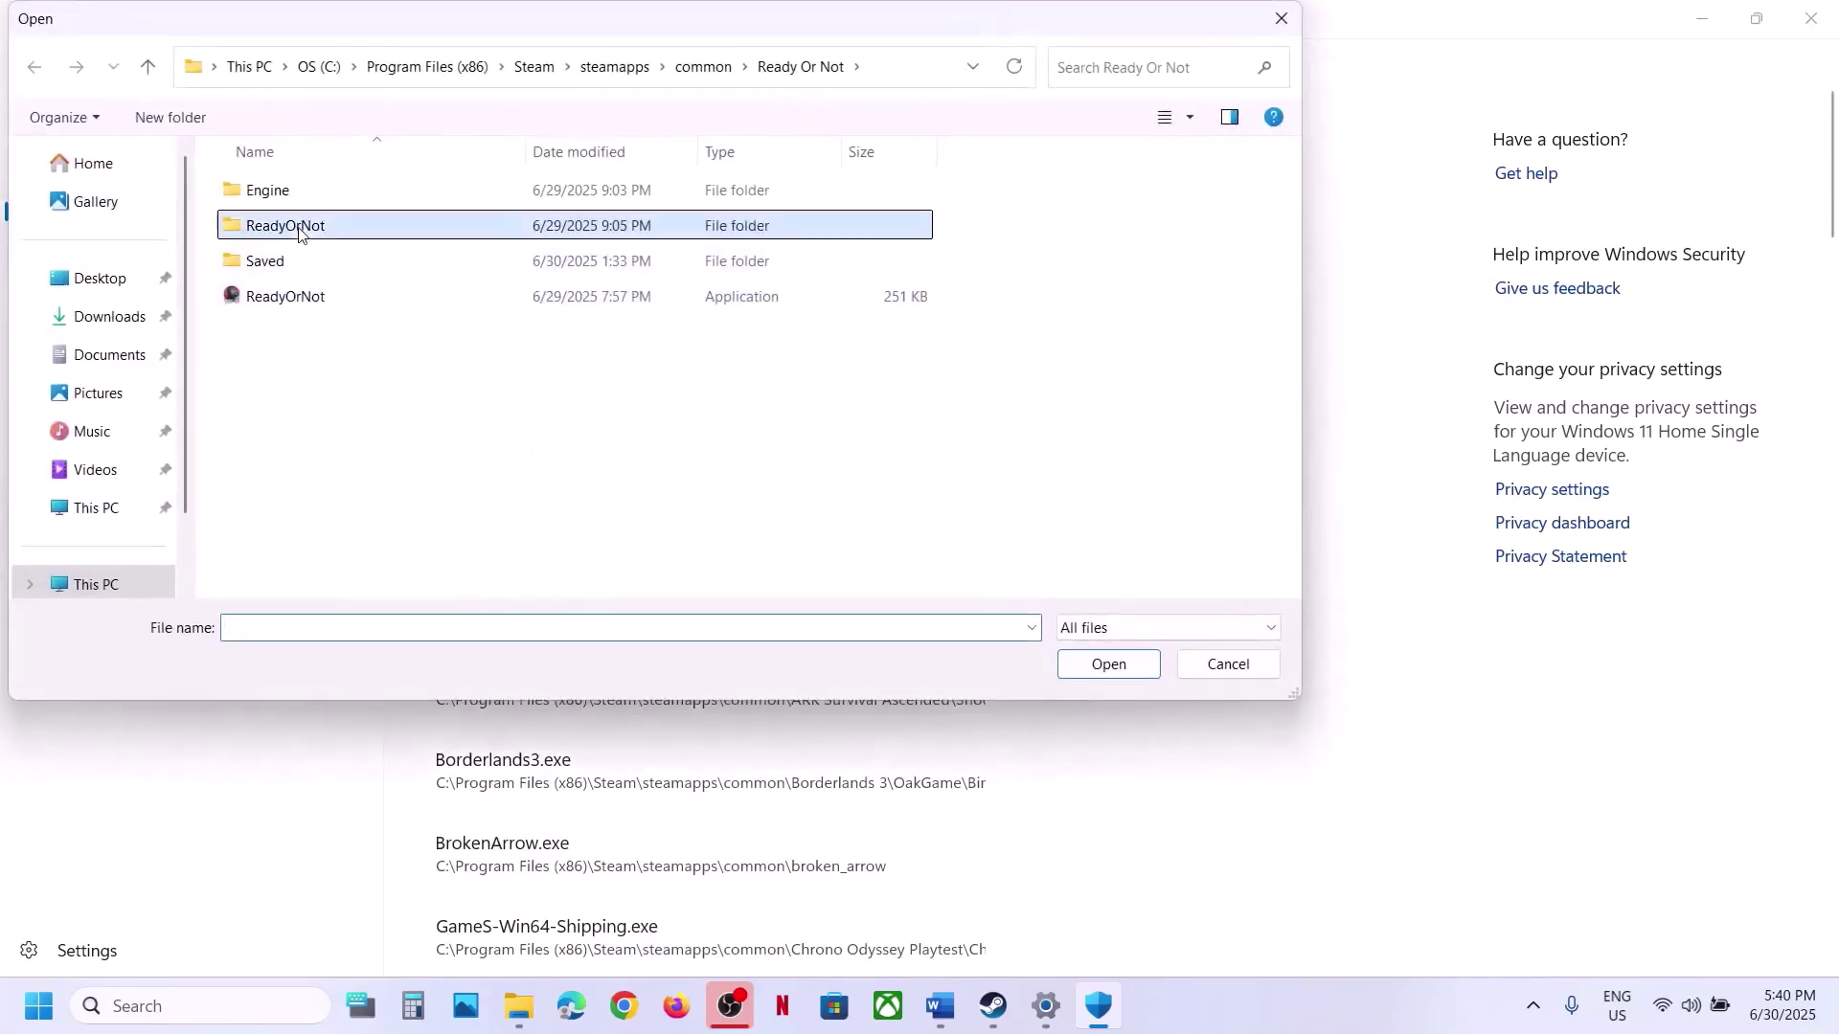
double_click(287, 196)
double_click(287, 198)
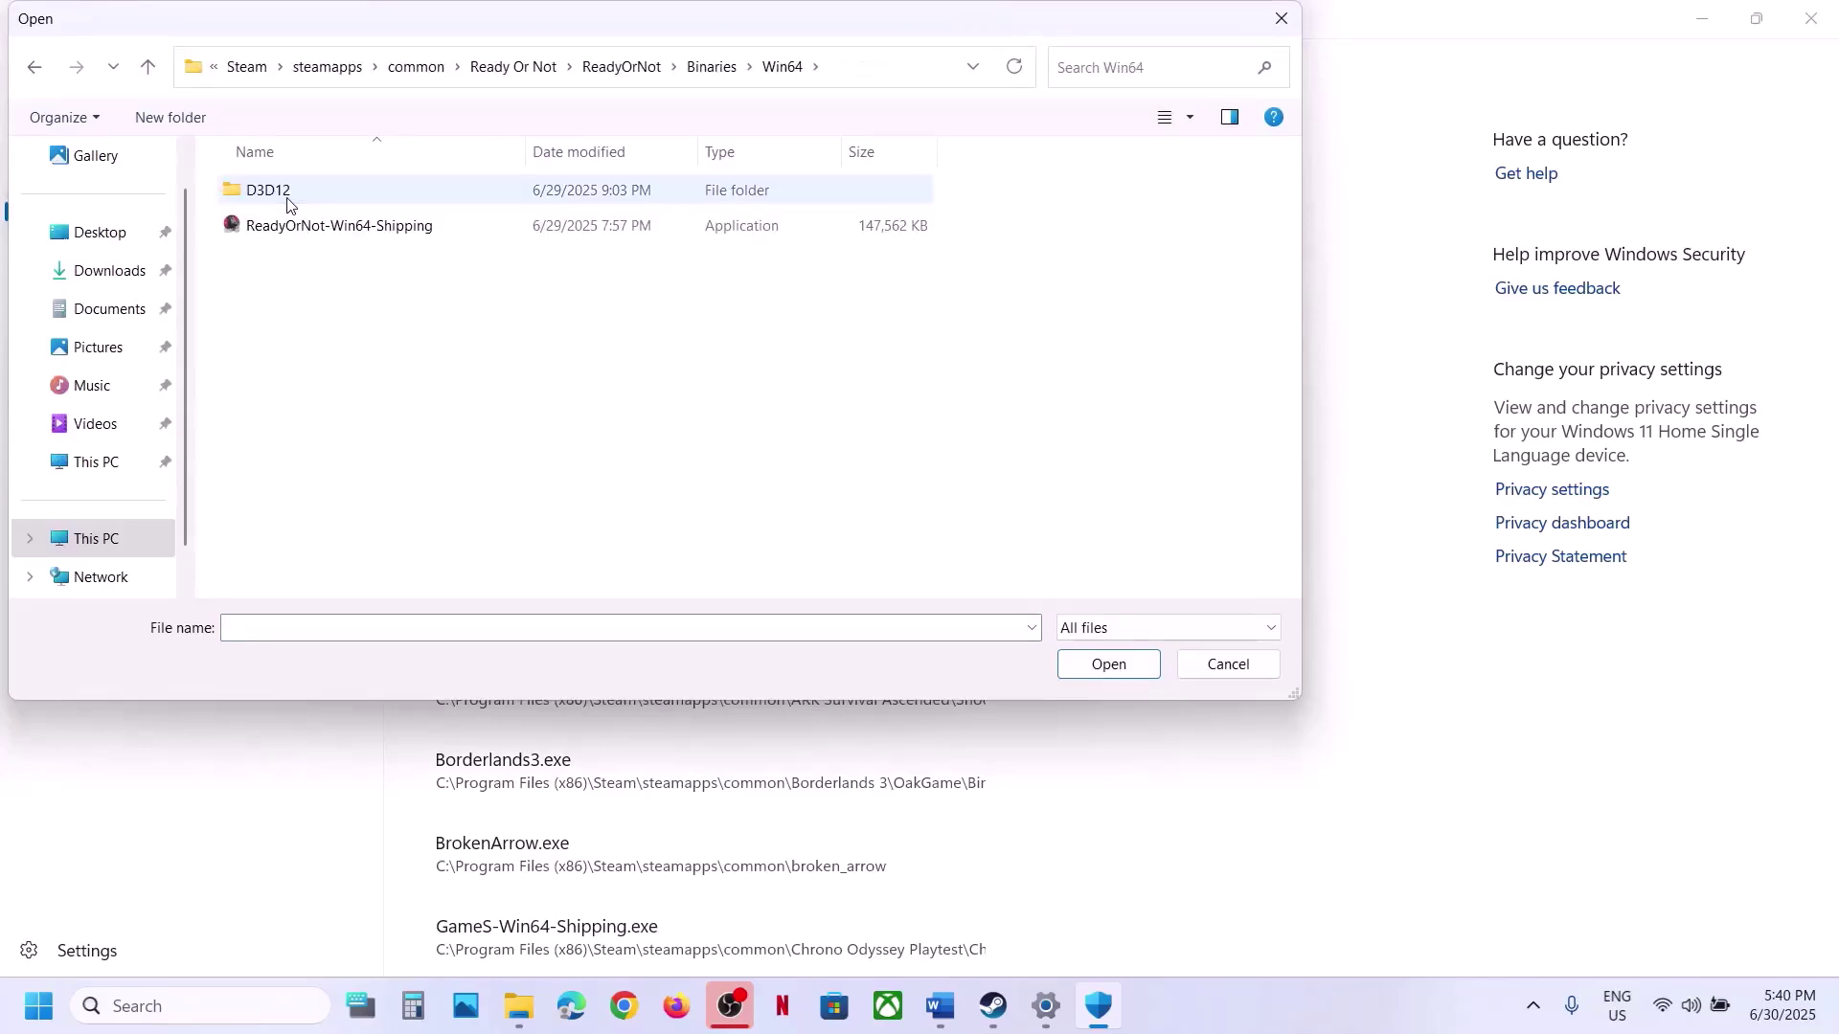
click(337, 225)
click(1092, 670)
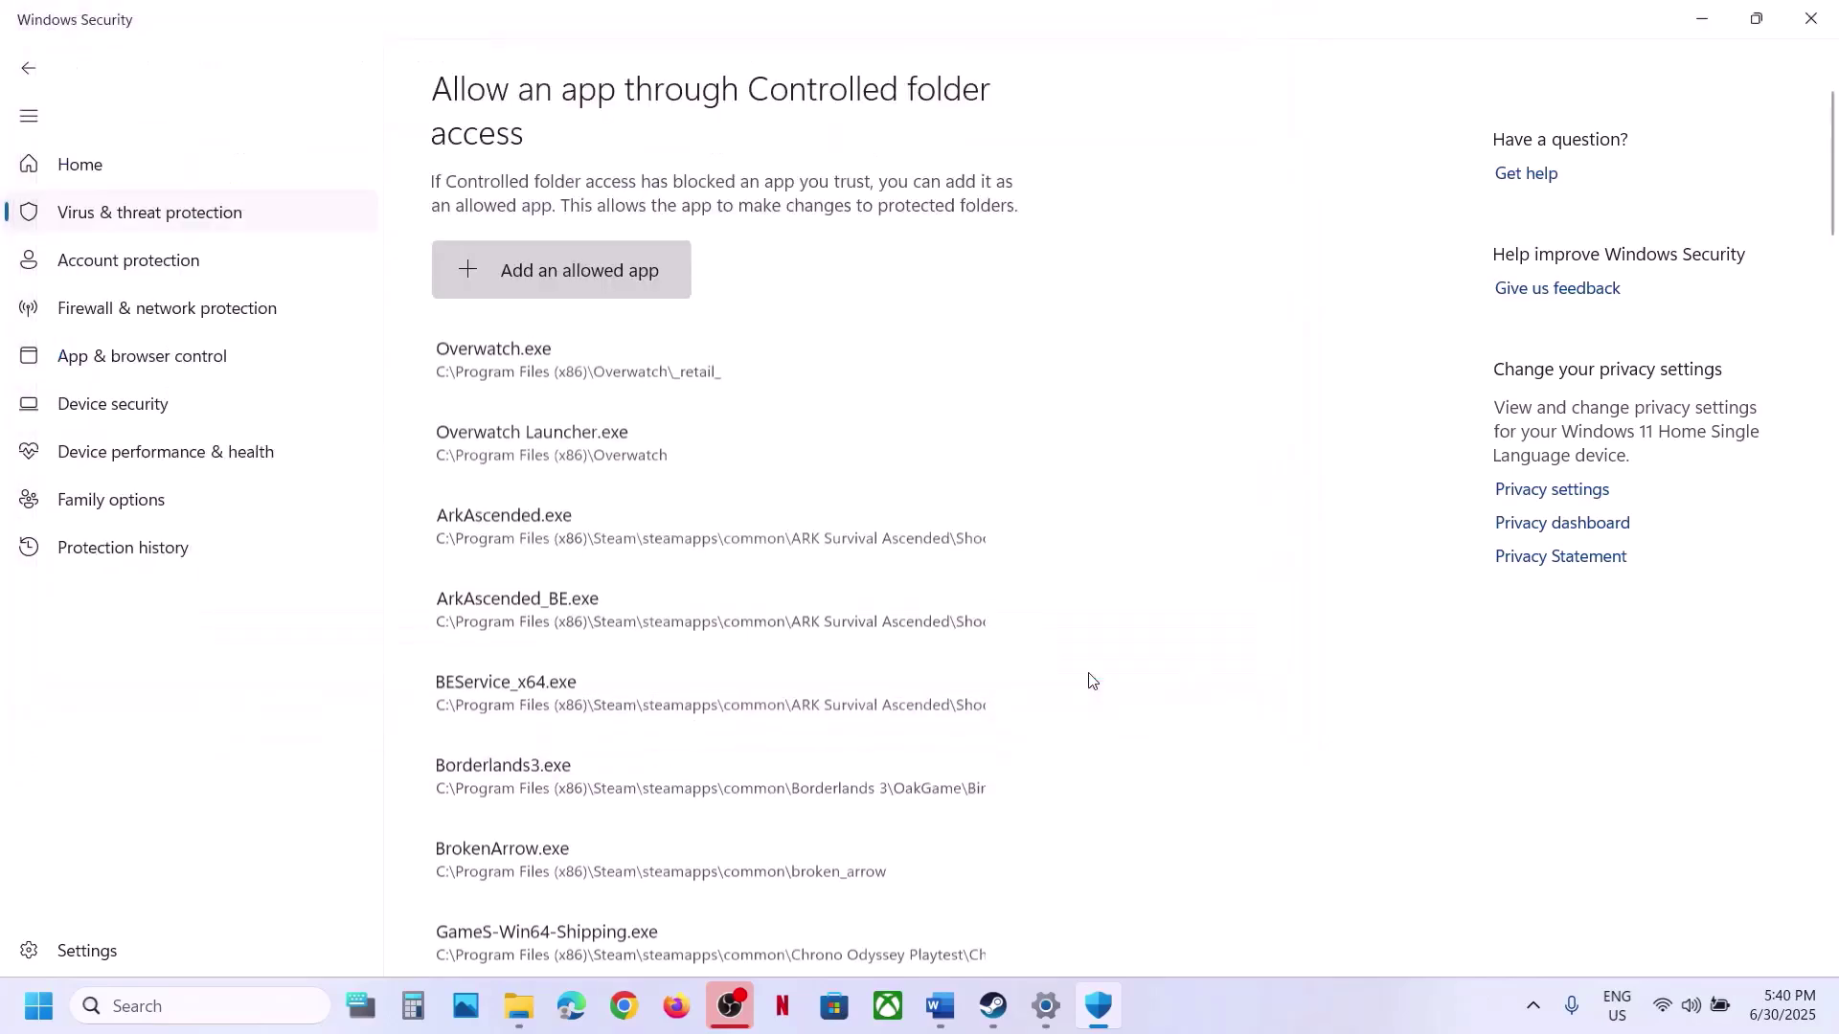
- Return to the Word document and highlight Step 9's instruction to verify the game files
click(993, 1006)
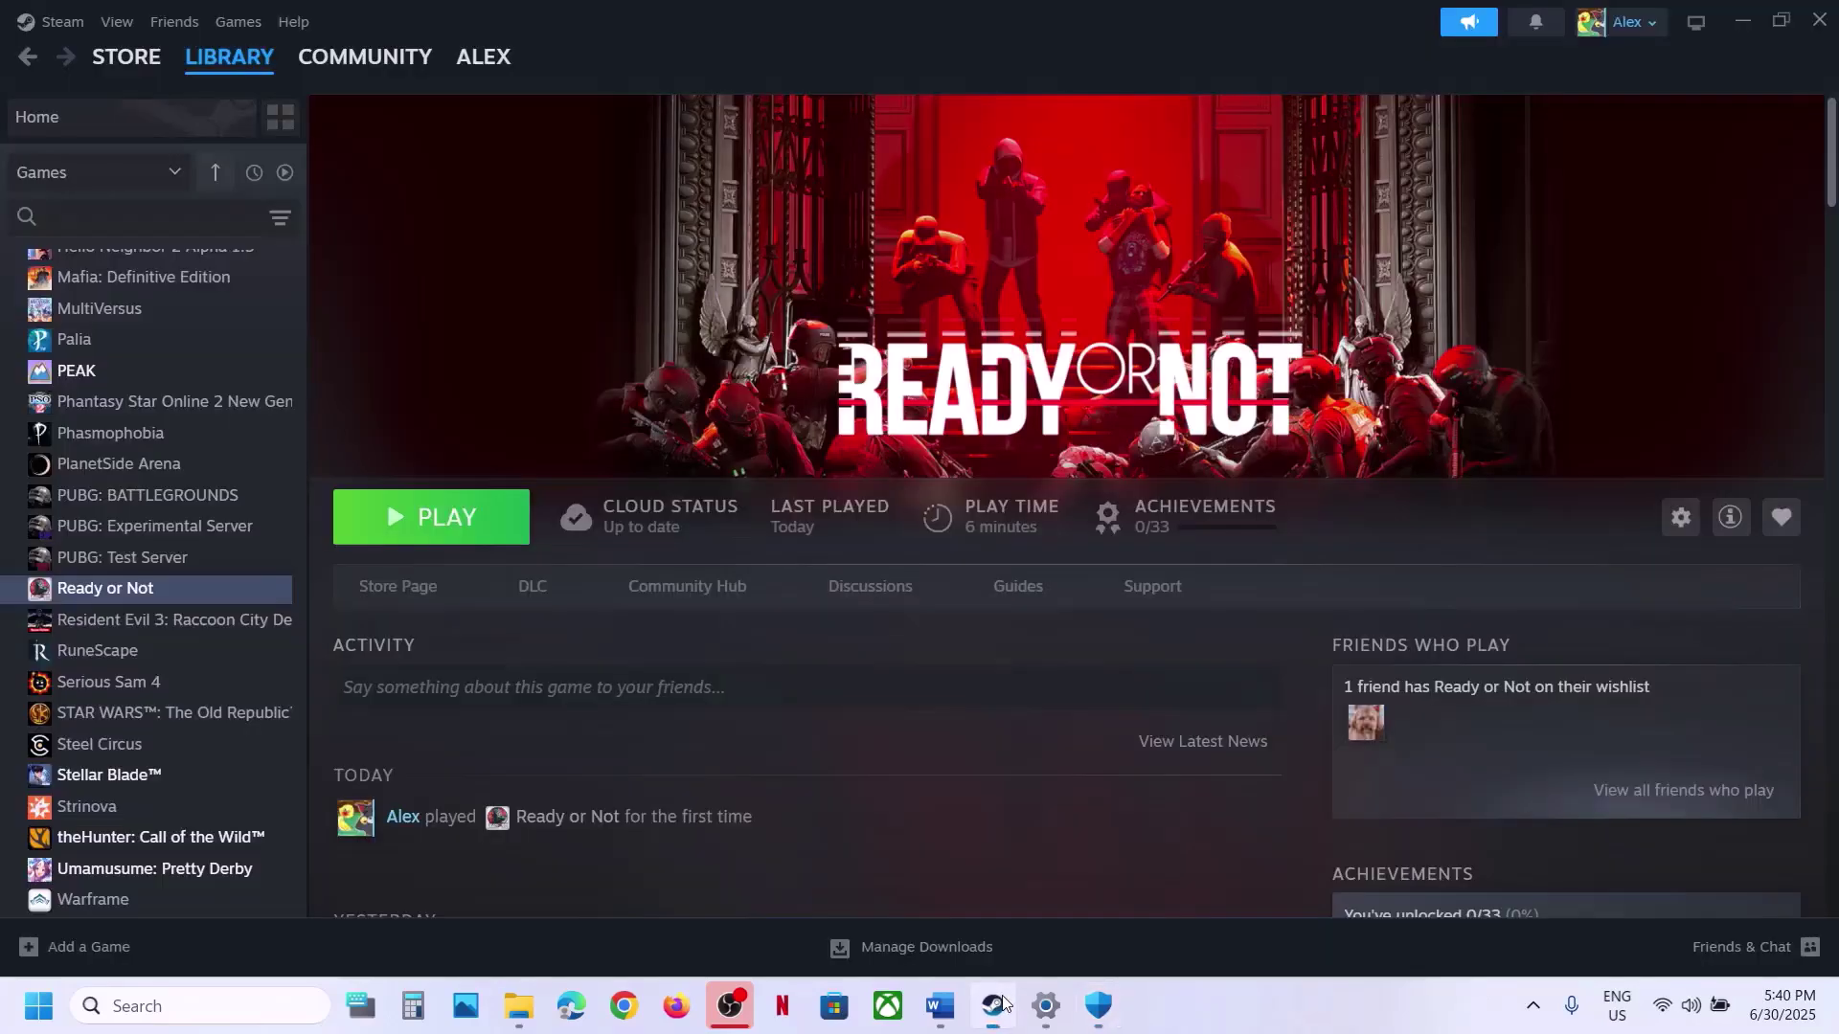
click(942, 1005)
scroll(681, 636, down, 2)
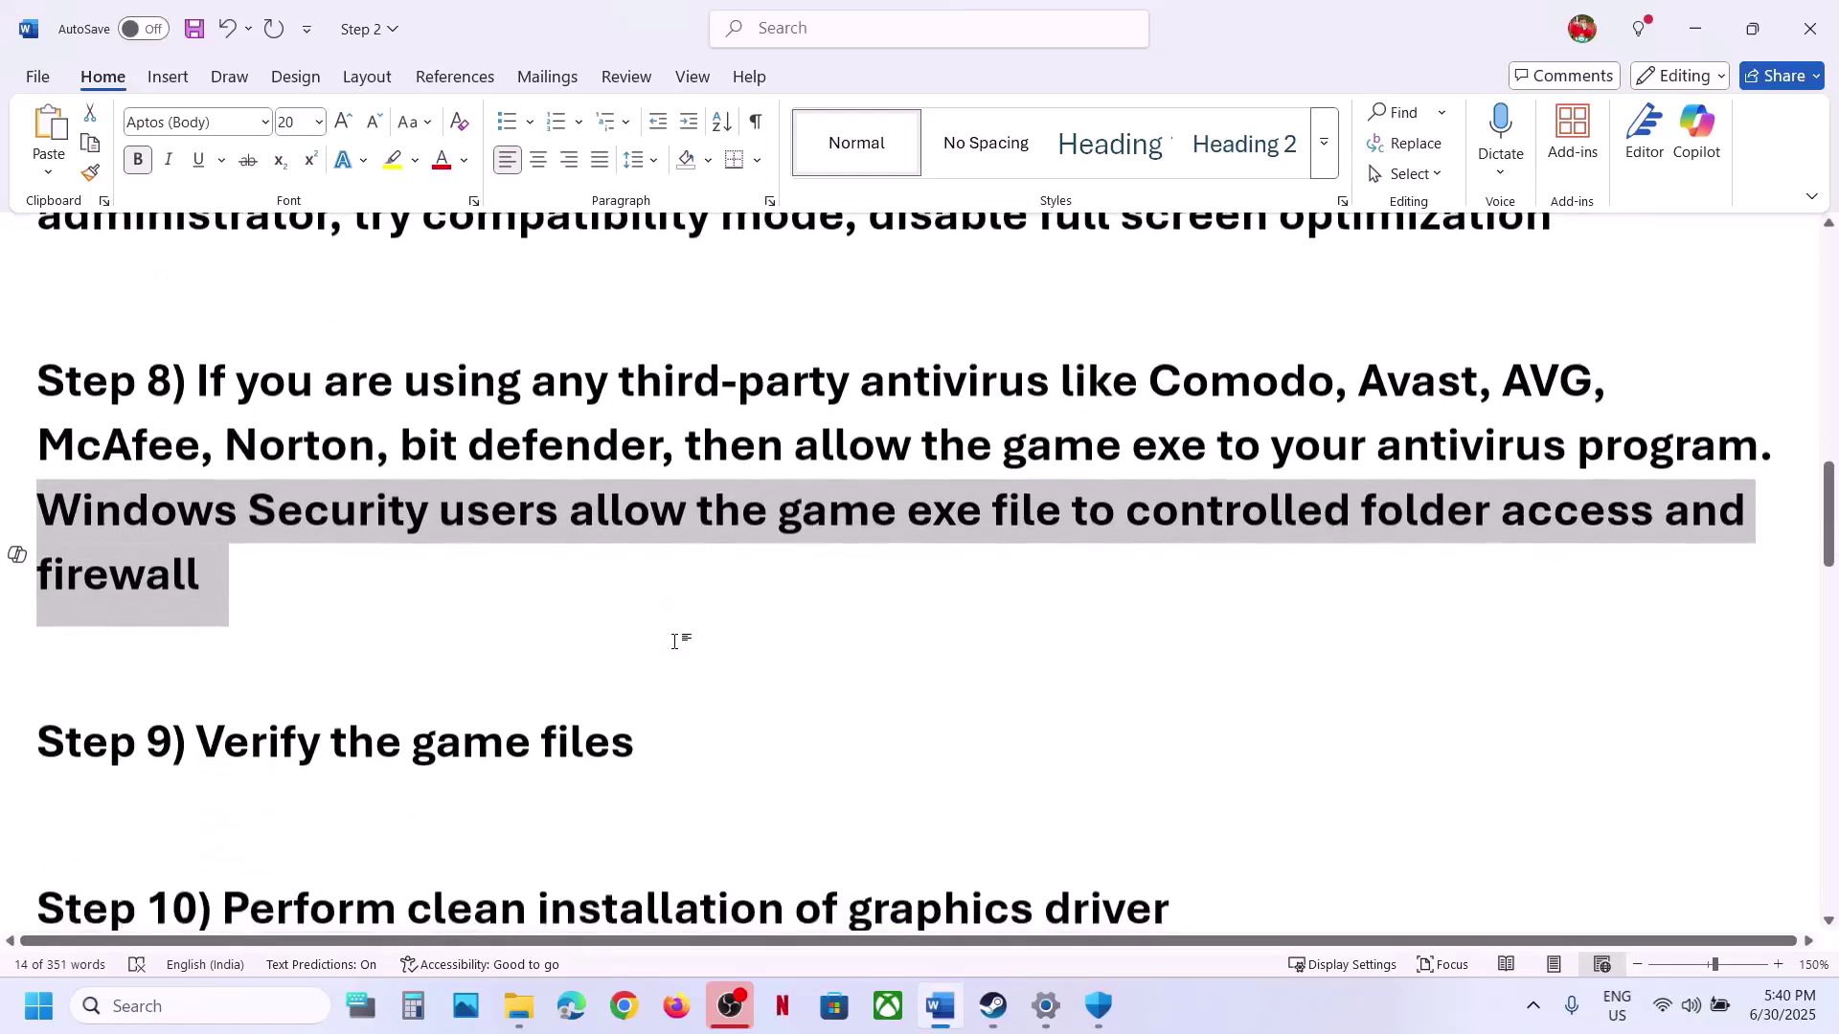
click(638, 722)
drag(638, 722, 198, 742)
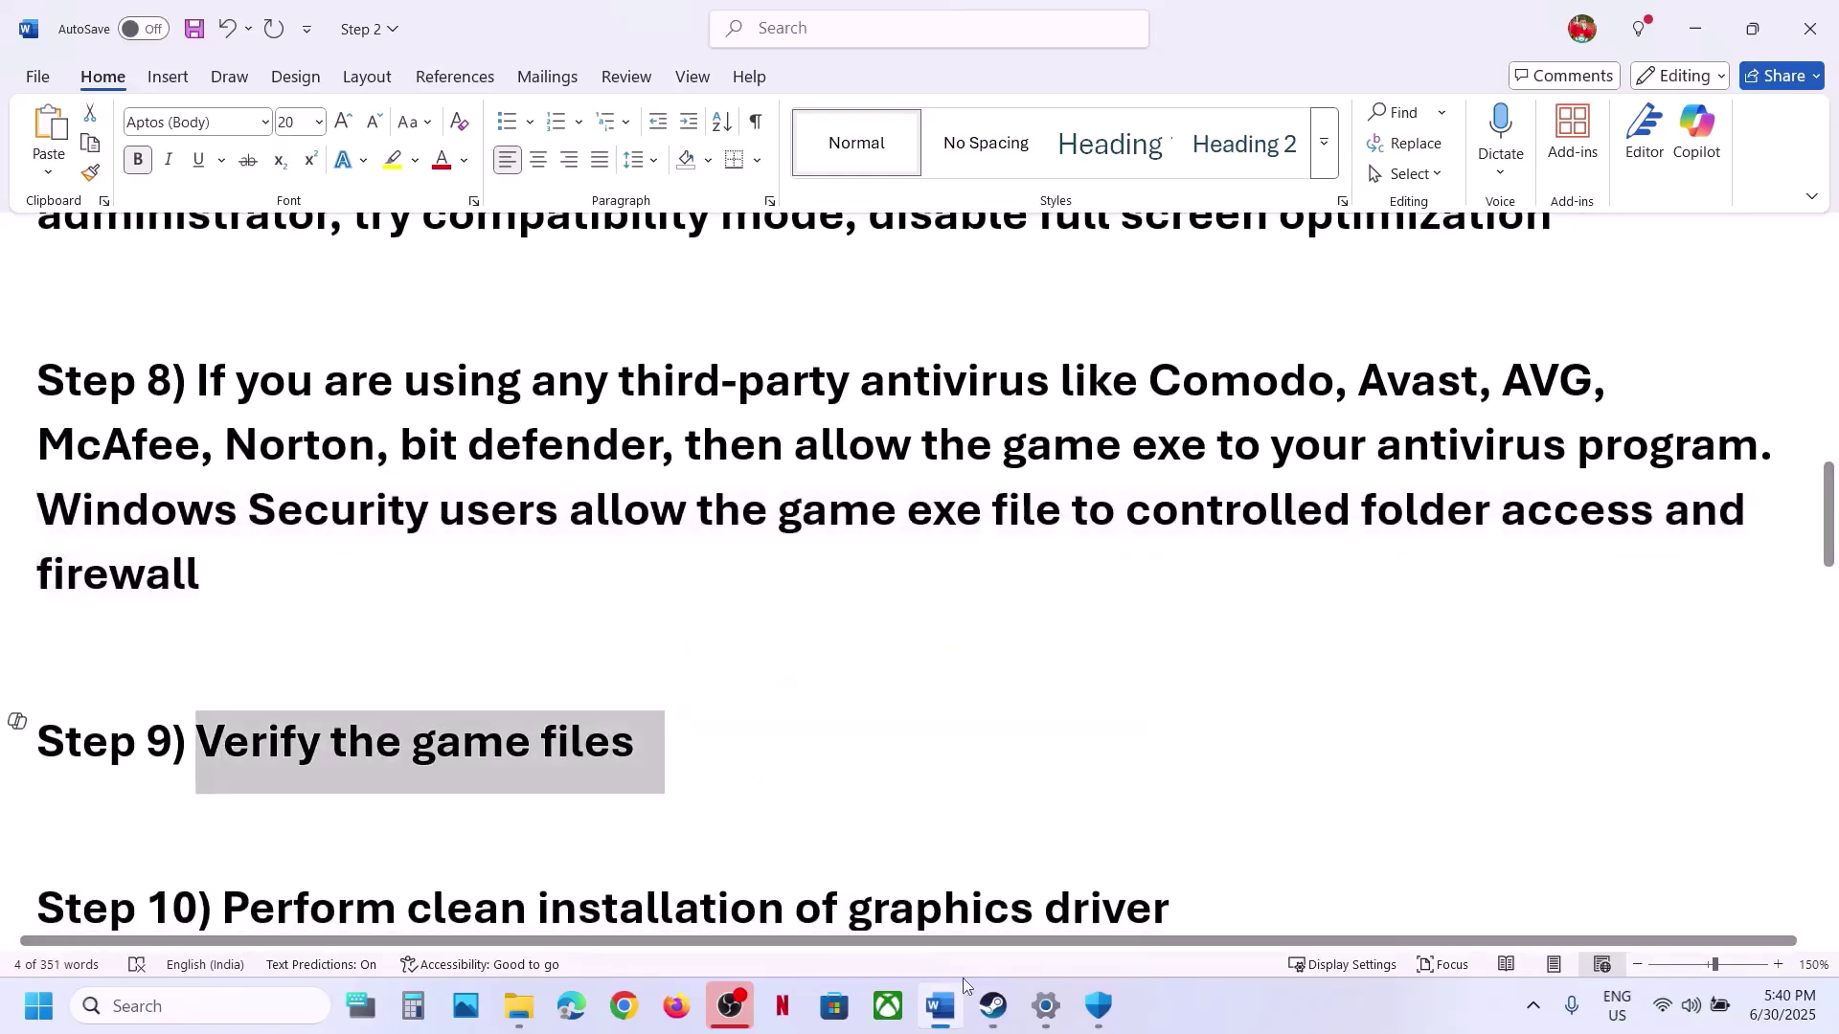
- Switch to Steam, view the file integrity verification option in Ready or Not's Installed Files properties, and close the properties
key(alt+Tab)
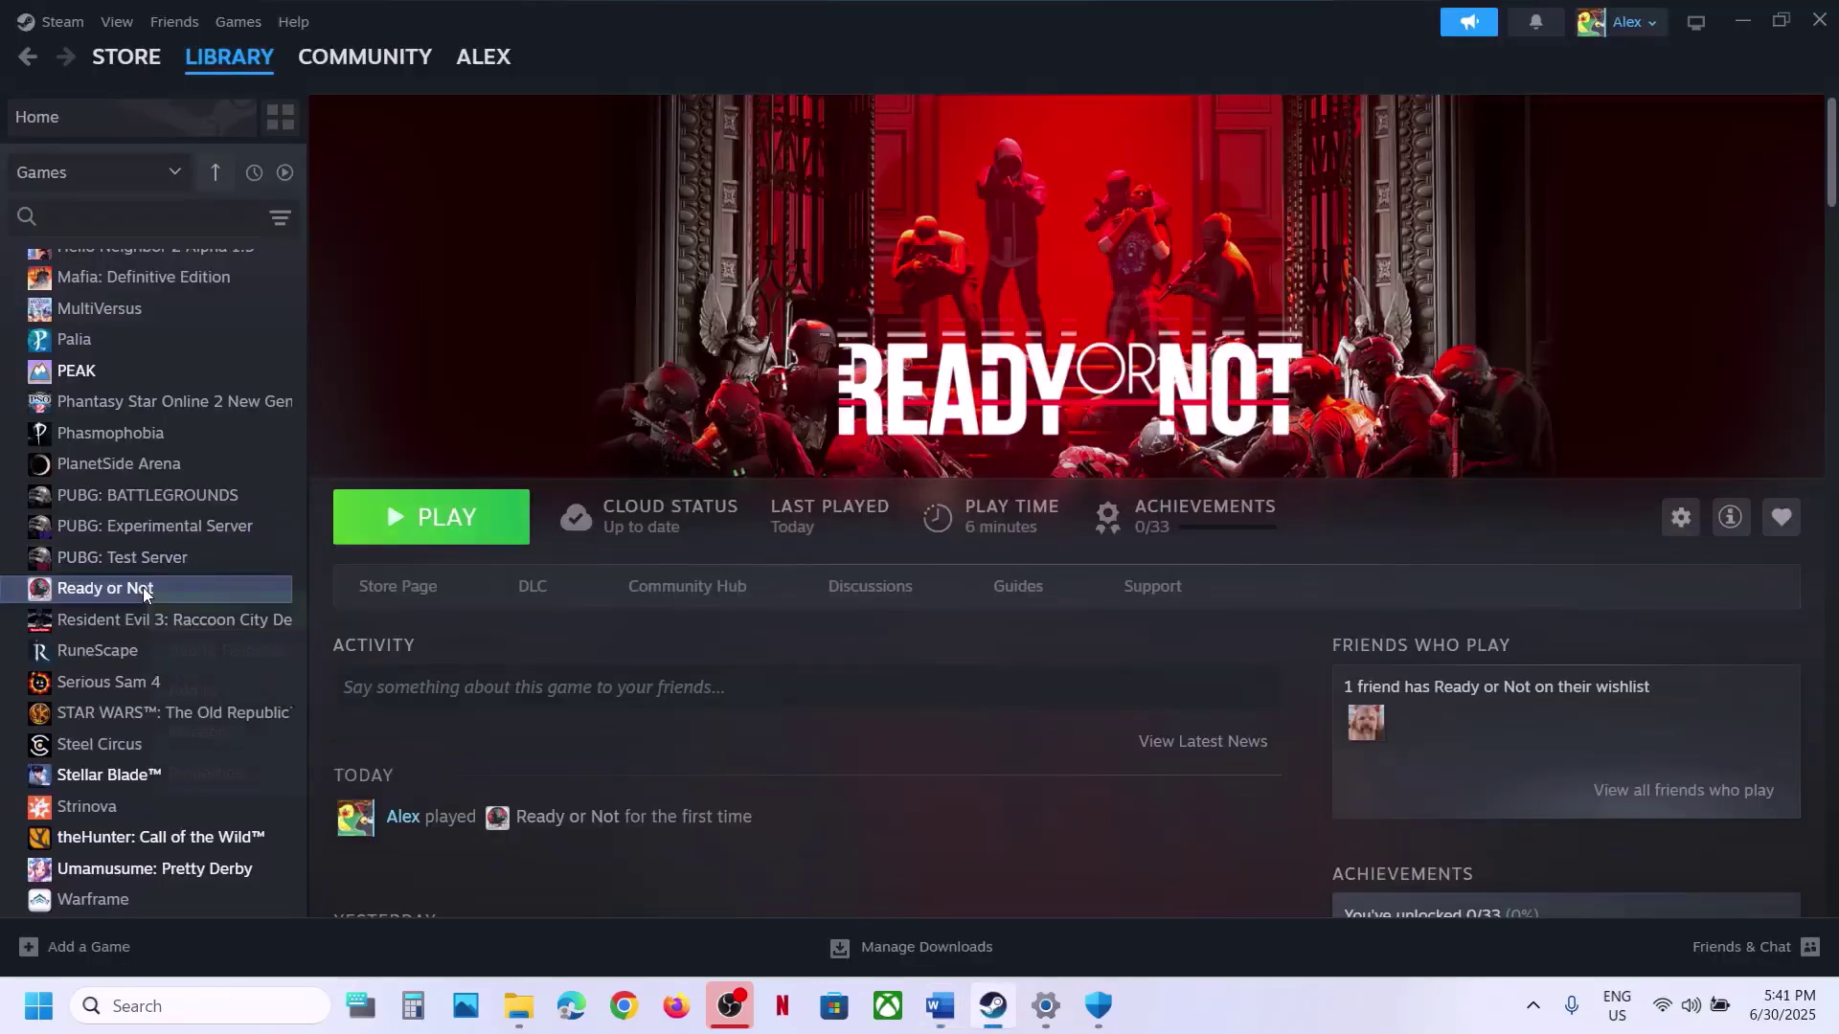
right_click(142, 588)
click(232, 778)
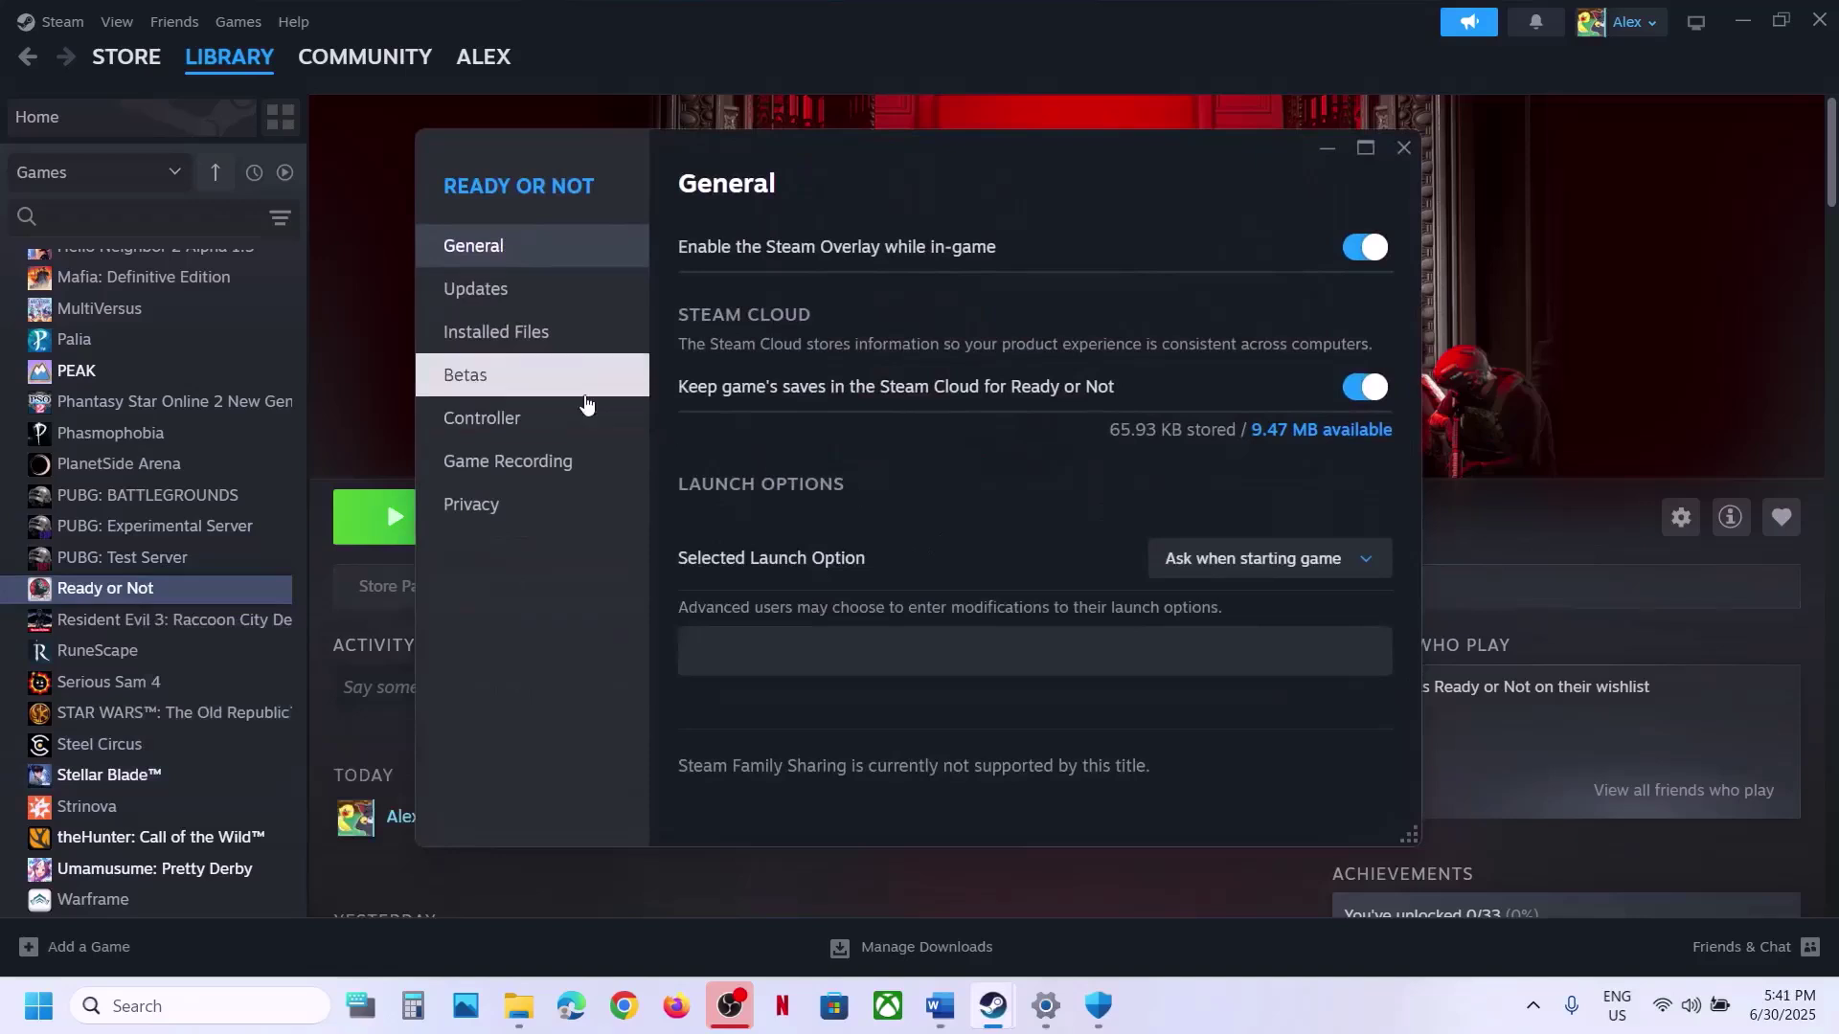
click(536, 353)
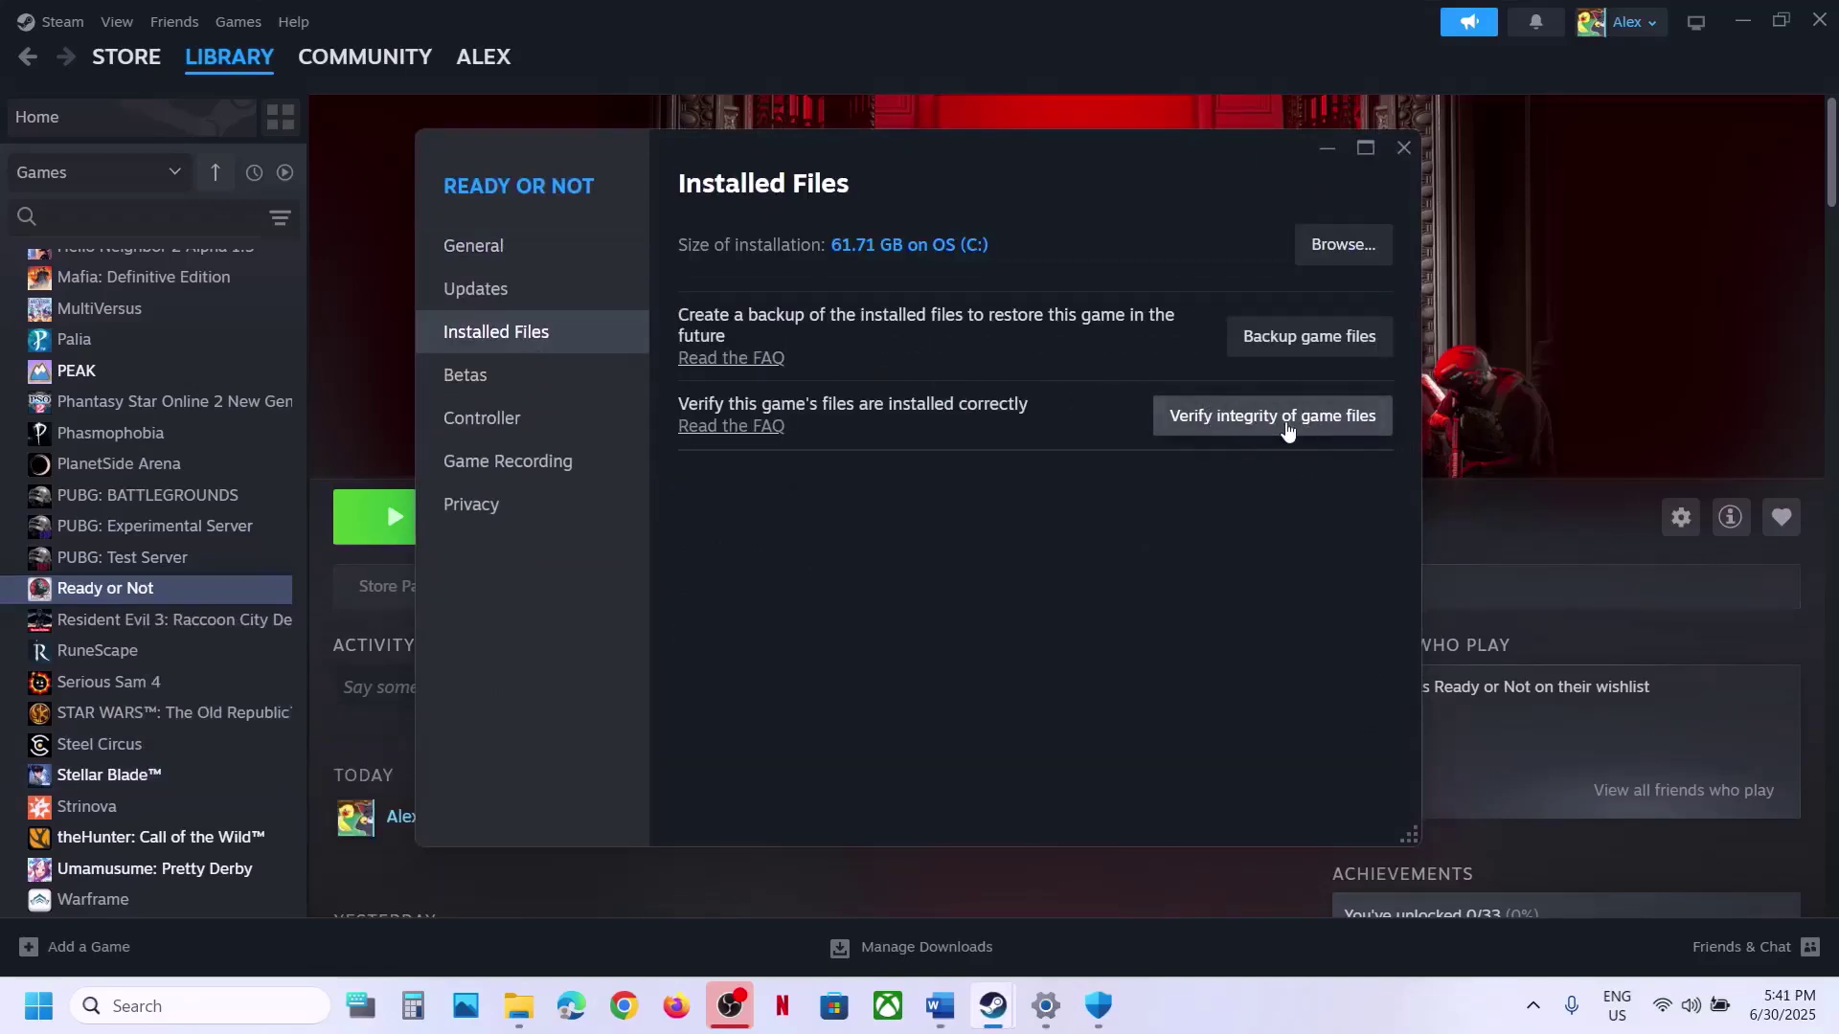
click(1404, 148)
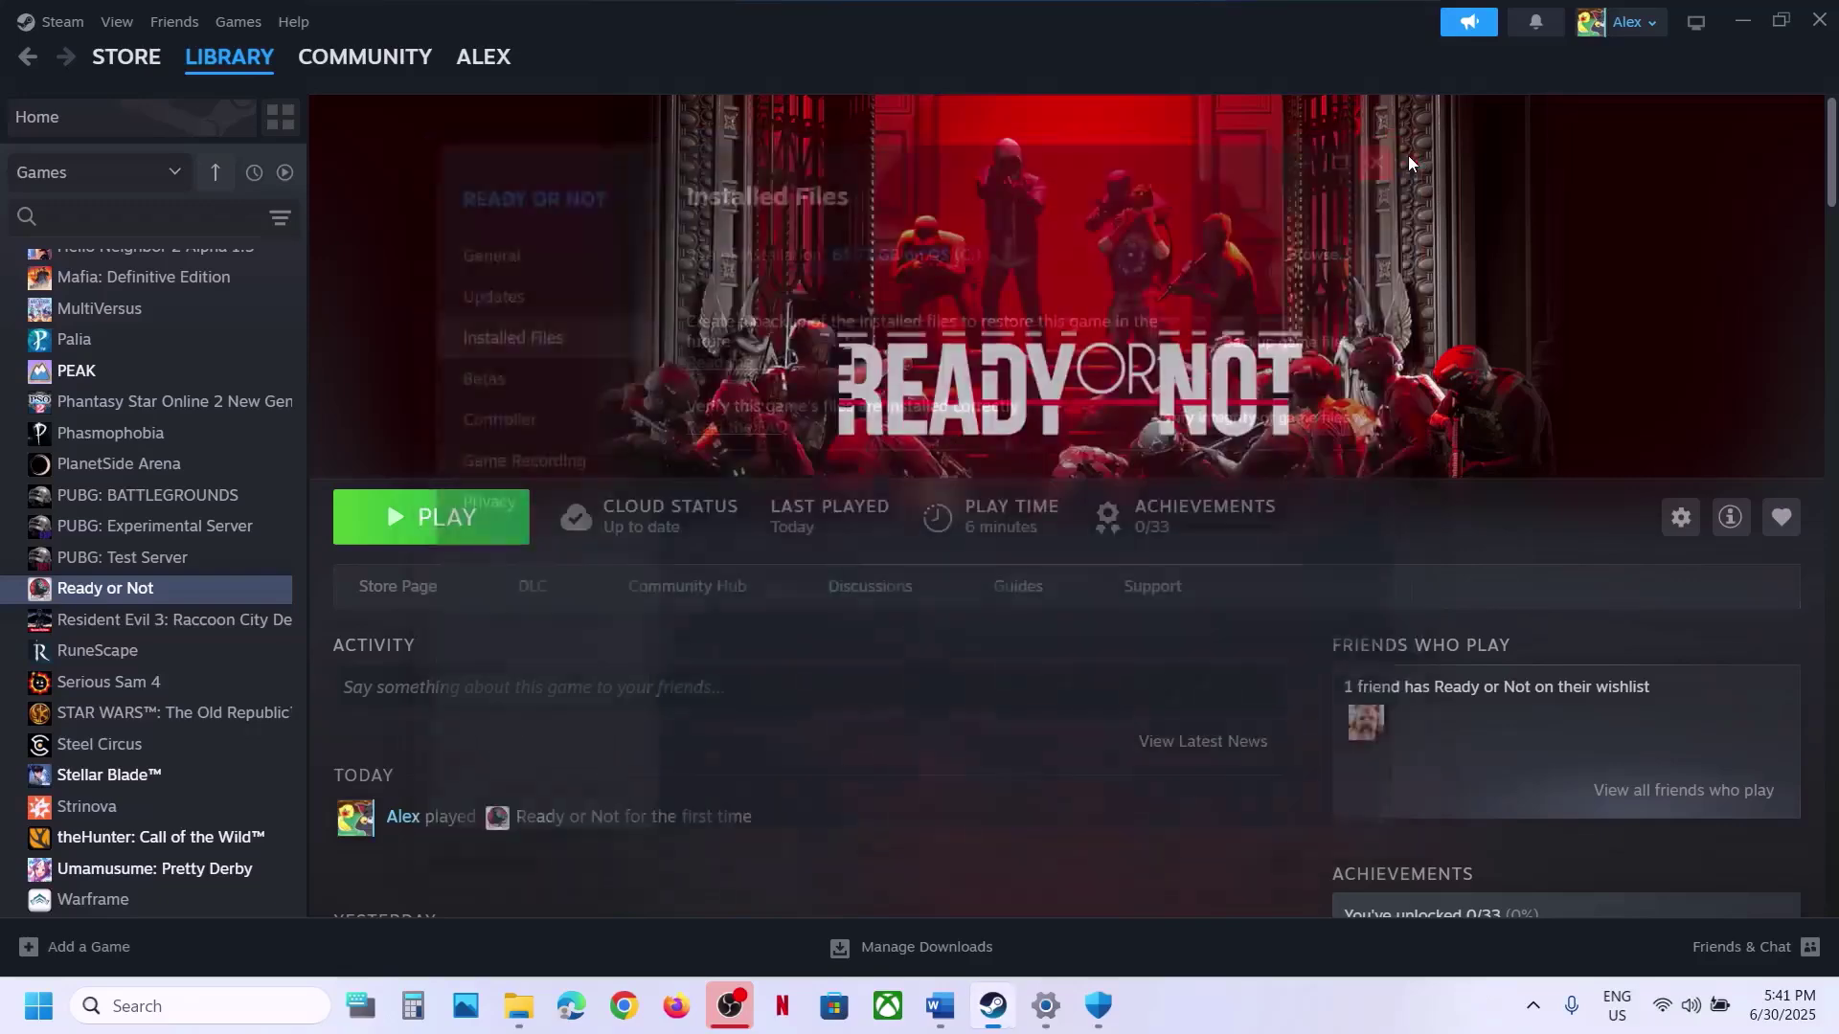
- Return to the Word document and highlight Step 10's clean graphics driver installation instruction and its NVIDIA and AMD links
click(939, 1005)
scroll(646, 618, down, 3)
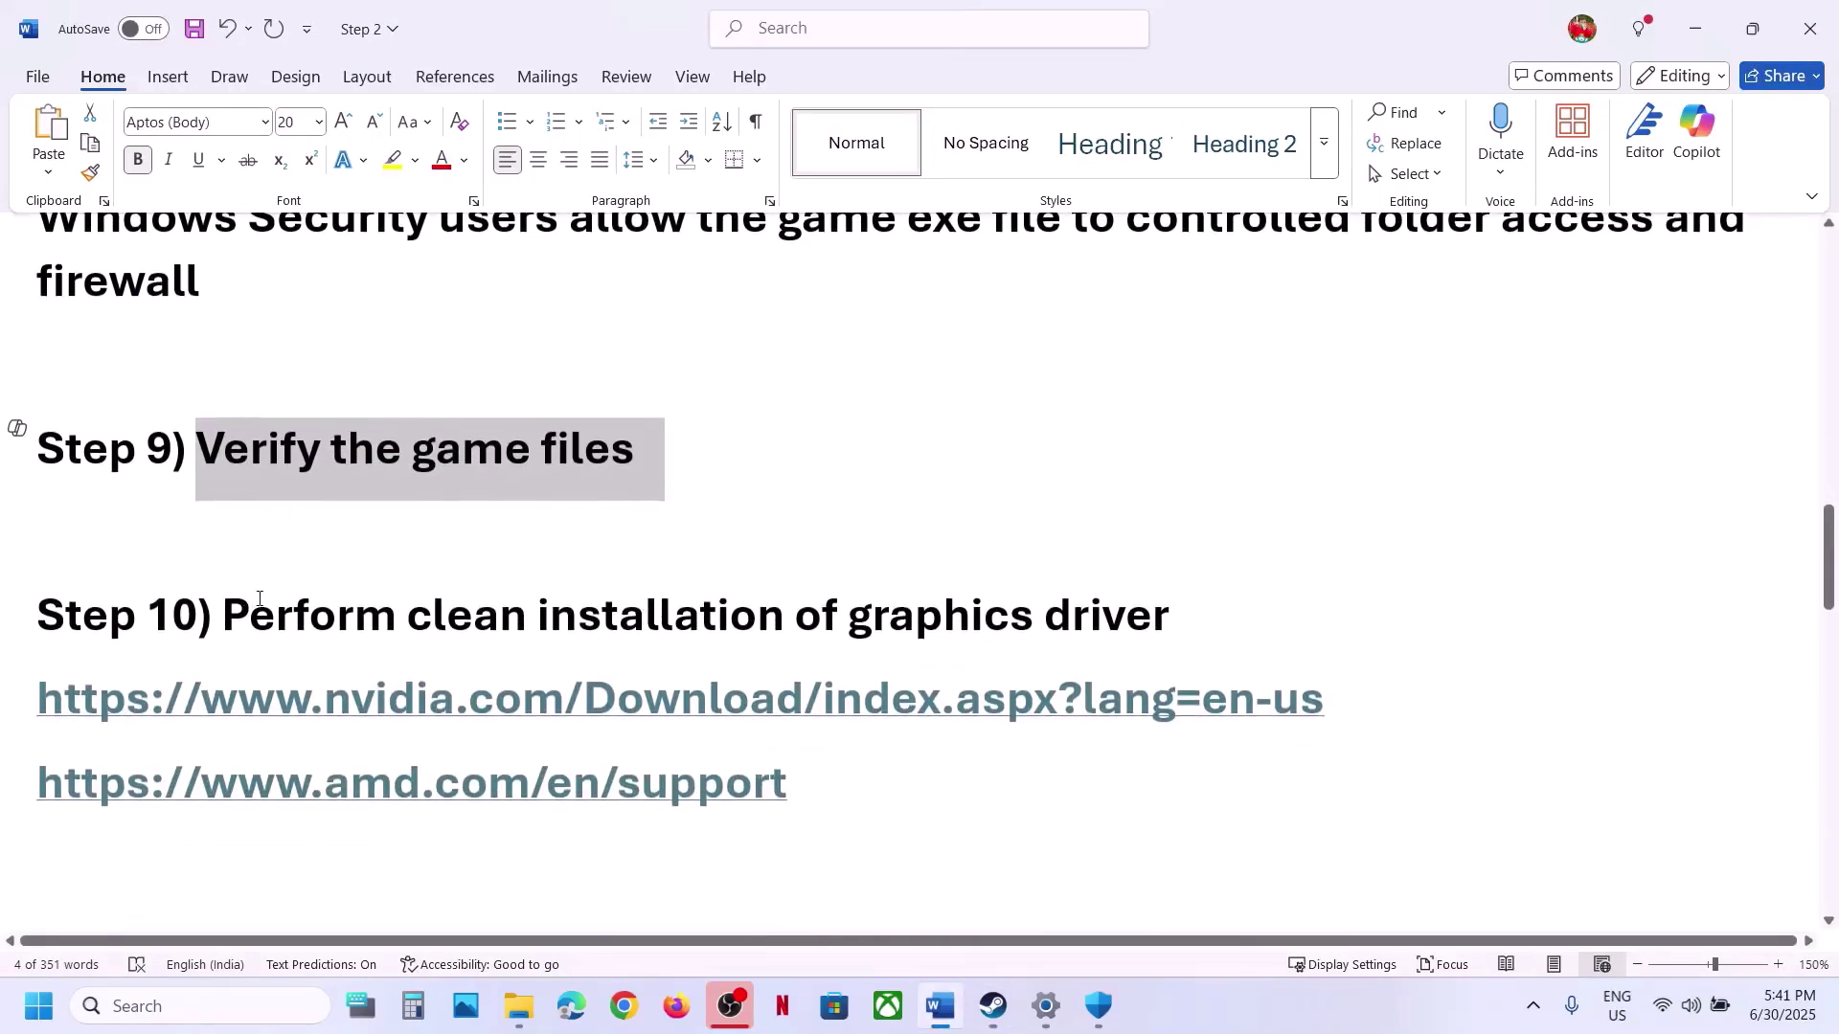
drag(259, 599, 1040, 625)
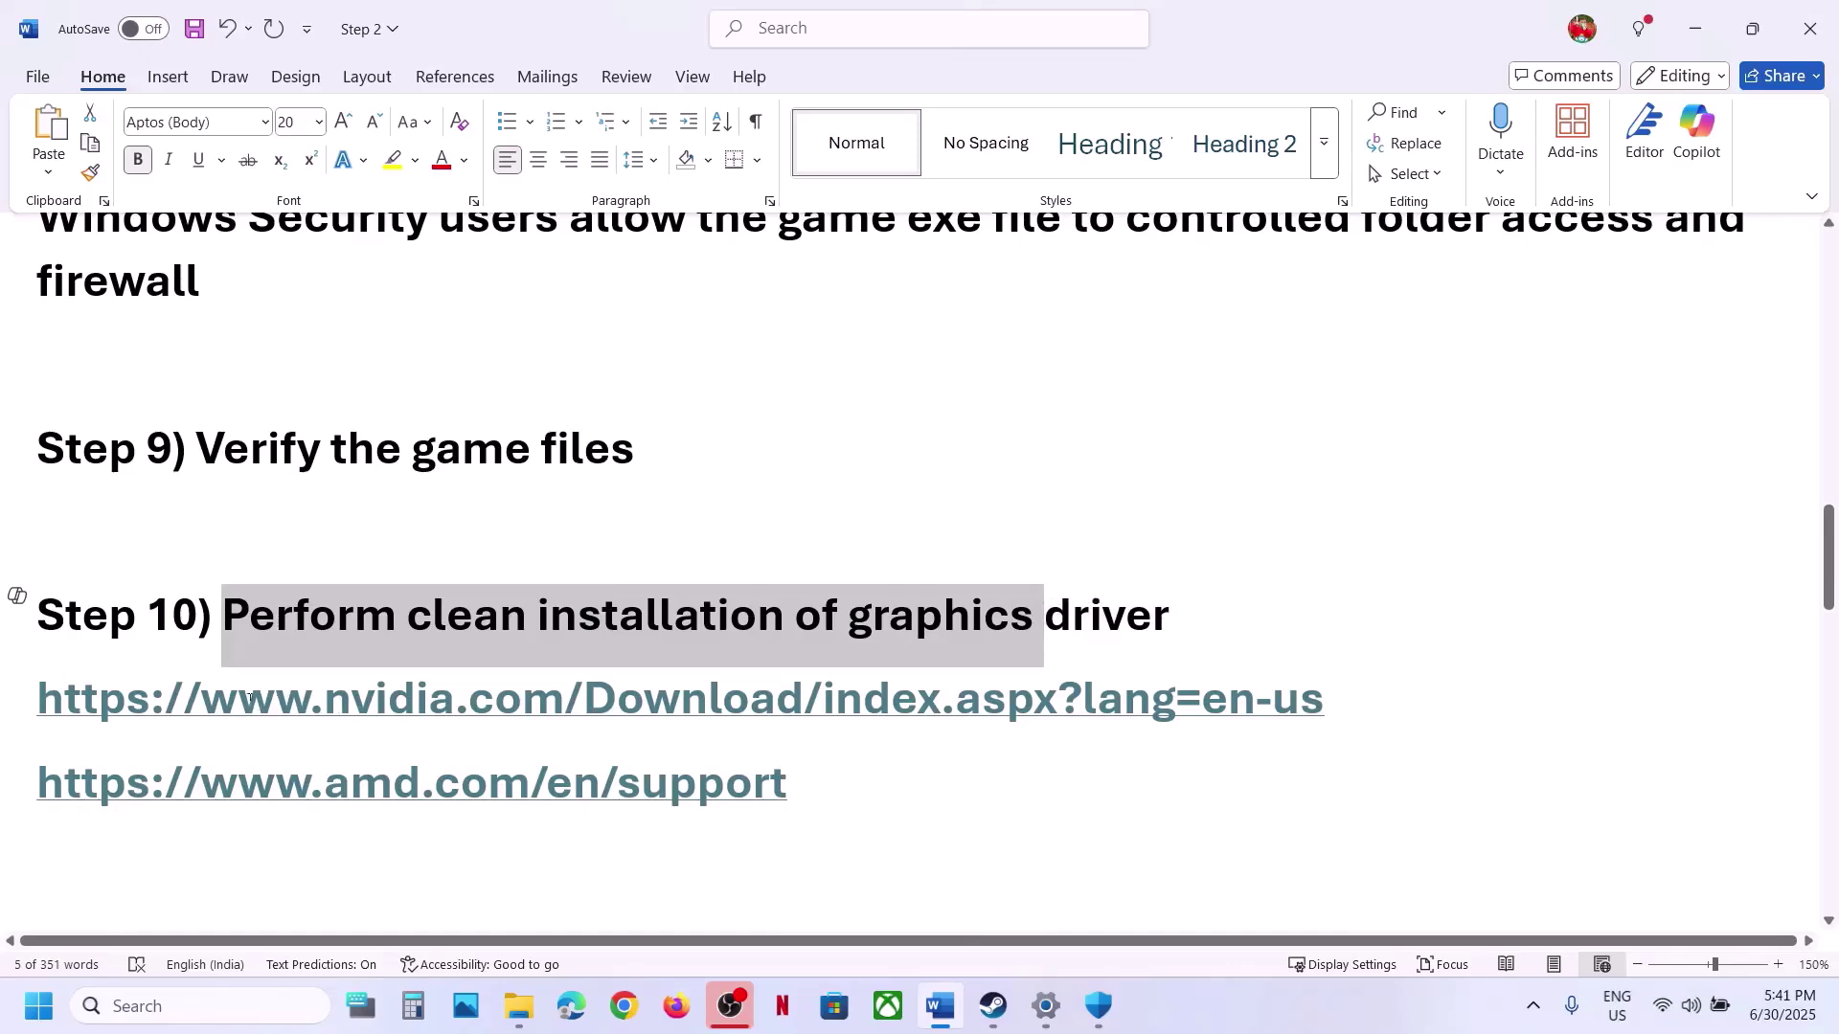
drag(248, 698, 943, 692)
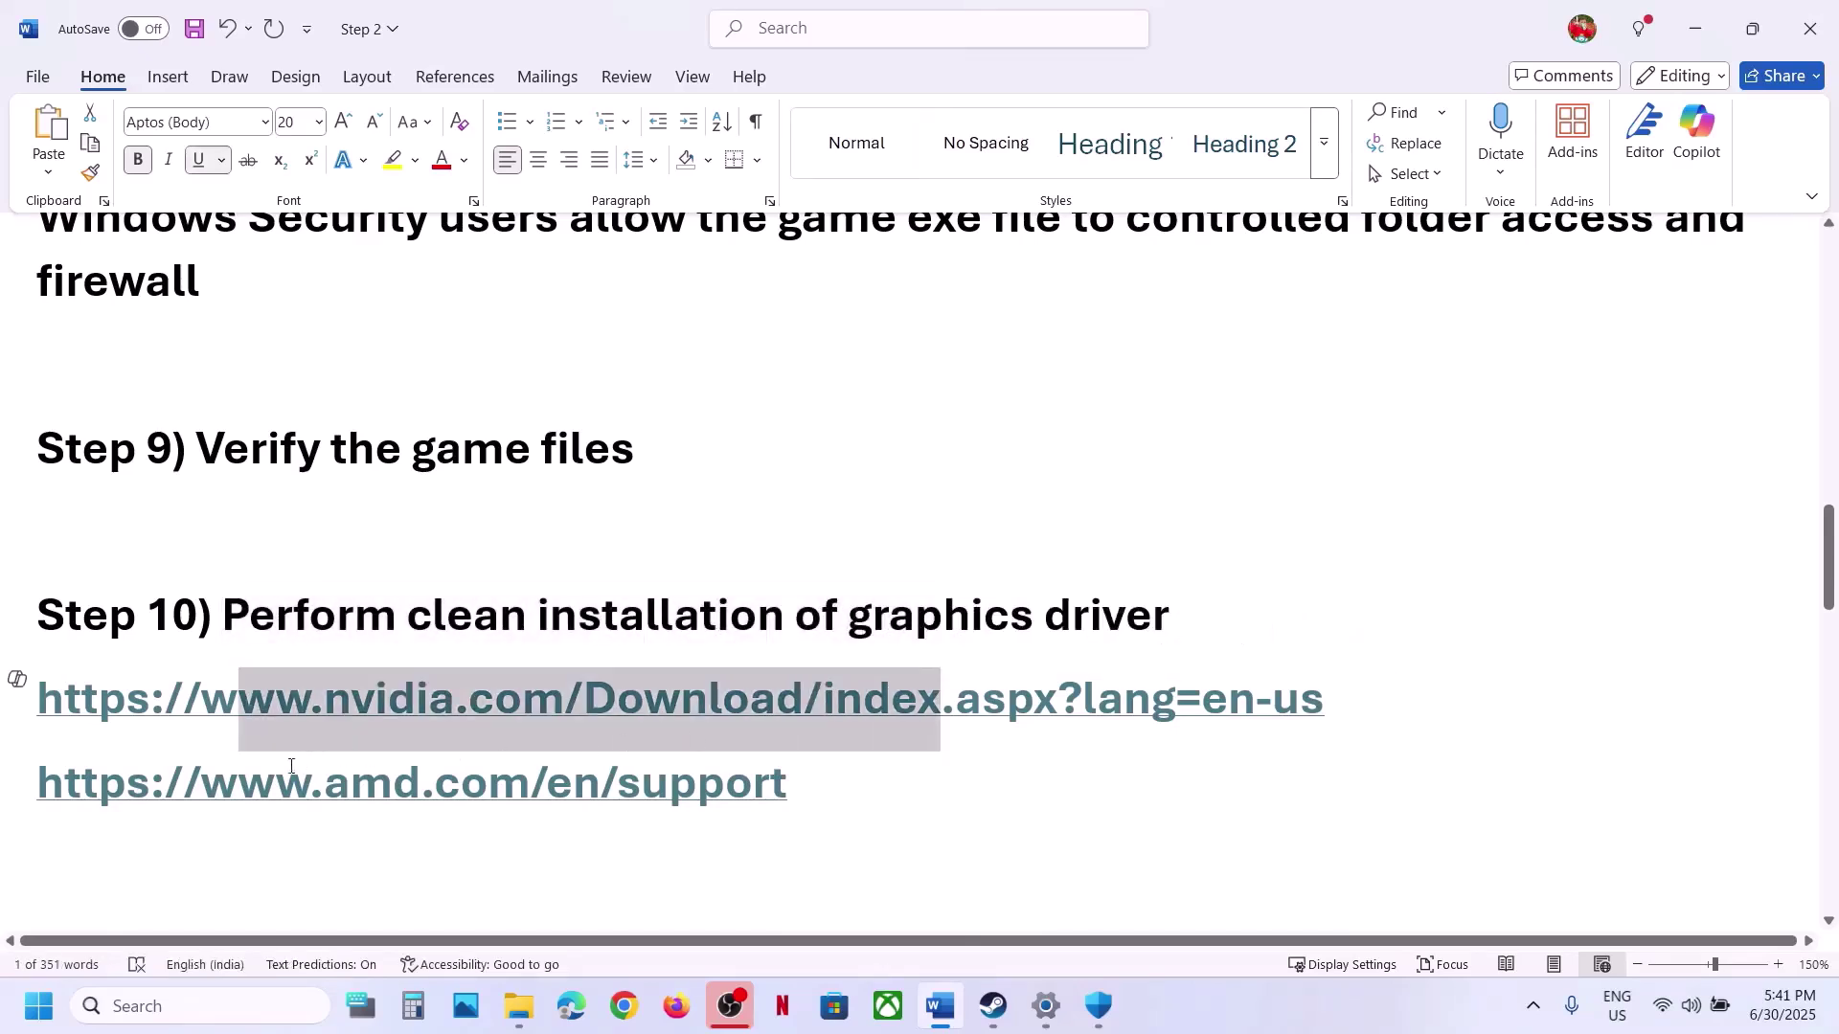
drag(254, 791, 668, 787)
drag(375, 699, 862, 698)
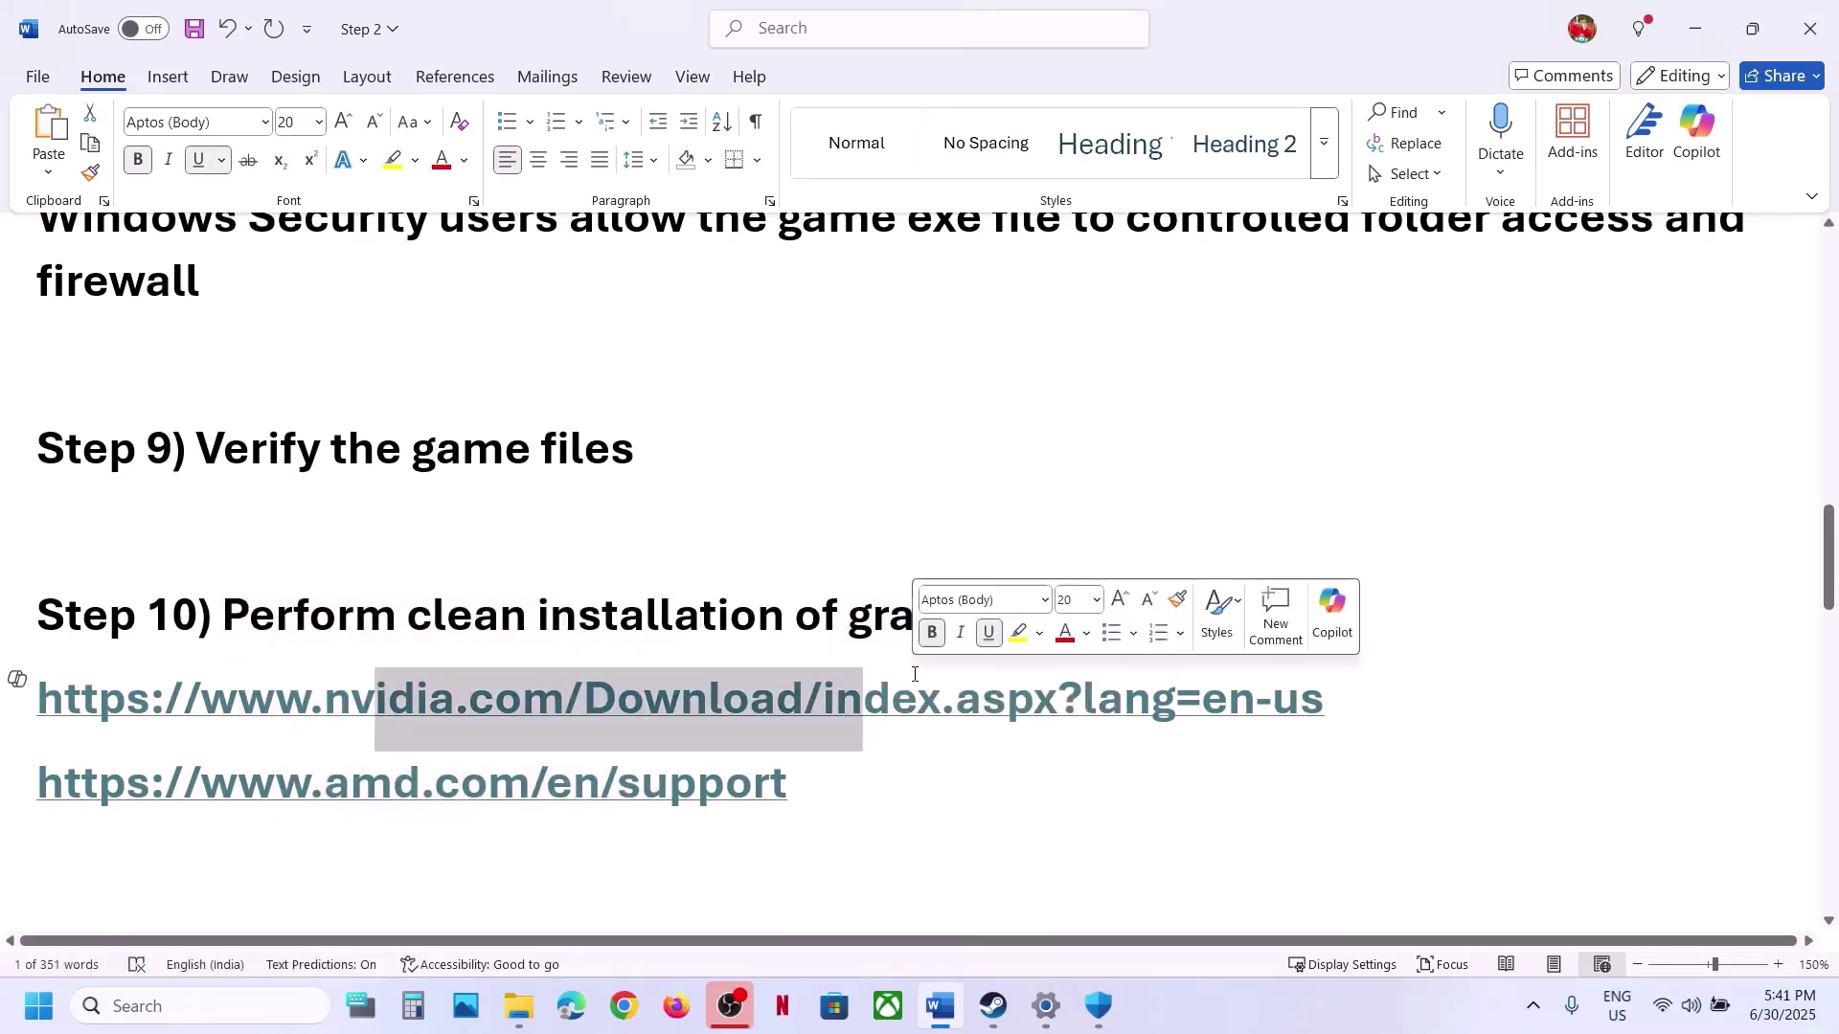
- On the NVIDIA Drivers page in Chrome, choose Windows 11 and search for GeForce RTX 3050 Laptop GPU drivers
click(1289, 979)
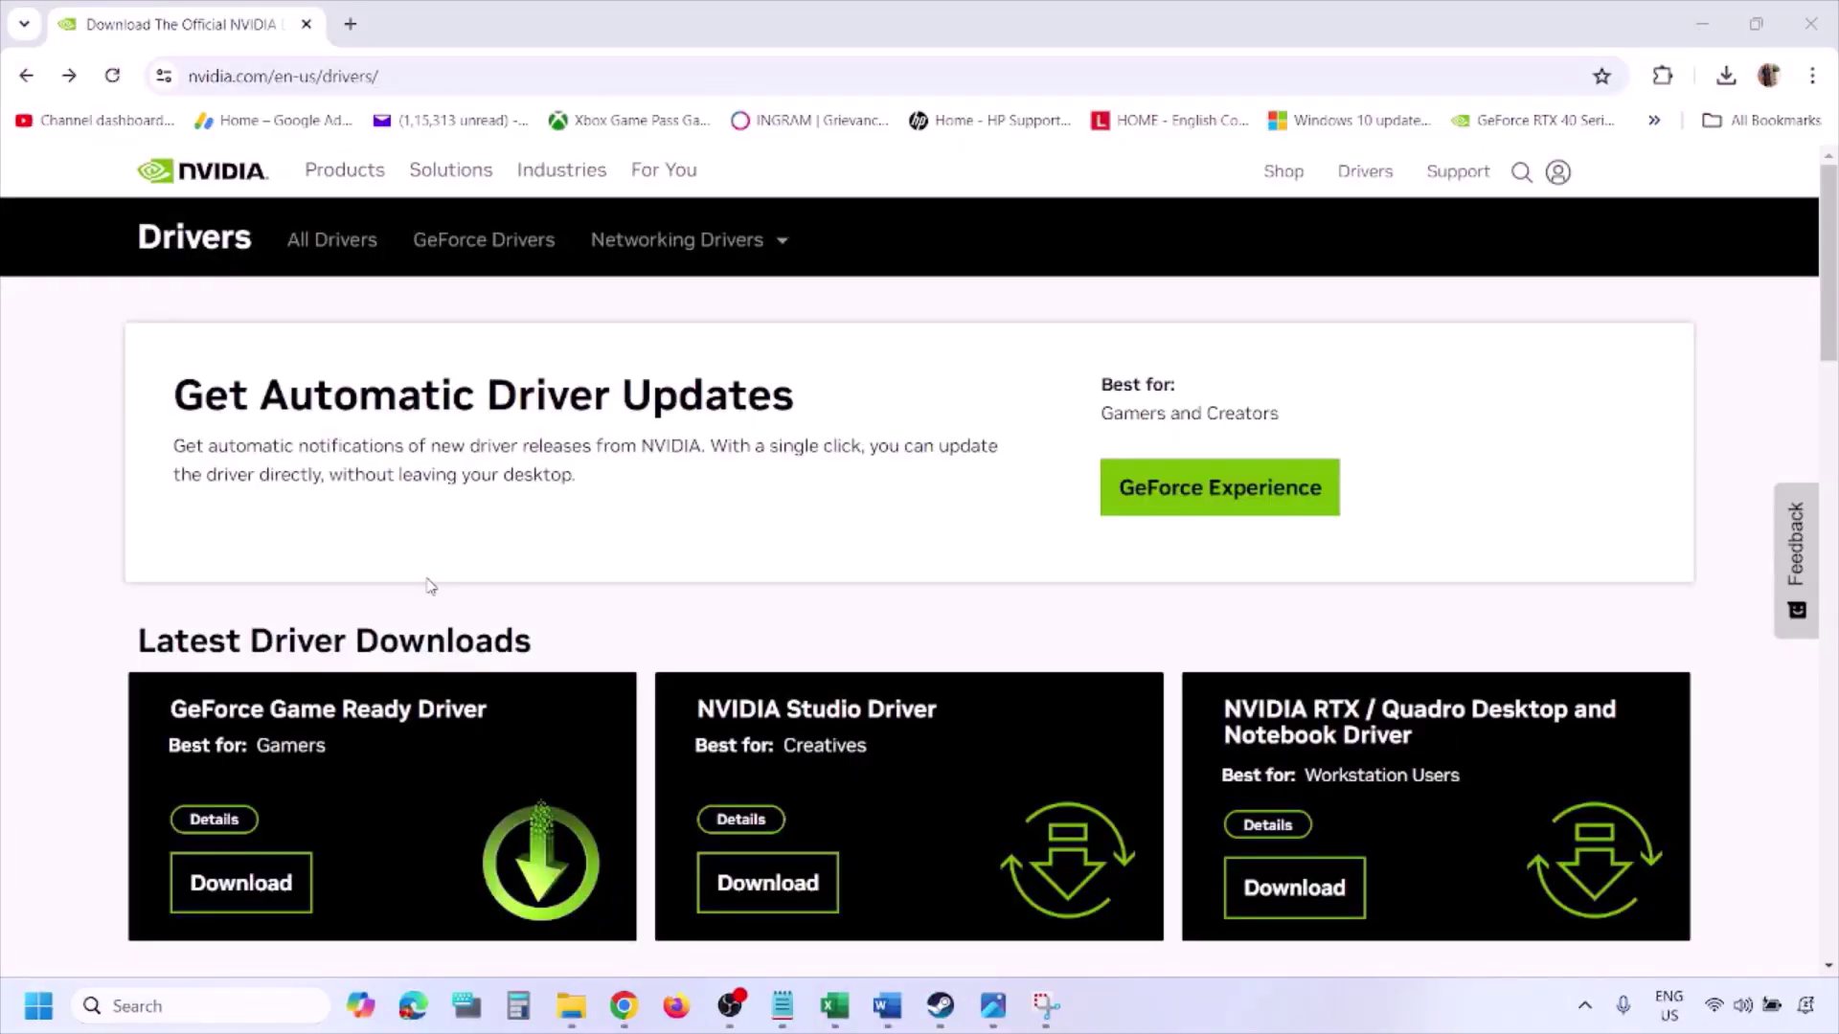
scroll(430, 586, down, 8)
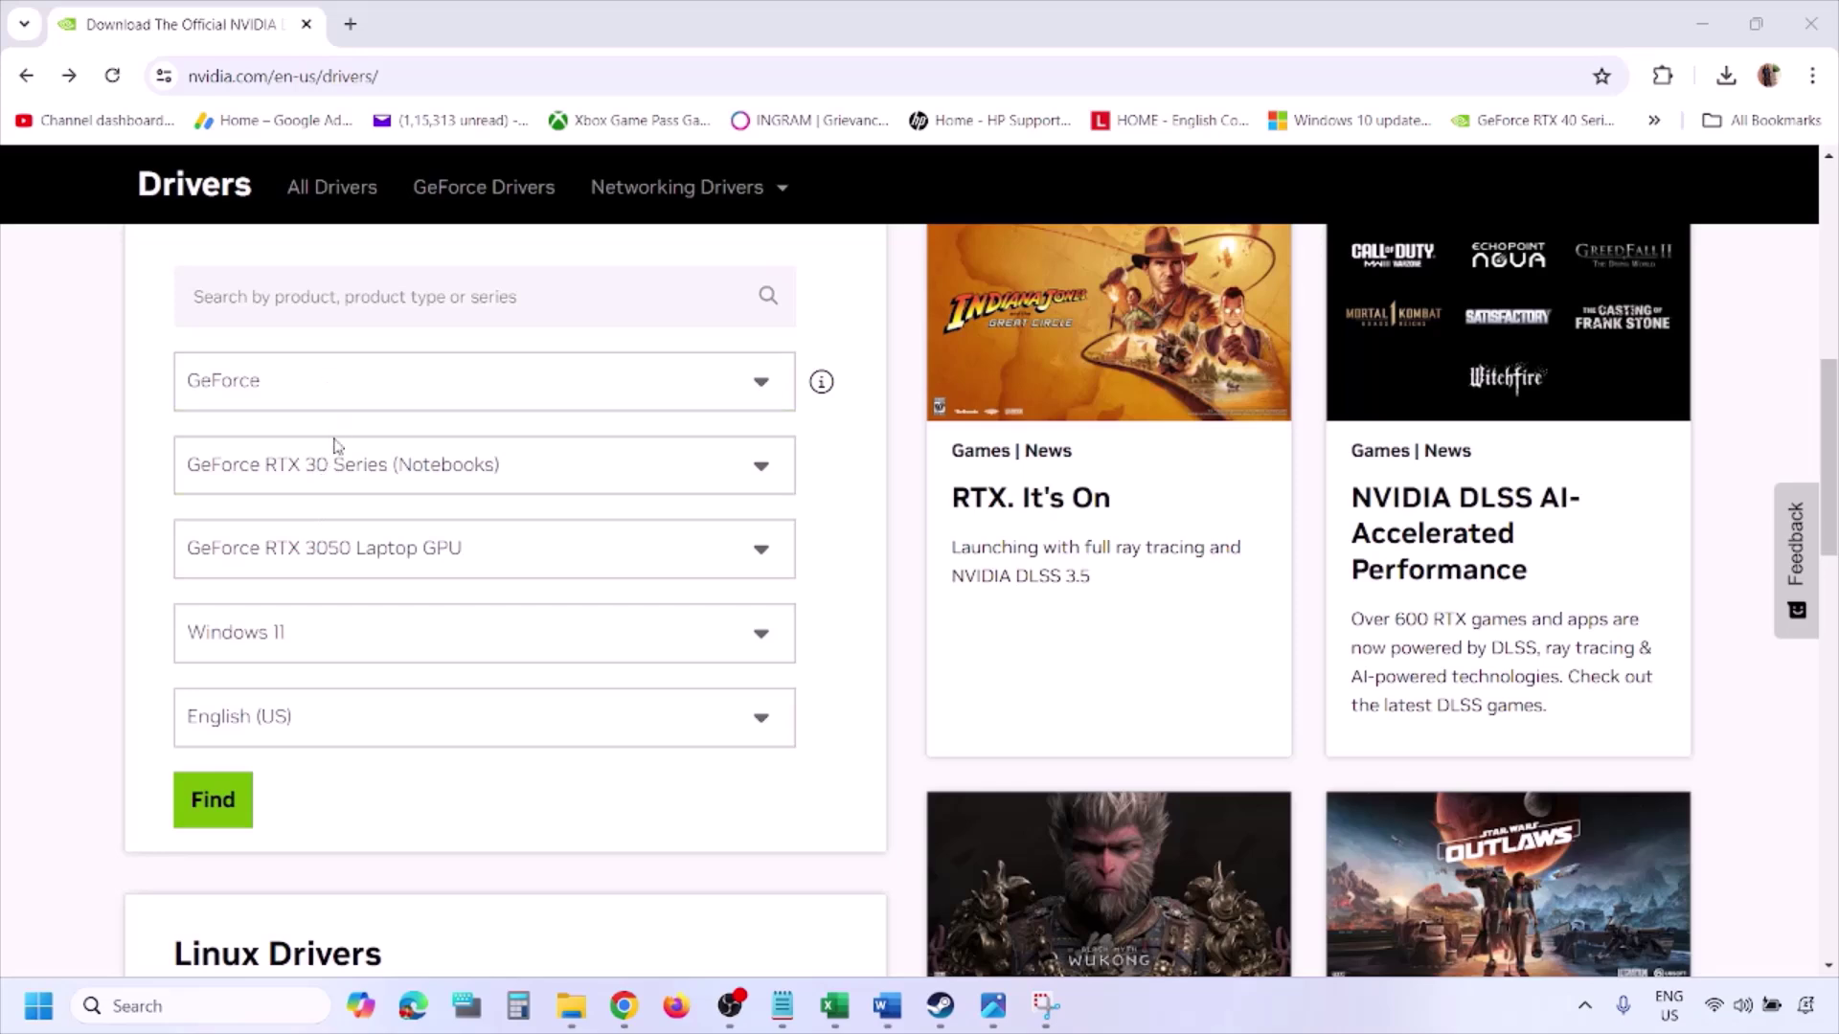
click(304, 638)
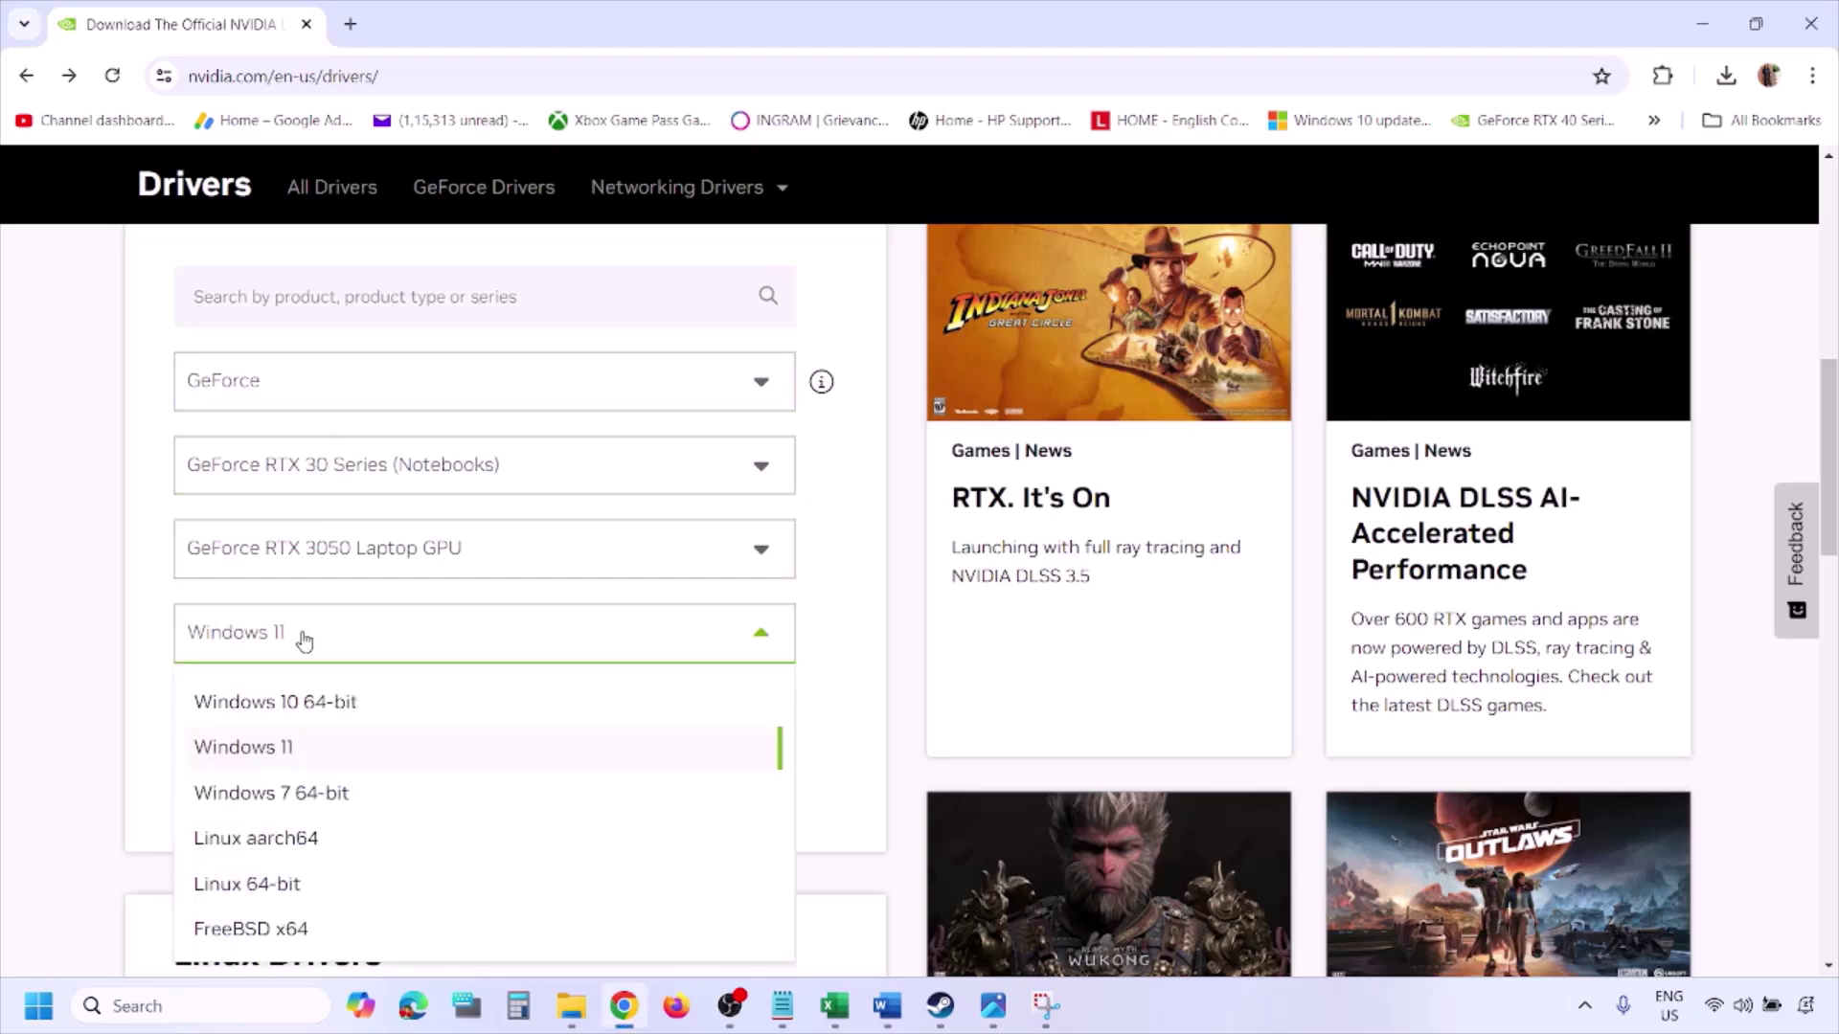
click(268, 750)
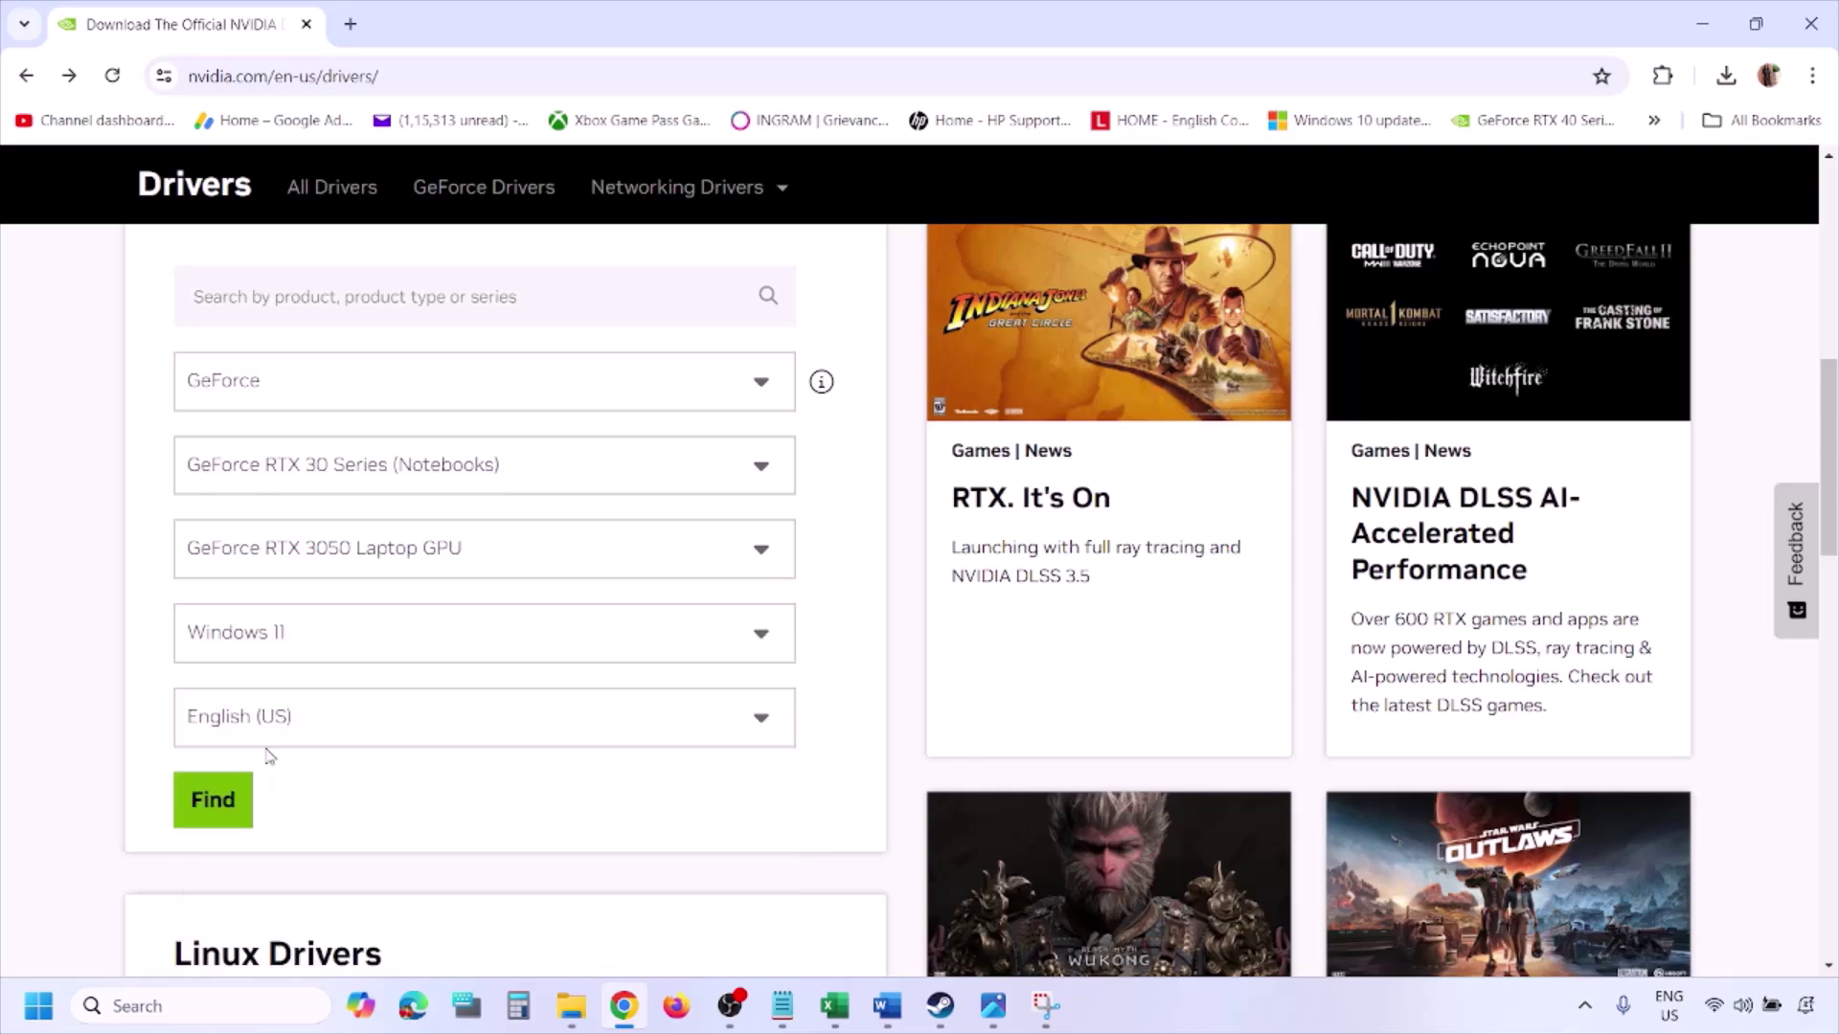
click(209, 800)
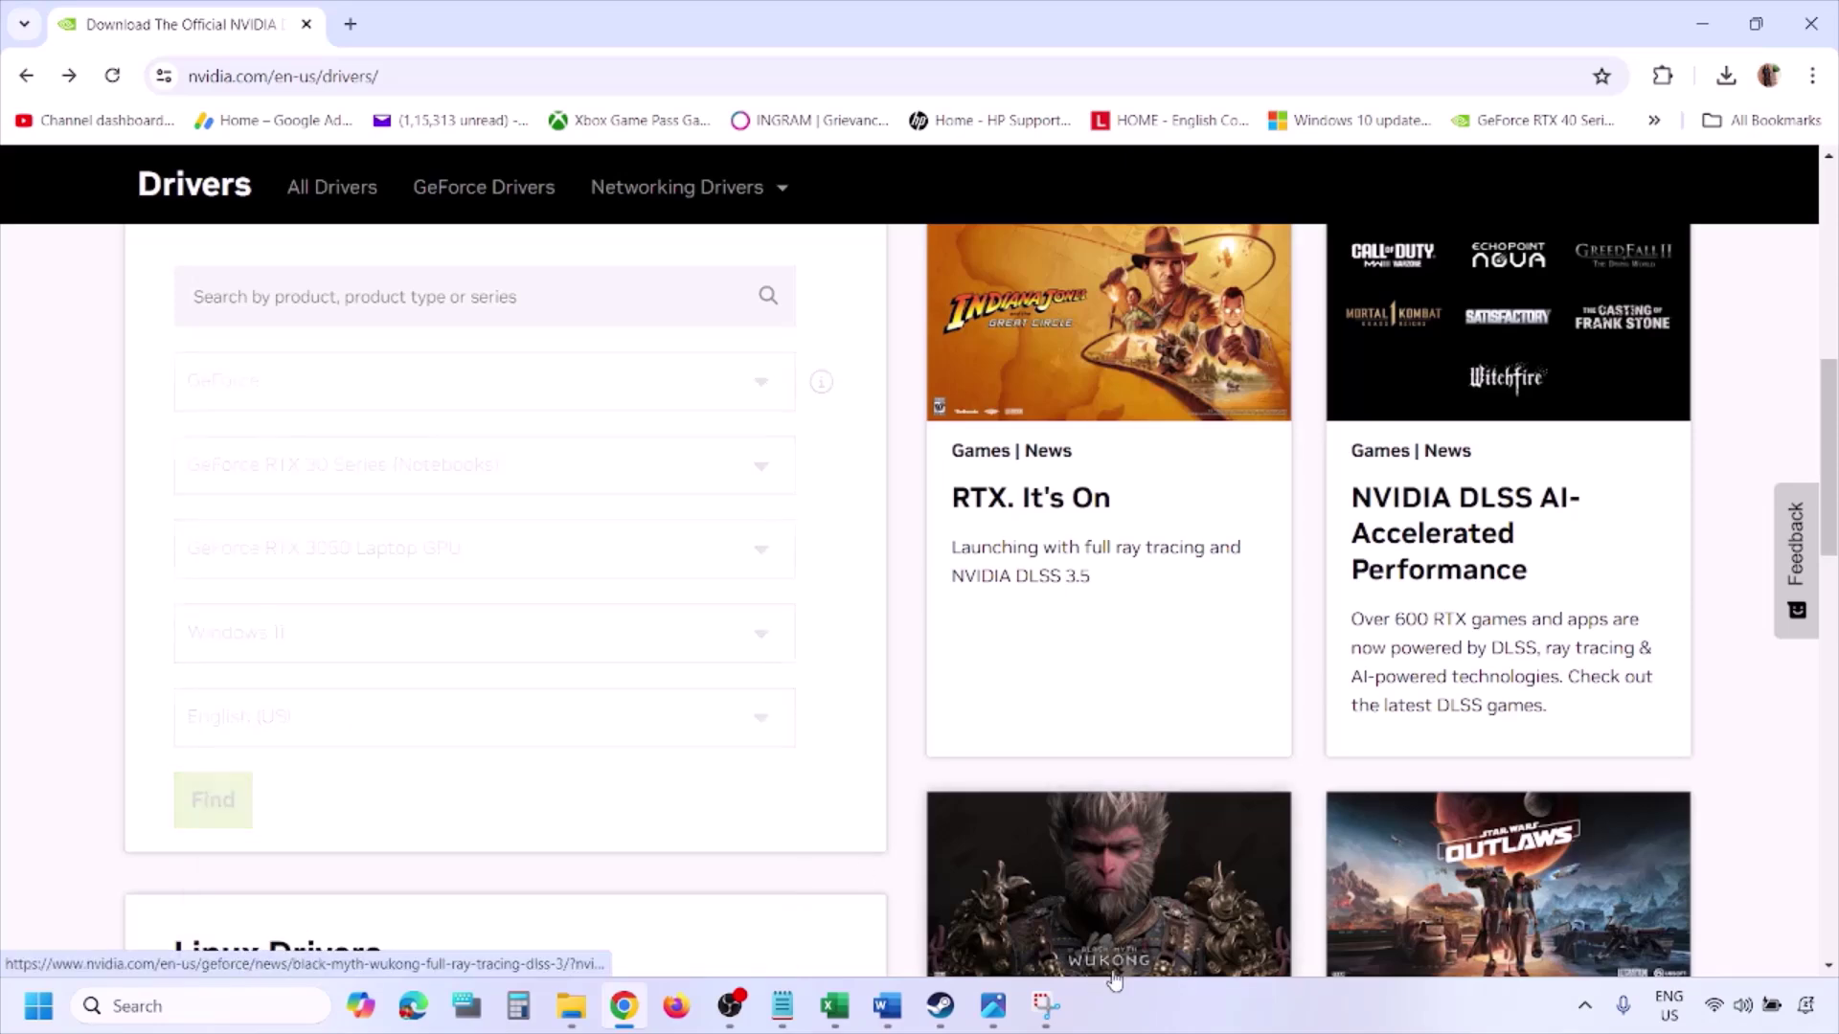
- Switch to Photos and go through 1.png to 5.png to review the driver download and clean installation options
click(993, 1006)
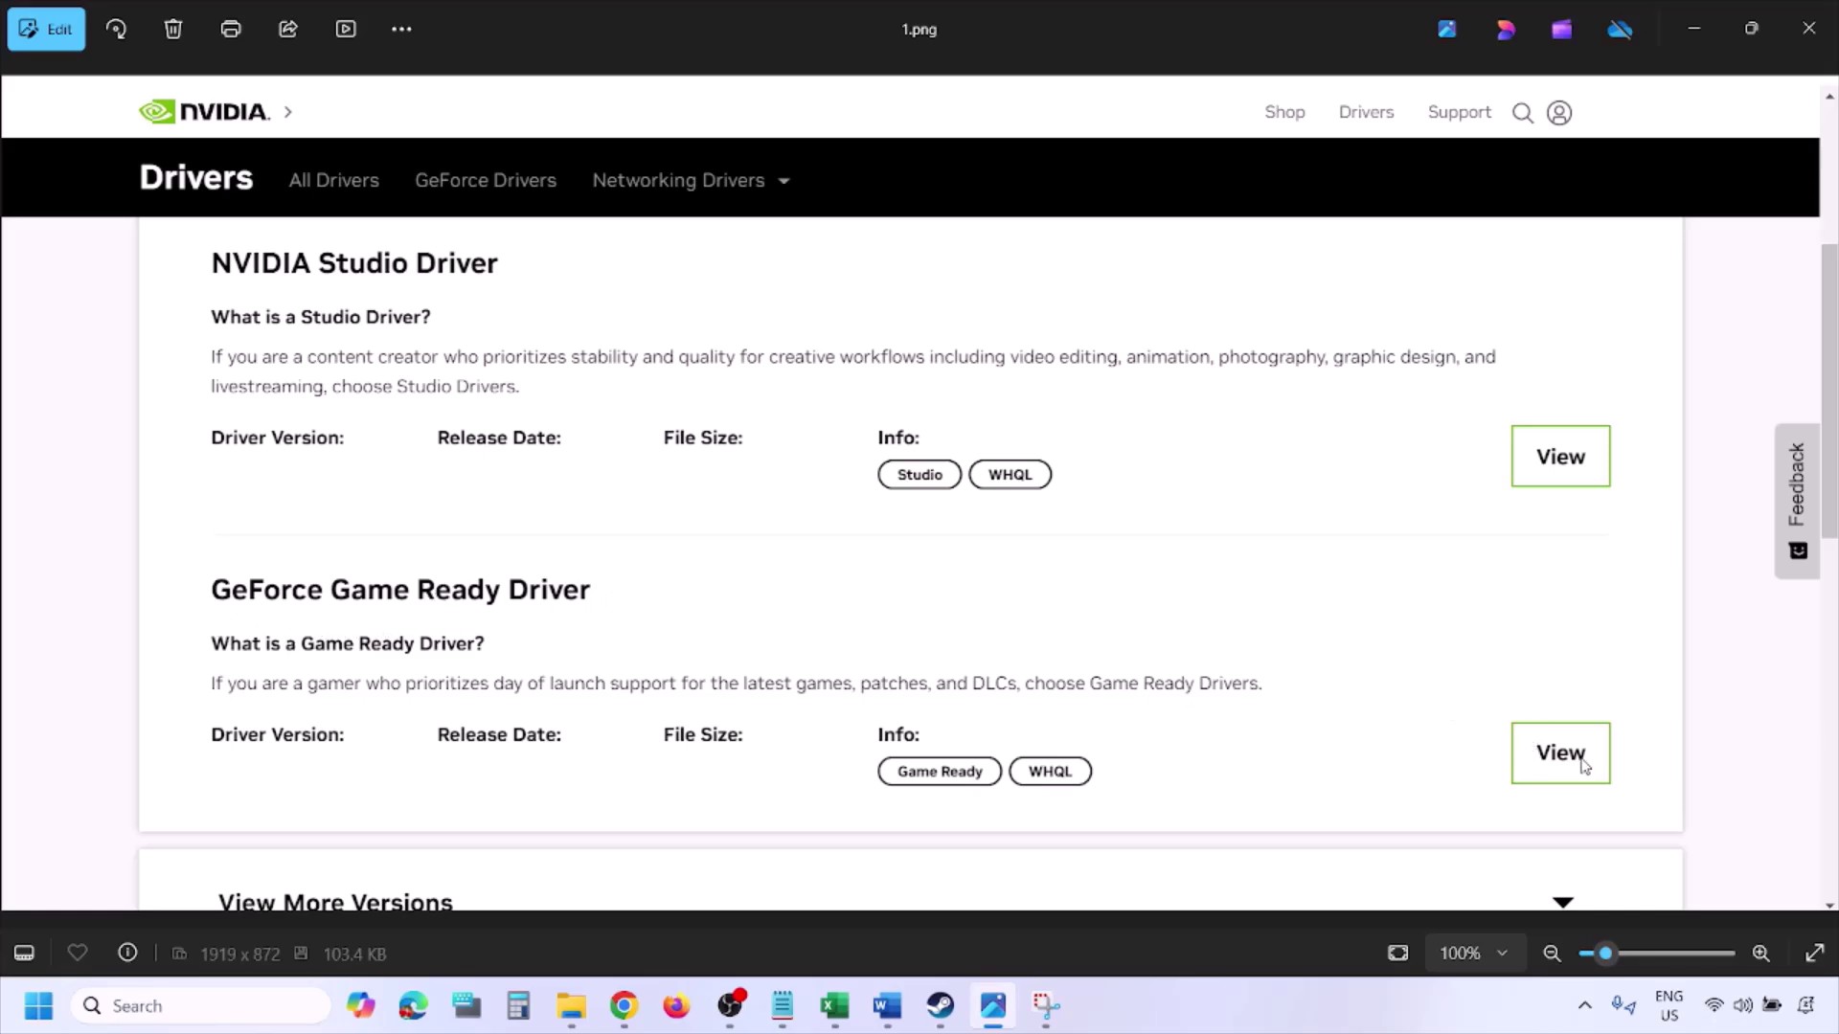
key(Right)
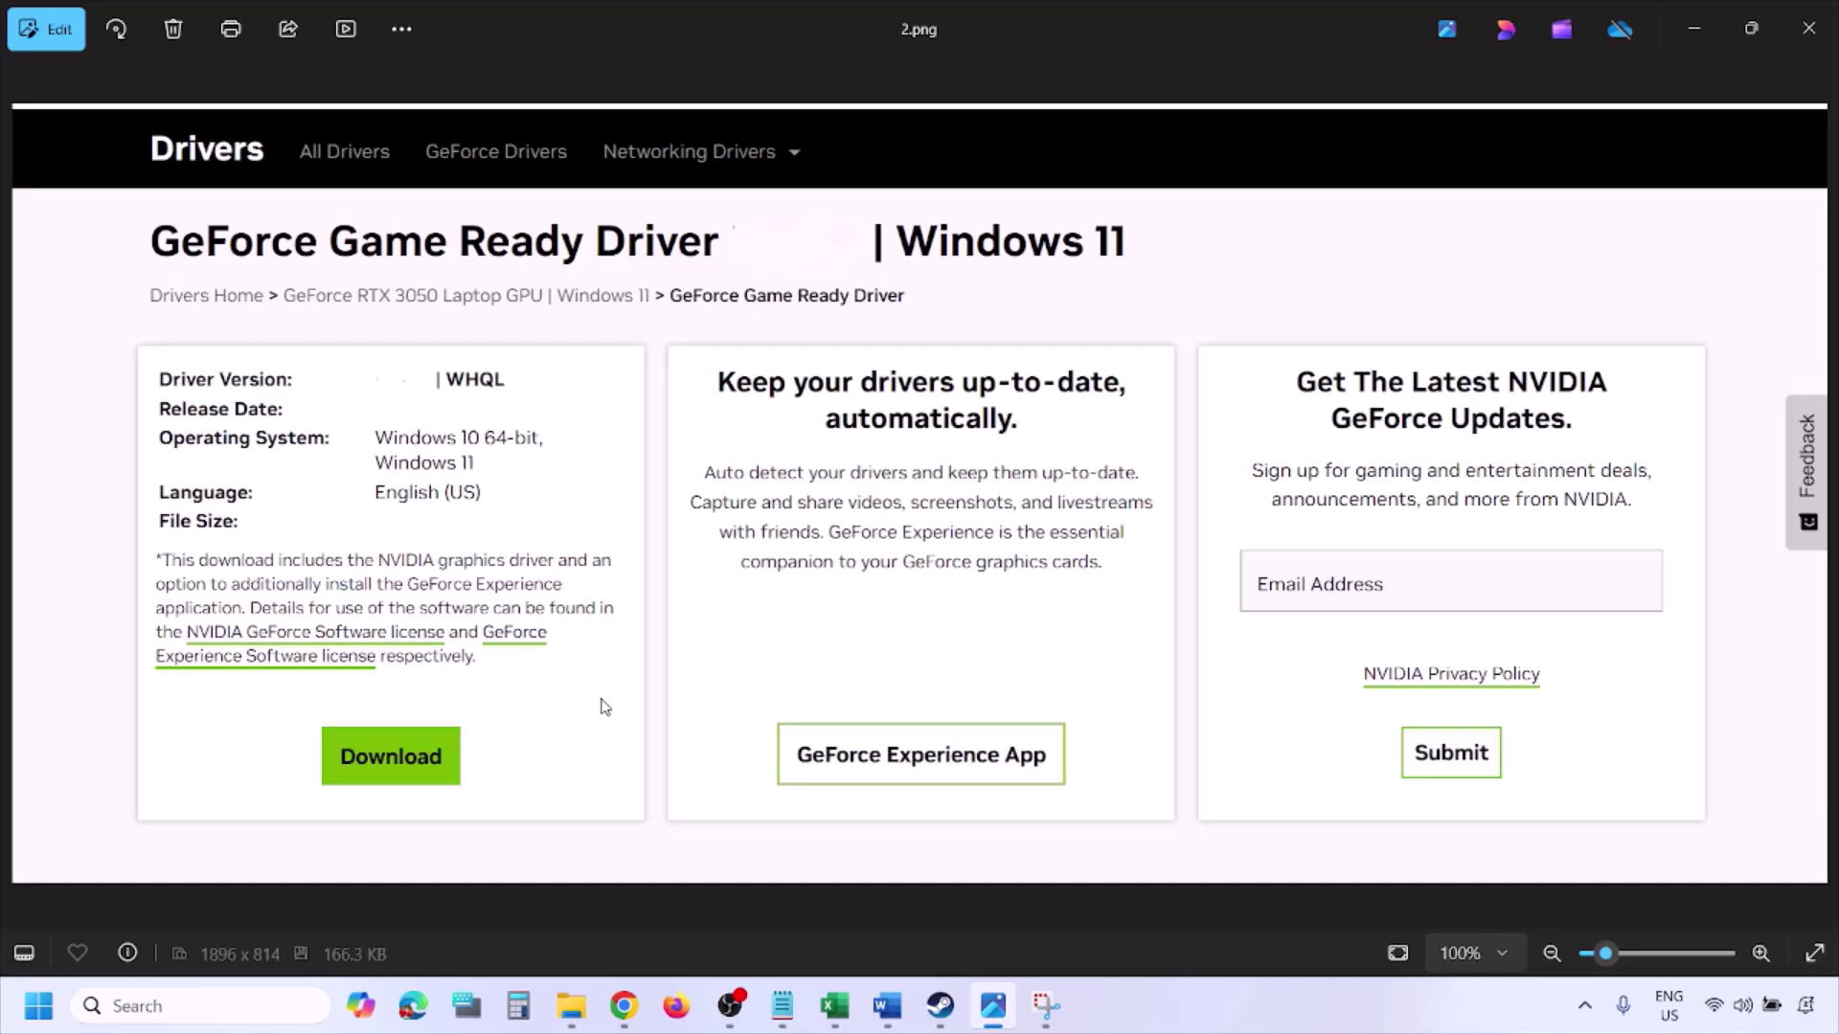
key(Right)
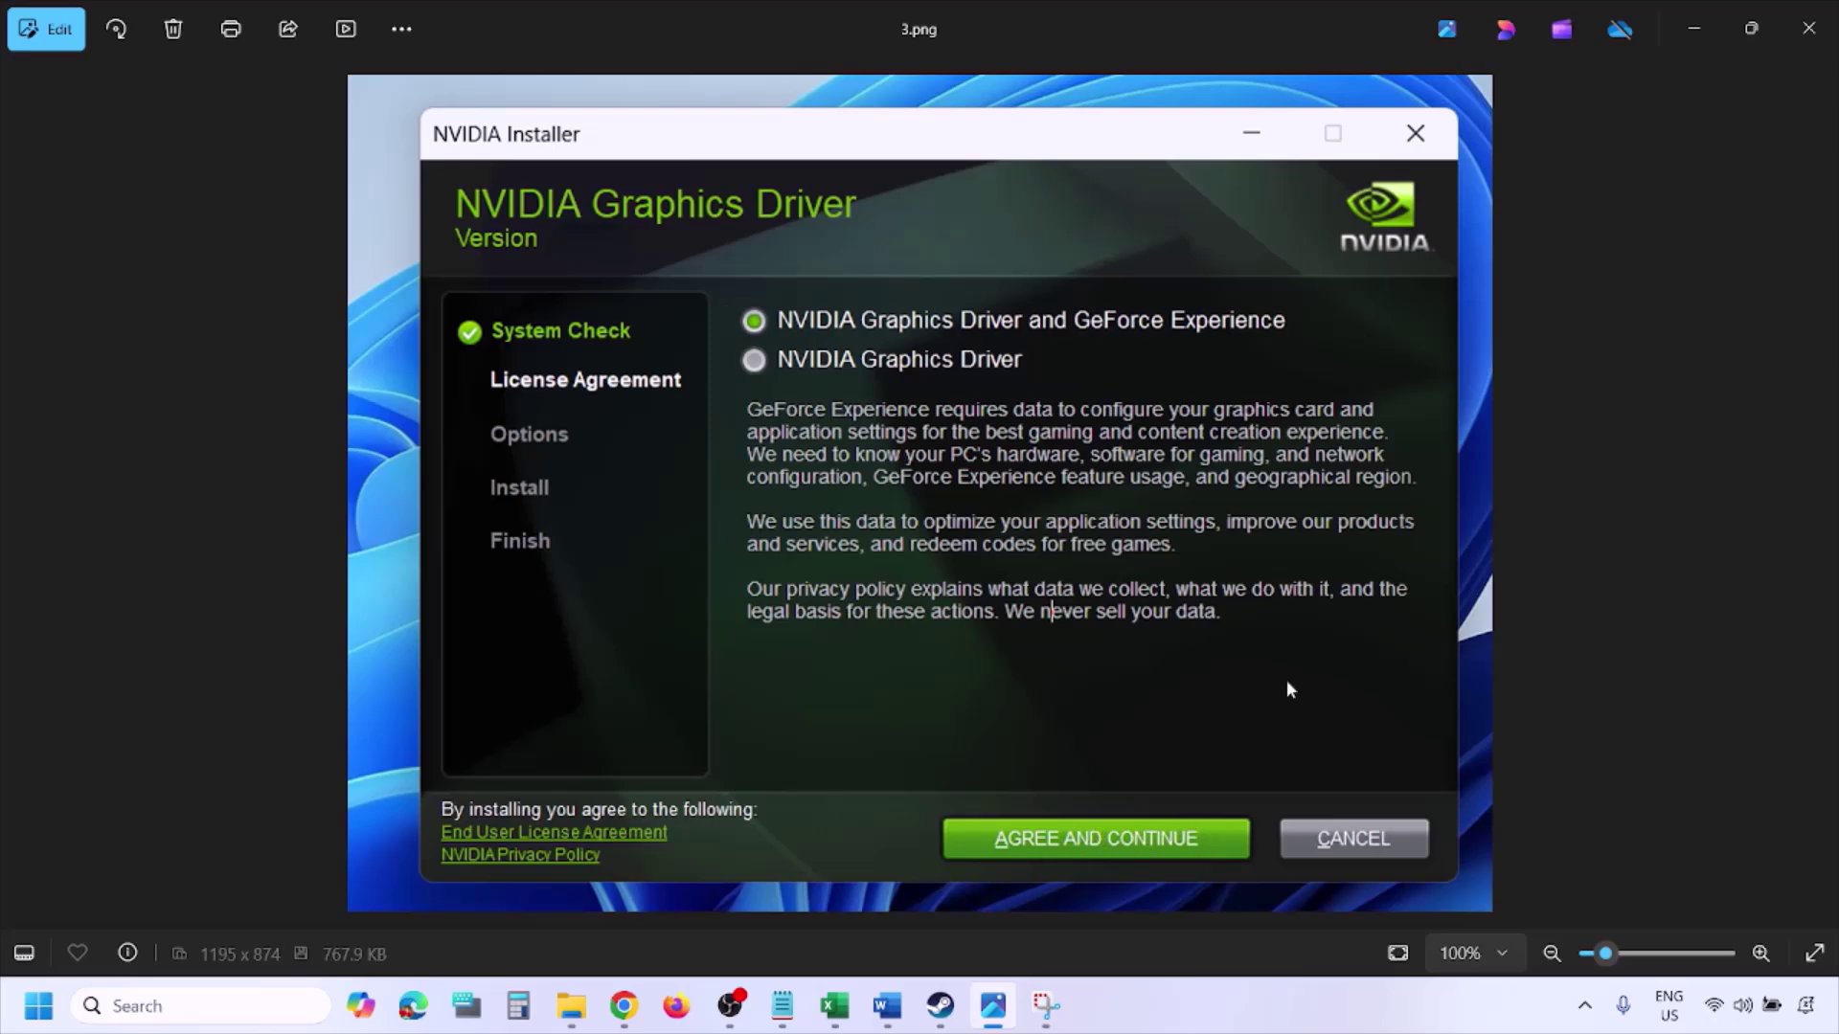
key(Right)
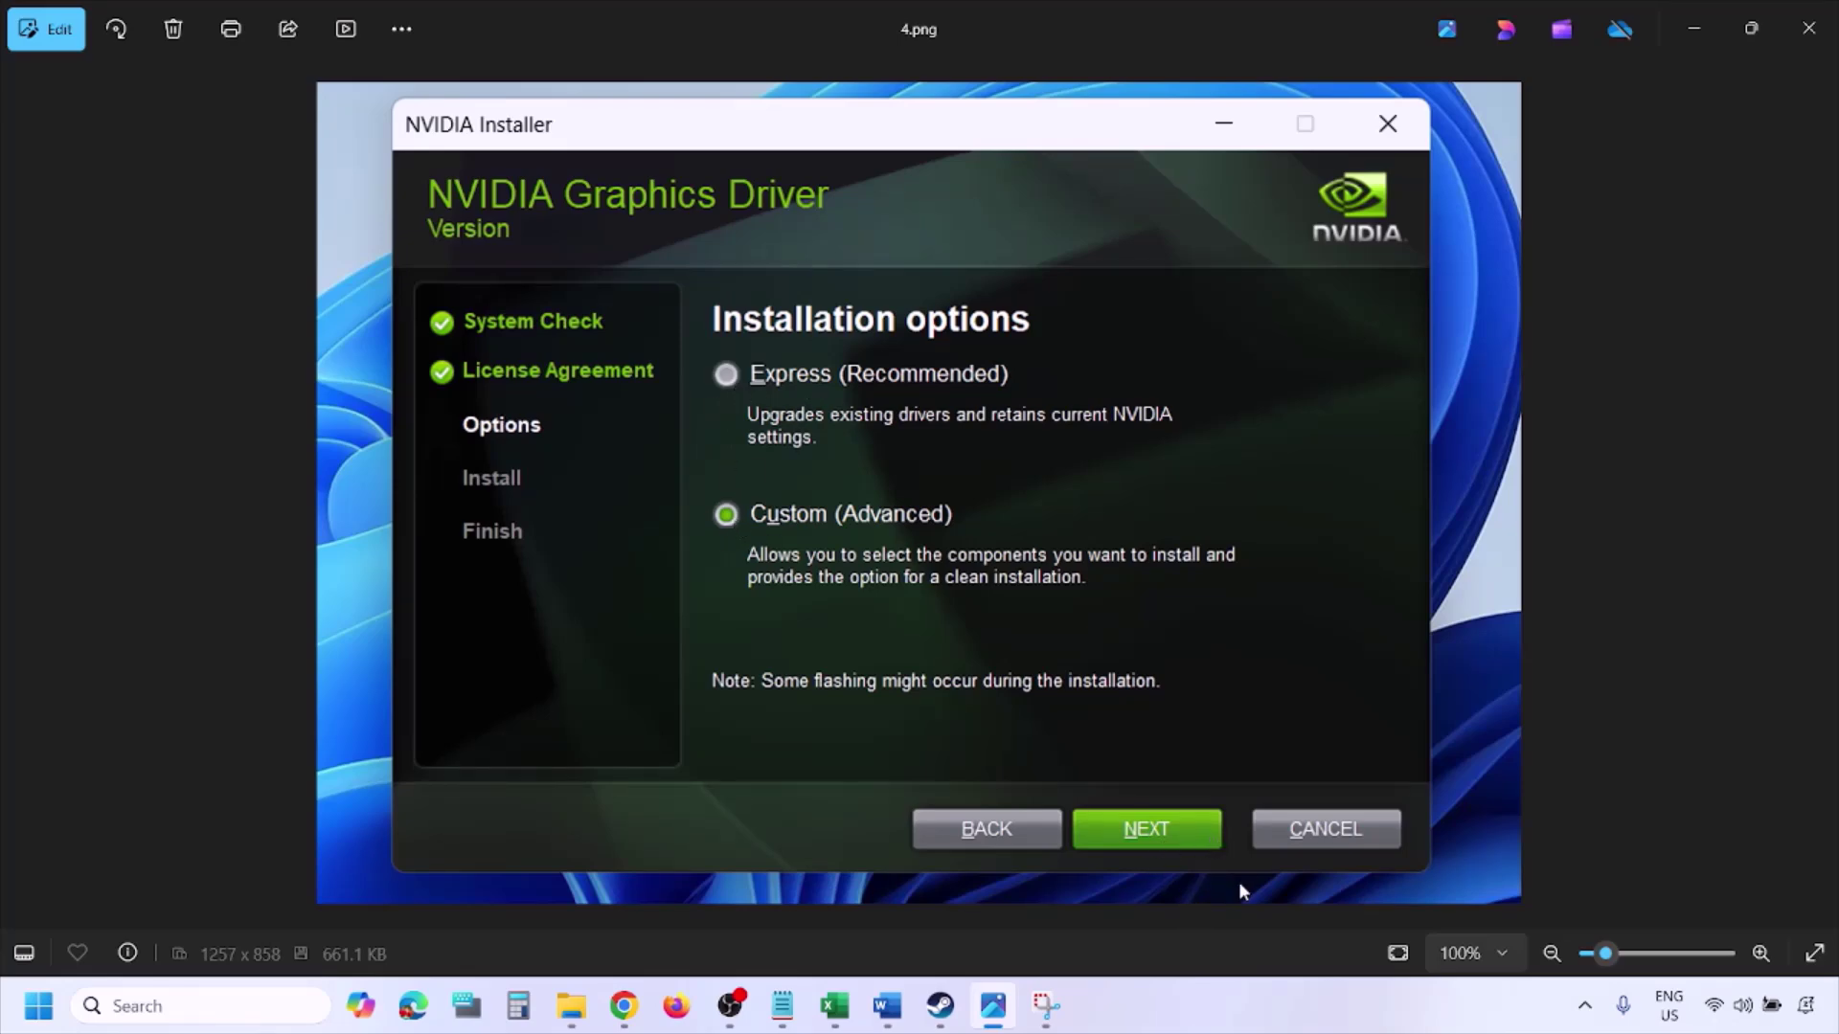
key(Right)
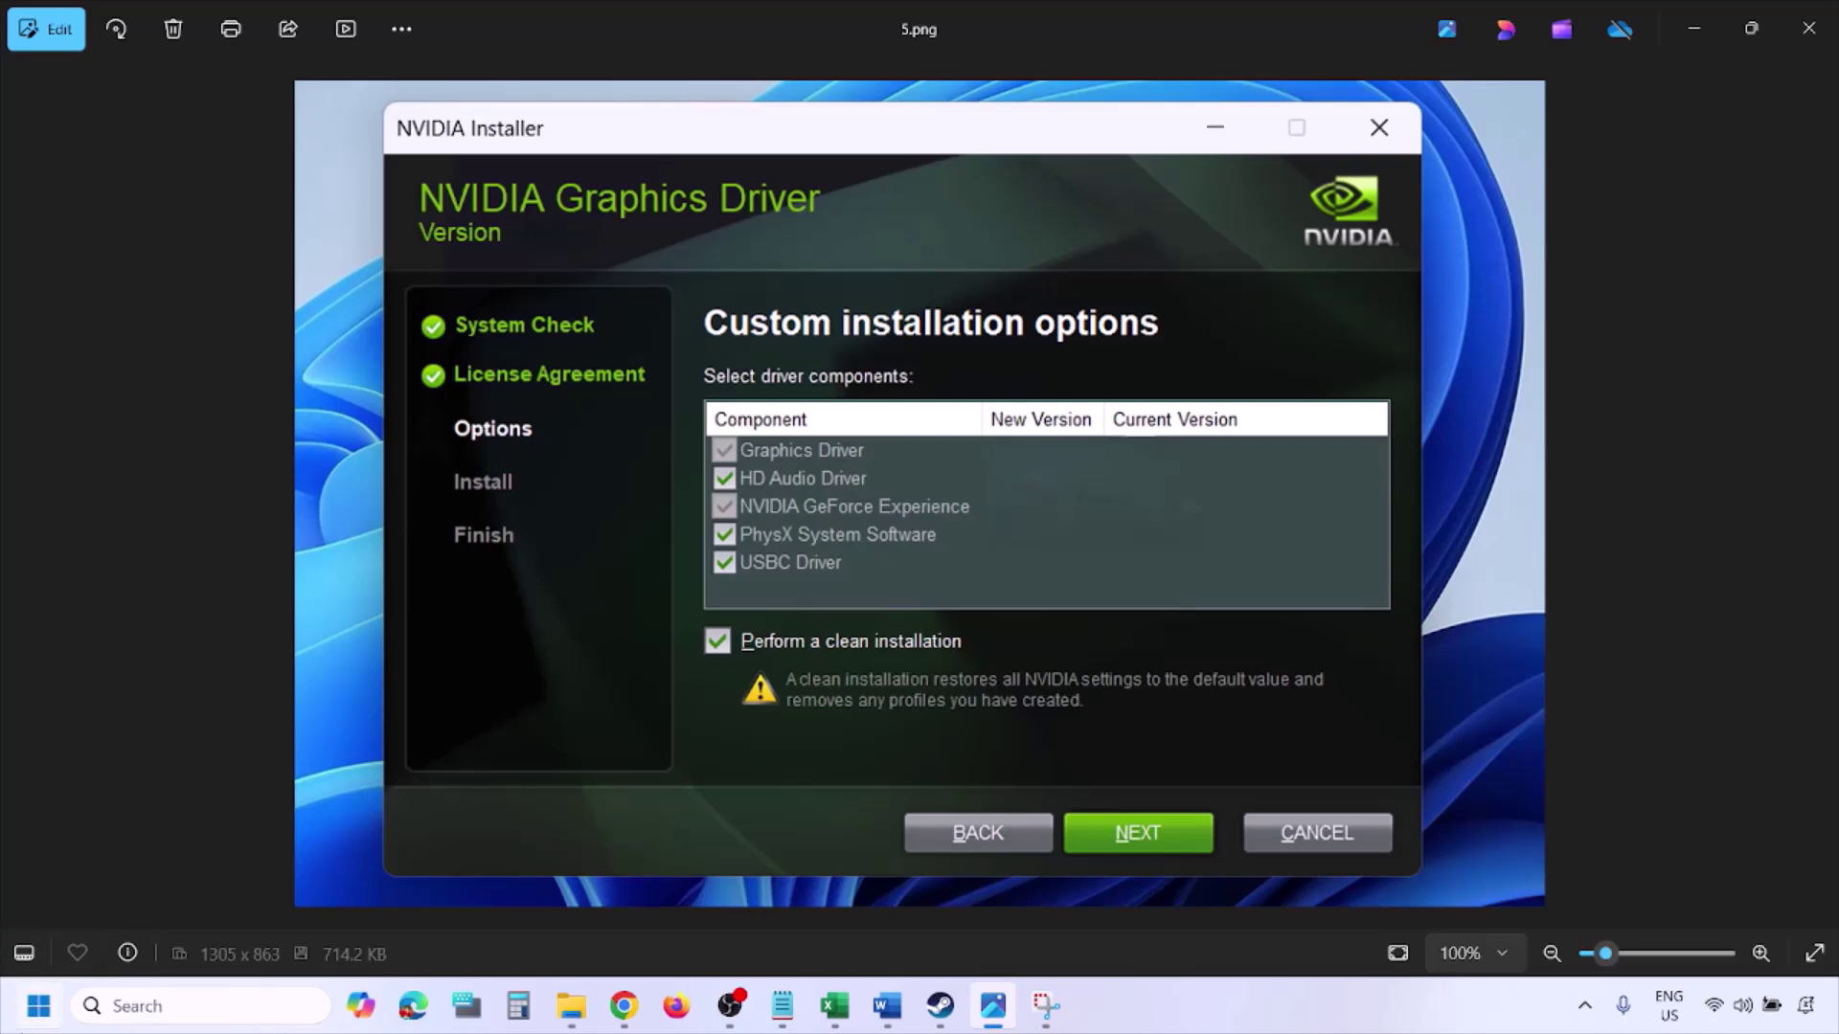
- Restart the computer
click(39, 1006)
click(698, 926)
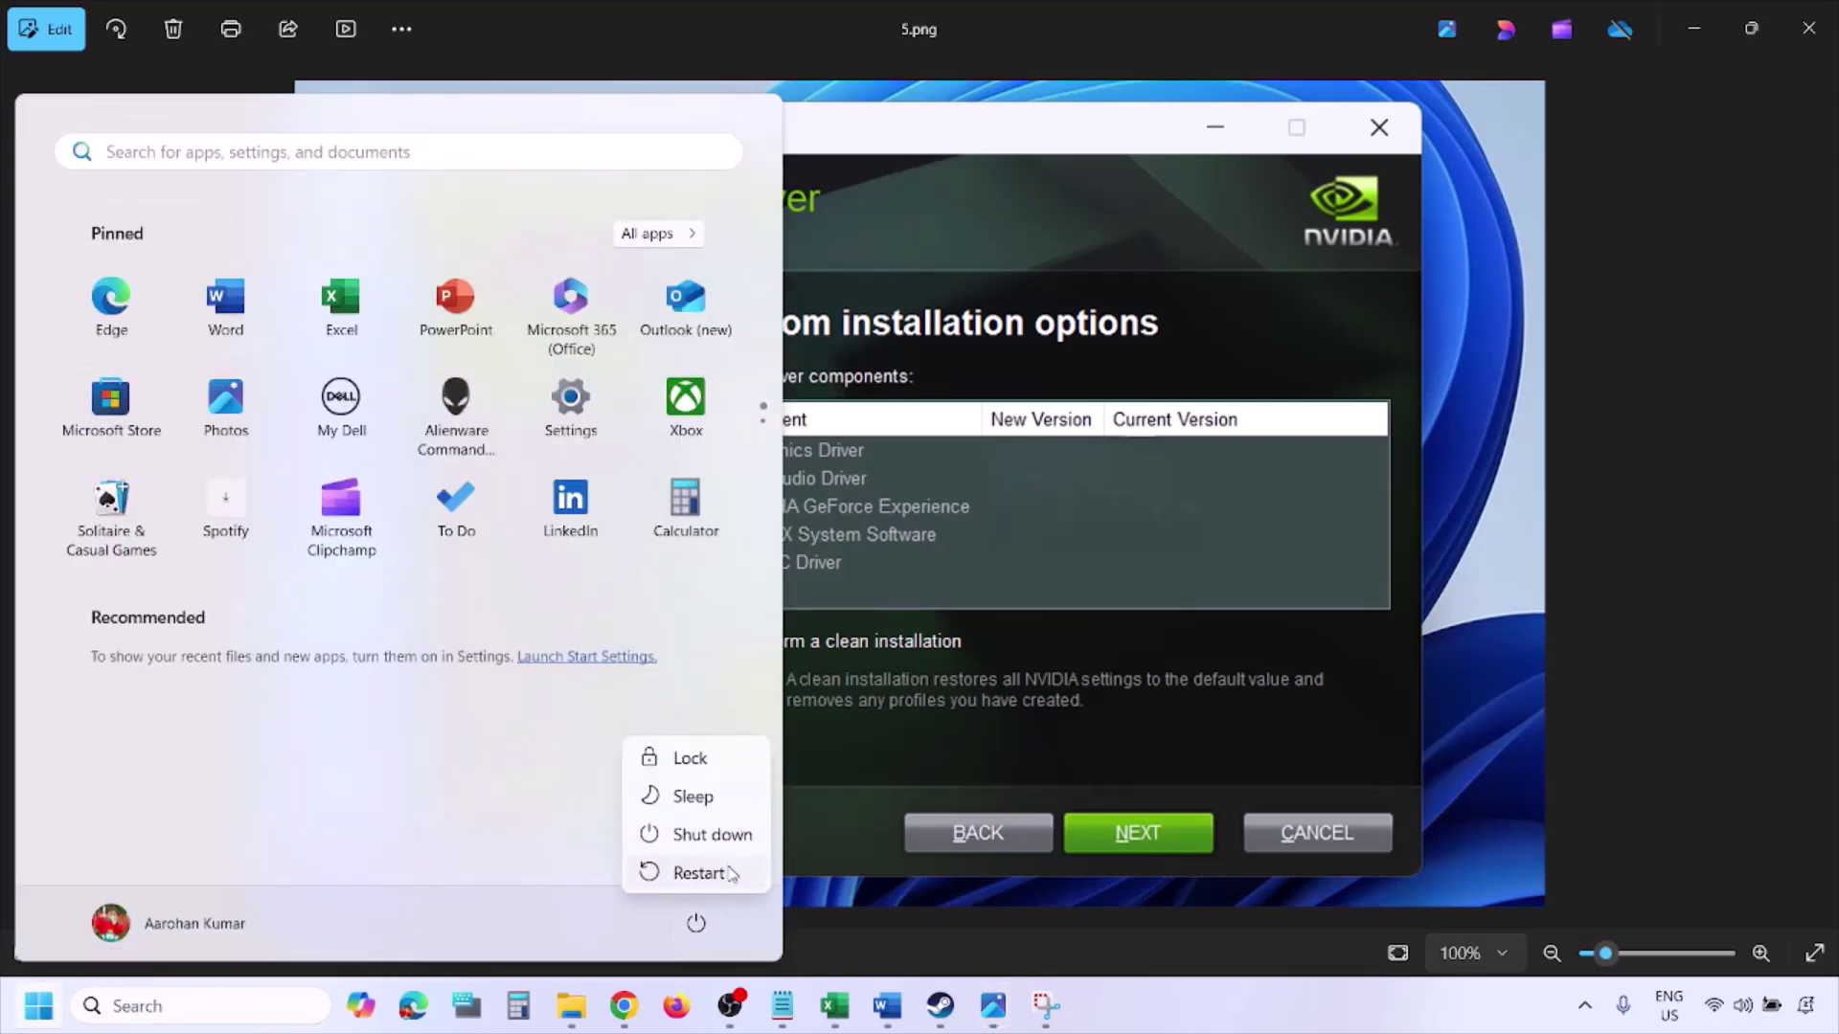
click(734, 873)
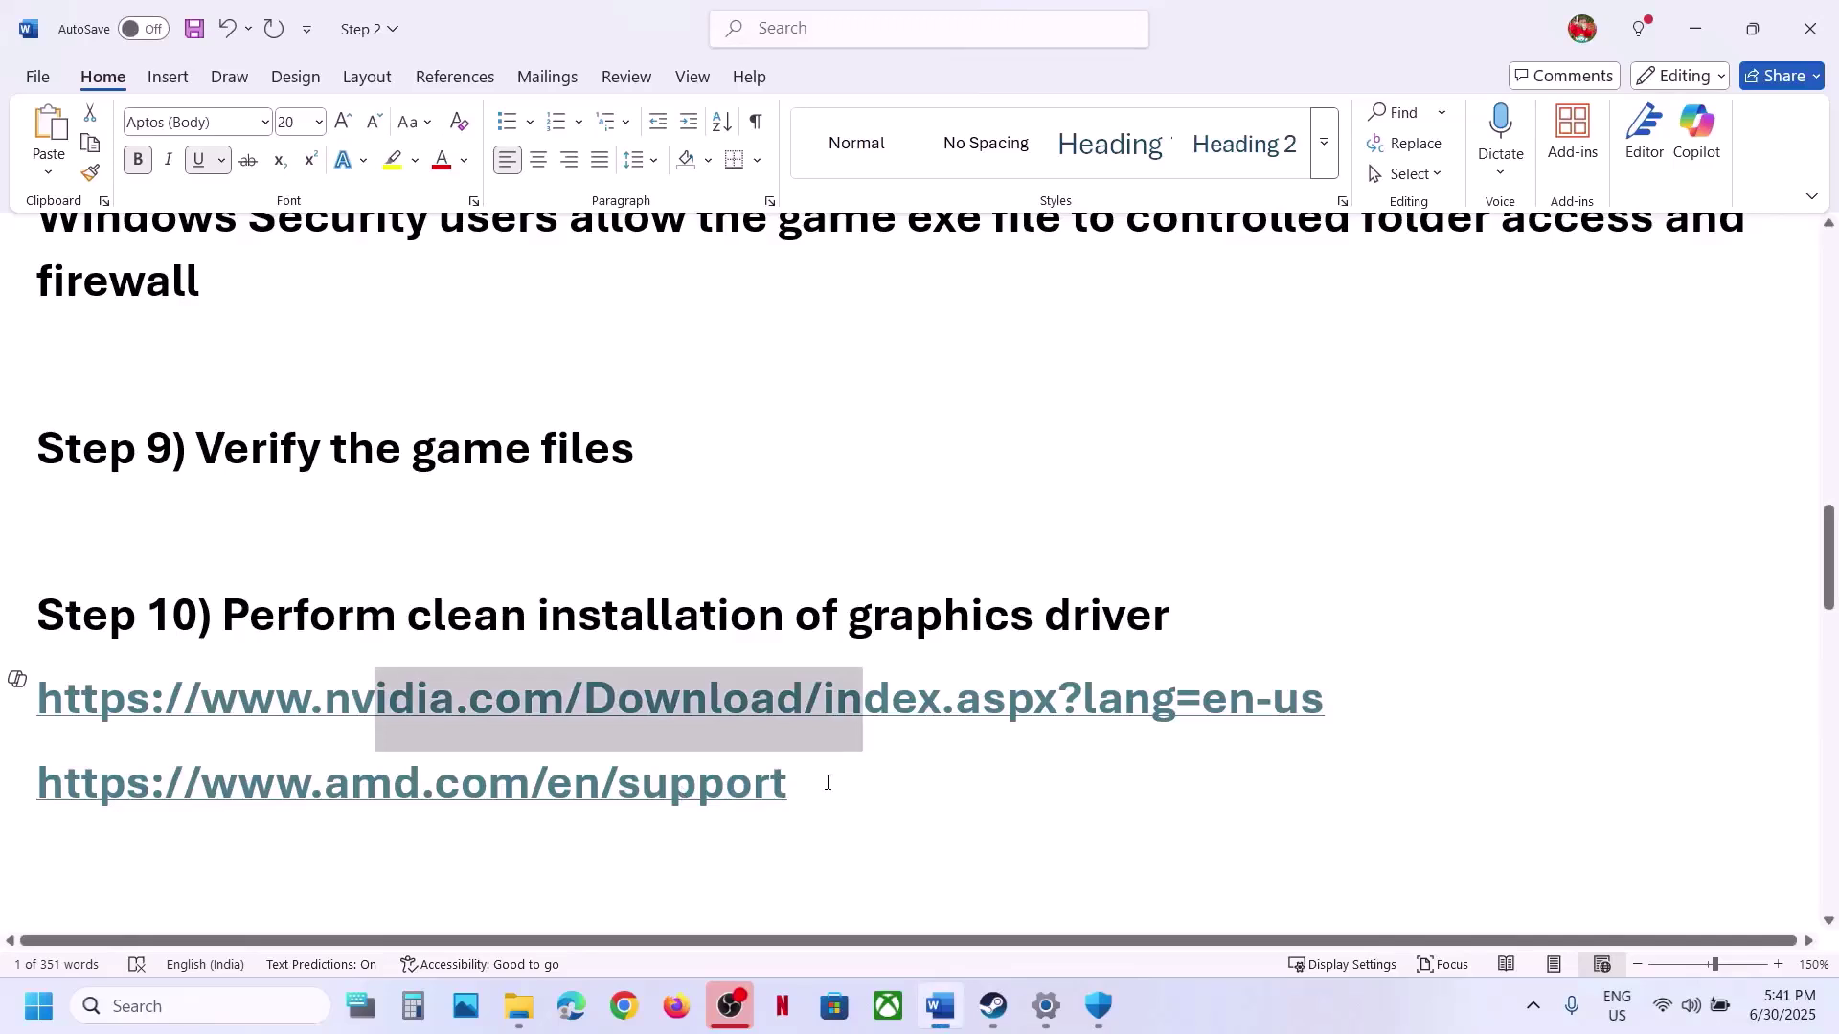
- In the Word document, highlight the AMD support link under Step 10 and examine Step 11's dedicated graphics card instructions
drag(828, 782, 167, 794)
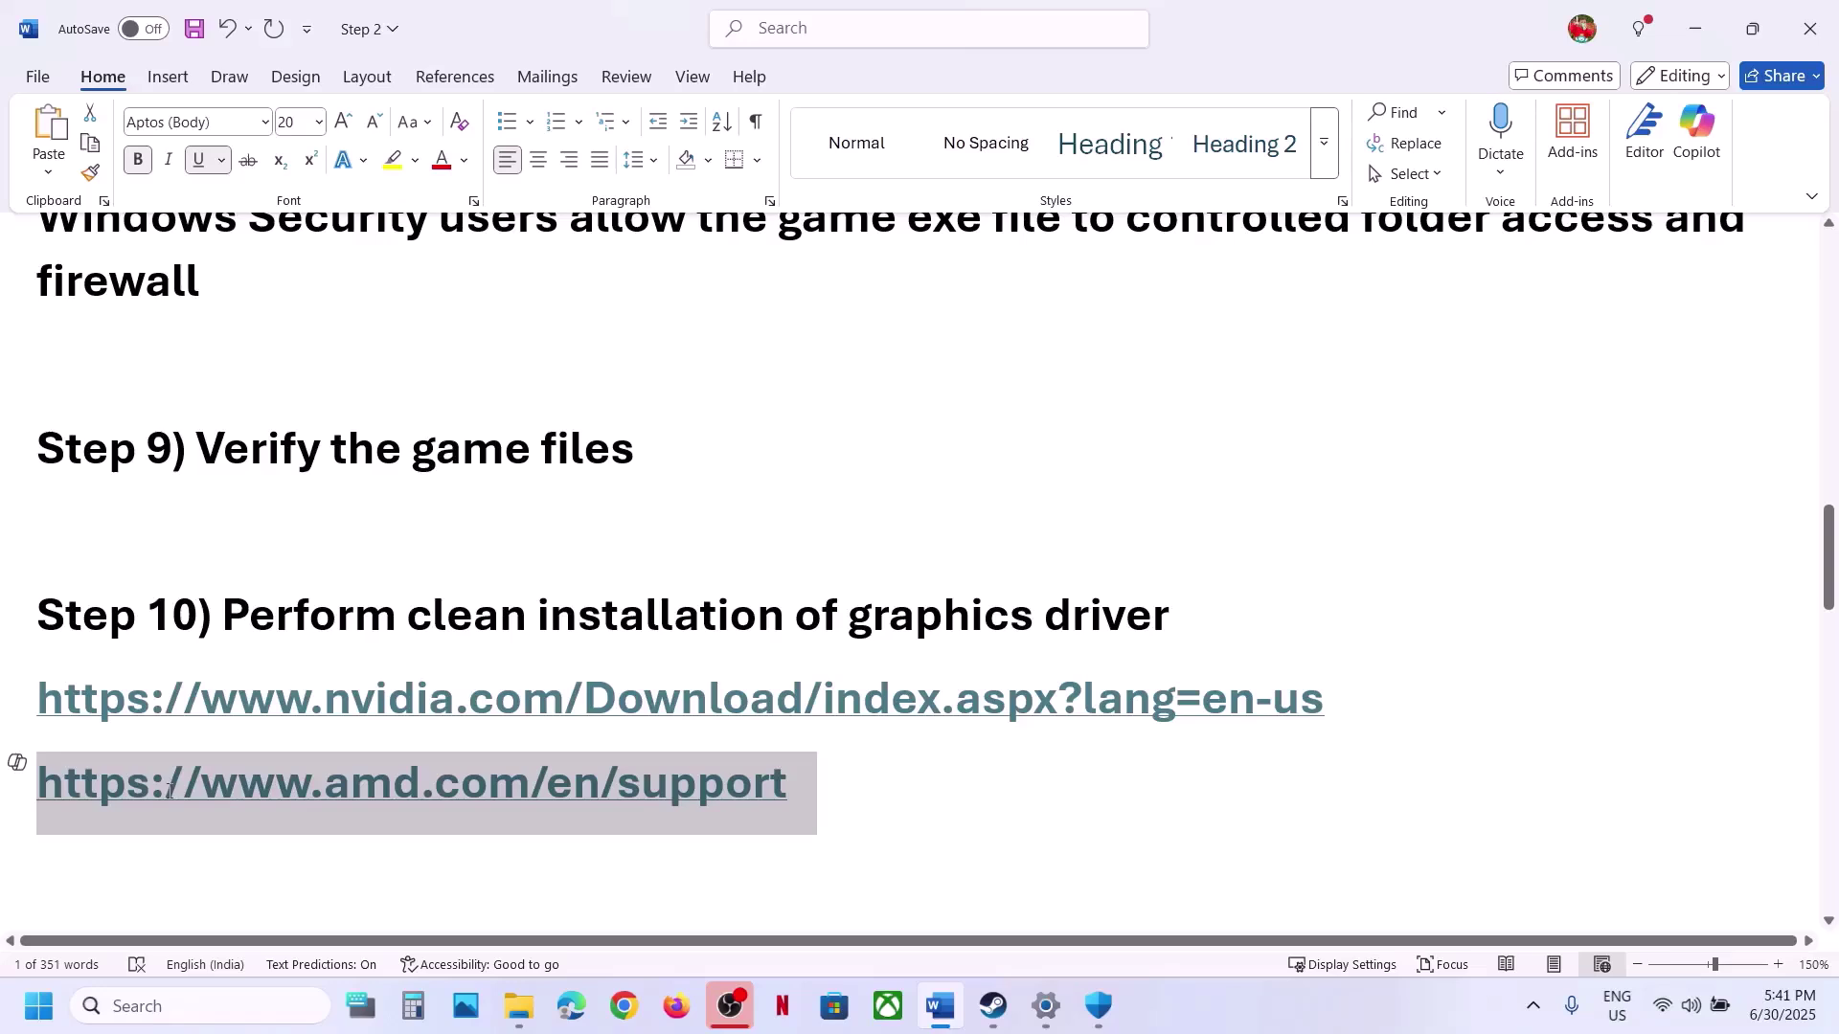
scroll(169, 791, down, 3)
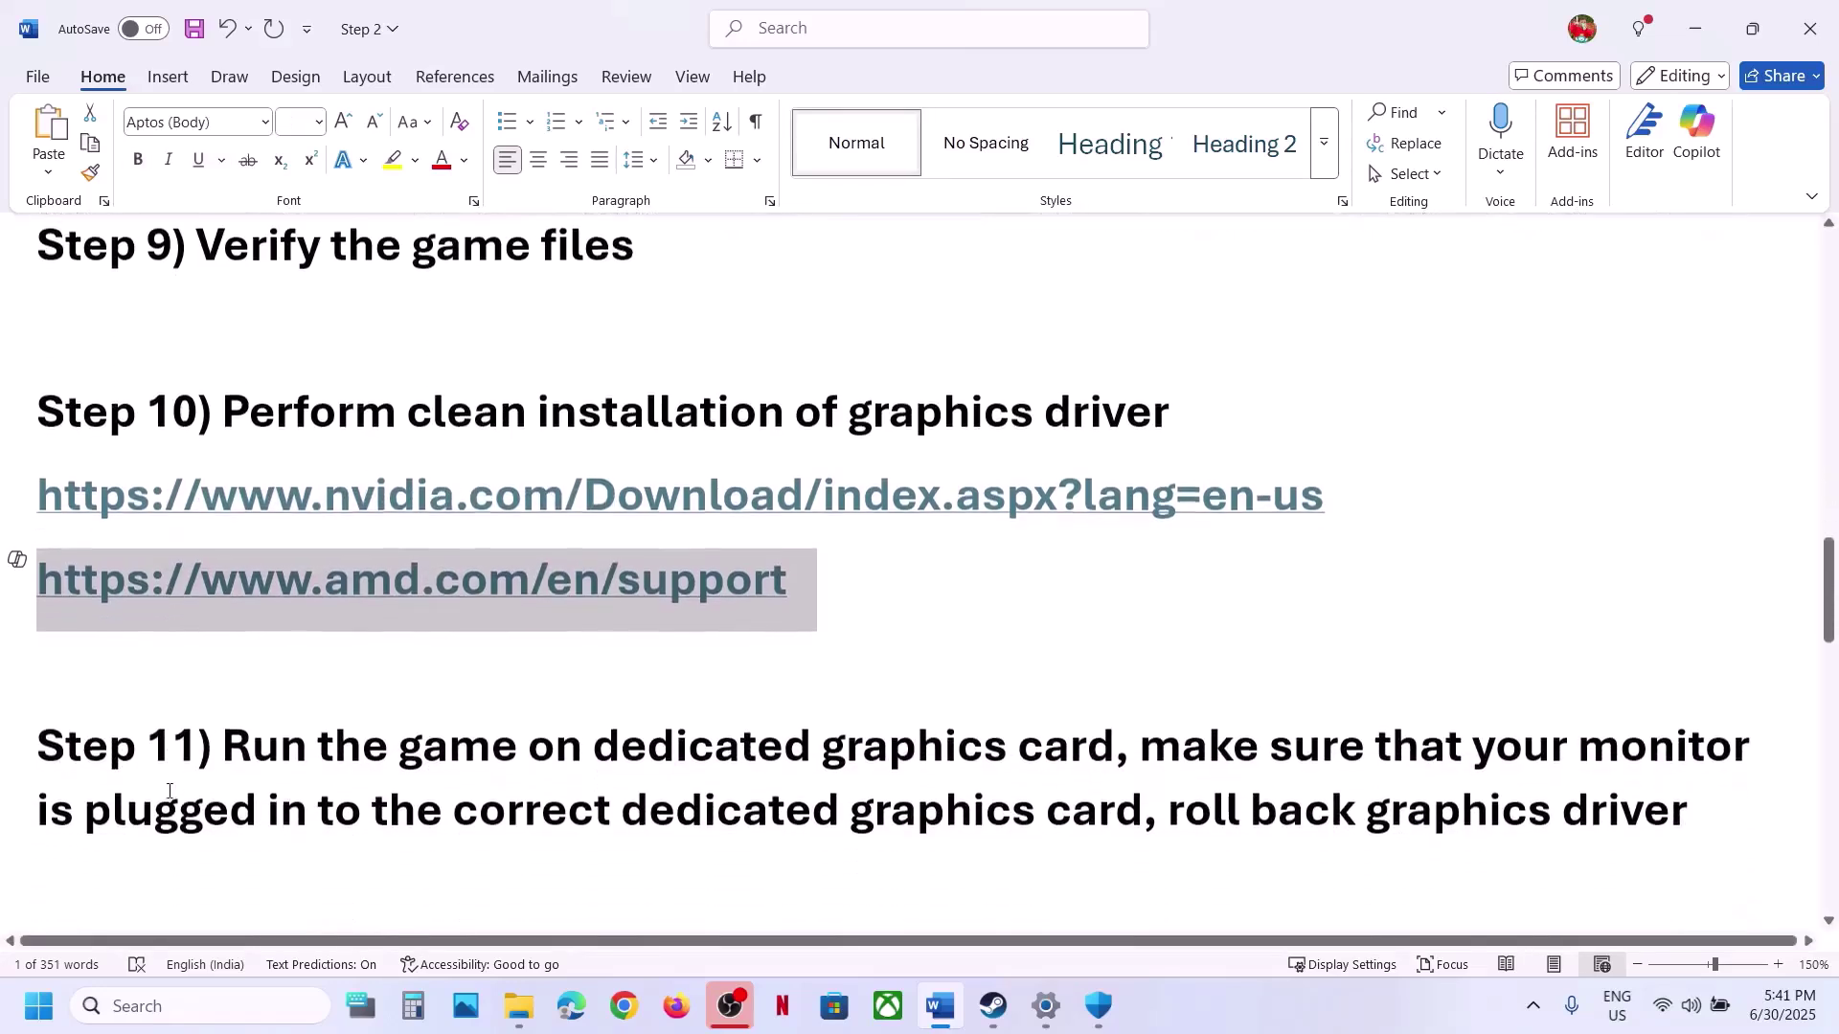
scroll(169, 791, up, 1)
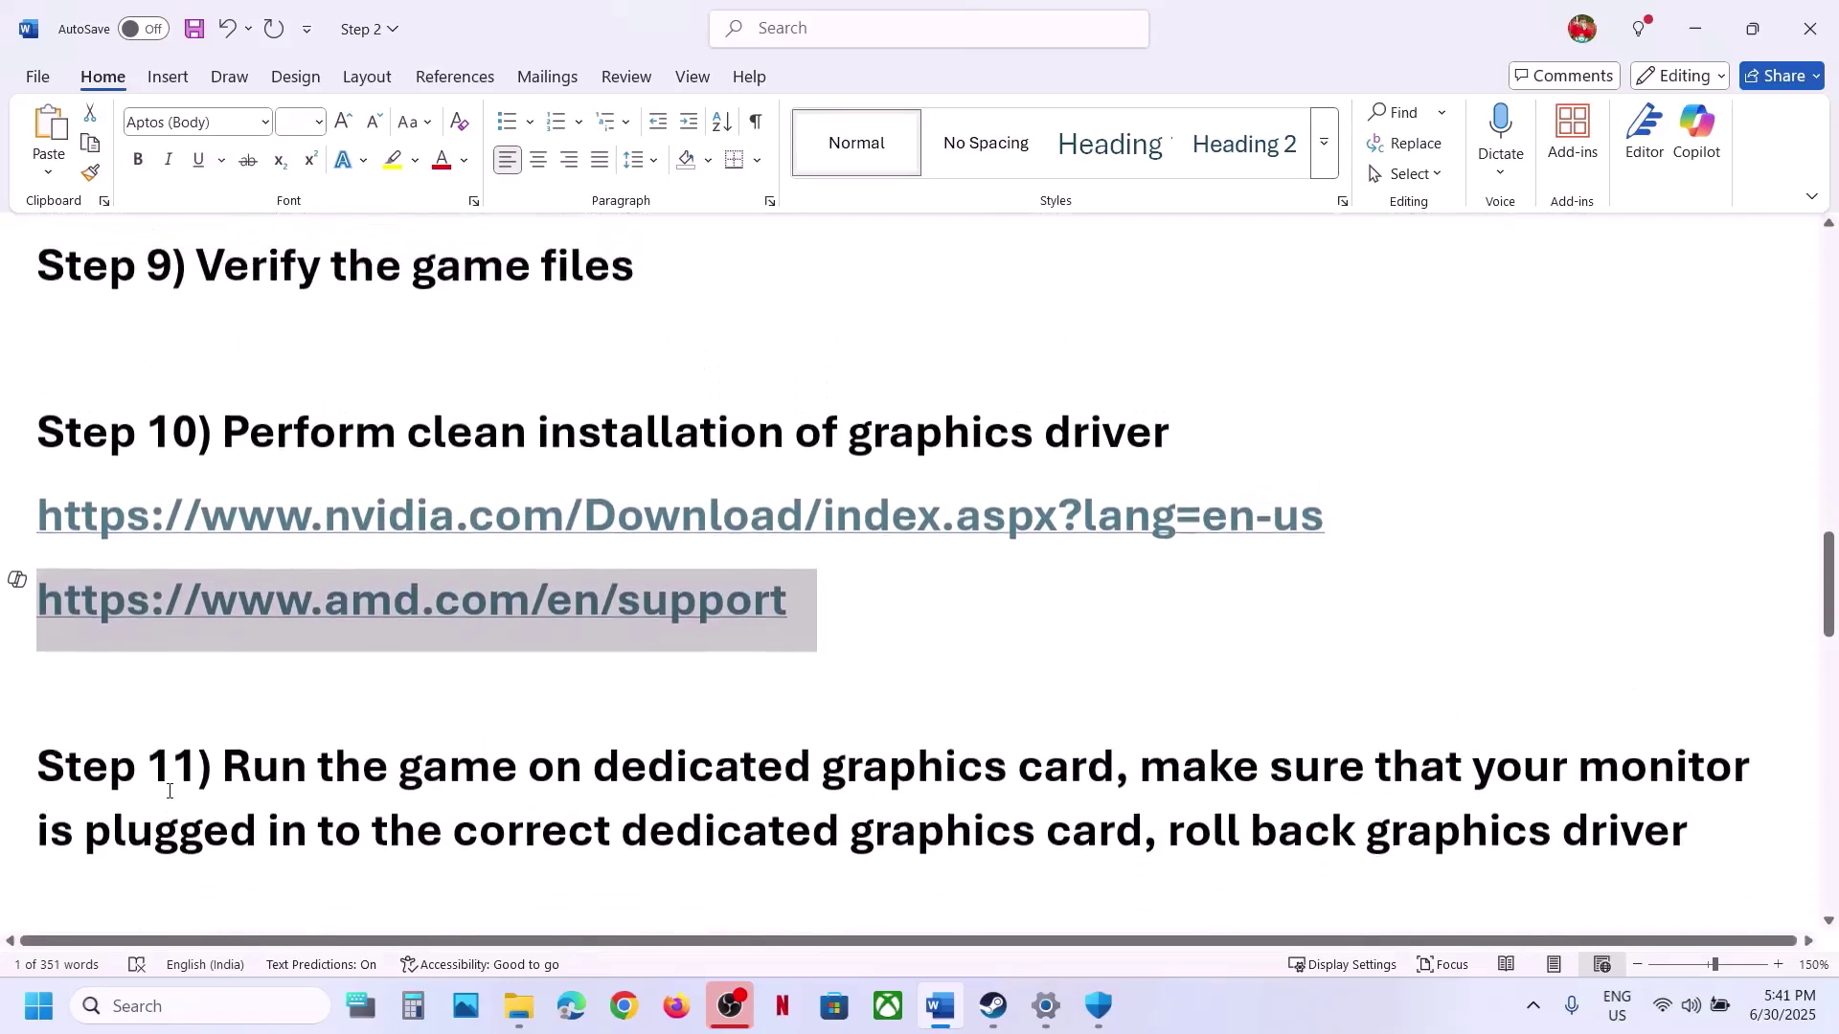
- Search Windows for graphics and open the Graphics settings
double_click(904, 780)
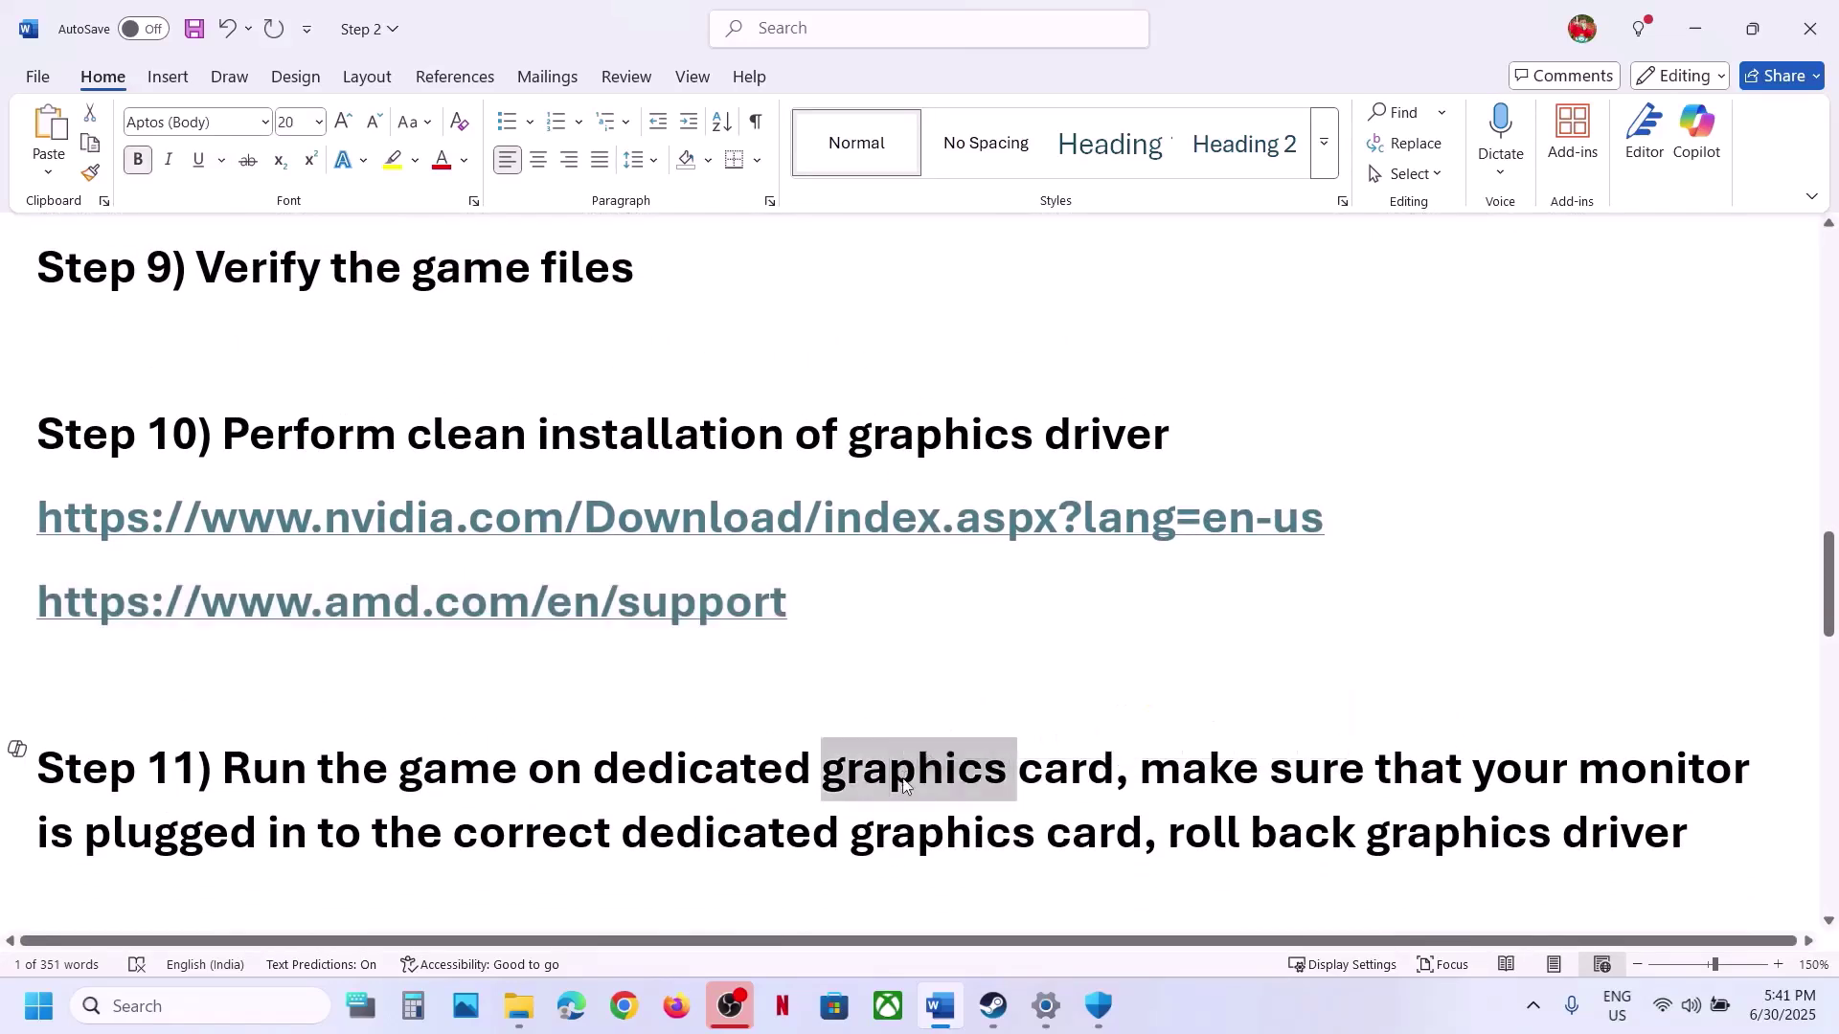
click(304, 1017)
text(graphics)
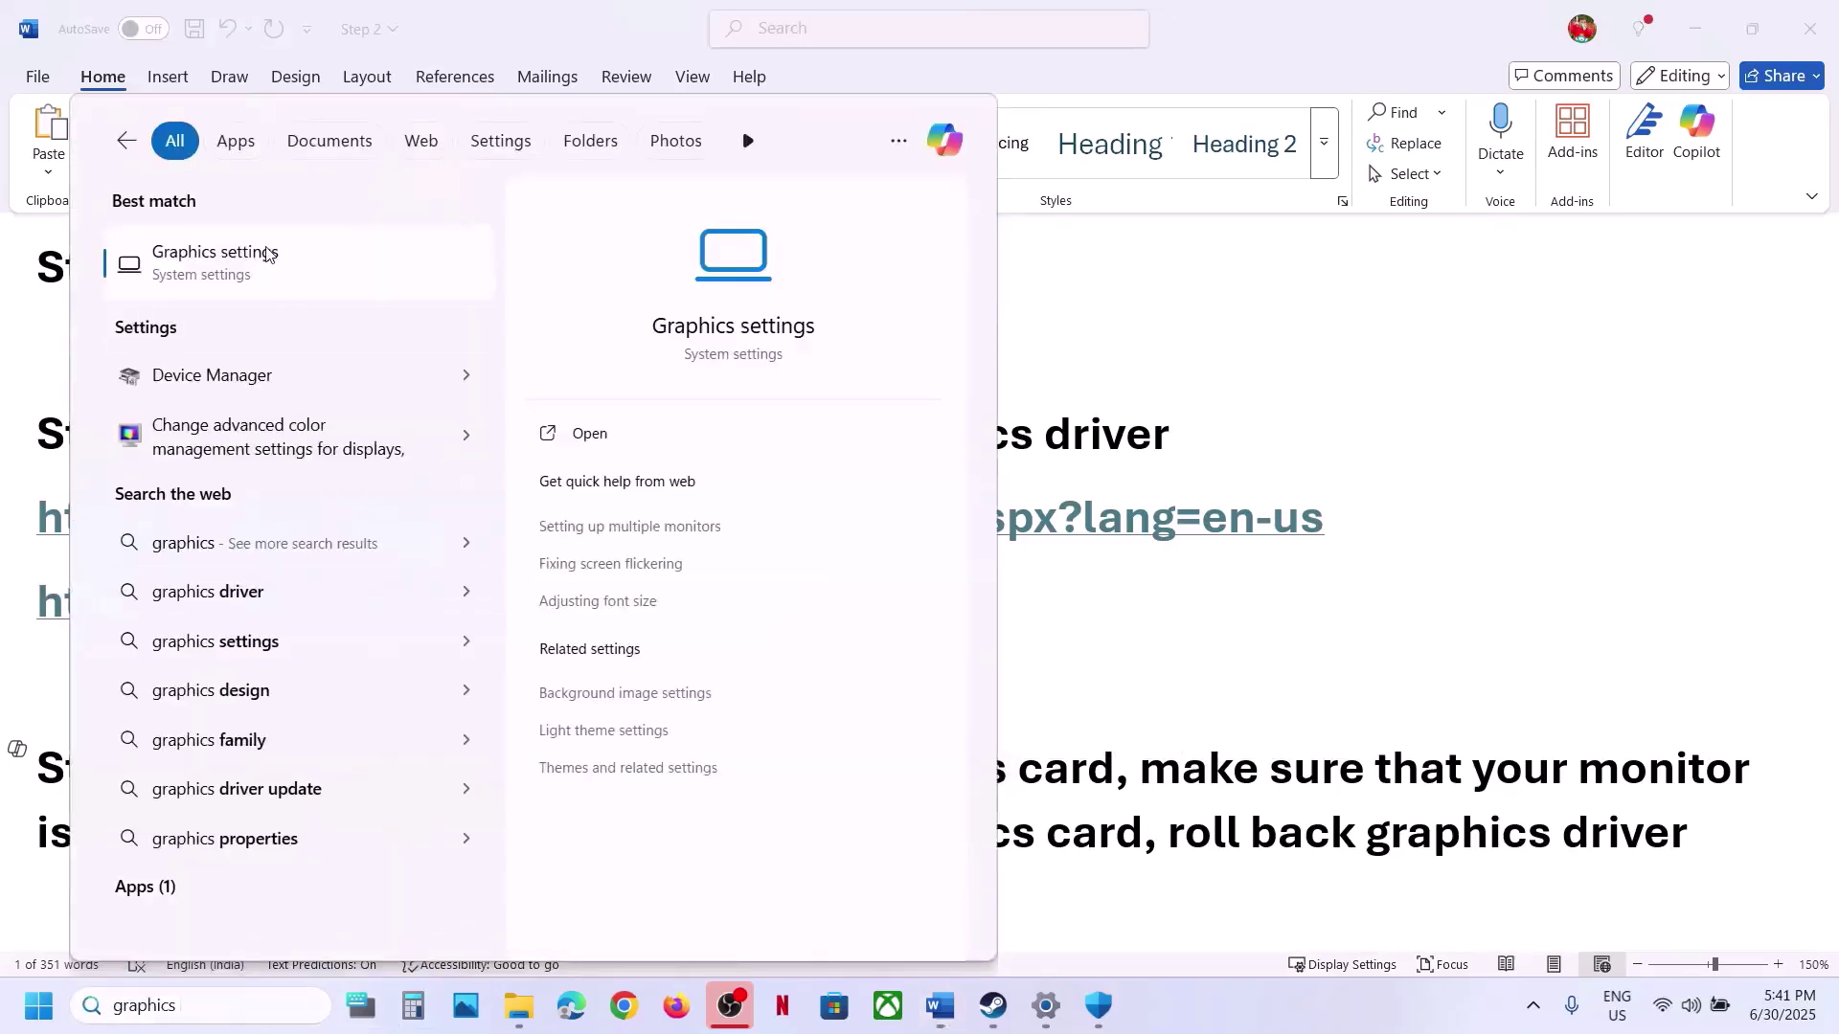
click(267, 254)
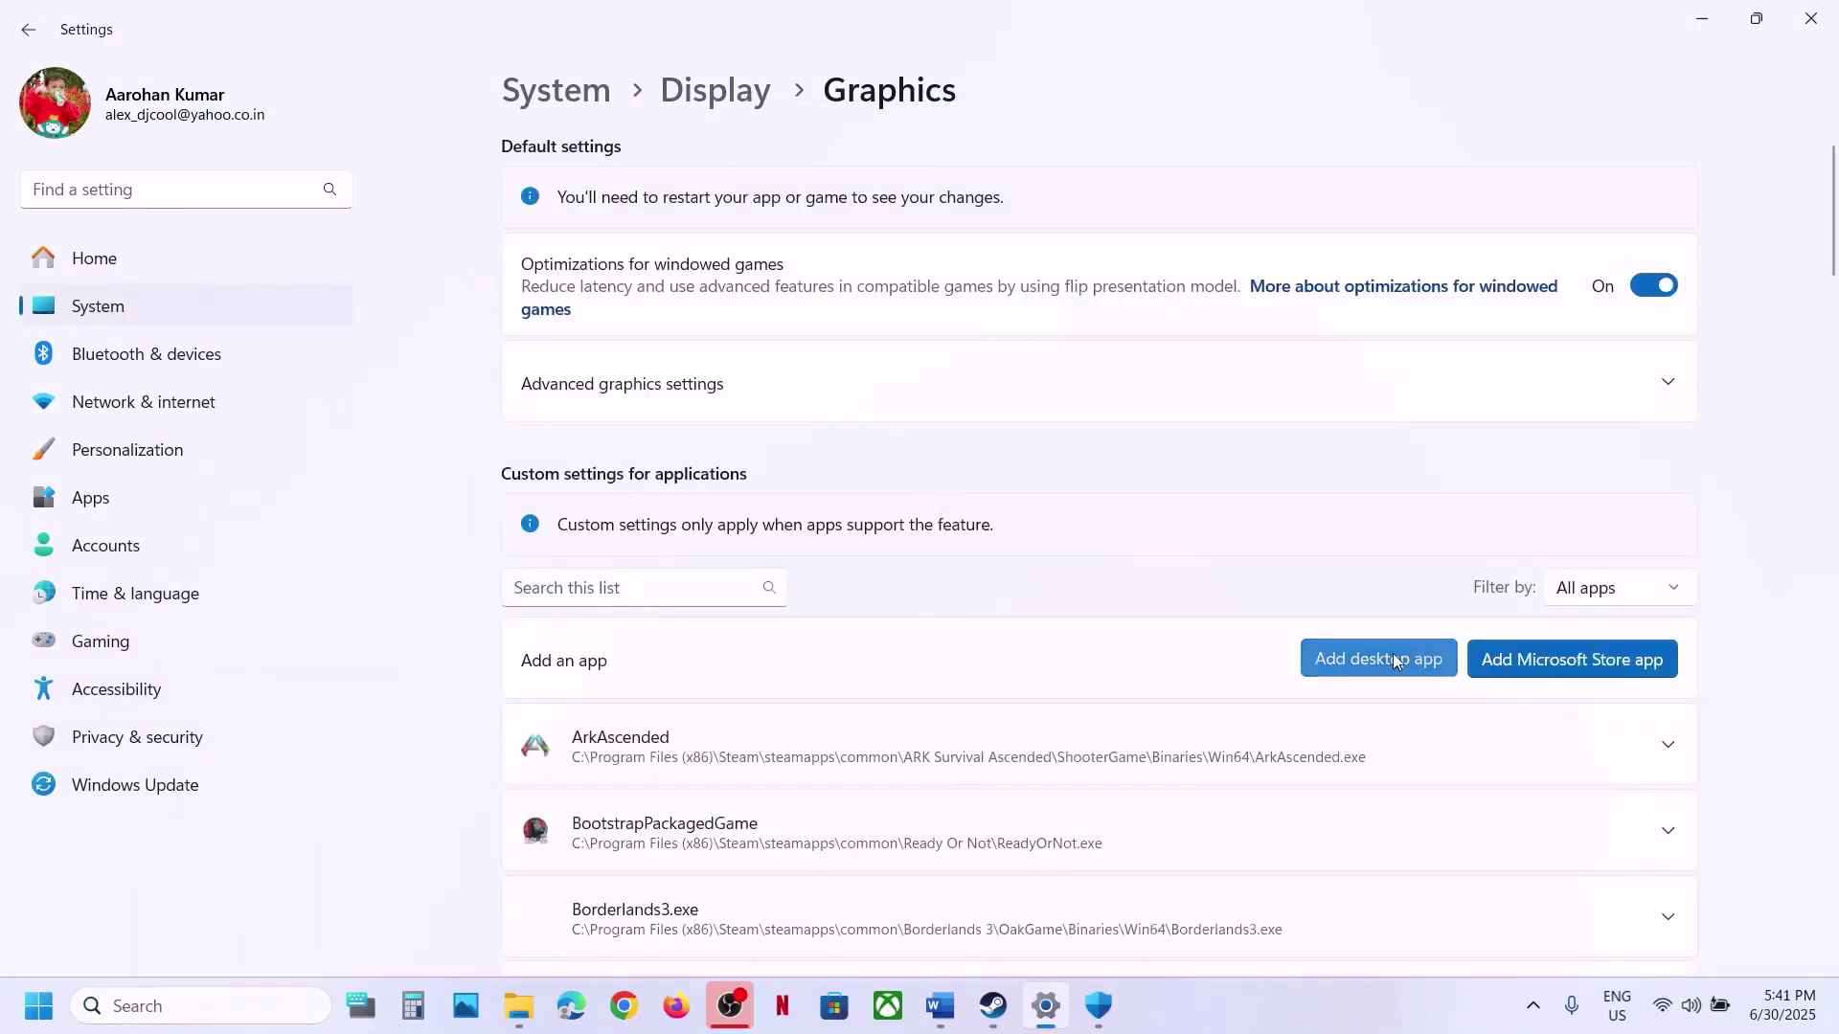
- Add ReadyOrNot-Win64-Shipping from the game's ReadyOrNot\Binaries\Win64 folder as a desktop app with custom graphics settings
click(1394, 661)
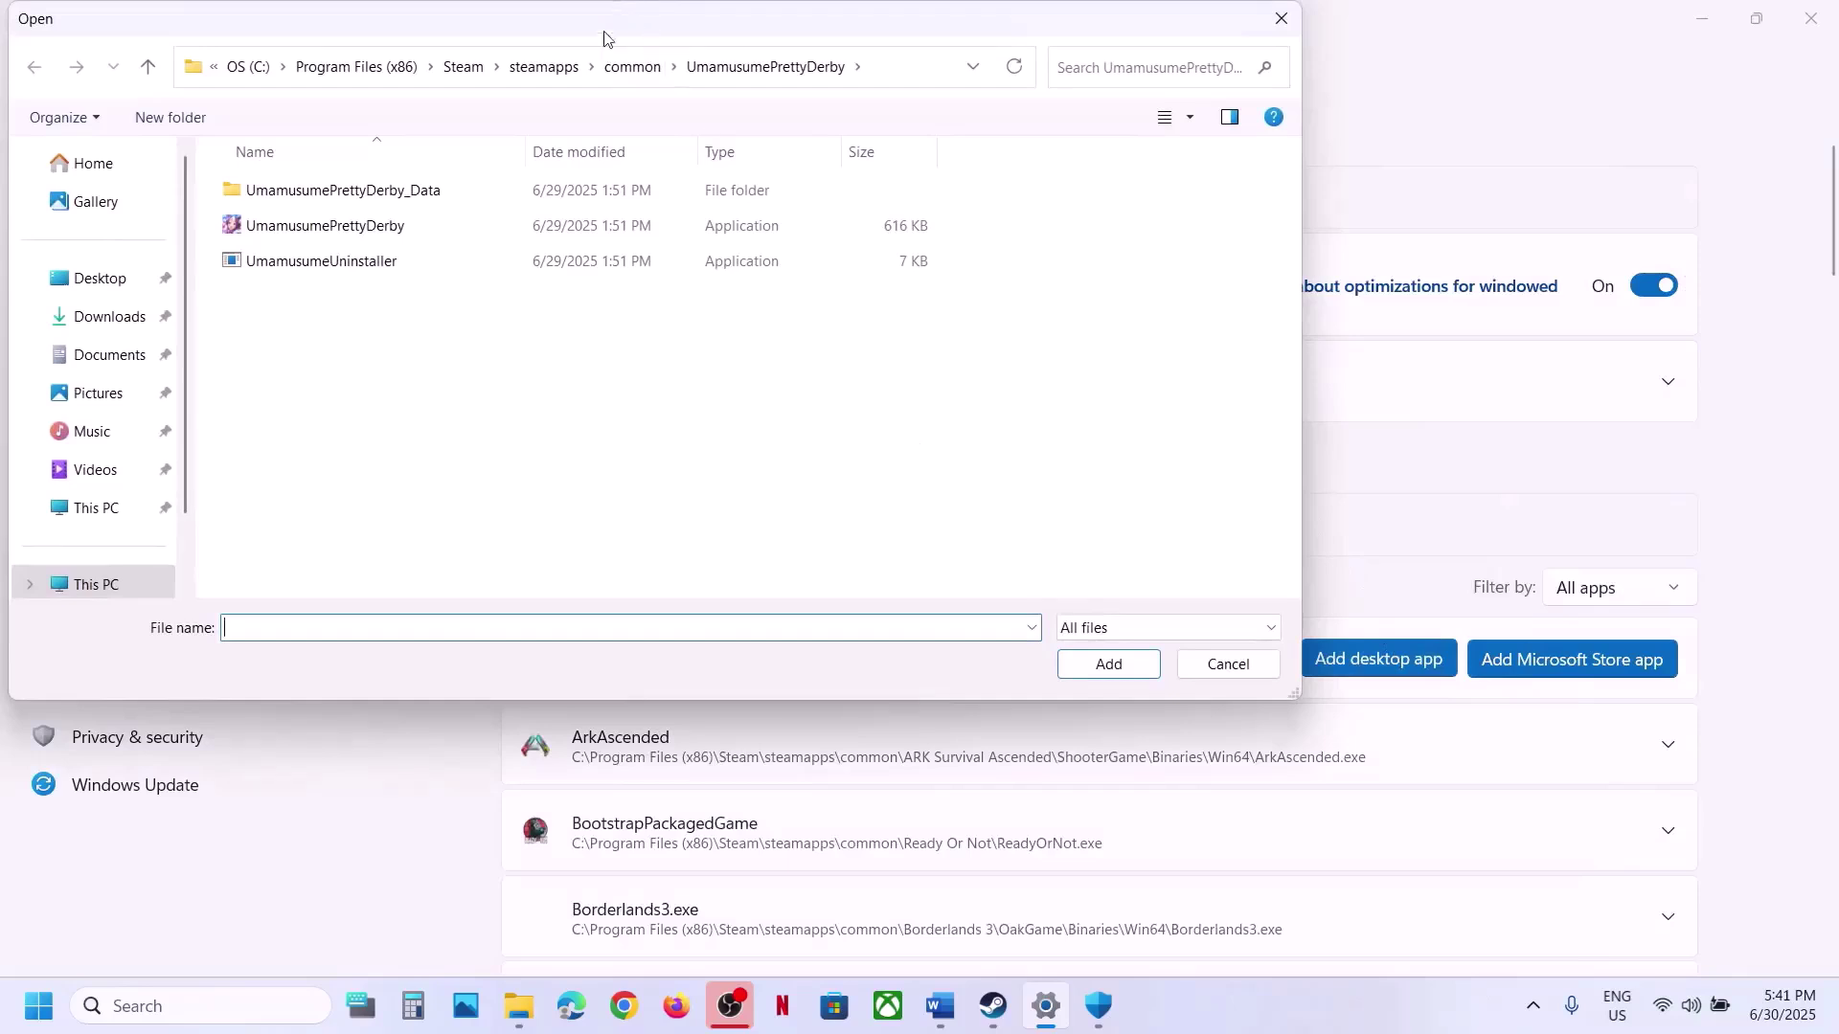
click(630, 66)
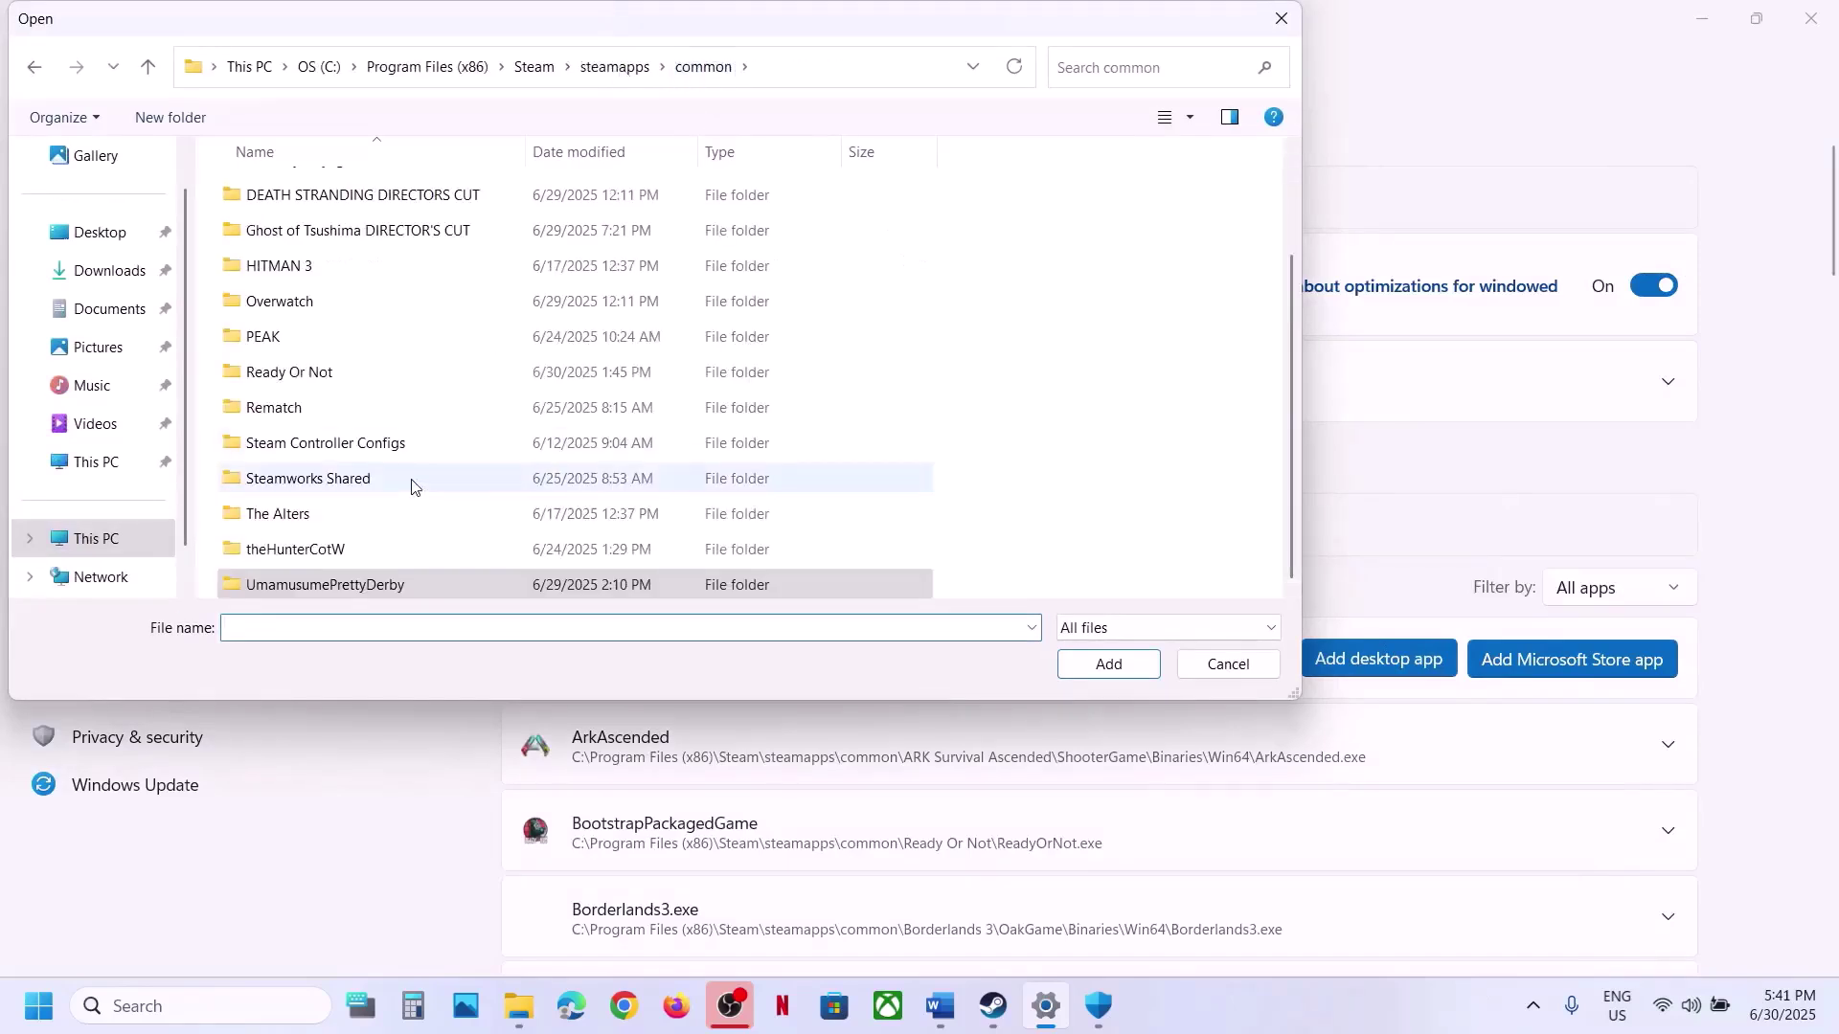
double_click(321, 376)
double_click(289, 228)
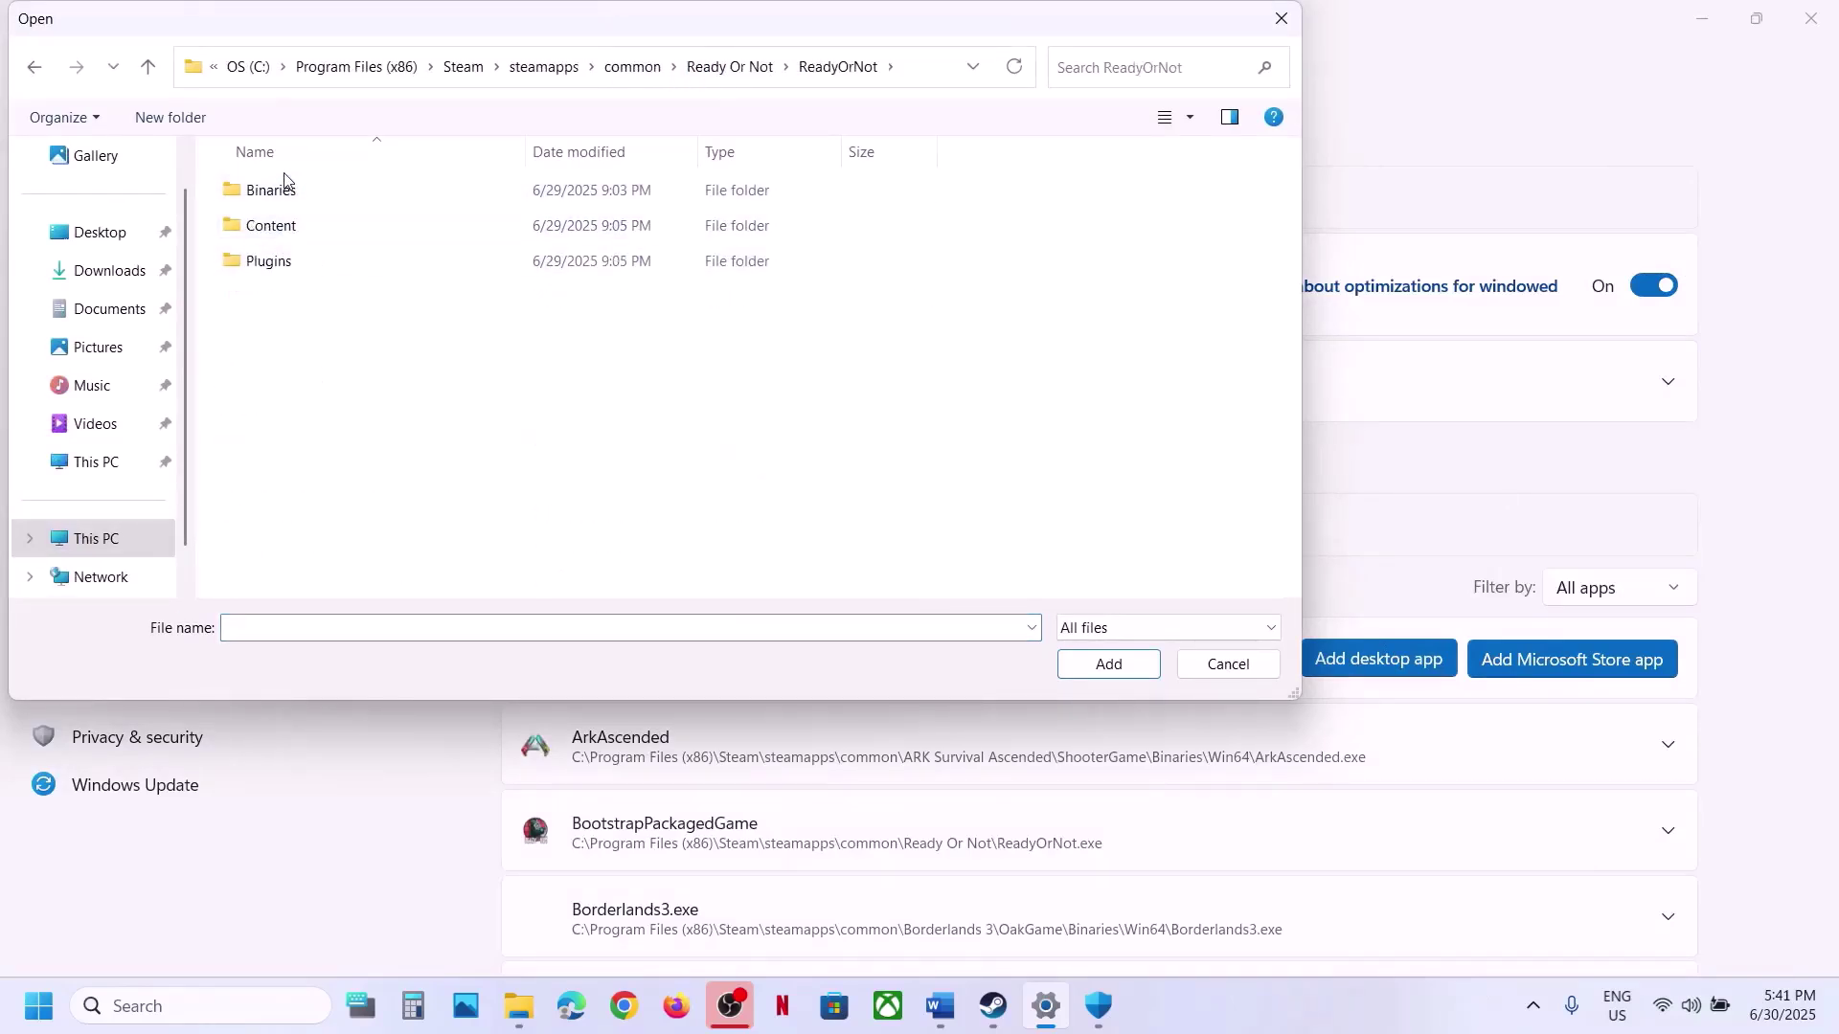
double_click(280, 189)
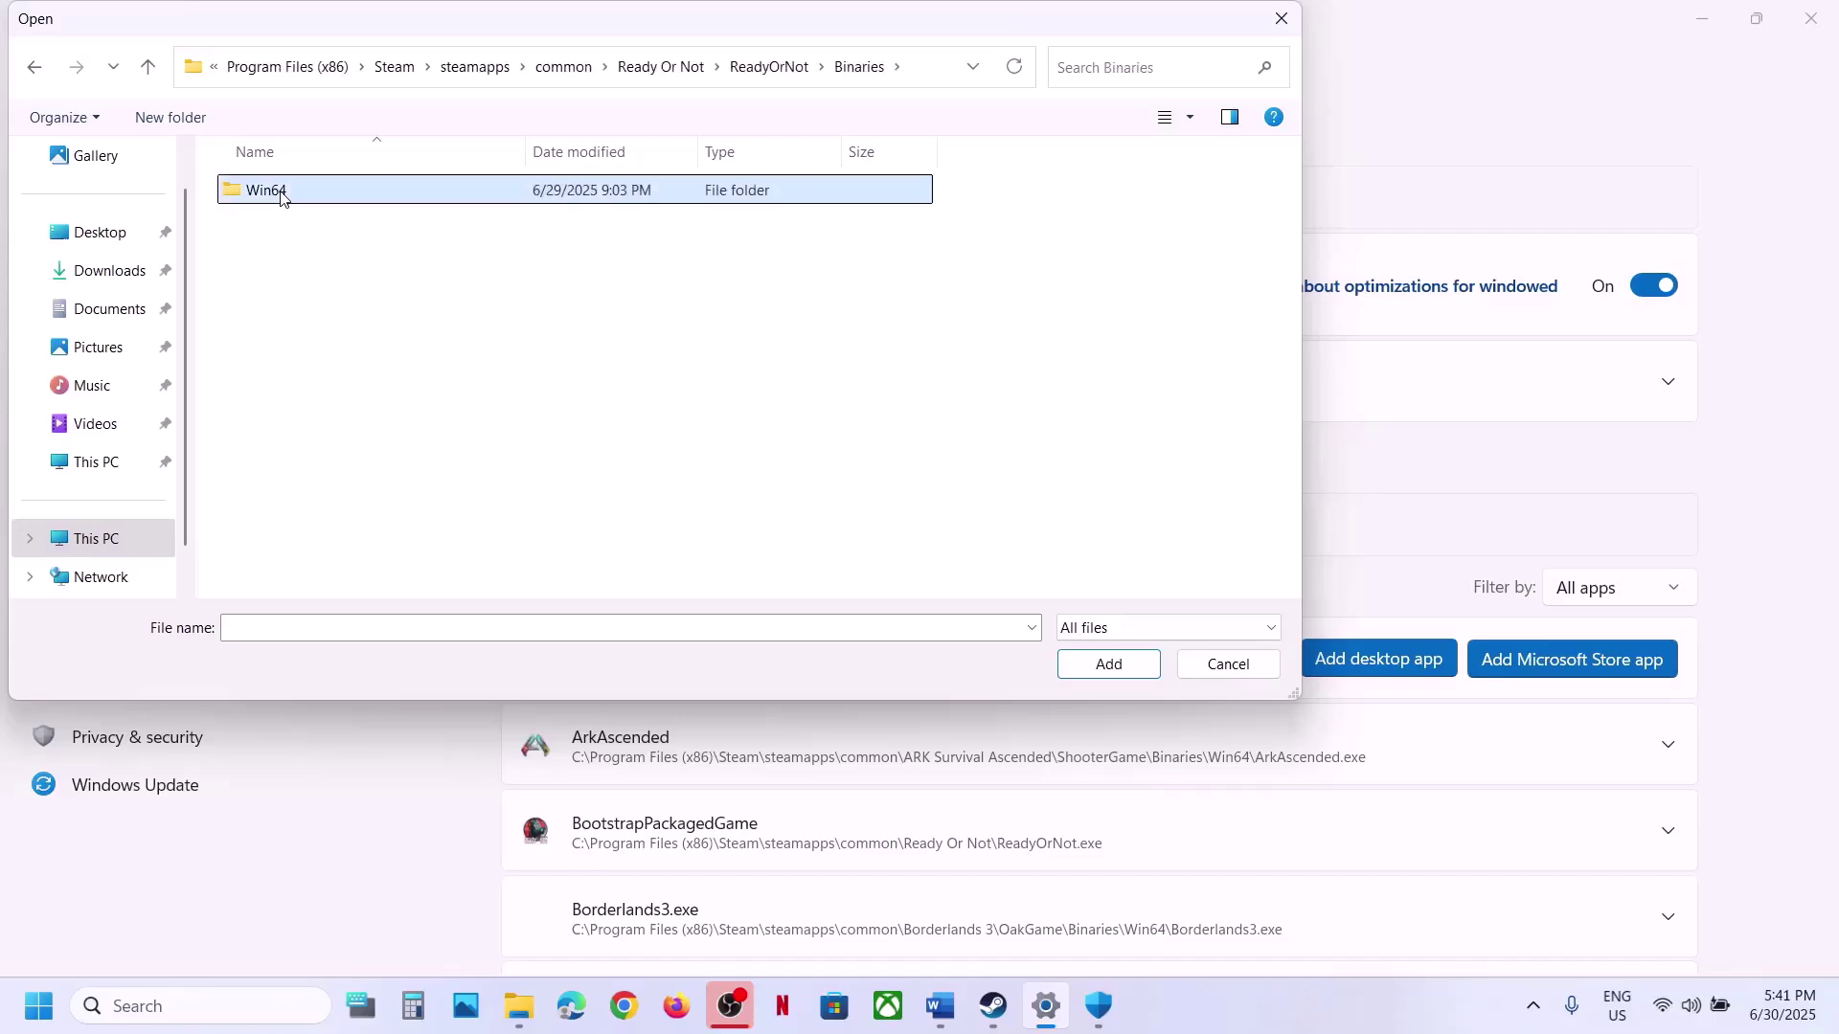
double_click(280, 192)
click(347, 230)
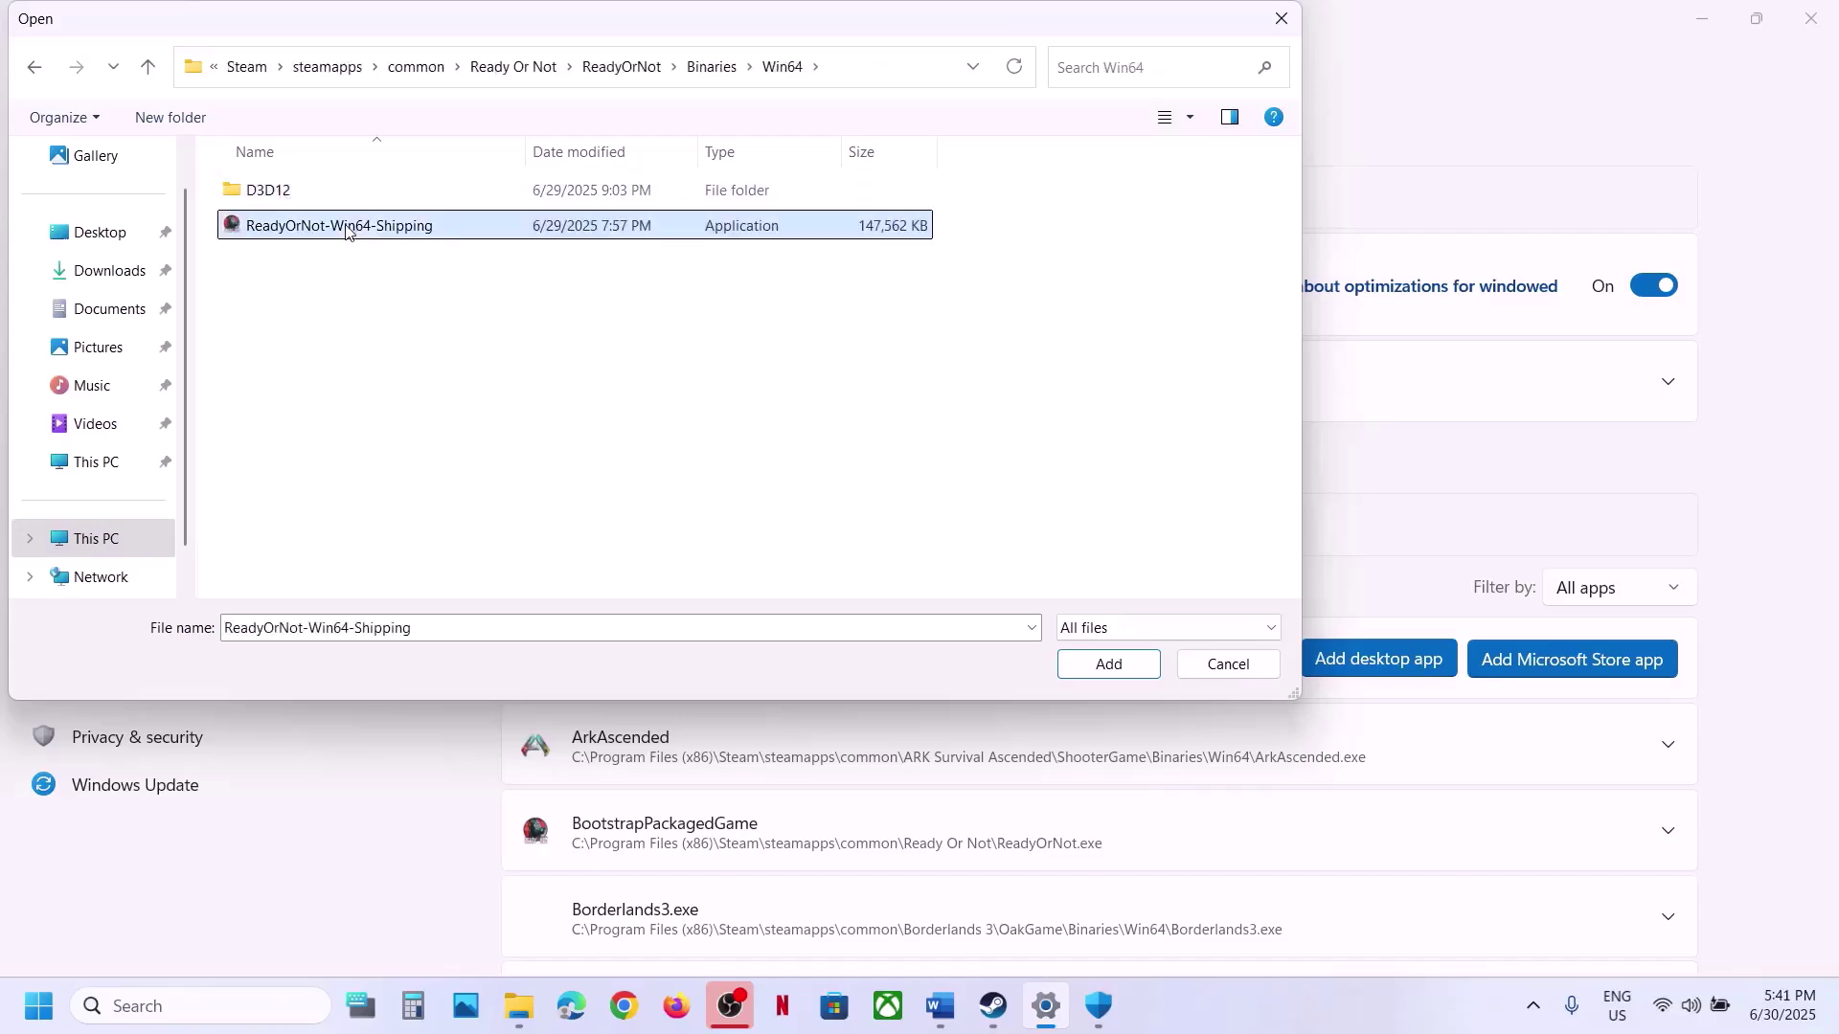
click(1061, 667)
- Expand the Ready Or Not entry in the custom app list and choose its GPU preference
scroll(1050, 461, down, 20)
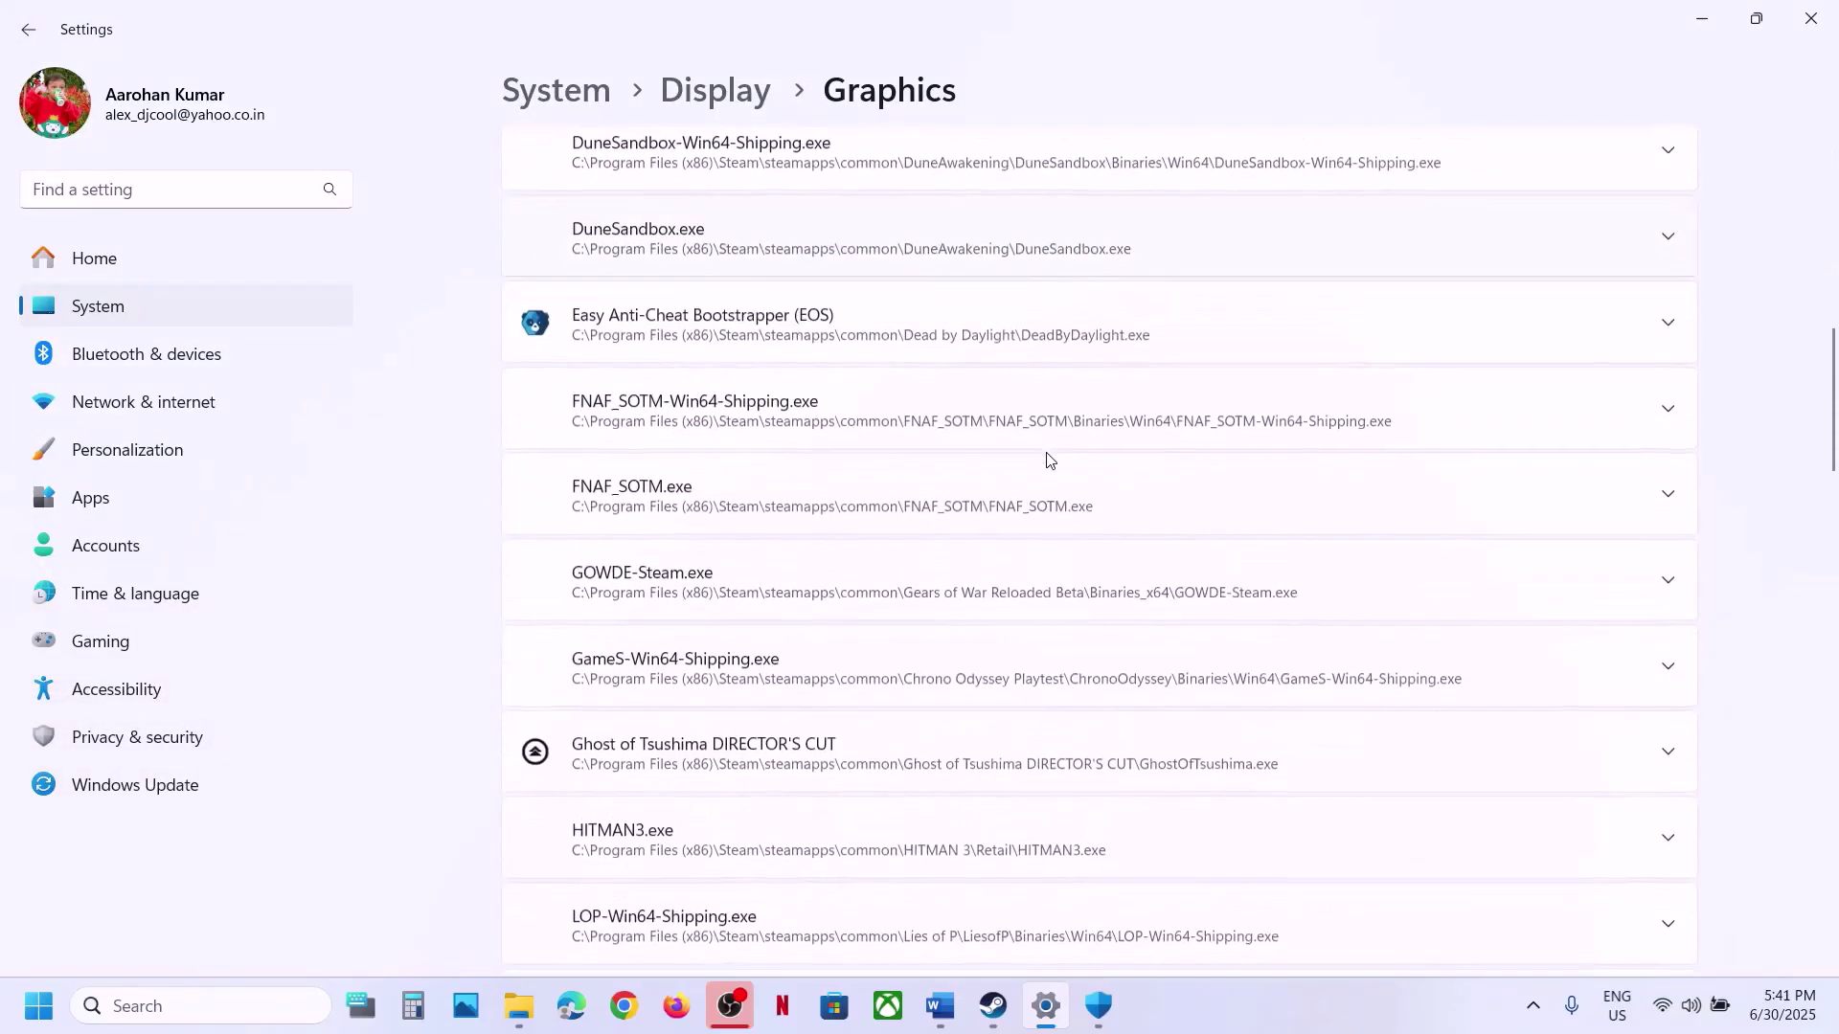
scroll(1049, 460, down, 10)
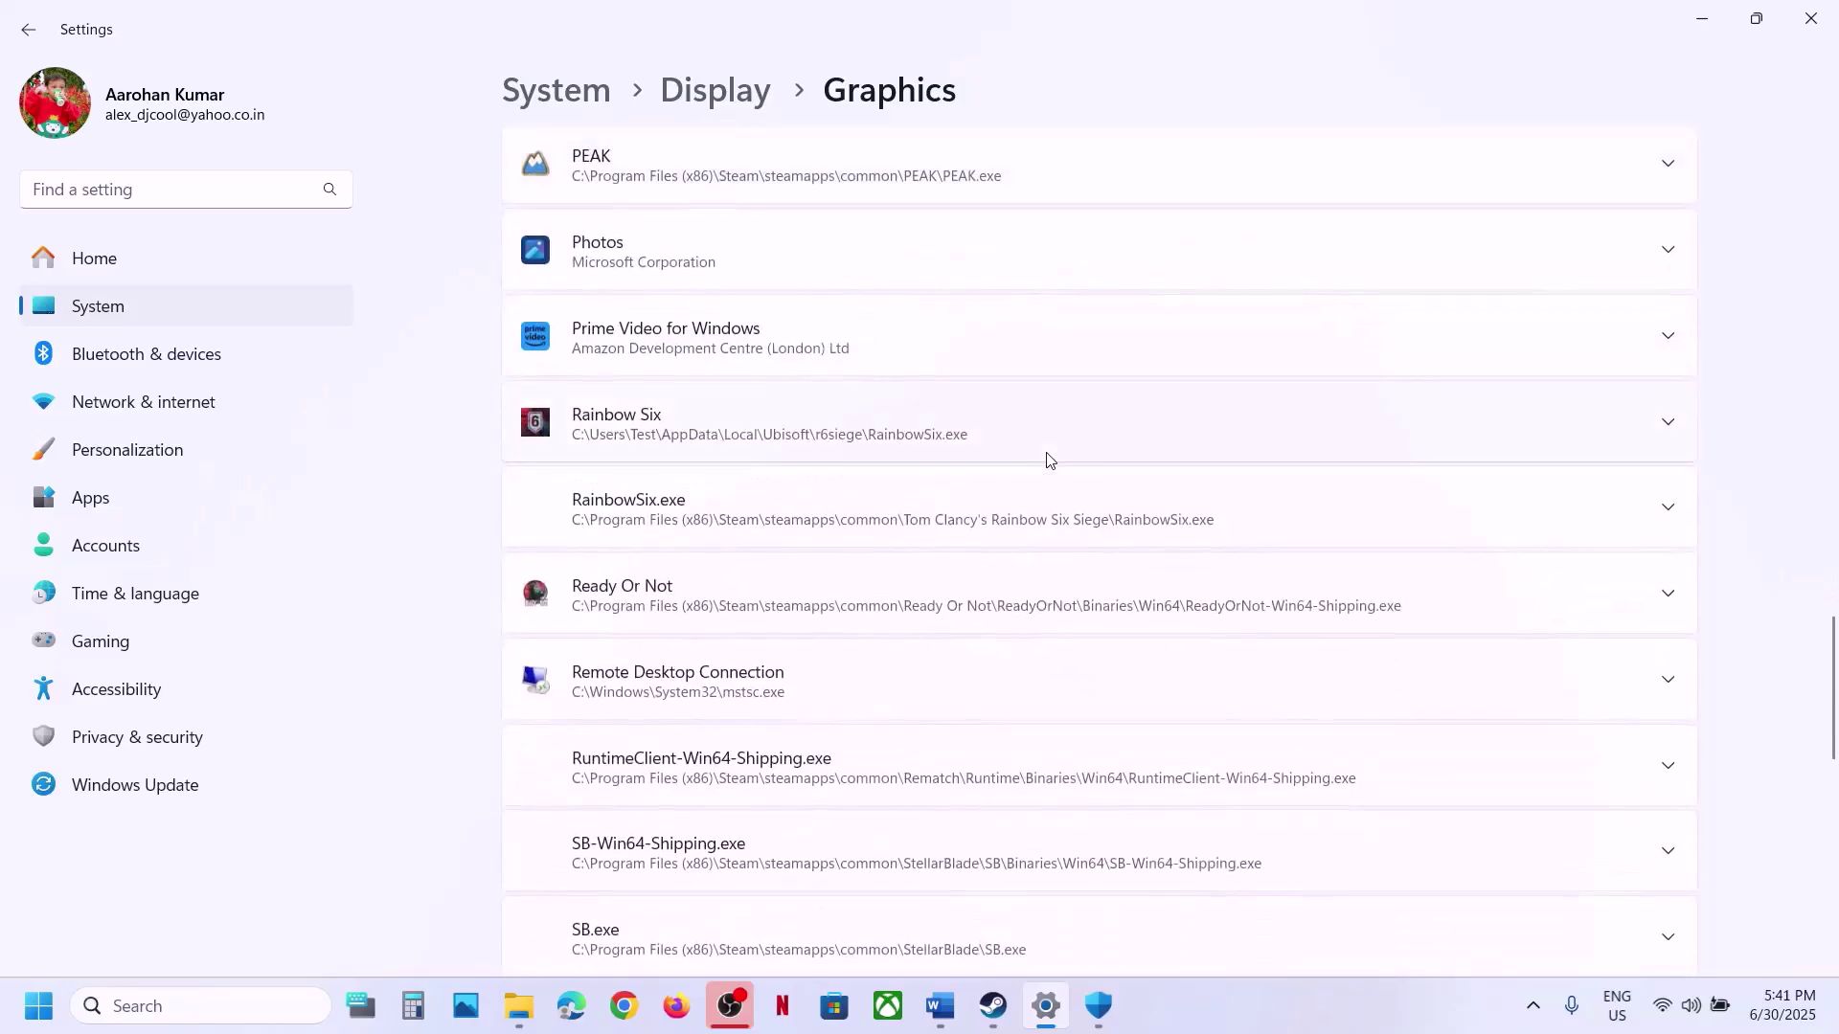
click(822, 353)
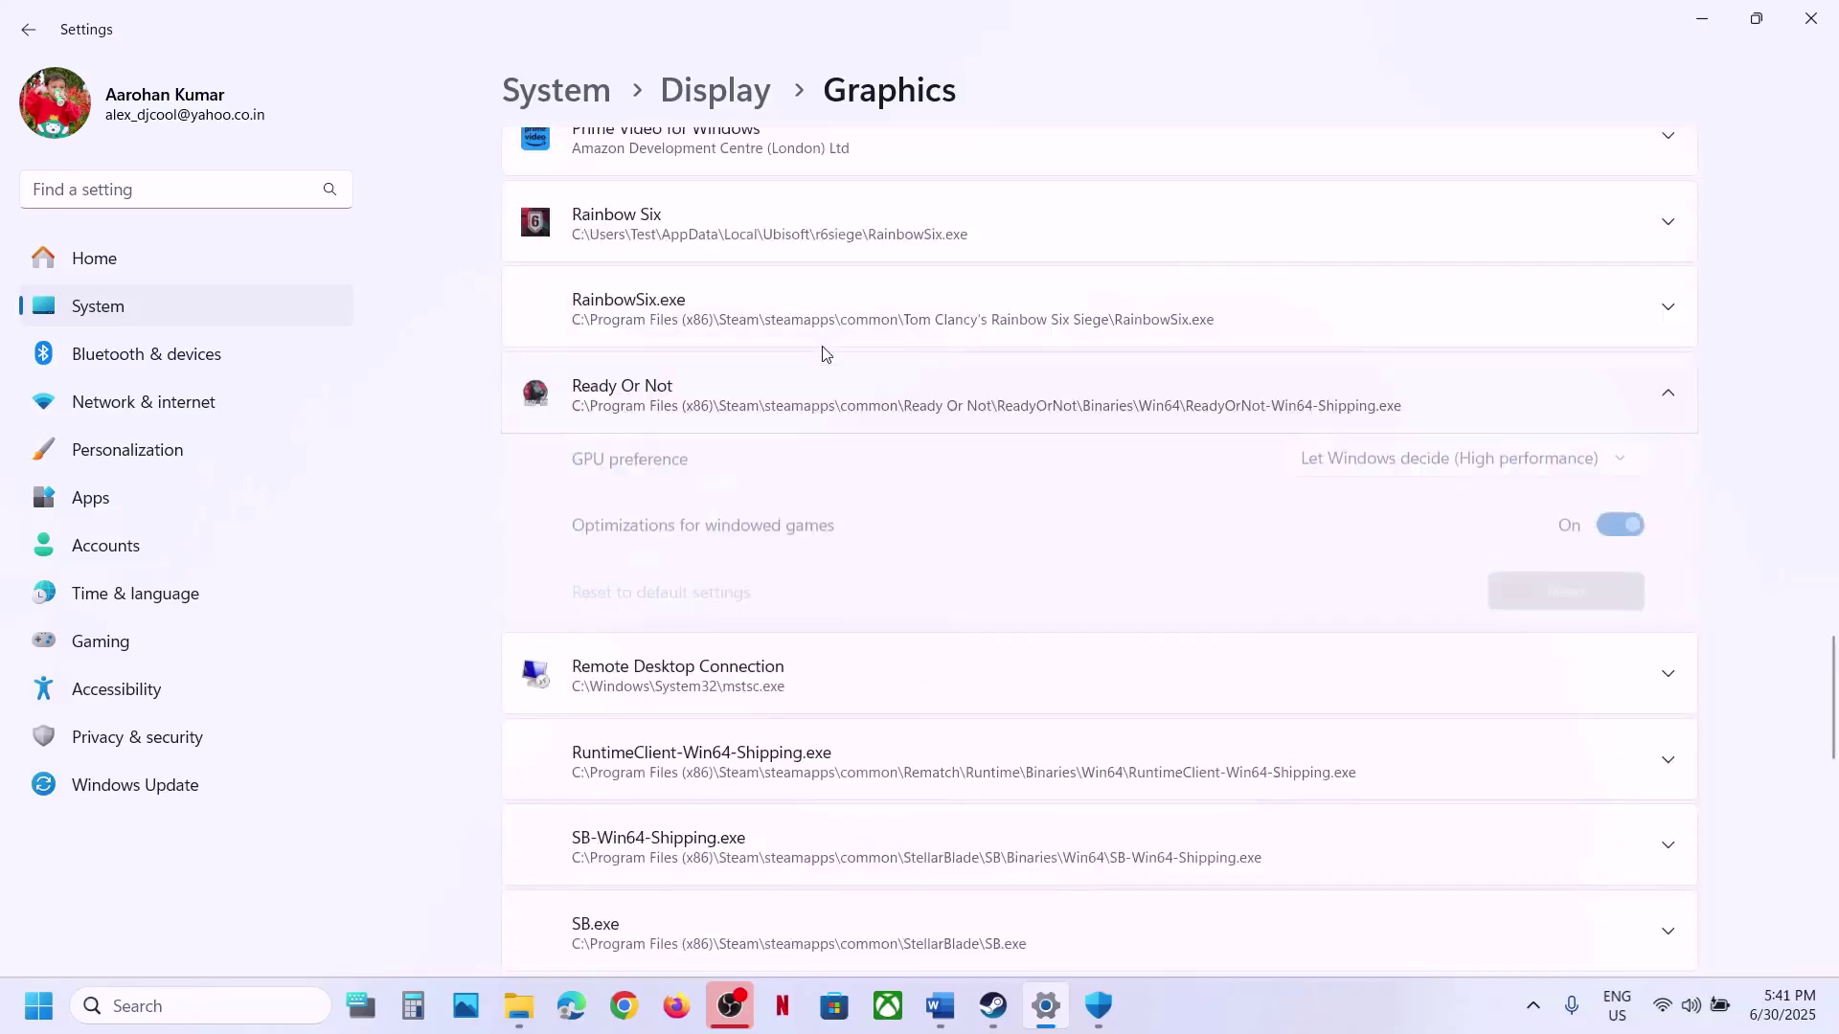
click(1552, 465)
click(1499, 552)
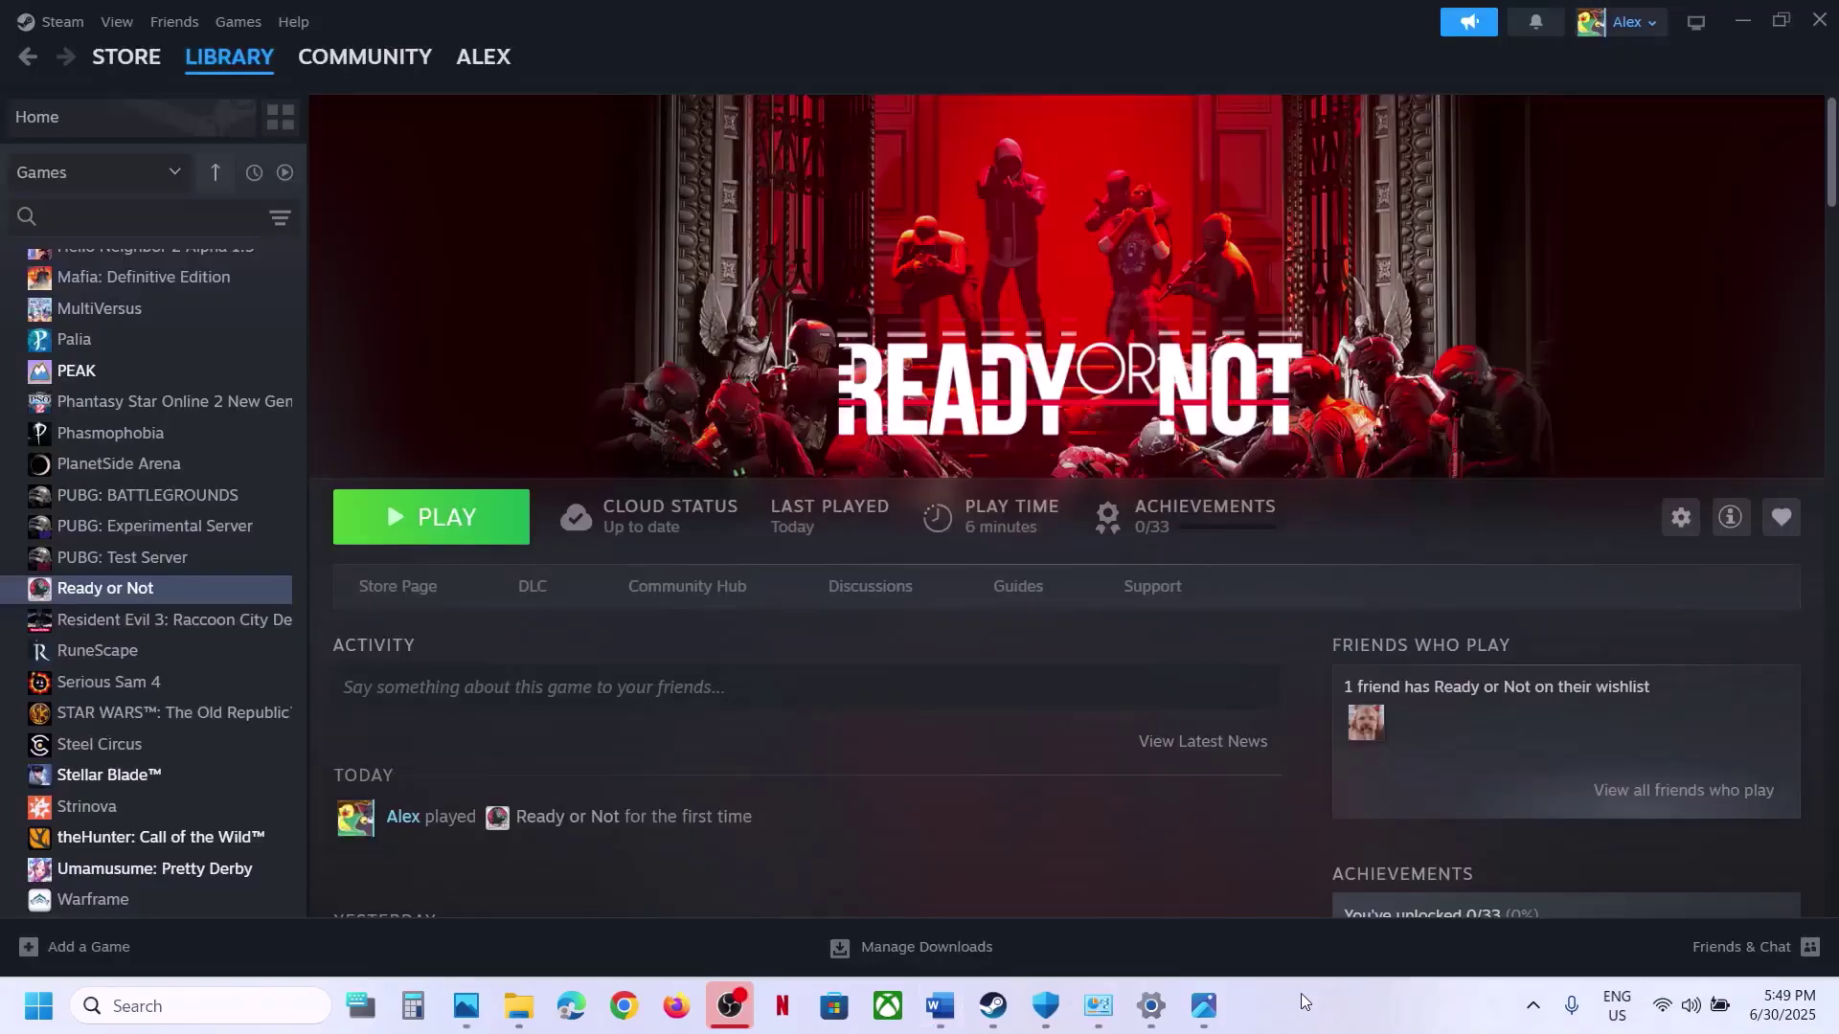
- Switch to the Word document and highlight "roll back graphics driver" in Step 11
click(939, 1006)
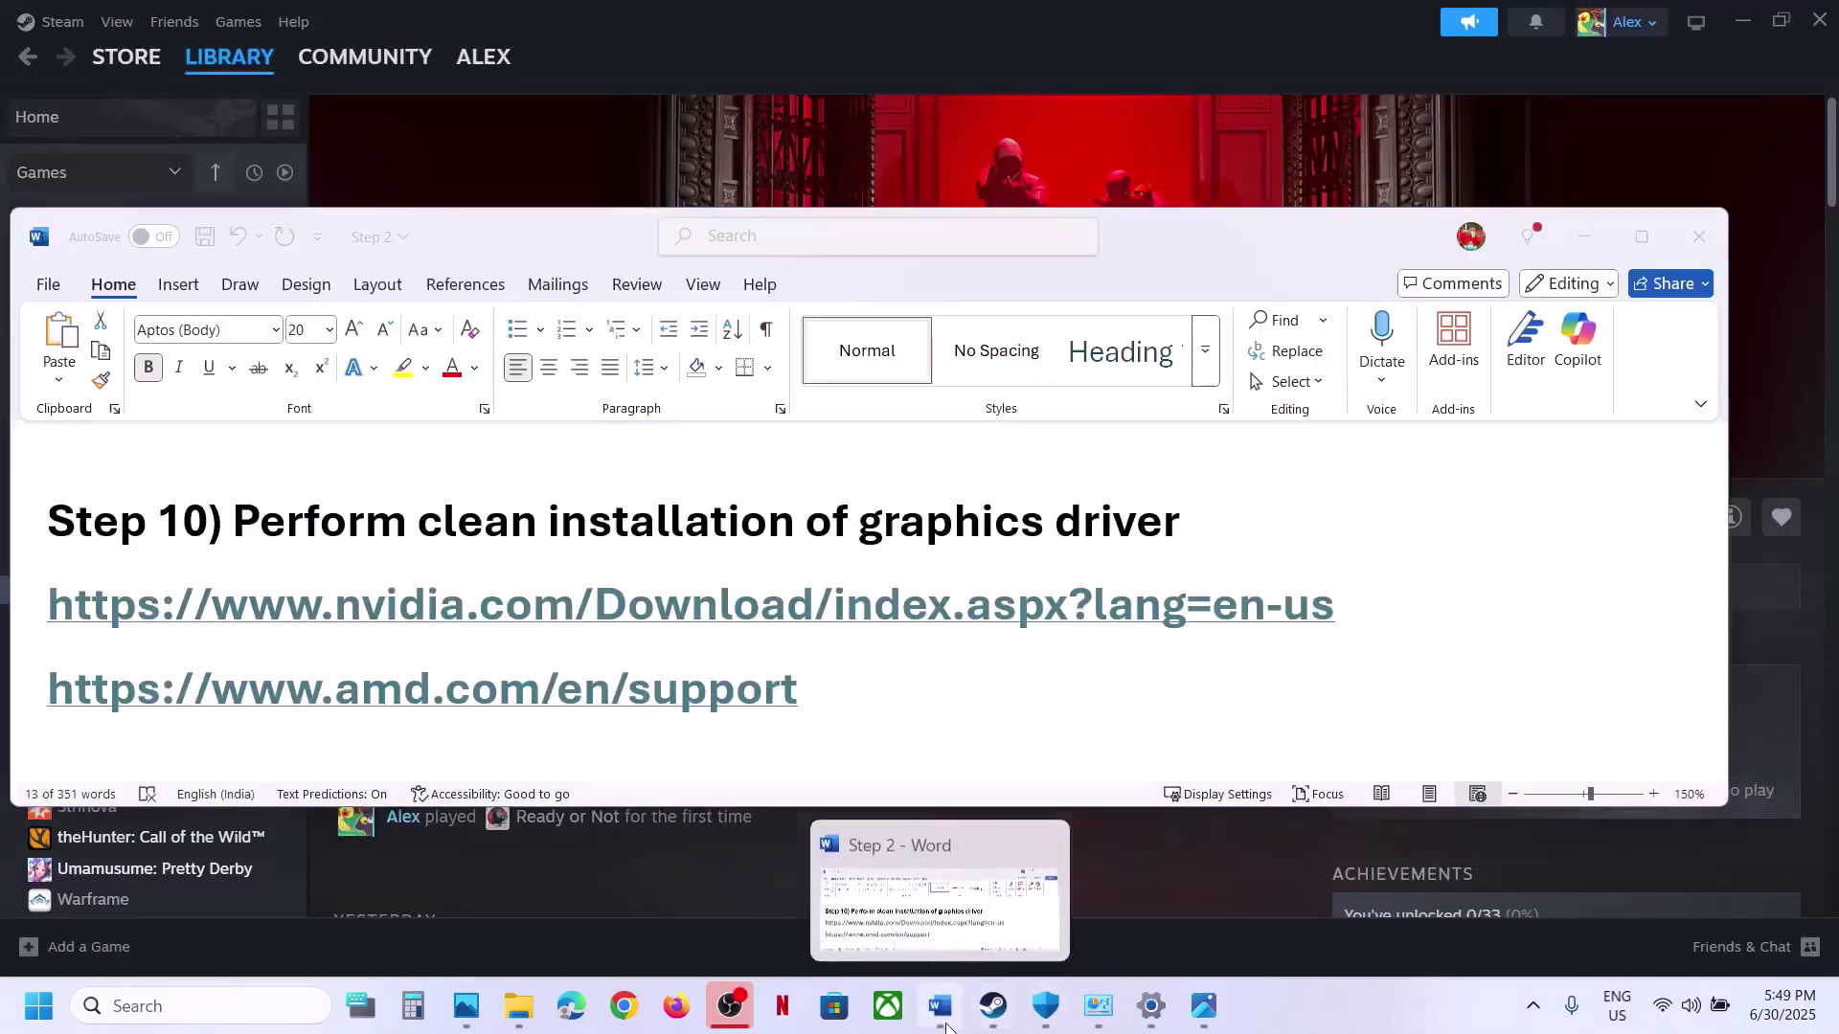
scroll(850, 680, down, 5)
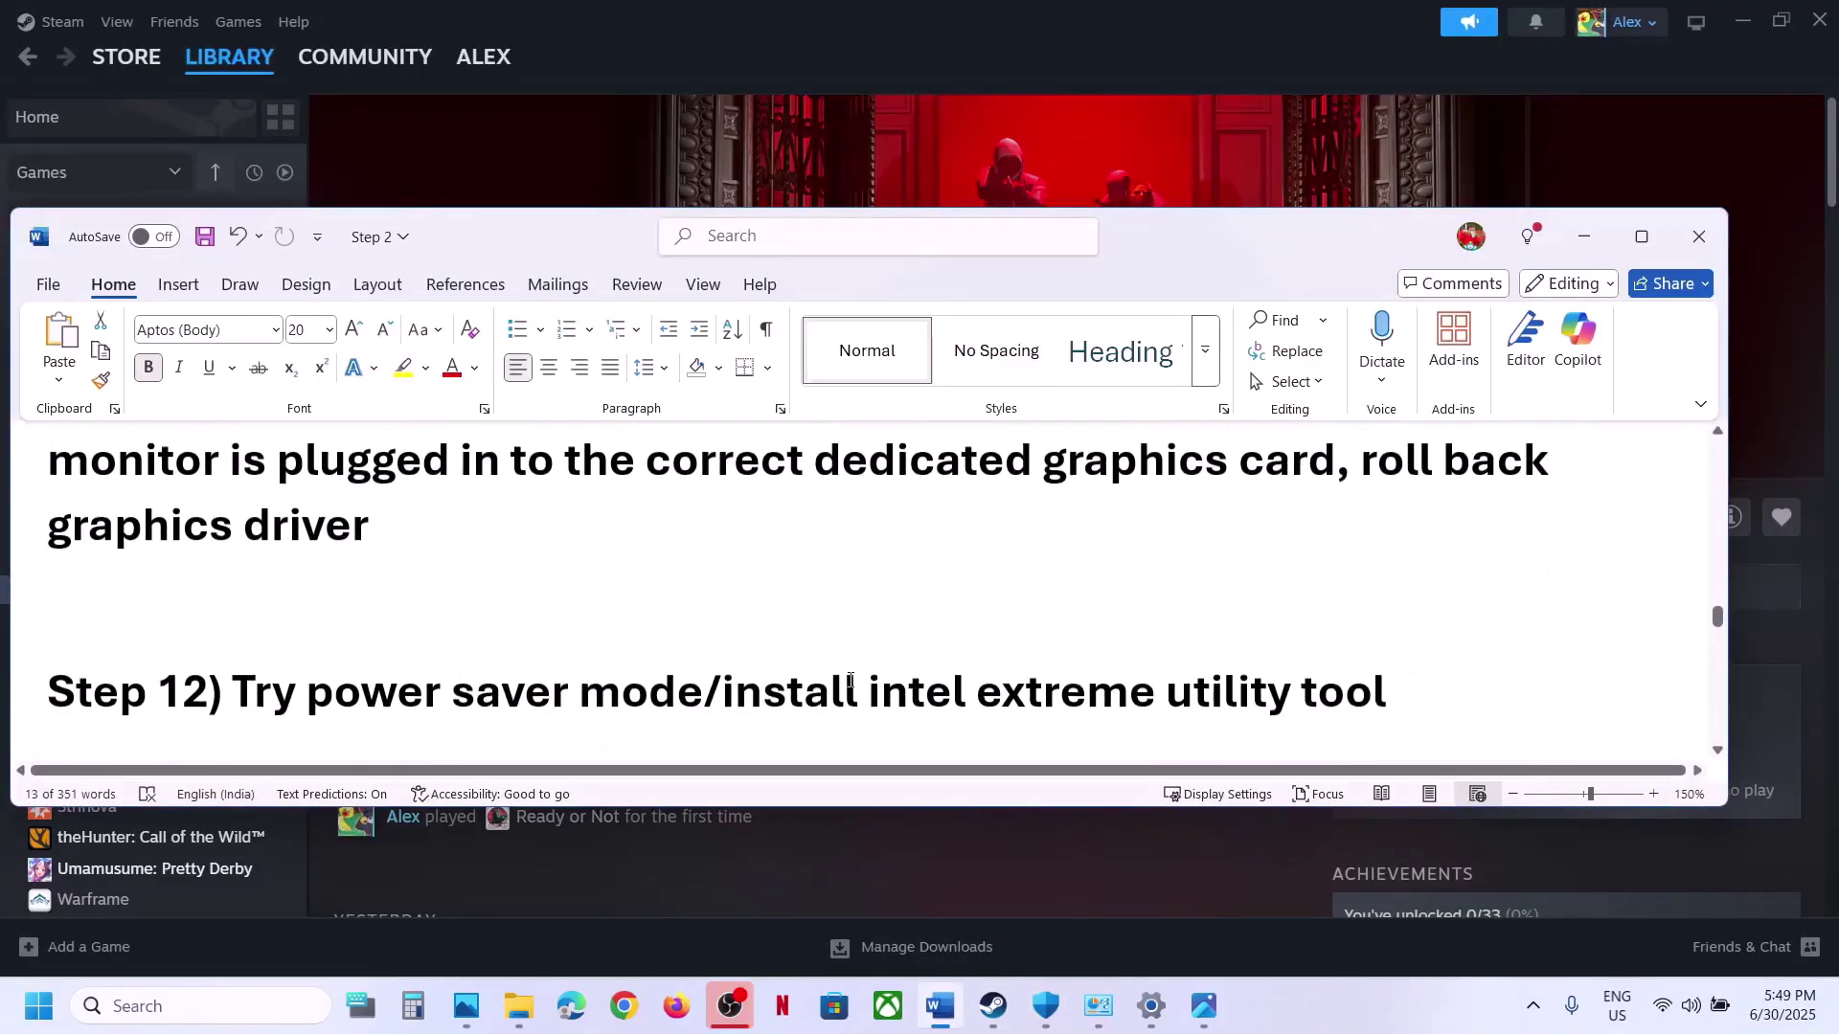
scroll(849, 678, up, 2)
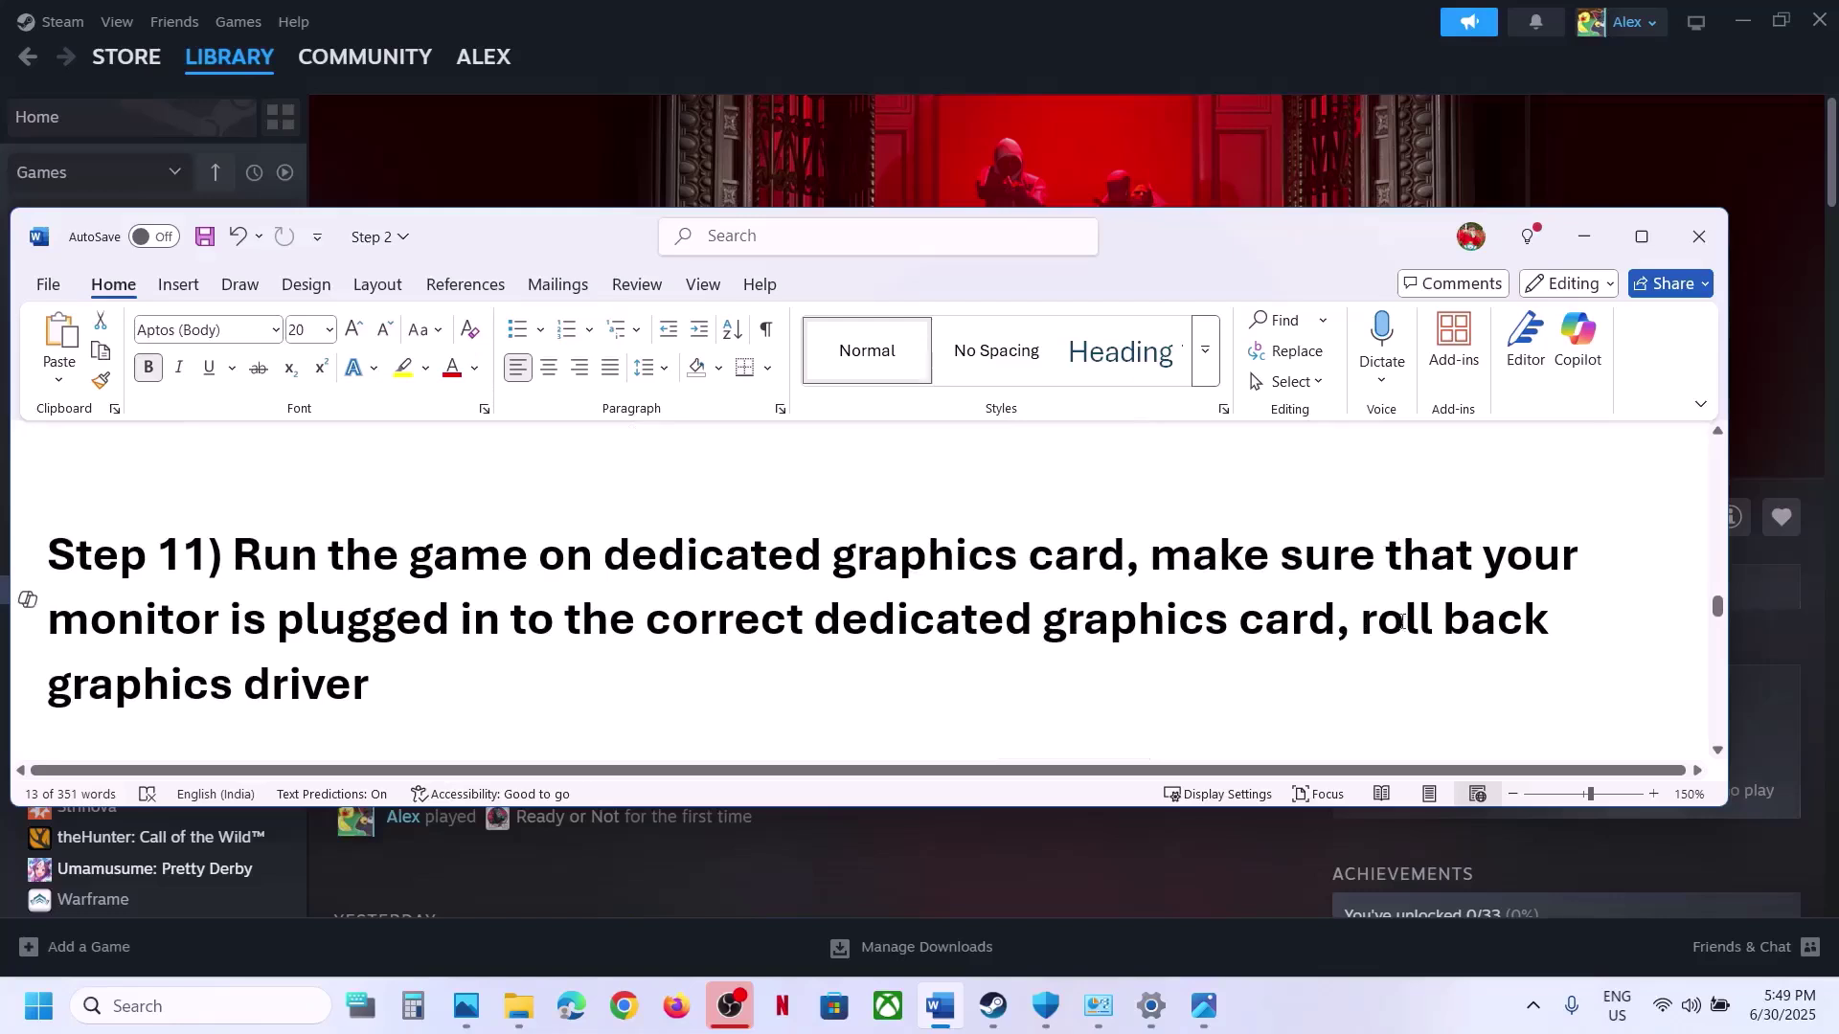
drag(1401, 621, 1427, 654)
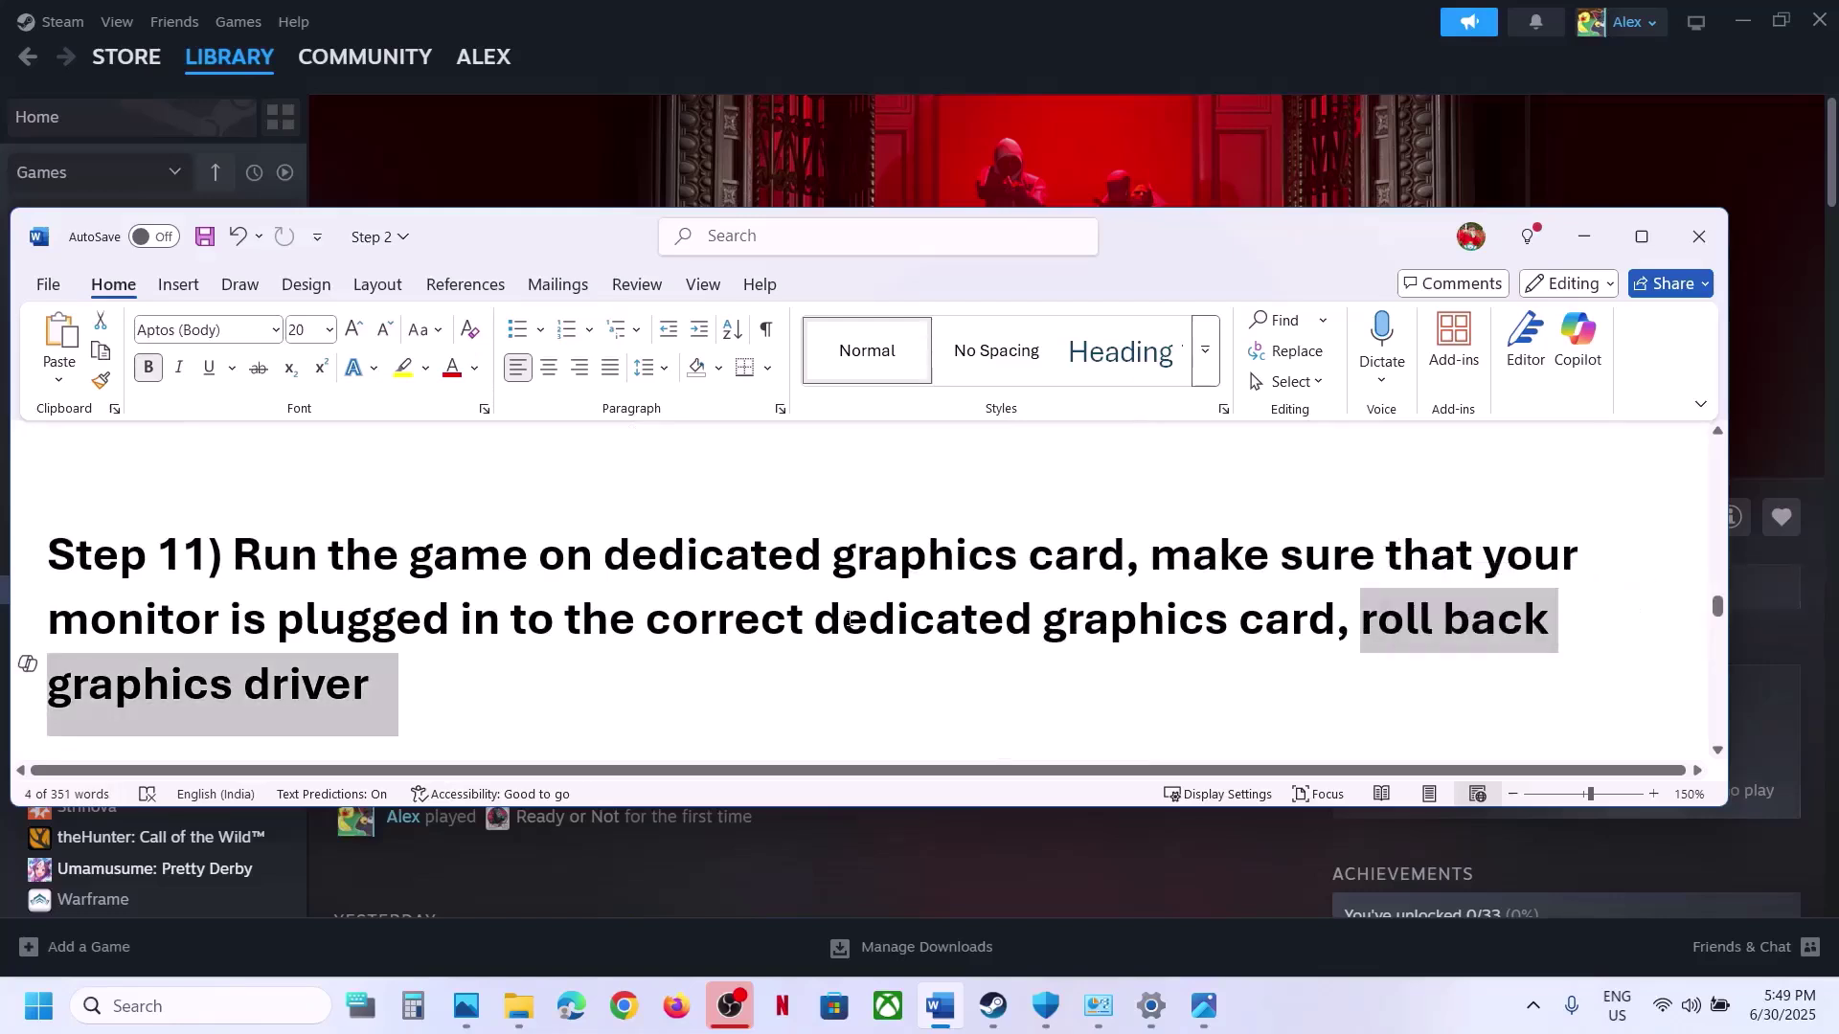
- Copy the NVIDIA download link under Step 10 and open it in Chrome
scroll(850, 616, up, 3)
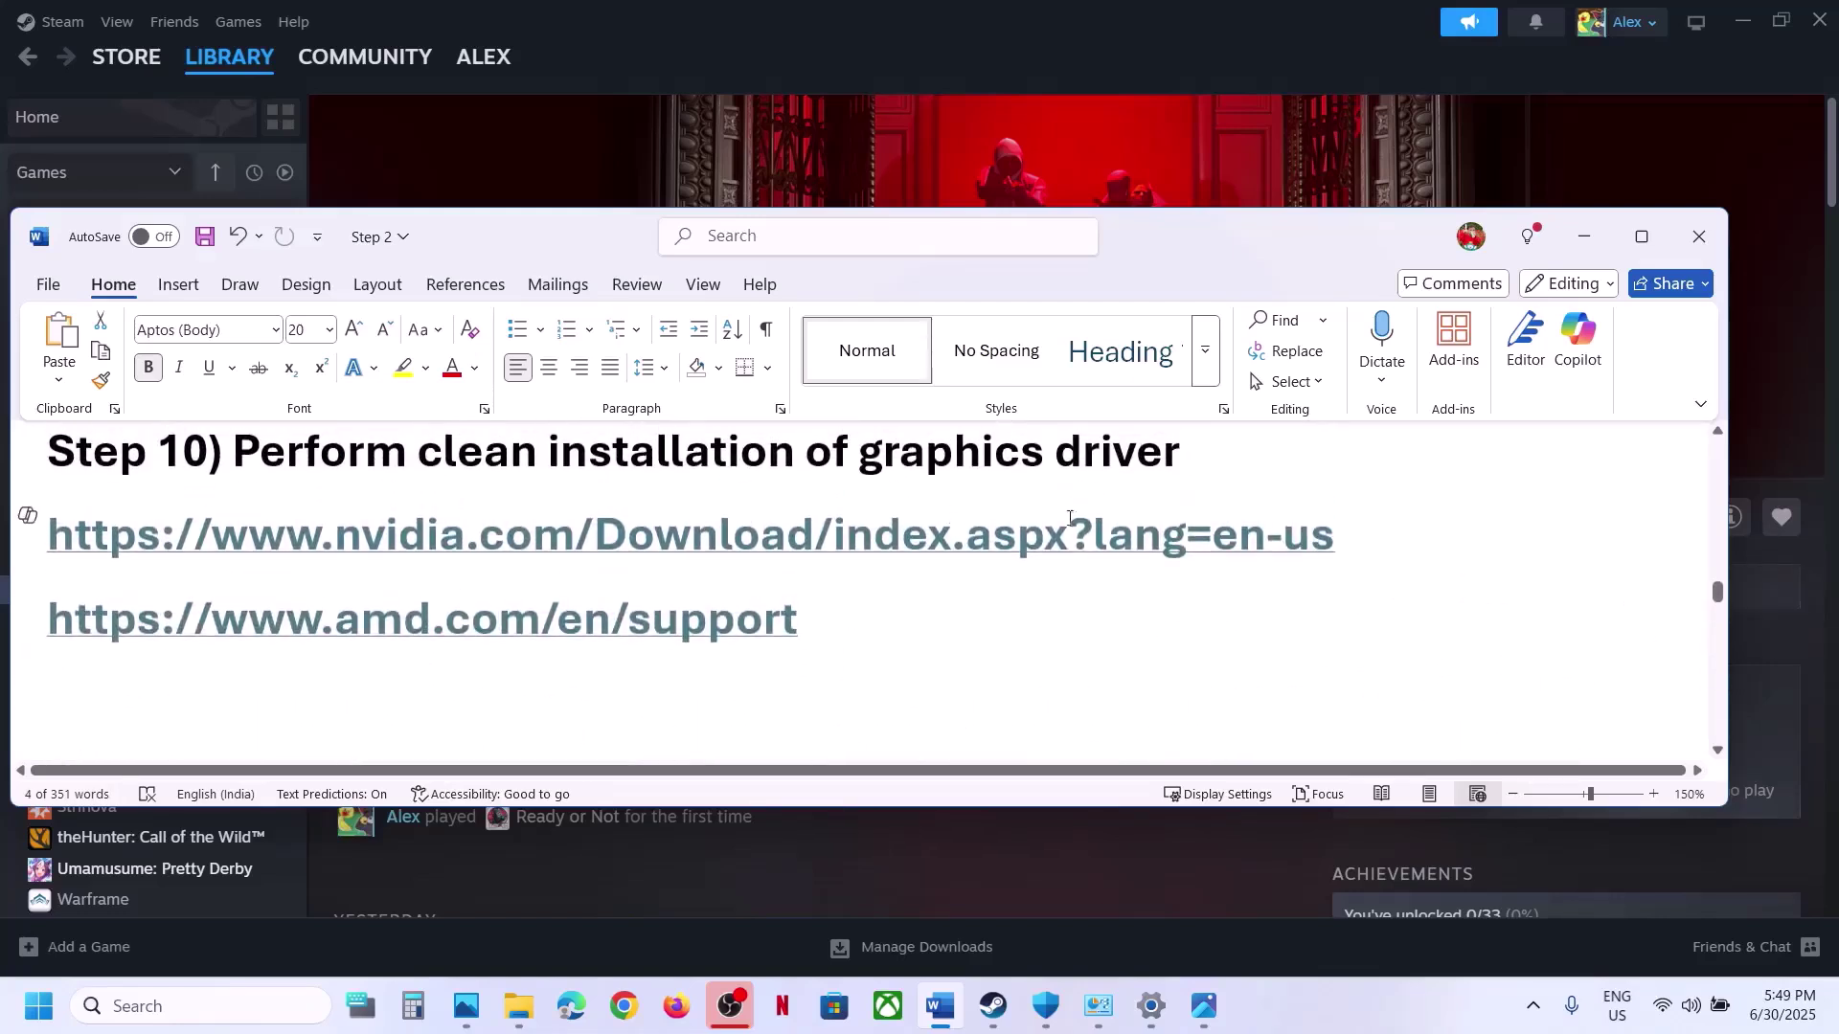
triple_click(1070, 517)
key(ctrl+c)
click(627, 1022)
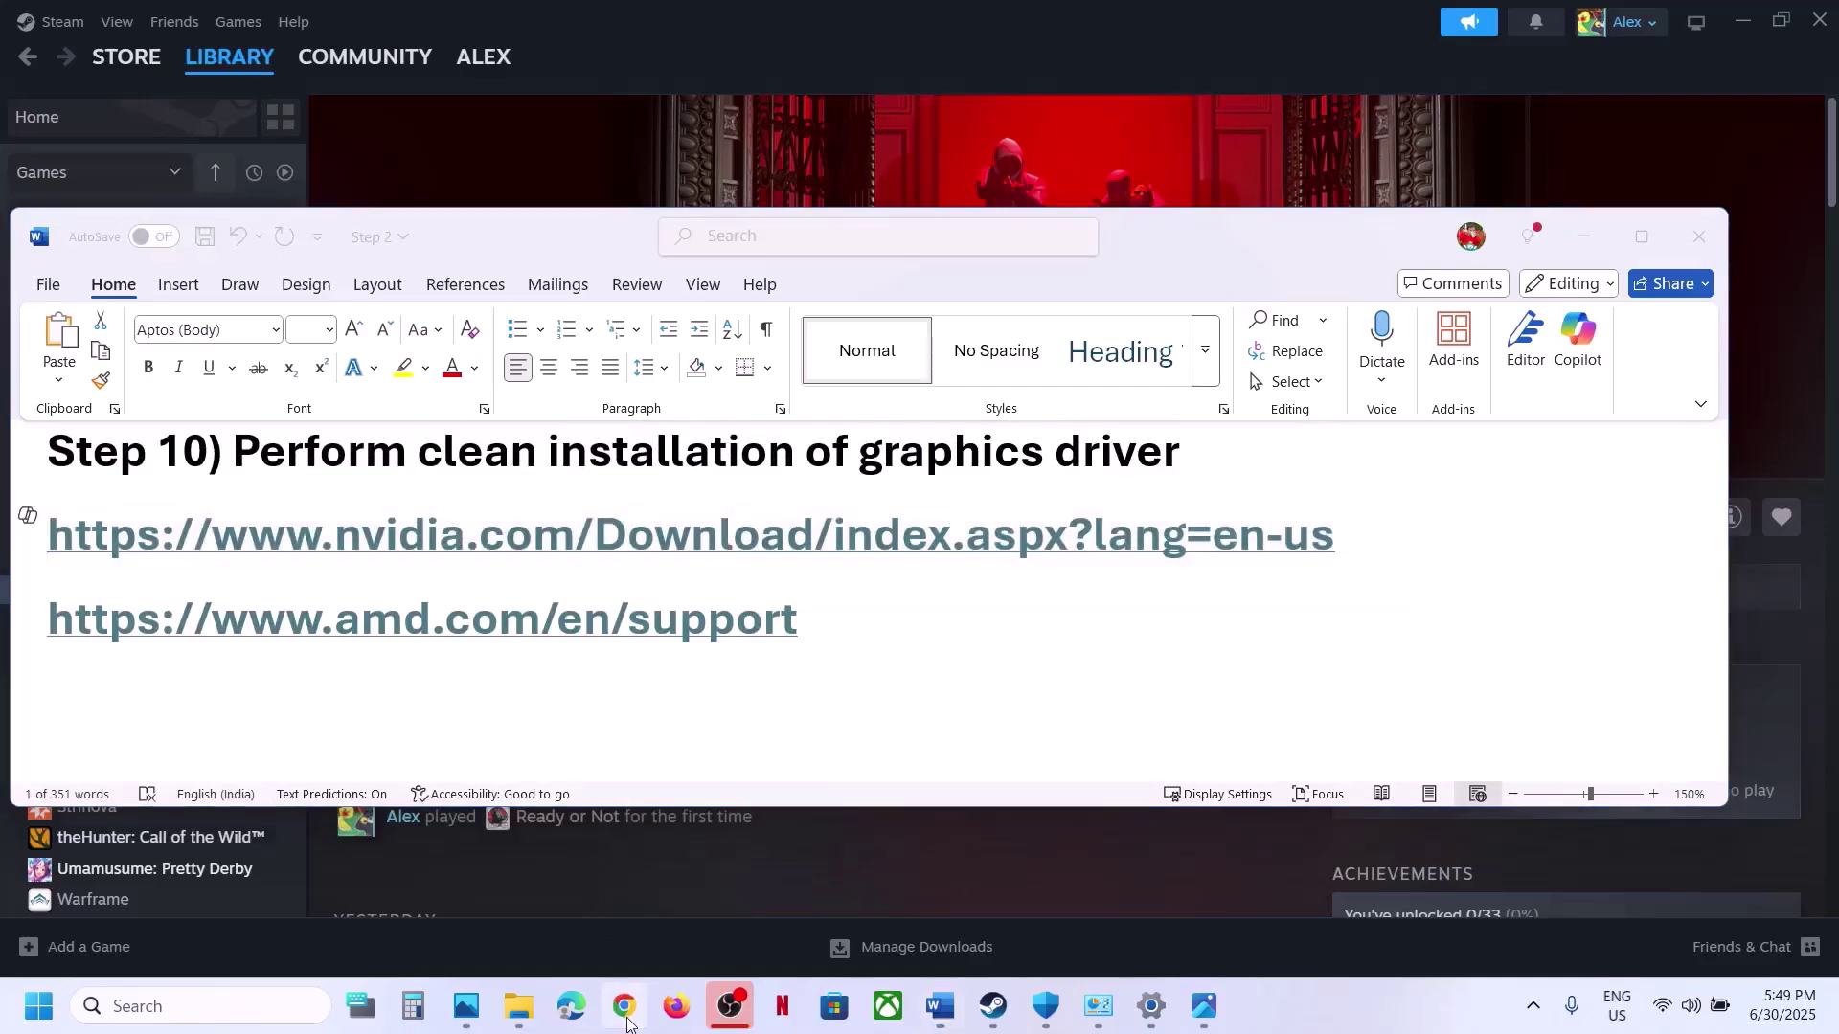
key(ctrl+v)
key(Return)
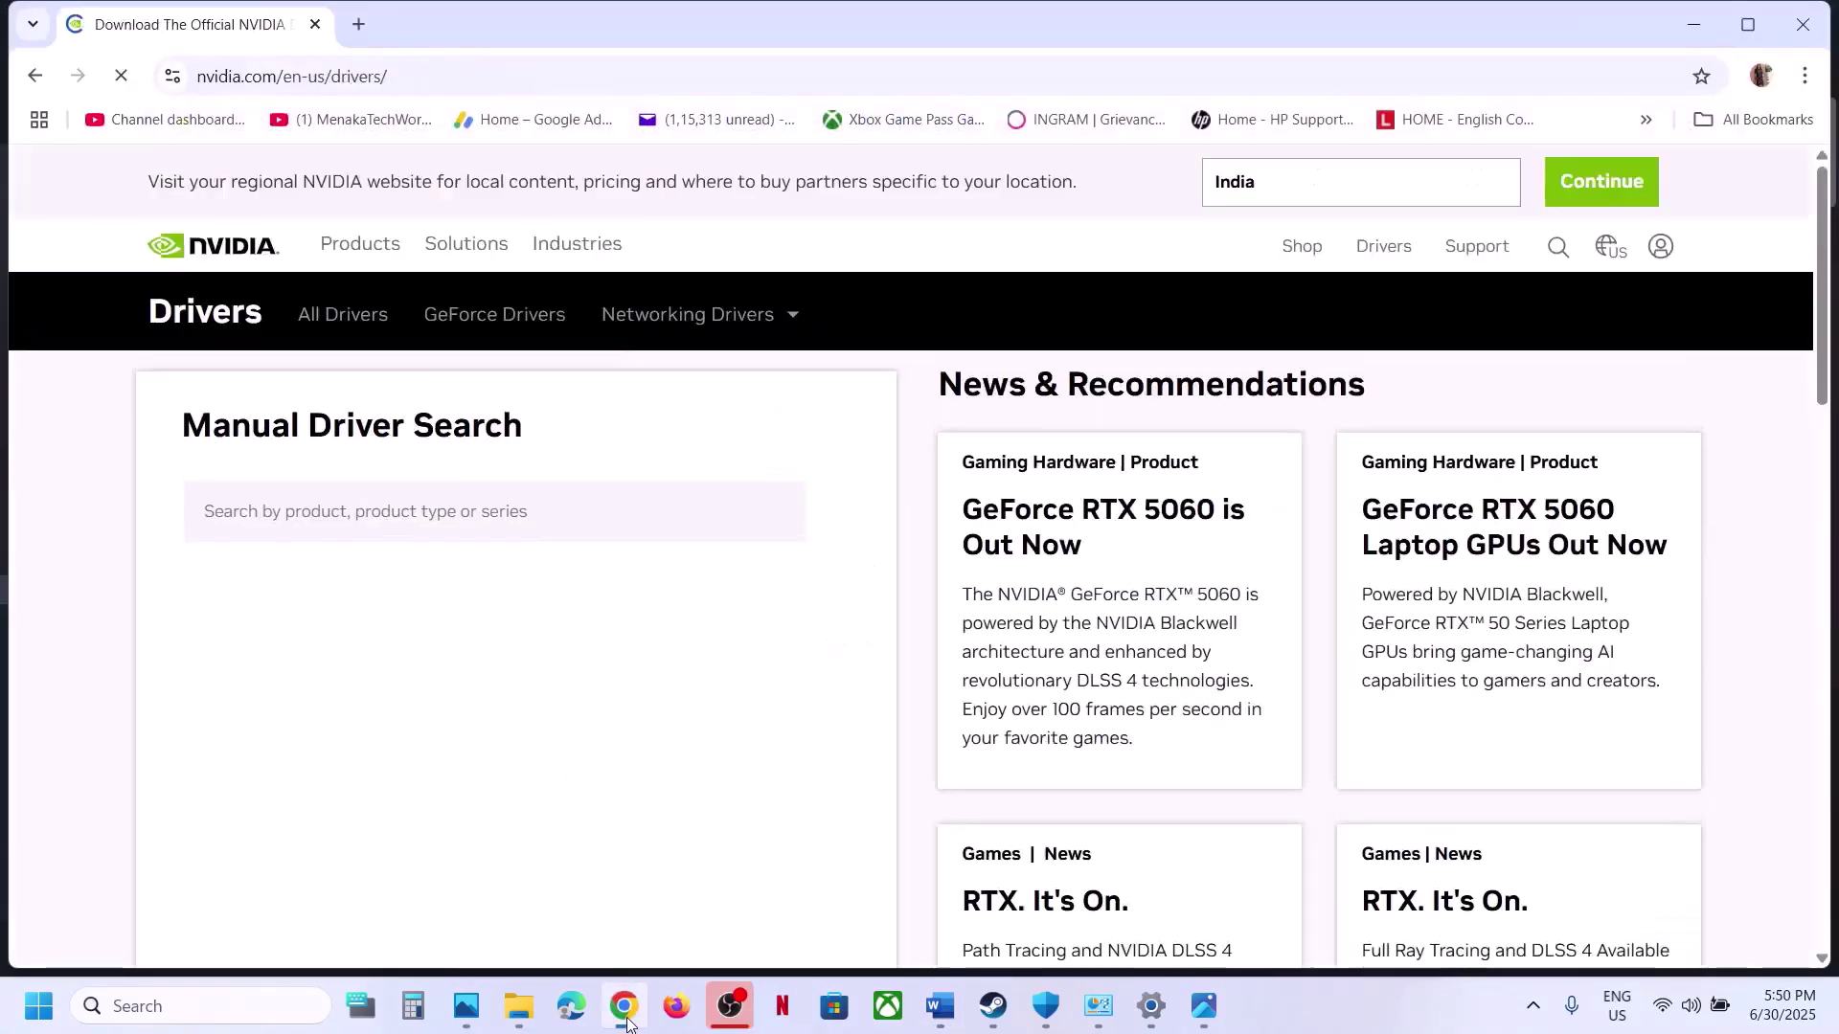
- Search for GeForce RTX 3050 Laptop GPU drivers for Windows 11 in English (US)
scroll(496, 635, down, 5)
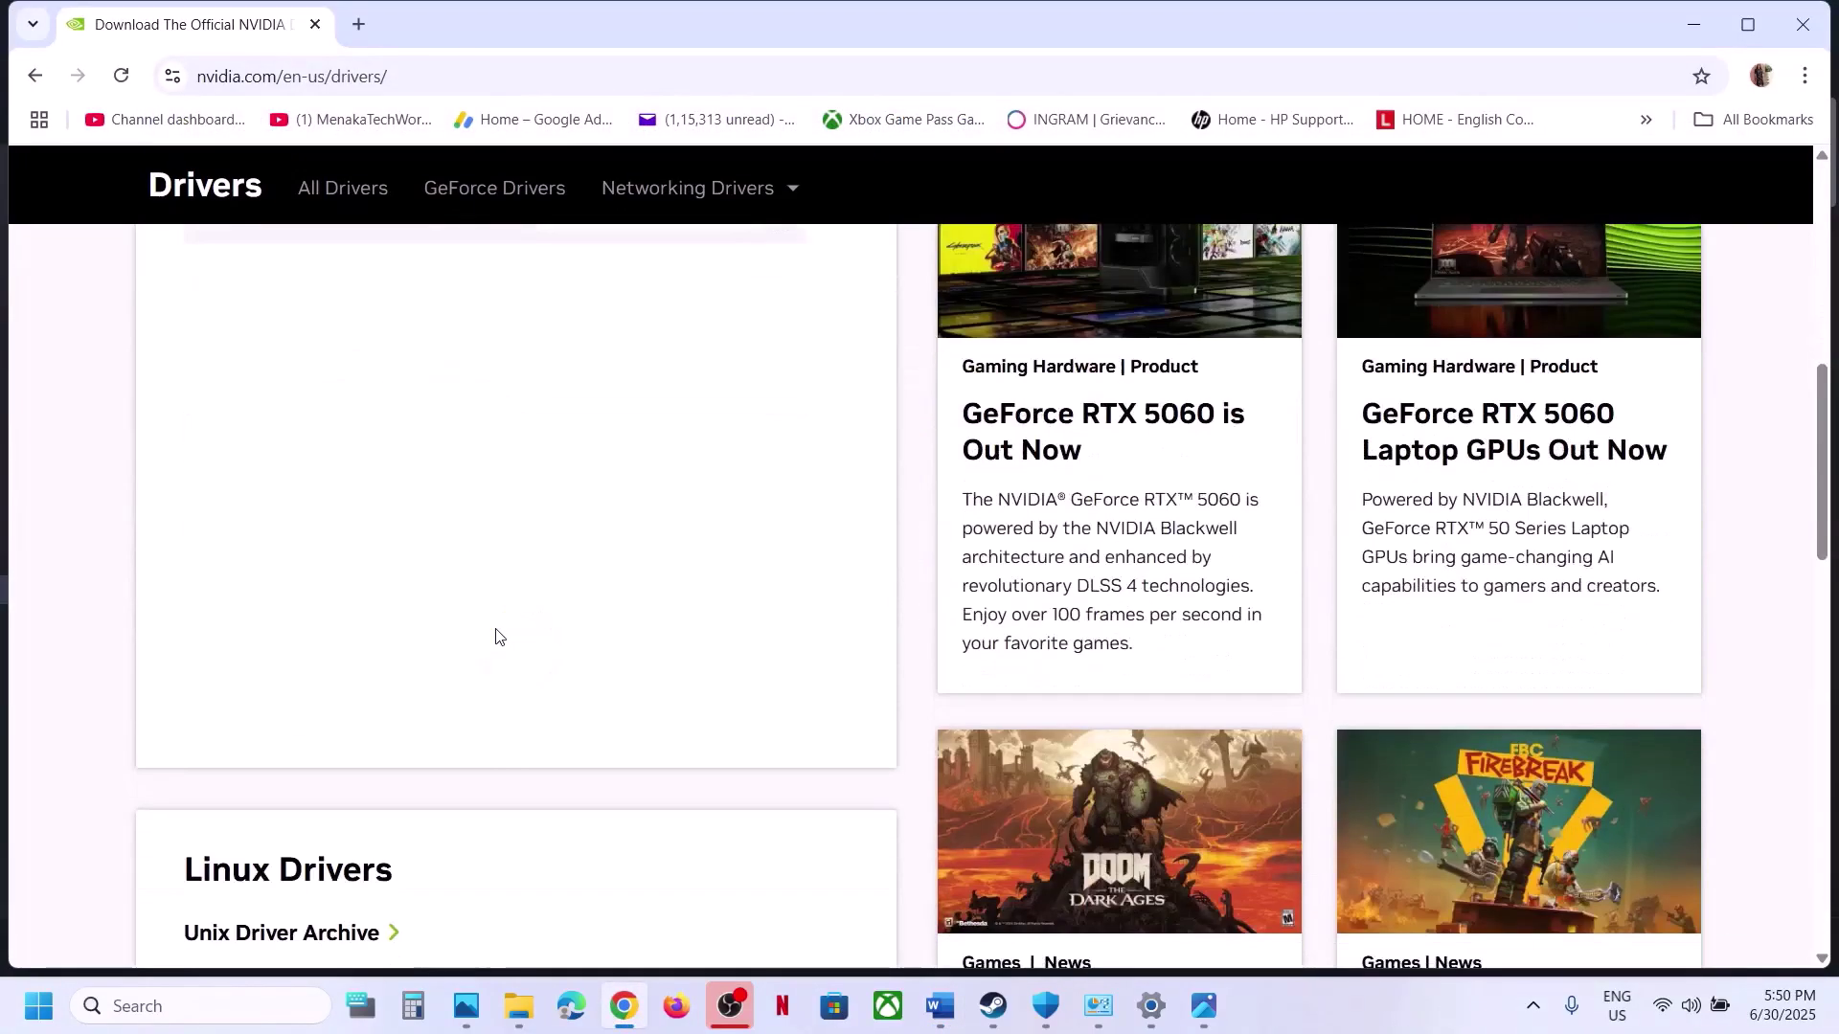
scroll(460, 613, up, 2)
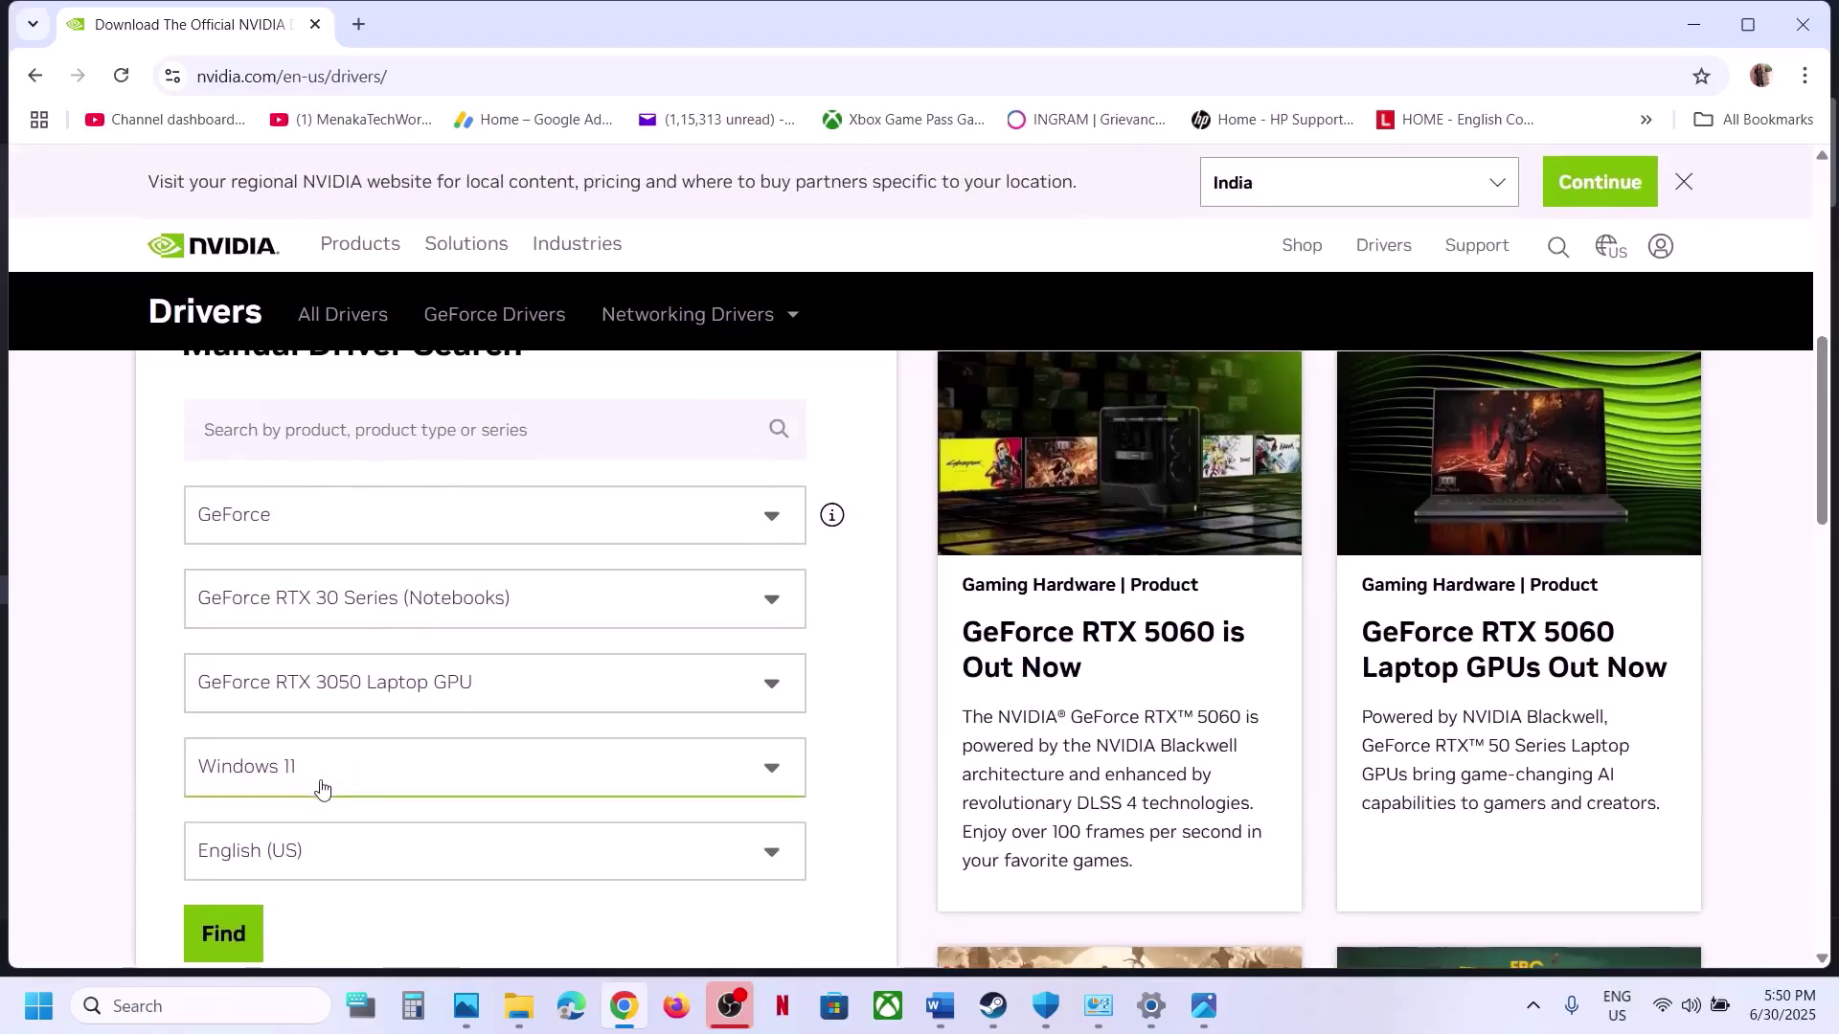
click(223, 933)
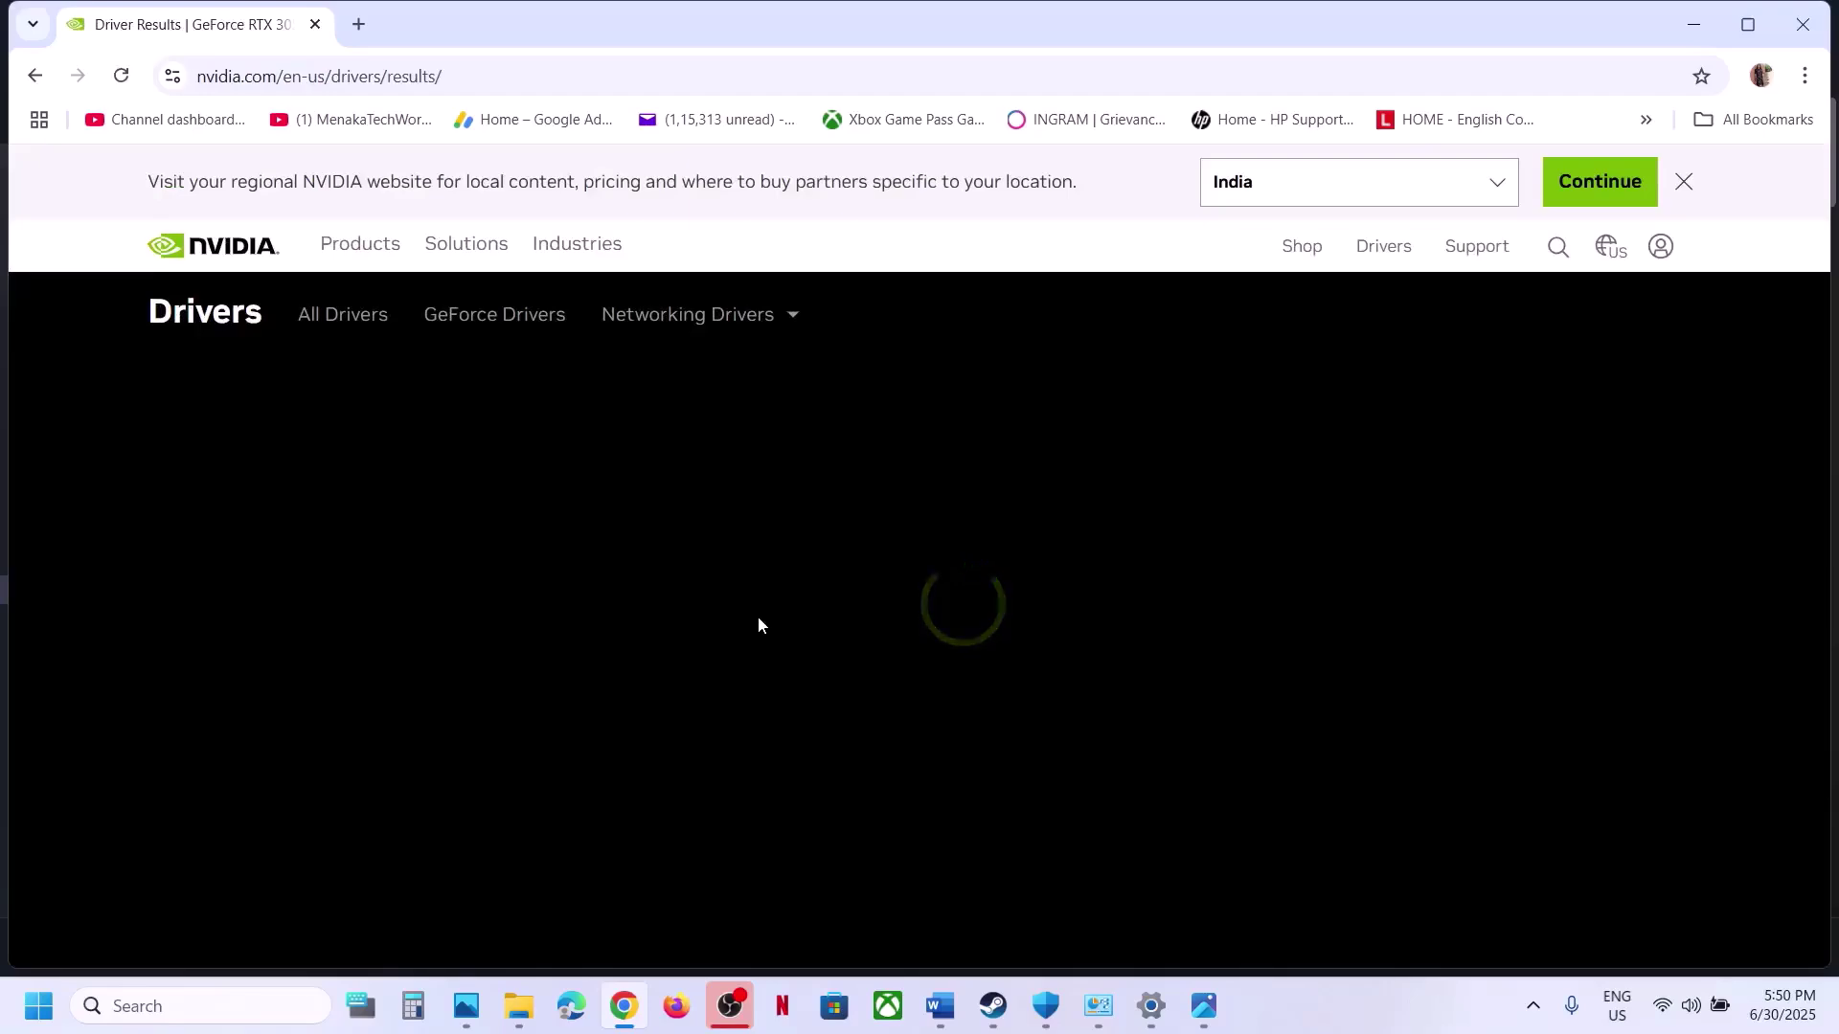
- Expand the list of older driver versions and highlight version 576.28 of the GeForce Game Ready Driver
scroll(759, 624, down, 5)
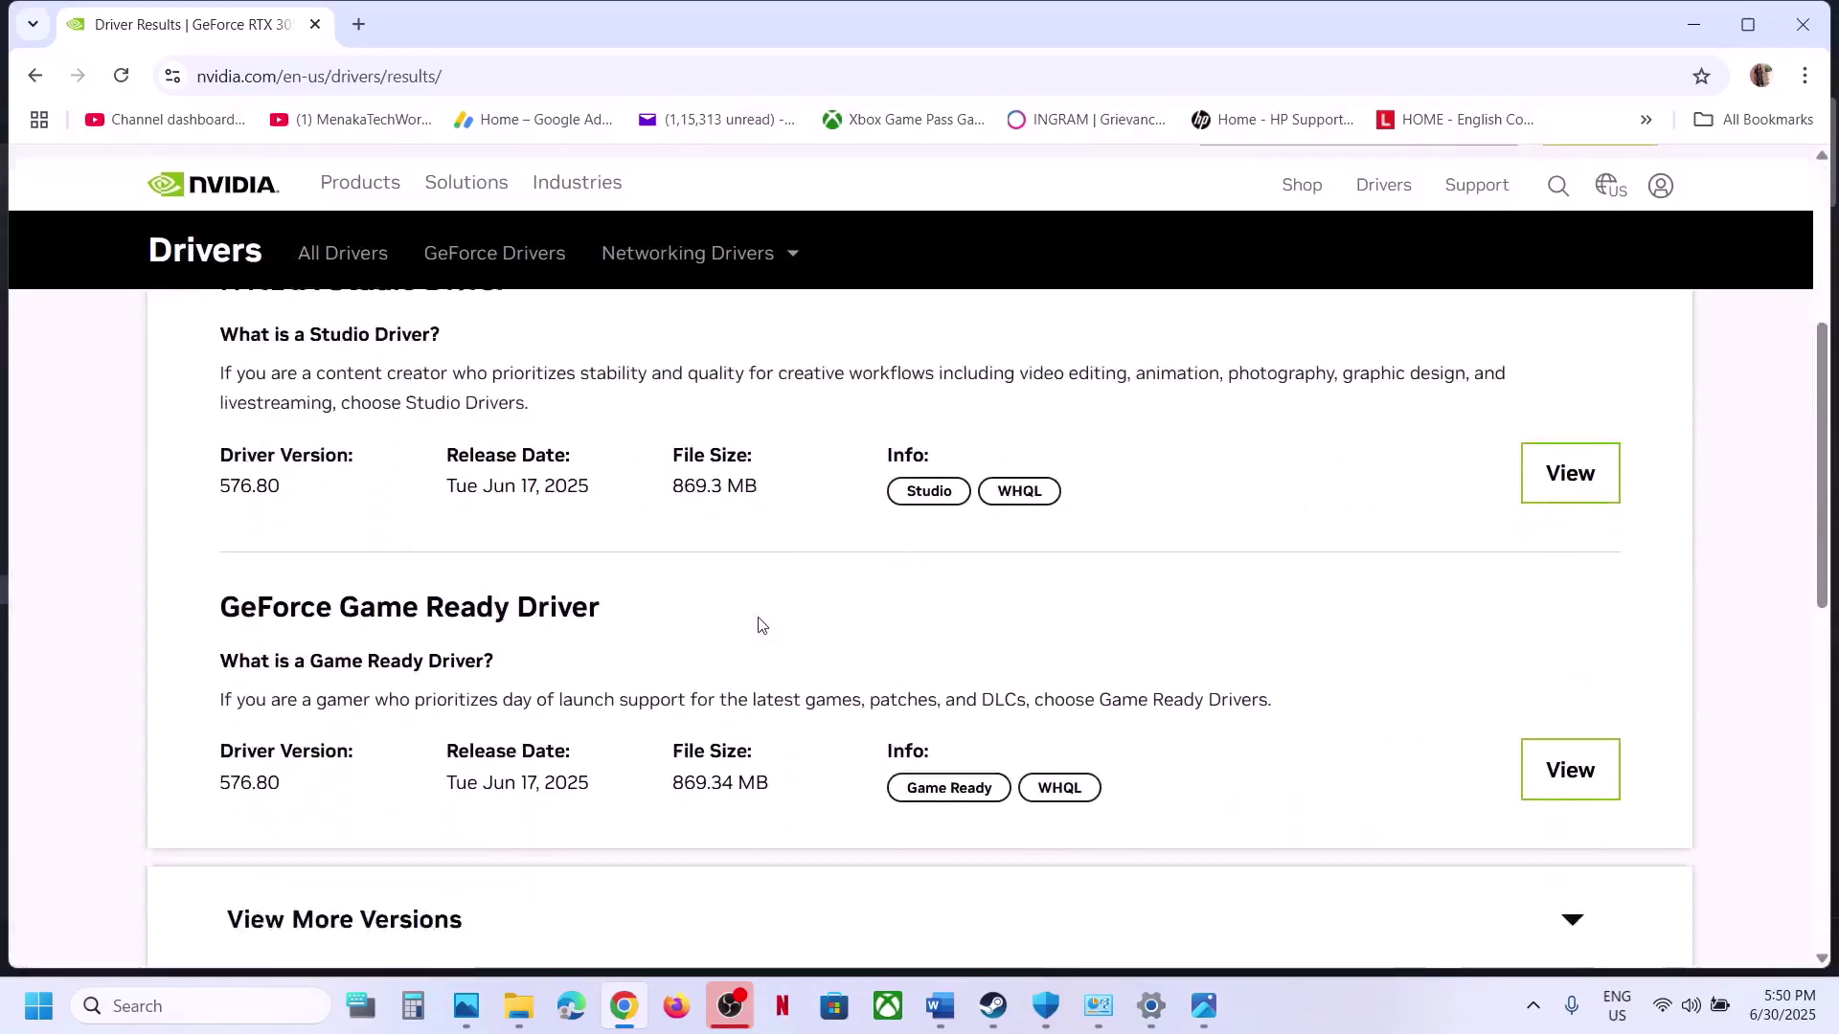
scroll(758, 624, down, 4)
click(432, 547)
scroll(432, 547, down, 3)
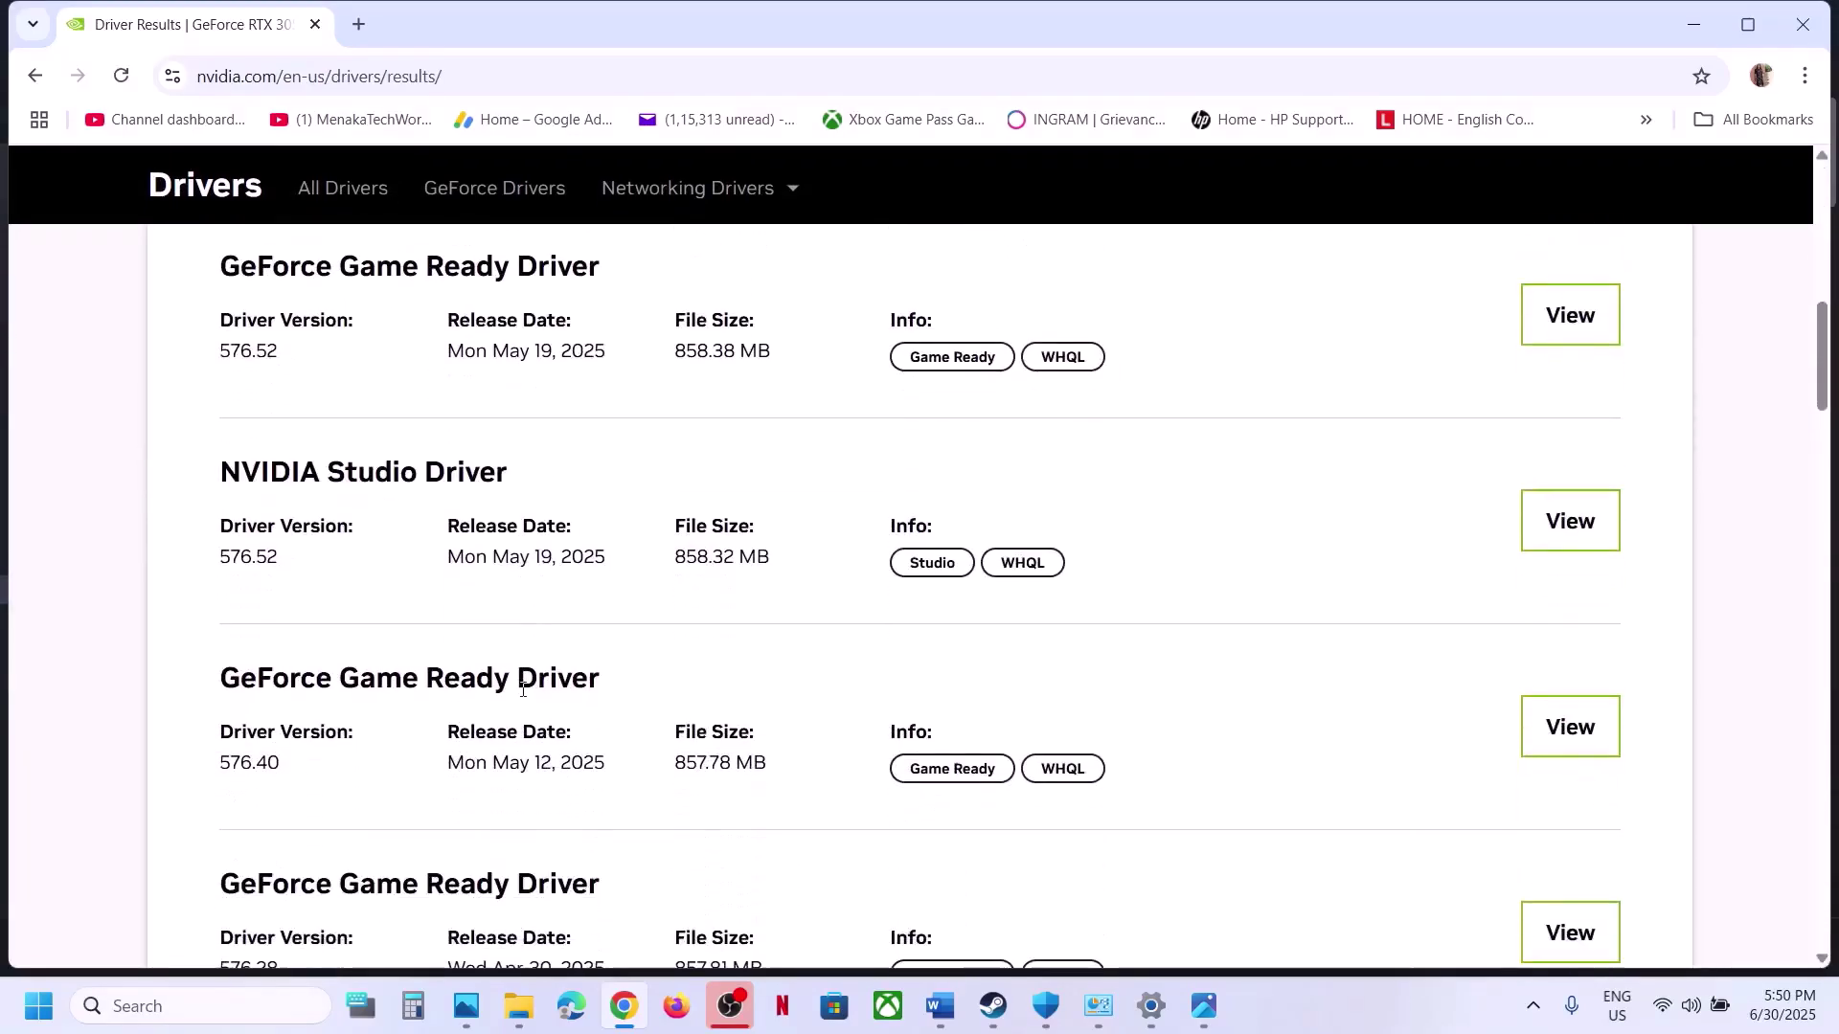
scroll(522, 688, down, 2)
scroll(522, 688, down, 1)
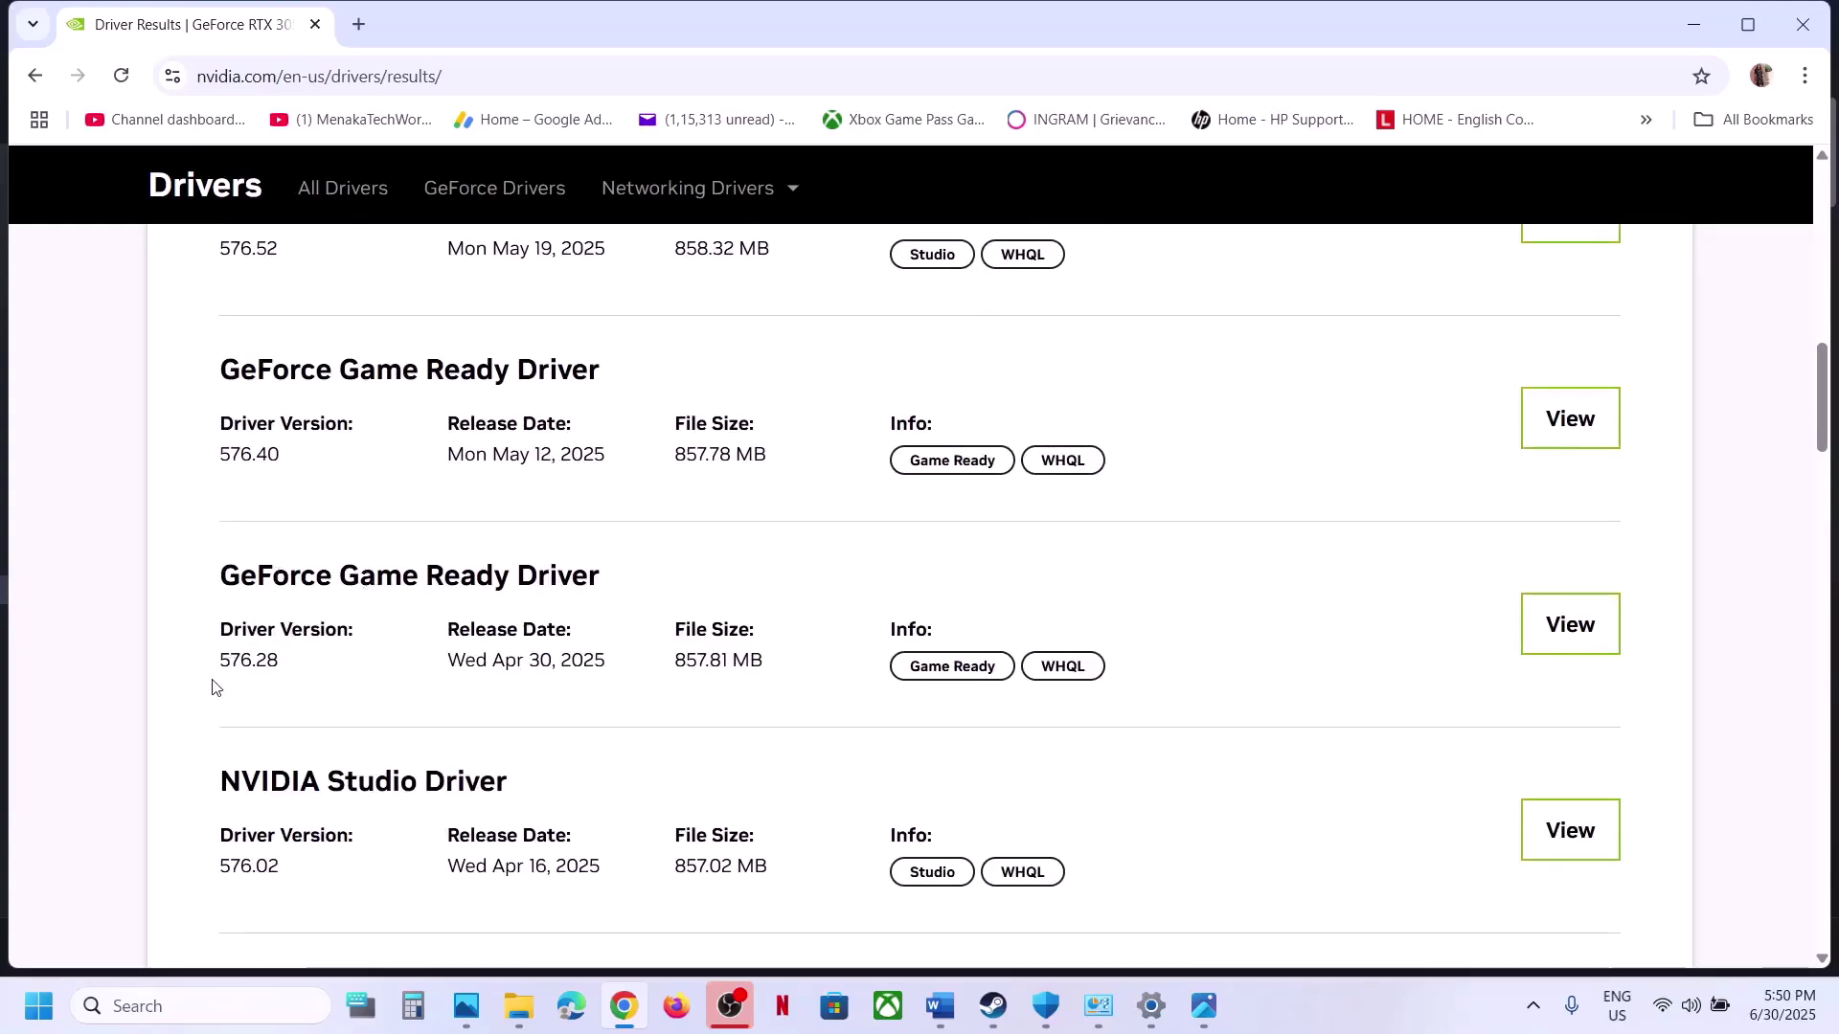
drag(220, 659, 298, 668)
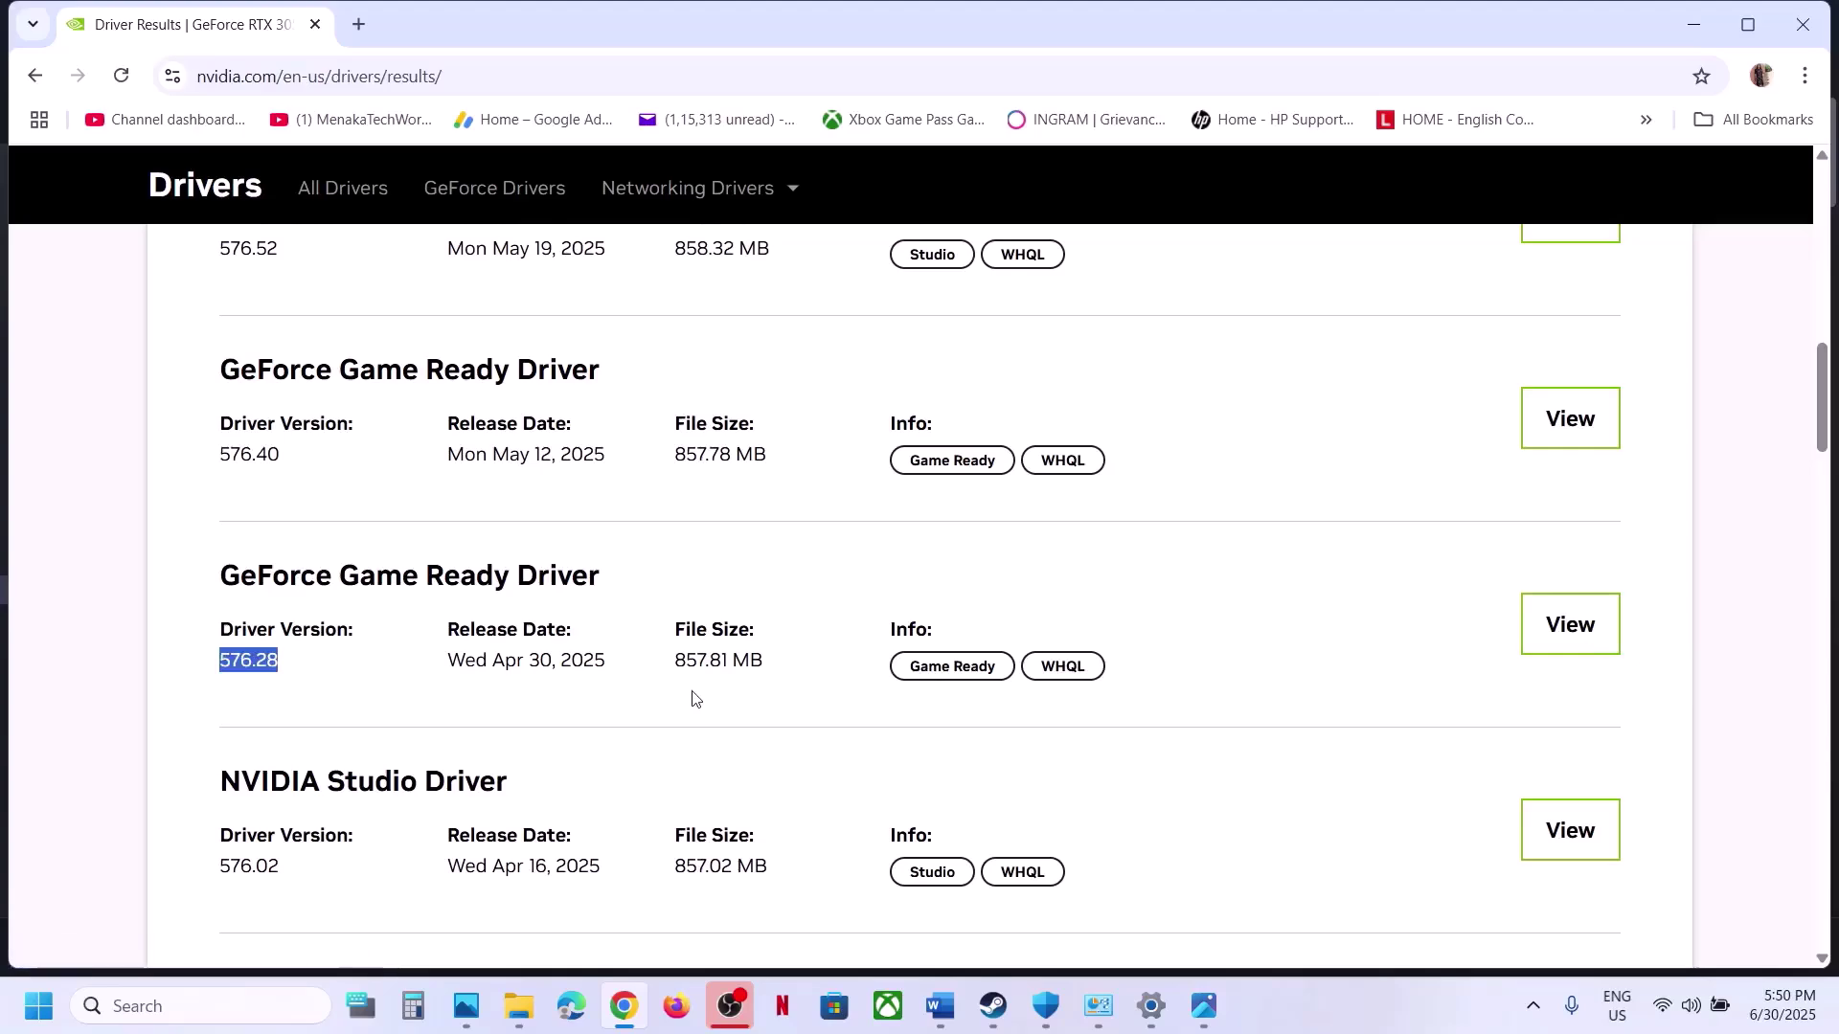
- Find the GeForce Game Ready Driver released Dec 05, 2024 and highlight its name and version 566.36
scroll(693, 695, down, 8)
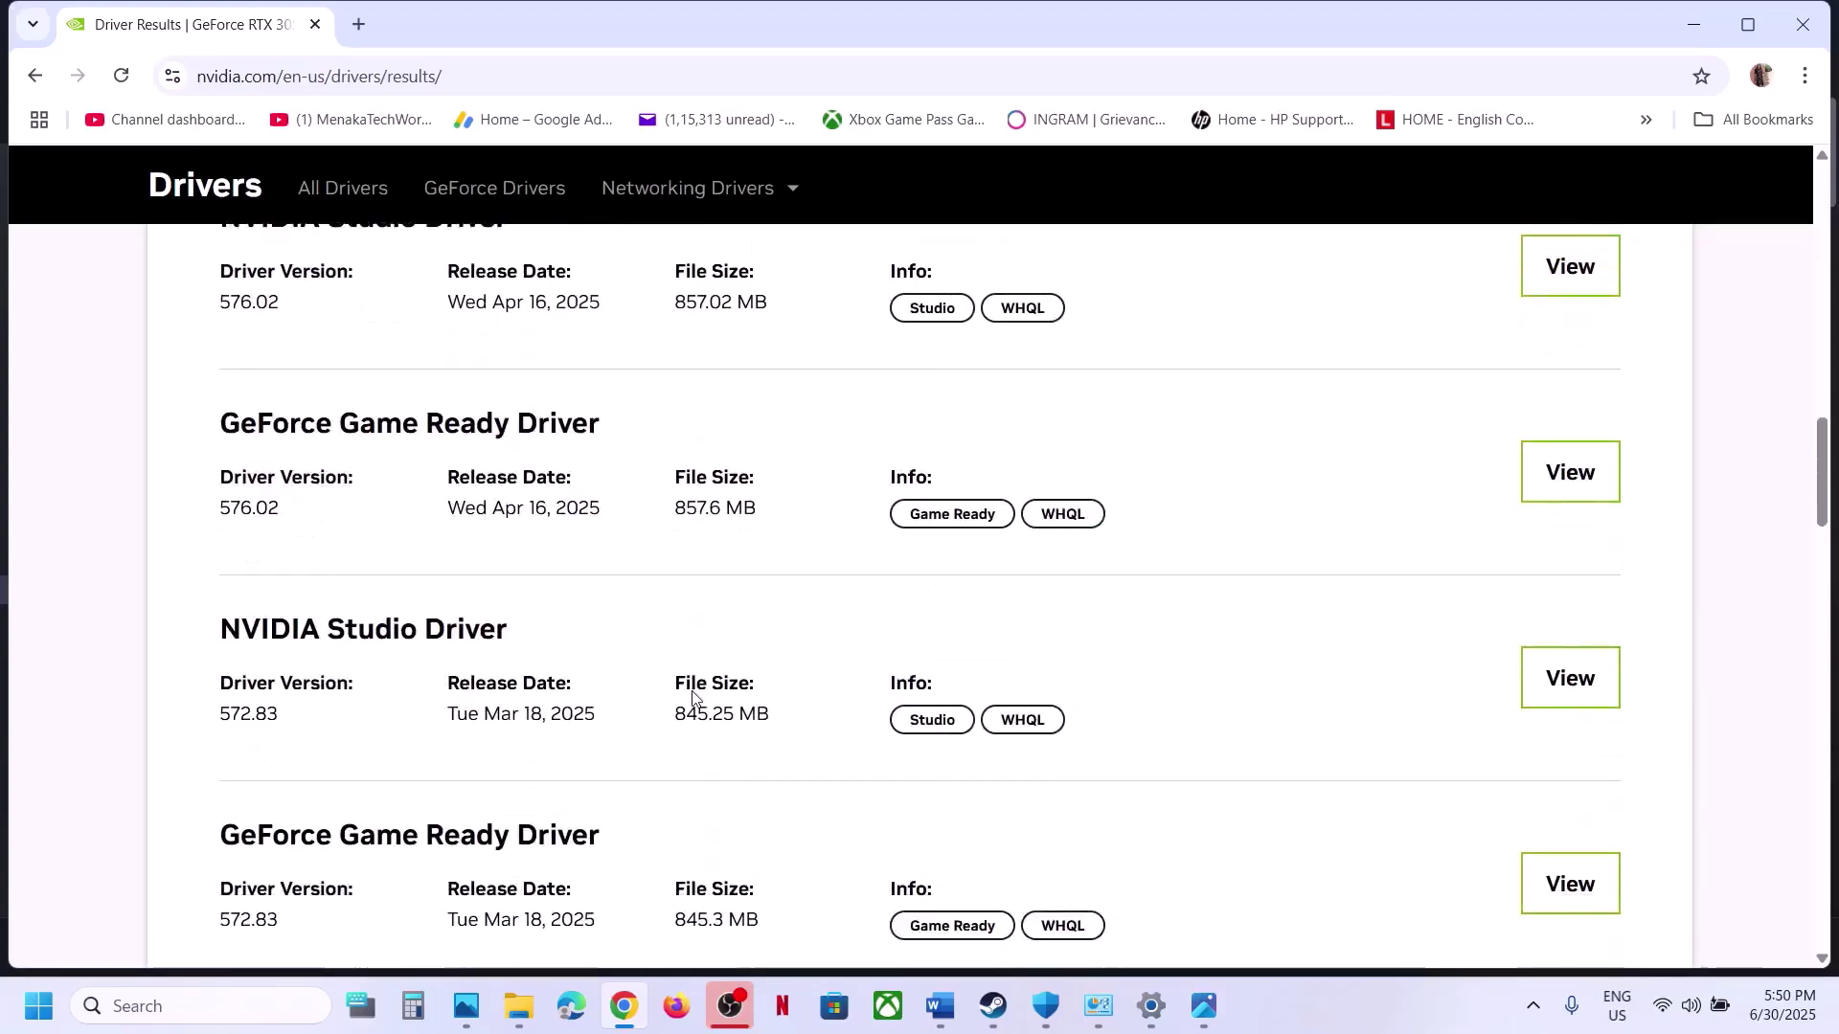
scroll(693, 691, down, 10)
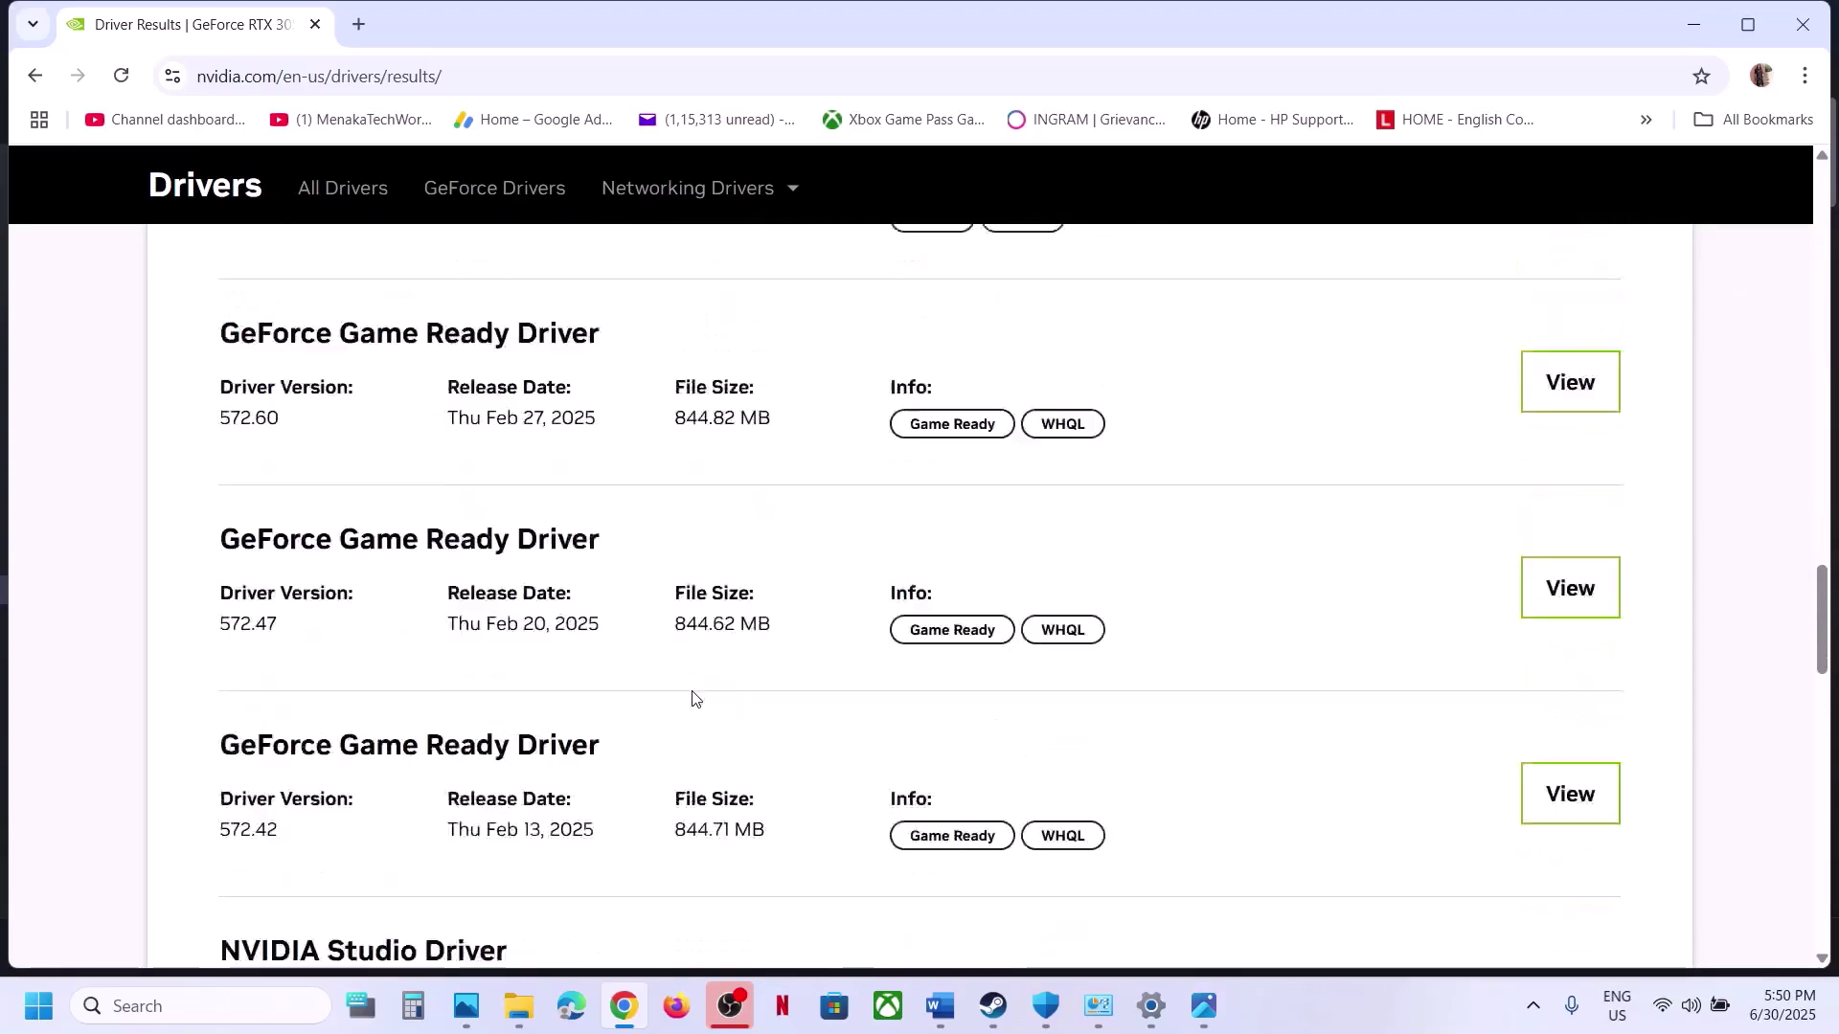
scroll(694, 698, down, 6)
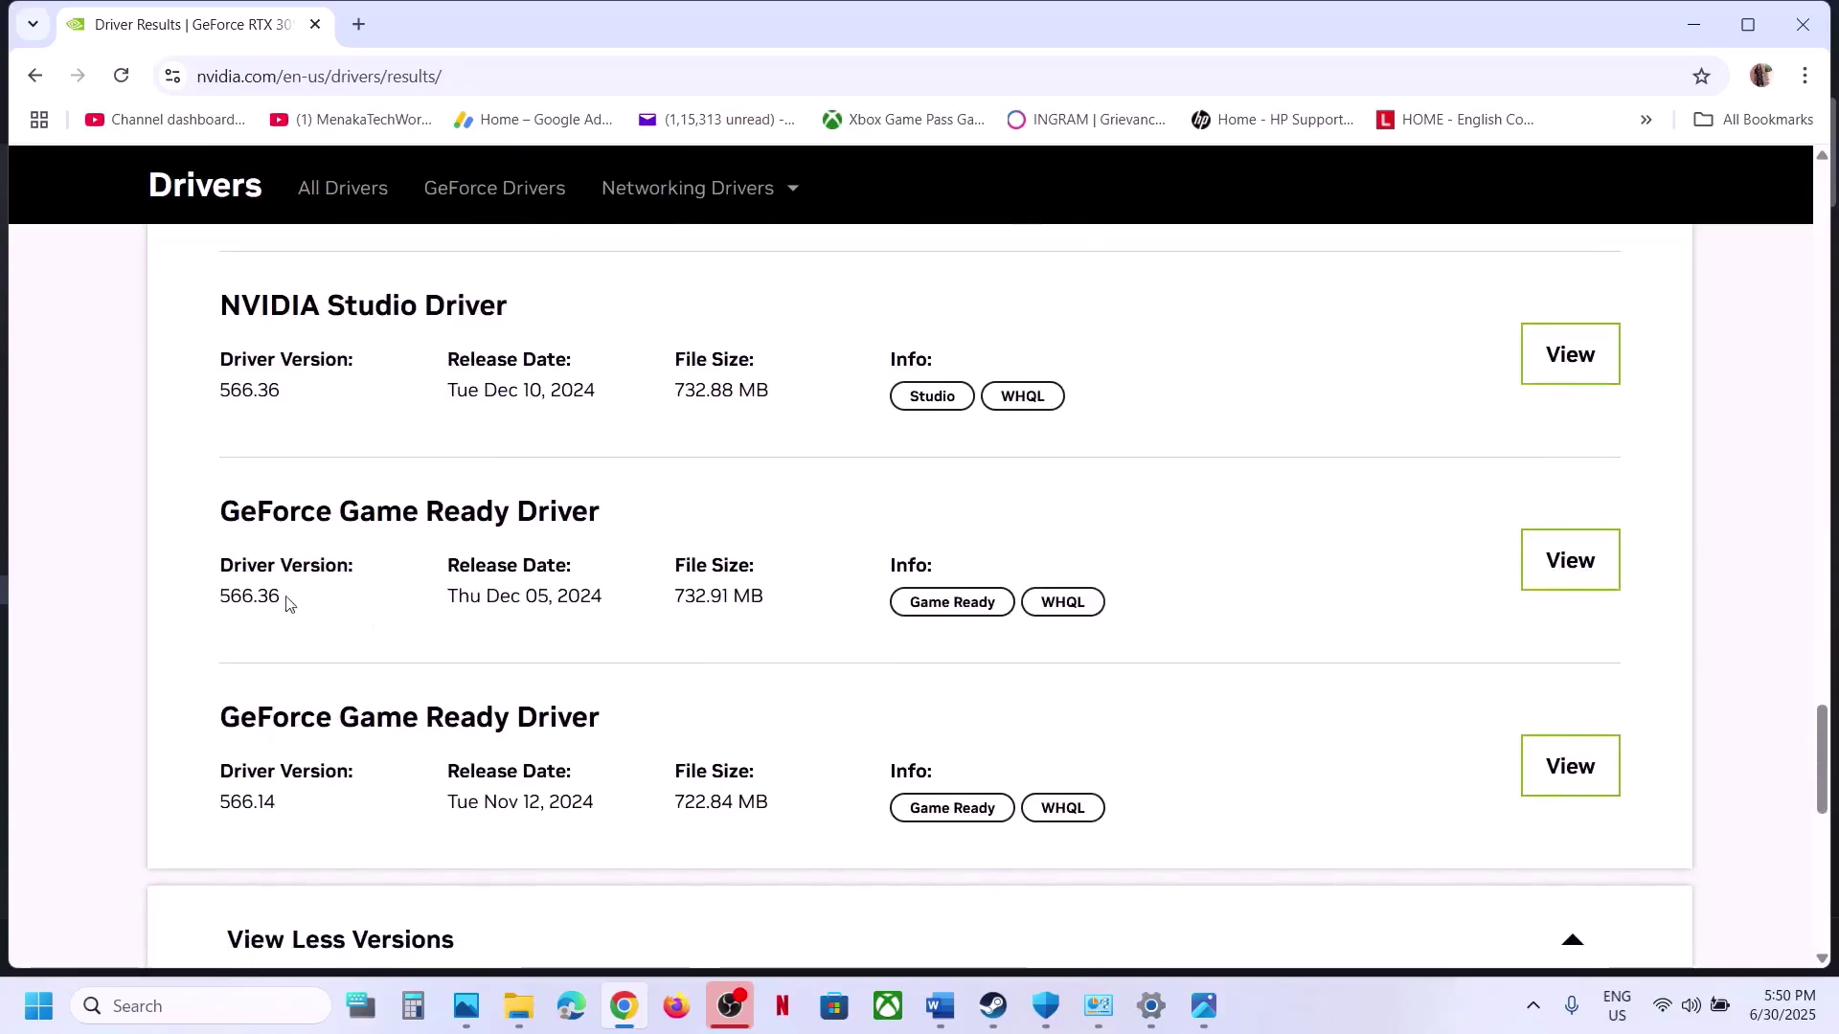
drag(280, 512, 613, 517)
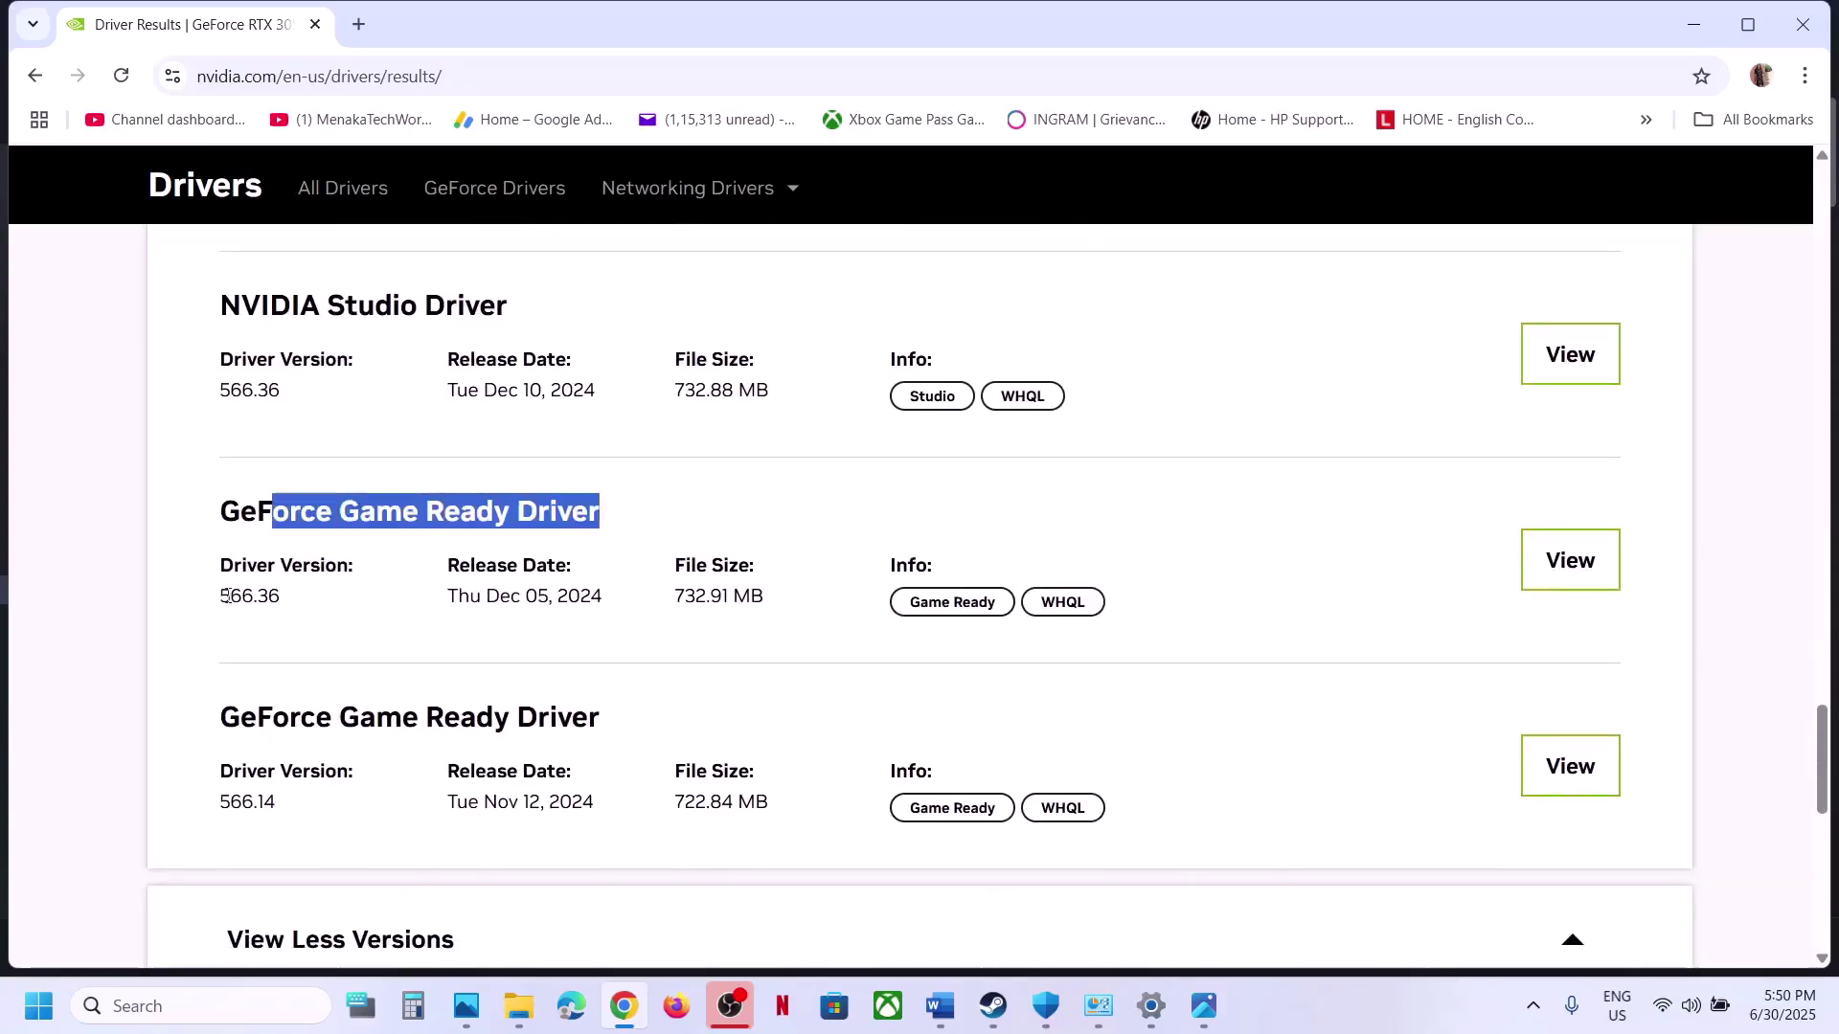
click(226, 596)
drag(226, 596, 306, 605)
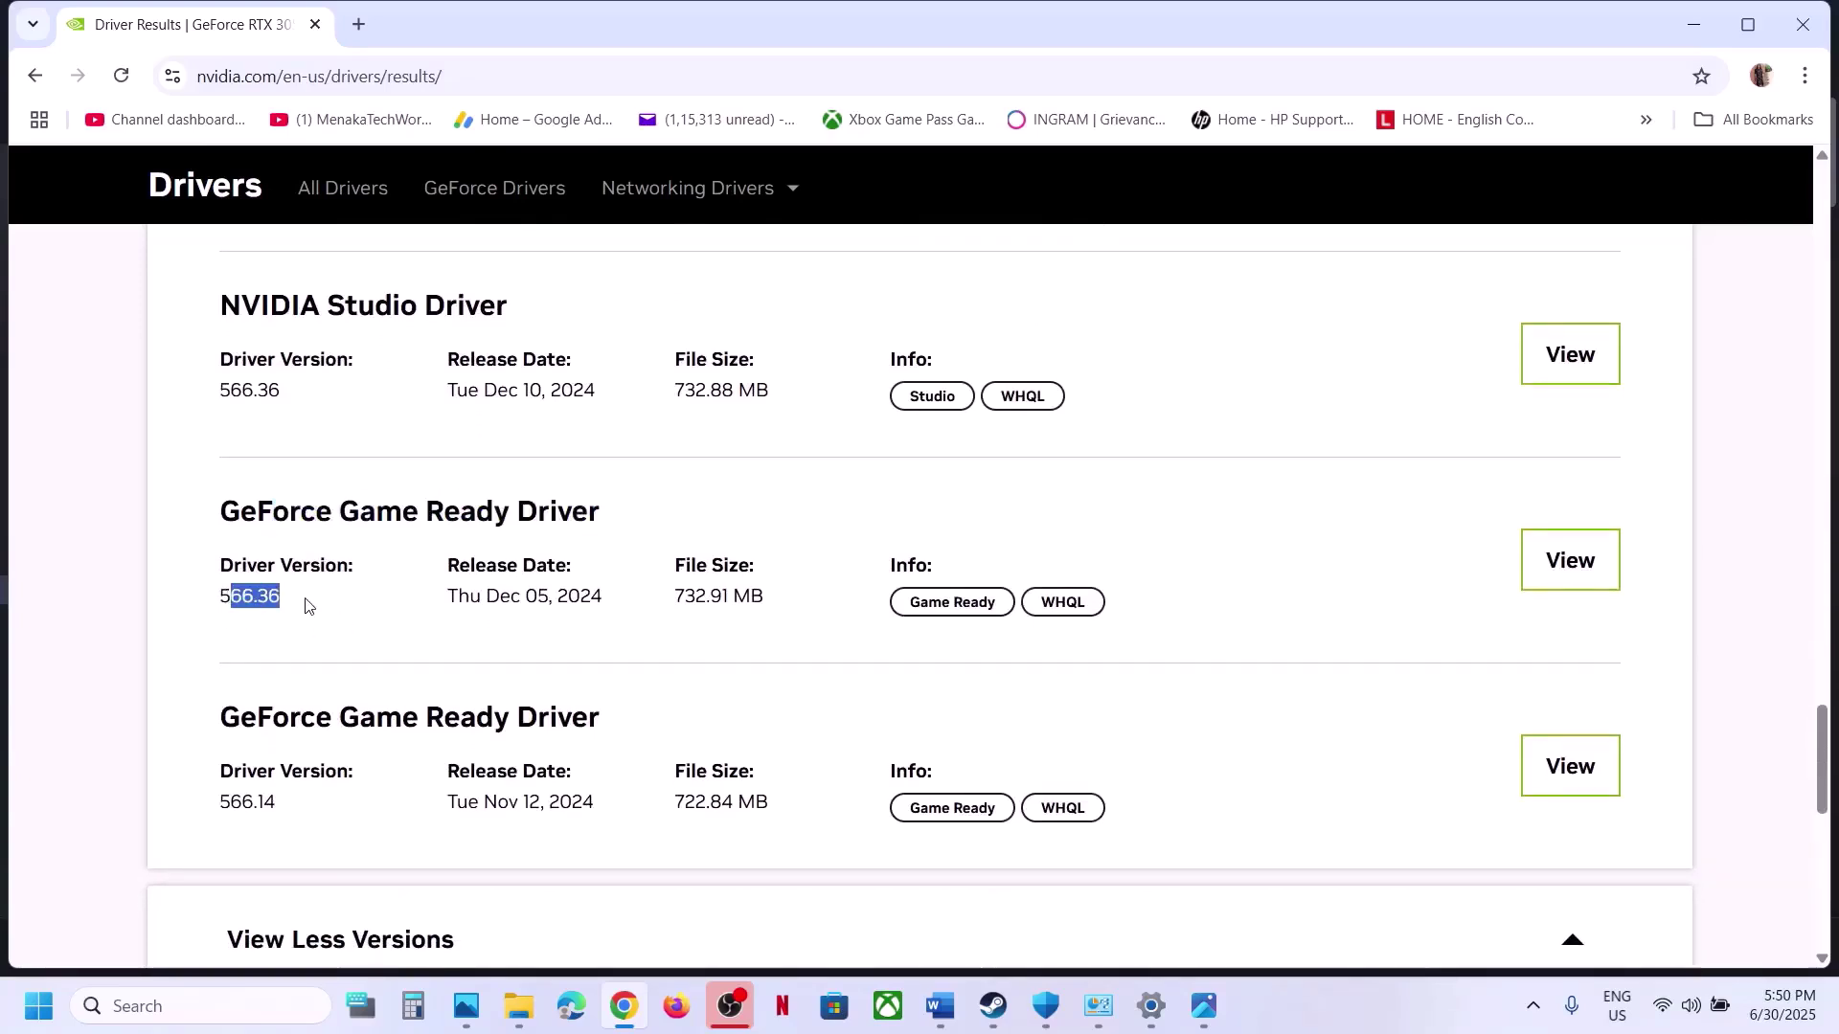
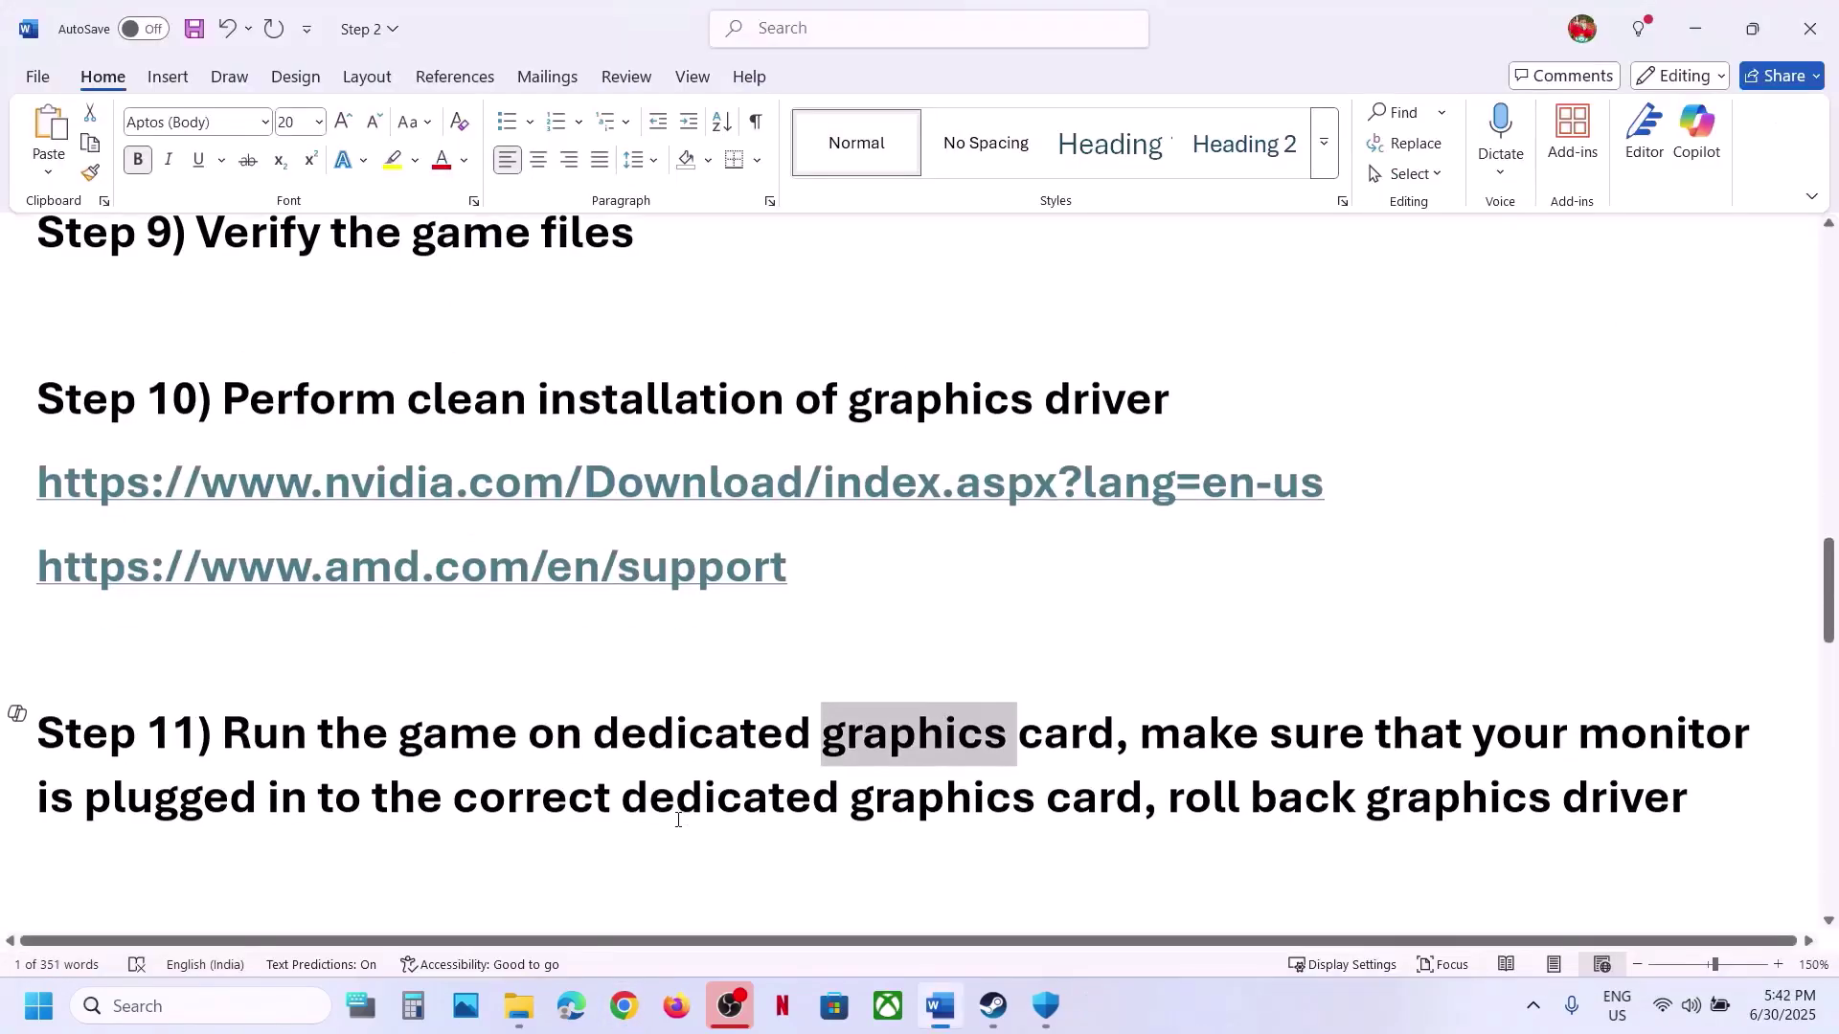
- In the Word document, review Steps 11 to 13 and highlight "Try power saver mode" in Step 12
scroll(678, 820, down, 3)
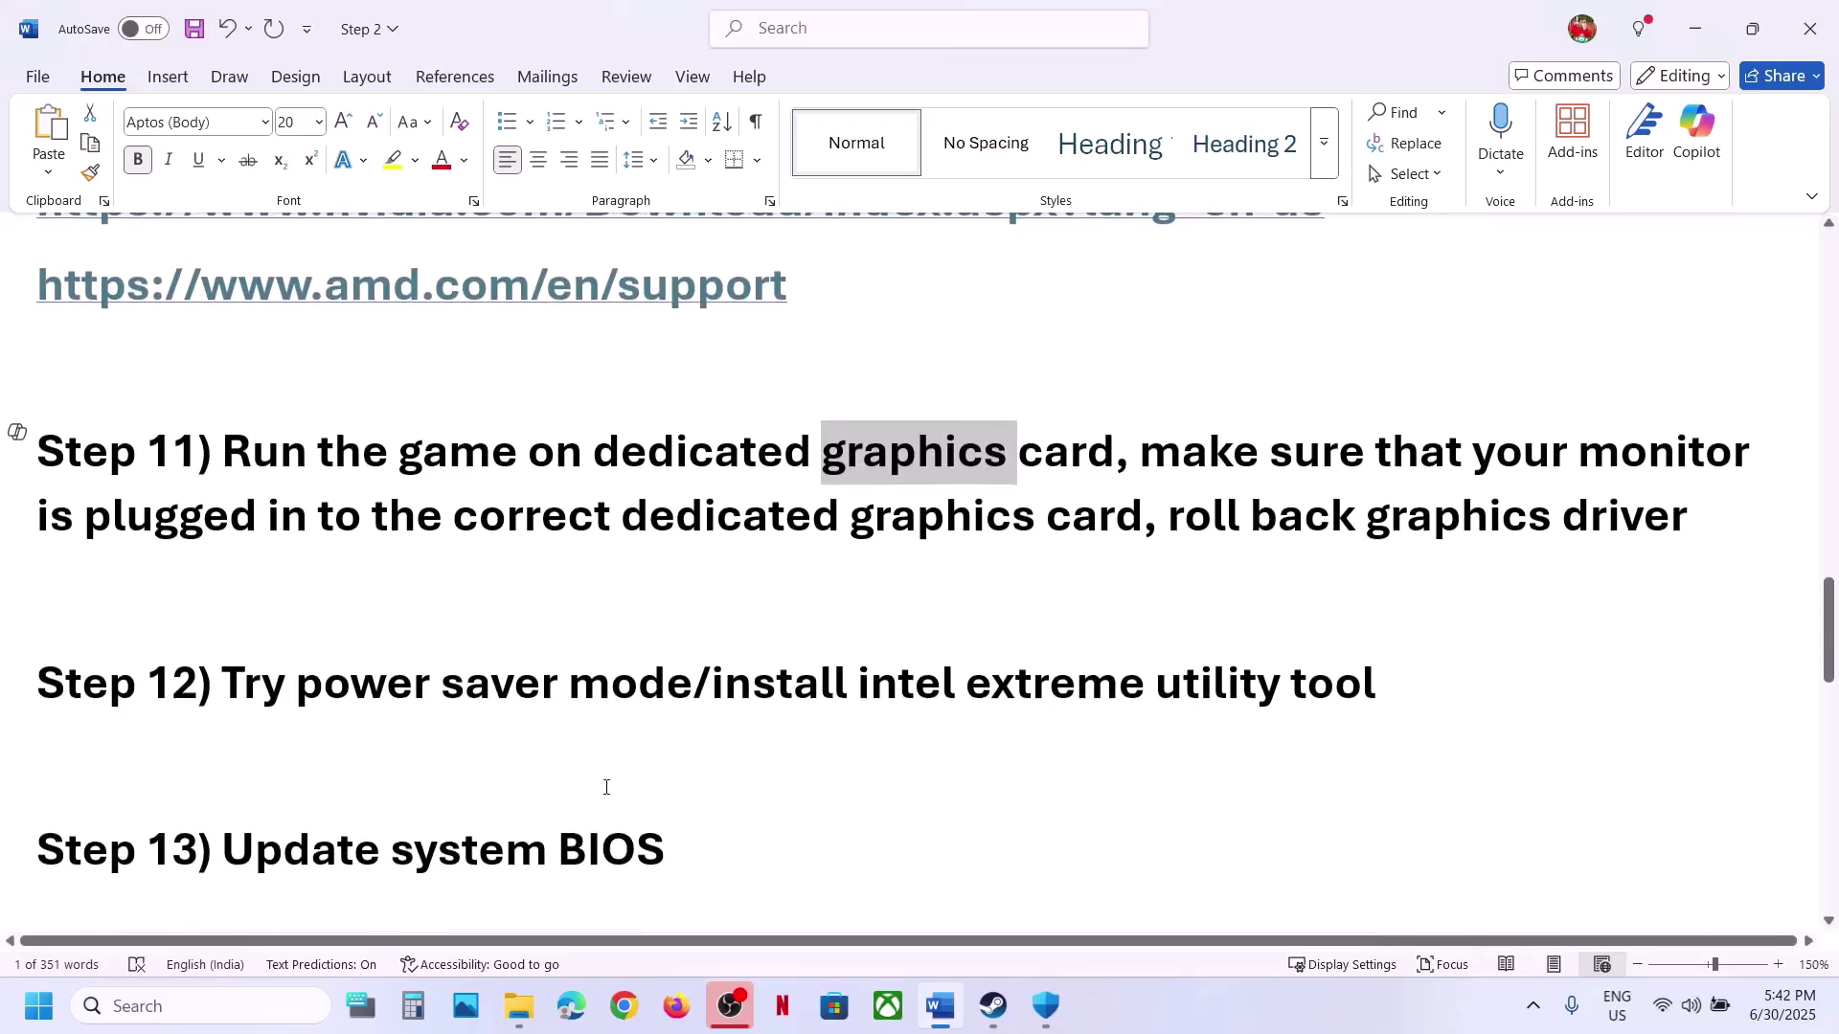
scroll(606, 787, up, 3)
scroll(517, 707, down, 3)
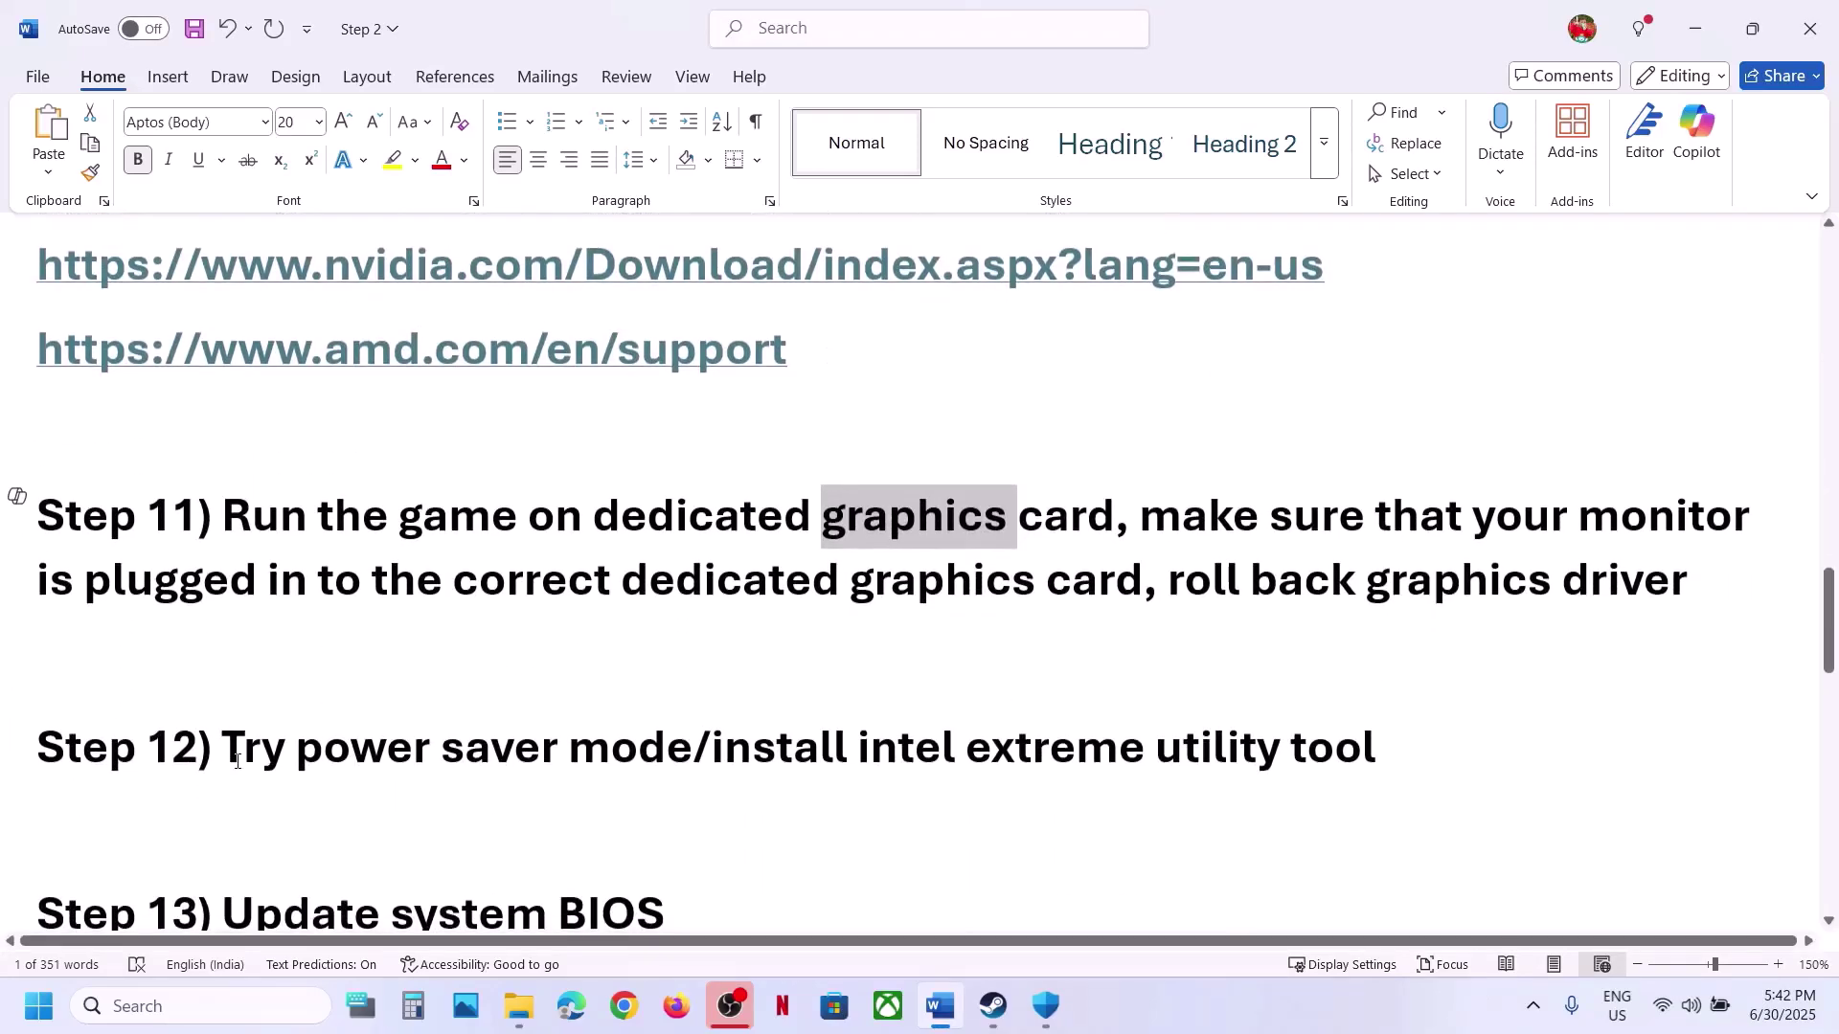
drag(237, 761, 691, 761)
- Open the list of apps allowed through Windows Defender Firewall in Control Panel and unlock it for changes
click(141, 1007)
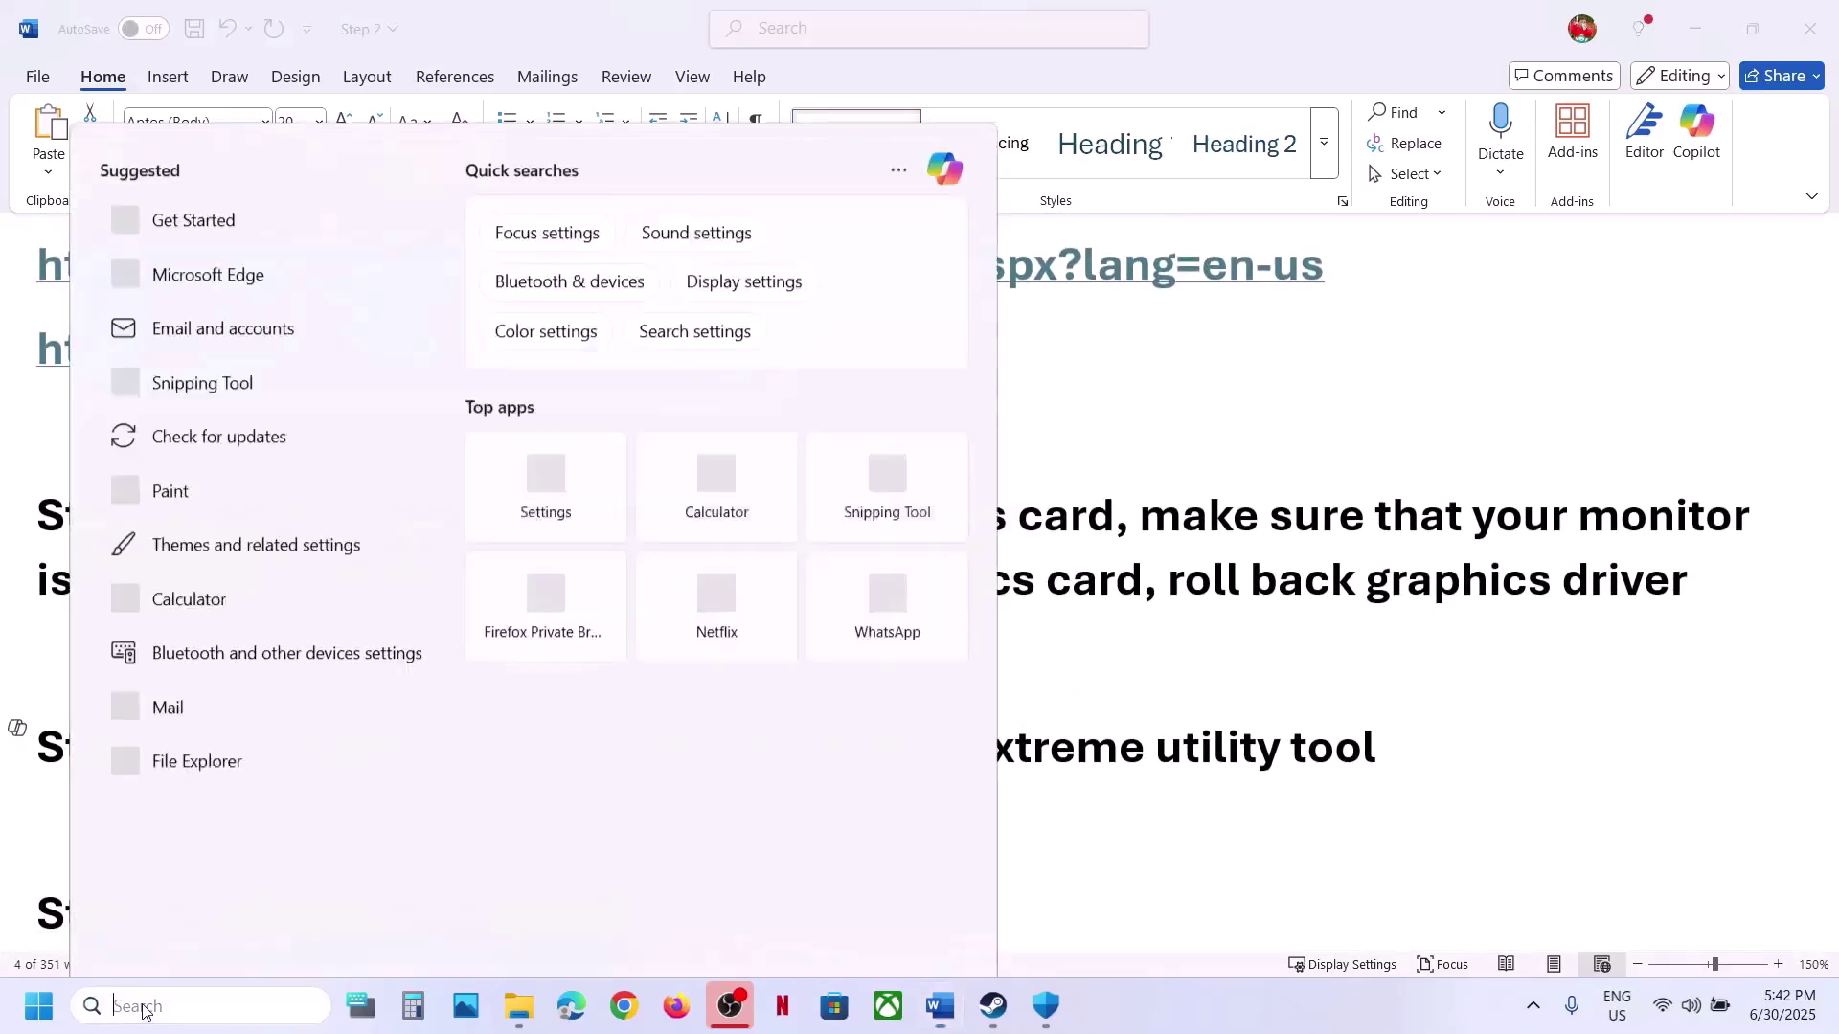
text(control)
key(Return)
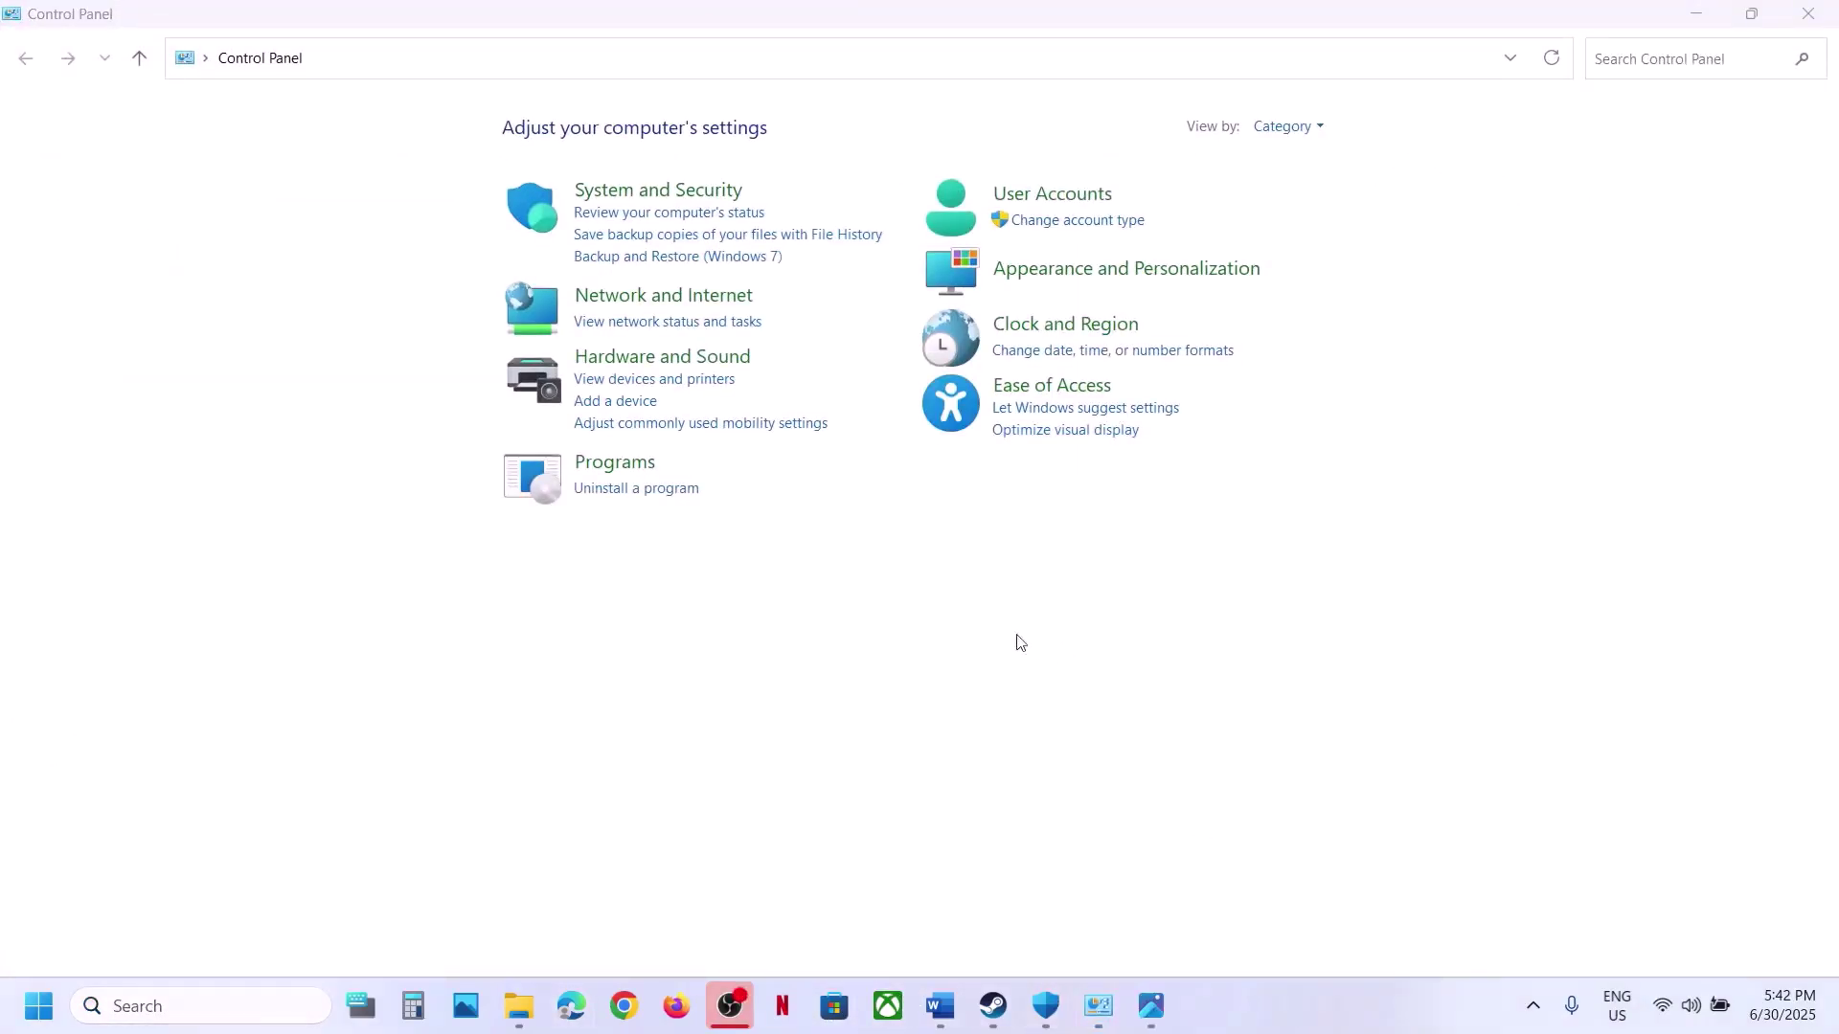
click(636, 192)
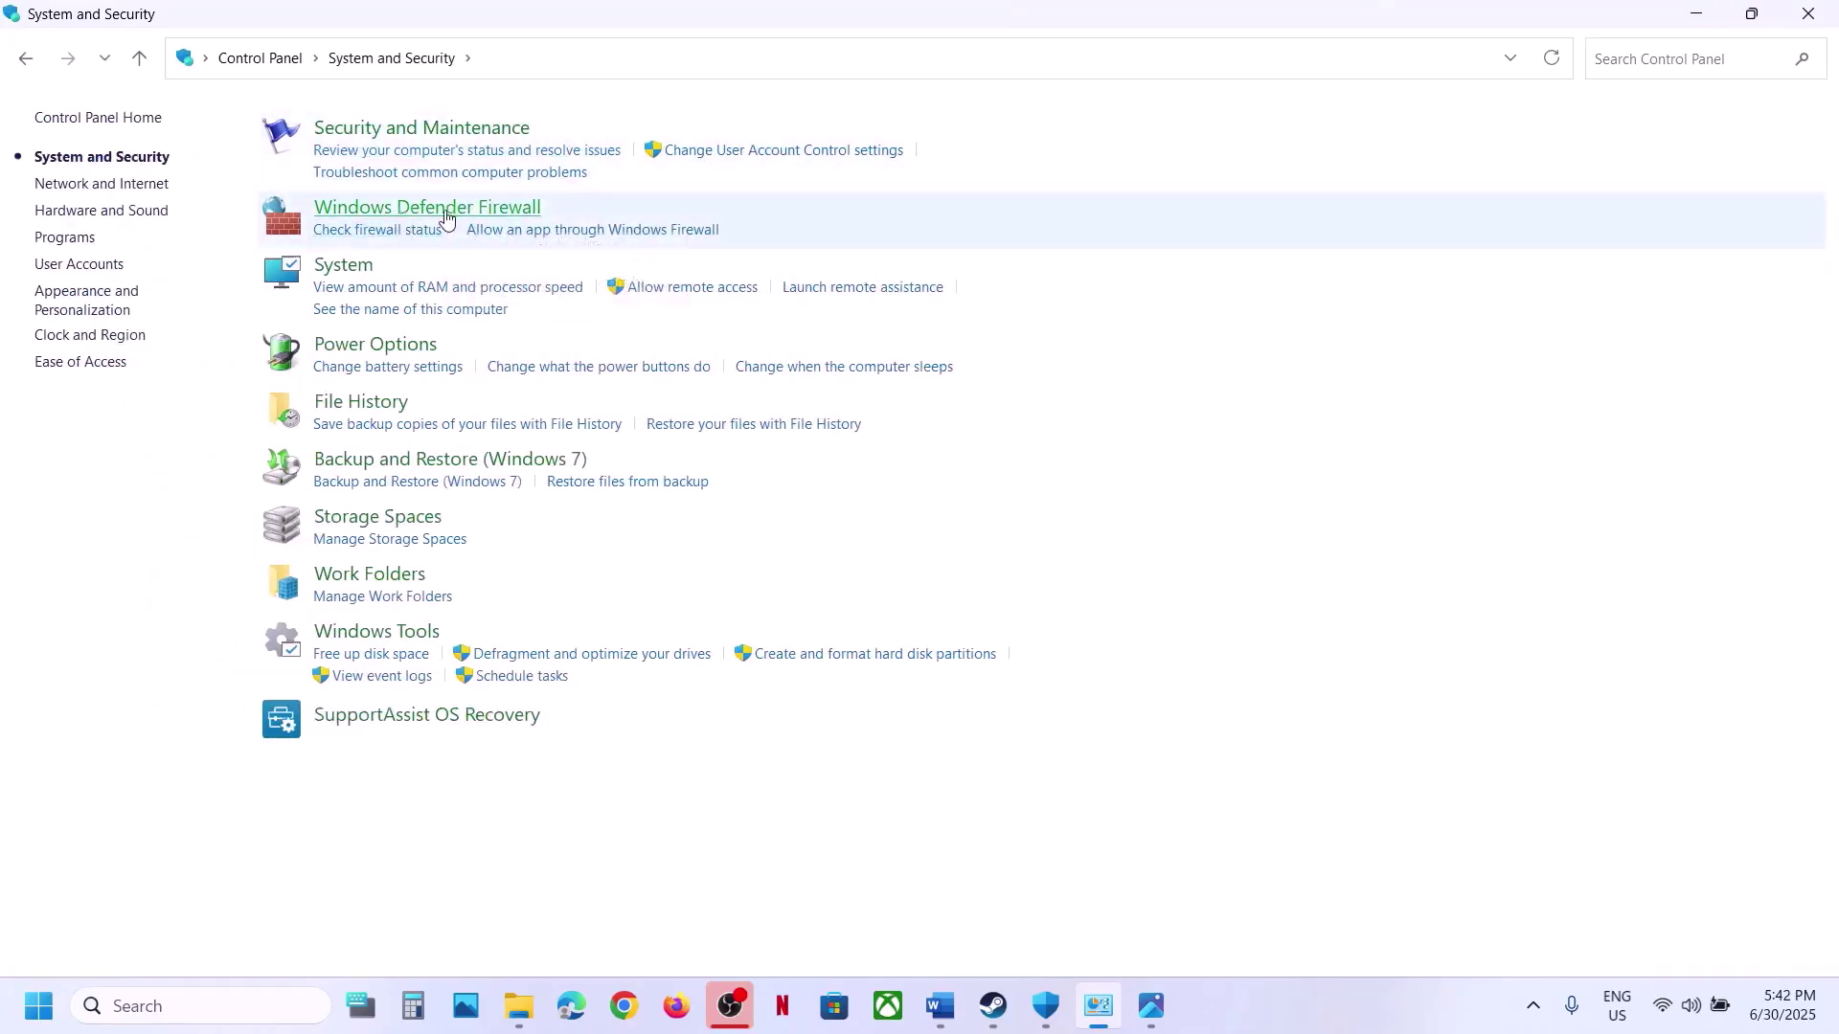
click(445, 211)
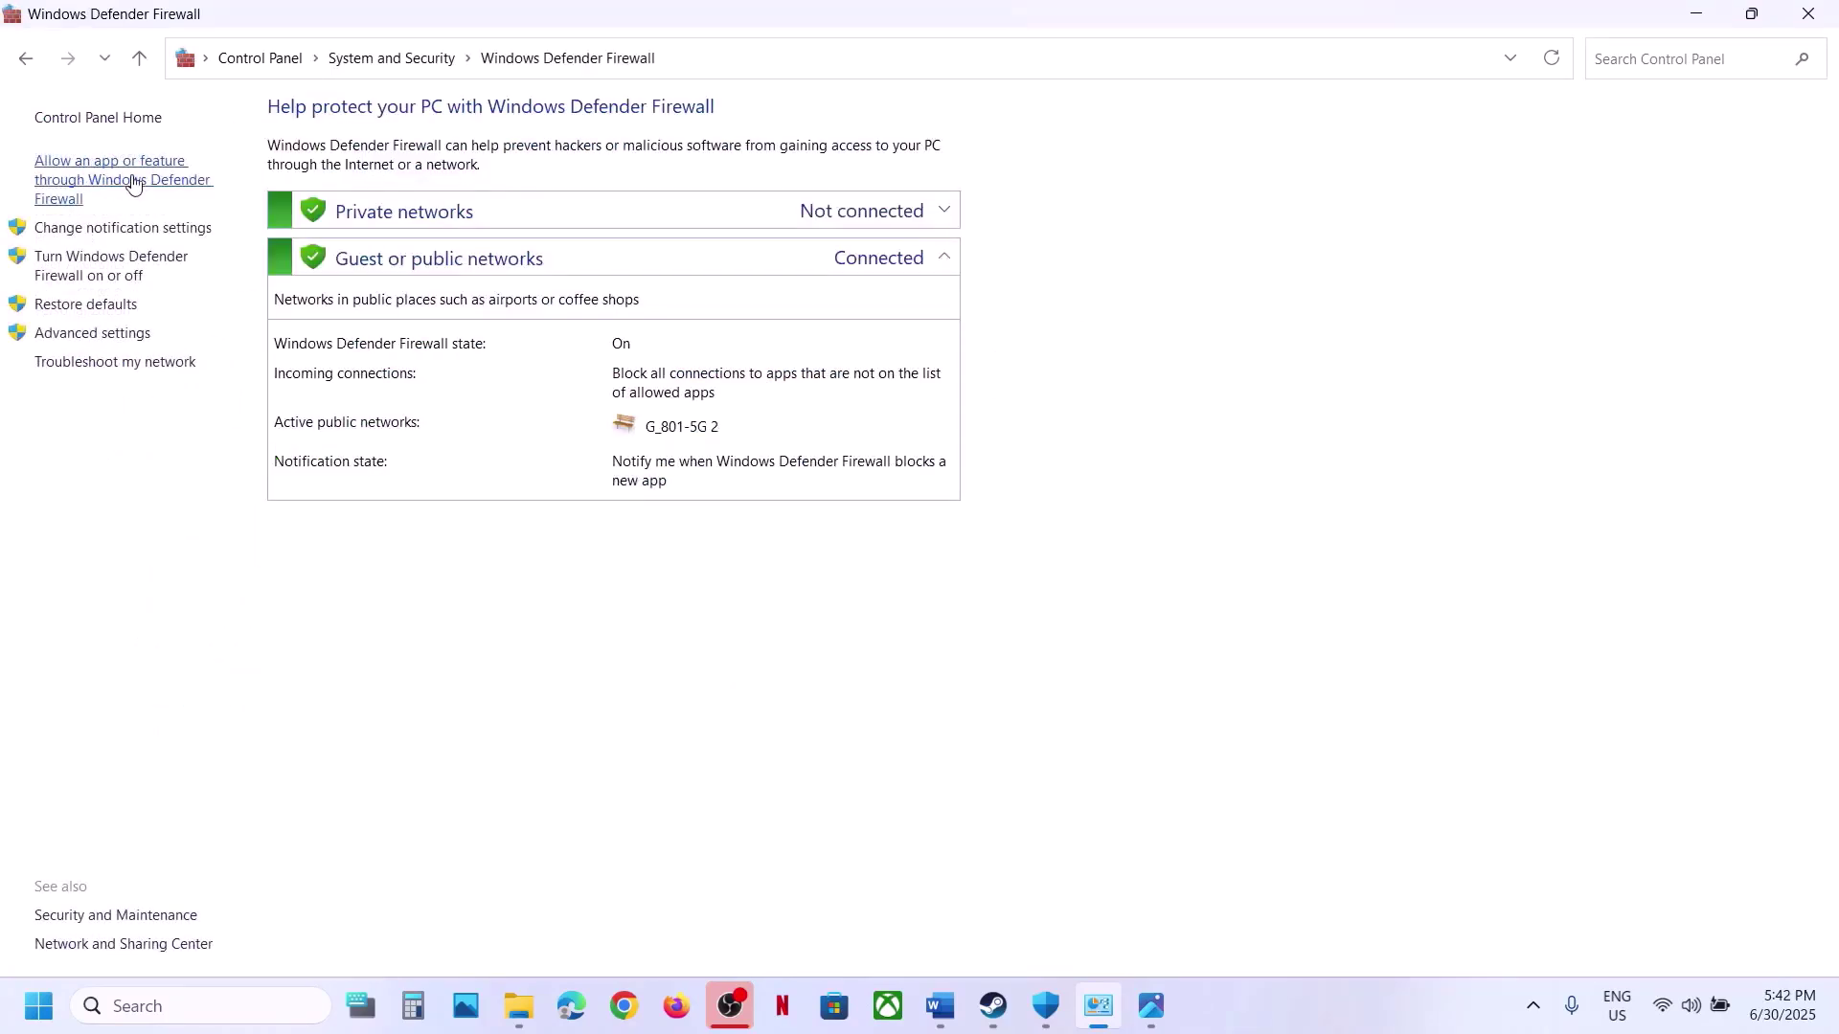
click(133, 183)
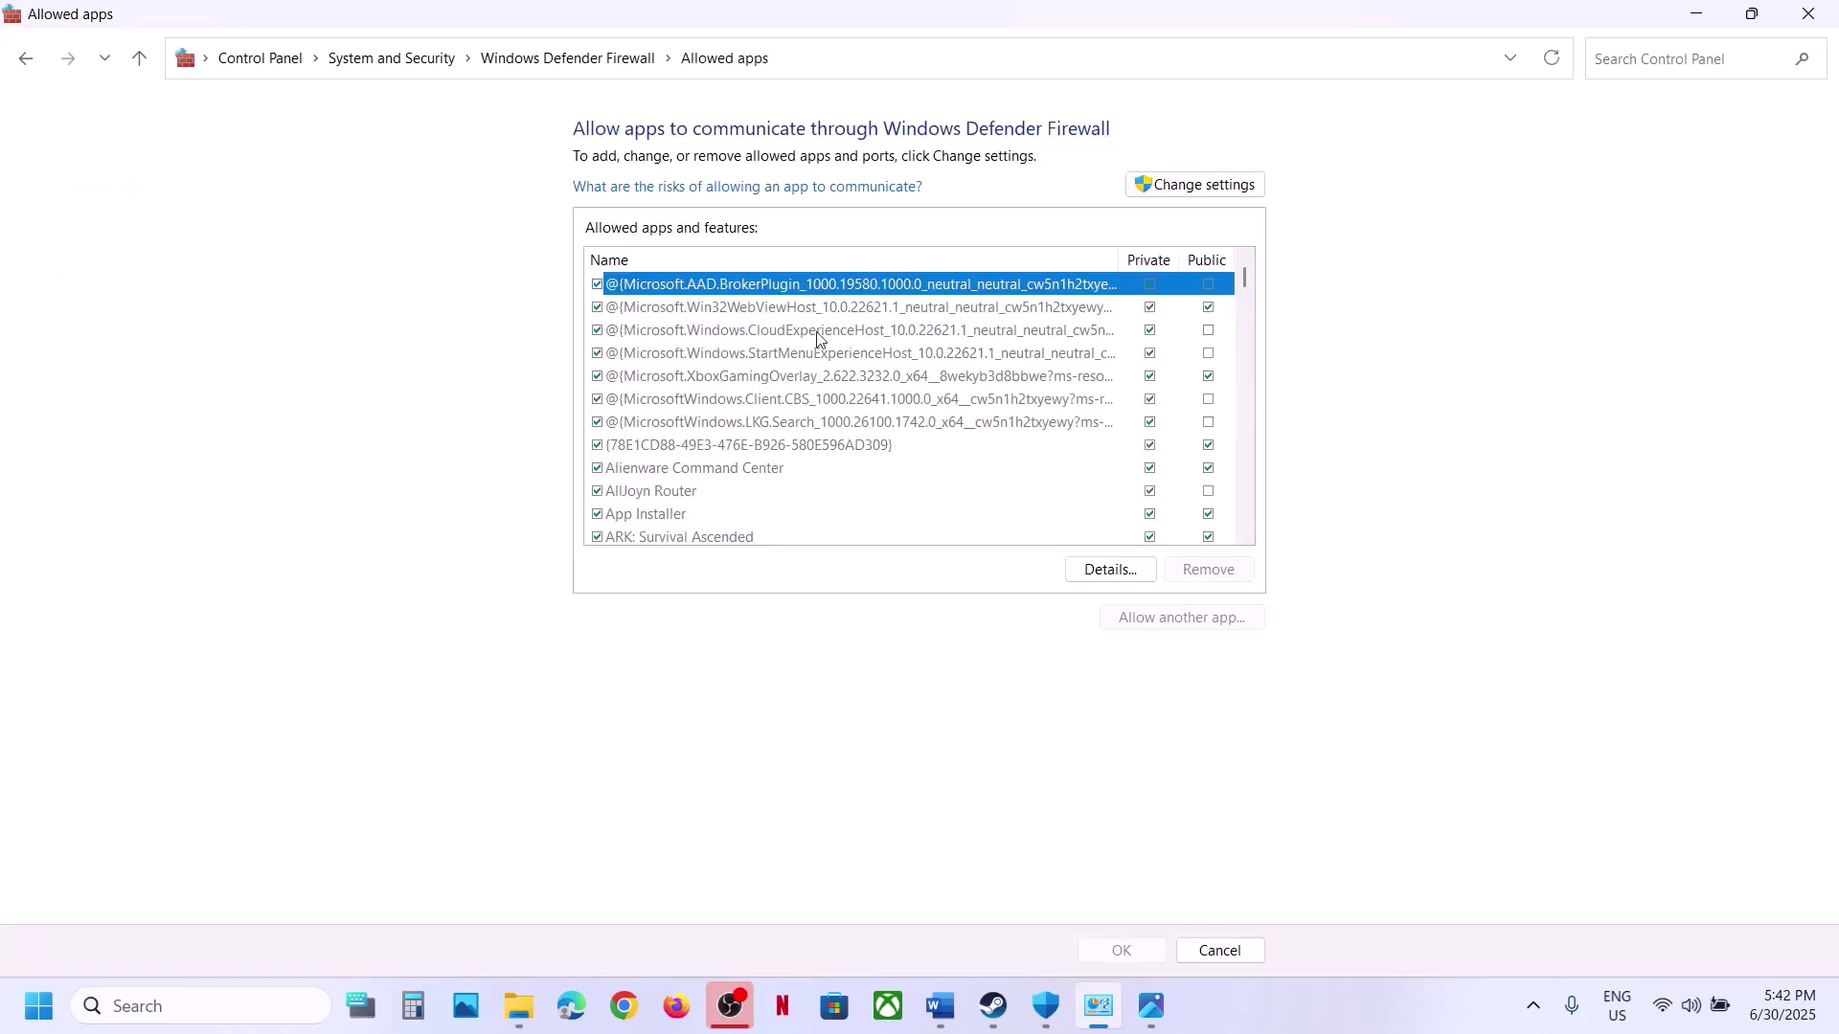
click(1227, 183)
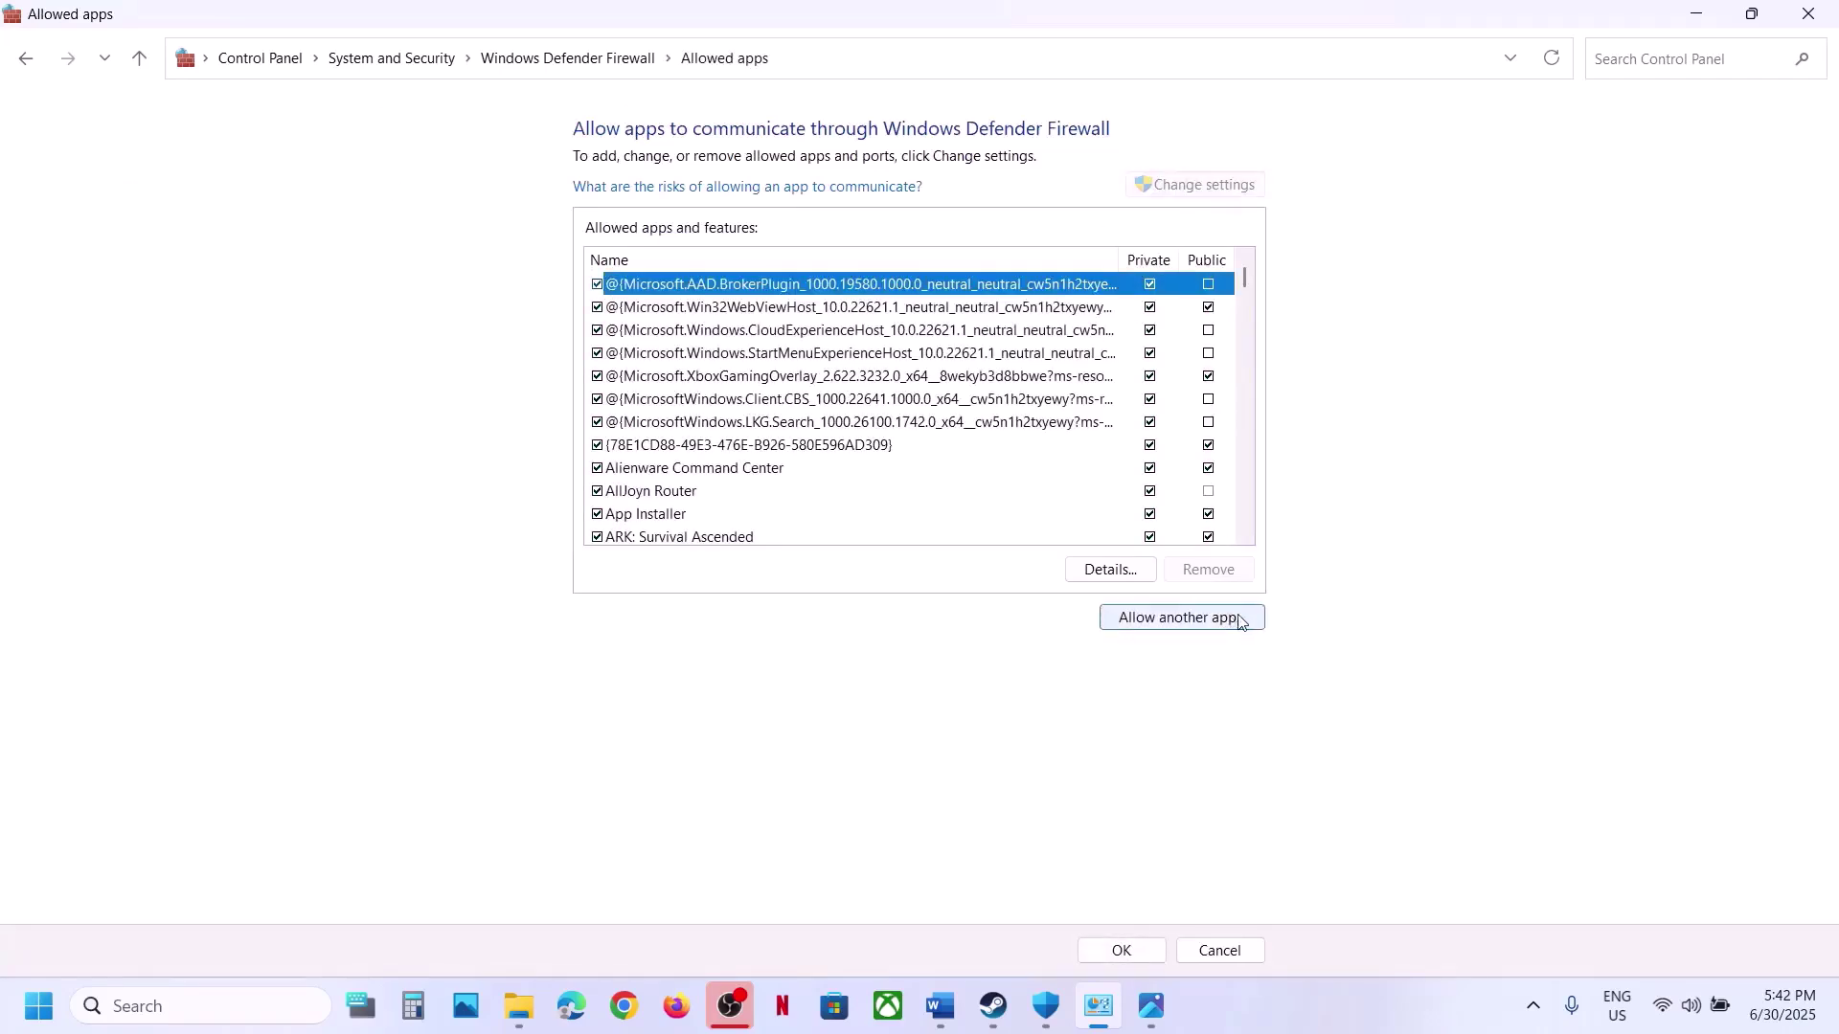
- Try to add the ReadyOrNot application from Steam's steamapps\common\Ready Or Not folder to the firewall's allowed apps
click(1240, 620)
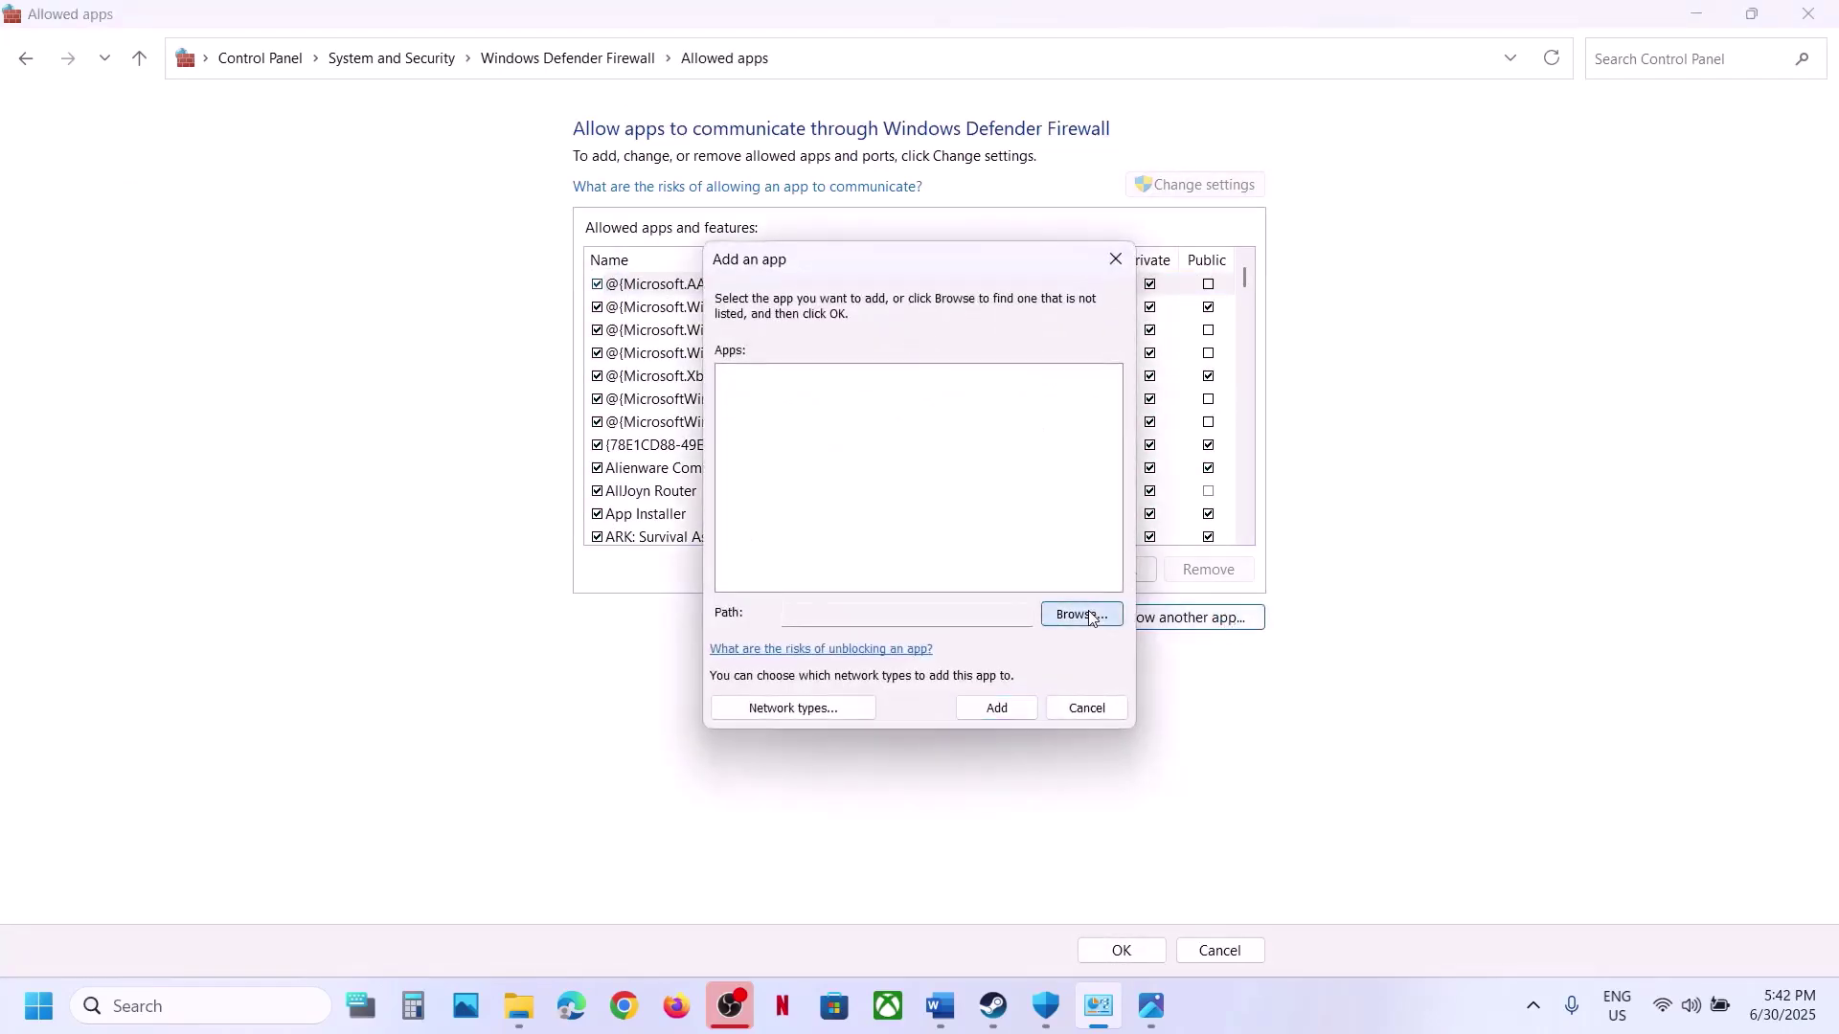
click(1090, 618)
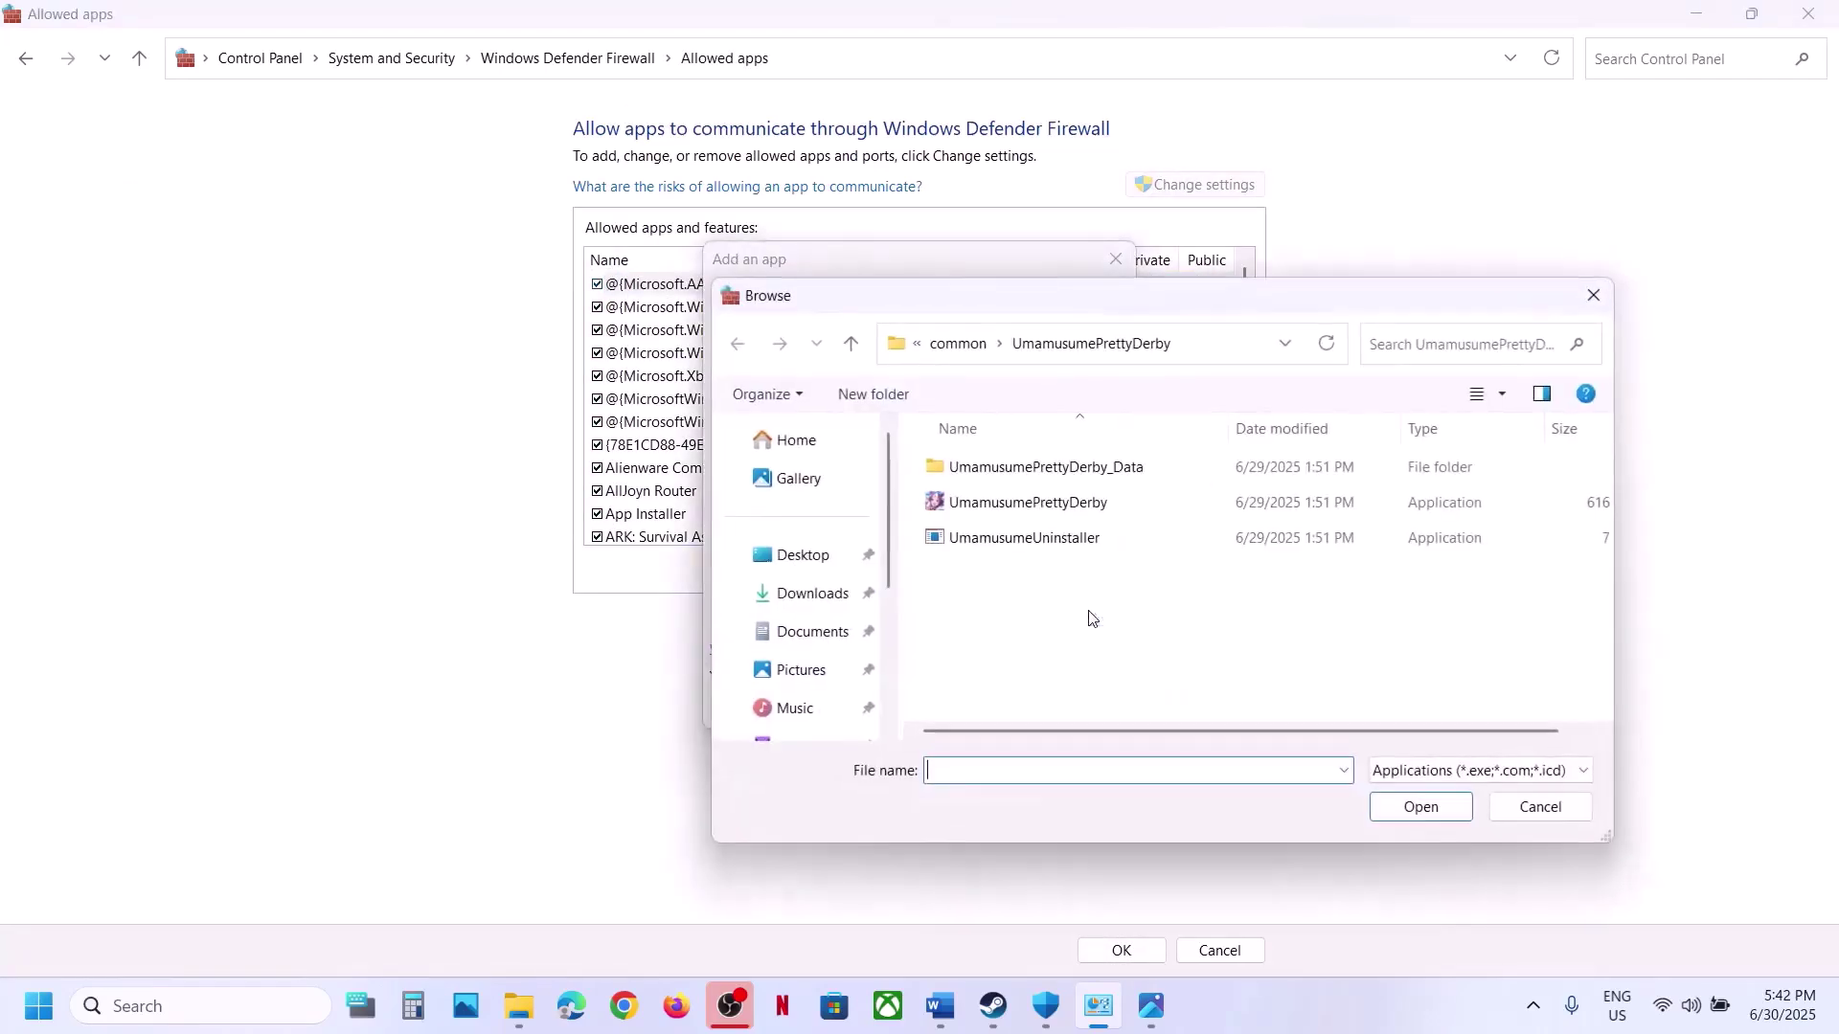
click(959, 343)
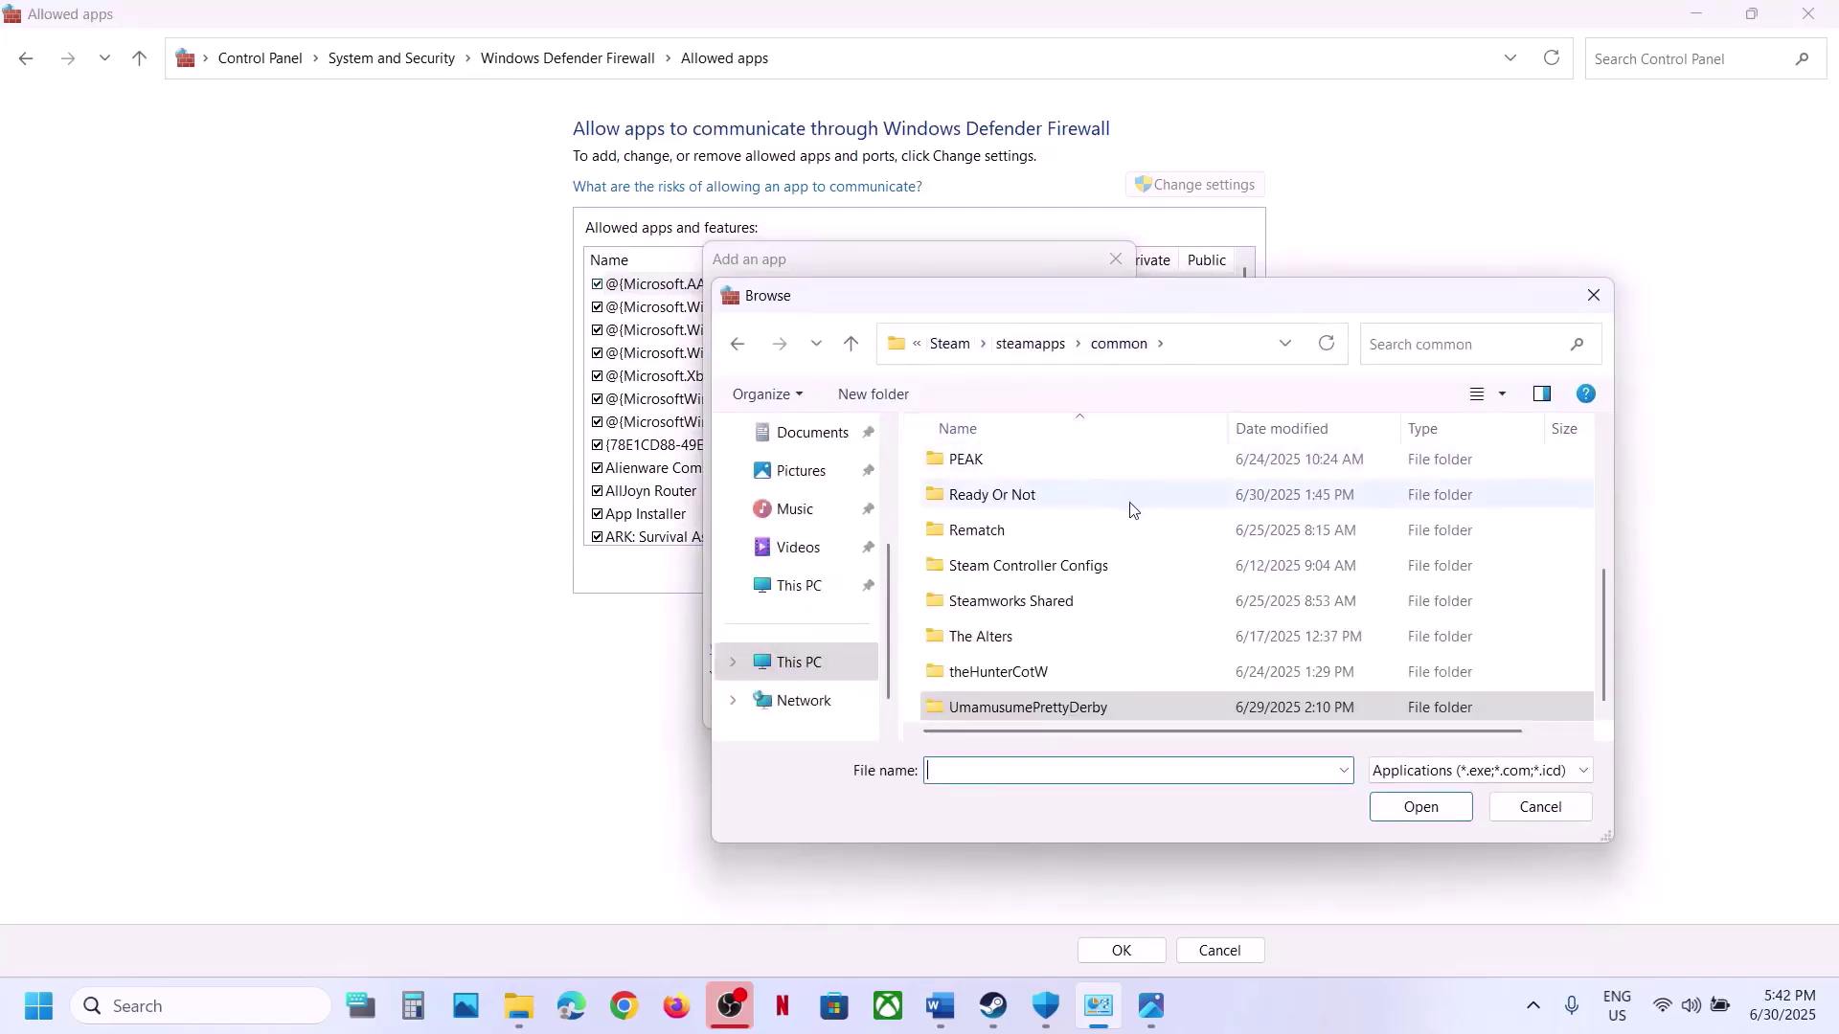
double_click(1026, 496)
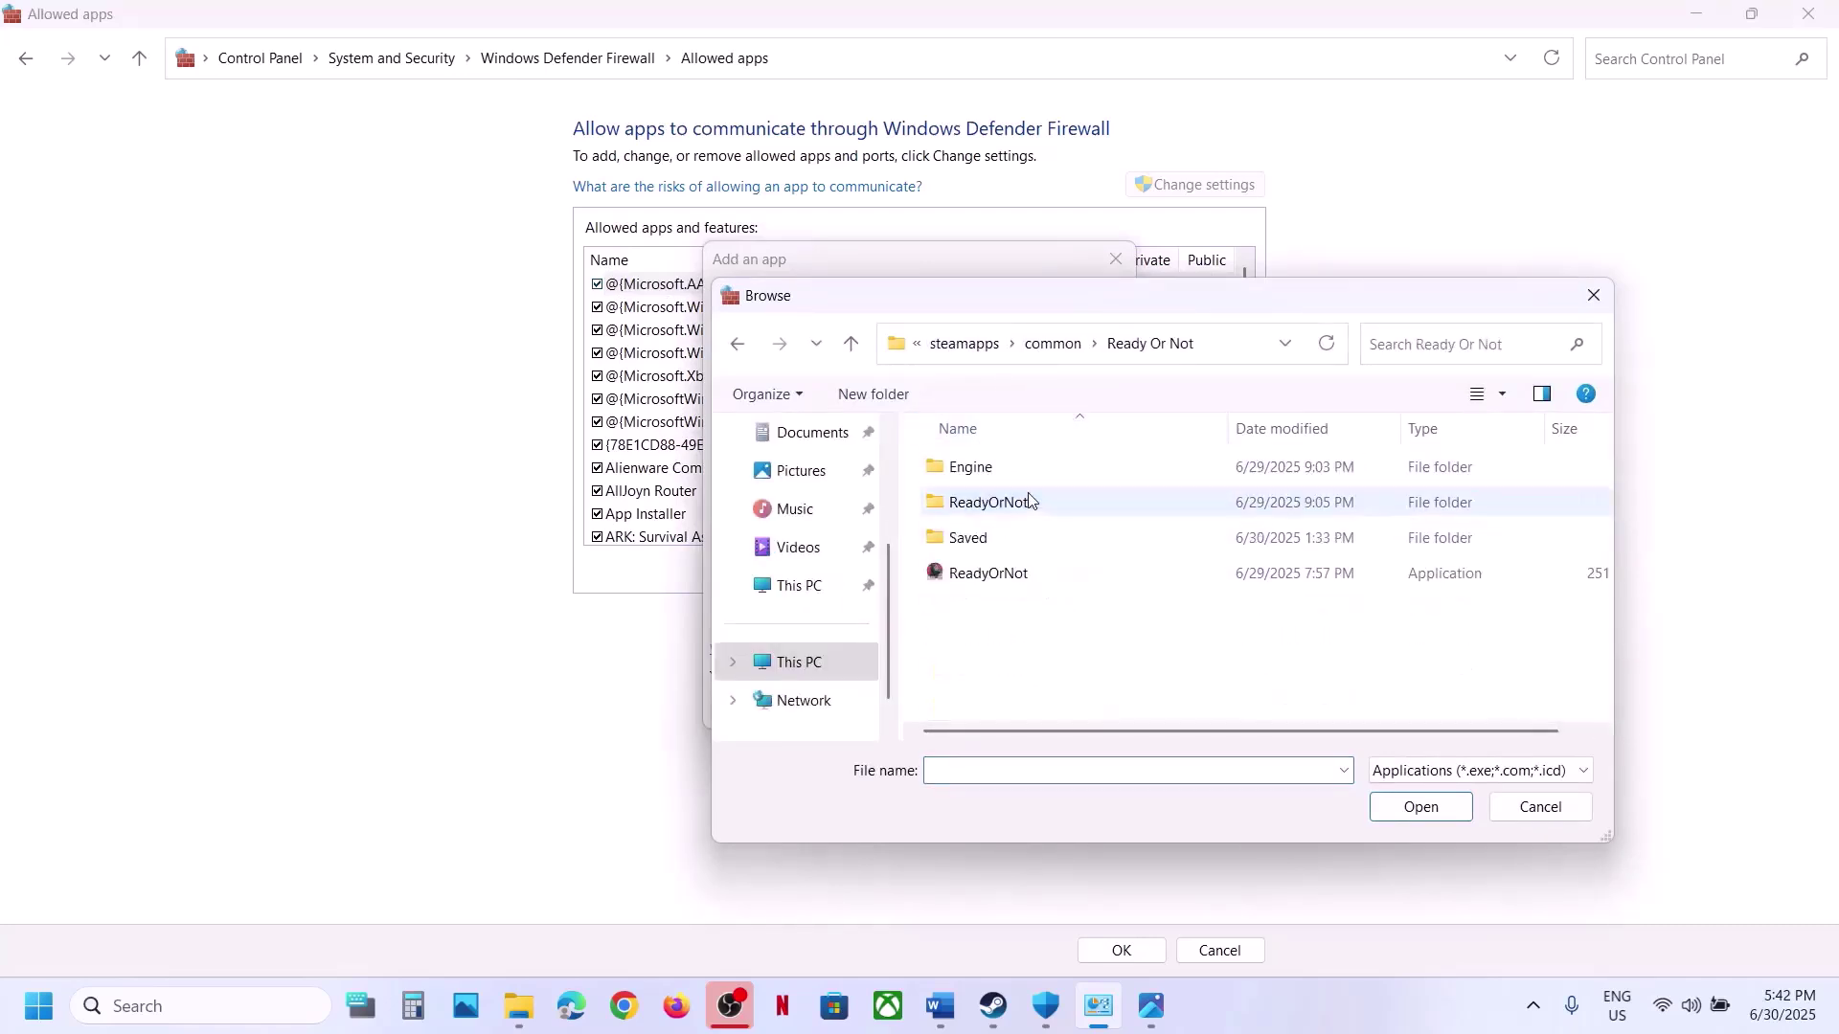
click(1000, 574)
click(1421, 809)
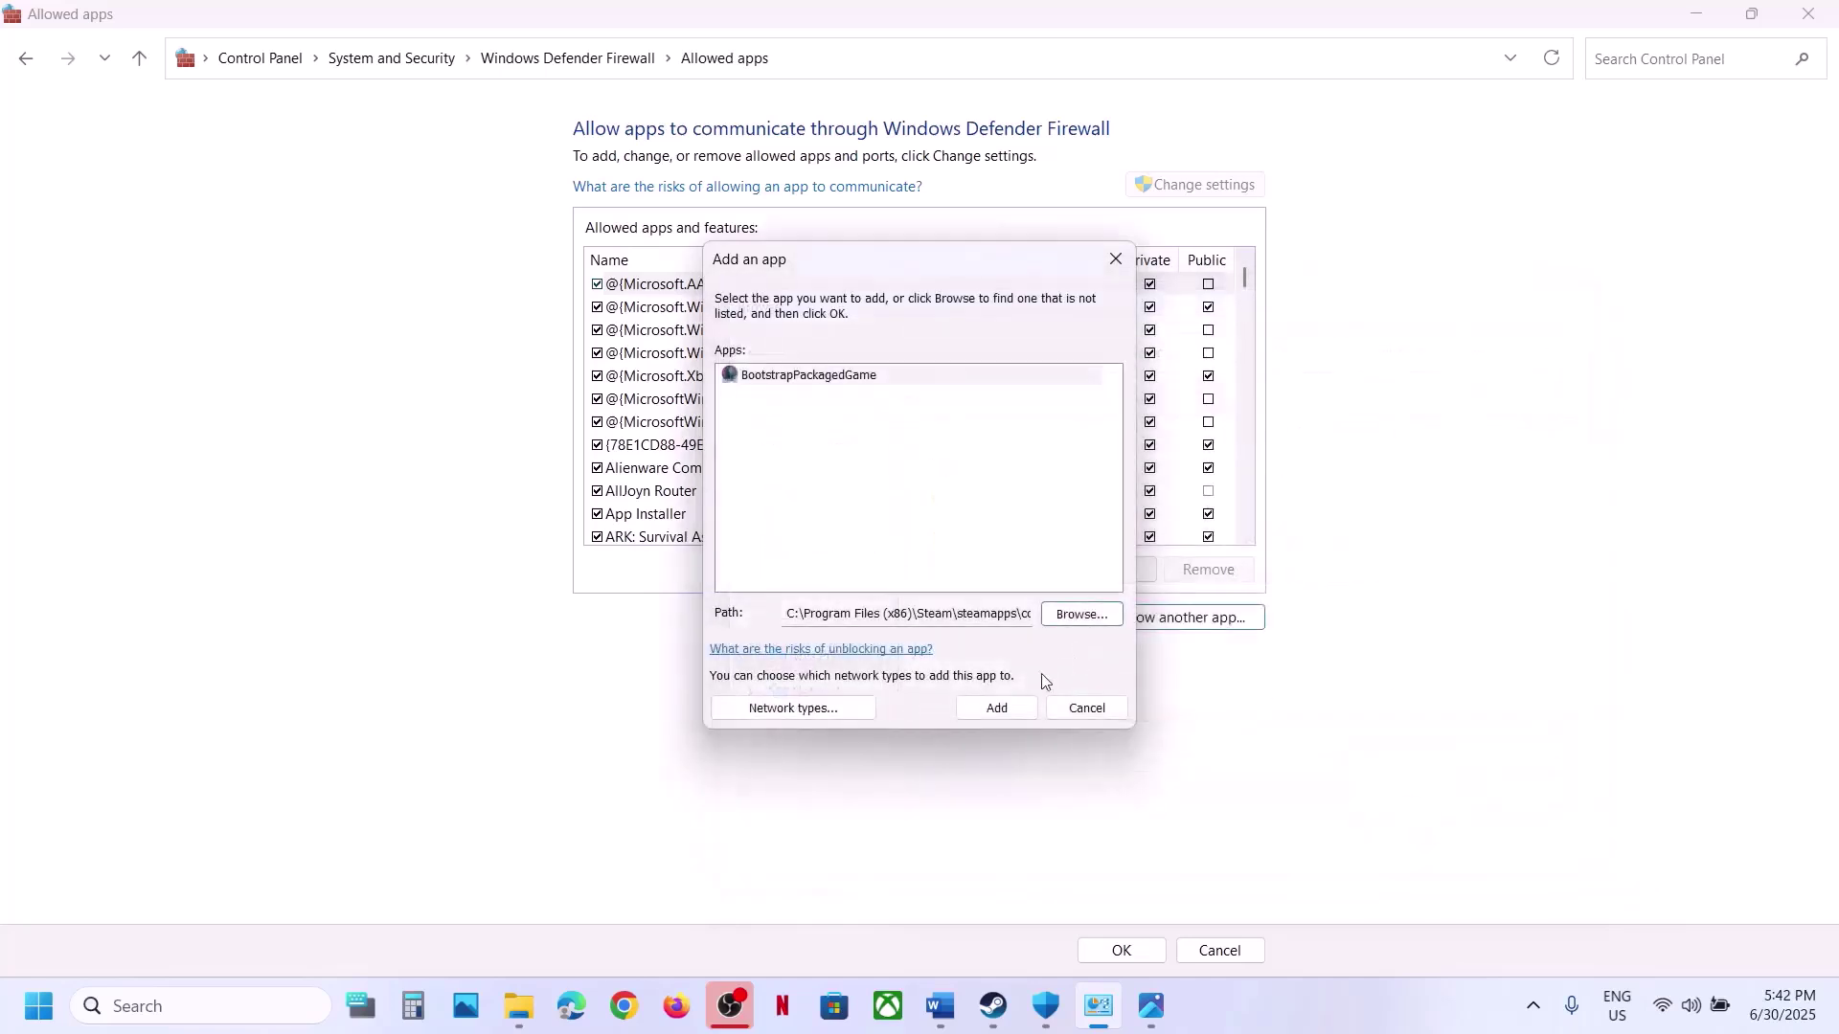
click(1012, 710)
click(1090, 587)
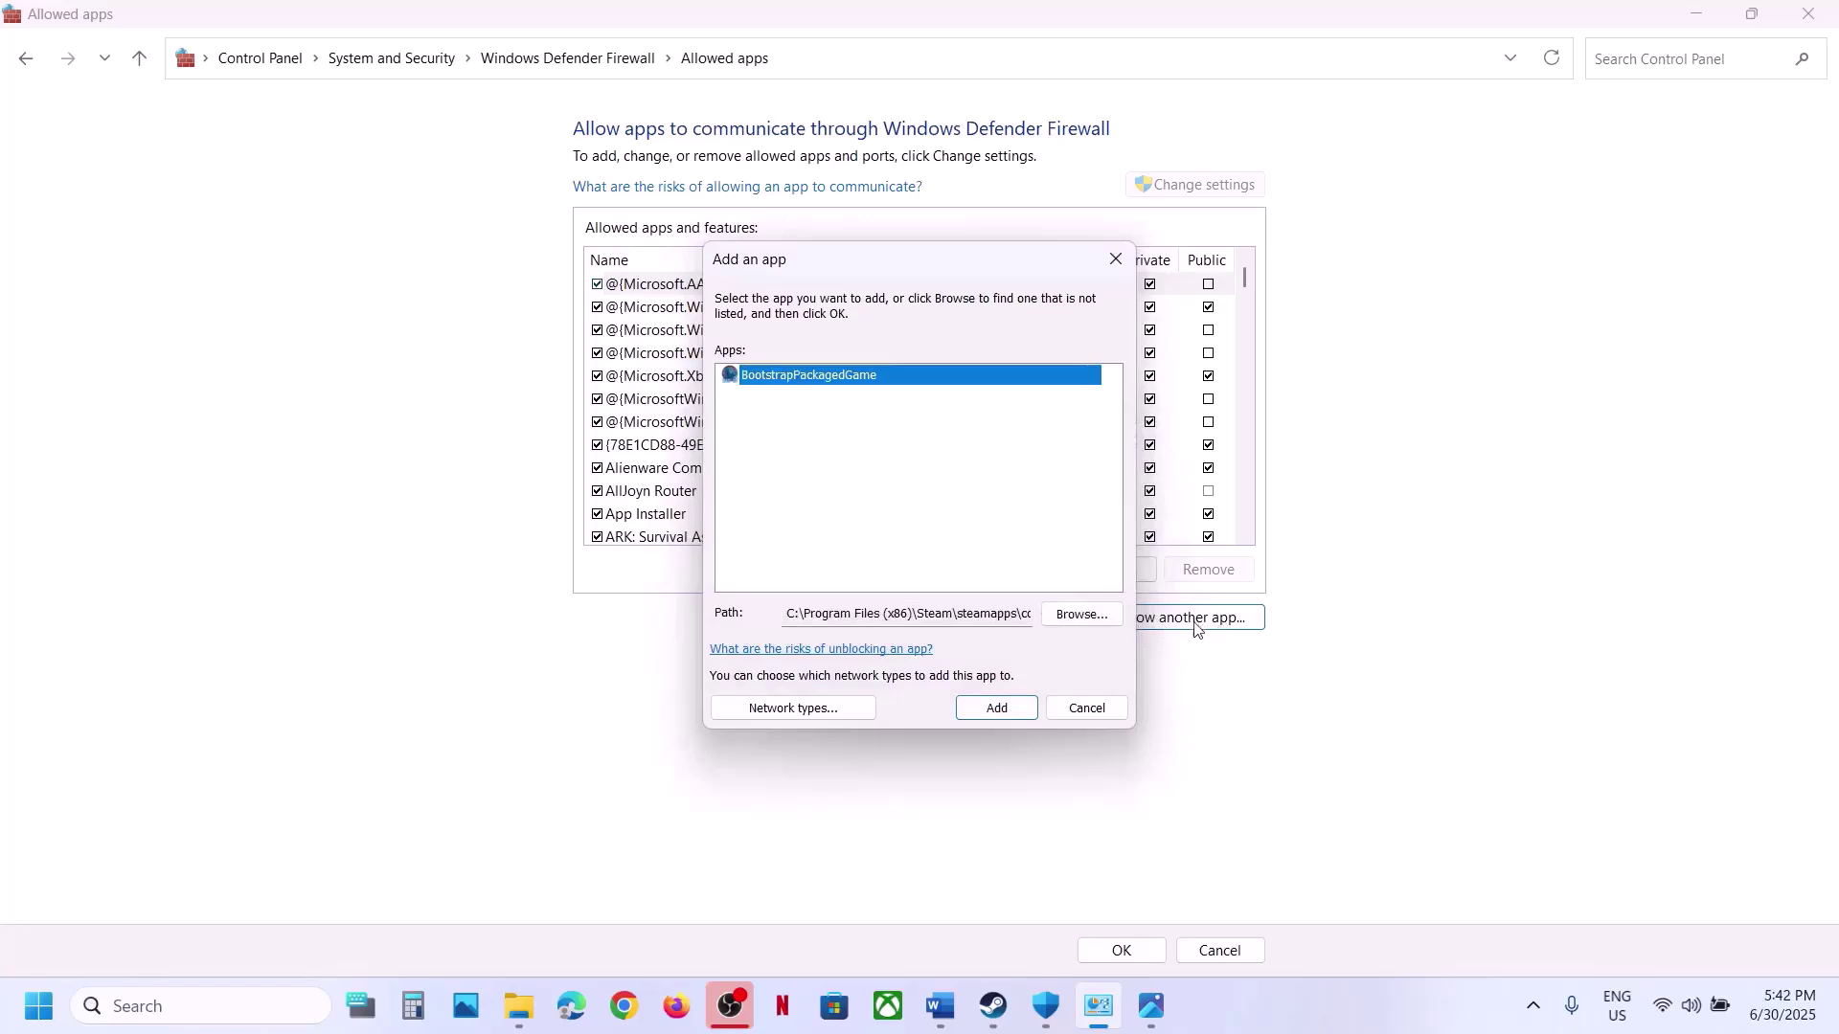
- Add the game executable from the ReadyOrNot\Binaries\Win64 folder to the allowed apps and select the Ready Or Not entry
click(1107, 619)
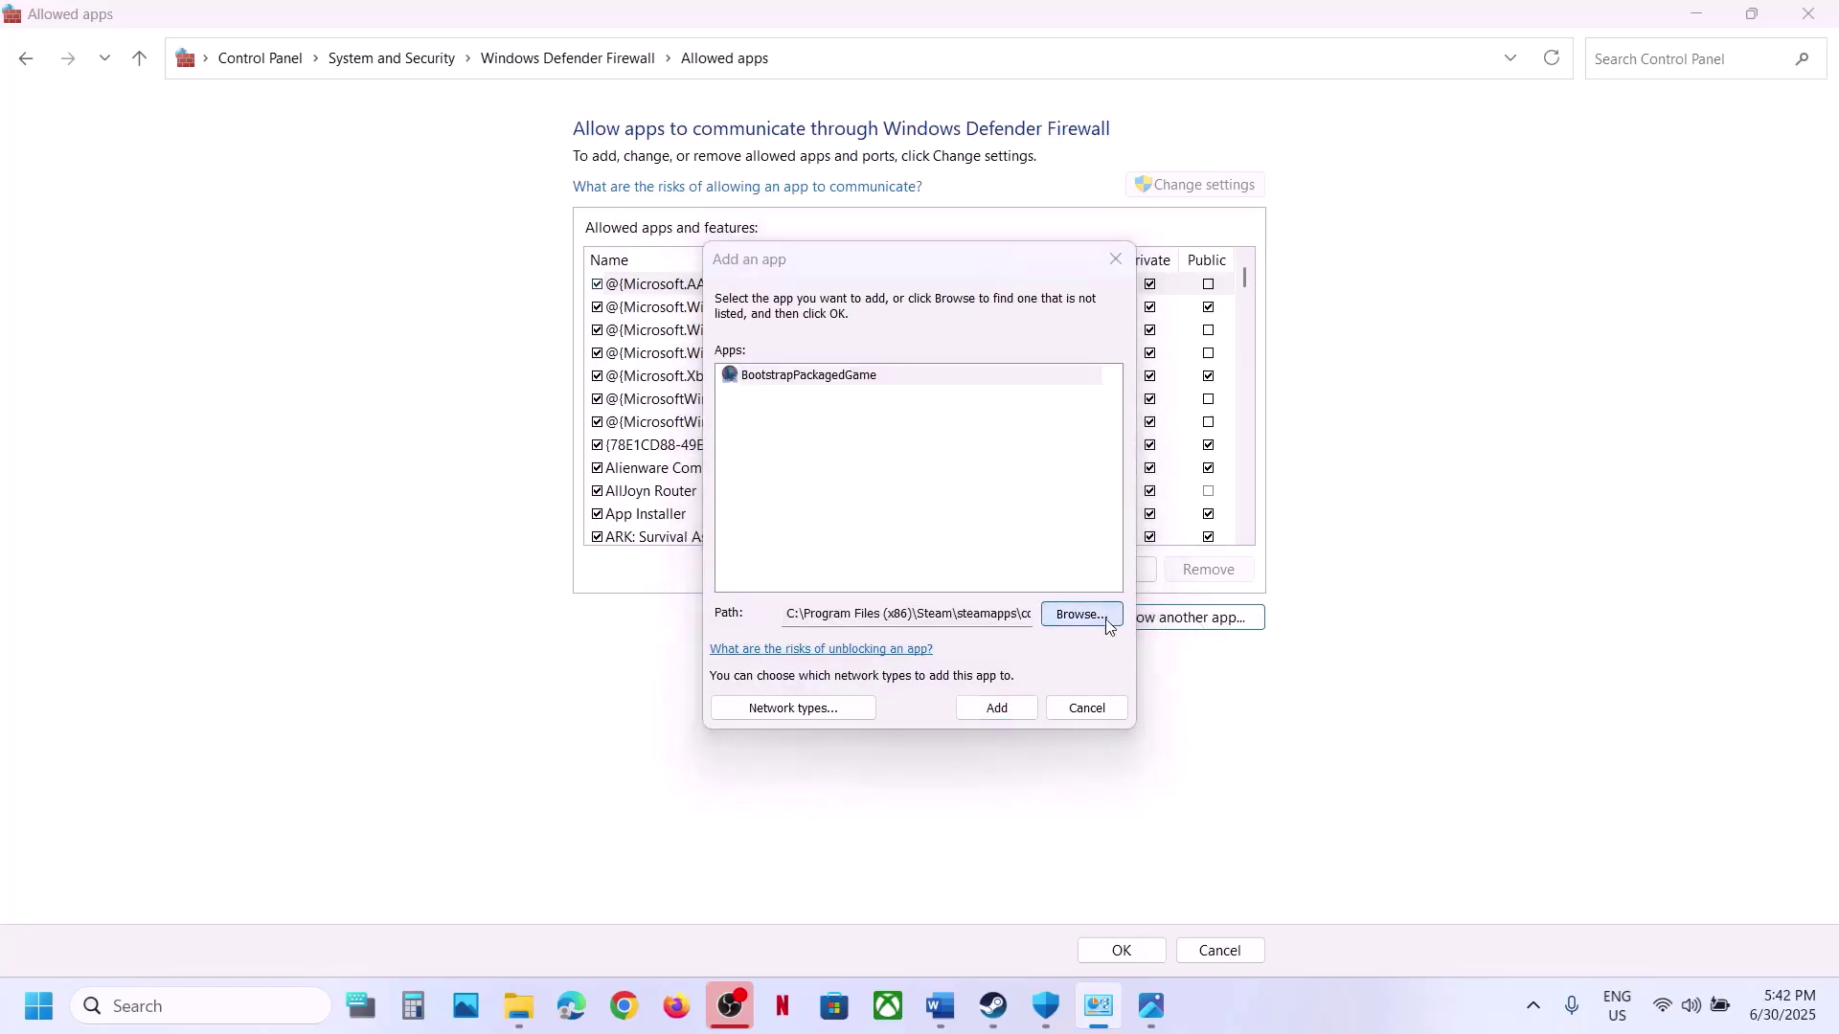
double_click(996, 507)
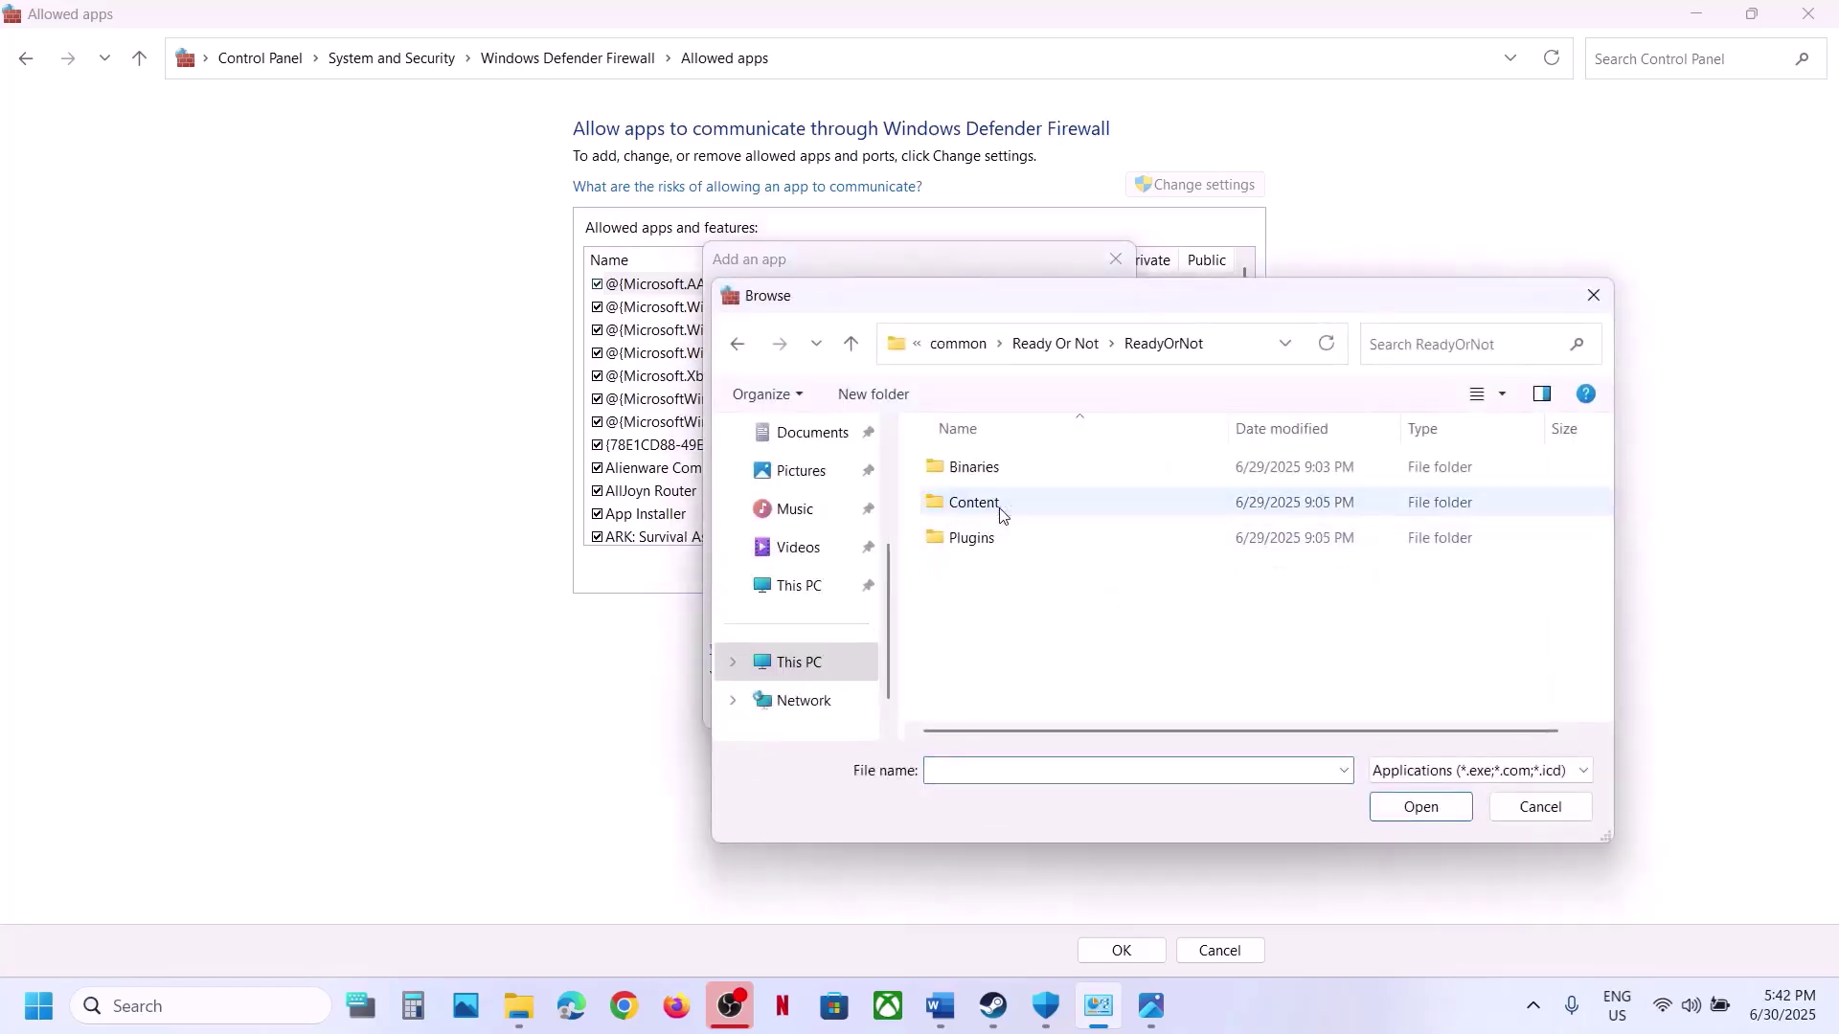
double_click(1004, 470)
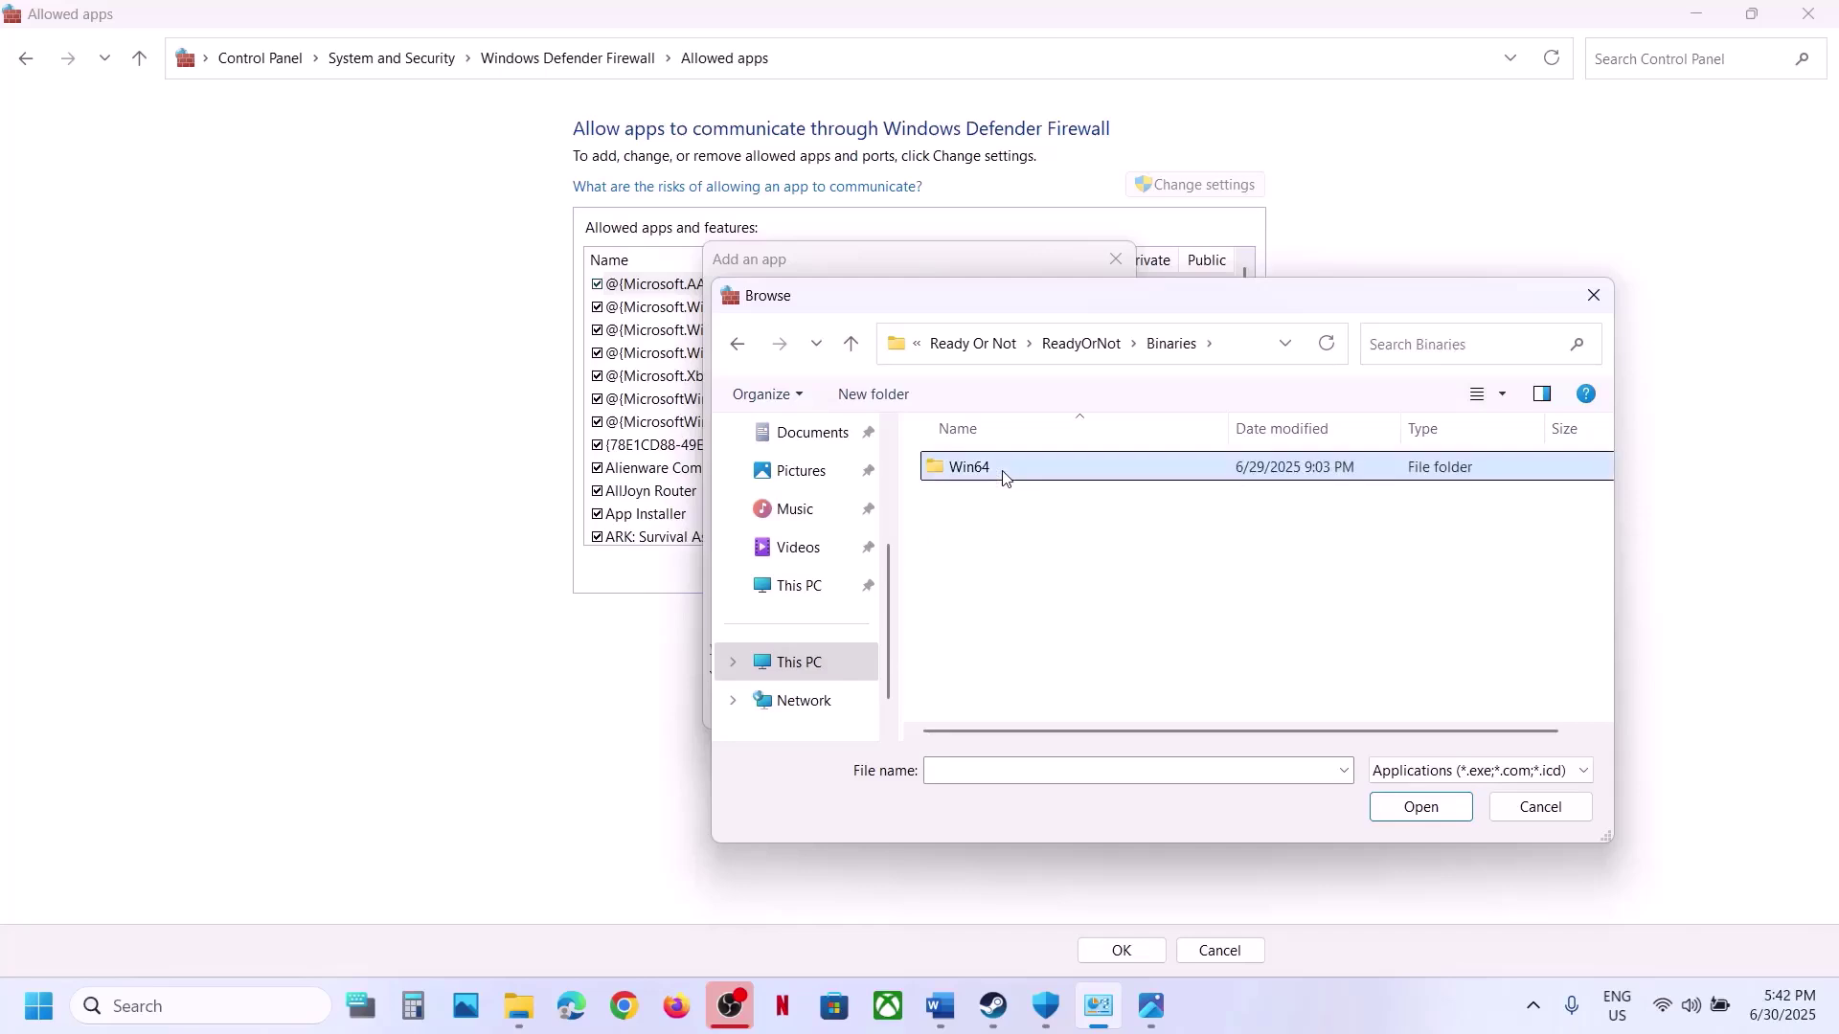
double_click(1005, 472)
click(1051, 498)
click(1420, 808)
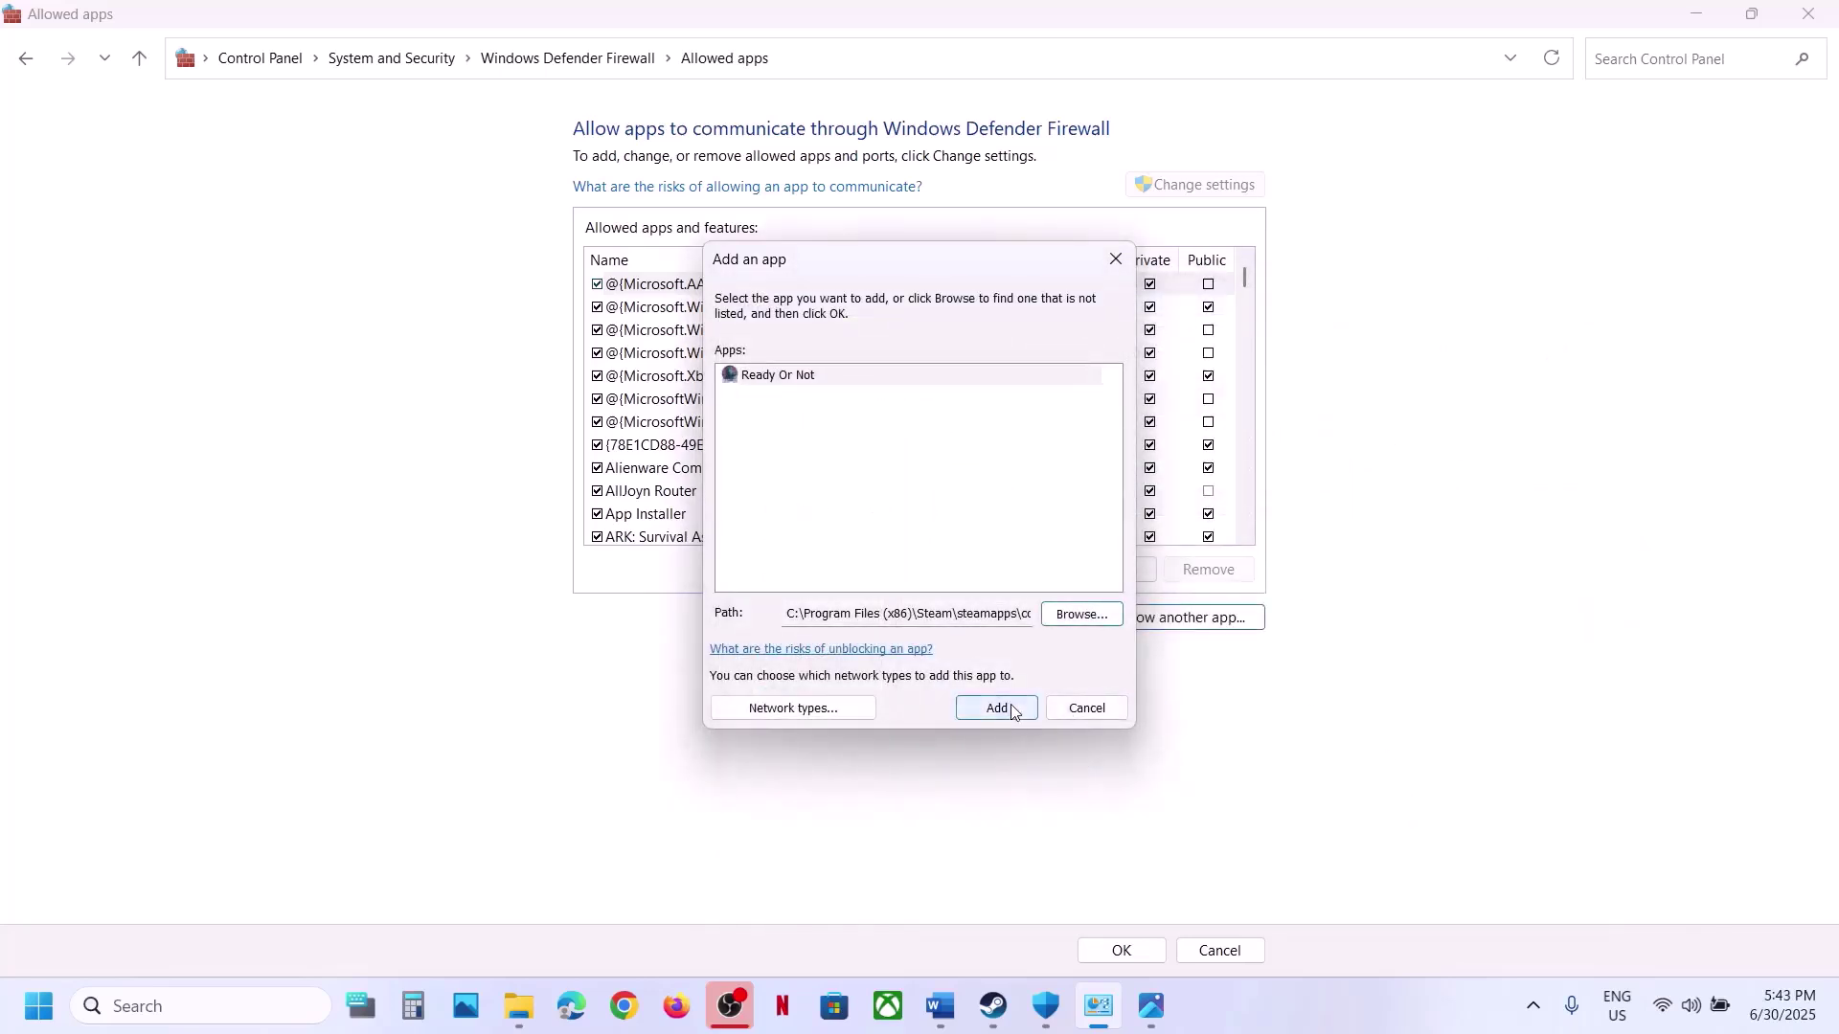
click(1013, 711)
click(662, 517)
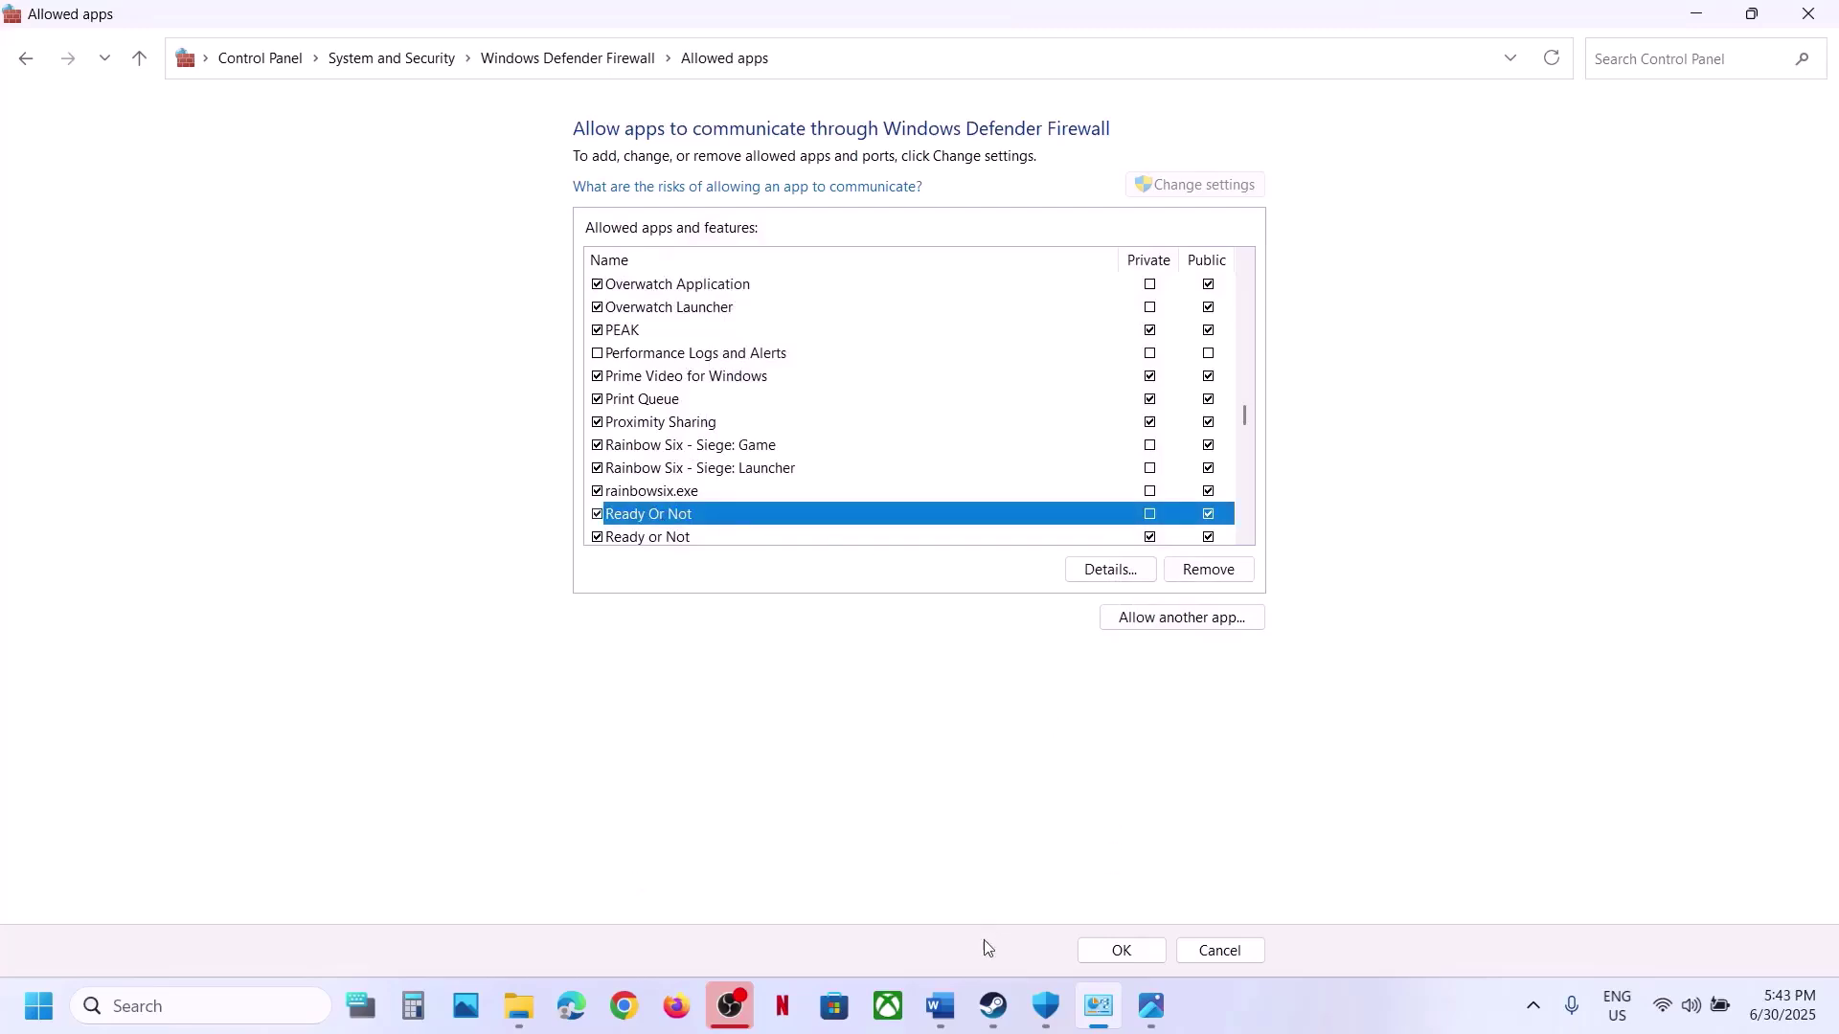
- Open Power Options under Hardware and Sound in Control Panel and view the available plans in the Power Saver.jpg image
click(941, 1006)
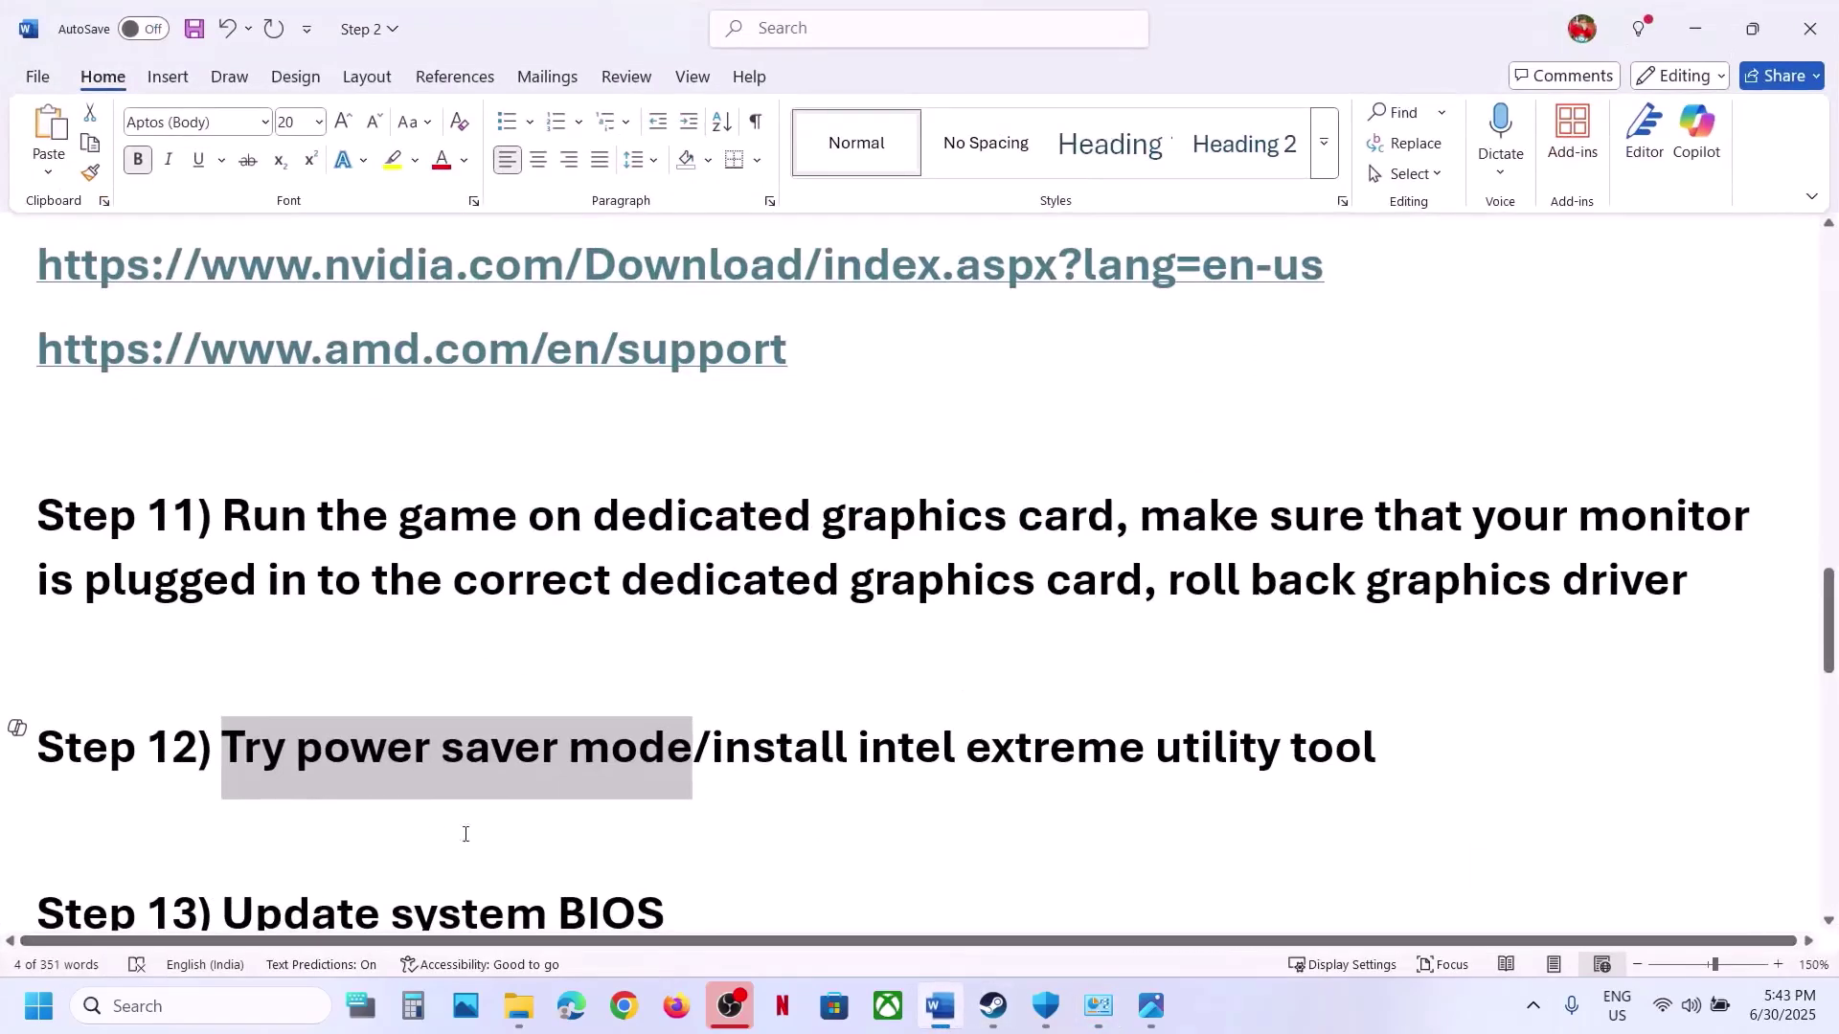
click(174, 1020)
text(control)
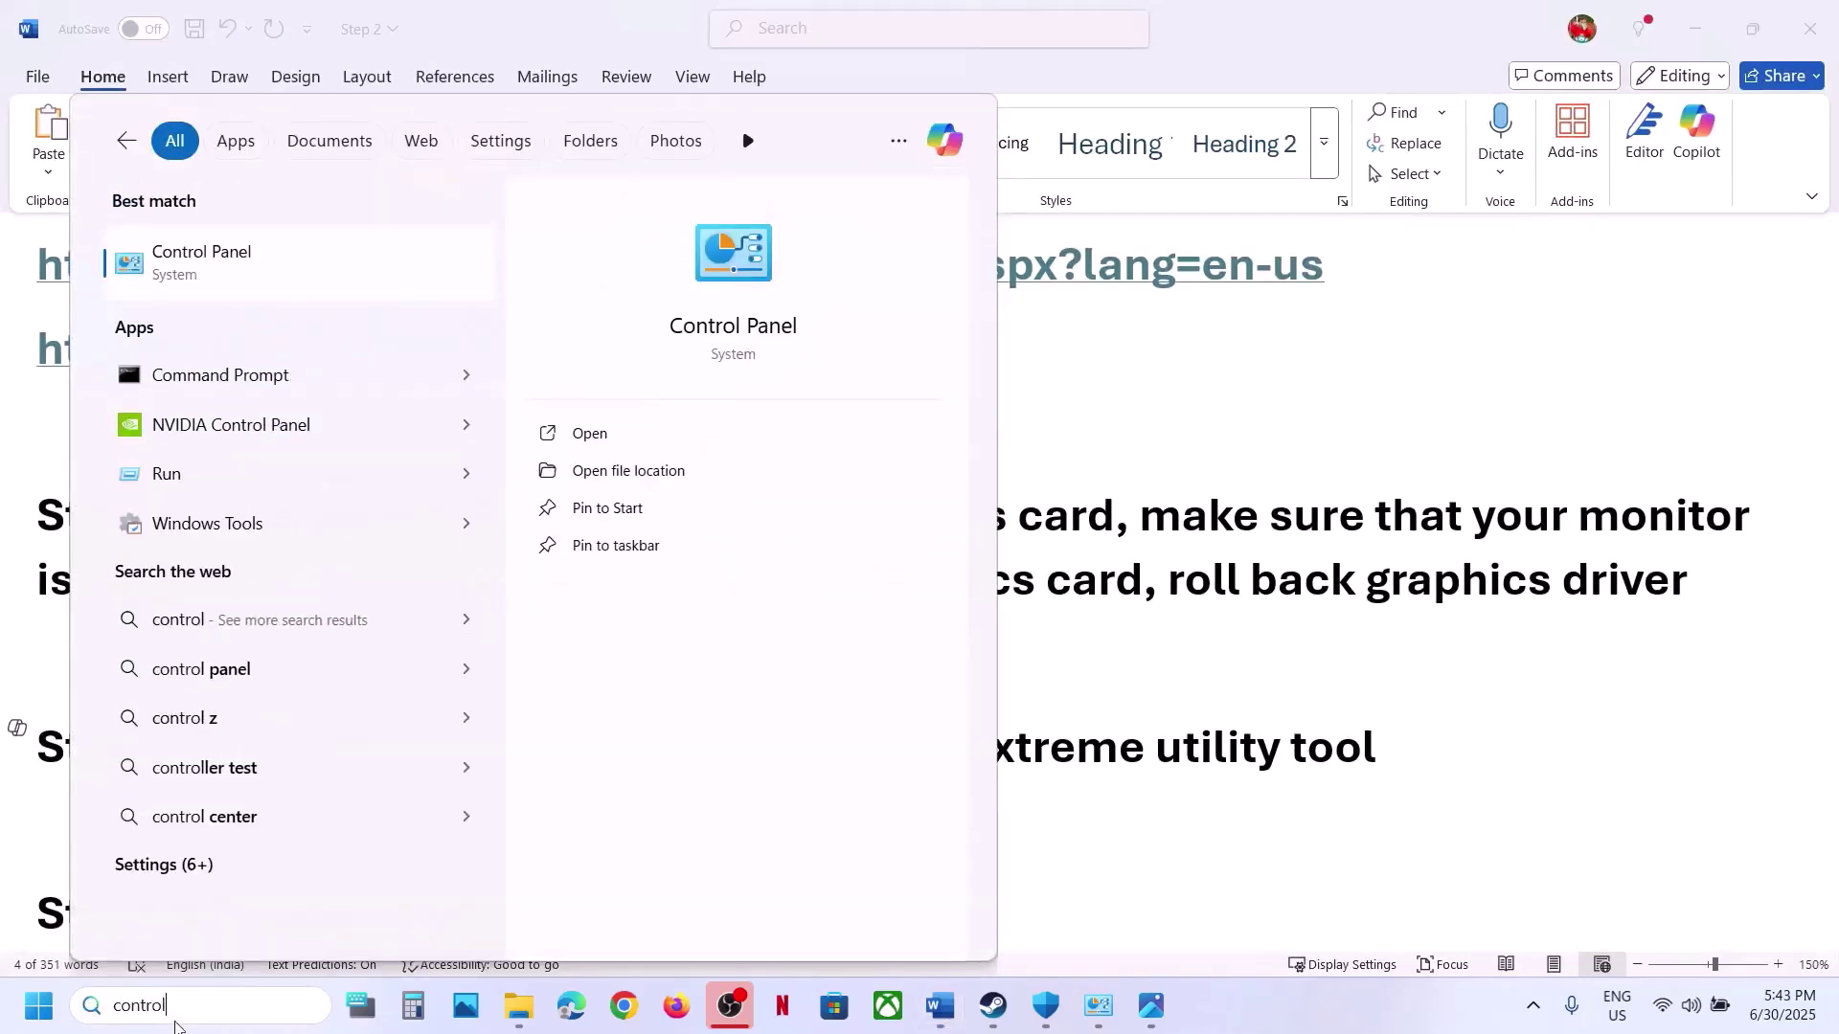
key(Return)
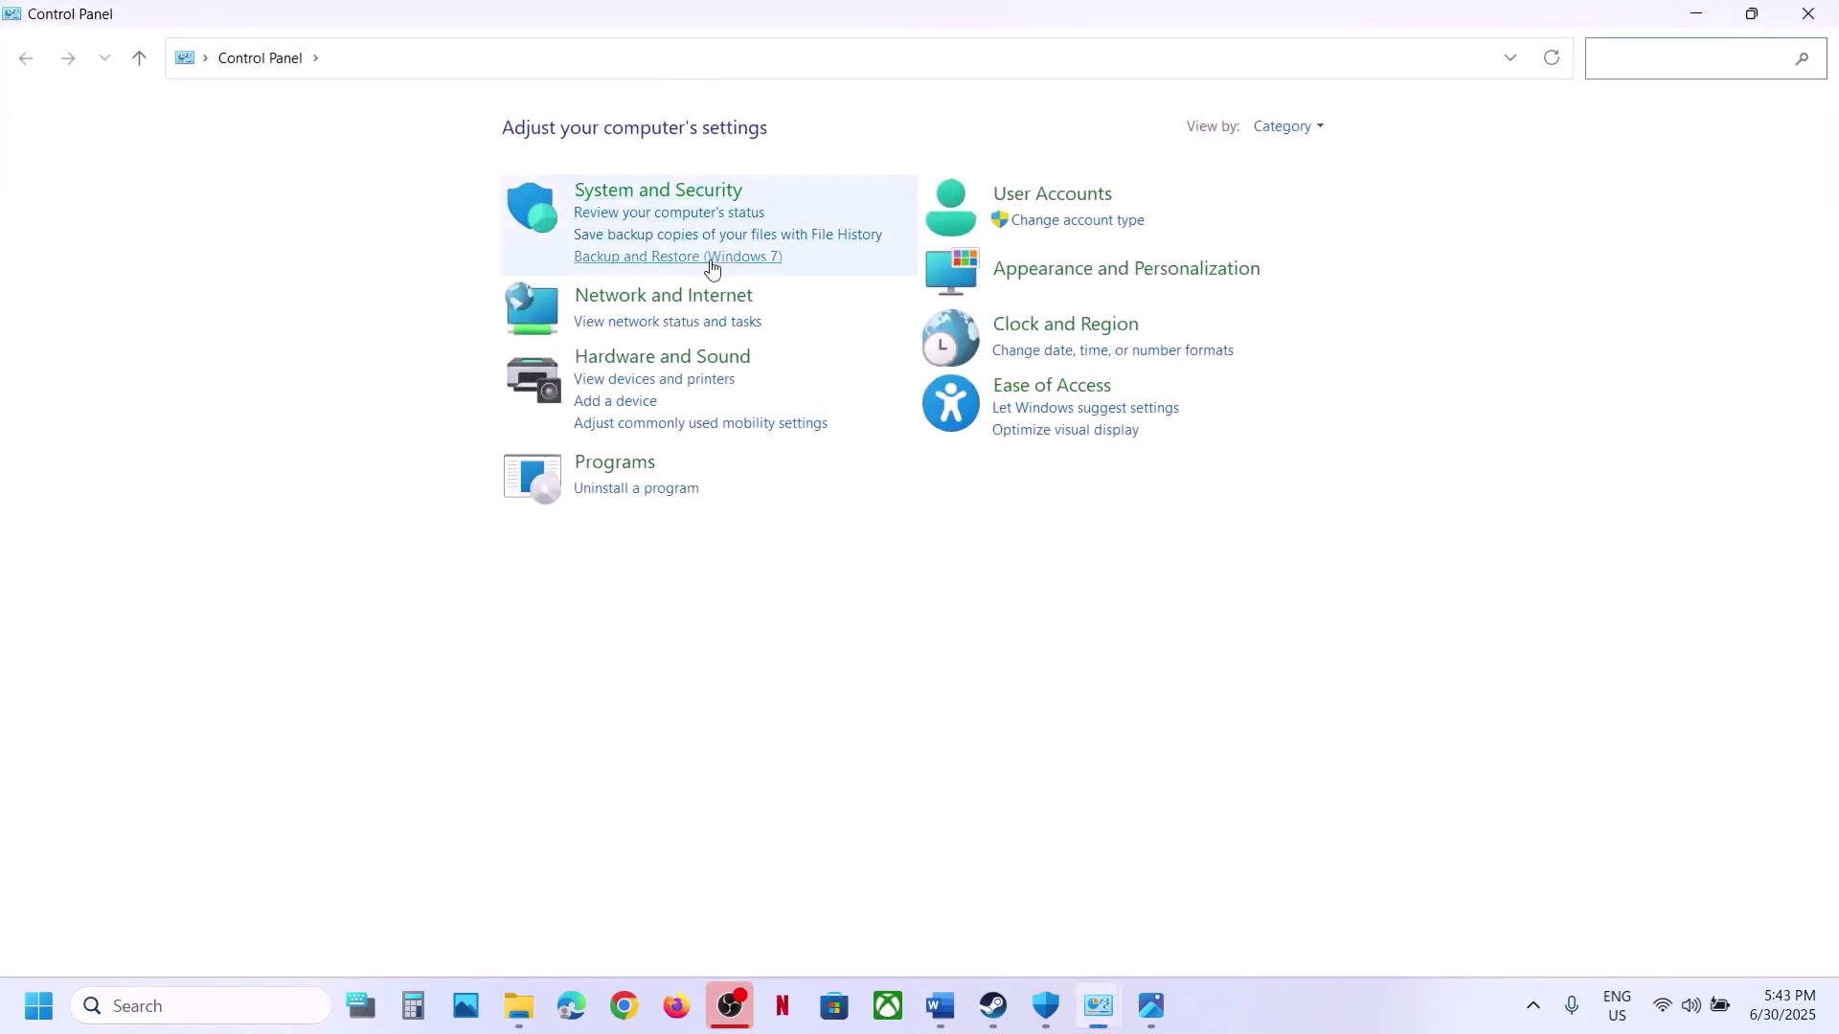
click(652, 359)
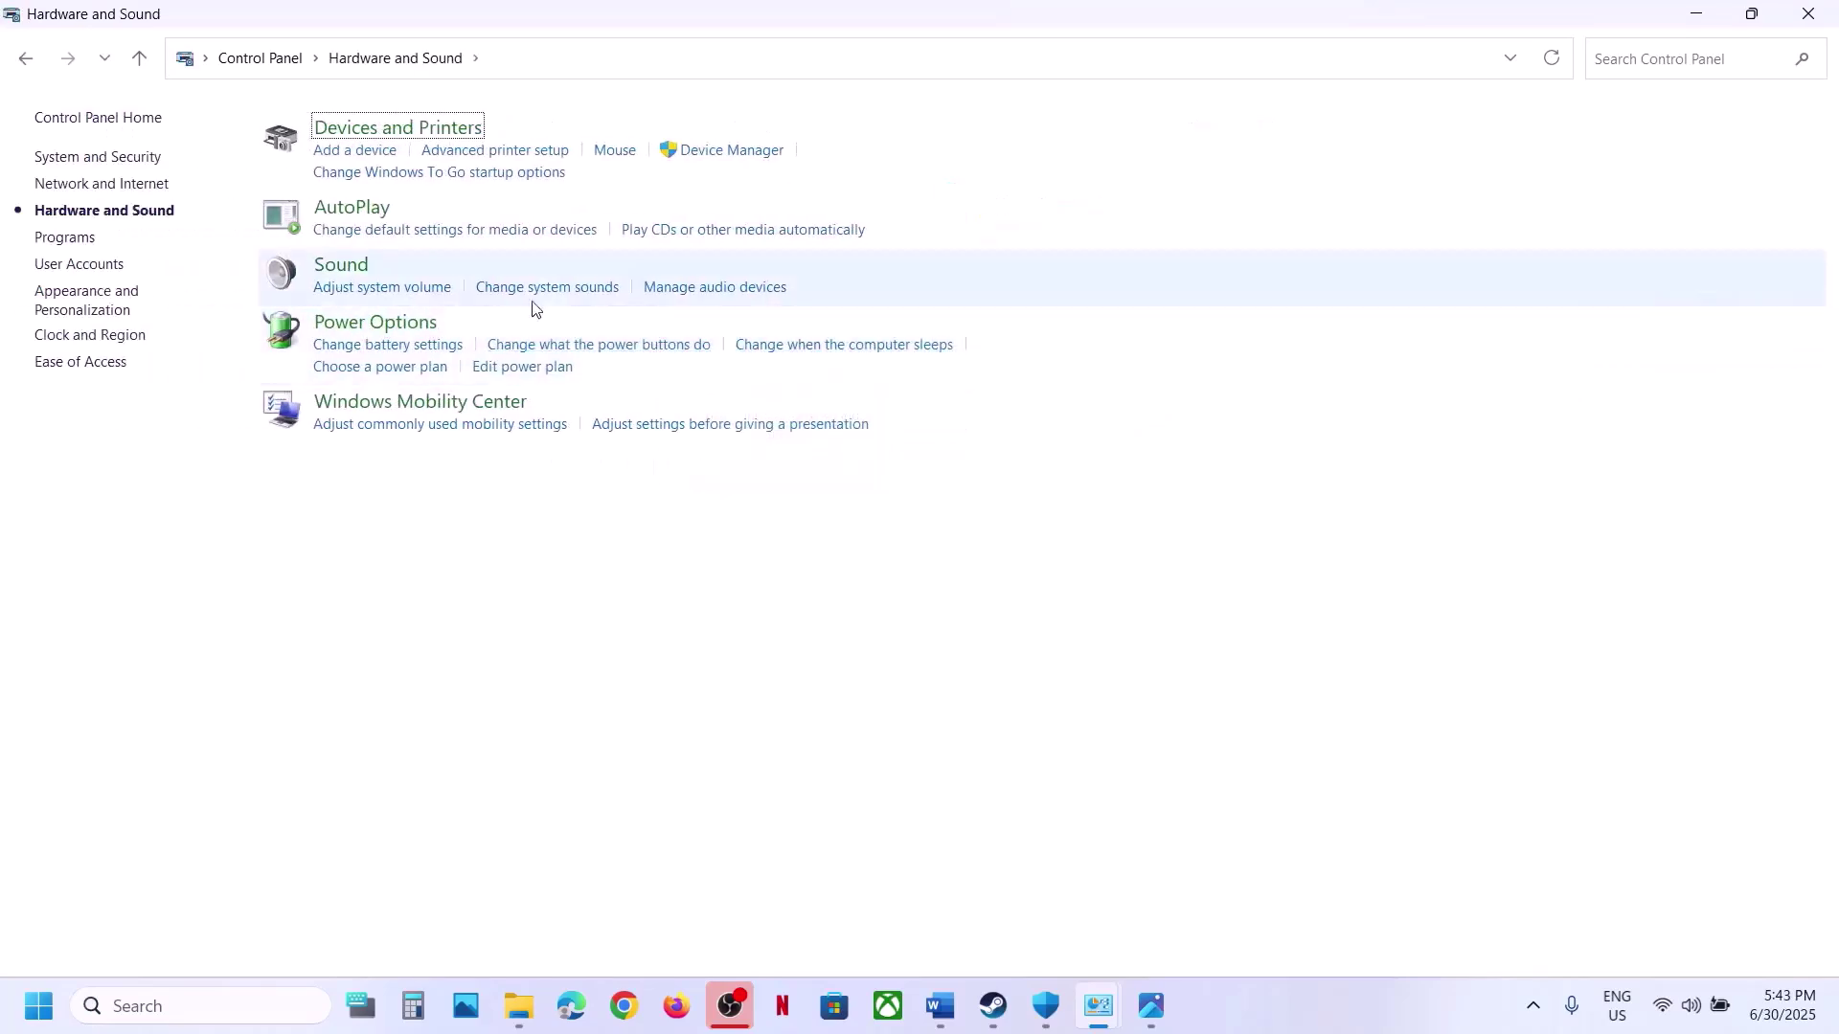
click(395, 326)
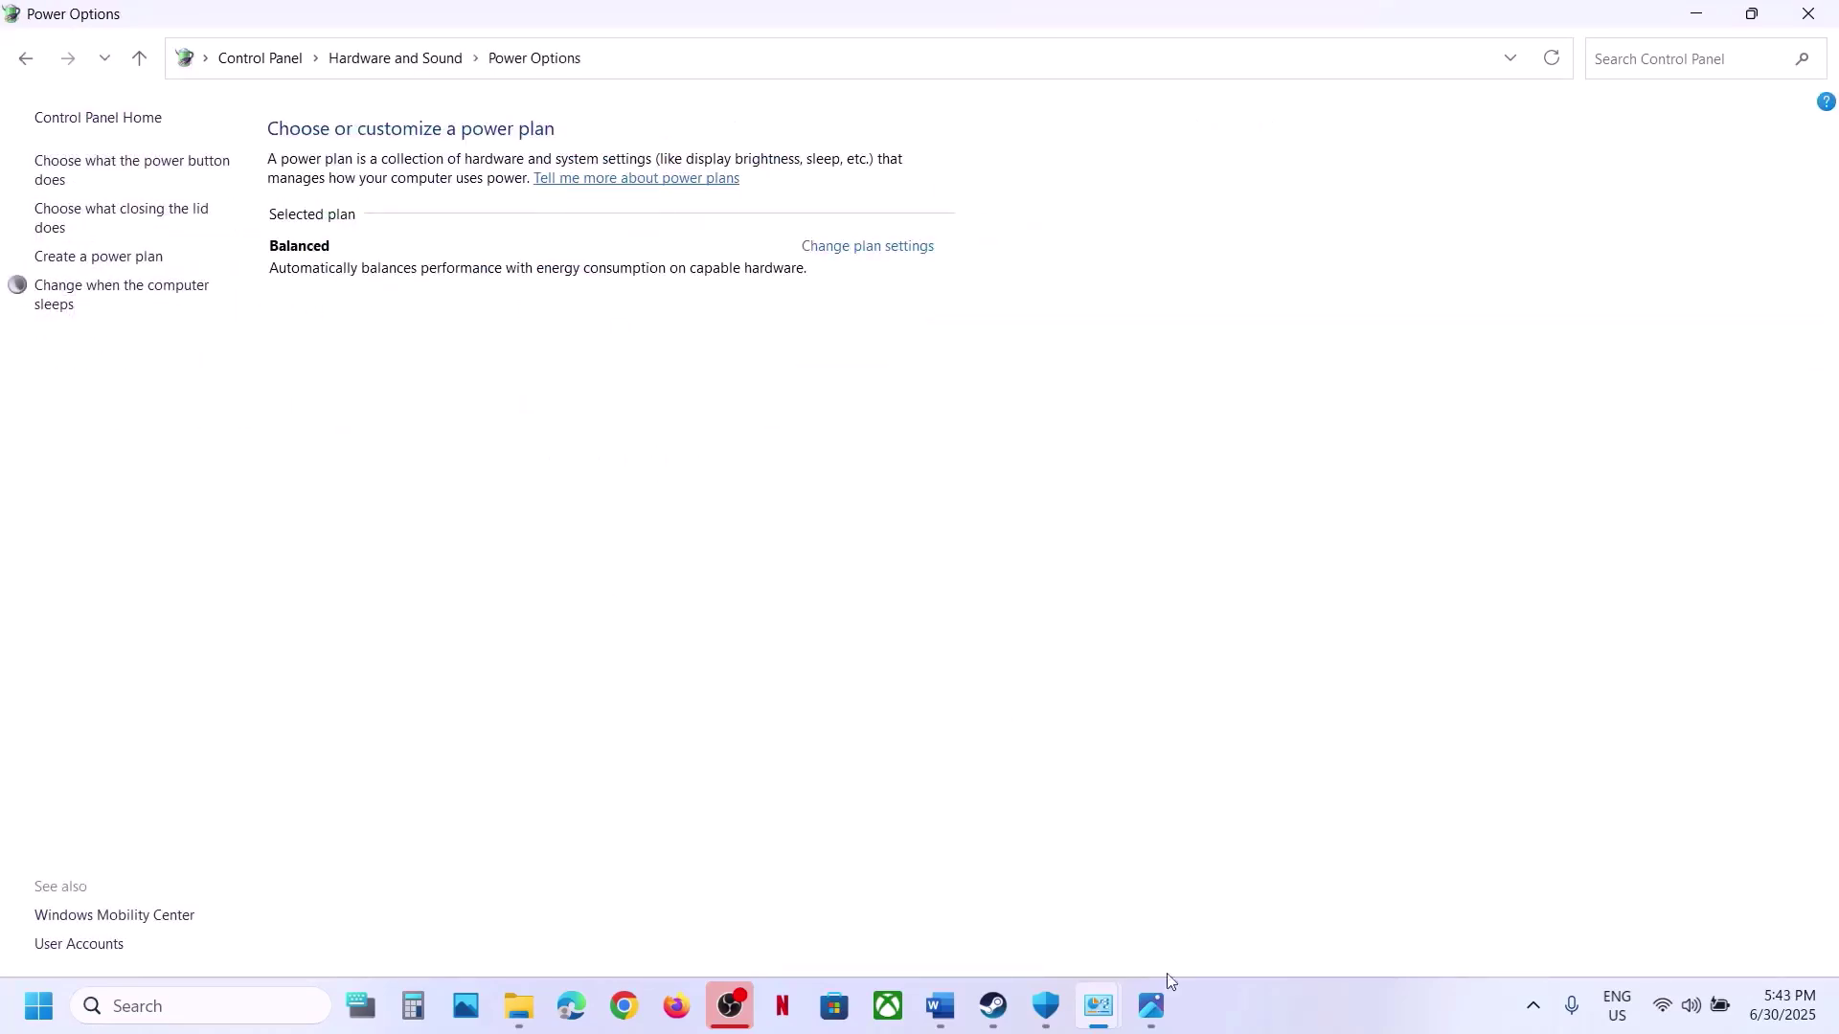
click(1155, 1008)
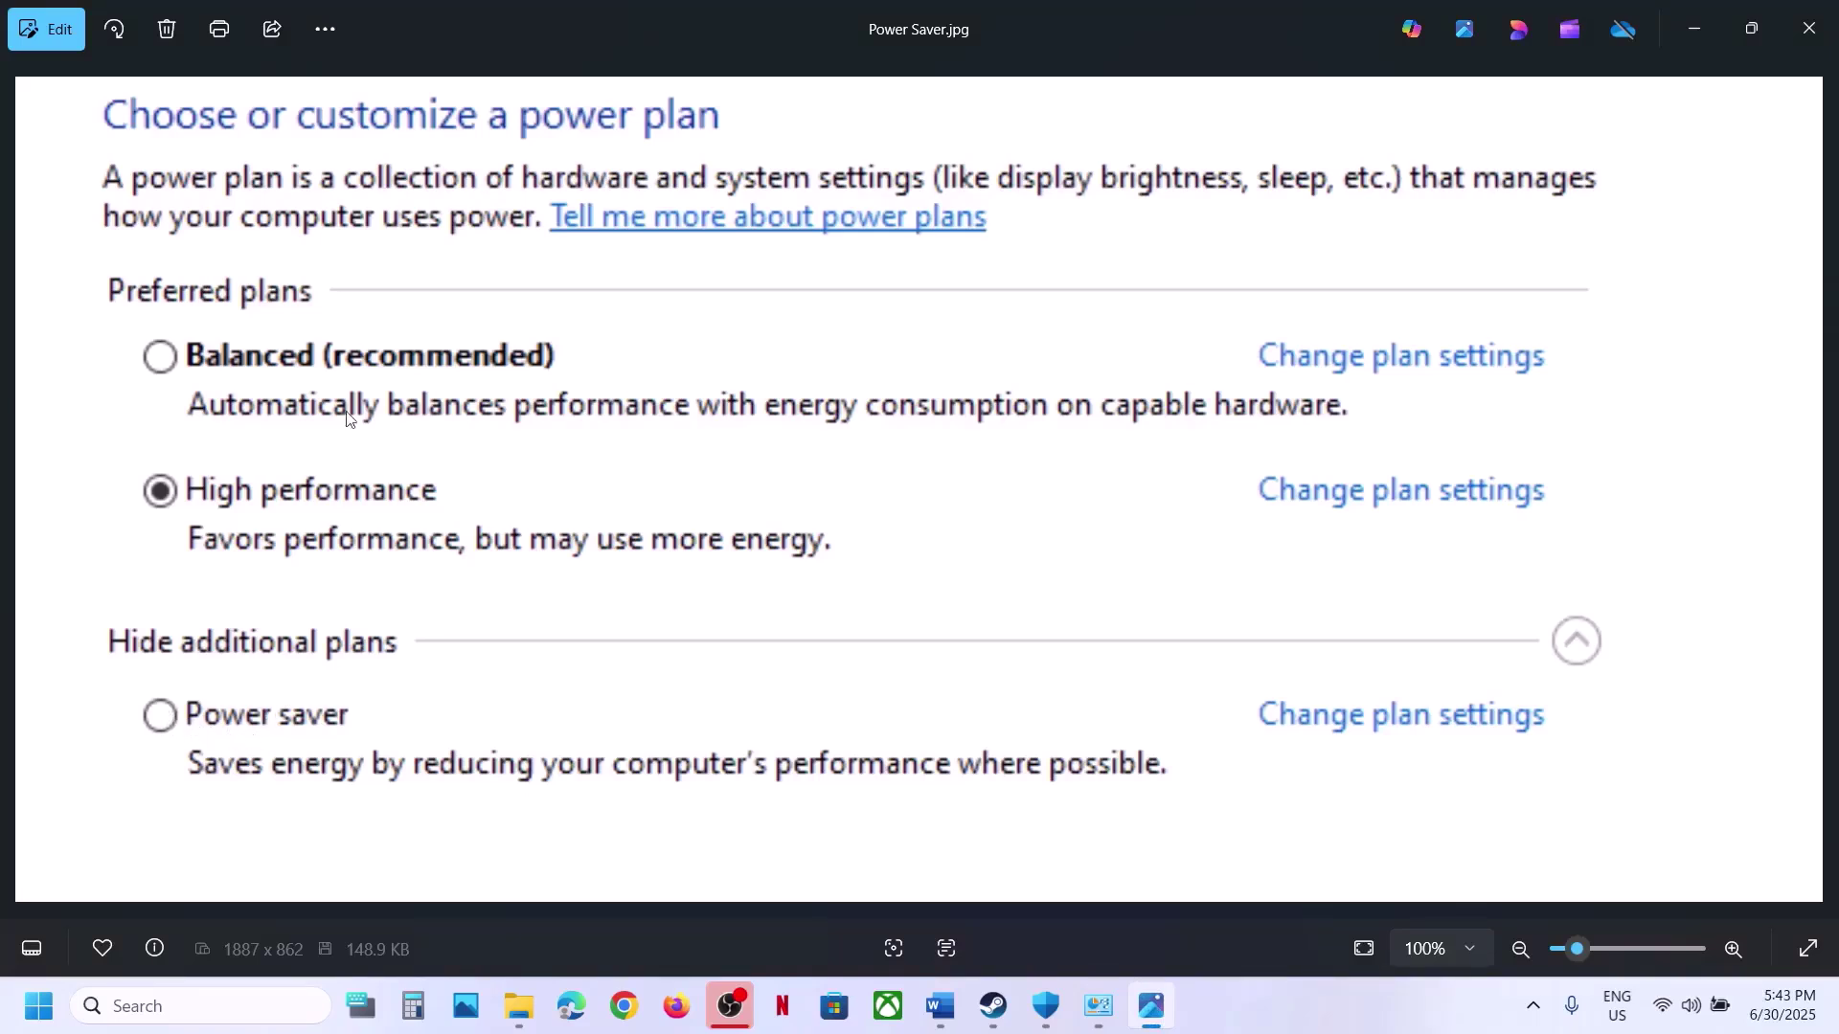
click(1707, 32)
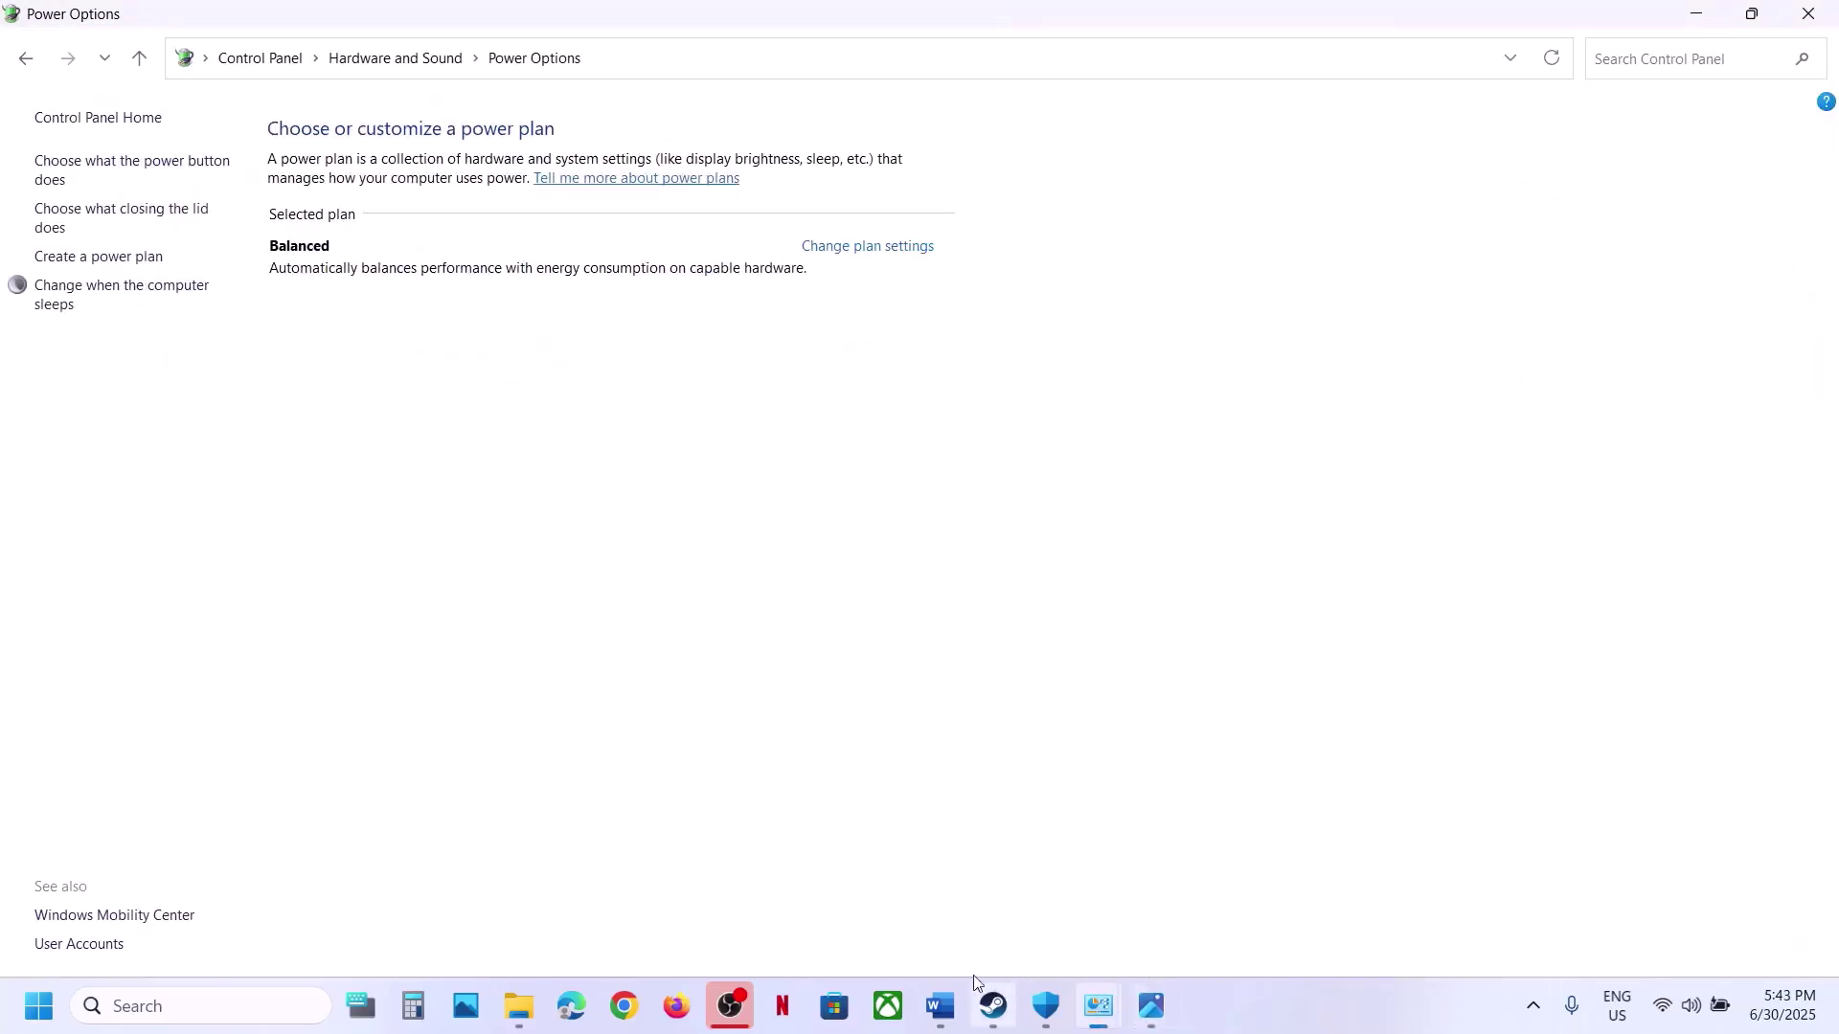
- Highlight "install intel extreme utility tool" in Word's Step 12 and examine the Performance Core Ratio in the Intel Extreme Tuning Utility image
click(941, 1006)
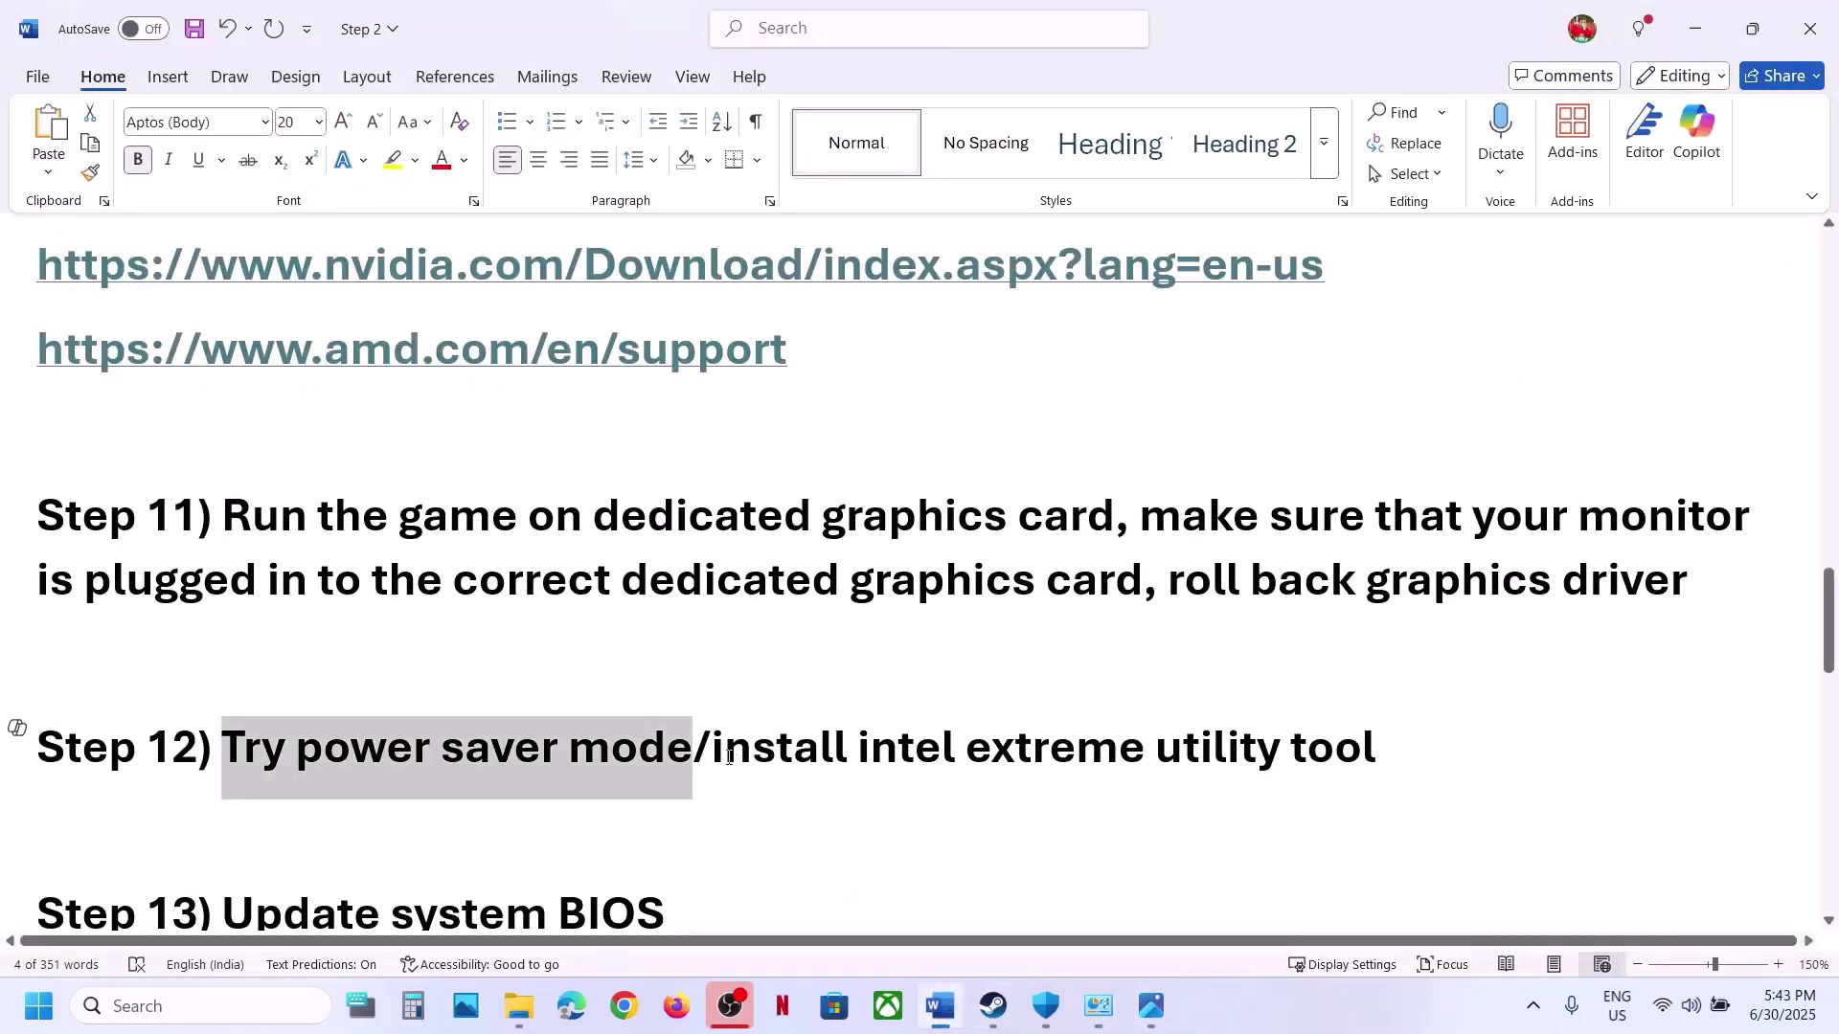
drag(729, 758, 1329, 778)
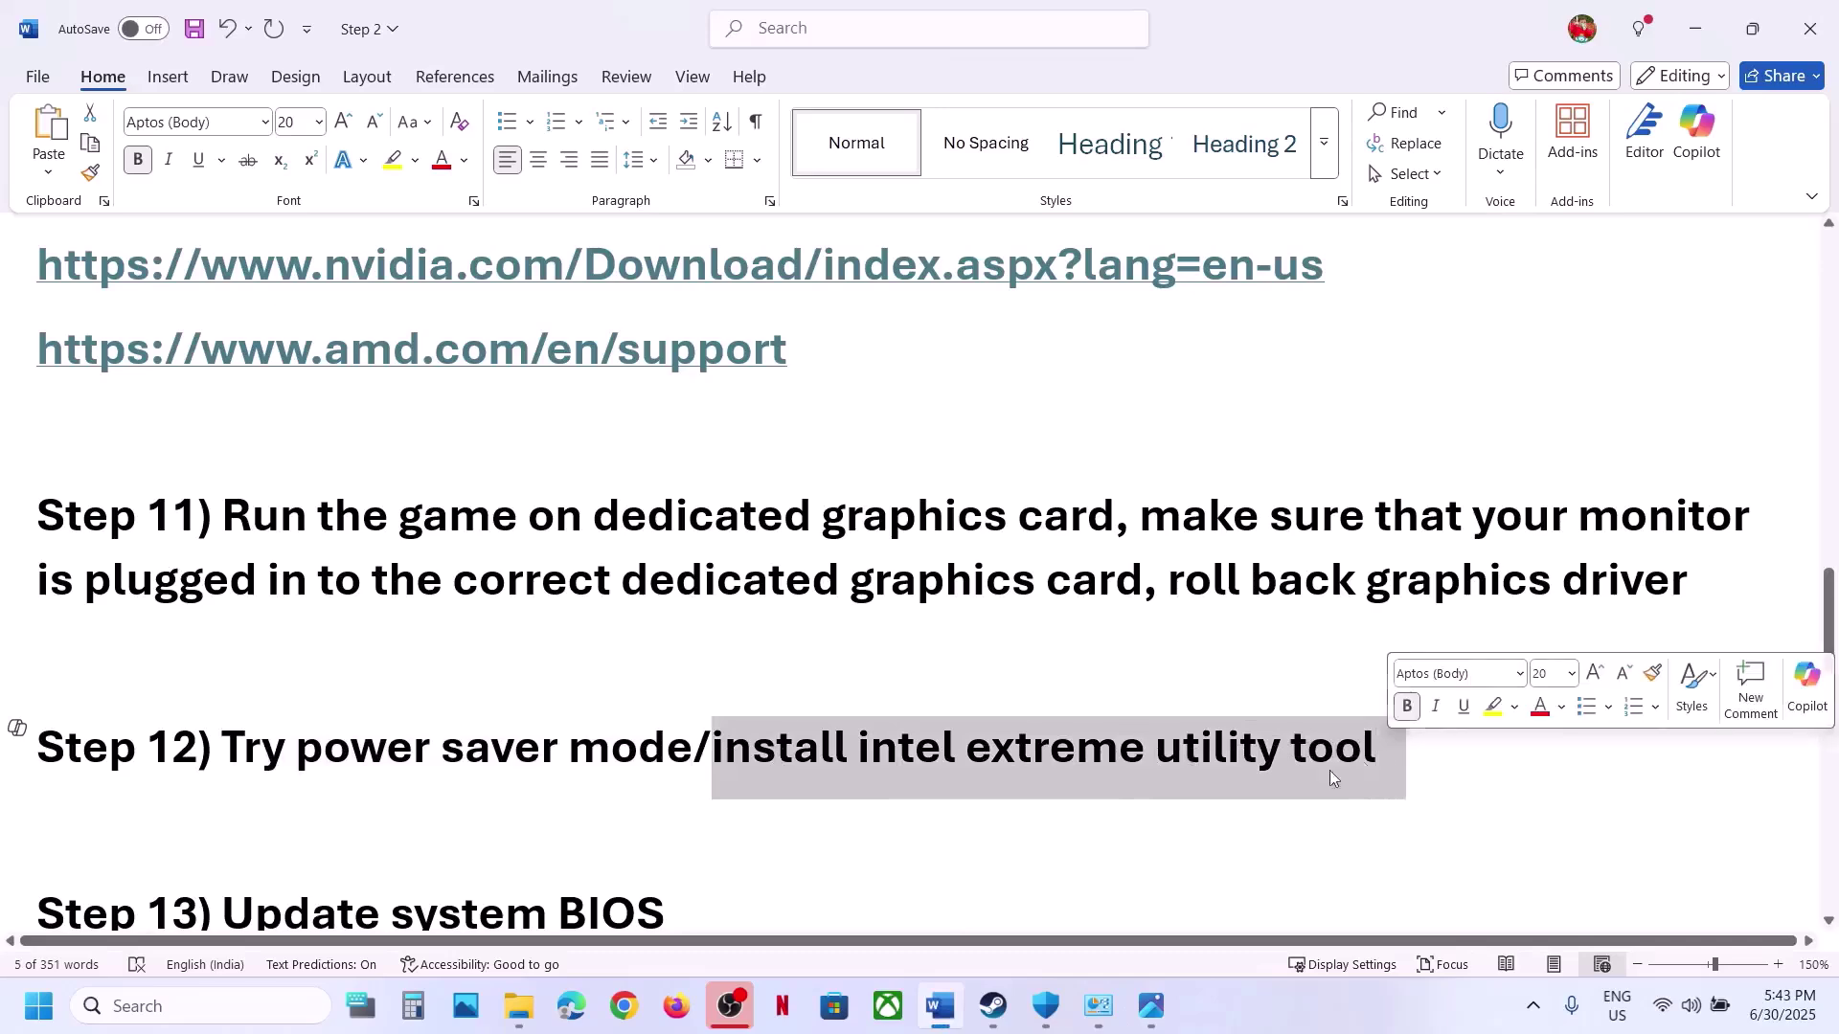
click(1152, 1006)
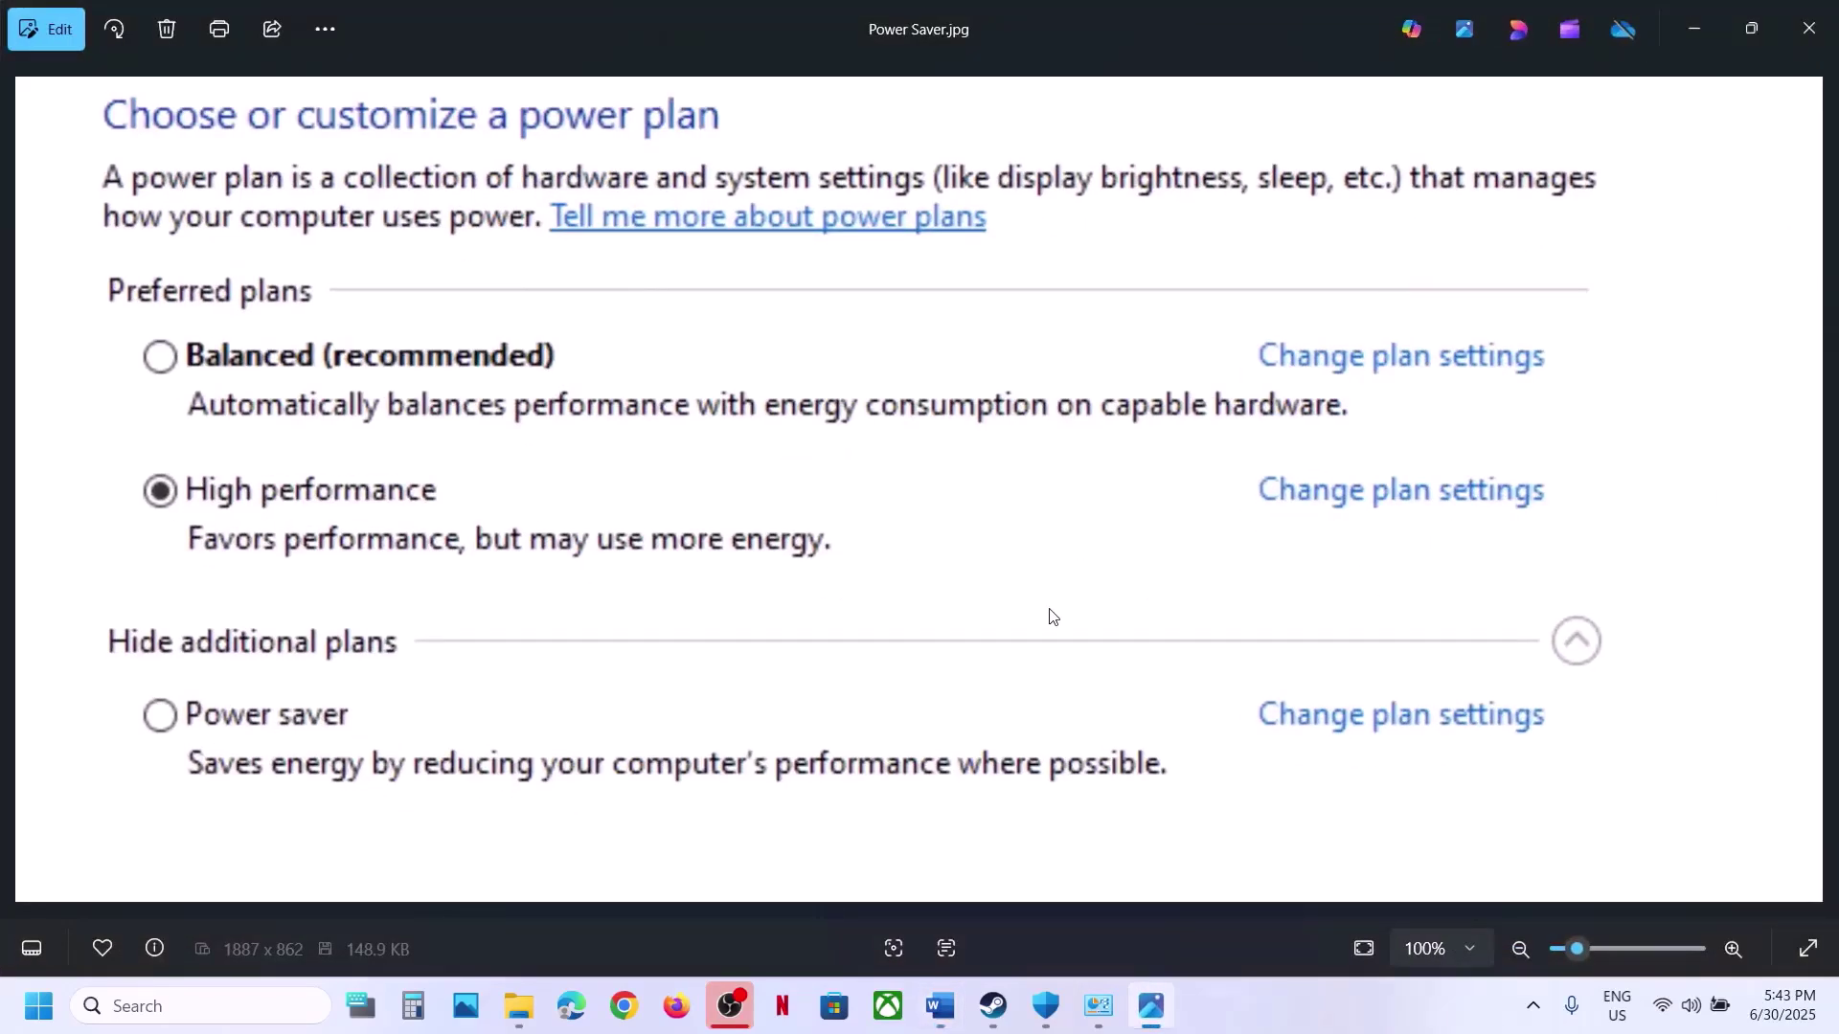
key(Right)
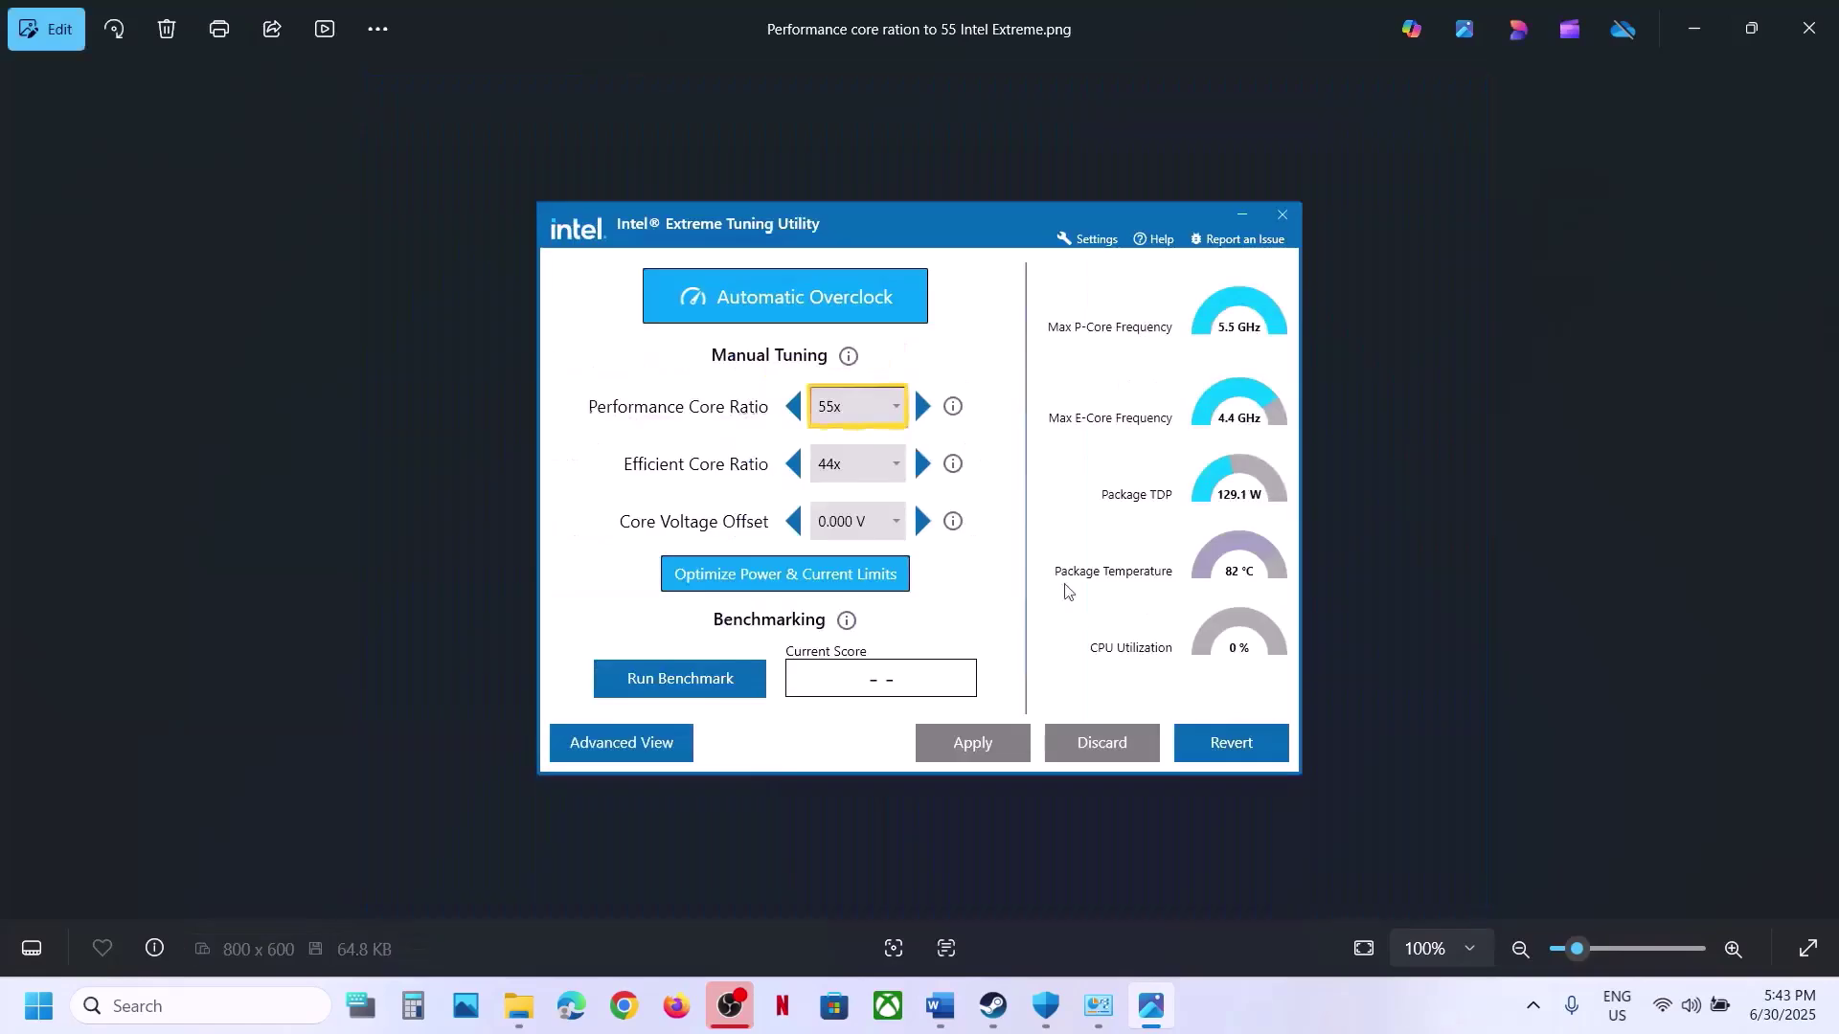
scroll(1086, 345, up, 3)
scroll(1089, 344, up, 1)
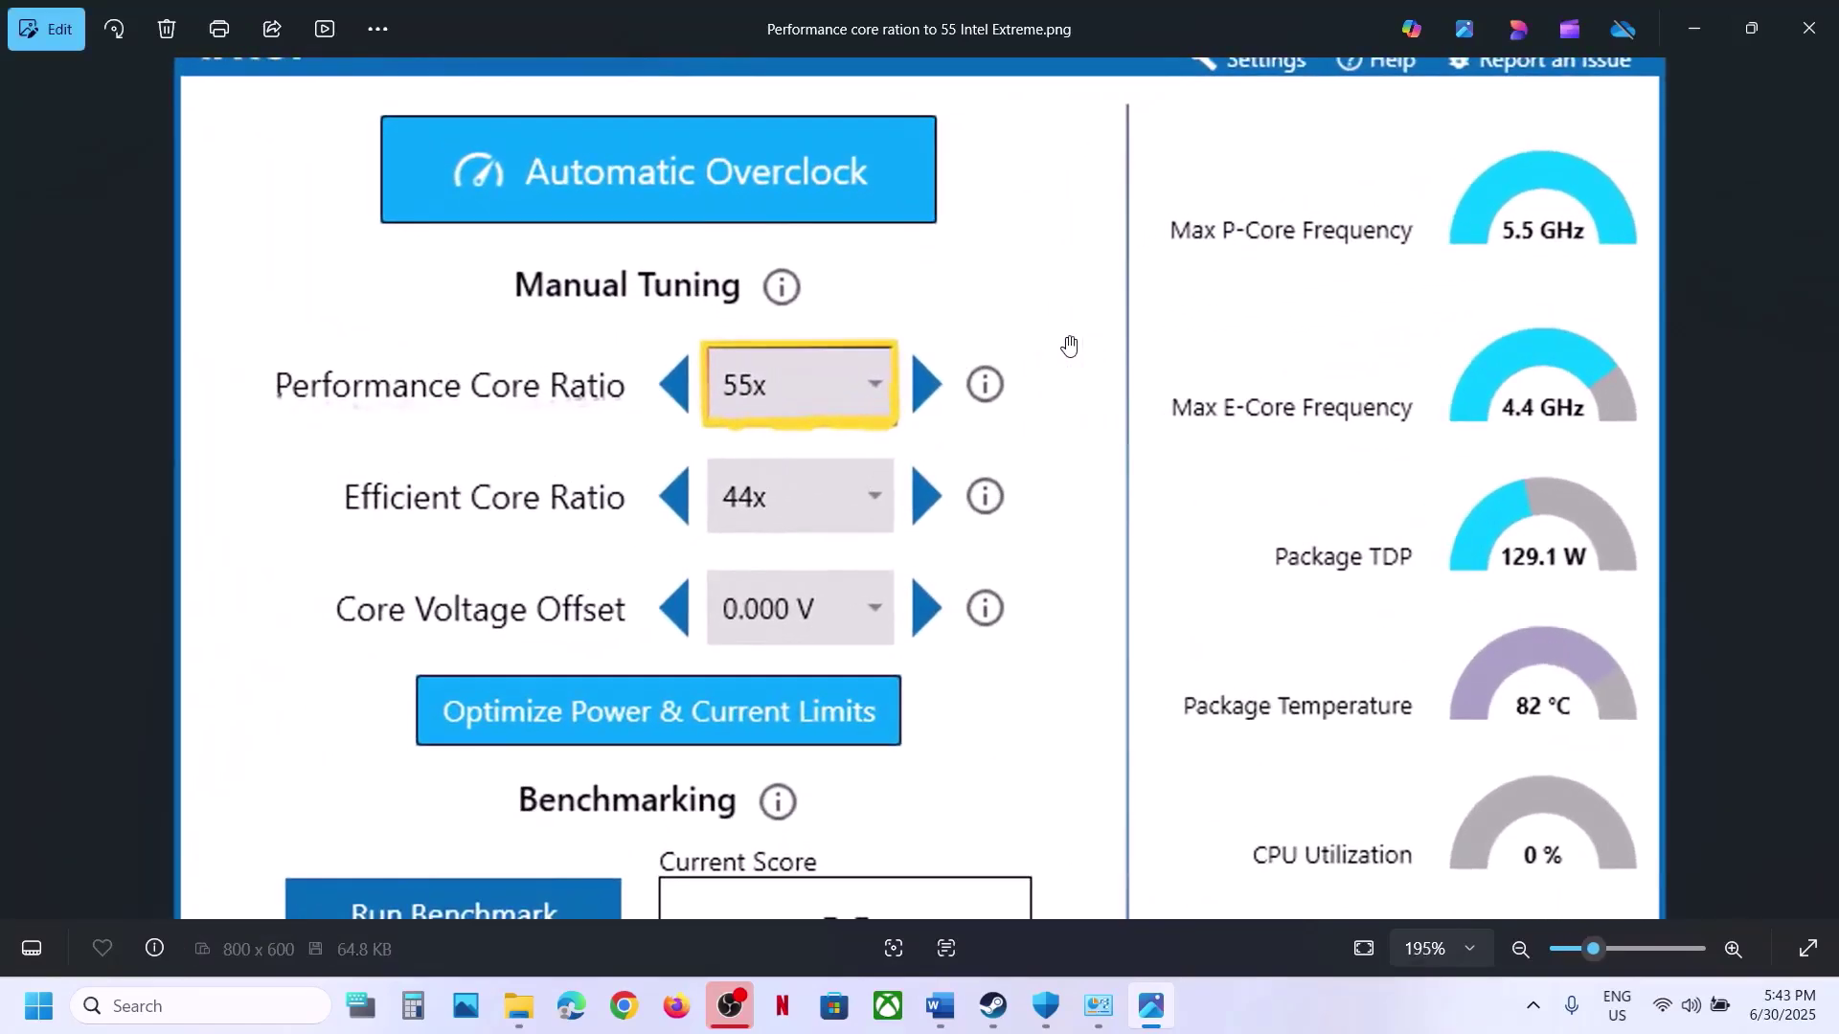
drag(1069, 345, 1105, 571)
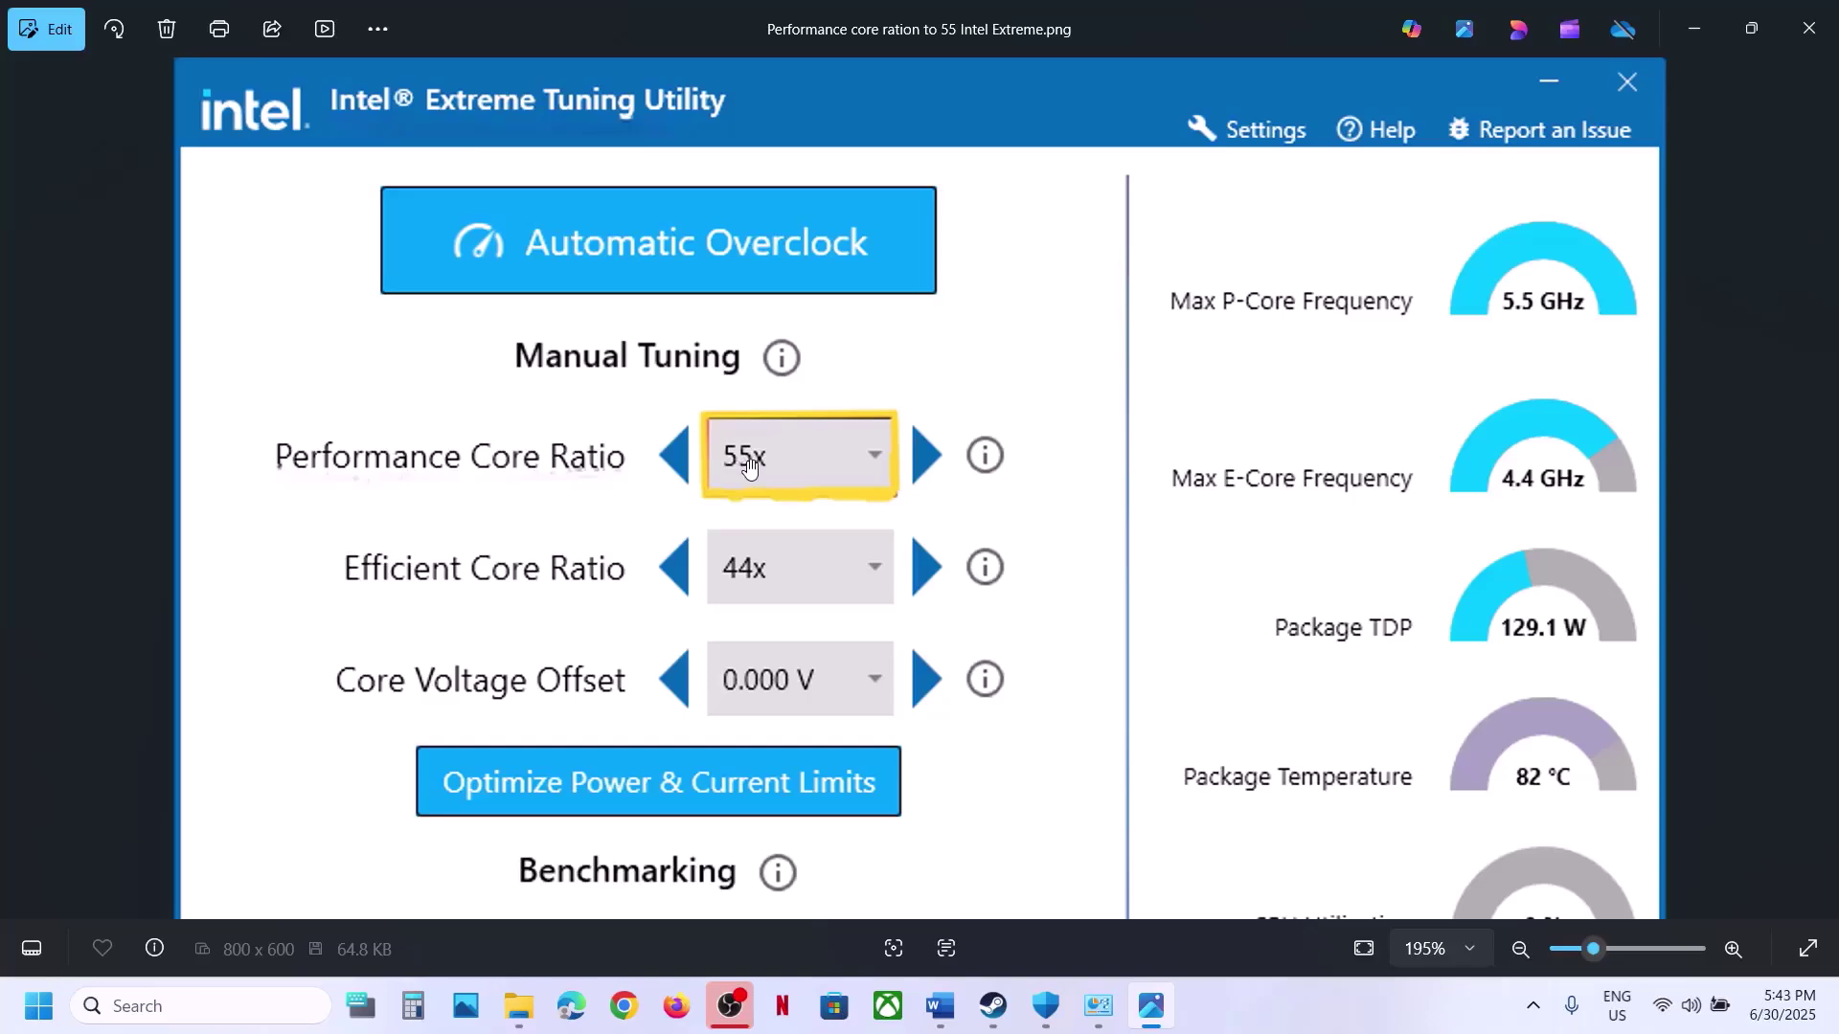
scroll(749, 467, down, 3)
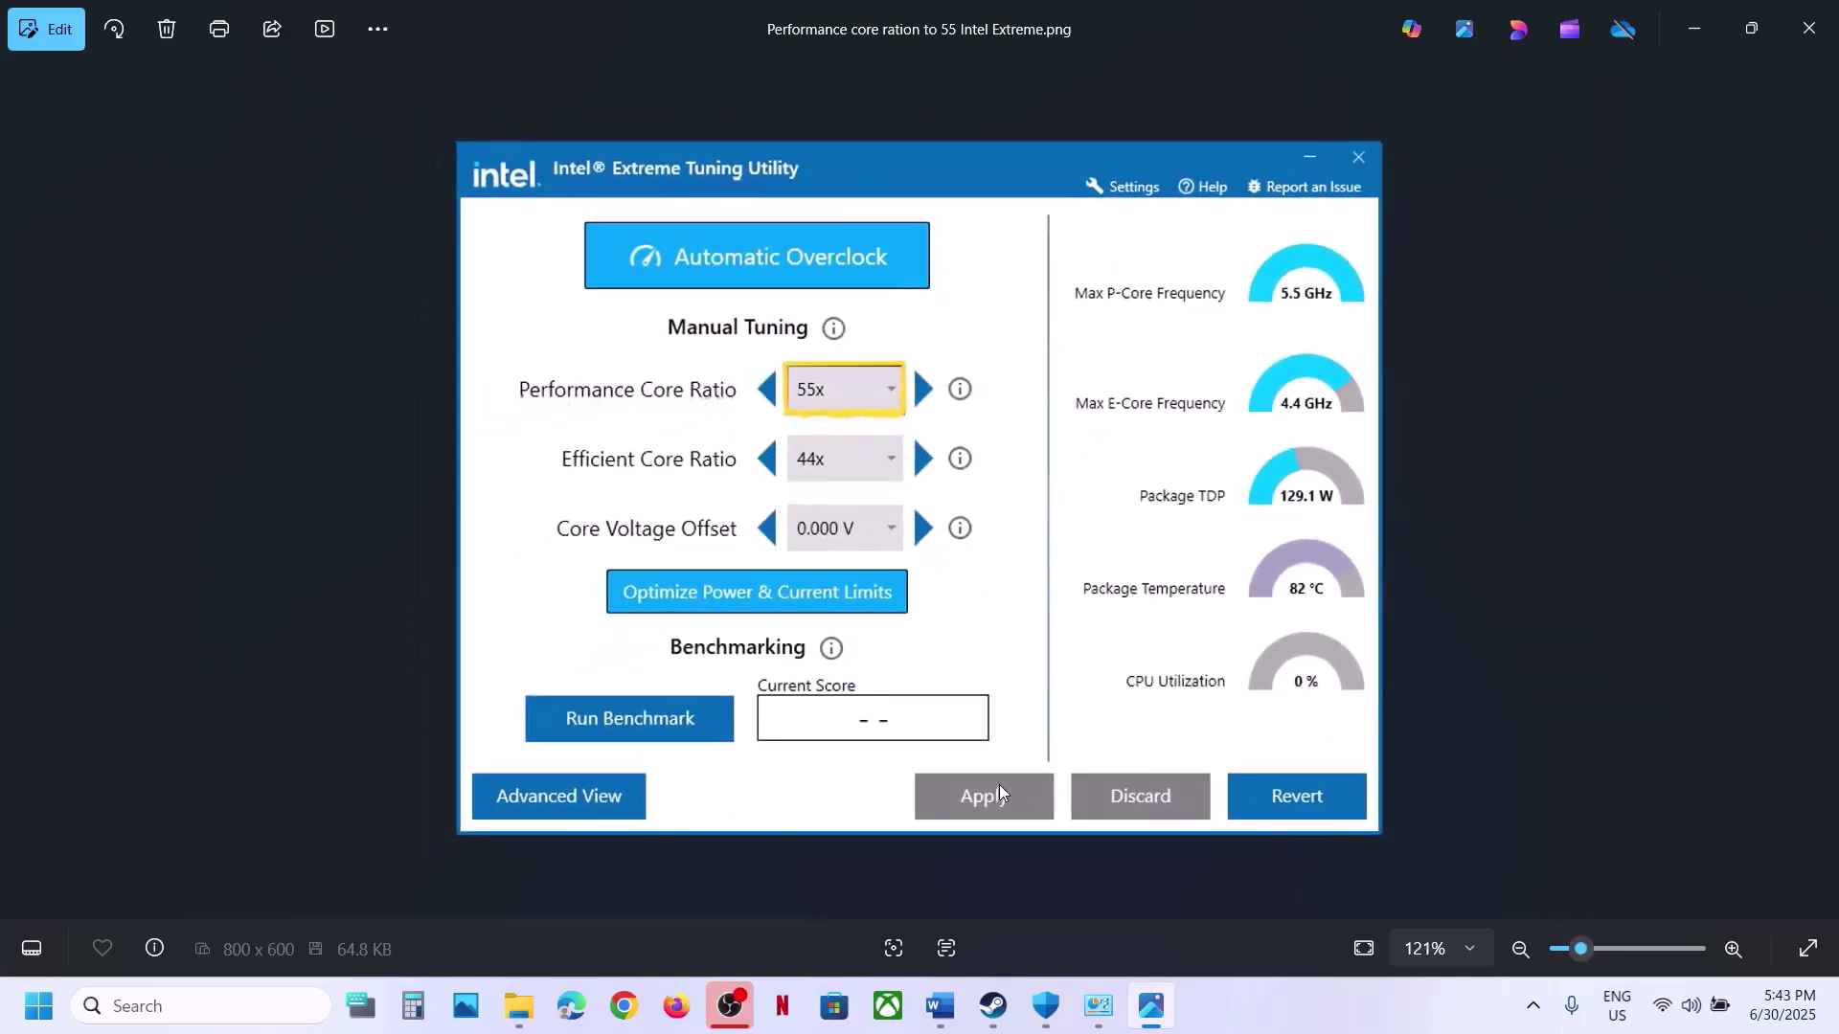
click(1830, 38)
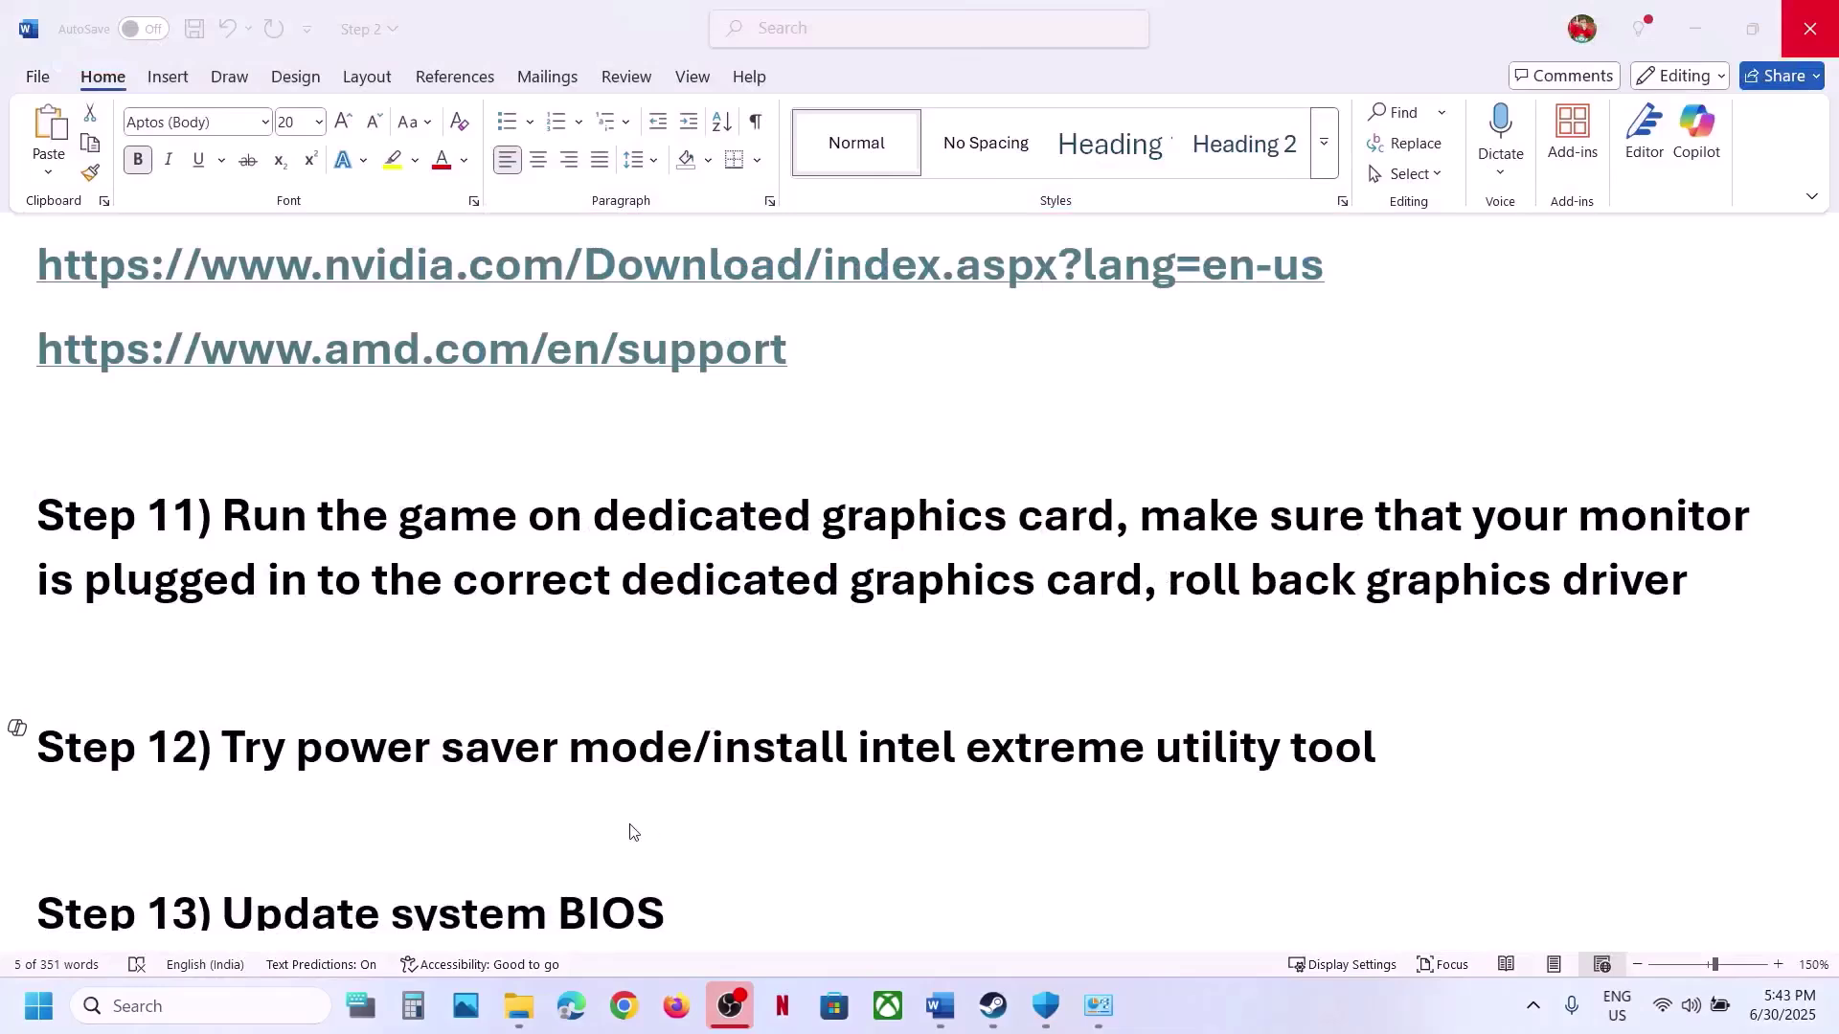
- Highlight "Update system BIOS" in Step 13 of the Word document and check the laptop's battery charge
scroll(634, 832, down, 2)
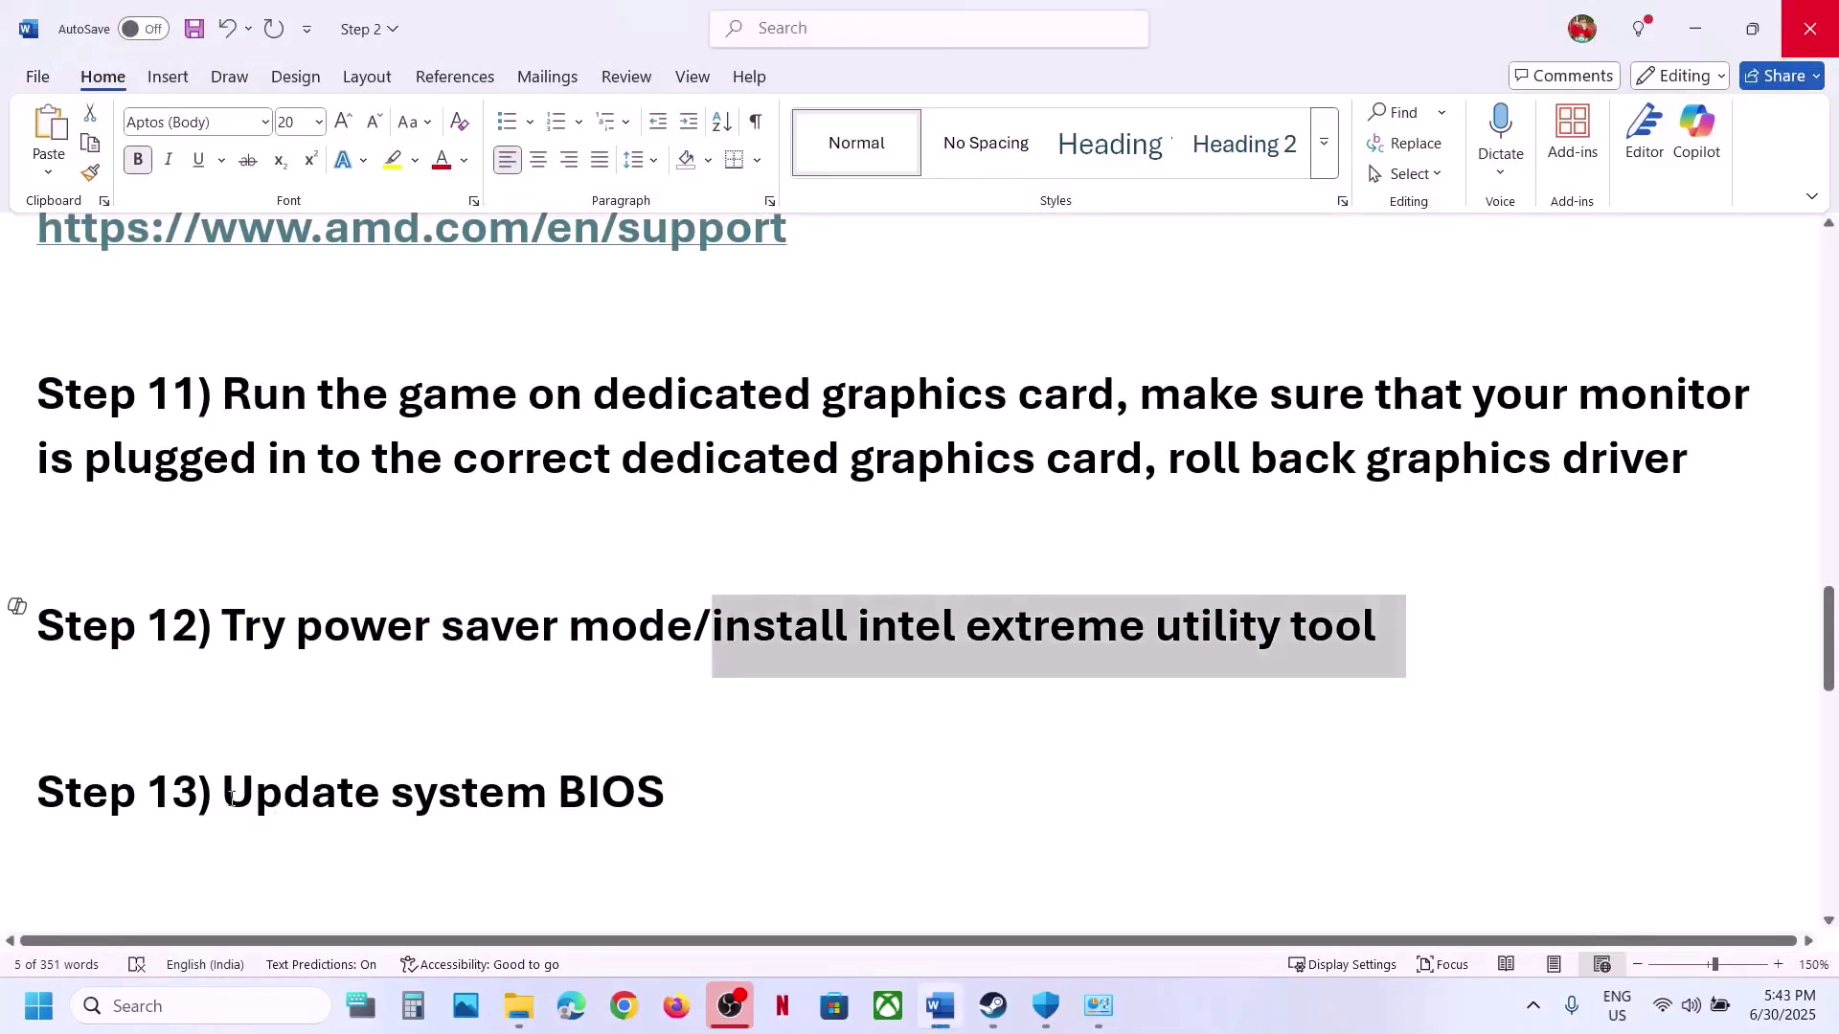
drag(229, 796, 635, 807)
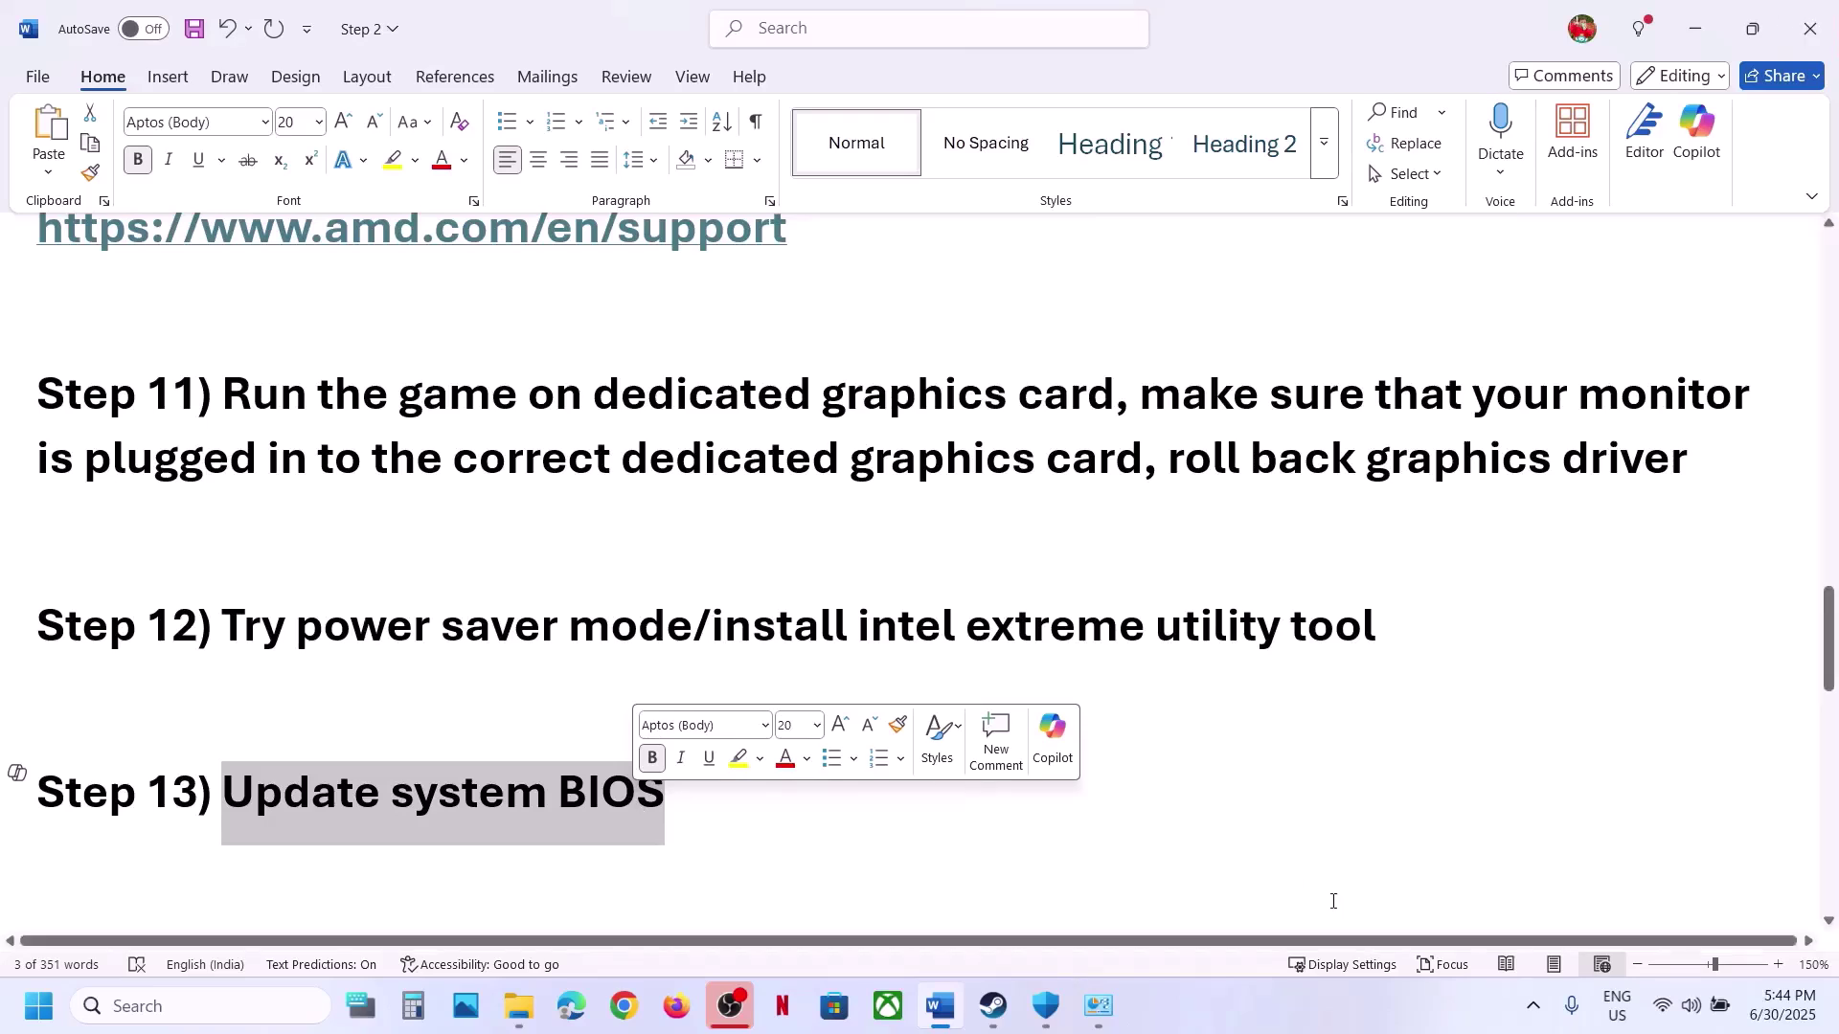
click(1723, 1007)
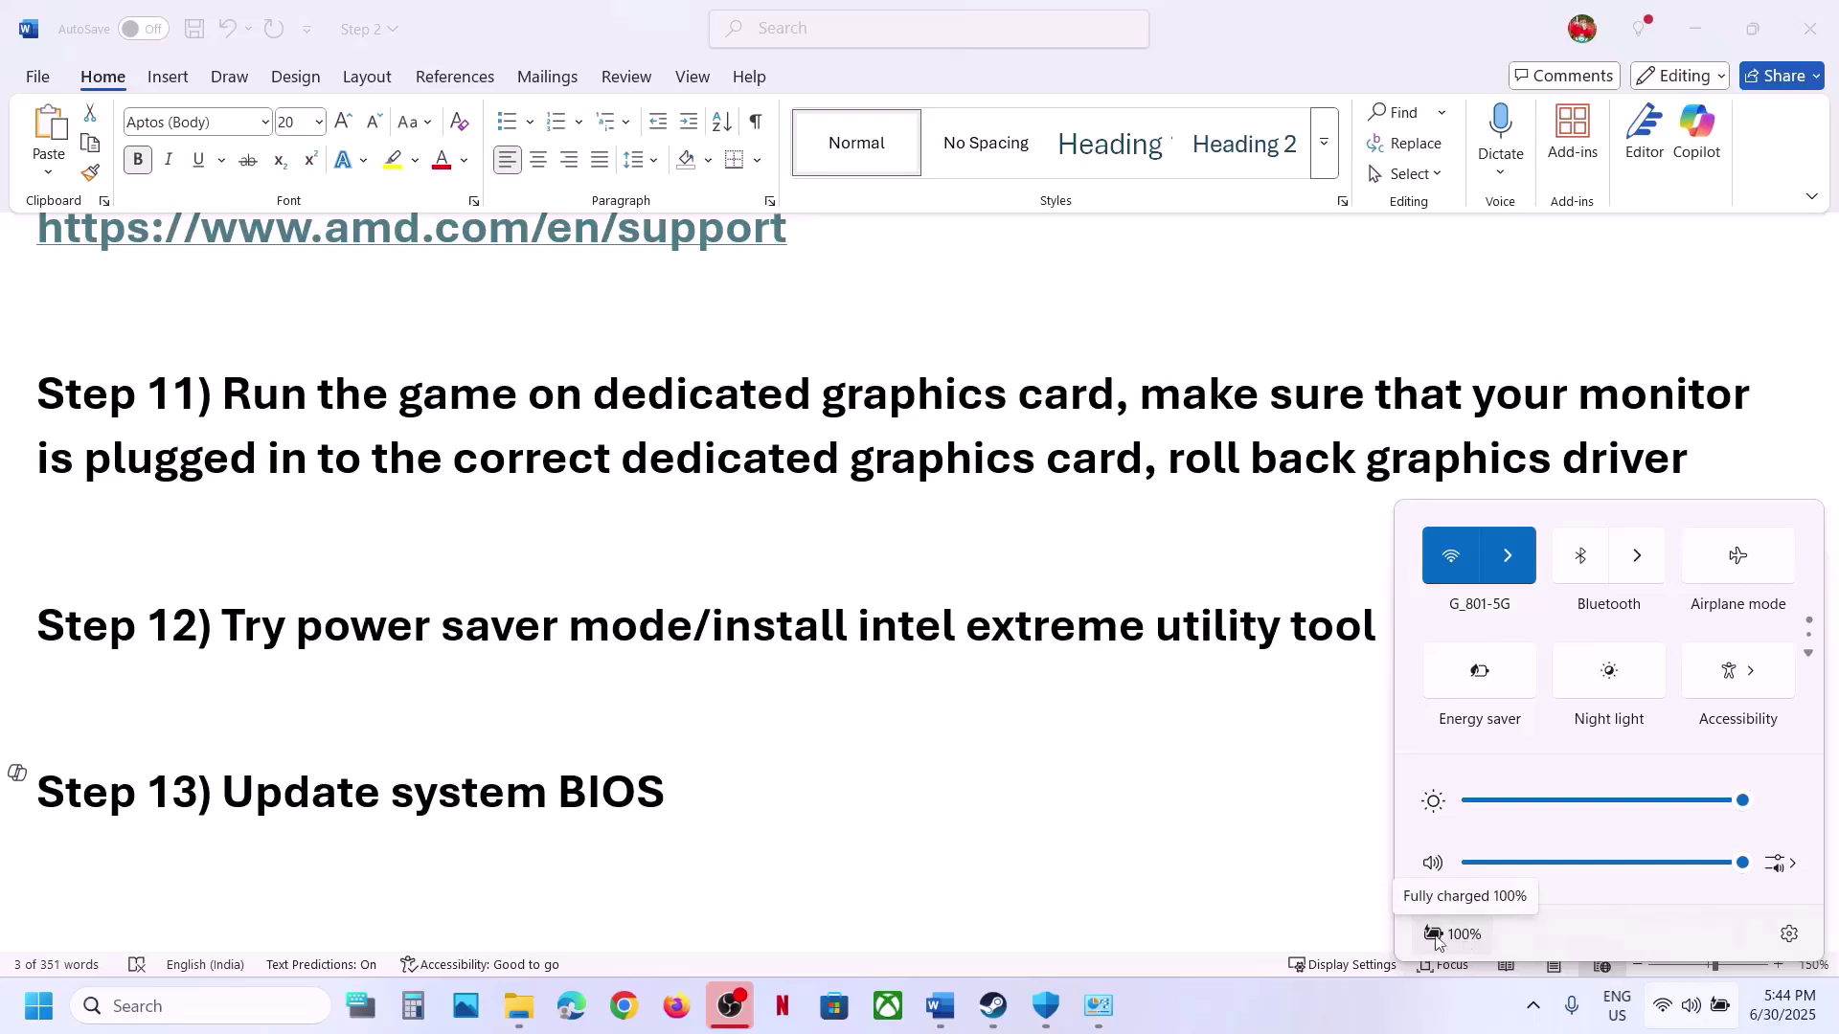
- Copy the Visual C++ link under Step 14 of the Word document and open it in a new Chrome tab
click(750, 852)
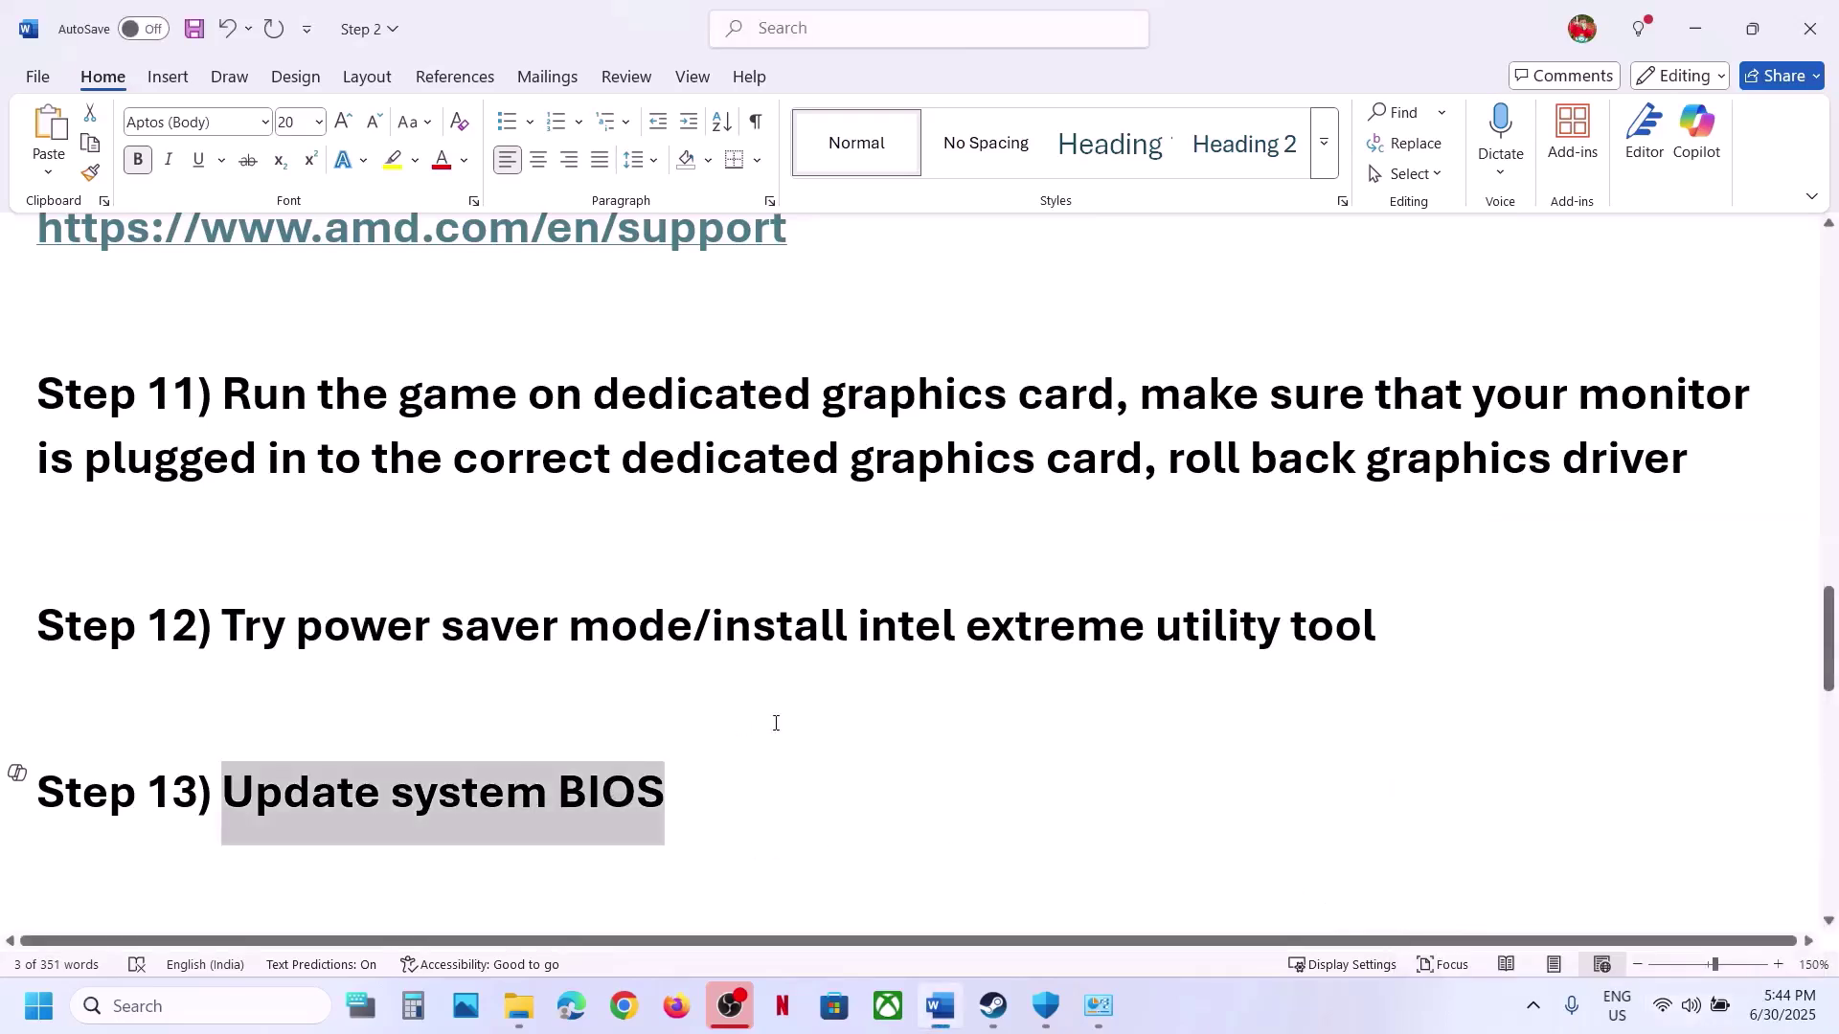
scroll(775, 723, down, 4)
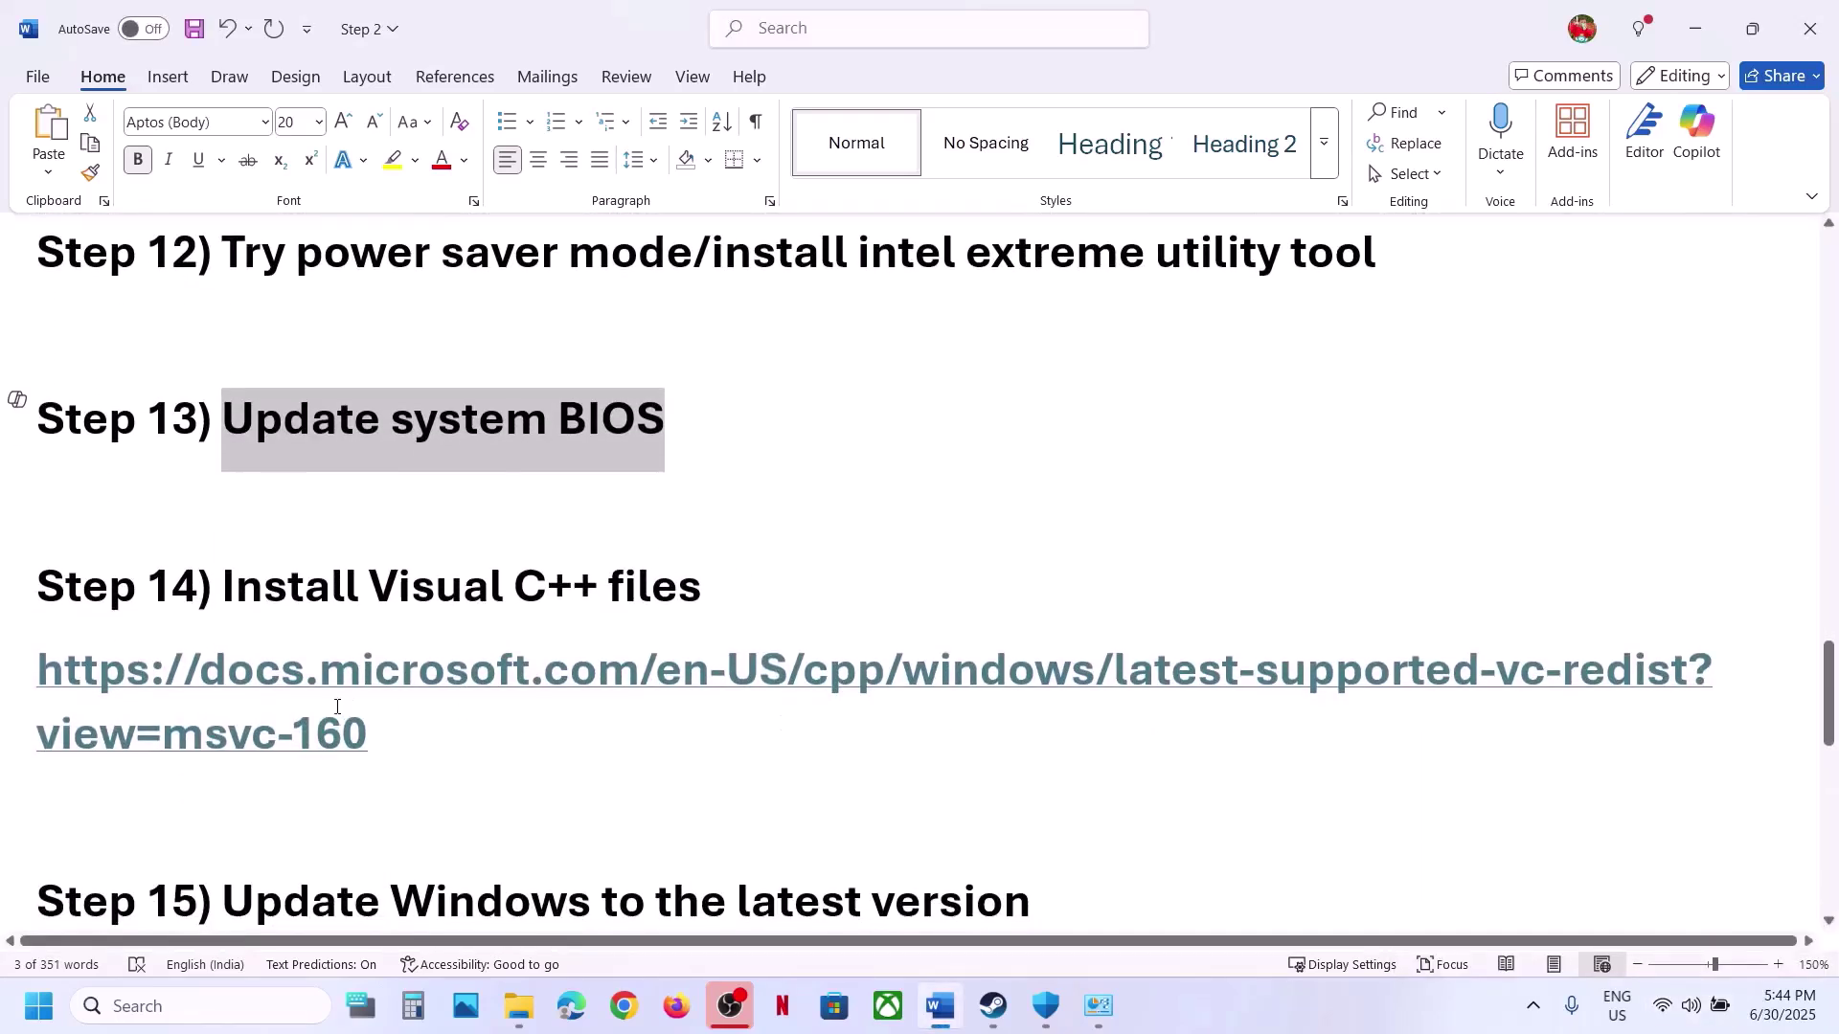
triple_click(375, 725)
key(ctrl+c)
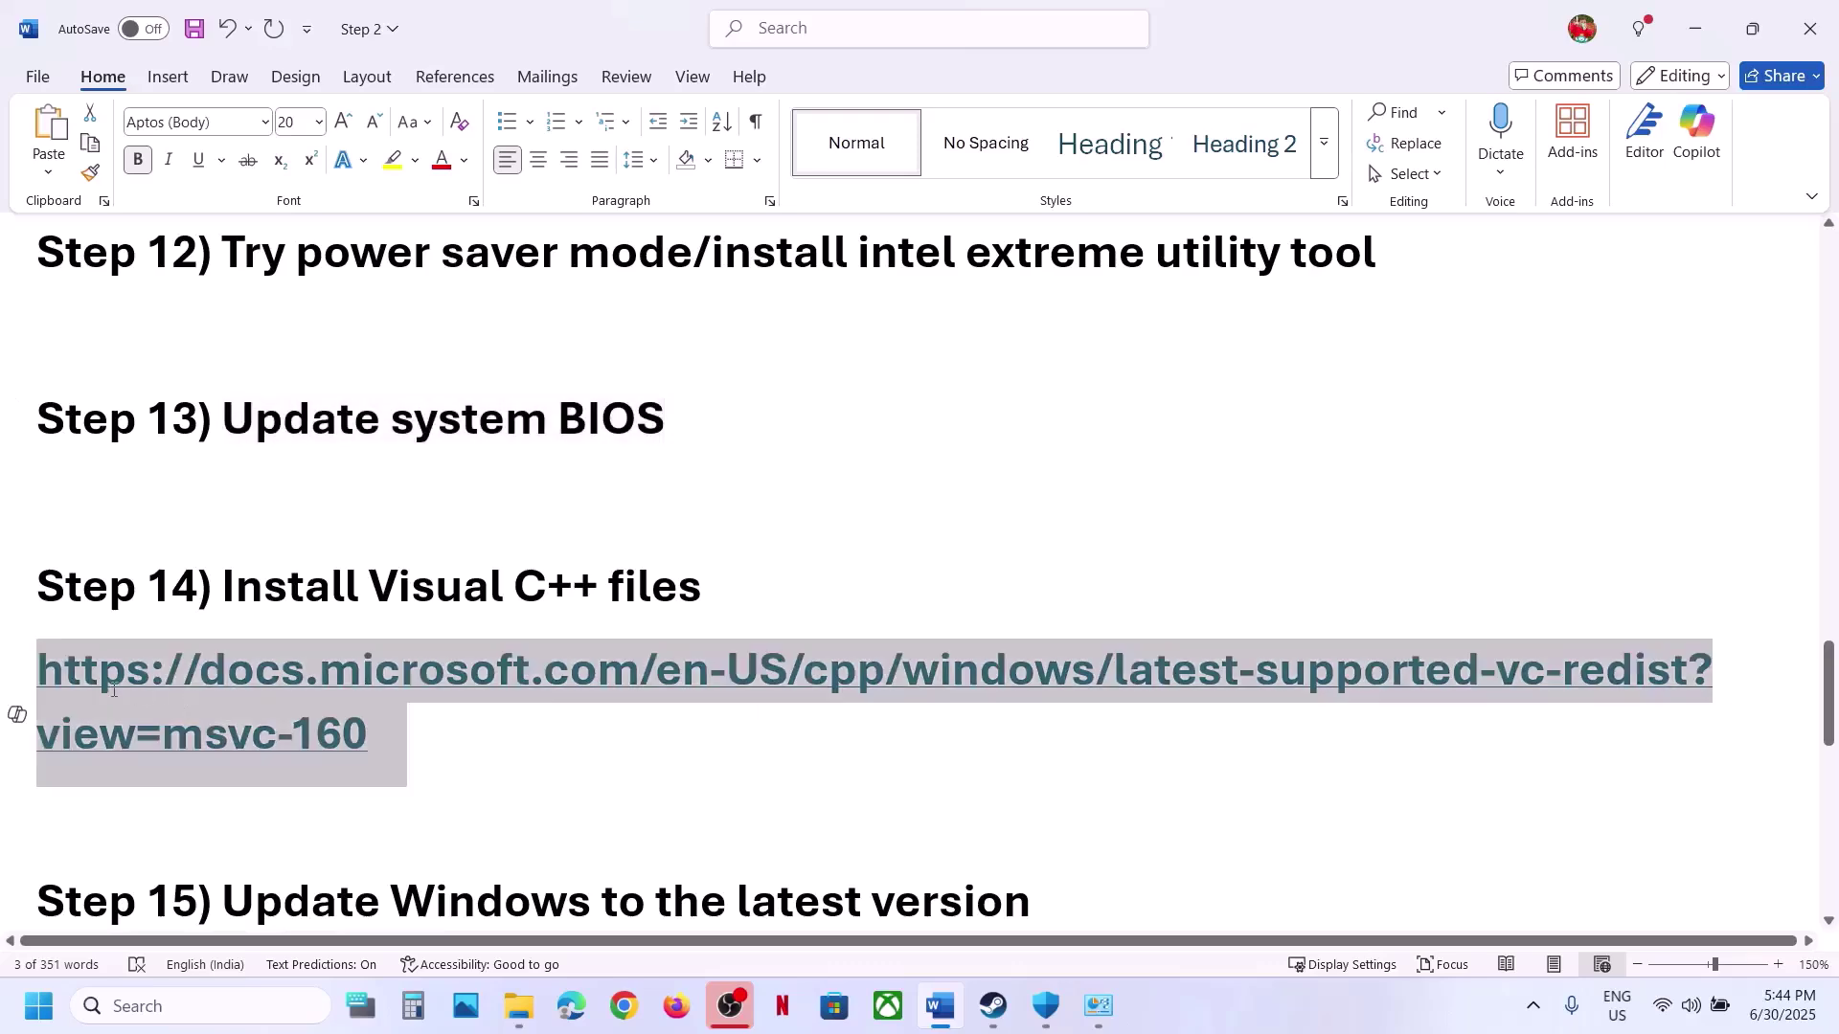
click(624, 1006)
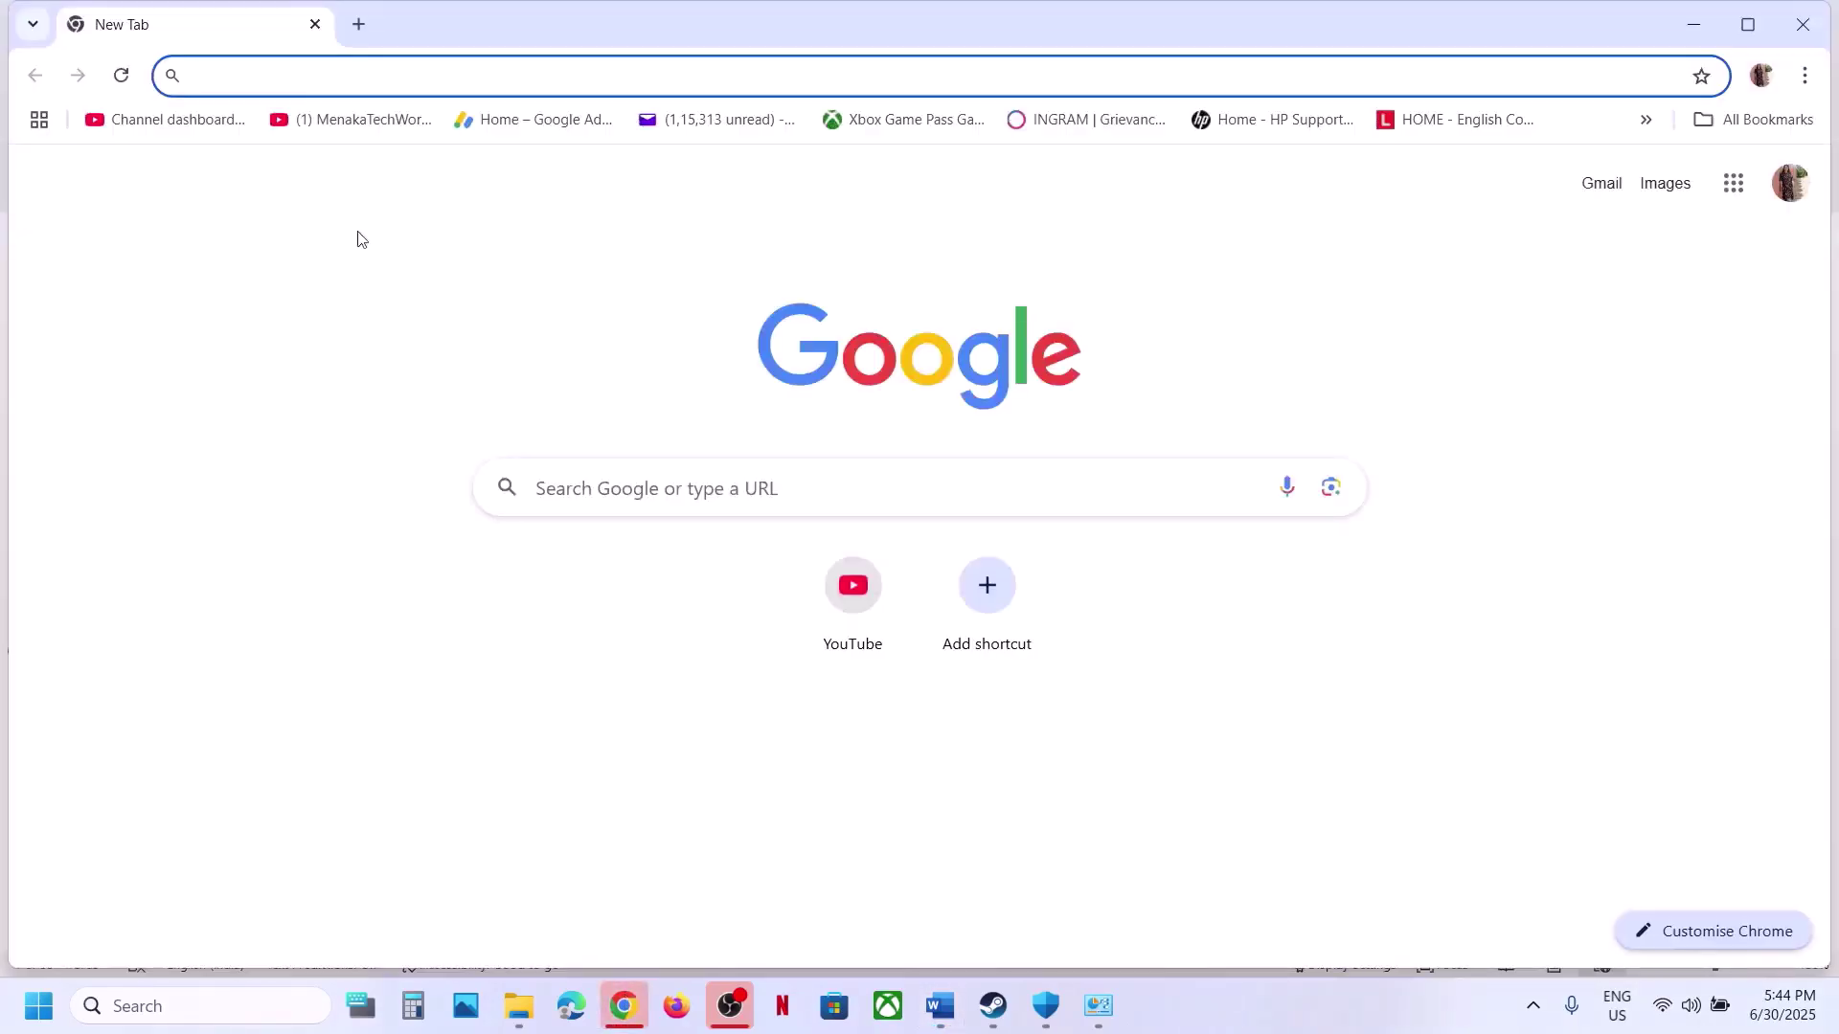
click(364, 21)
key(ctrl+v)
key(Return)
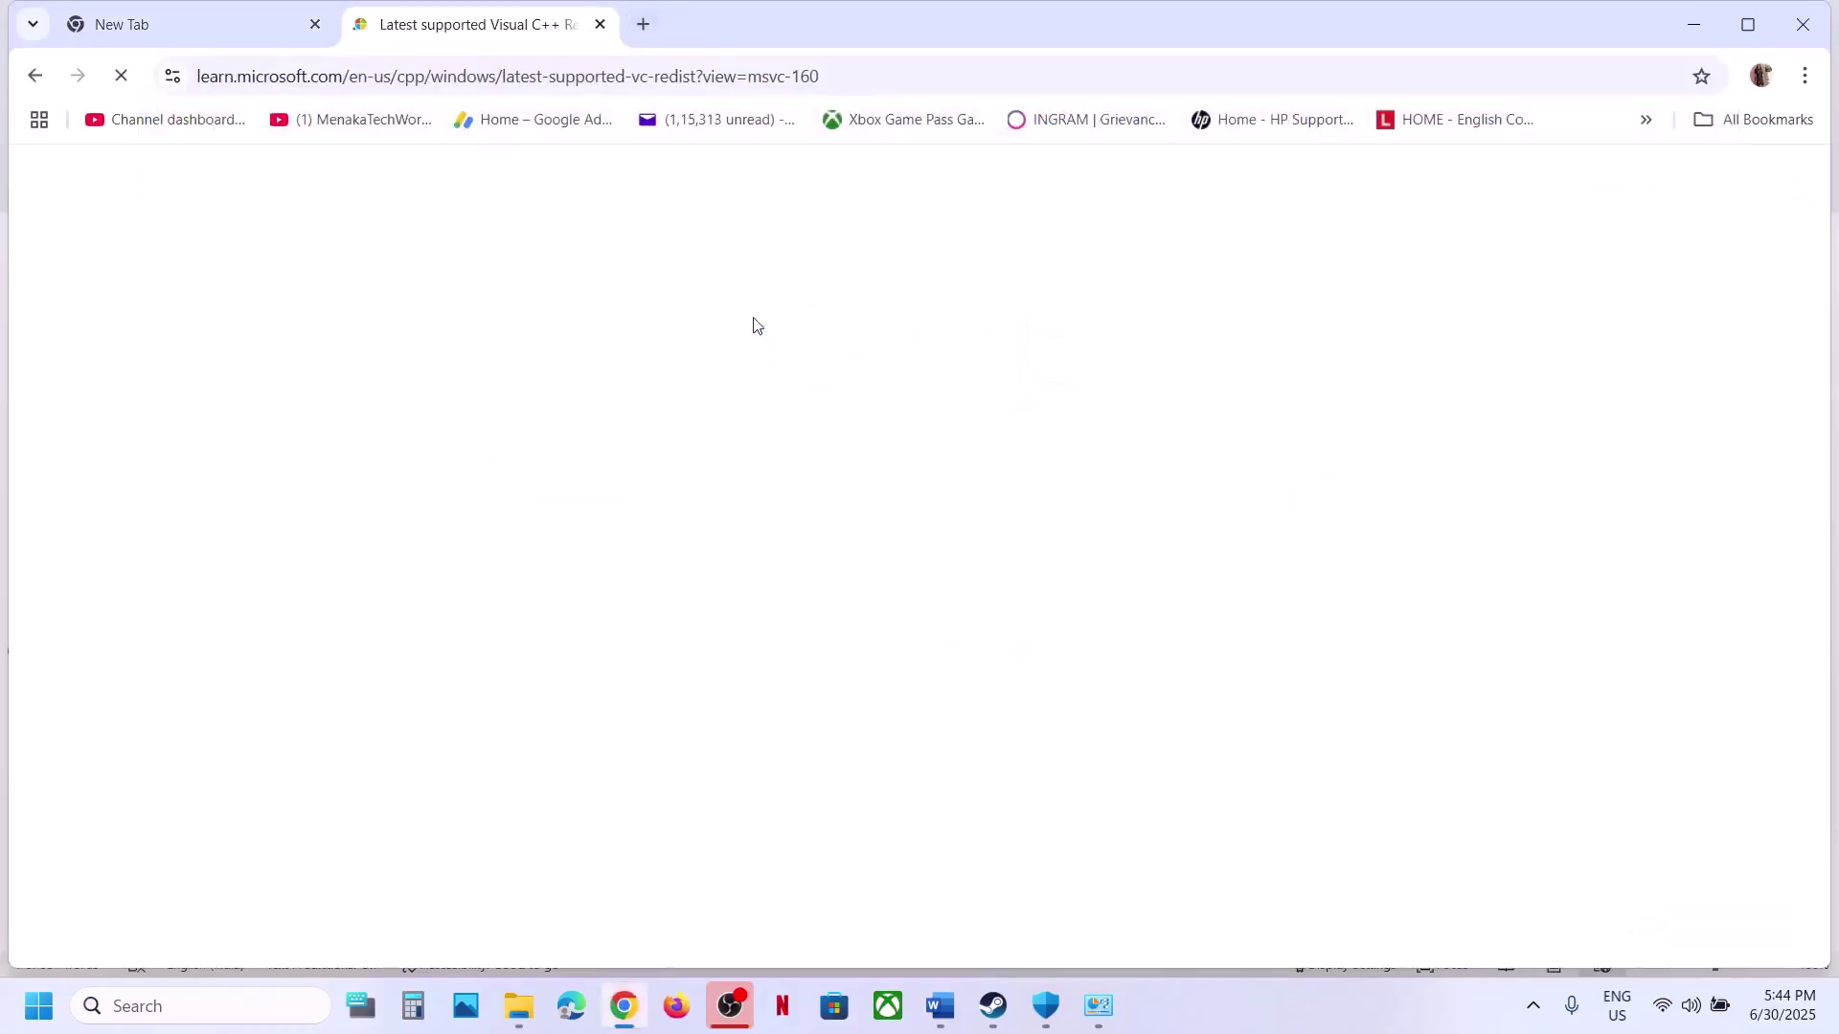
- Download the X86 Visual C++ Redistributable, VC_redist.x86.exe, from the latest version table and install it
scroll(809, 503, down, 5)
scroll(810, 505, down, 8)
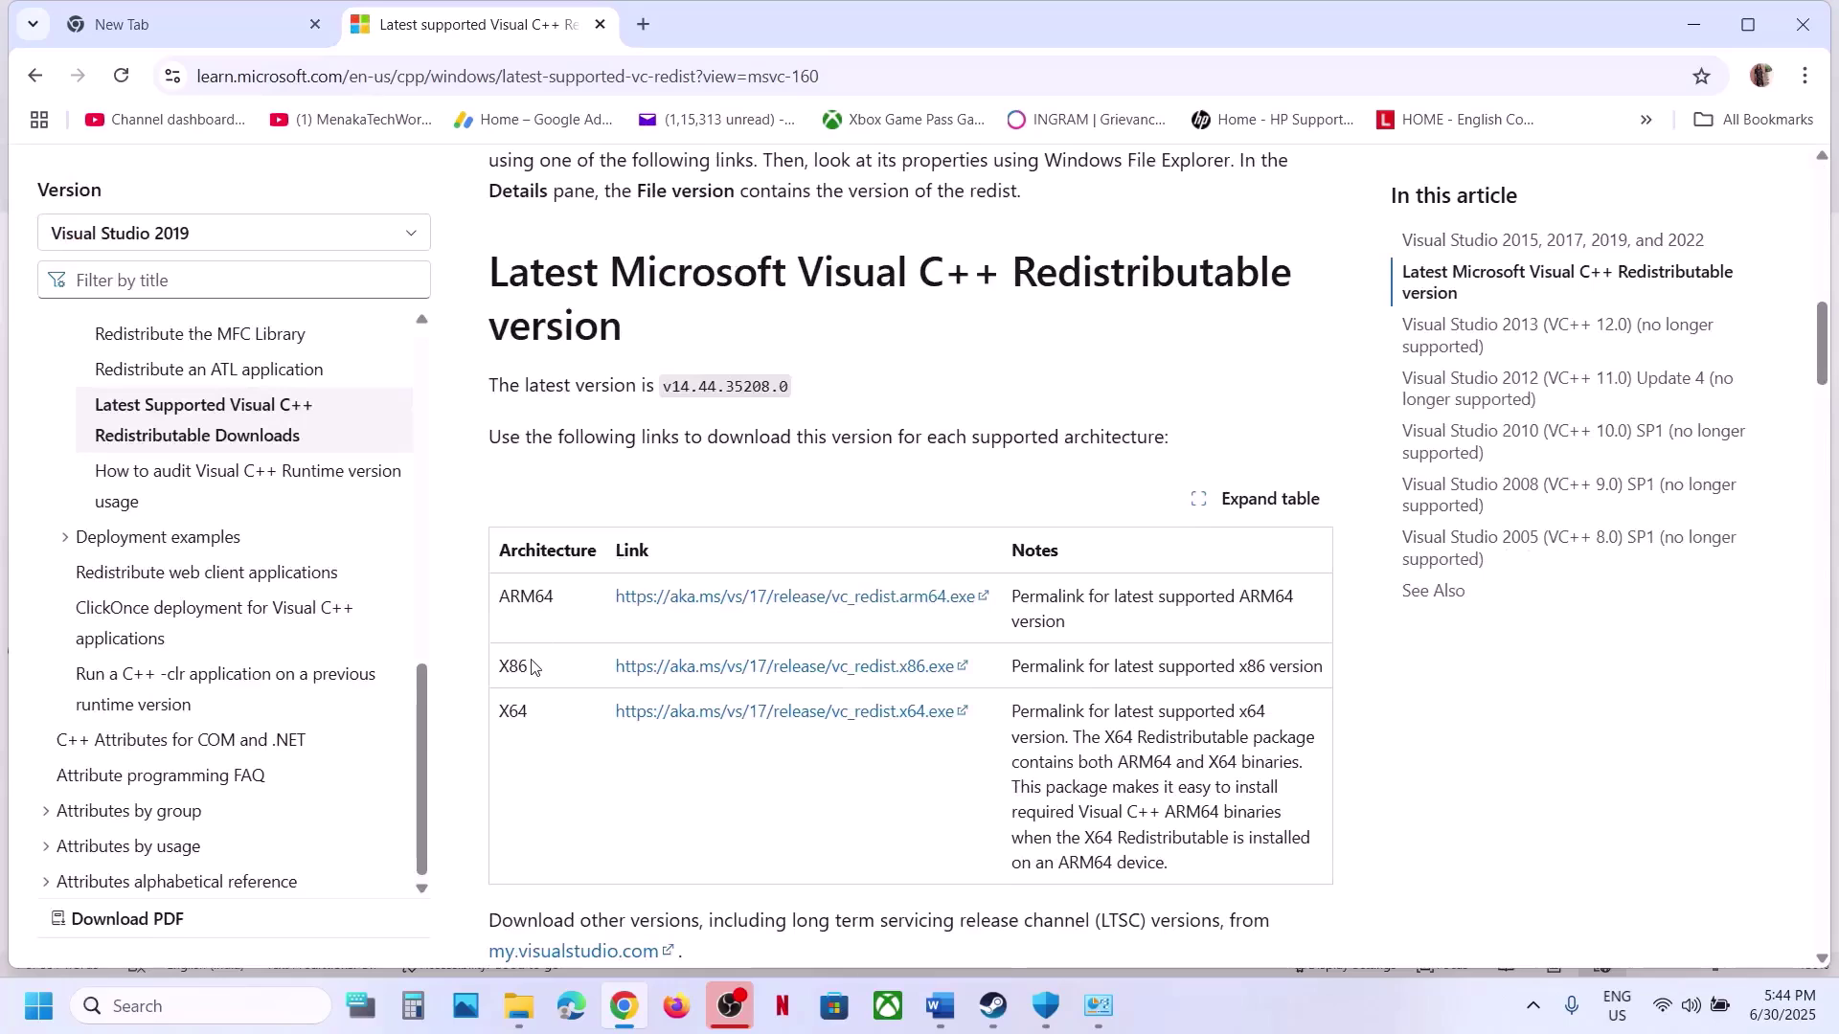
double_click(518, 665)
click(525, 715)
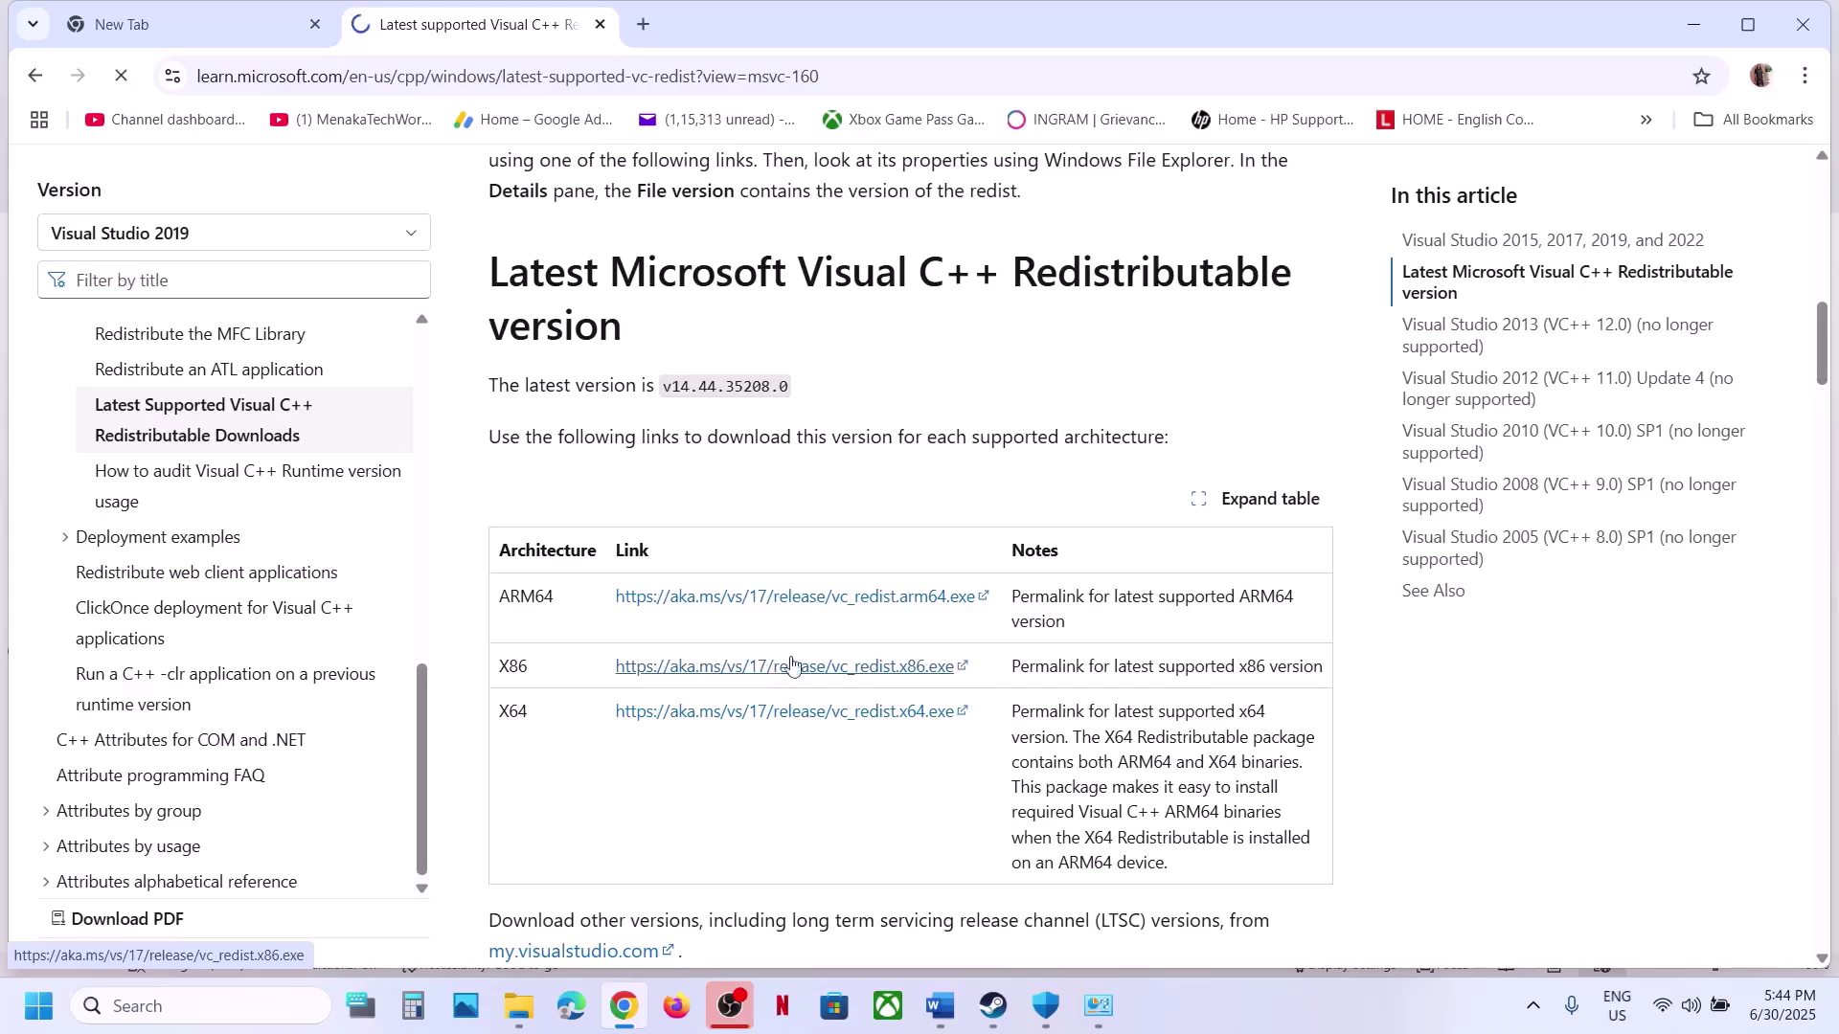
click(779, 667)
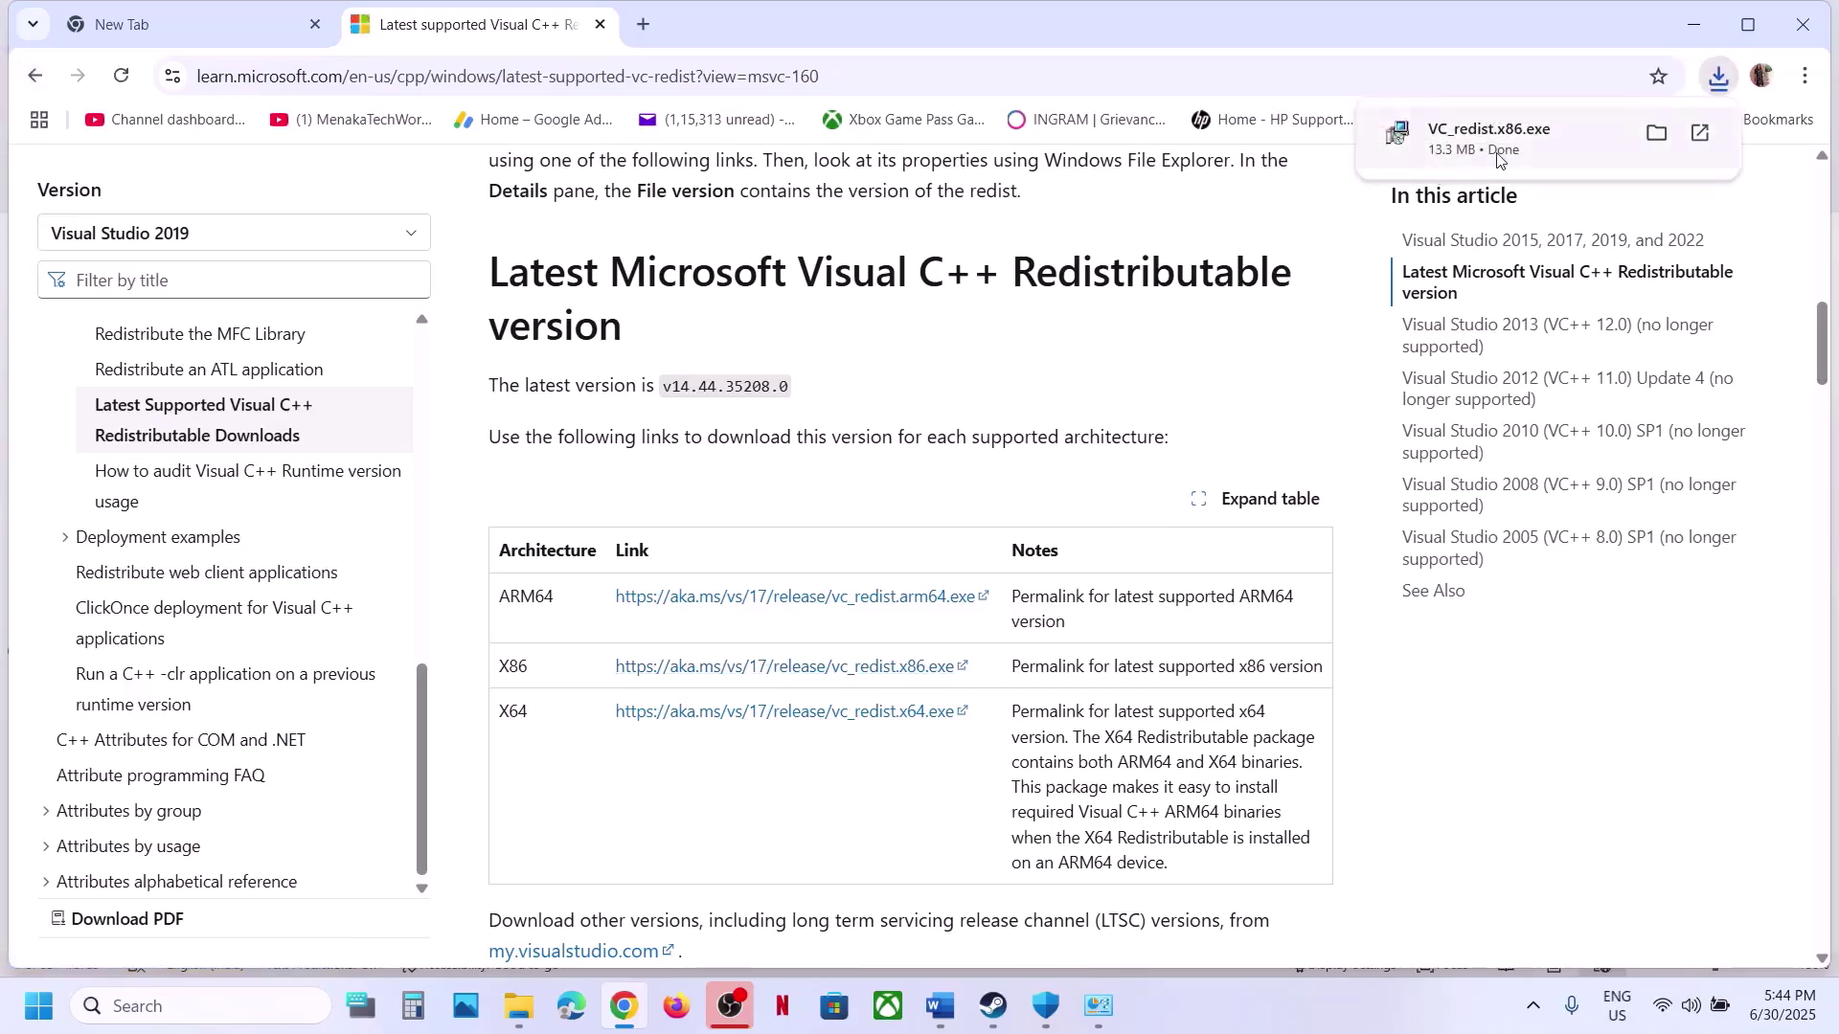
click(1499, 160)
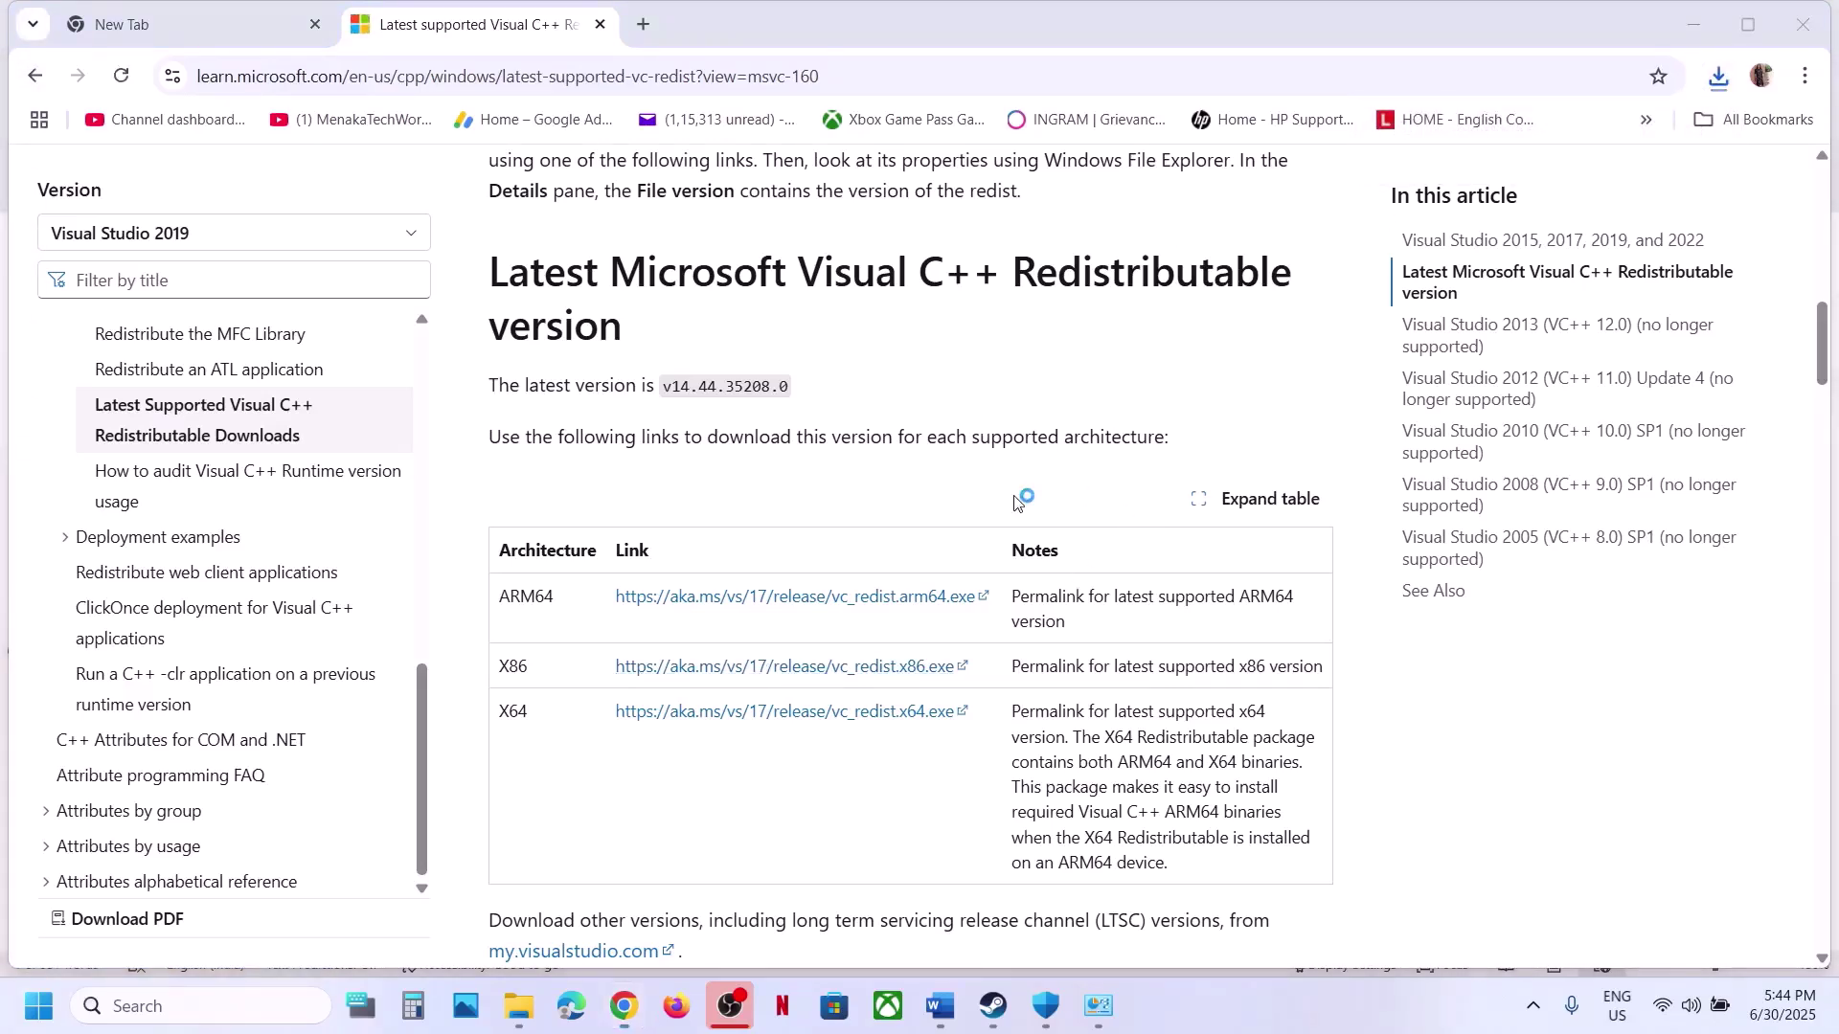
click(953, 630)
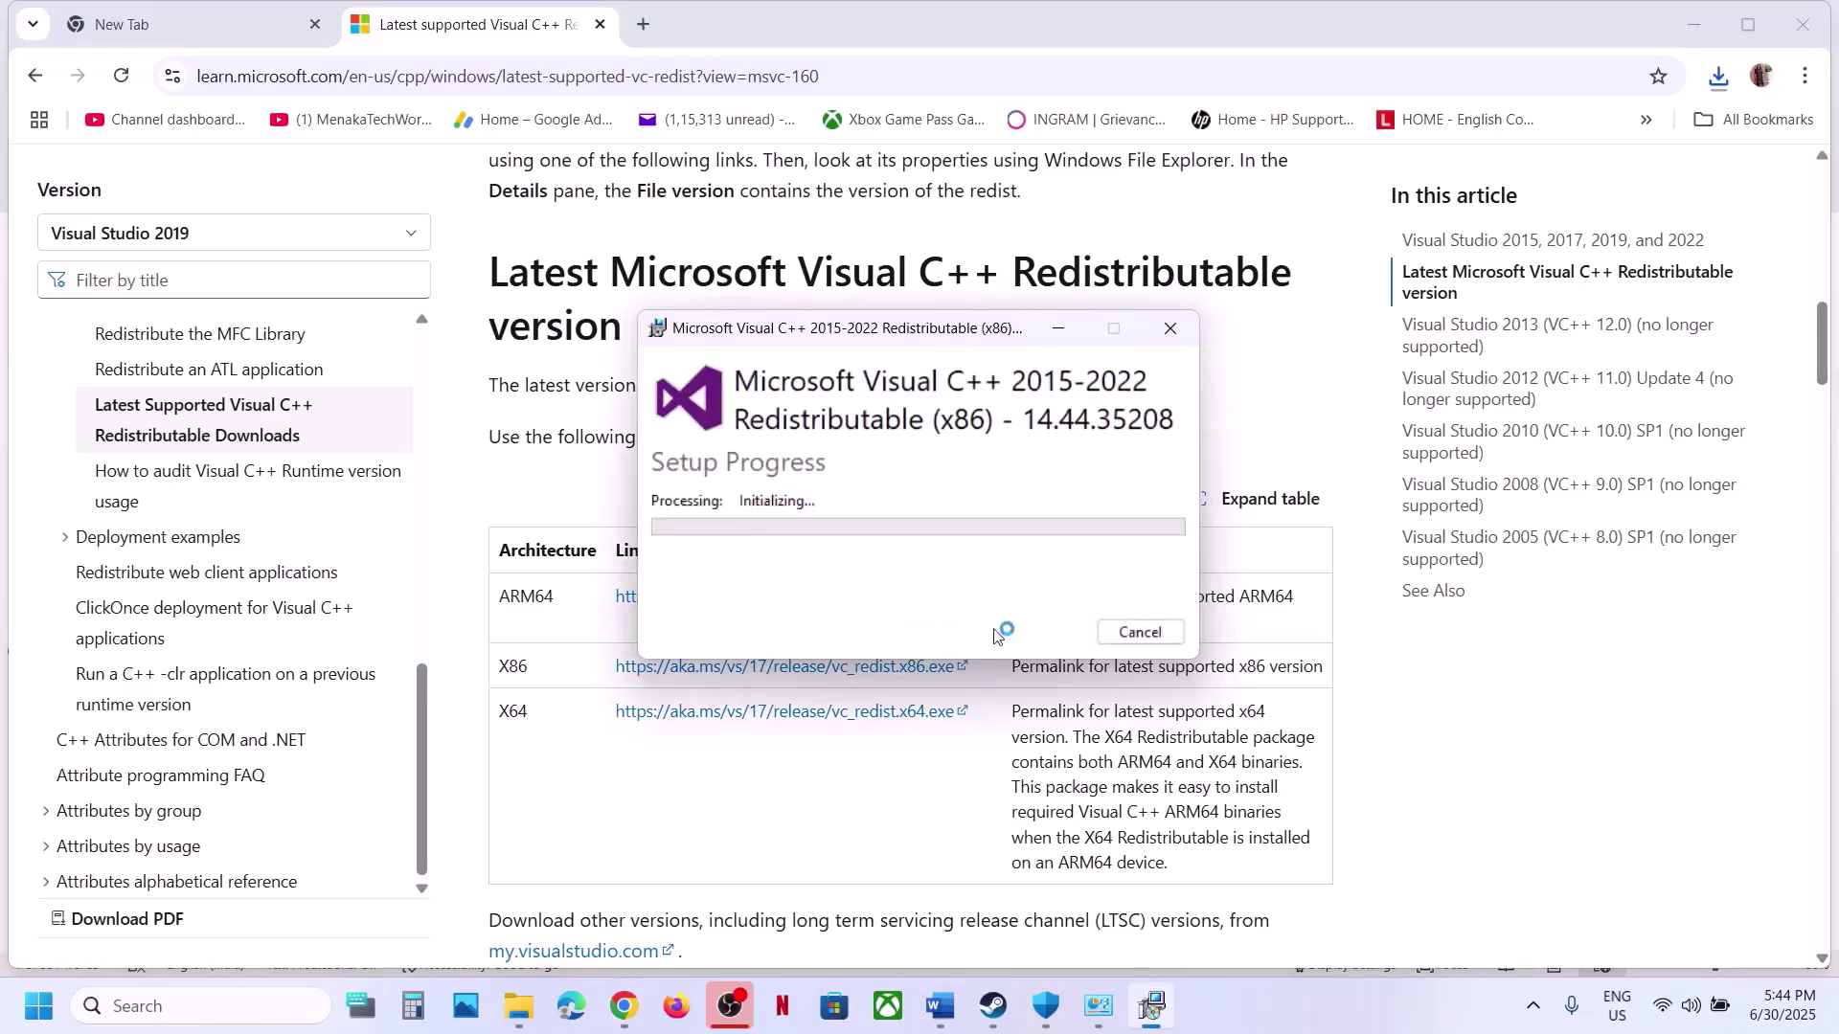
click(842, 684)
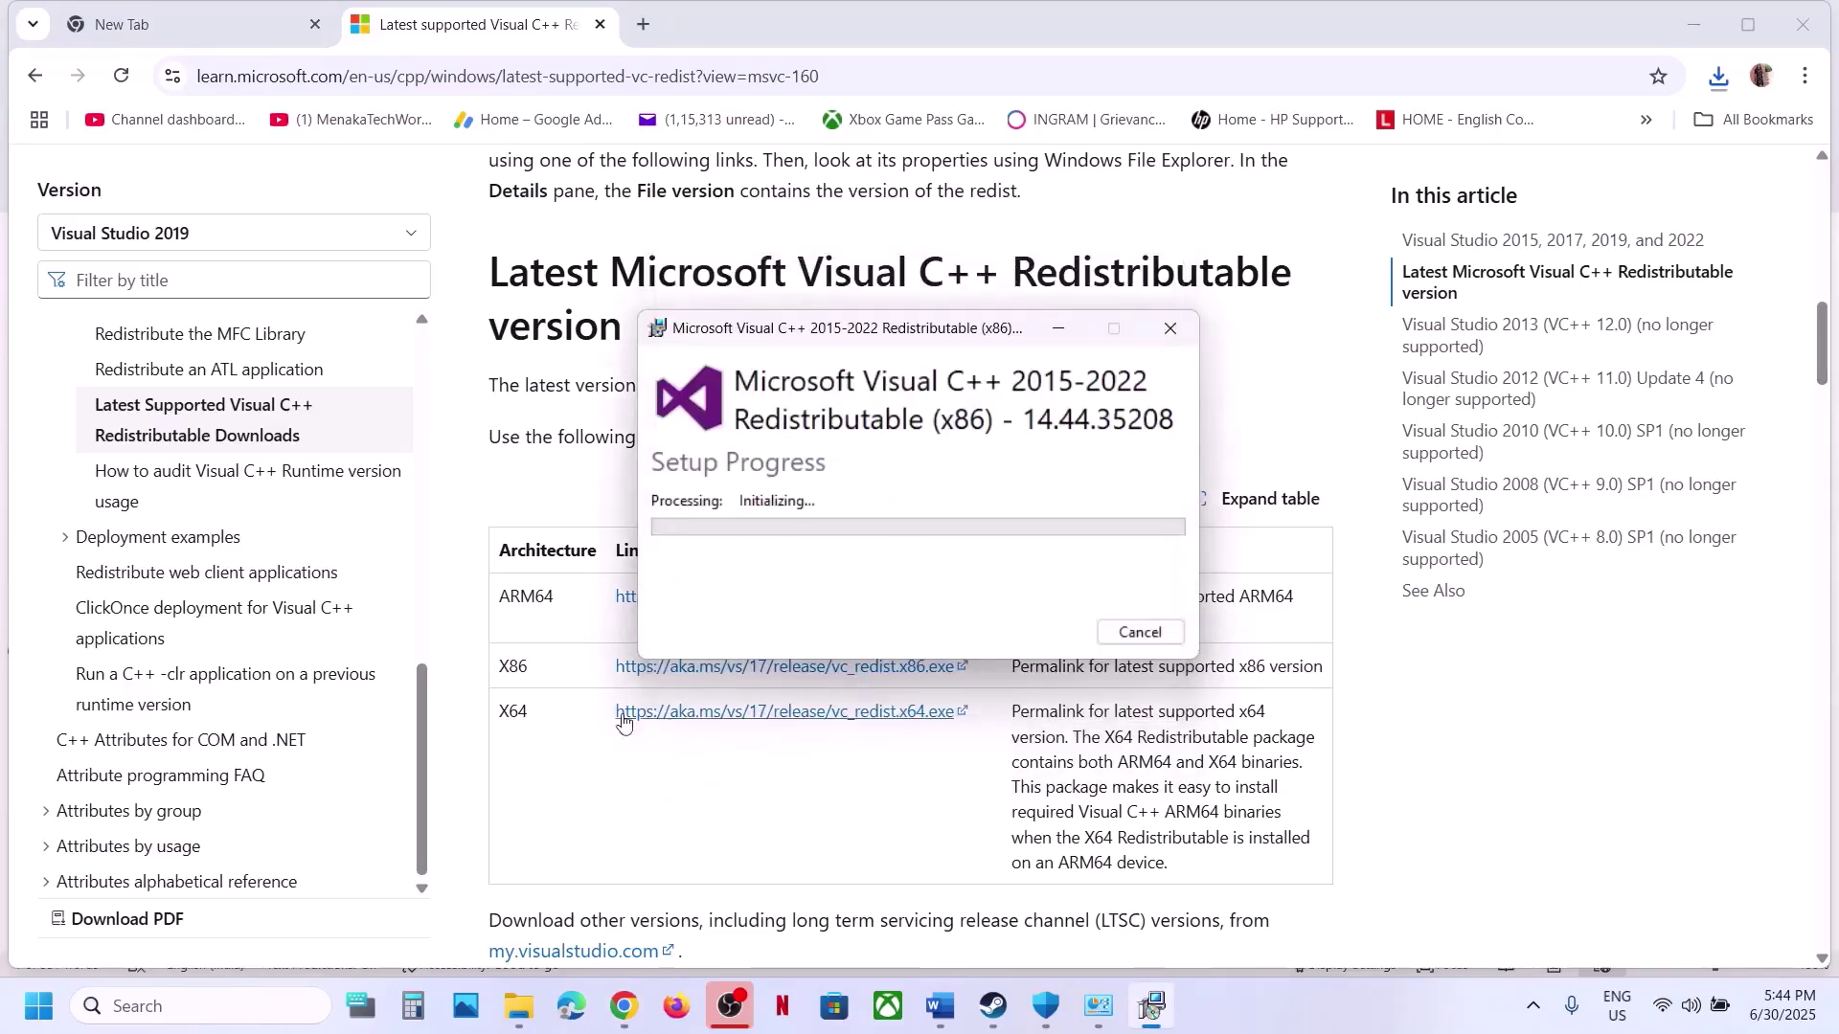
- Download the X64 Visual C++ Redistributable from the same table and install it
double_click(521, 709)
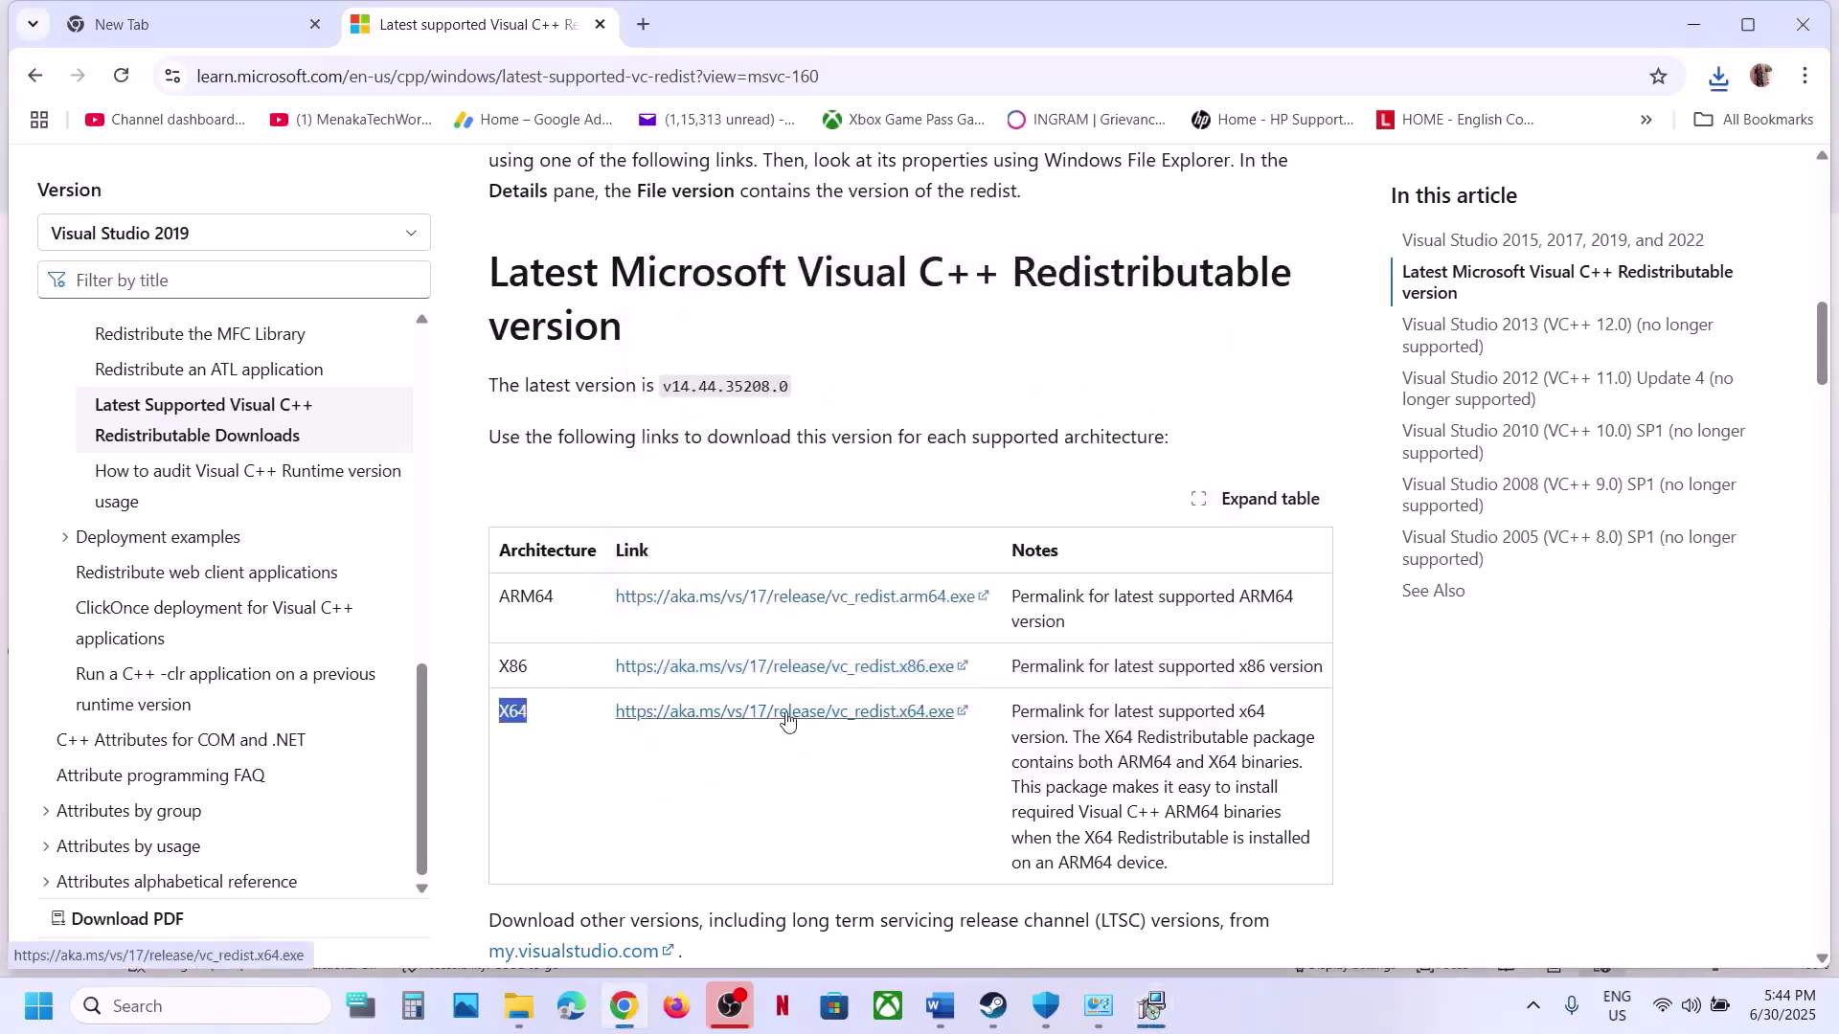
click(1717, 73)
click(1035, 409)
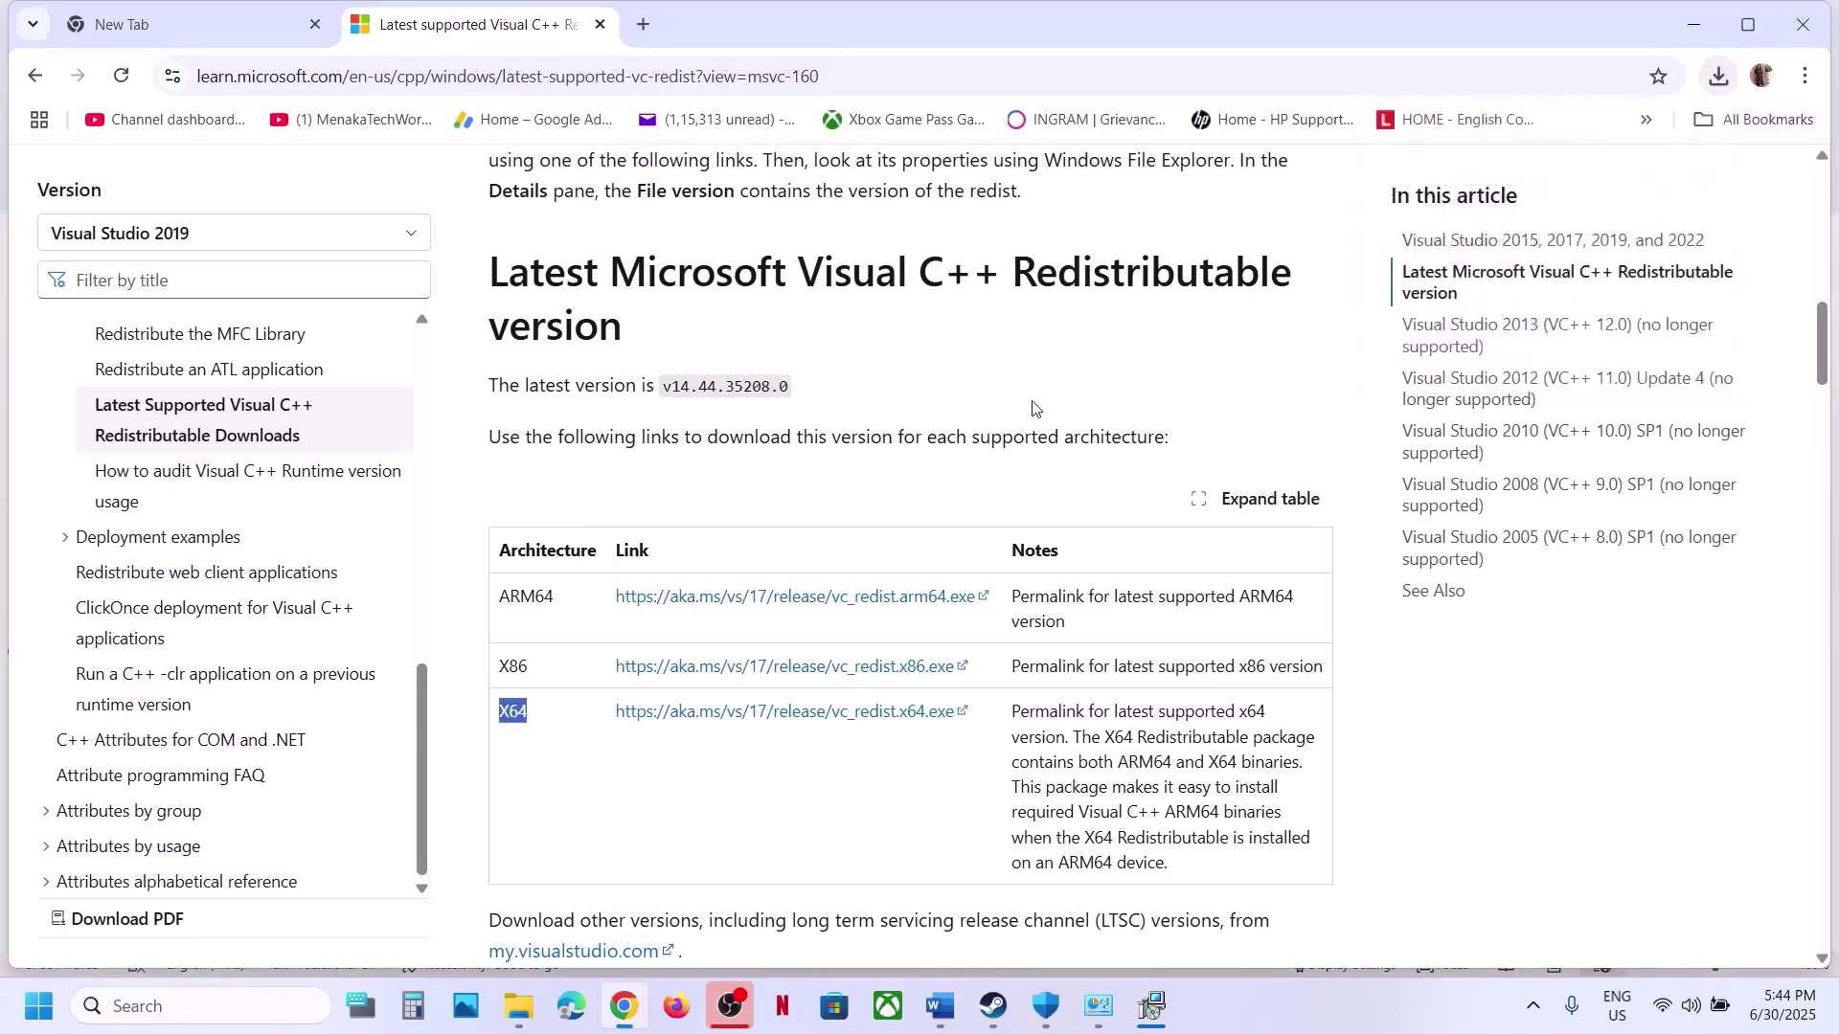
click(936, 630)
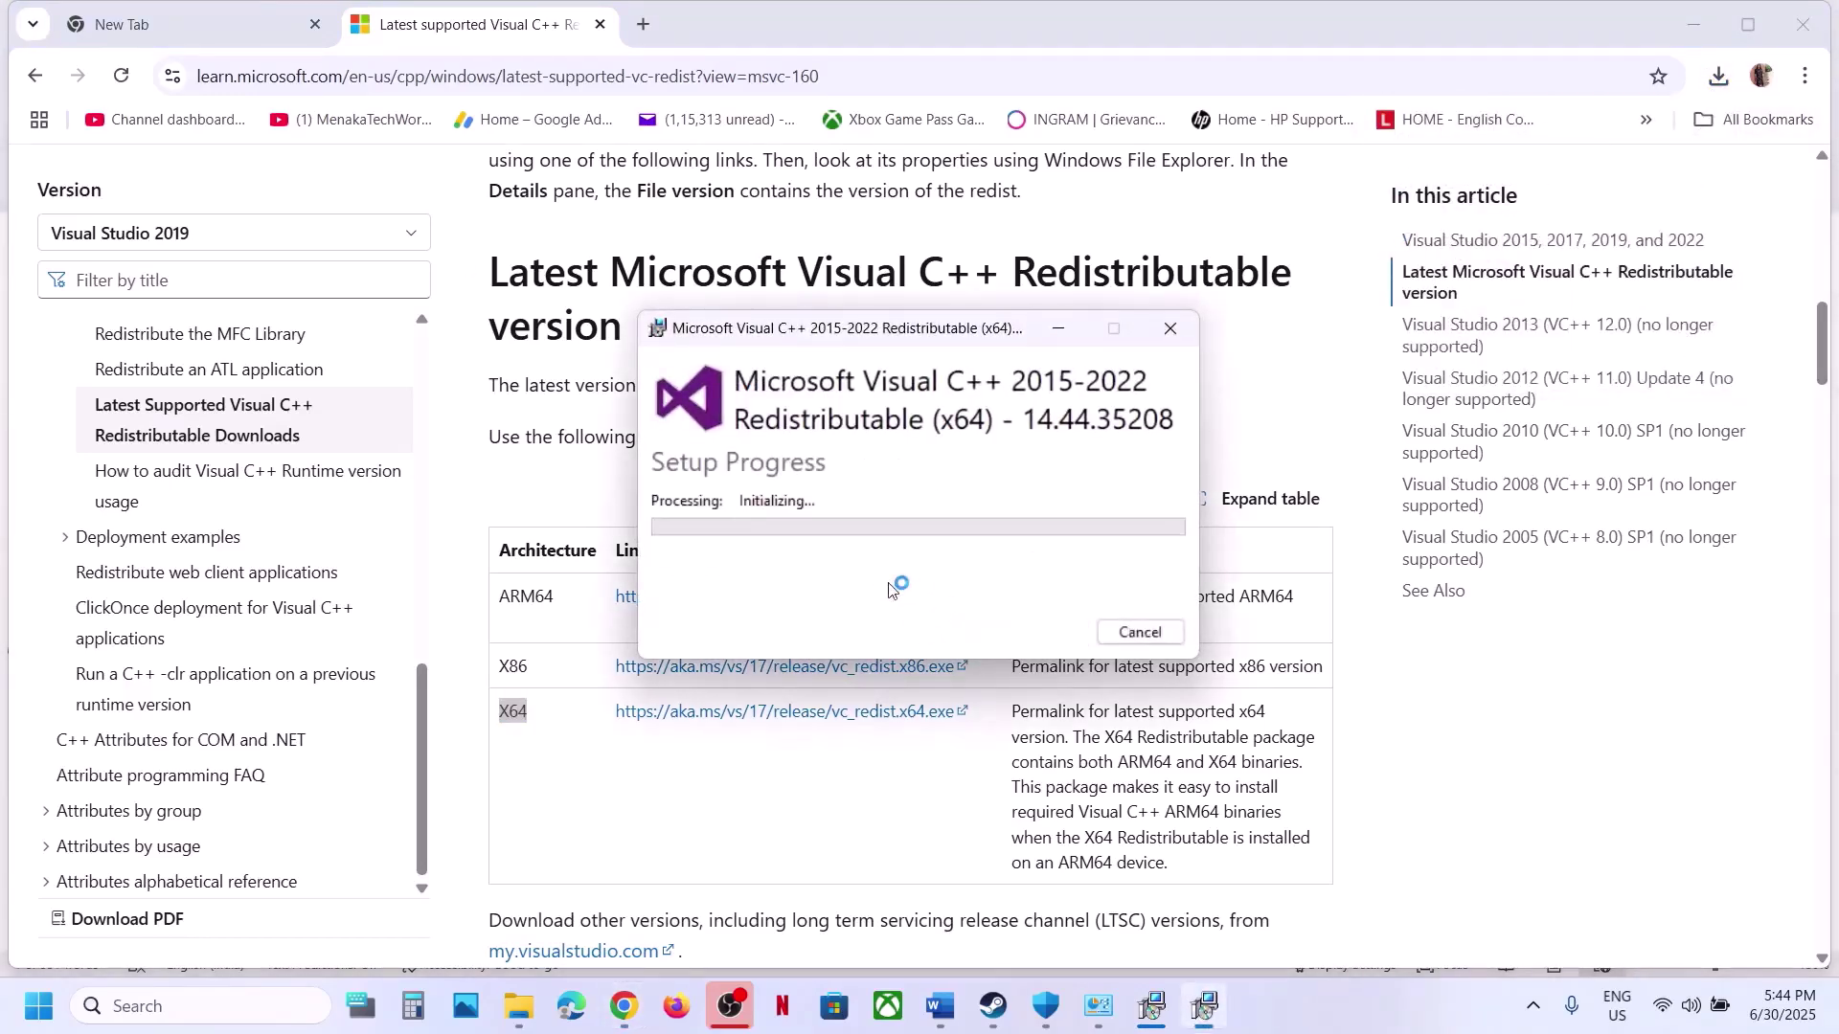
click(809, 678)
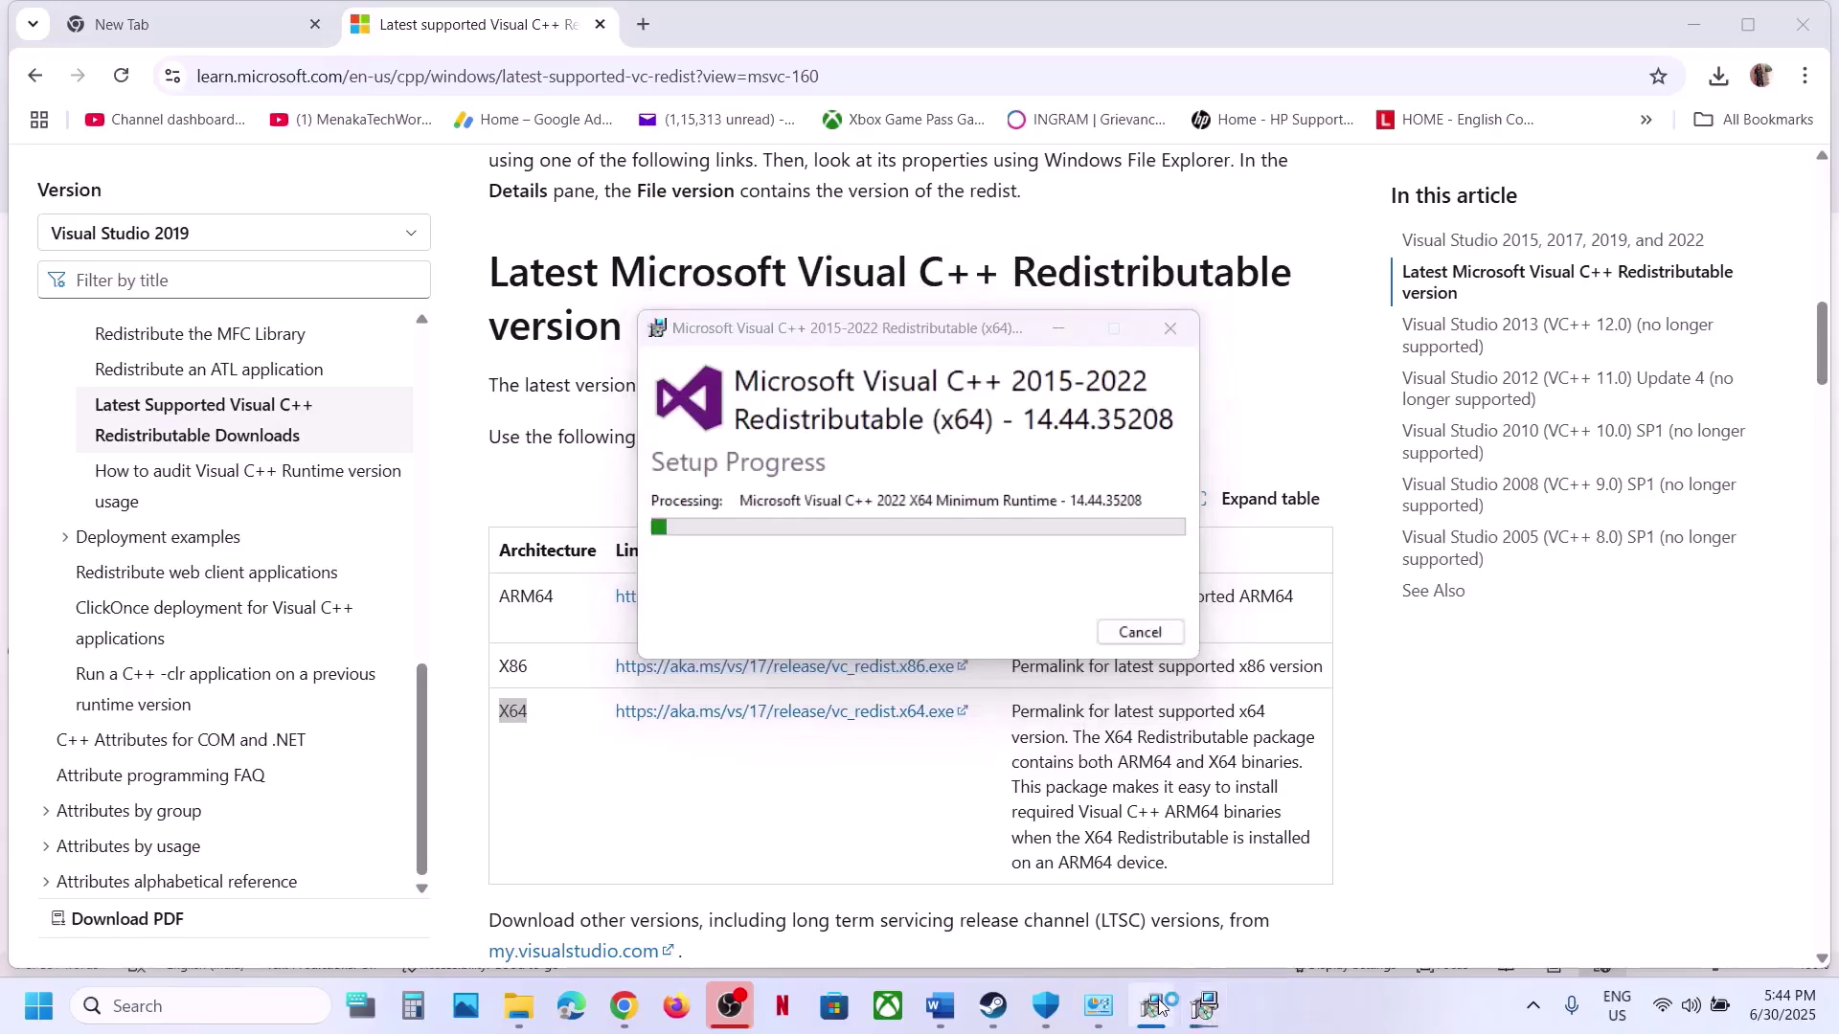
- Bring the x86 setup window beside the x64 one and close both Visual C++ Redistributable installers
click(1156, 1006)
drag(862, 328, 1385, 344)
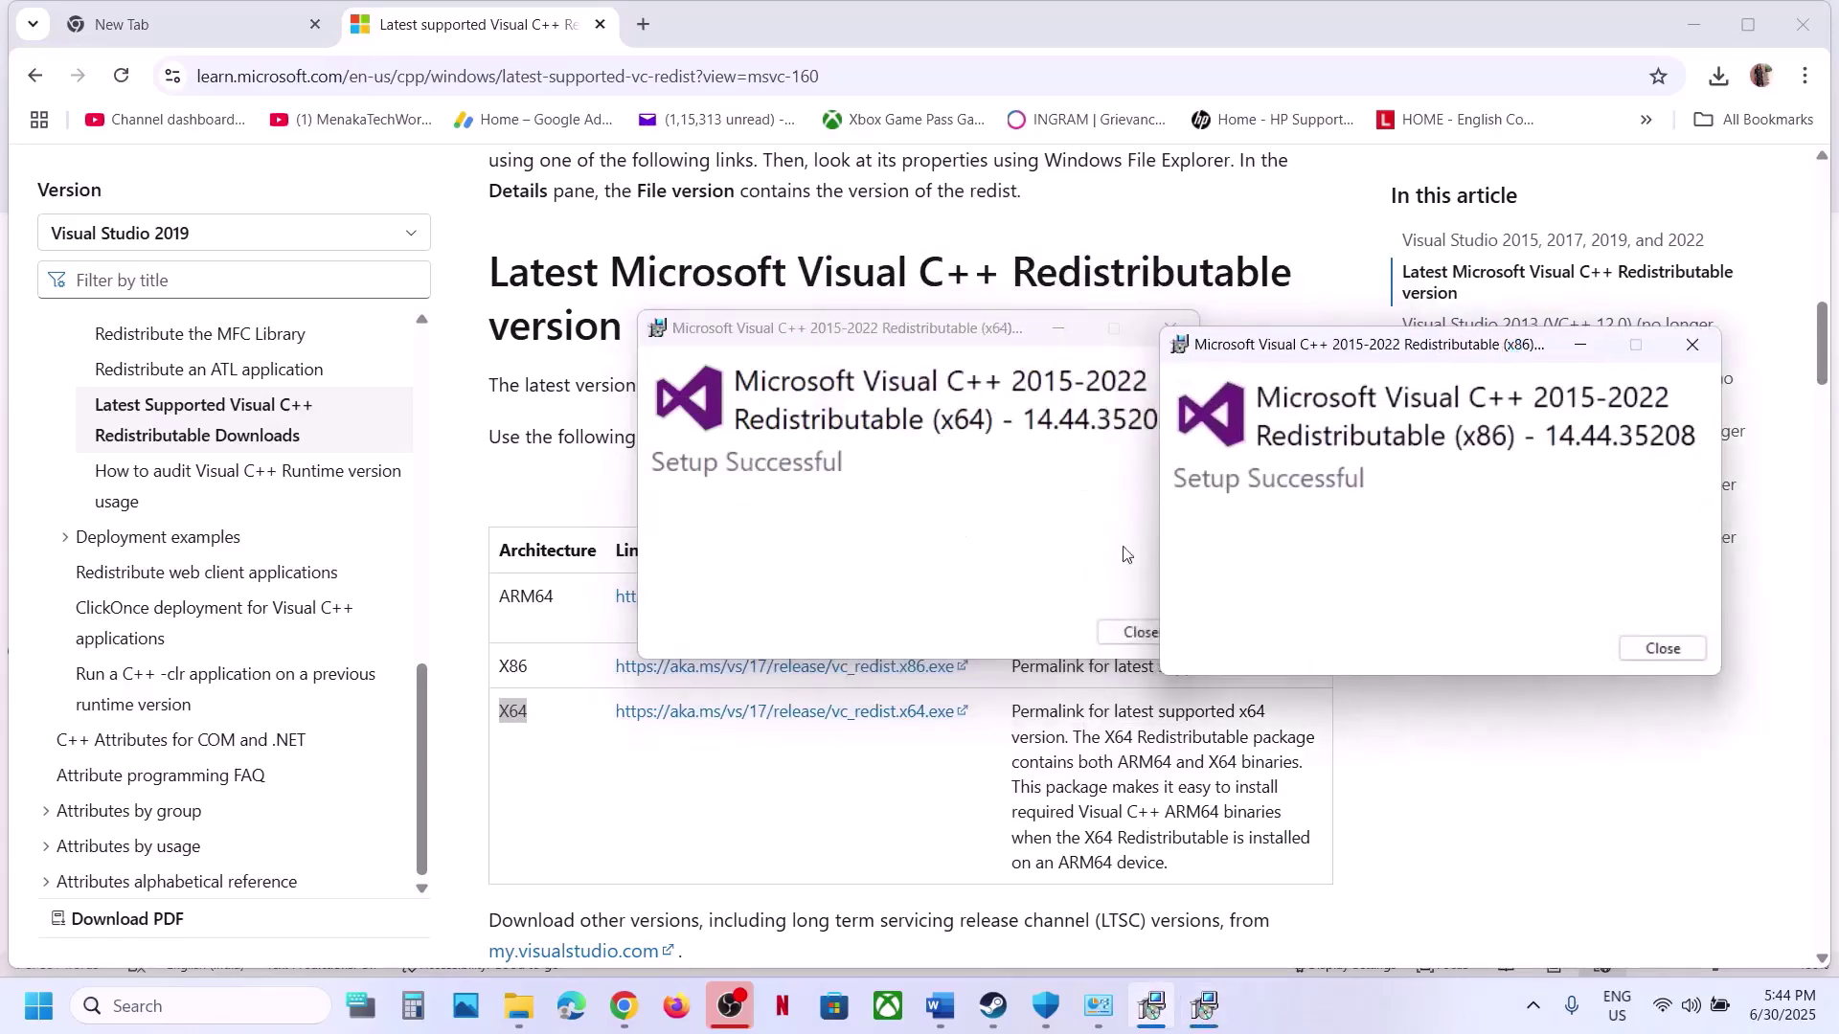
click(1139, 632)
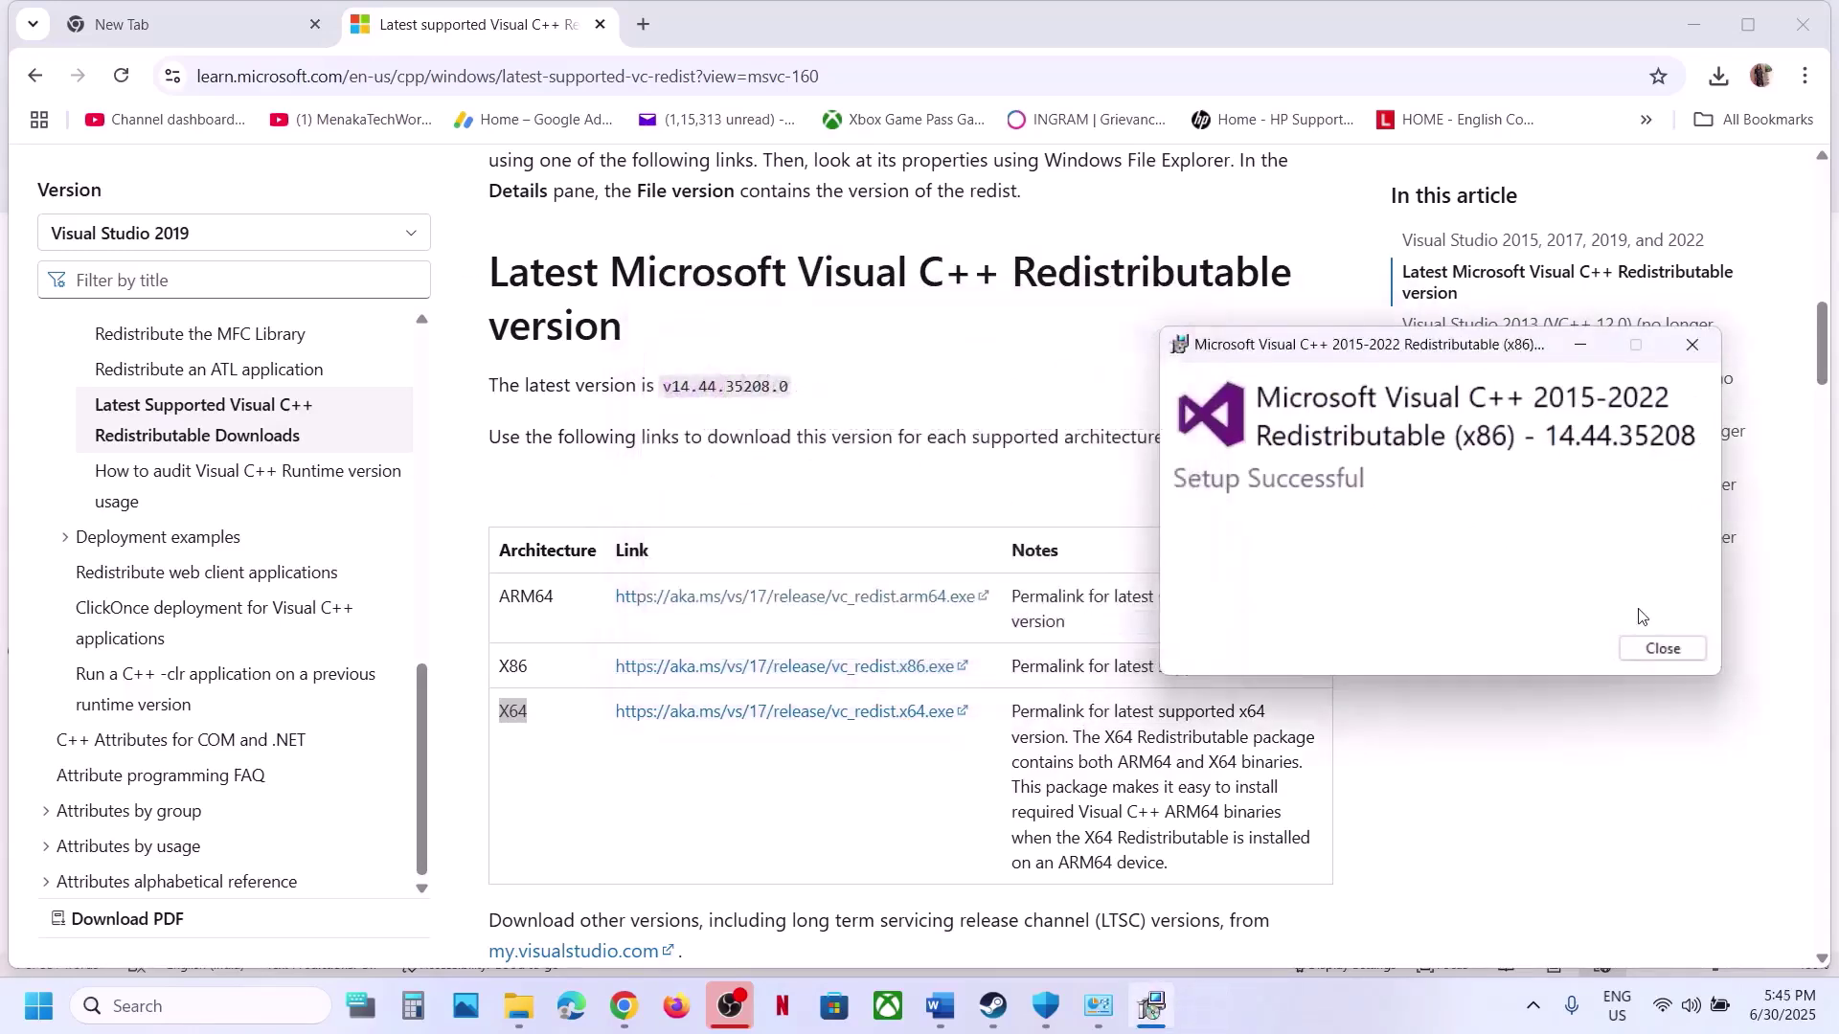
click(1656, 644)
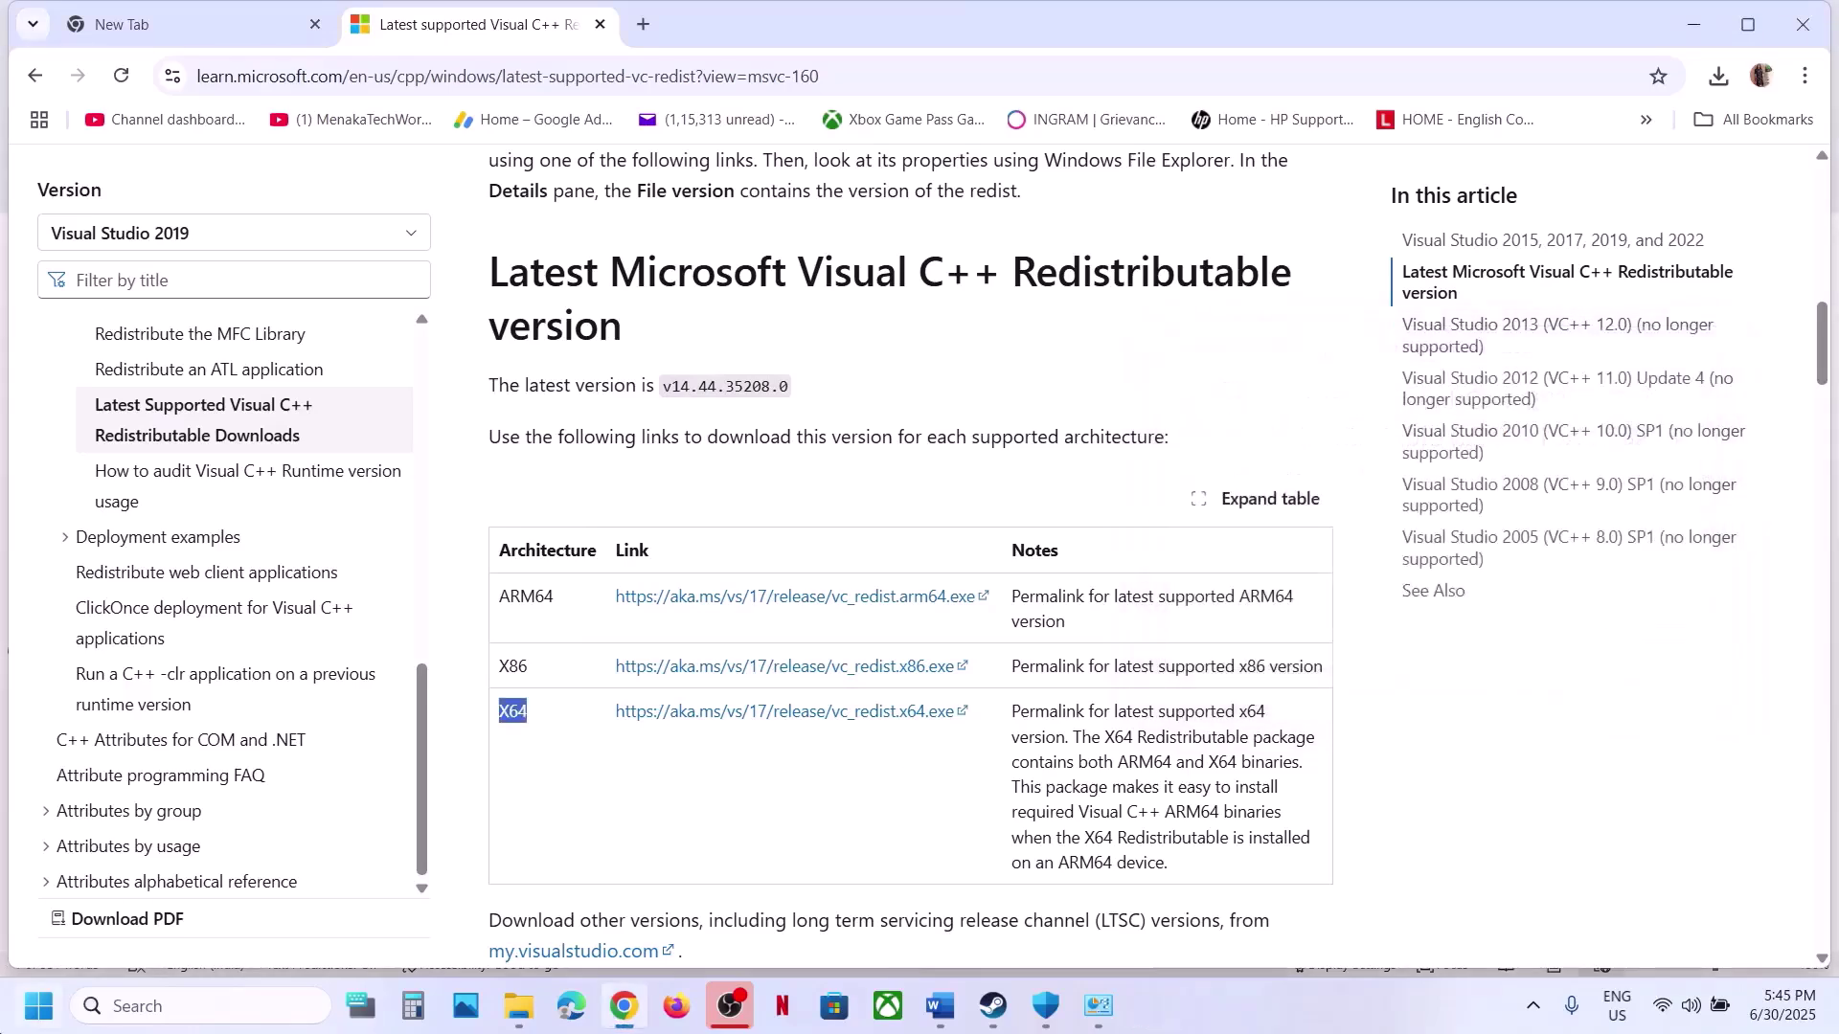
- View the computer's power options, including Restart, and switch to Steam
click(27, 1027)
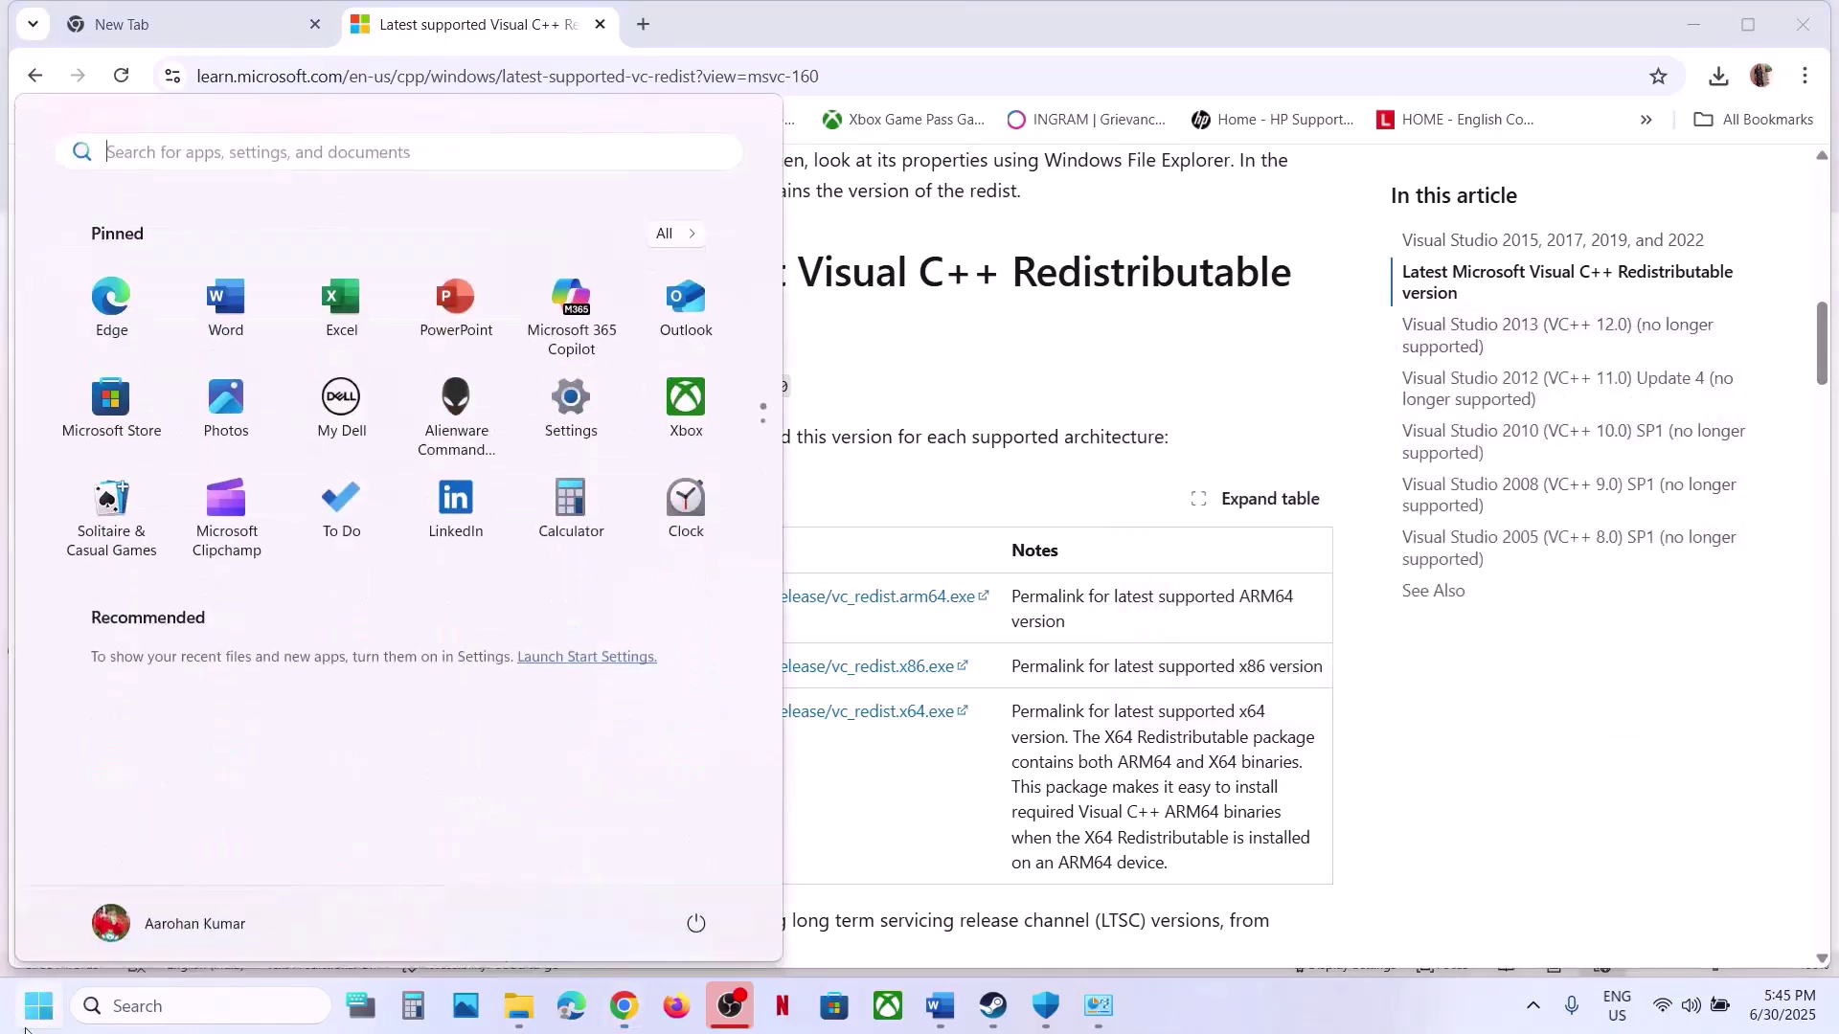
click(697, 922)
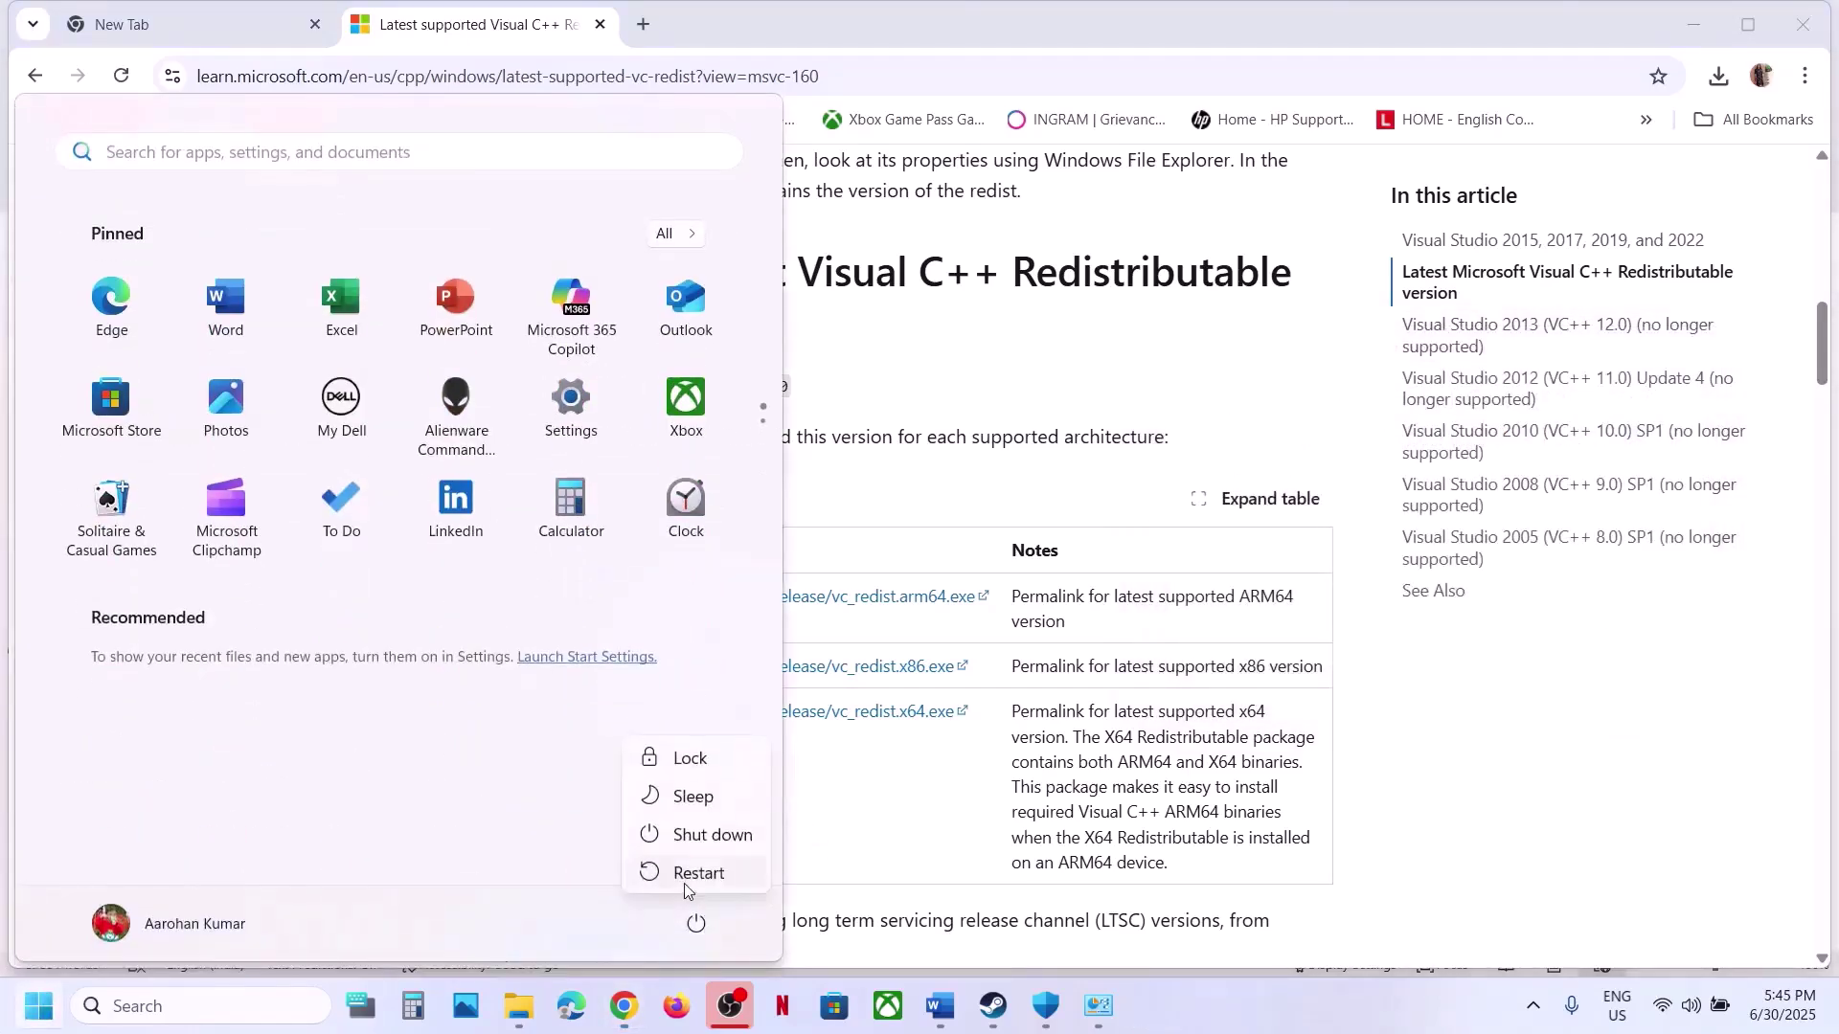
click(994, 1006)
- Highlight "Windows to the latest version" in Word's Step 15 and check for updates in the Windows Update settings
click(939, 1006)
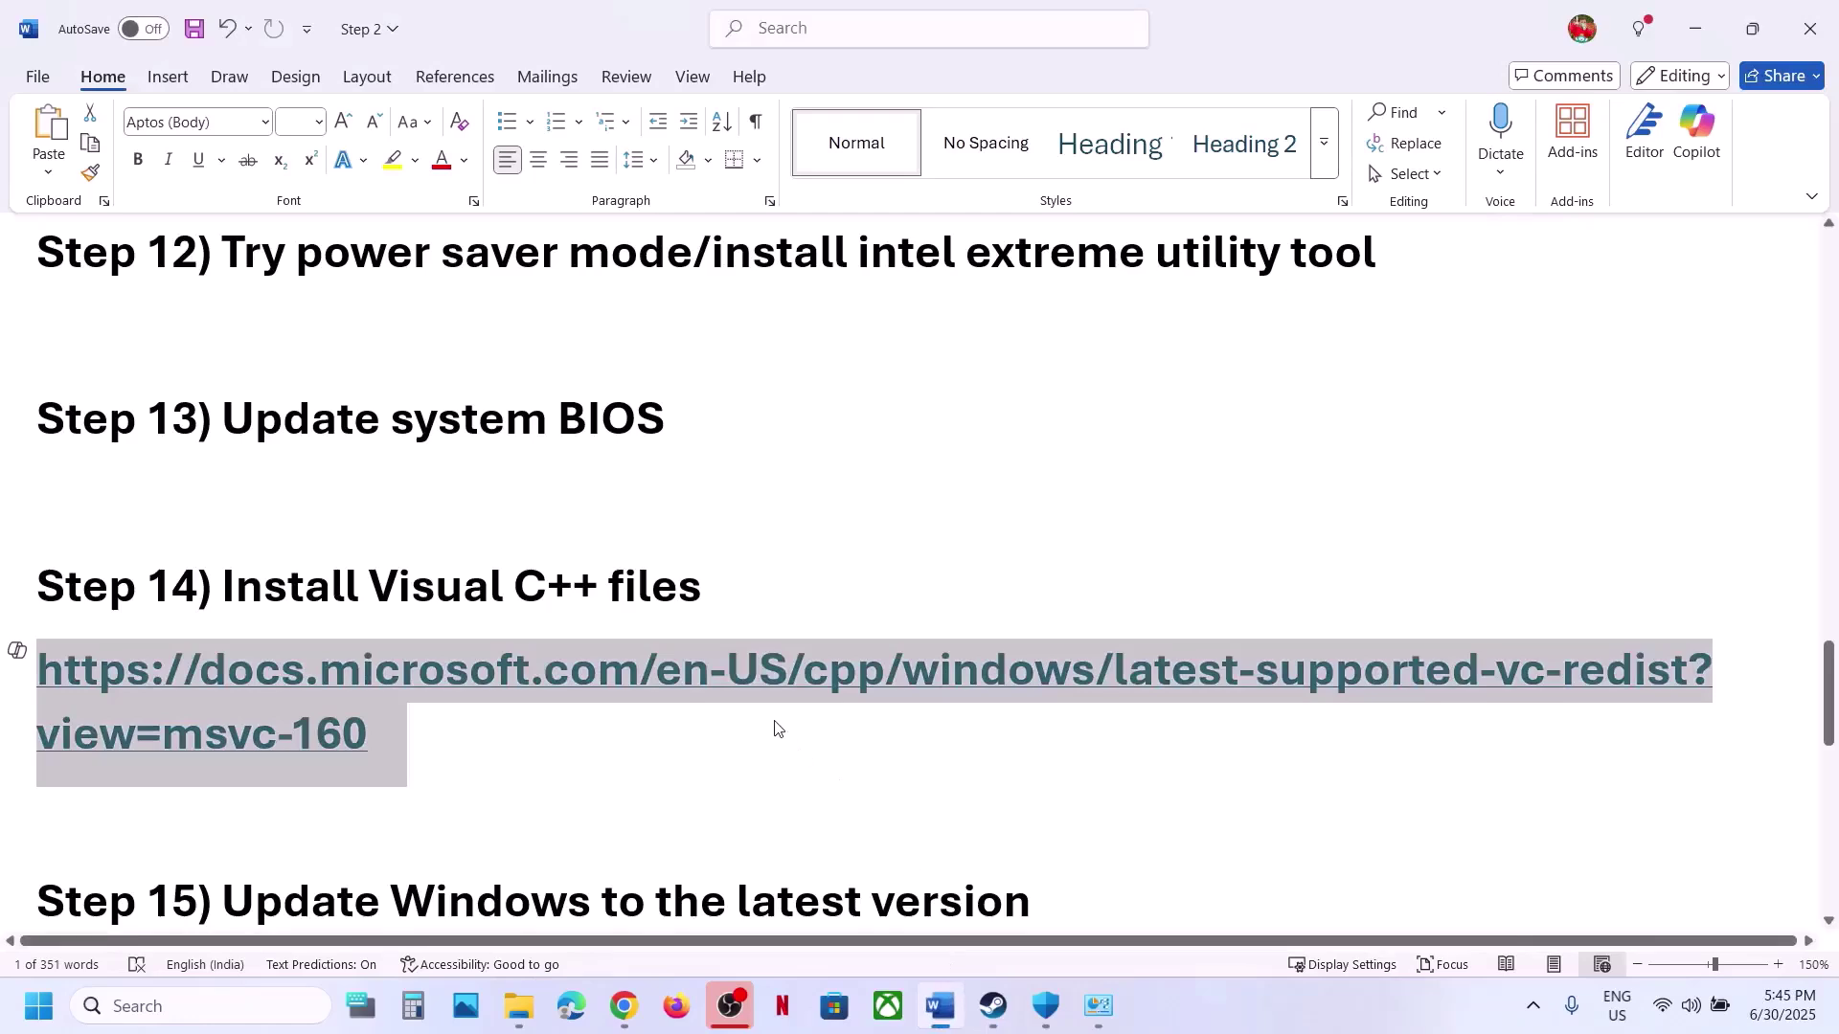
scroll(774, 728, down, 1)
drag(470, 774, 957, 774)
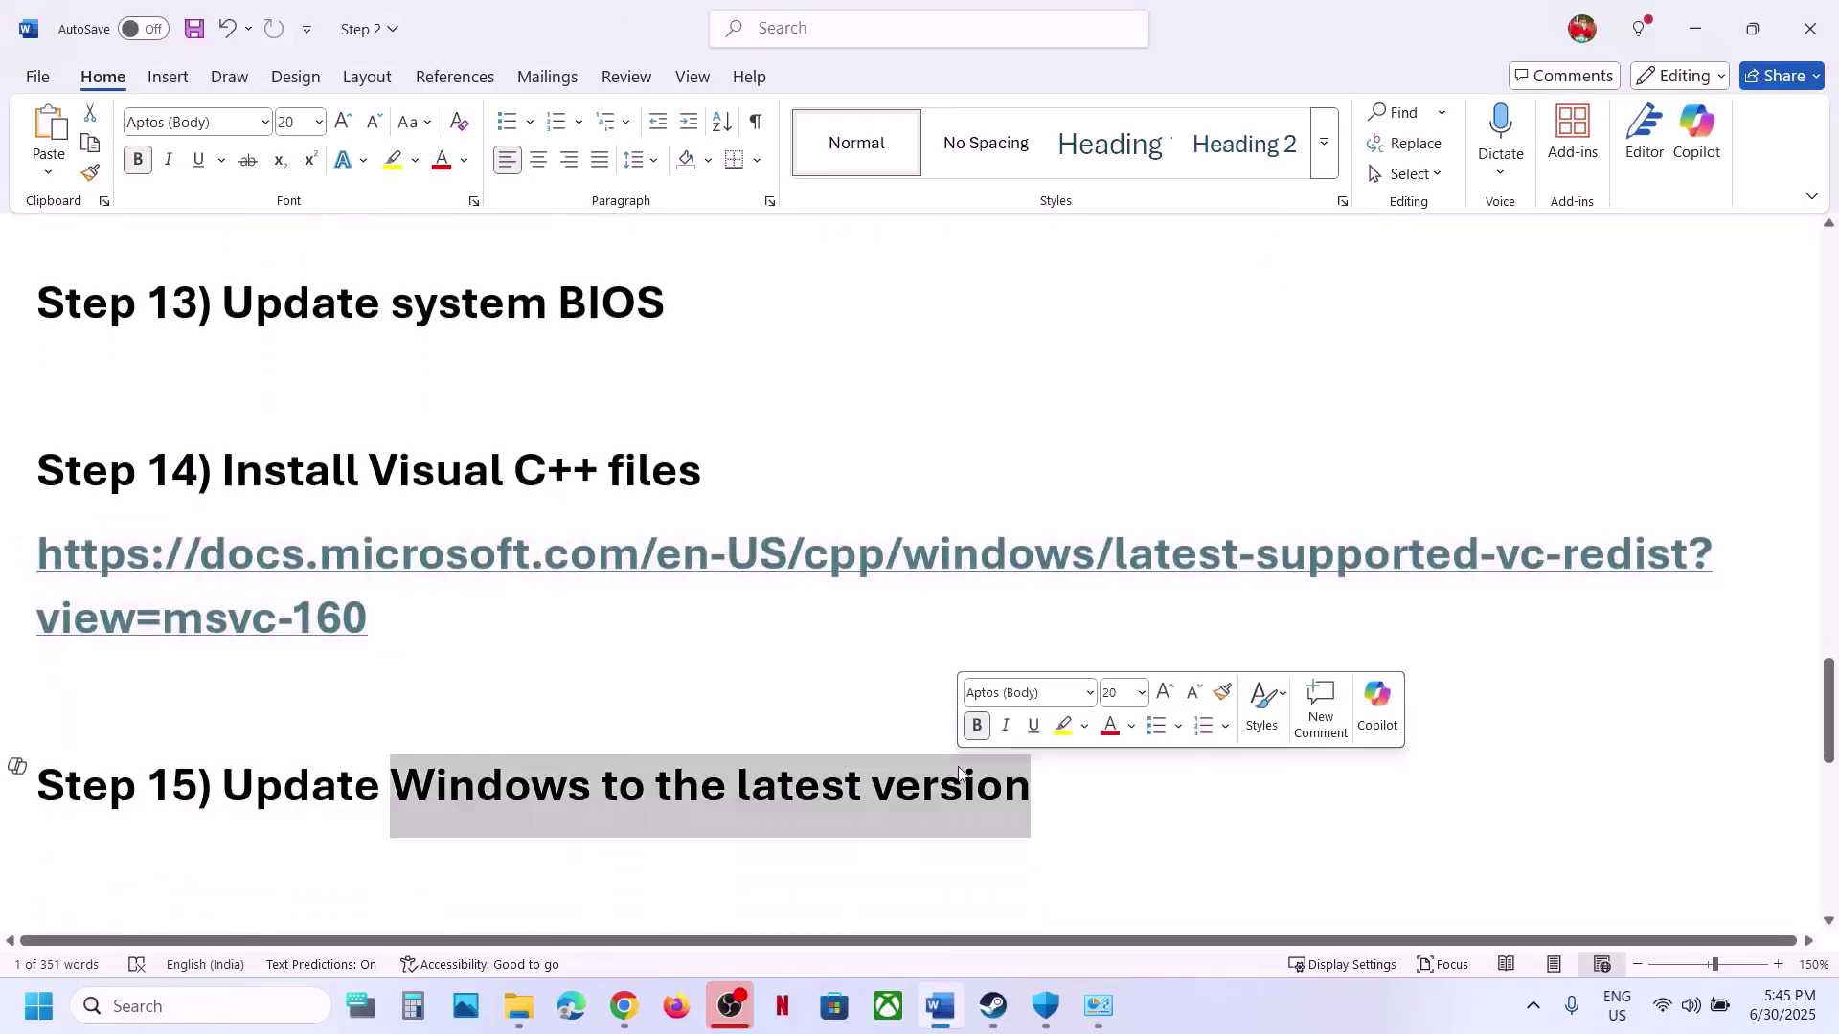
key(super+i)
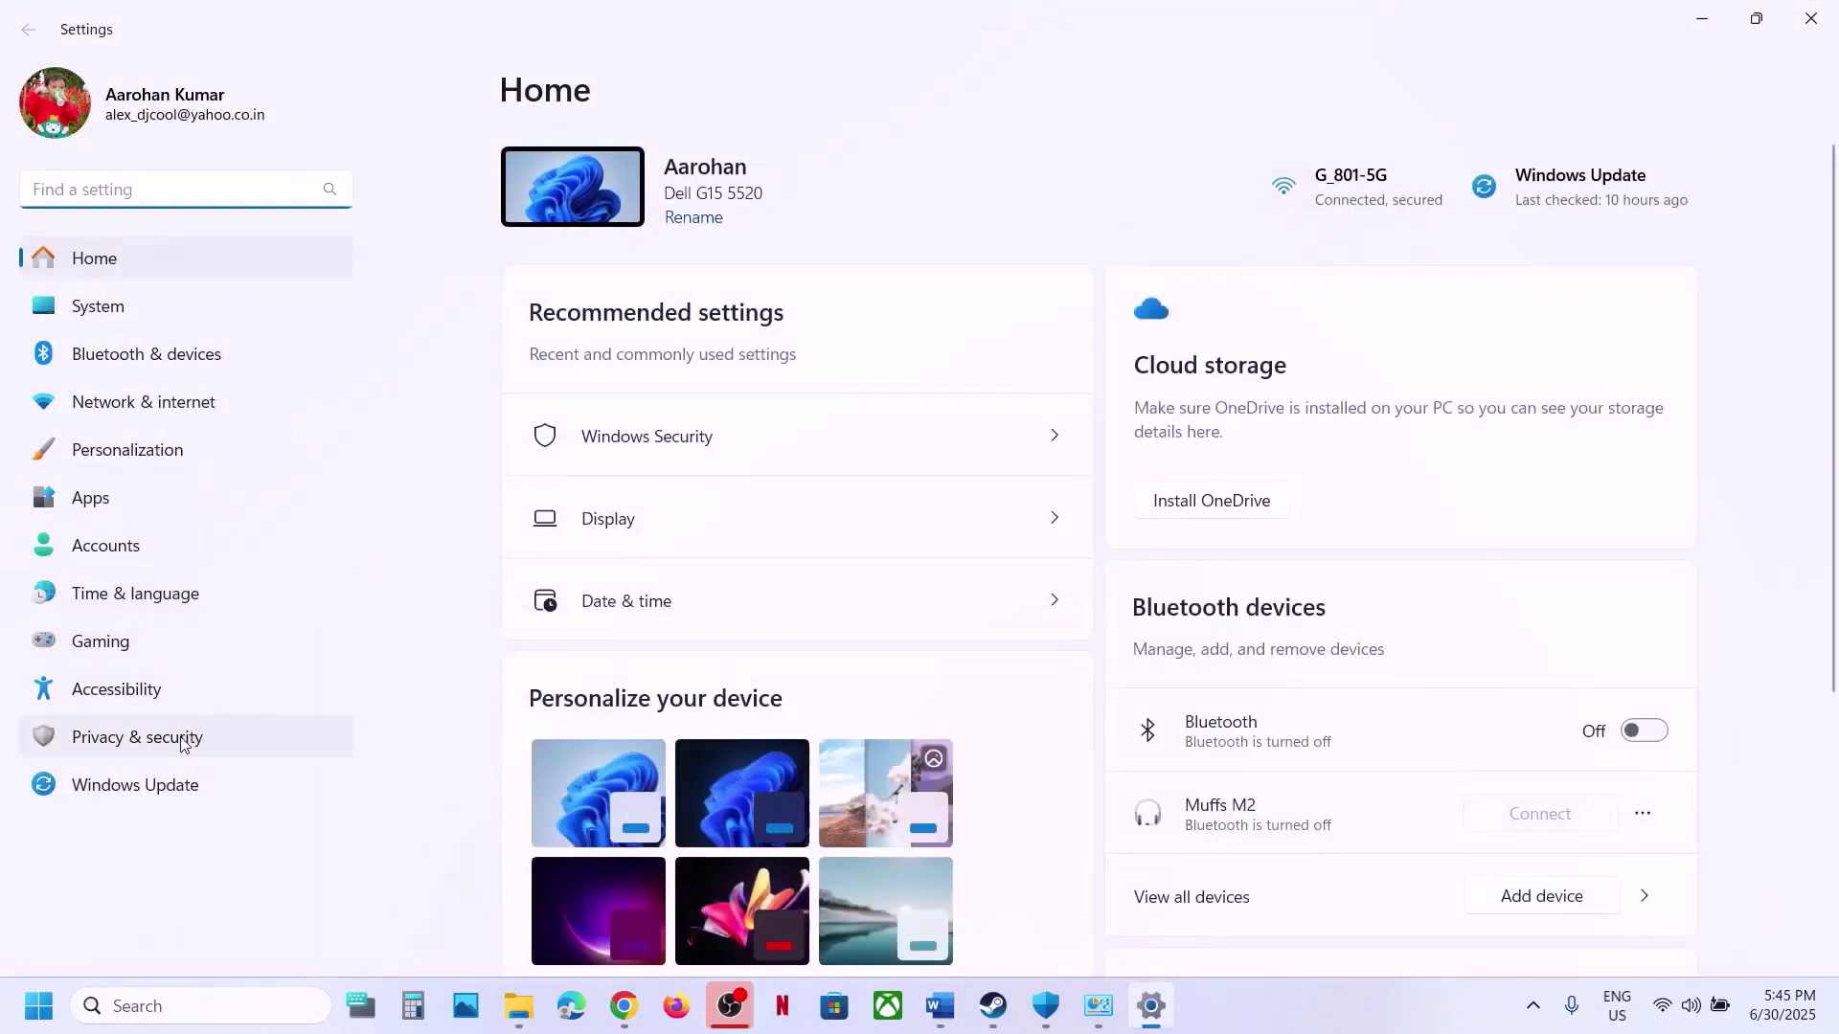
click(159, 786)
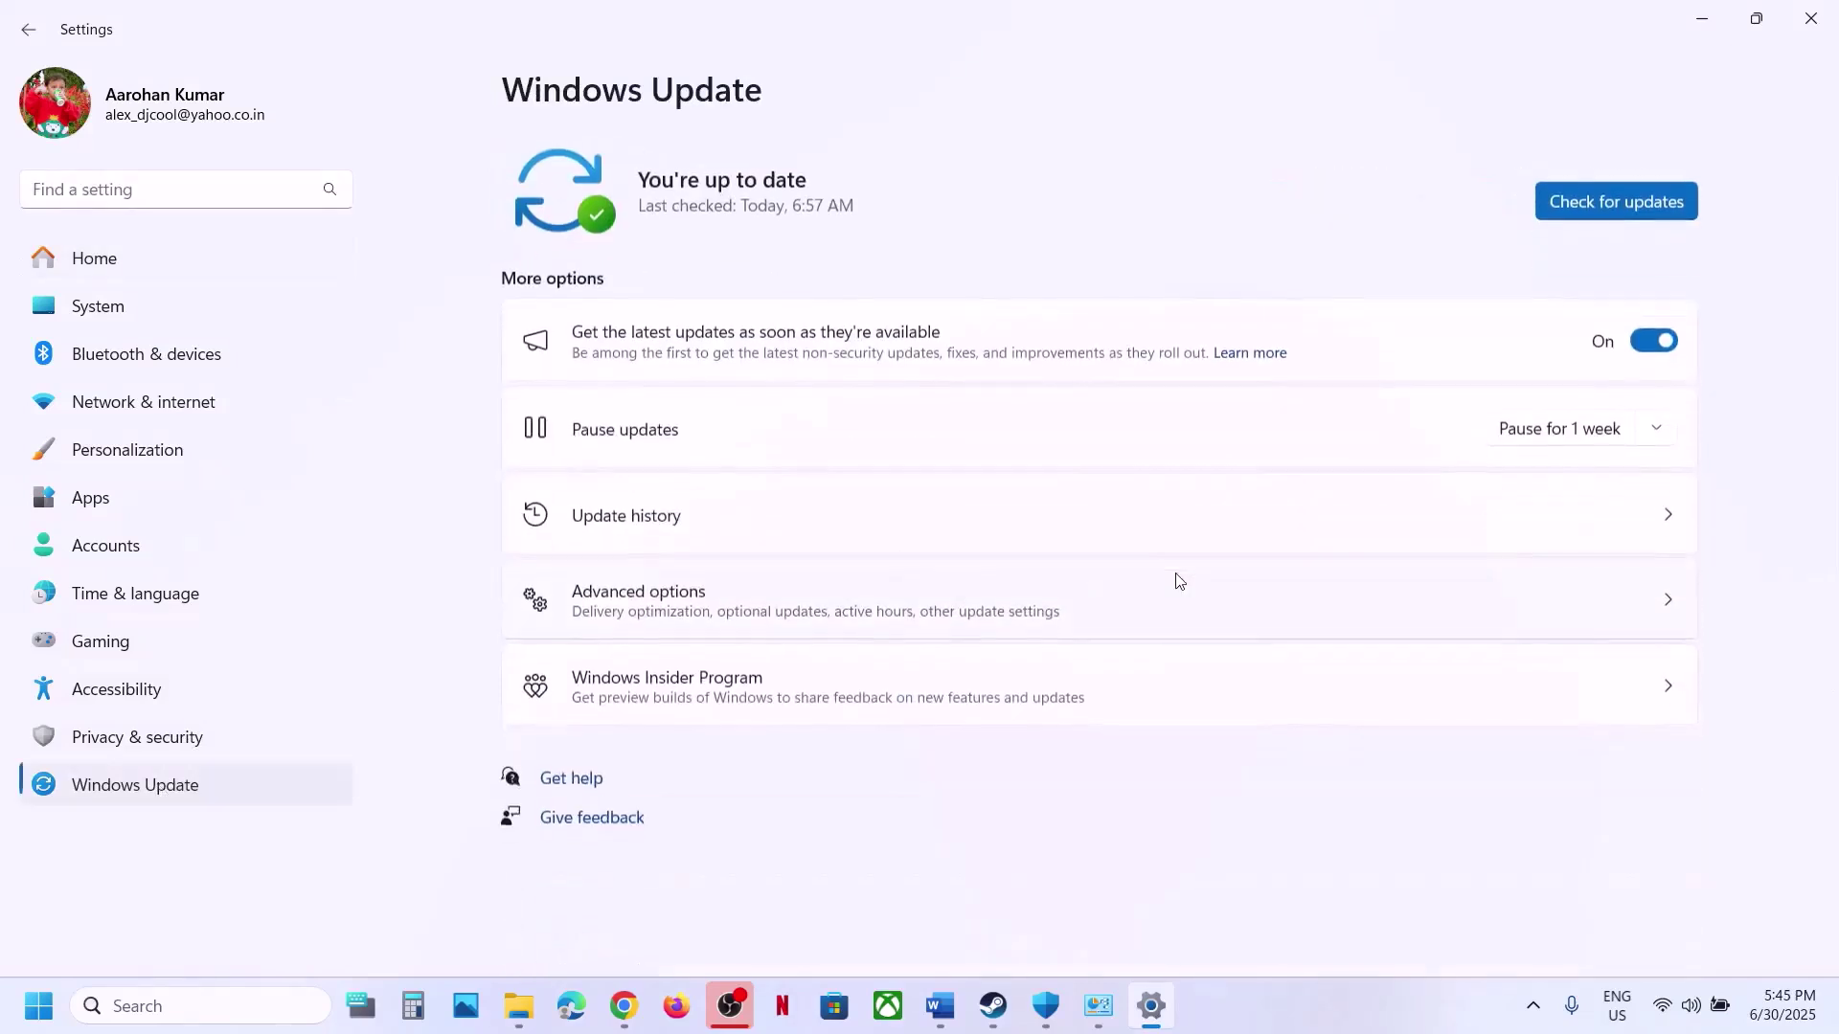
click(1649, 205)
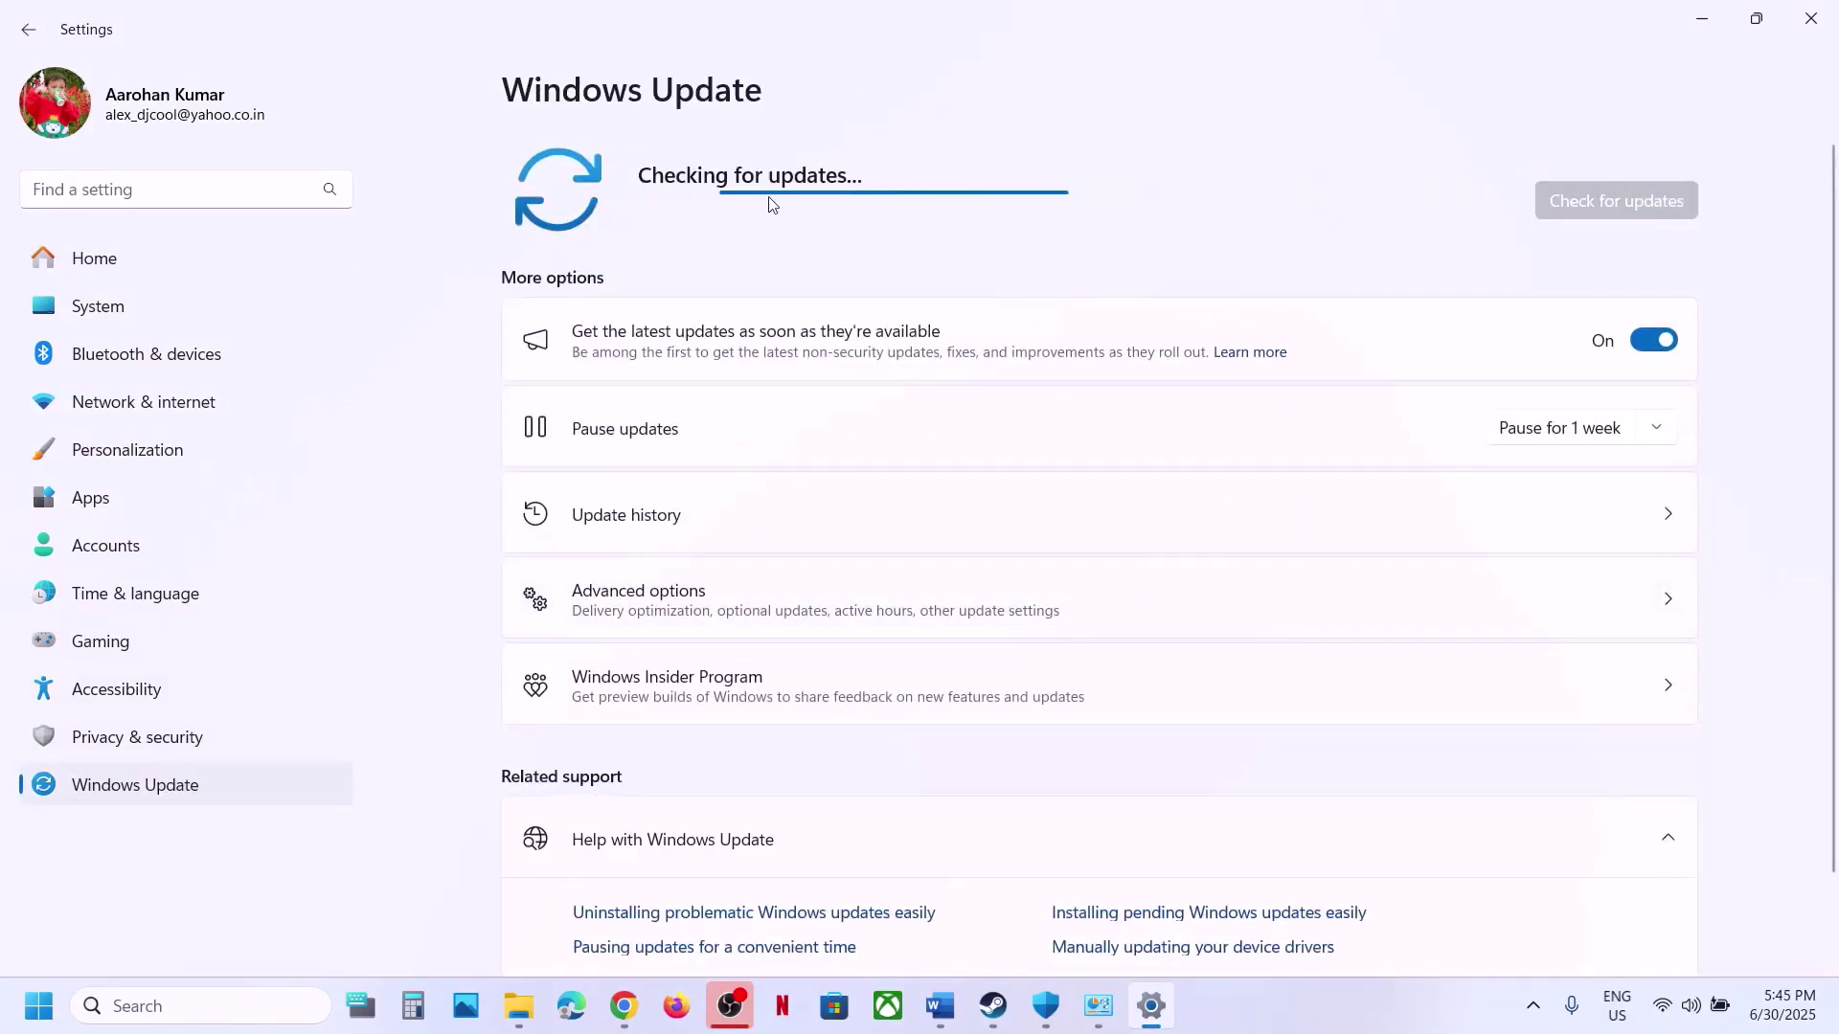
- Show the Restart power option again and bring up the Ready or Not page in Steam
click(48, 1021)
click(696, 923)
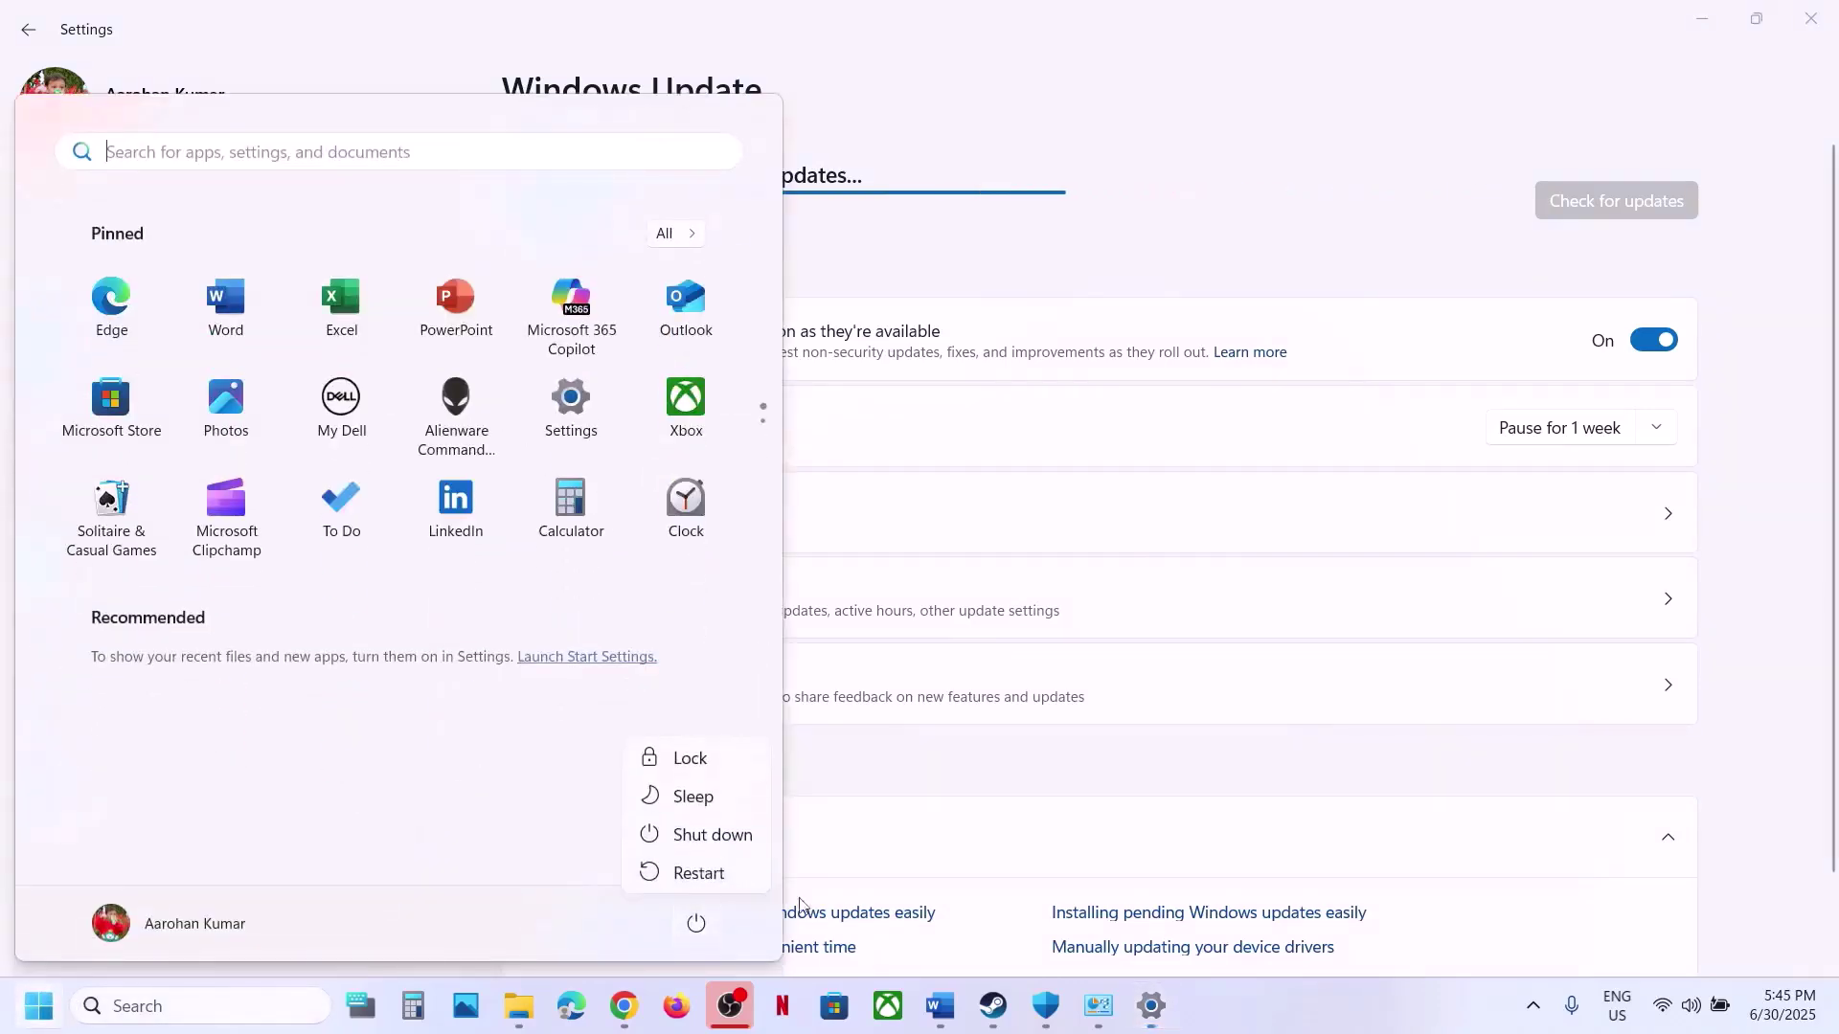
click(1002, 1006)
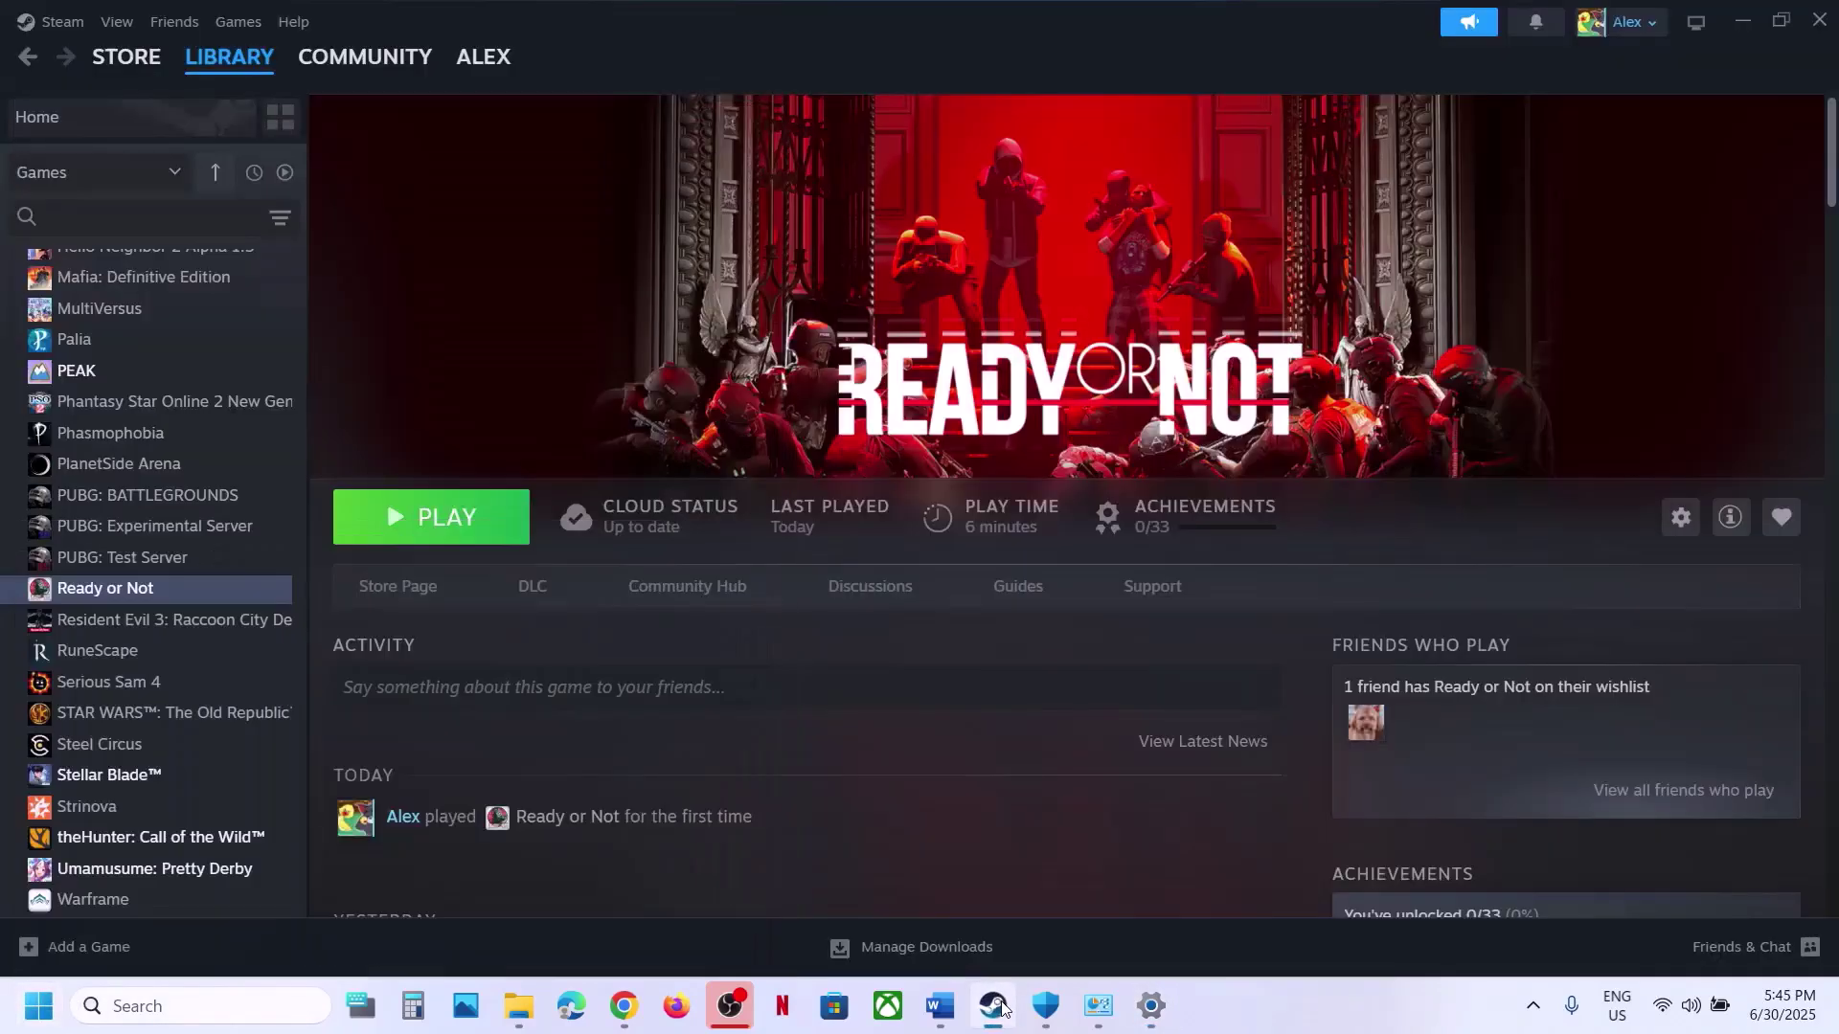
- Return to Word and highlight Step 16's advice on unplugging external devices and the phrase "disable steam overlay"
click(948, 1015)
scroll(747, 632, down, 5)
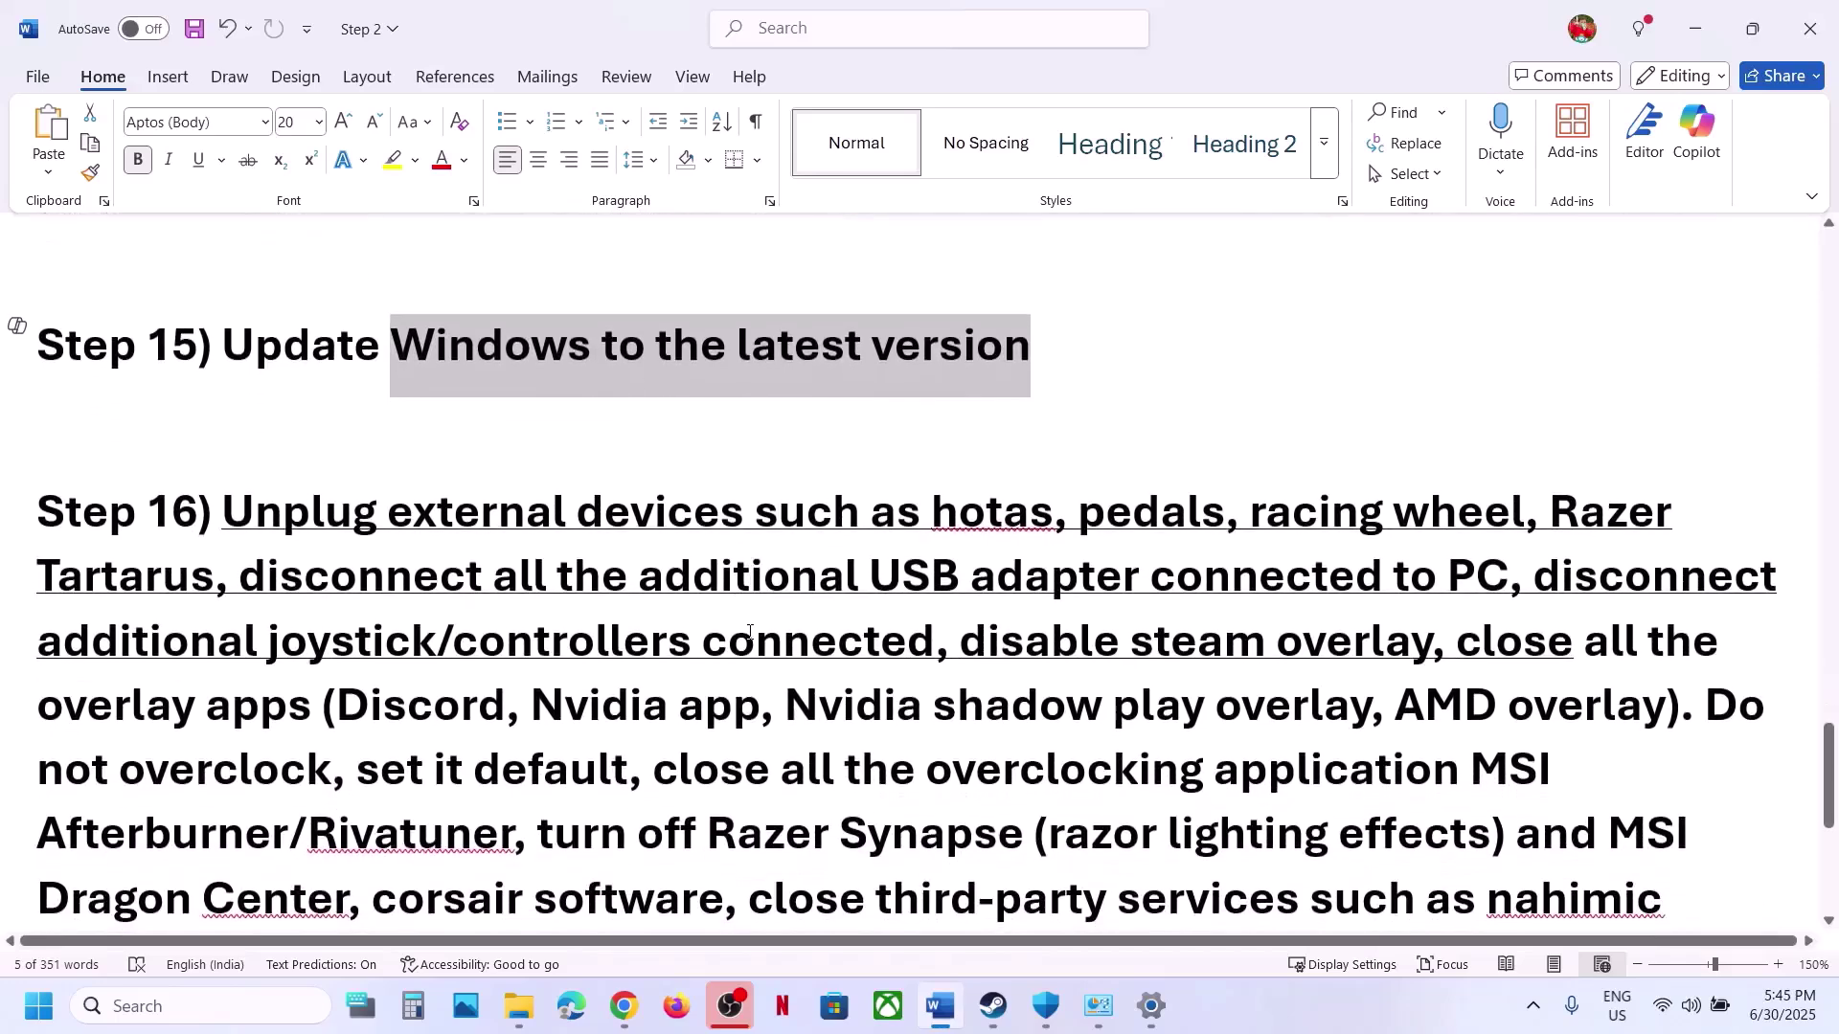
scroll(468, 523, down, 2)
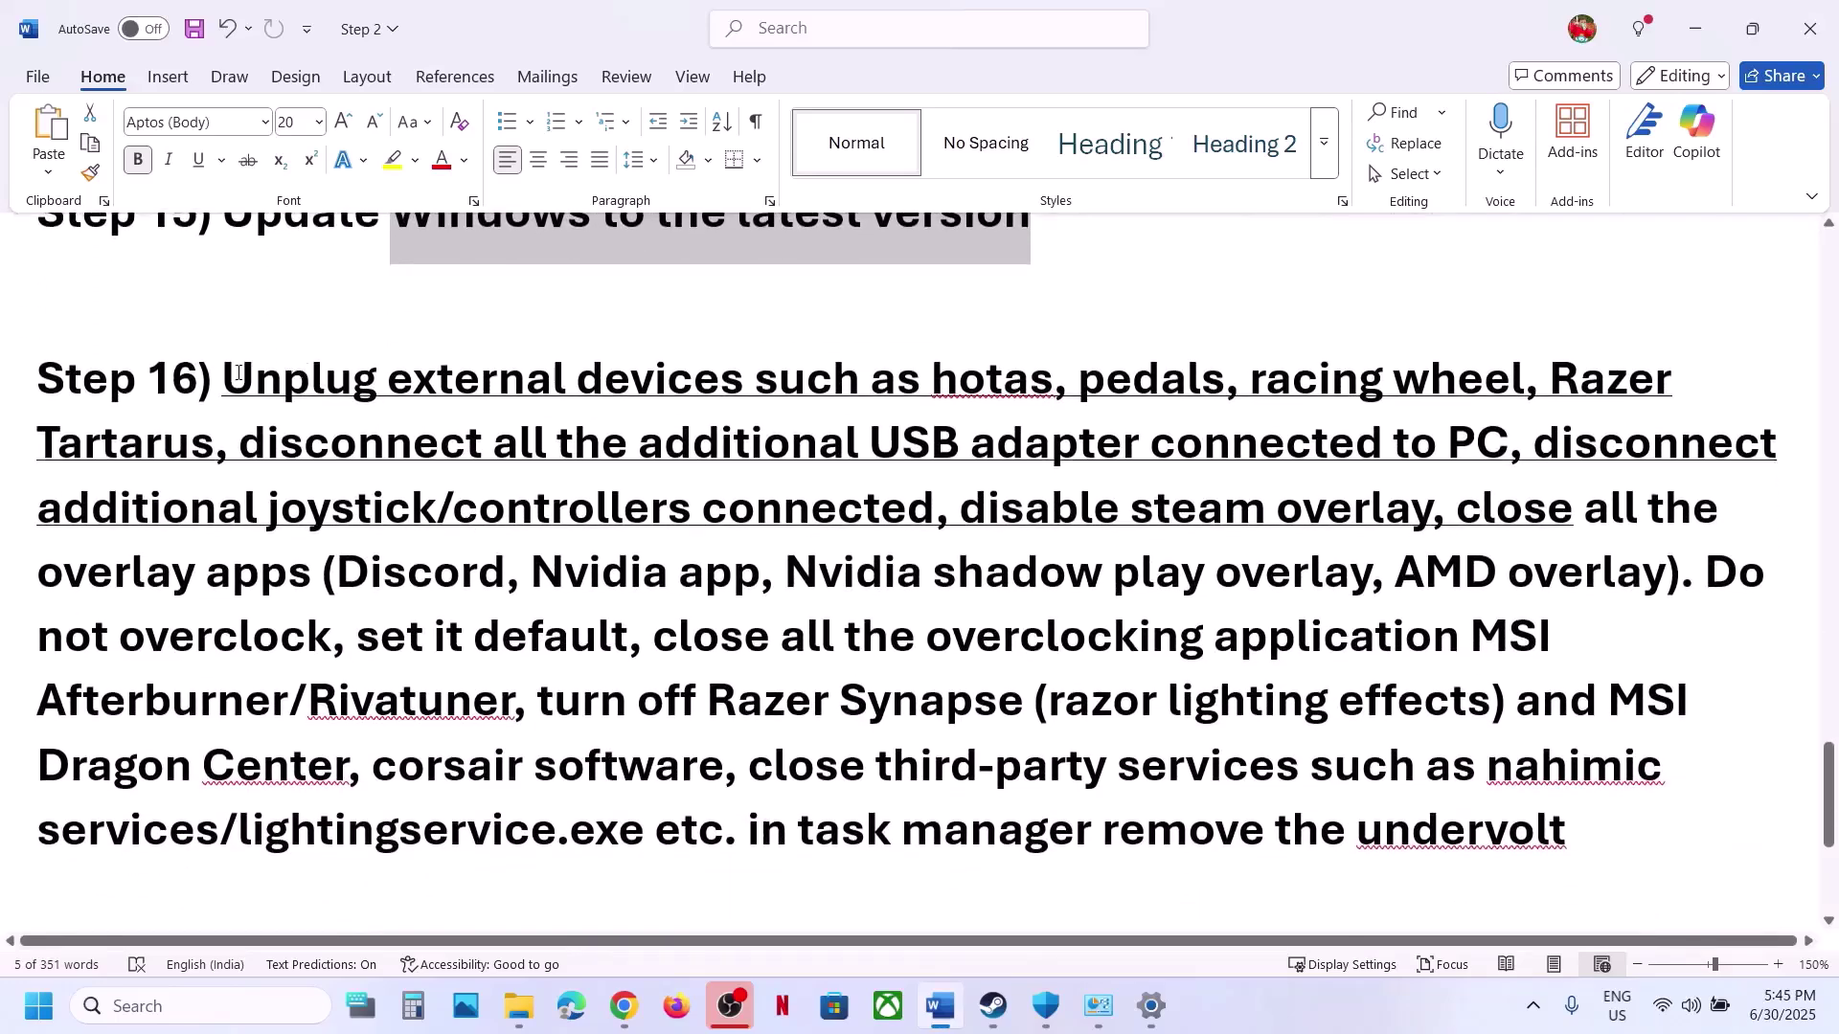
drag(238, 374, 1241, 426)
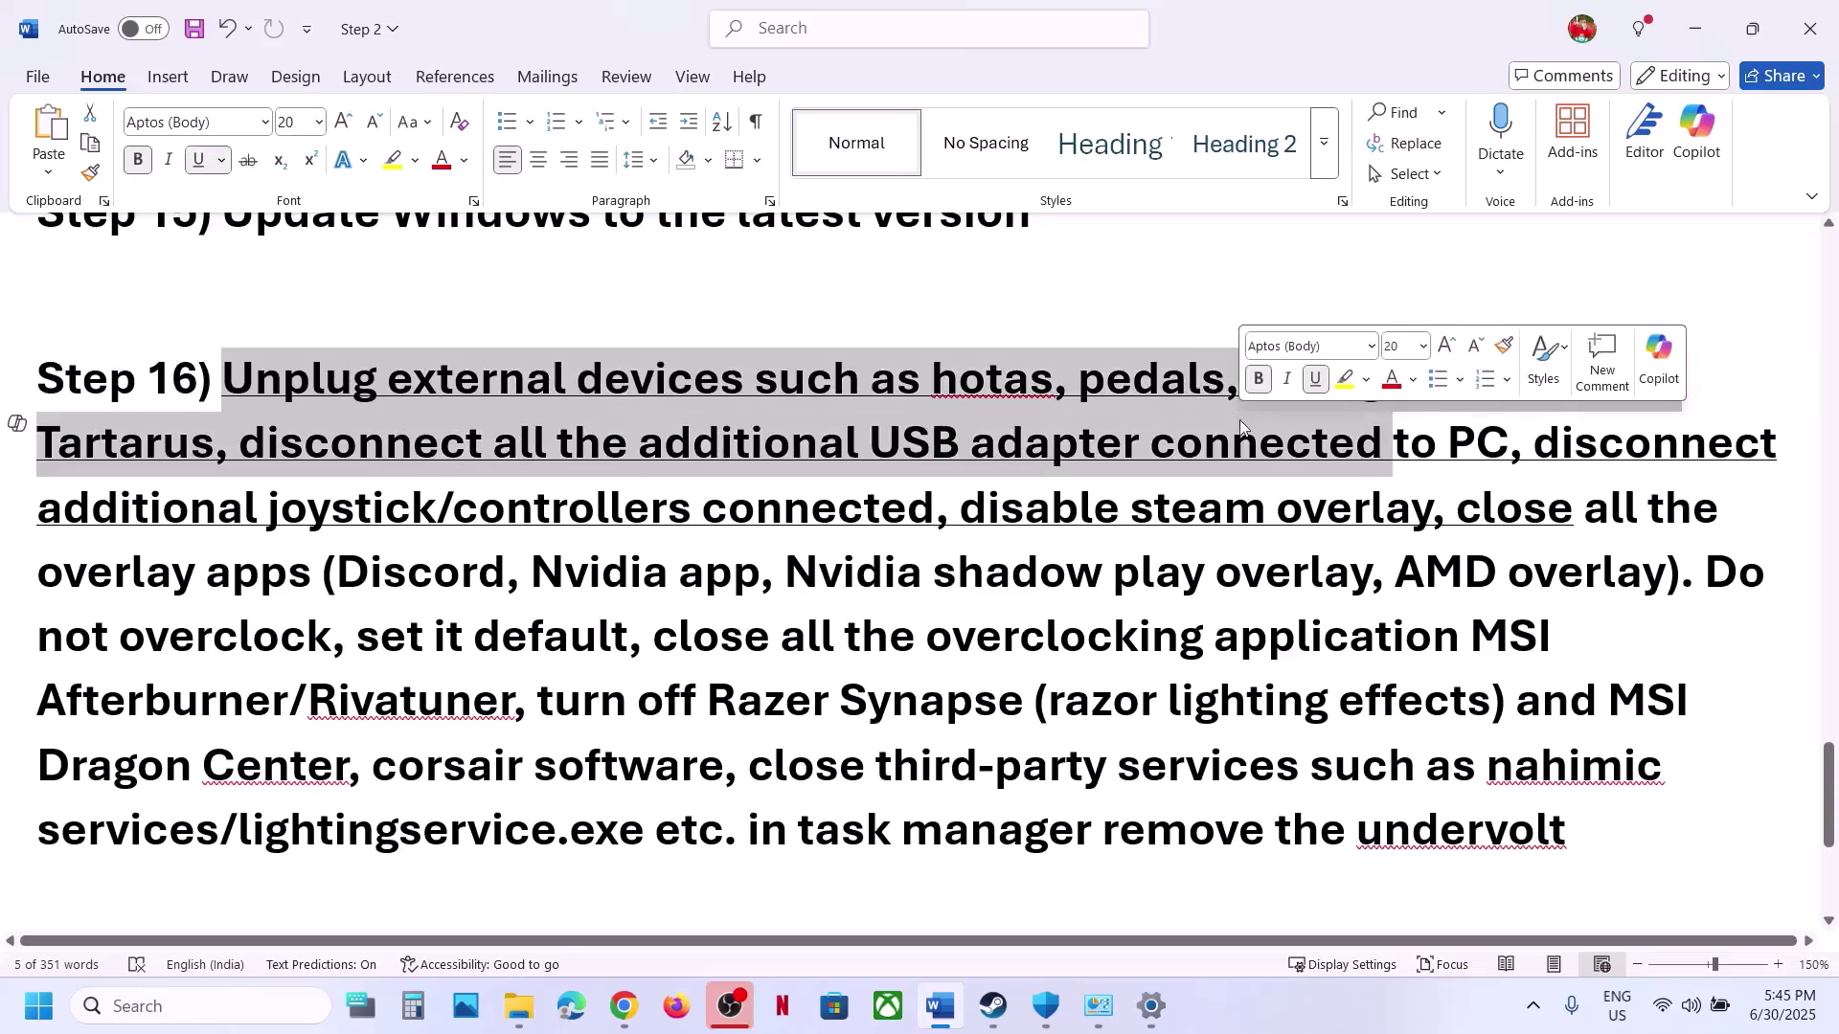
drag(1536, 442, 1381, 515)
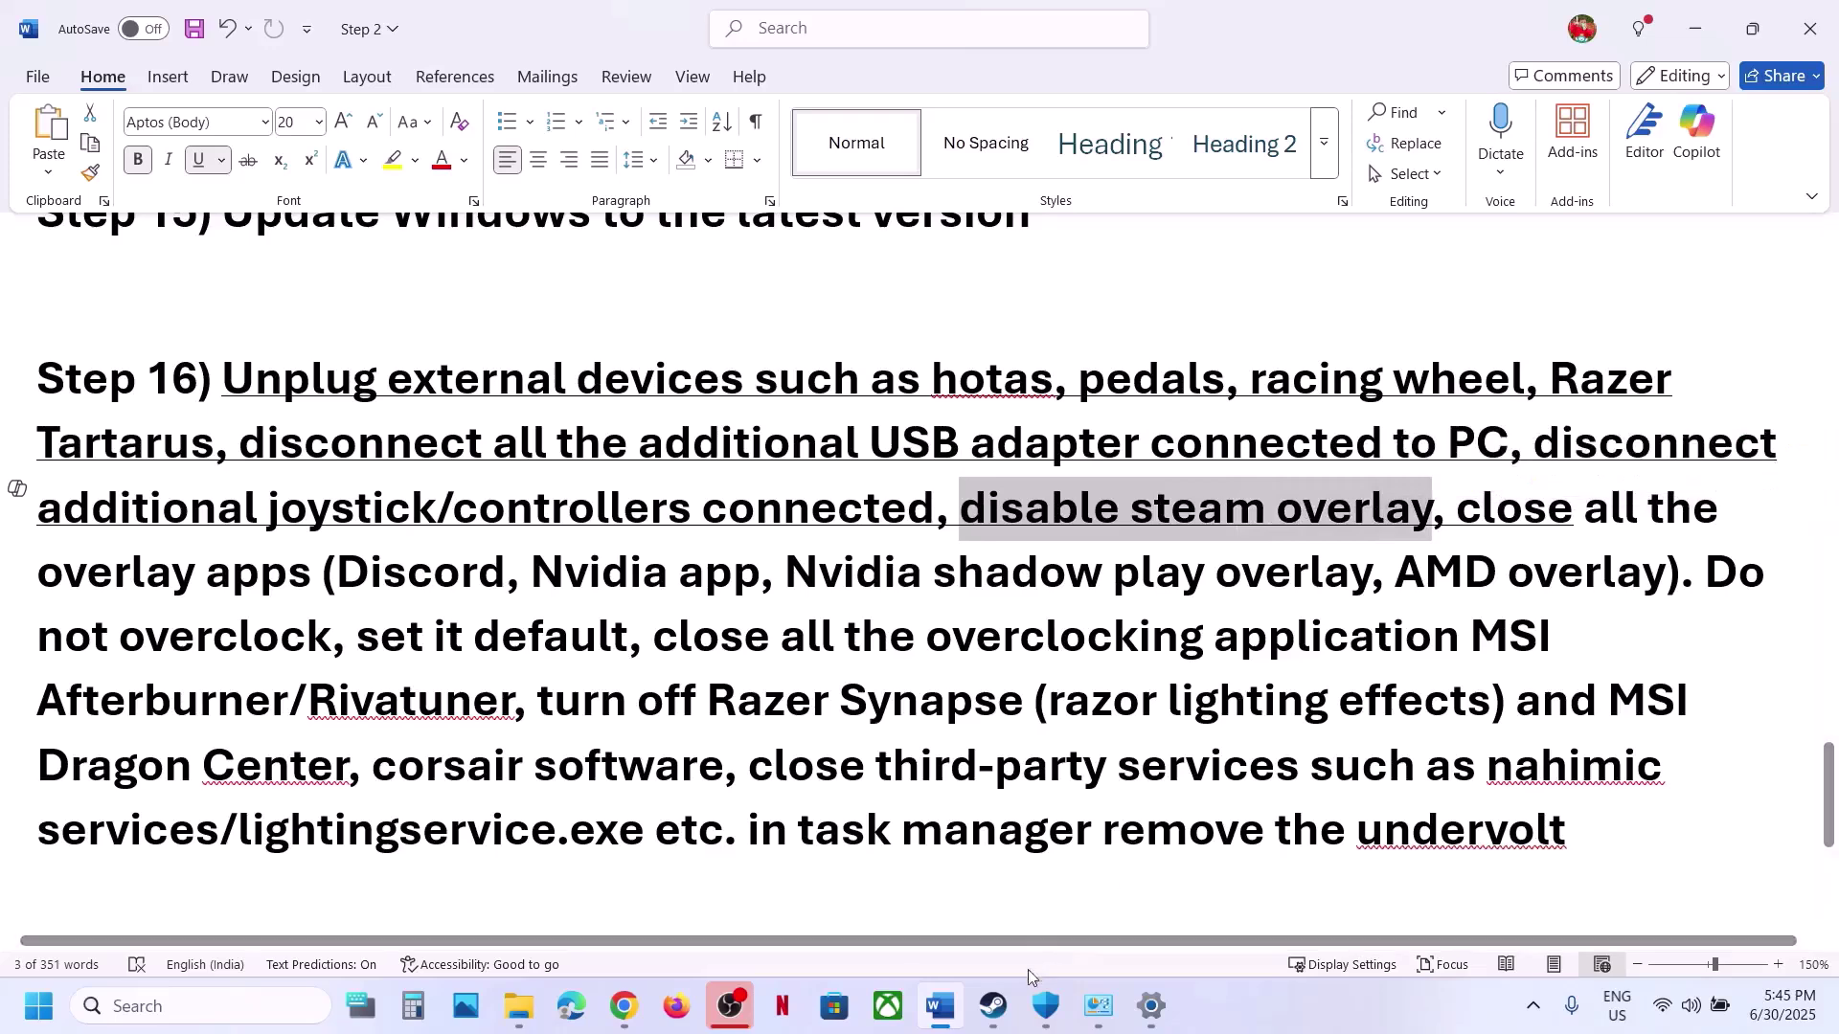
- Turn off the Steam Overlay while in-game in Ready or Not's Steam properties and close them
key(alt+Tab)
right_click(213, 594)
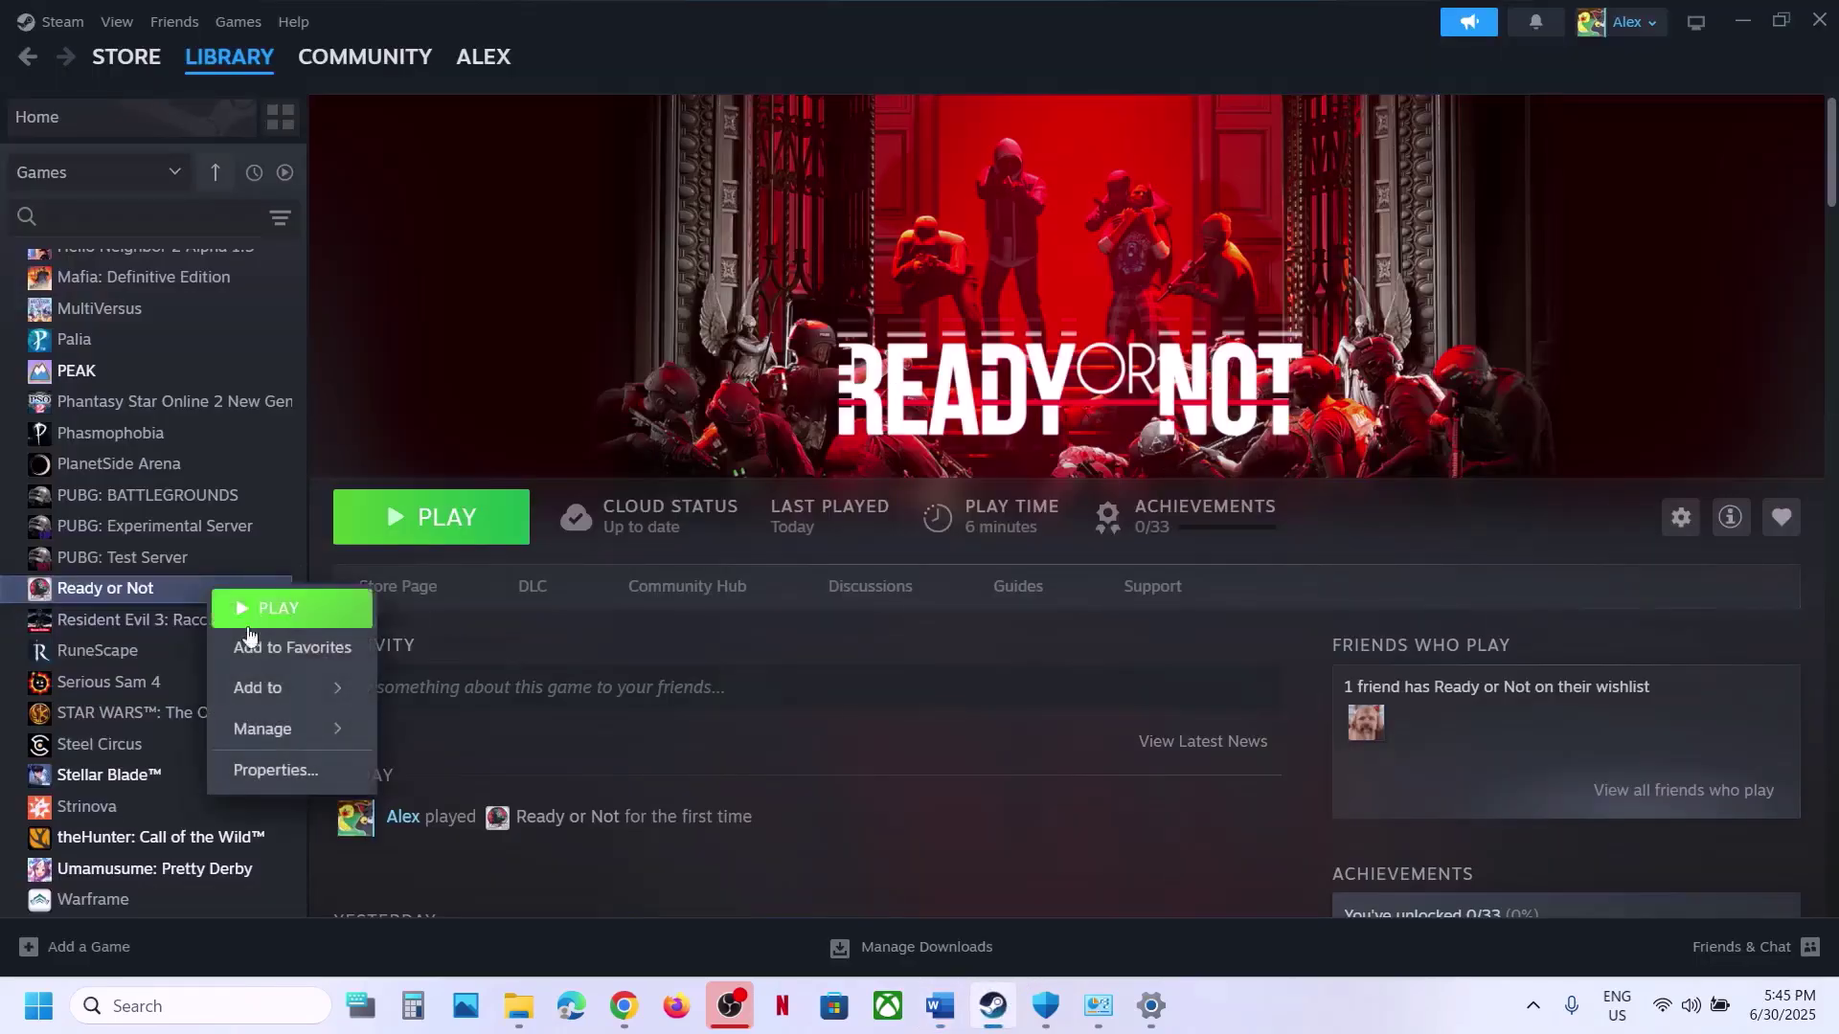
click(285, 770)
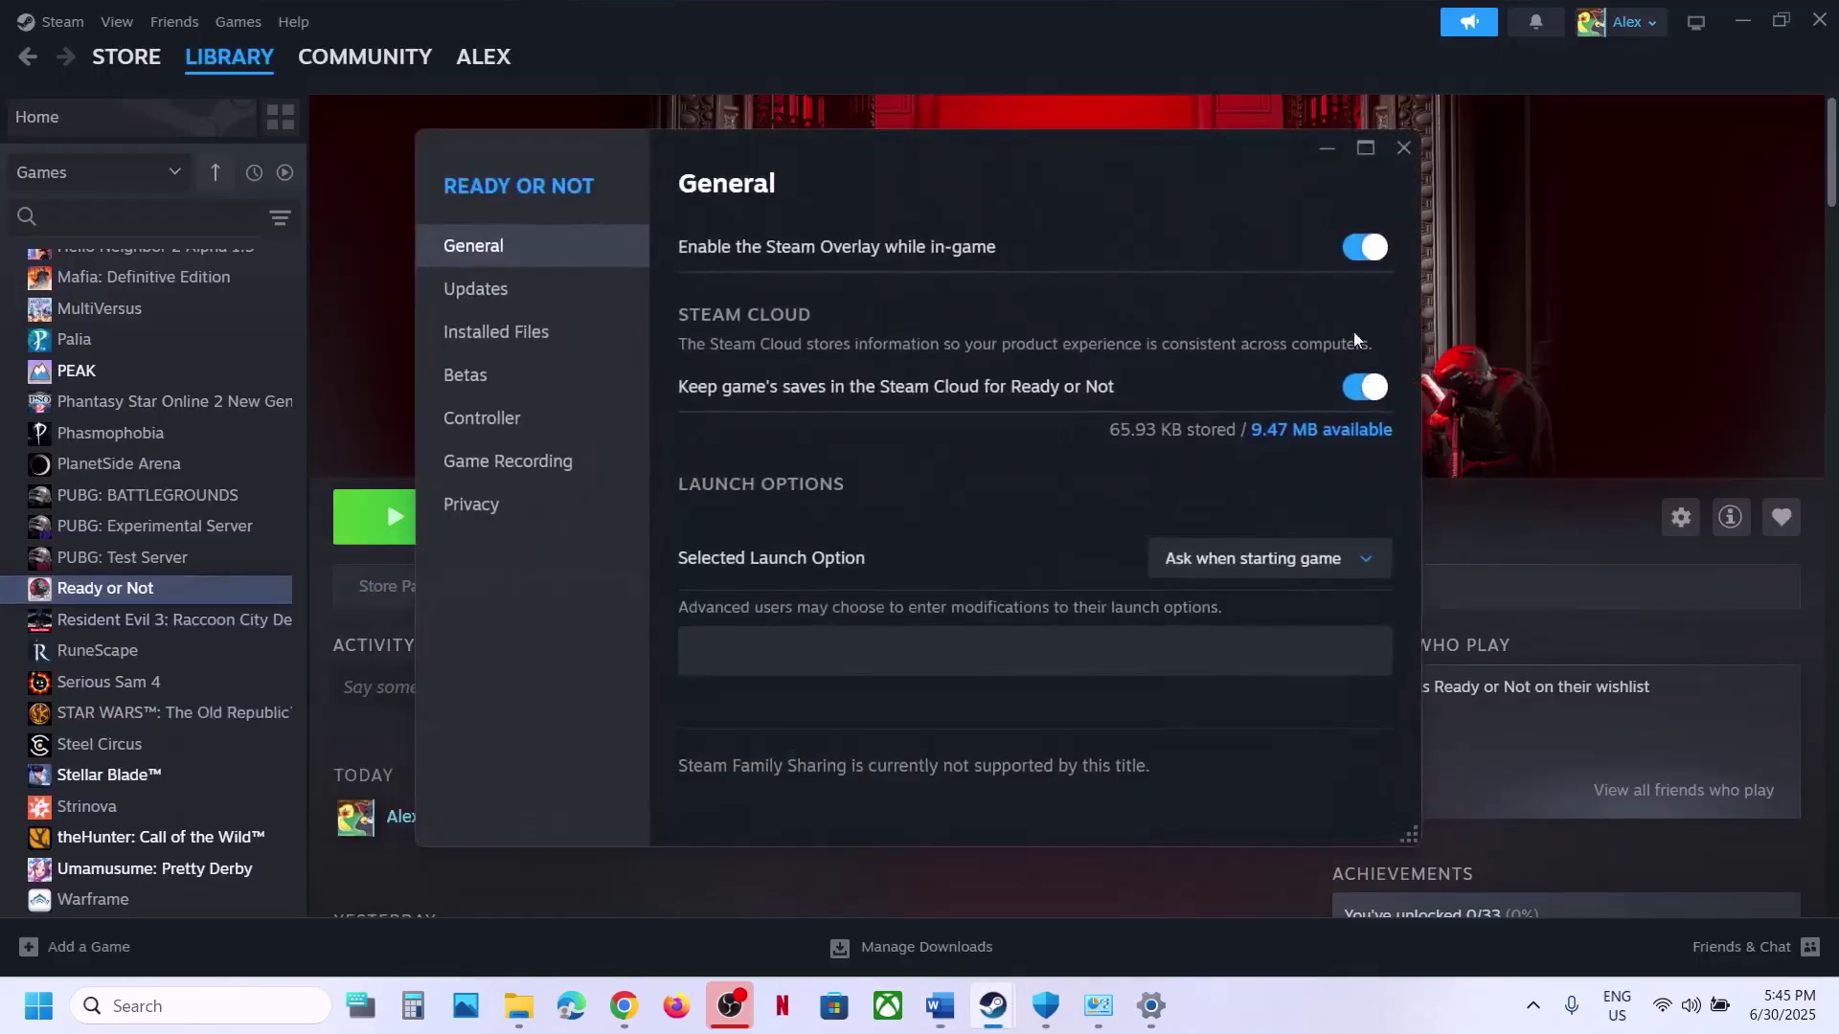
click(1361, 253)
click(1404, 149)
- Switch back to Word and highlight the overlay app name "Nvidia app" in Step 16
click(943, 1006)
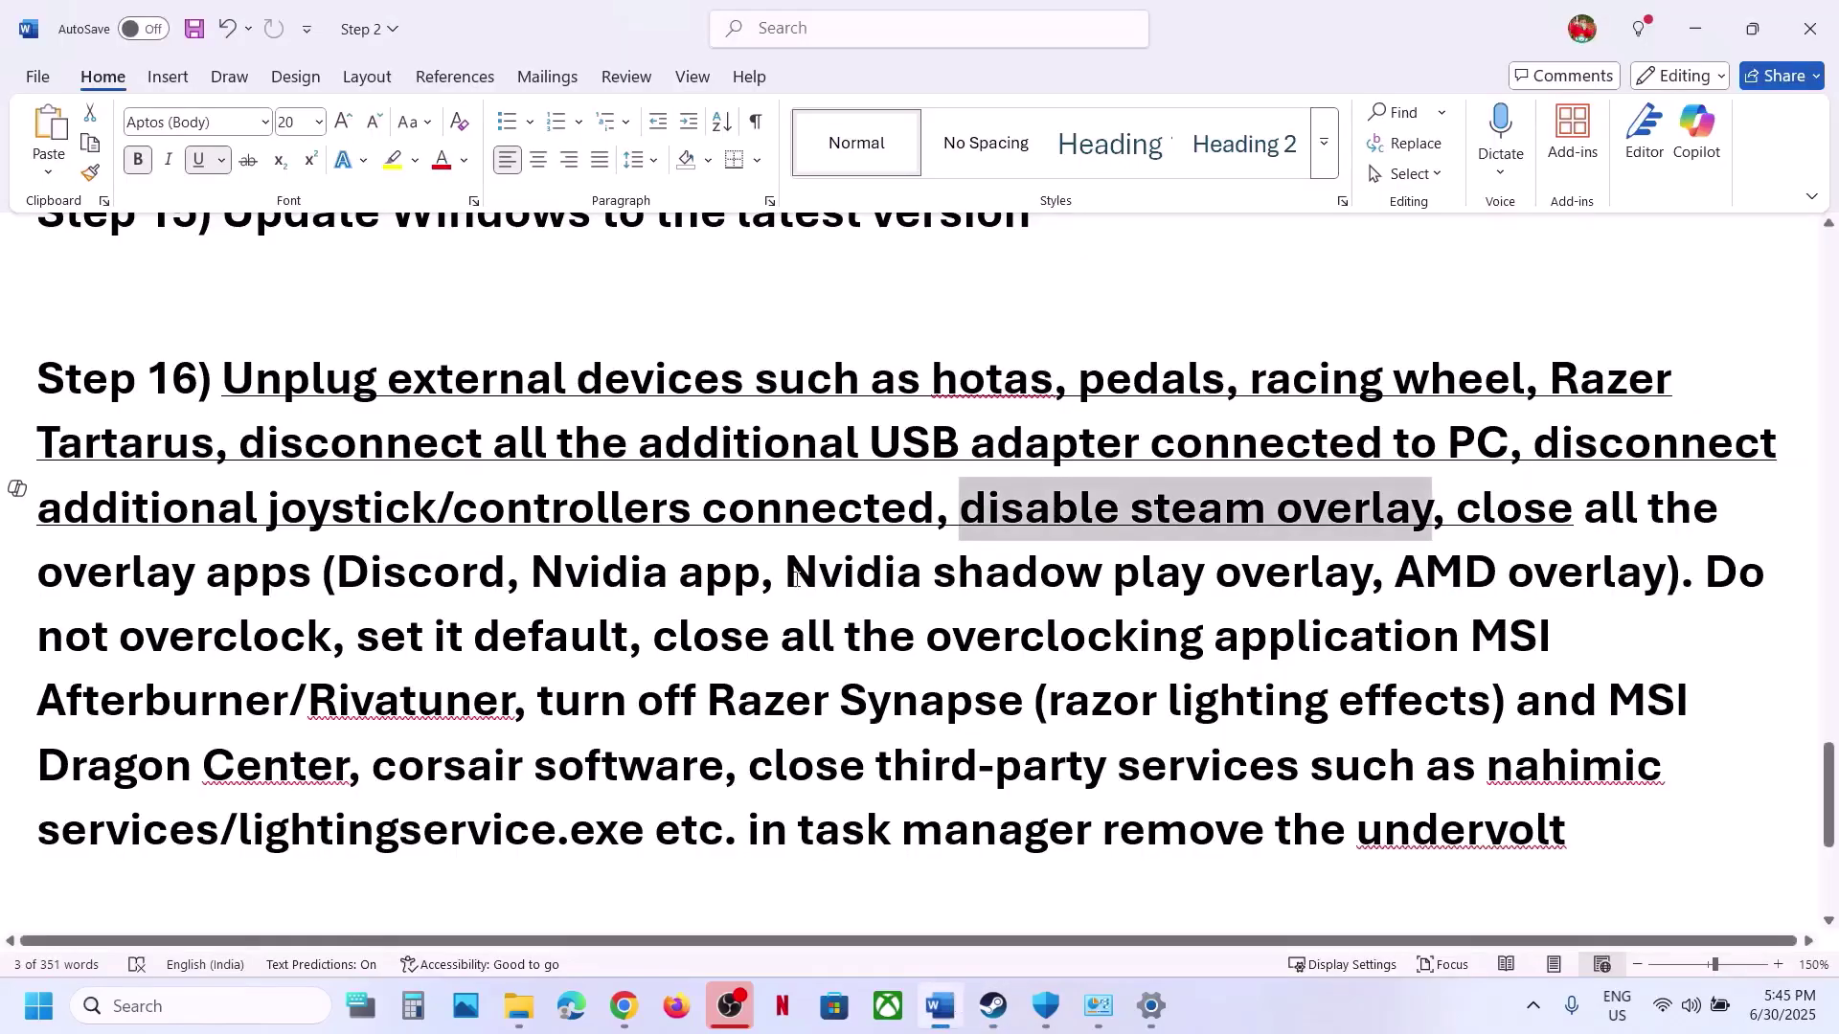
drag(367, 584, 759, 579)
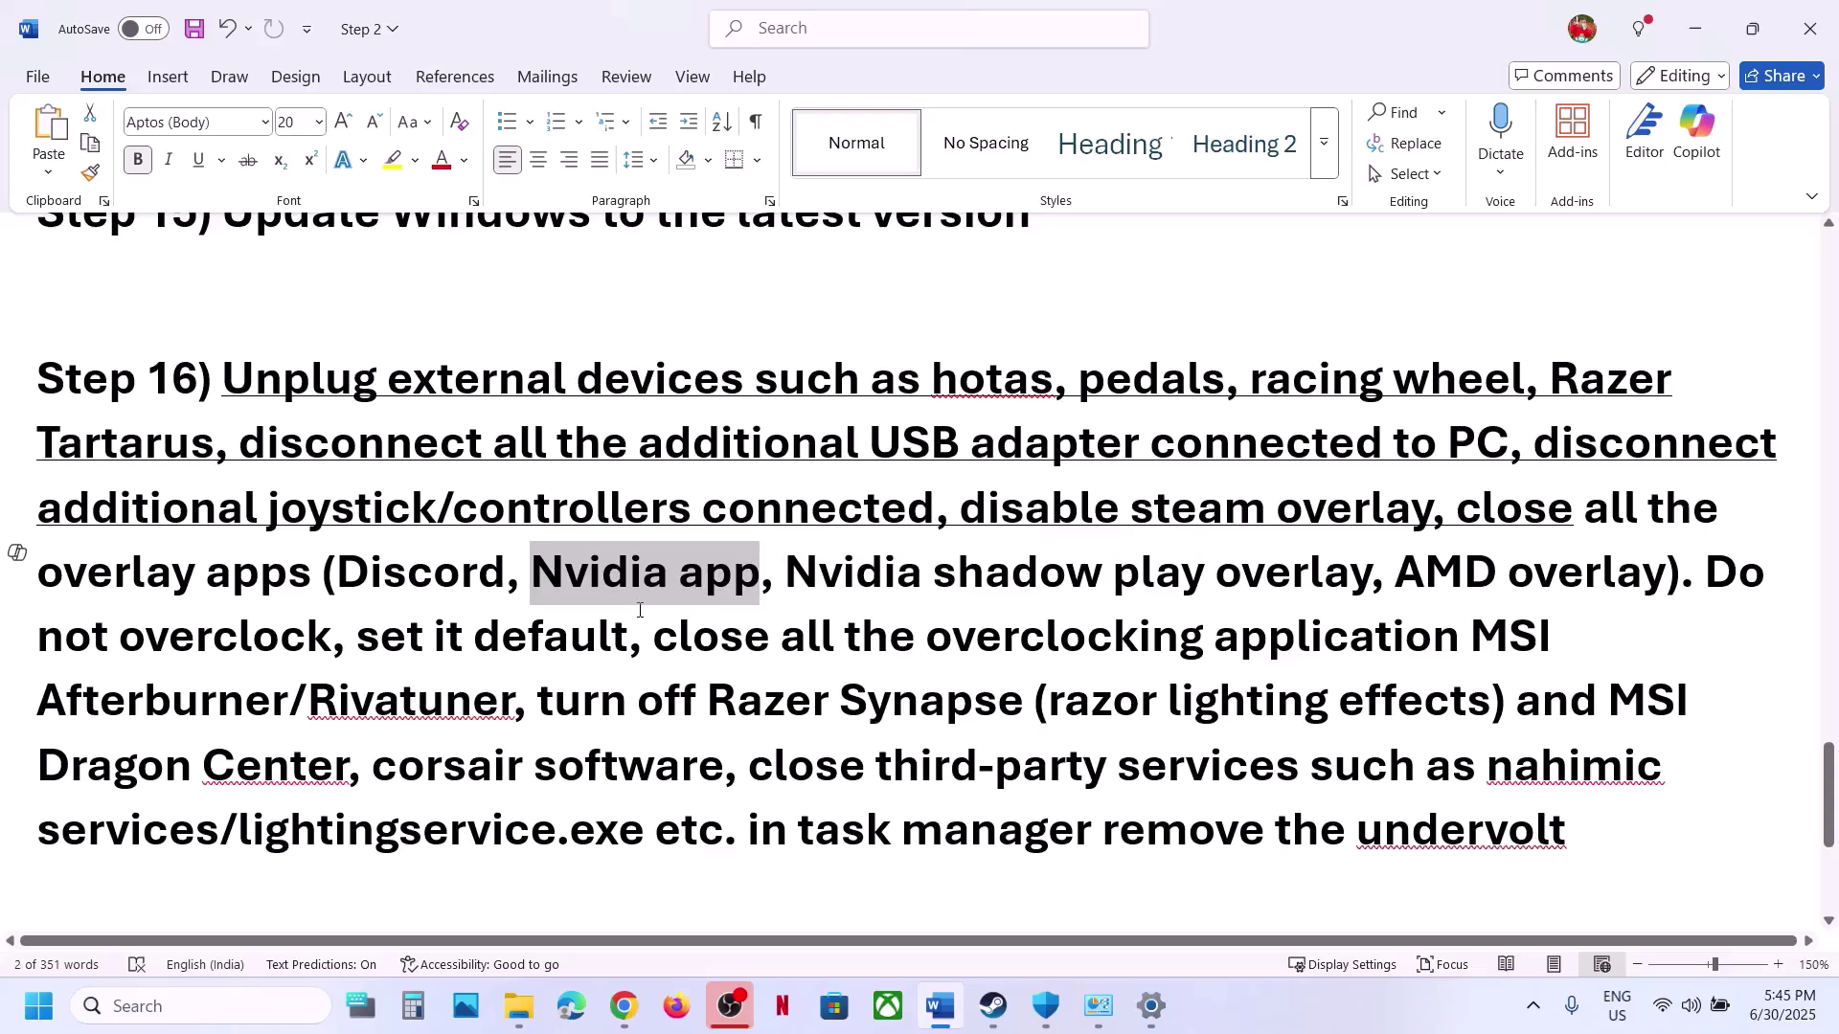
- Search Windows for the NVIDIA app, open it and show the NVIDIA overlay option in its feature settings
key(super)
key(super)
click(207, 1007)
text(nvi)
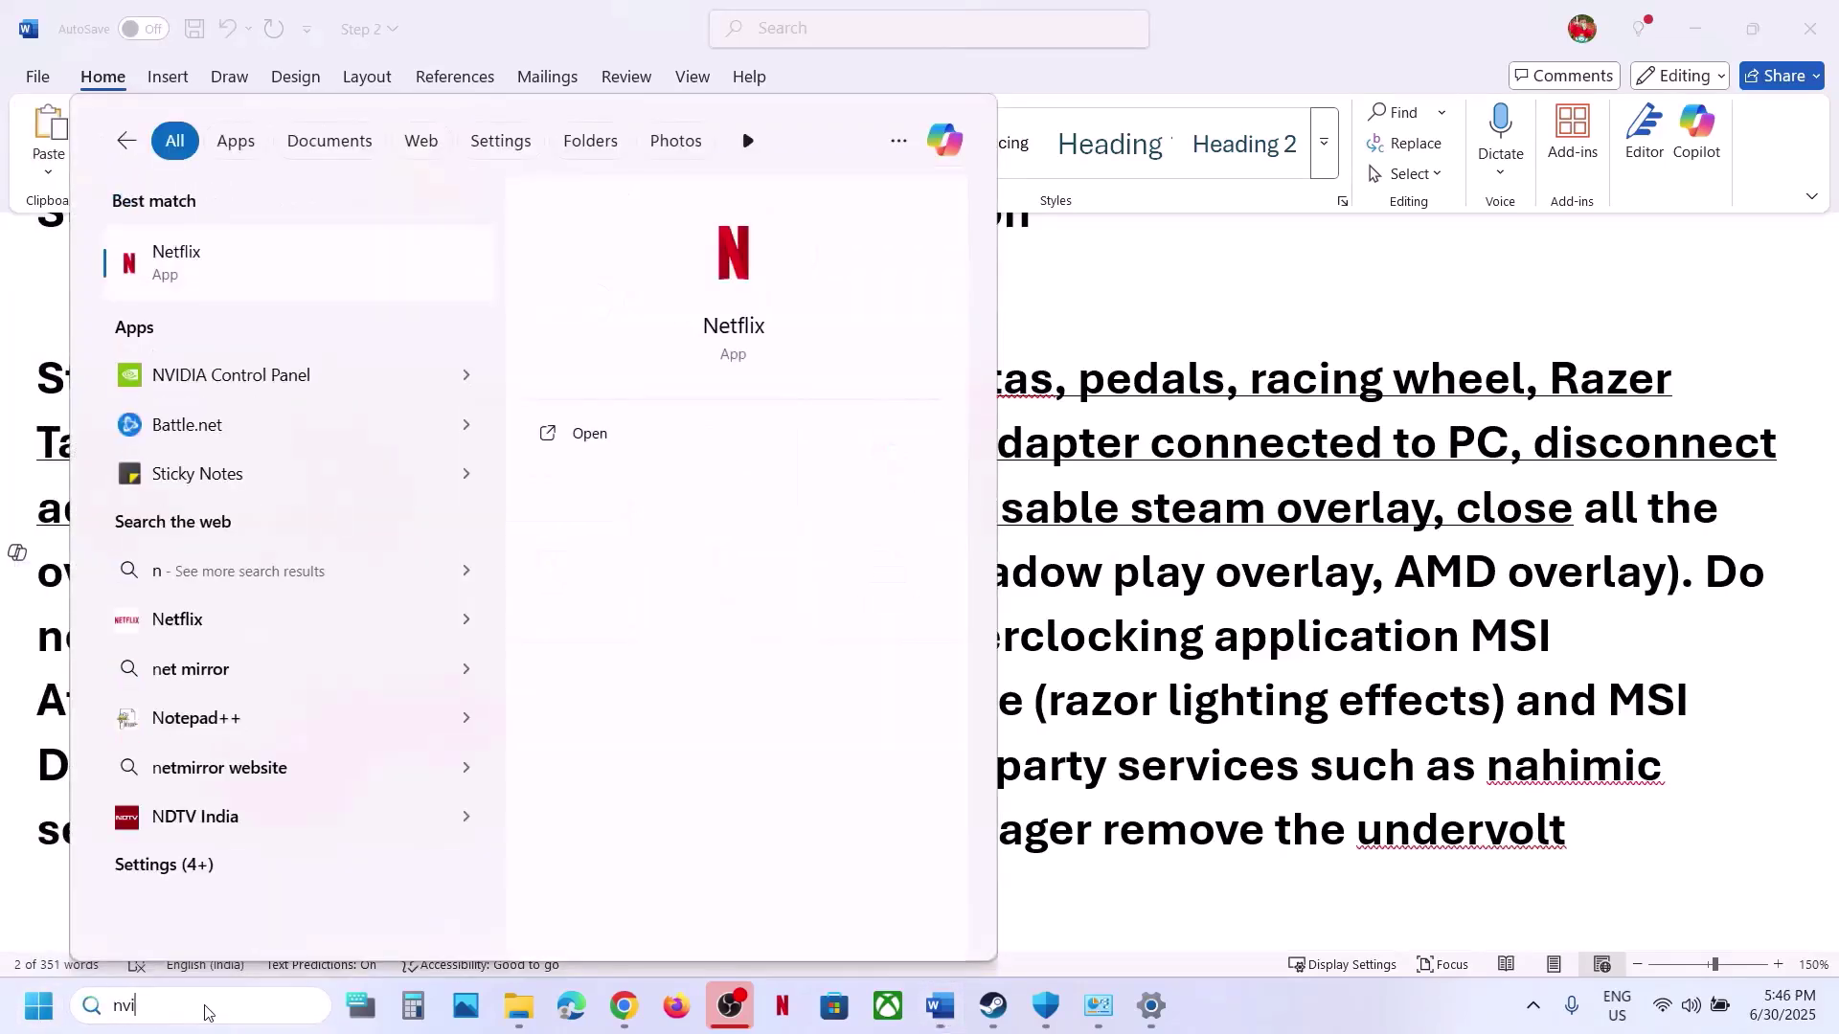
key(Return)
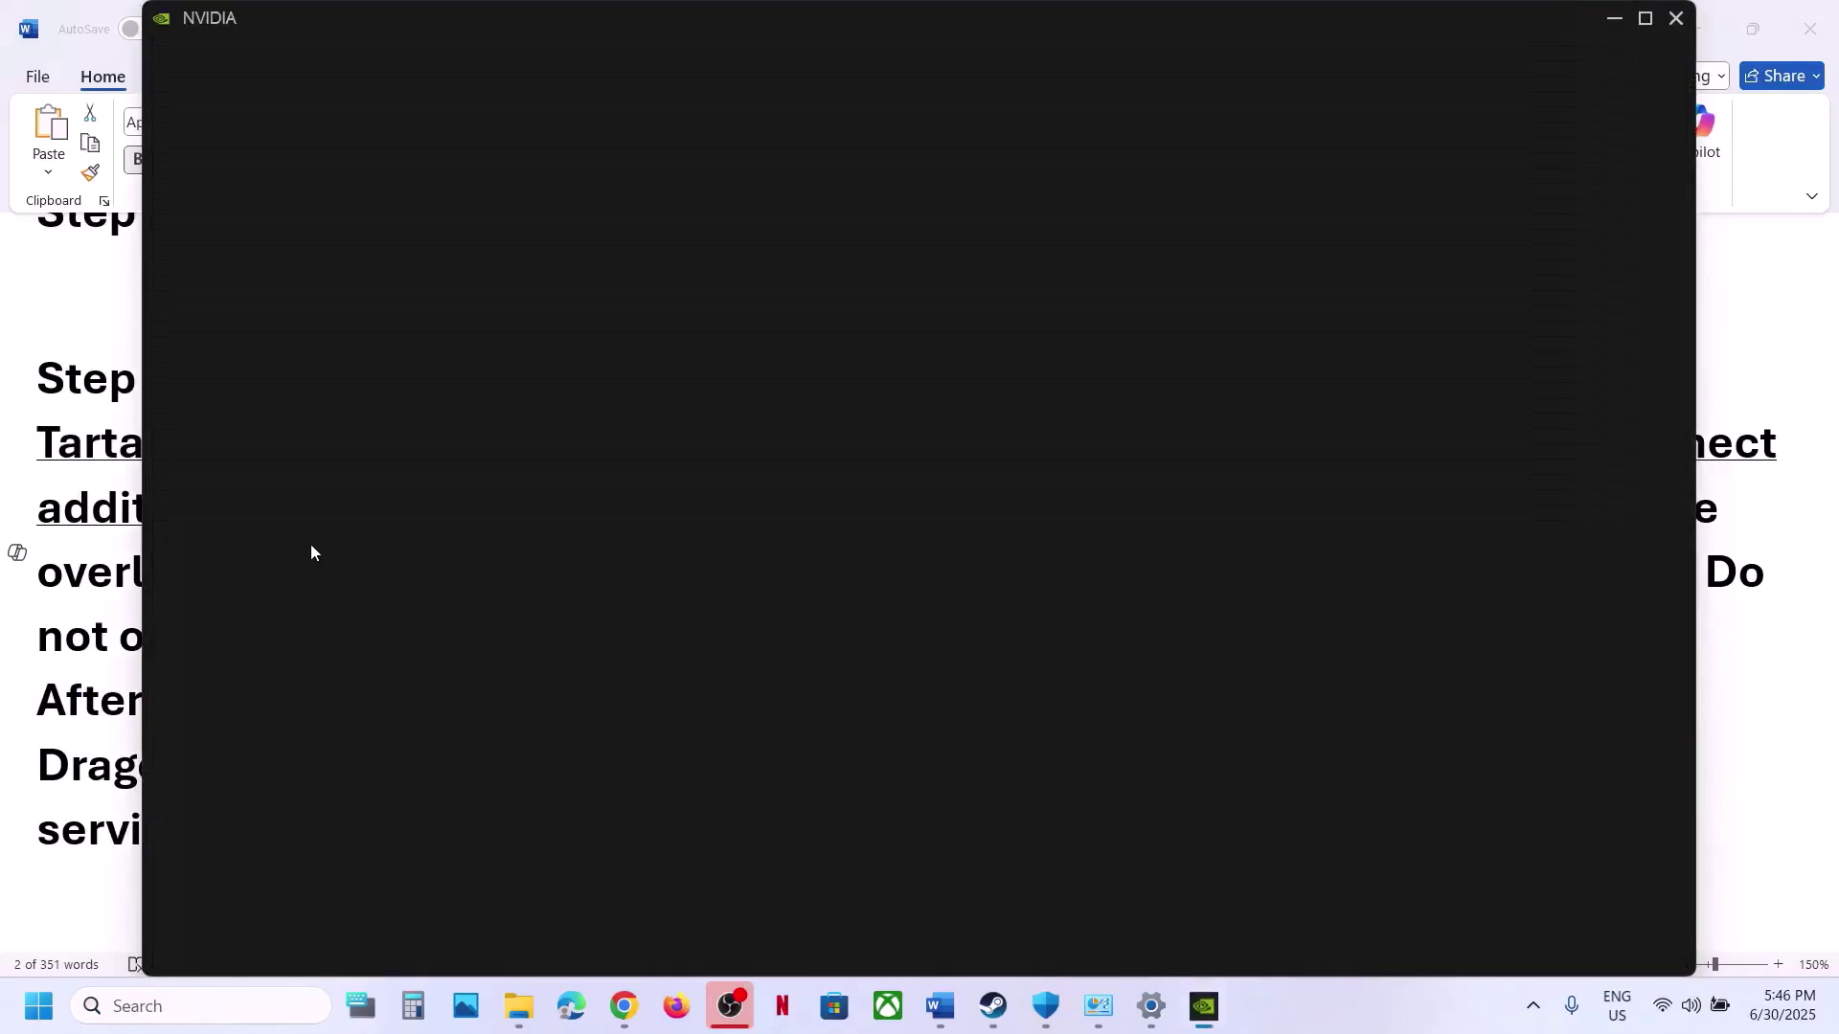
click(207, 494)
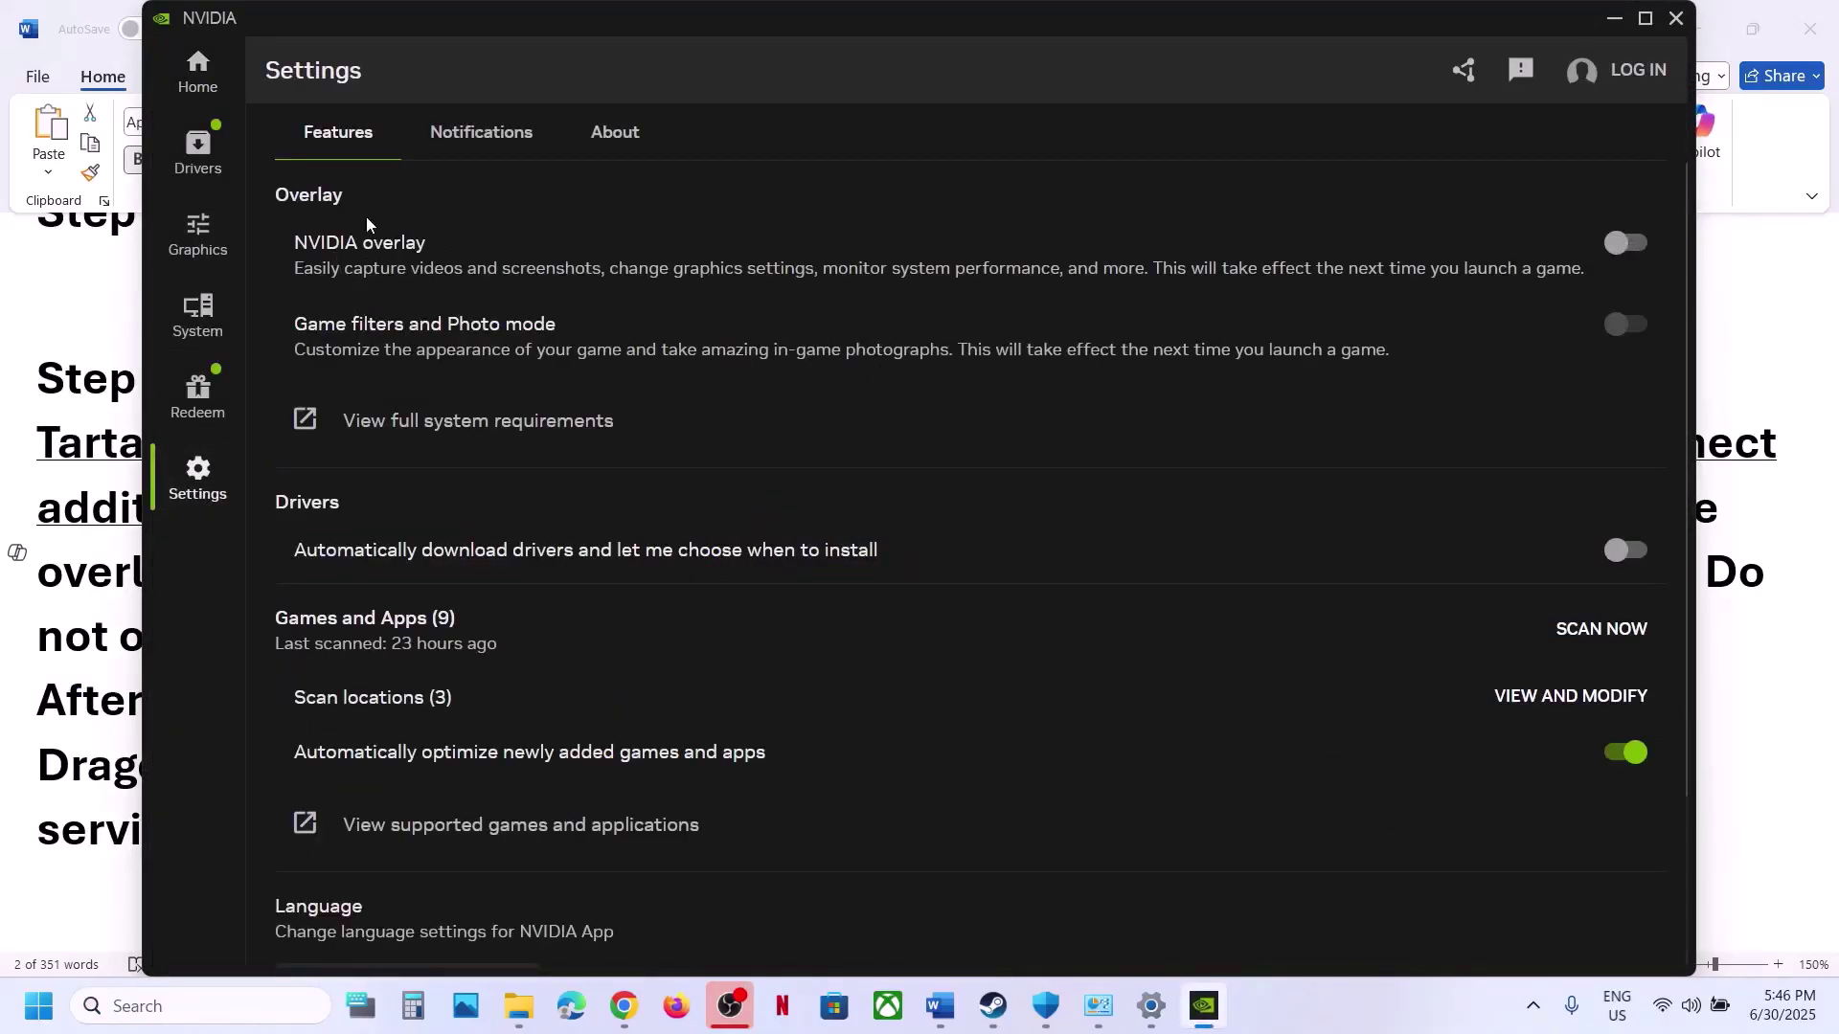
- Show the graphics settings for Ready or Not from the NVIDIA app's library and close the app
click(197, 72)
mouse_move(831, 705)
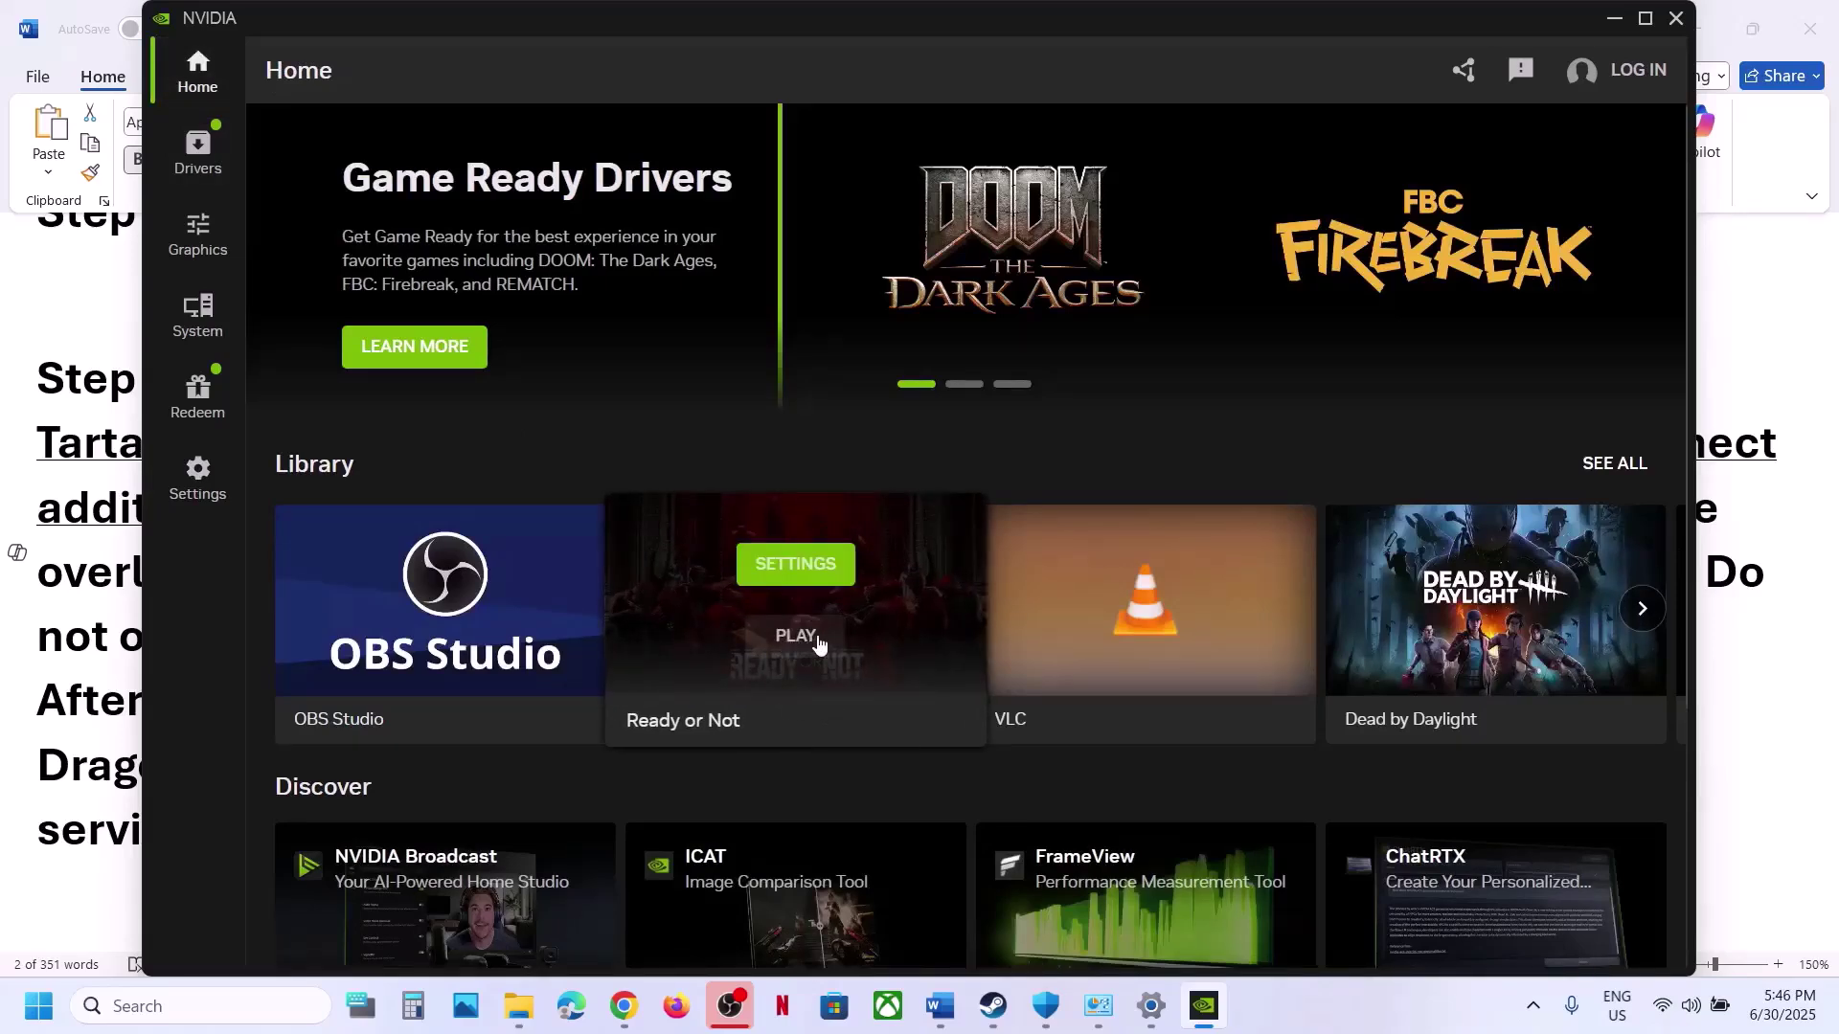
click(782, 569)
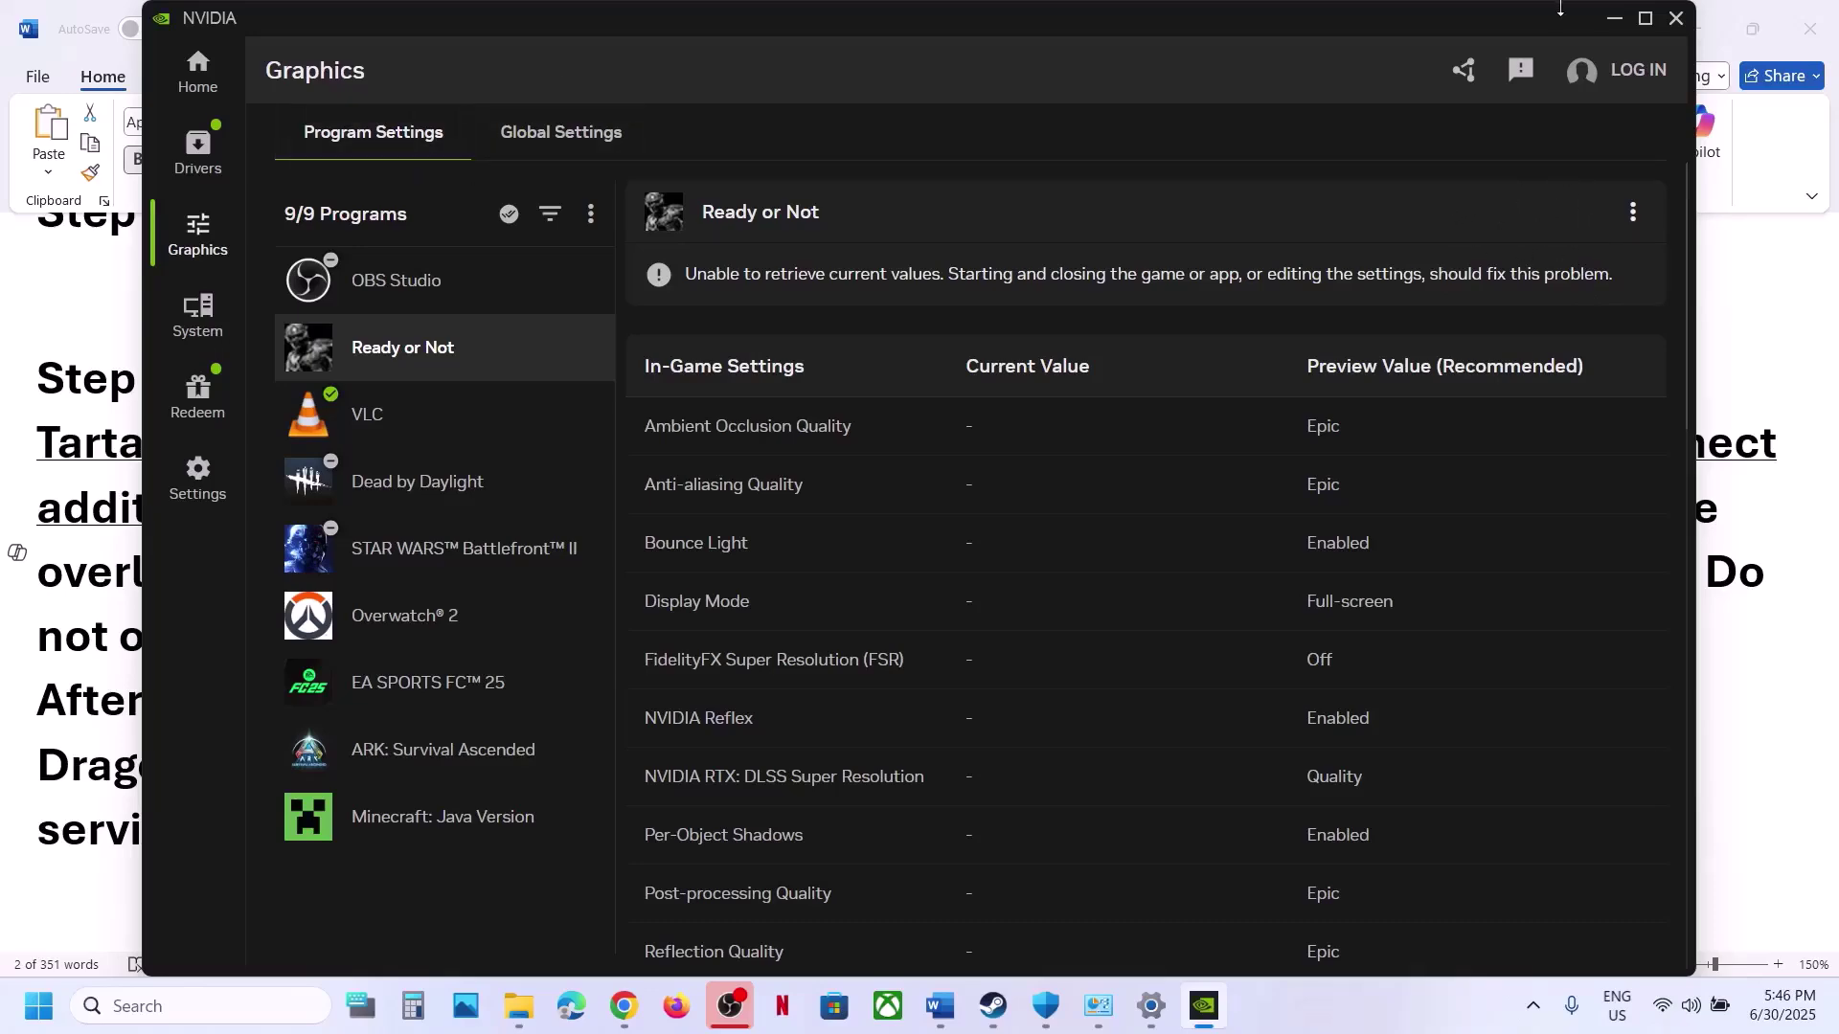
click(1677, 19)
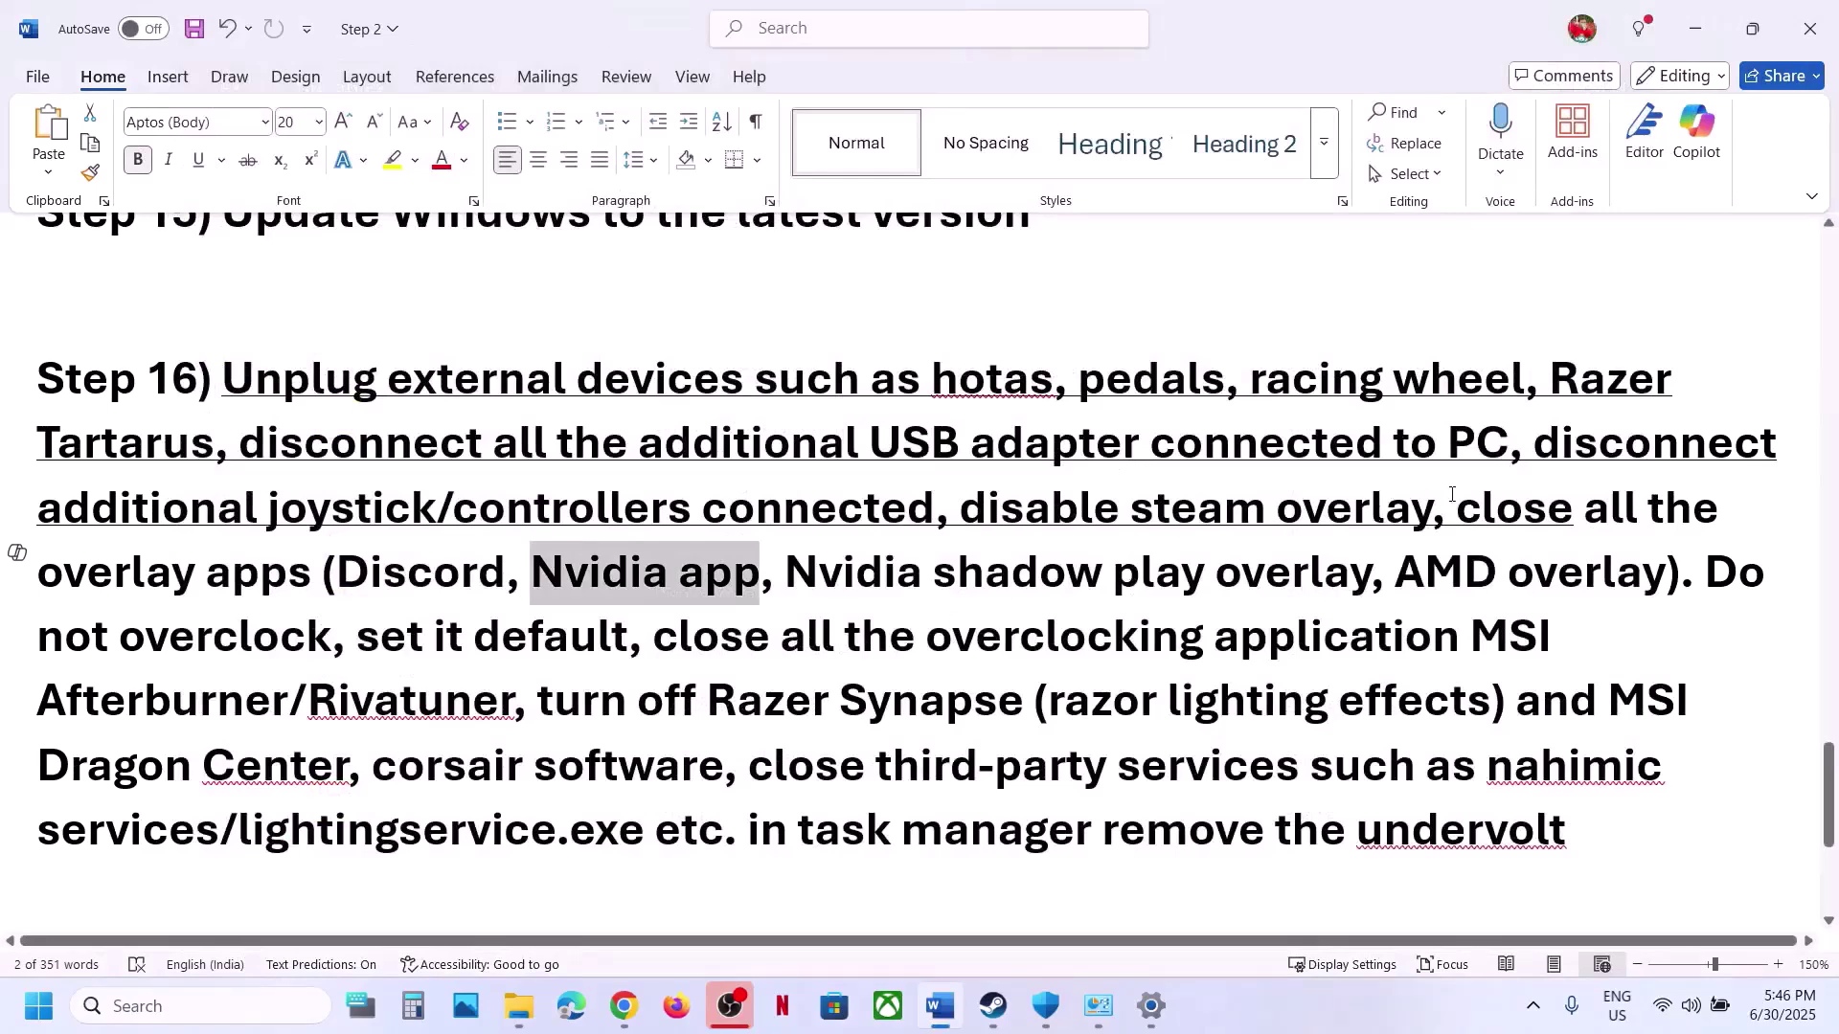
- Highlight Step 16's advice on closing all overlay apps, closing overclocking applications and removing the undervolt
drag(1452, 494, 322, 573)
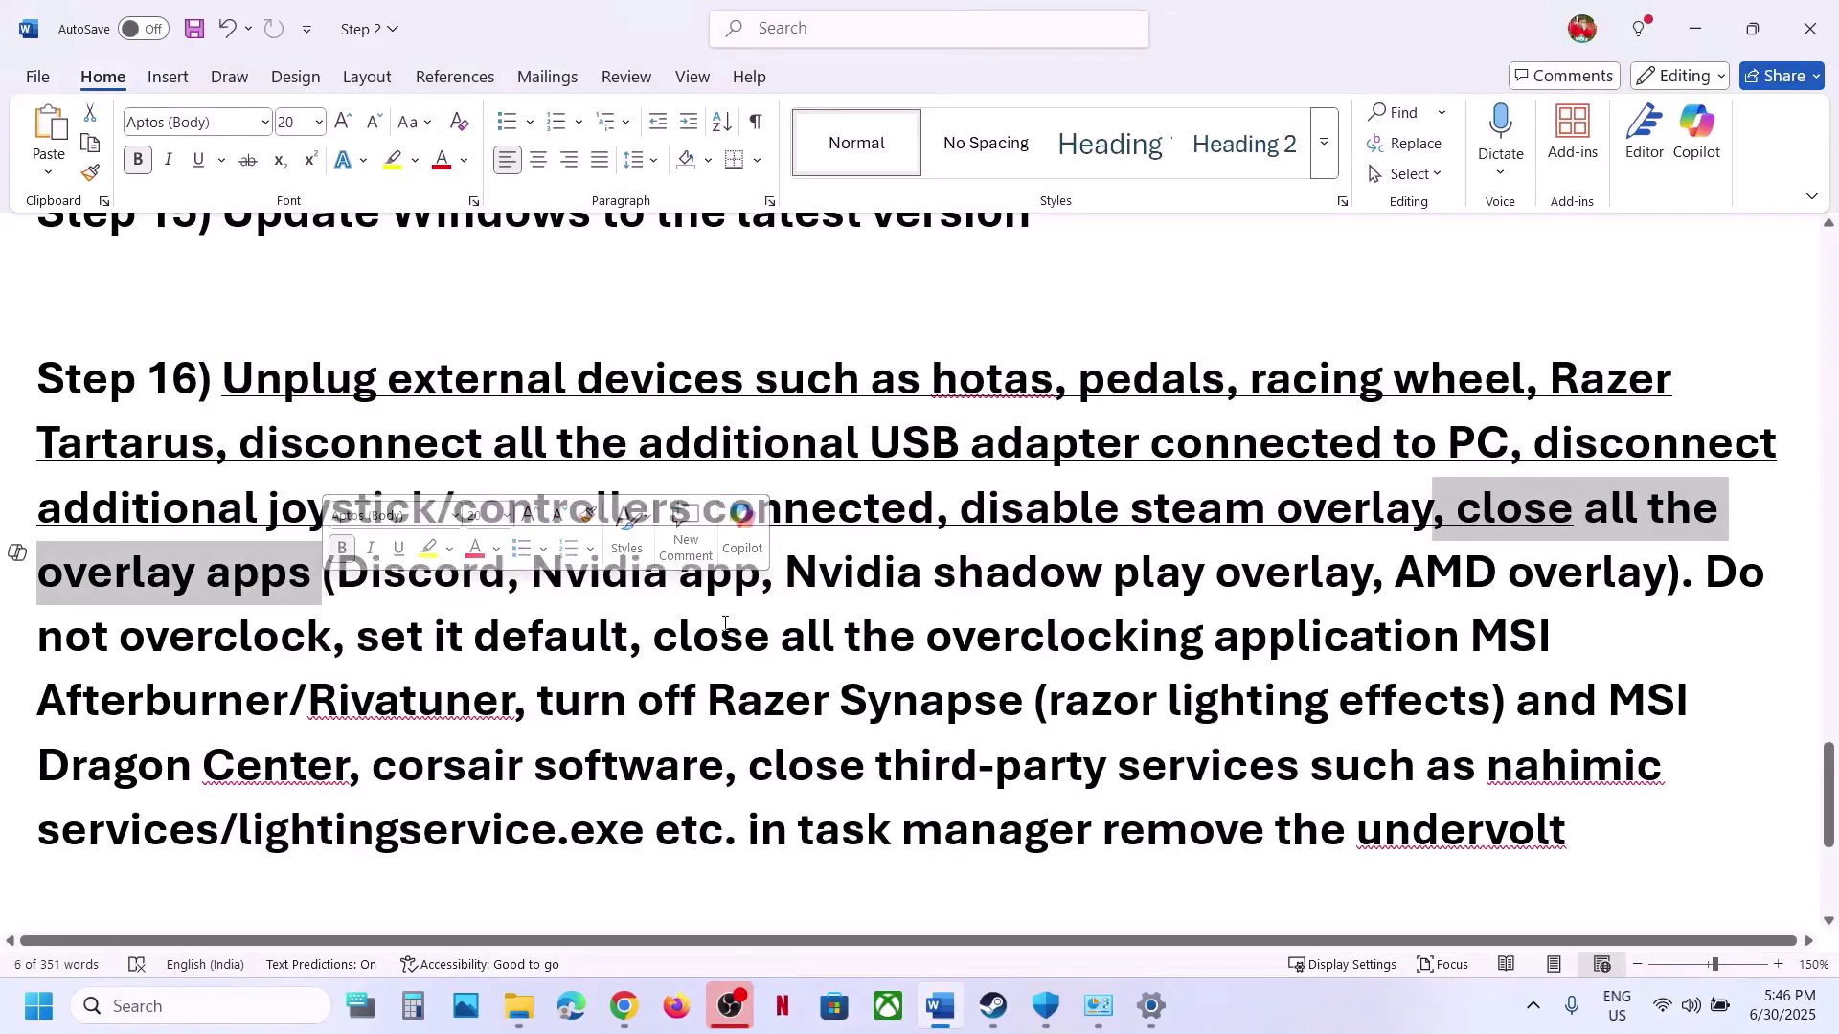
drag(647, 650, 1471, 644)
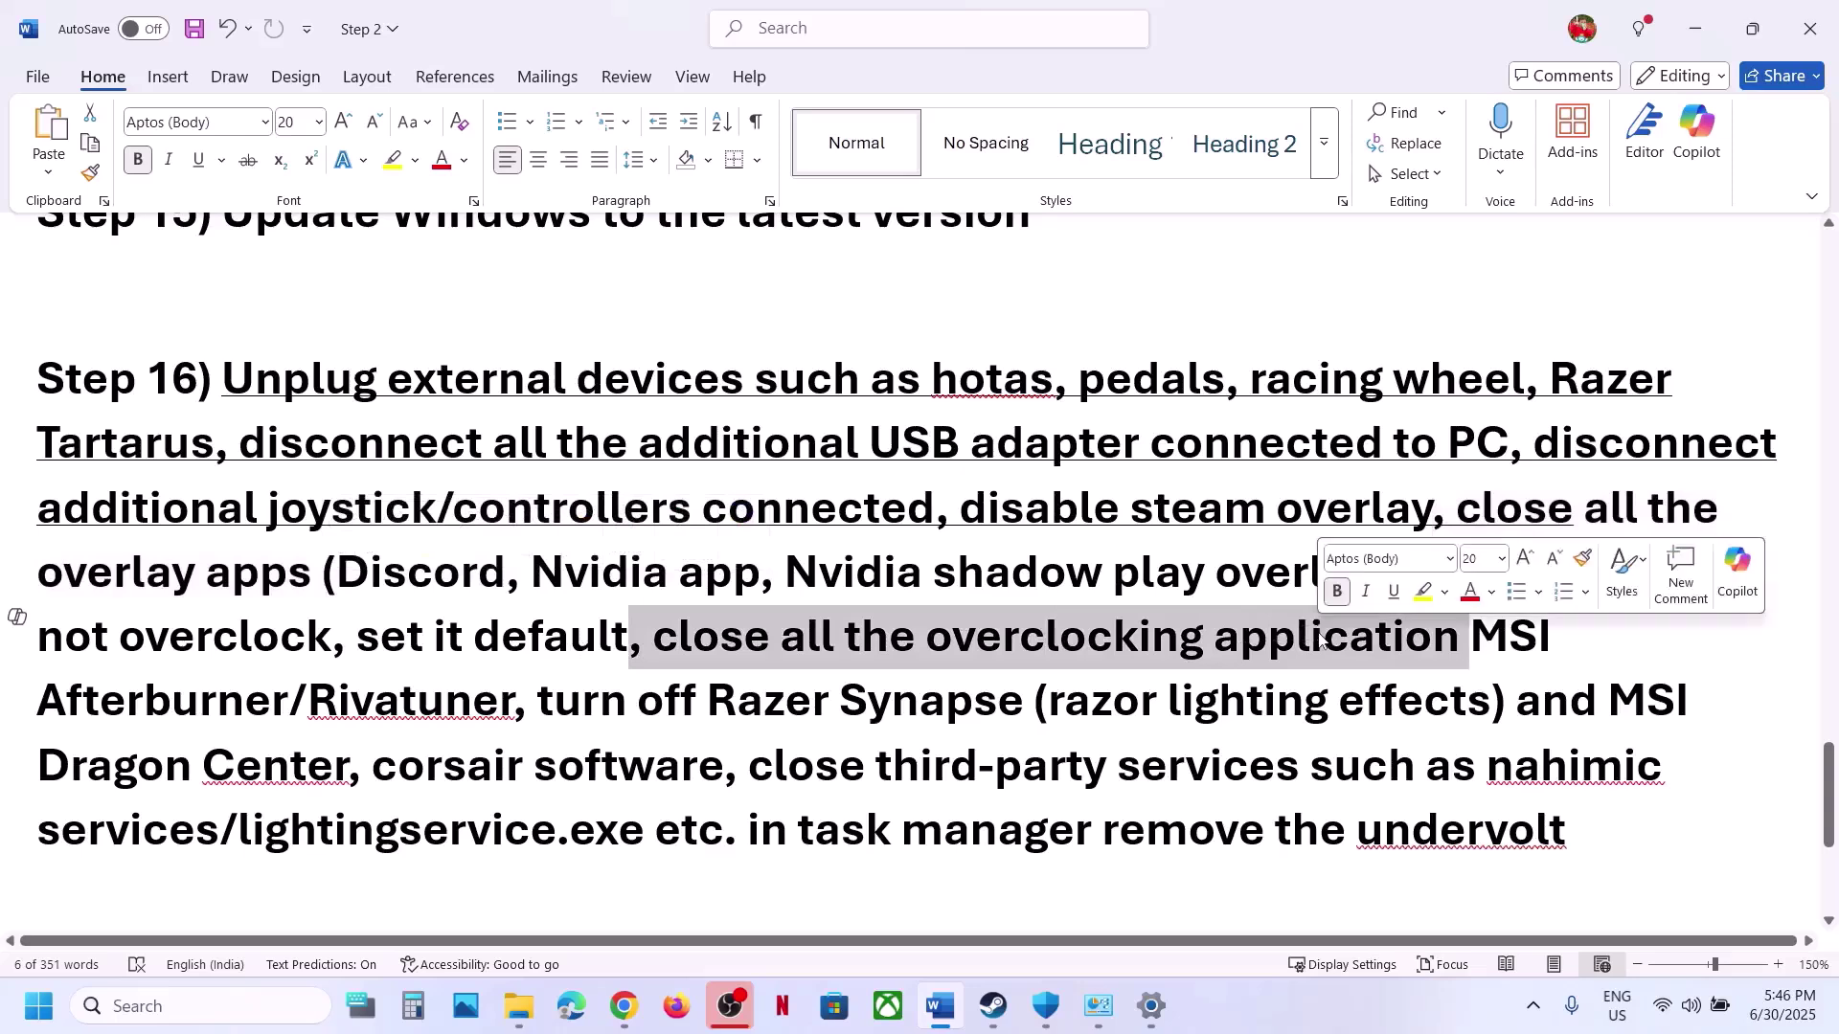
click(1475, 766)
drag(1704, 572, 1504, 822)
click(950, 680)
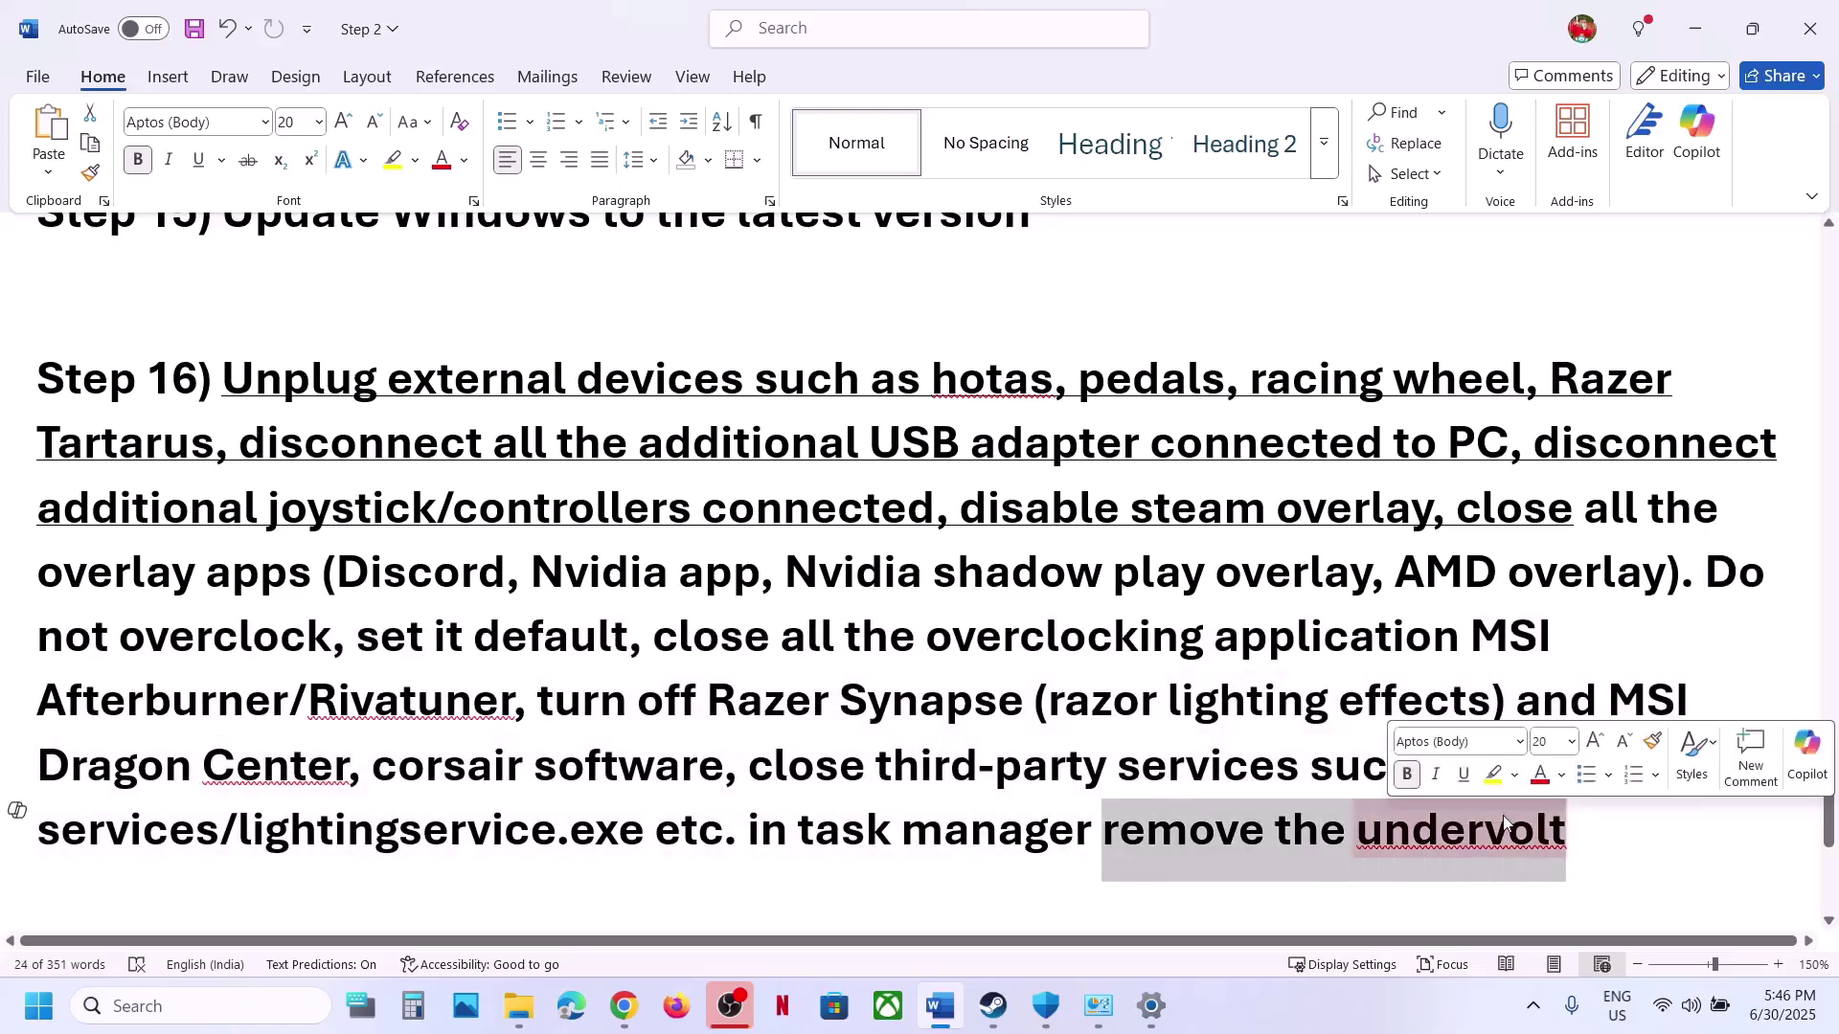
click(769, 640)
- Go on to Step 17 in the document and highlight "Increase Virtual Memory"
scroll(767, 650, down, 1)
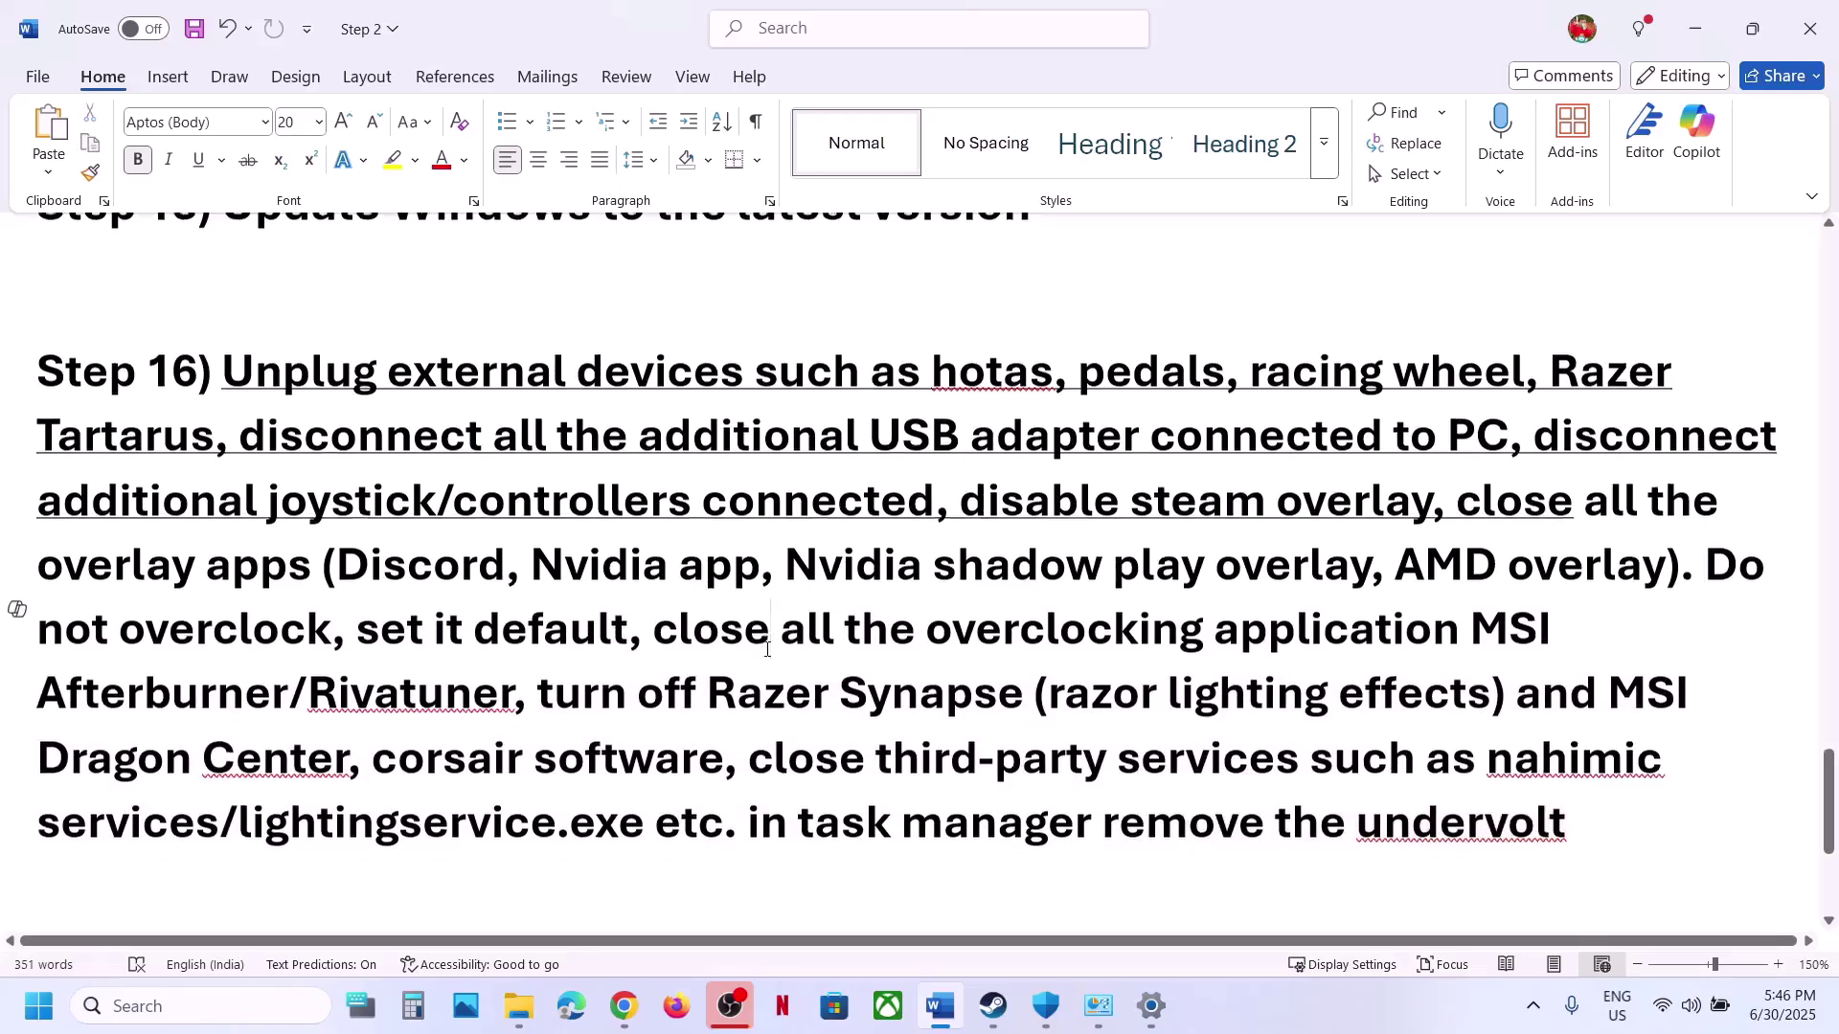
scroll(766, 652, down, 3)
scroll(765, 645, up, 1)
drag(224, 747, 823, 738)
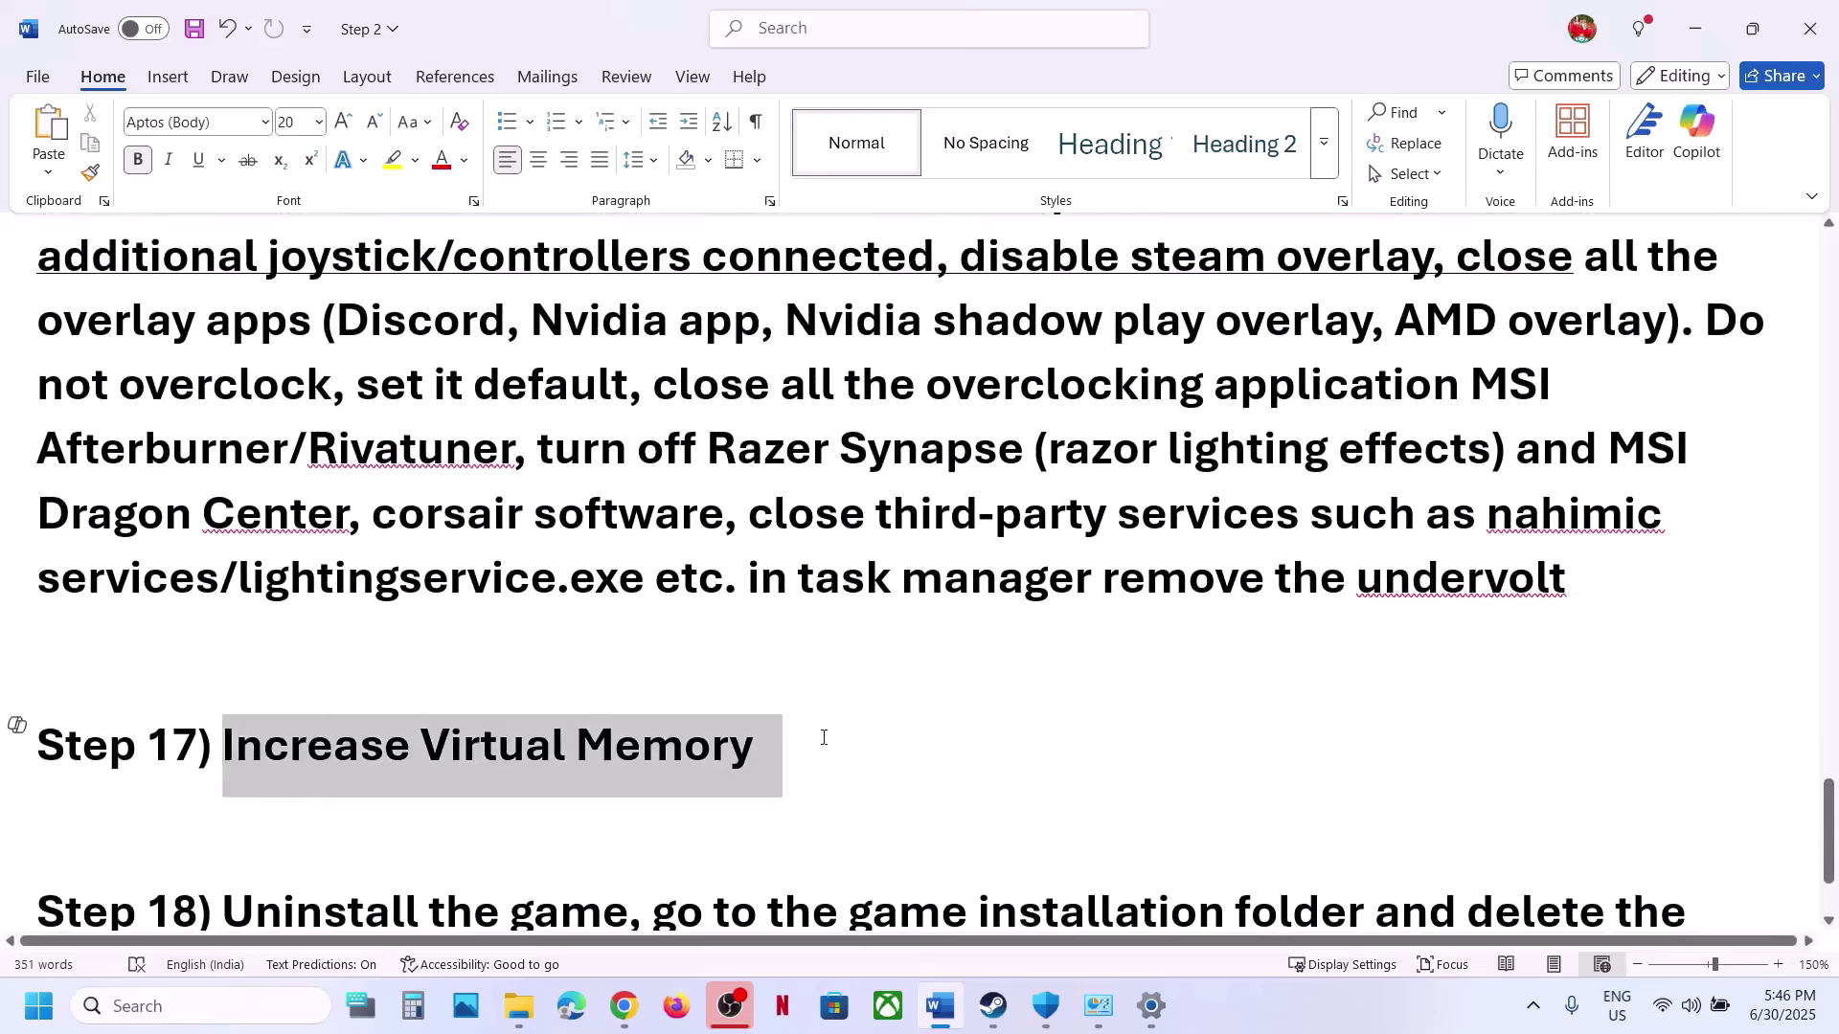
click(1302, 985)
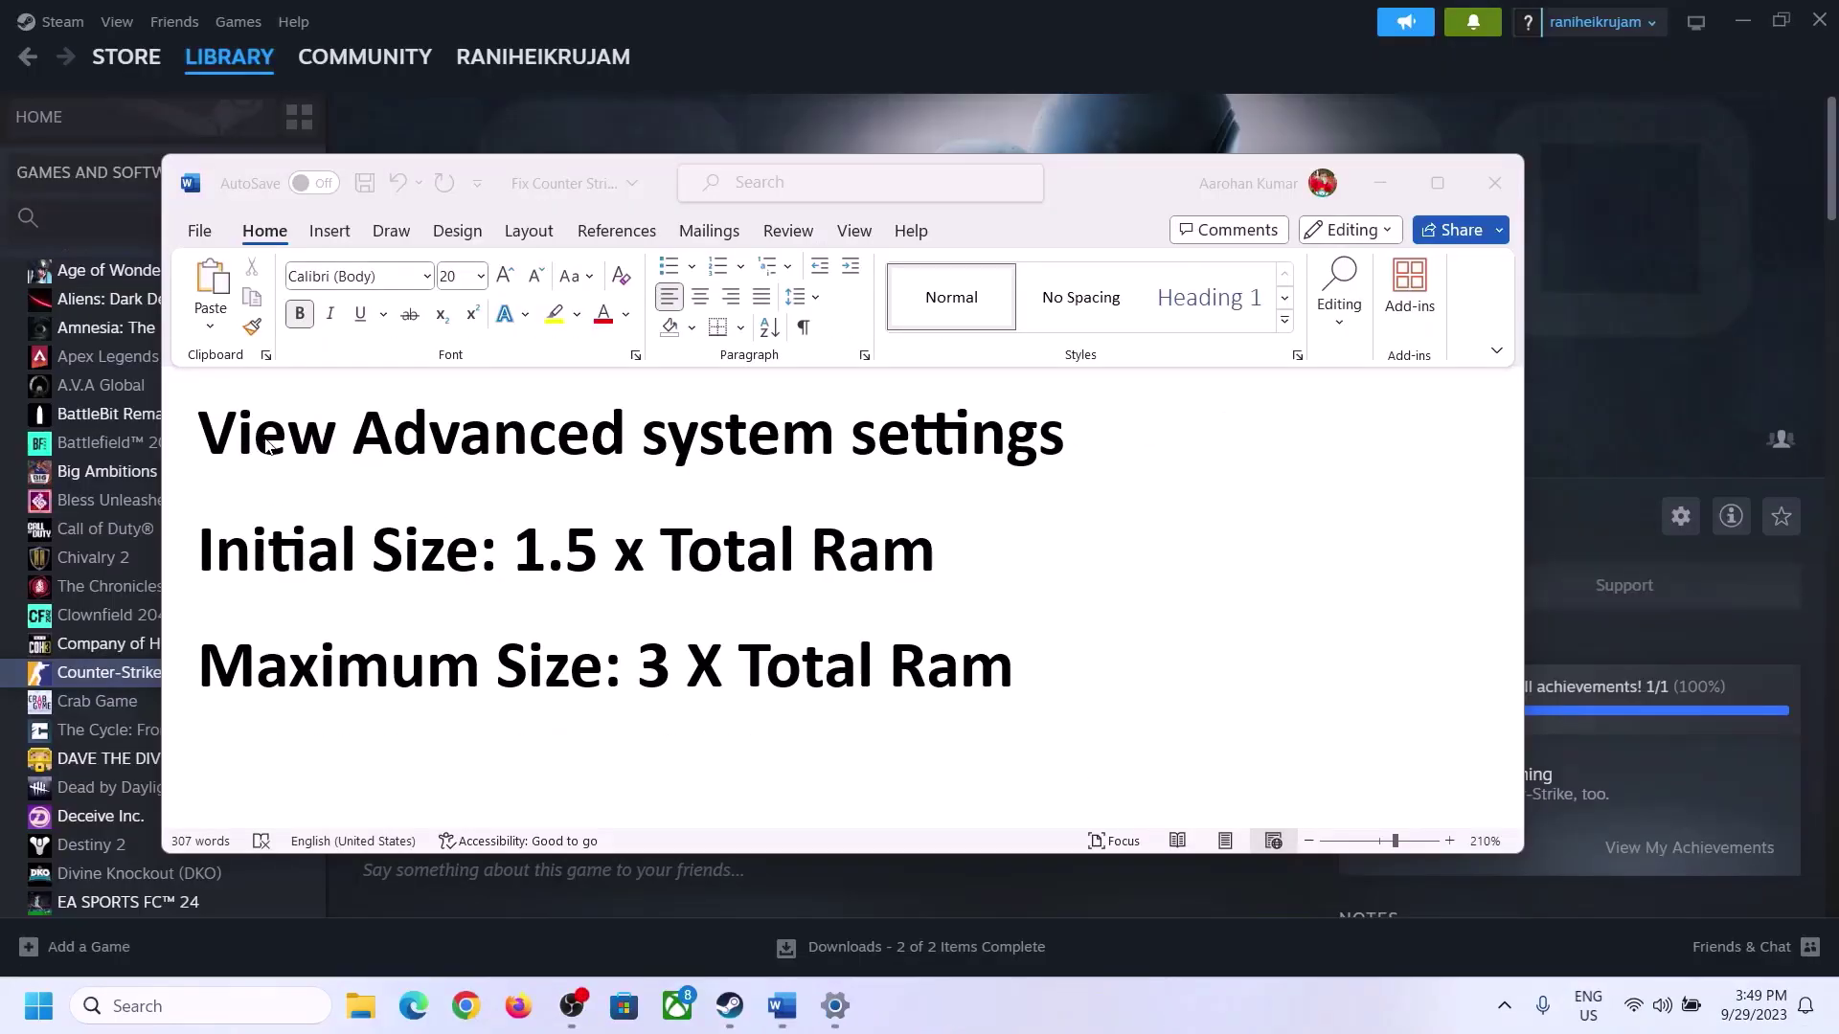
- Copy "View Advanced system settings" from the notes, search Windows for it and open the System Properties dialog over the document
drag(268, 447, 1053, 431)
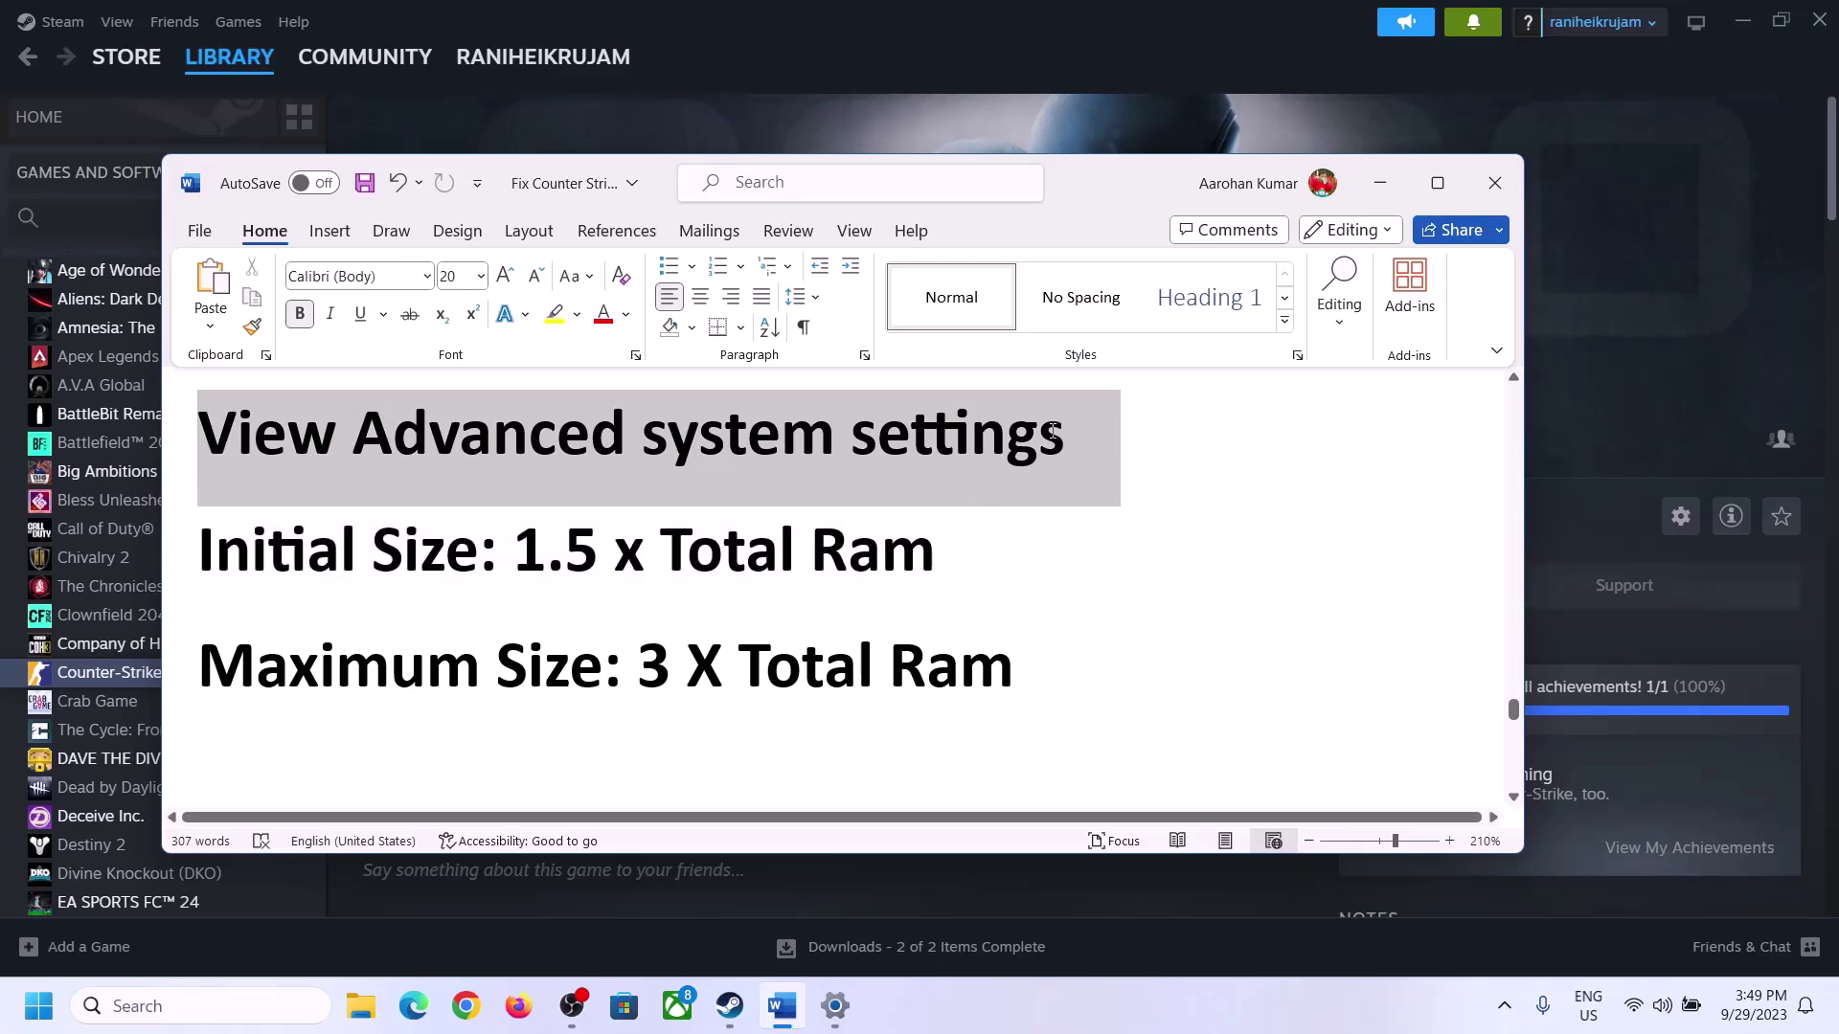
key(ctrl+c)
click(218, 1005)
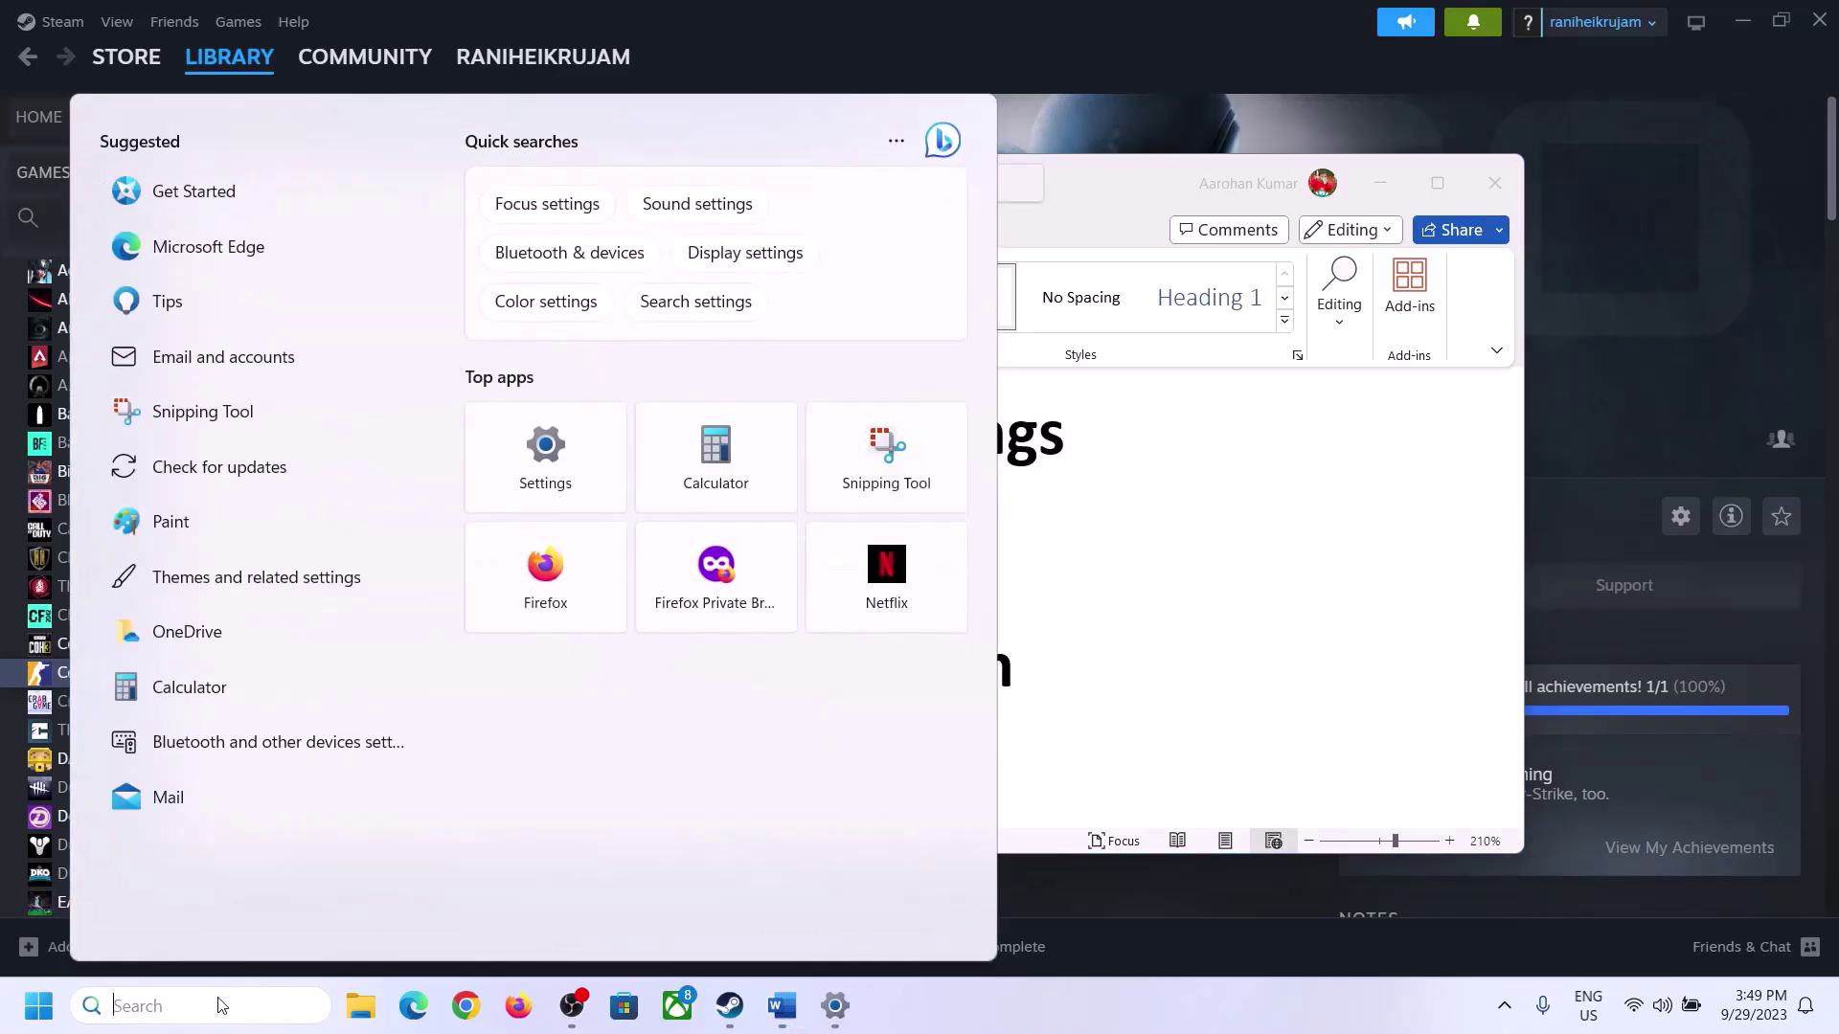
key(ctrl+v)
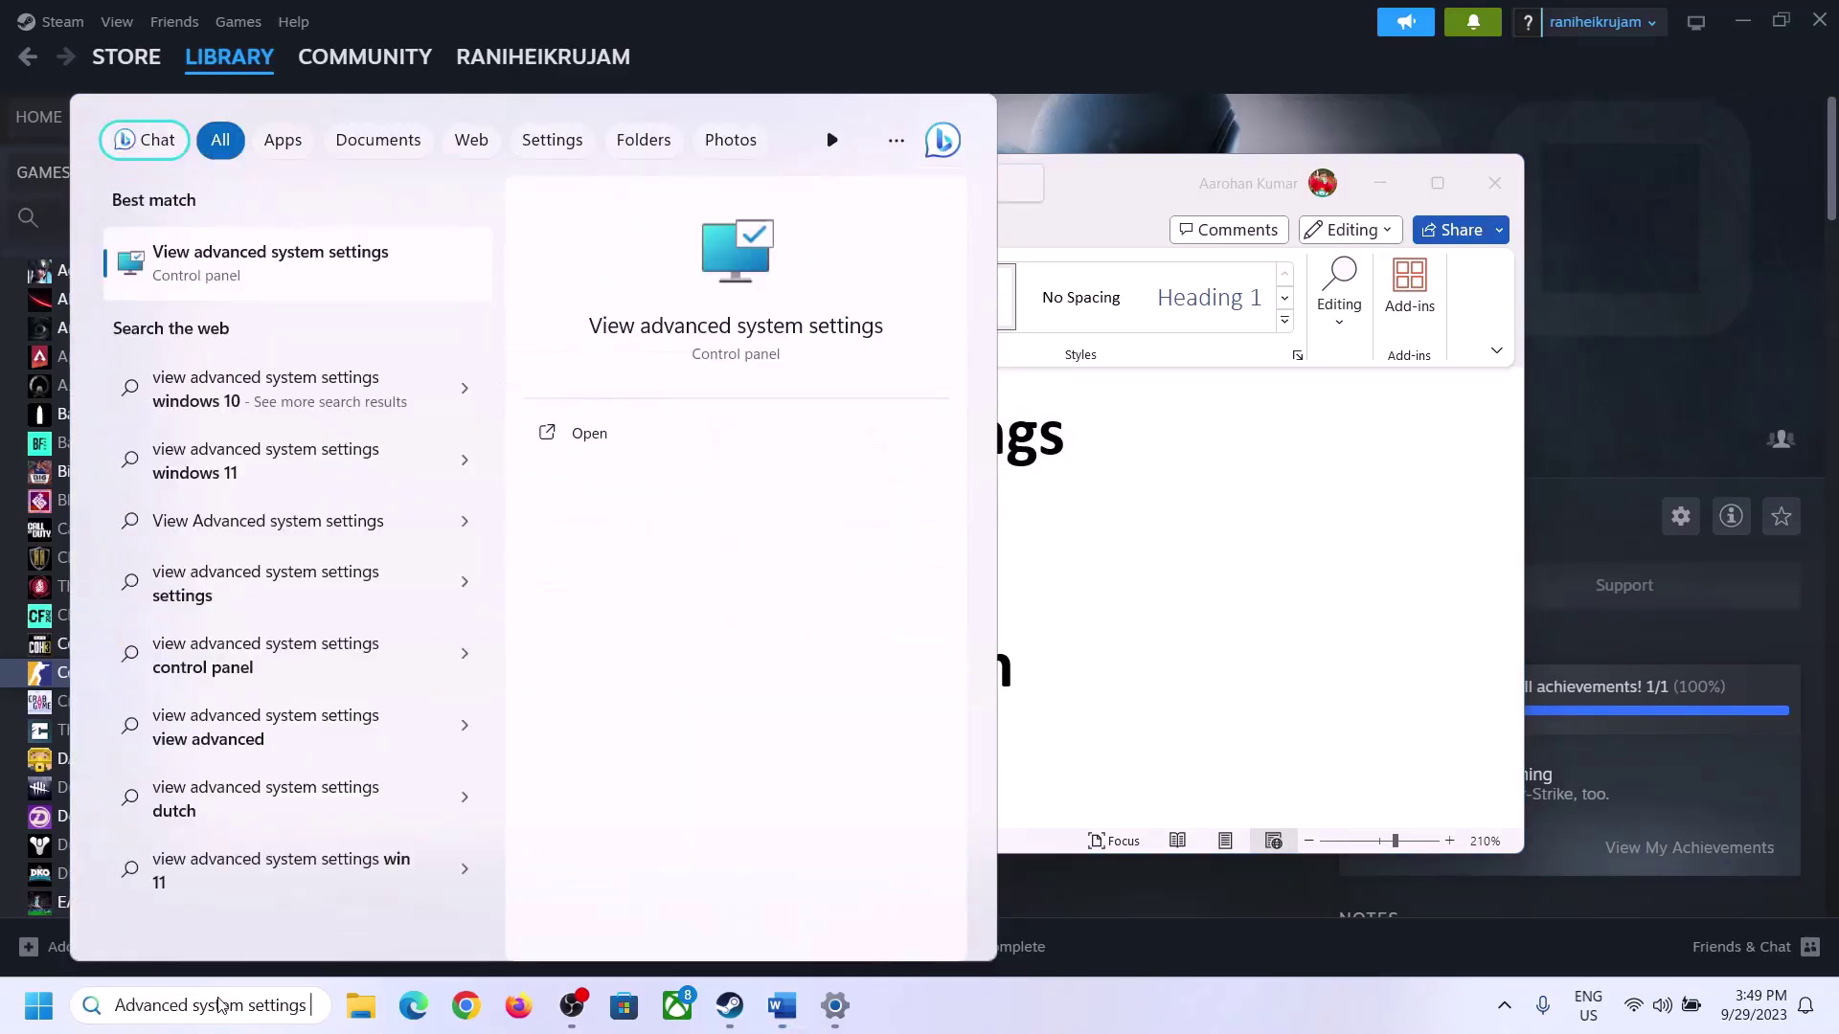
click(254, 278)
drag(382, 187, 821, 332)
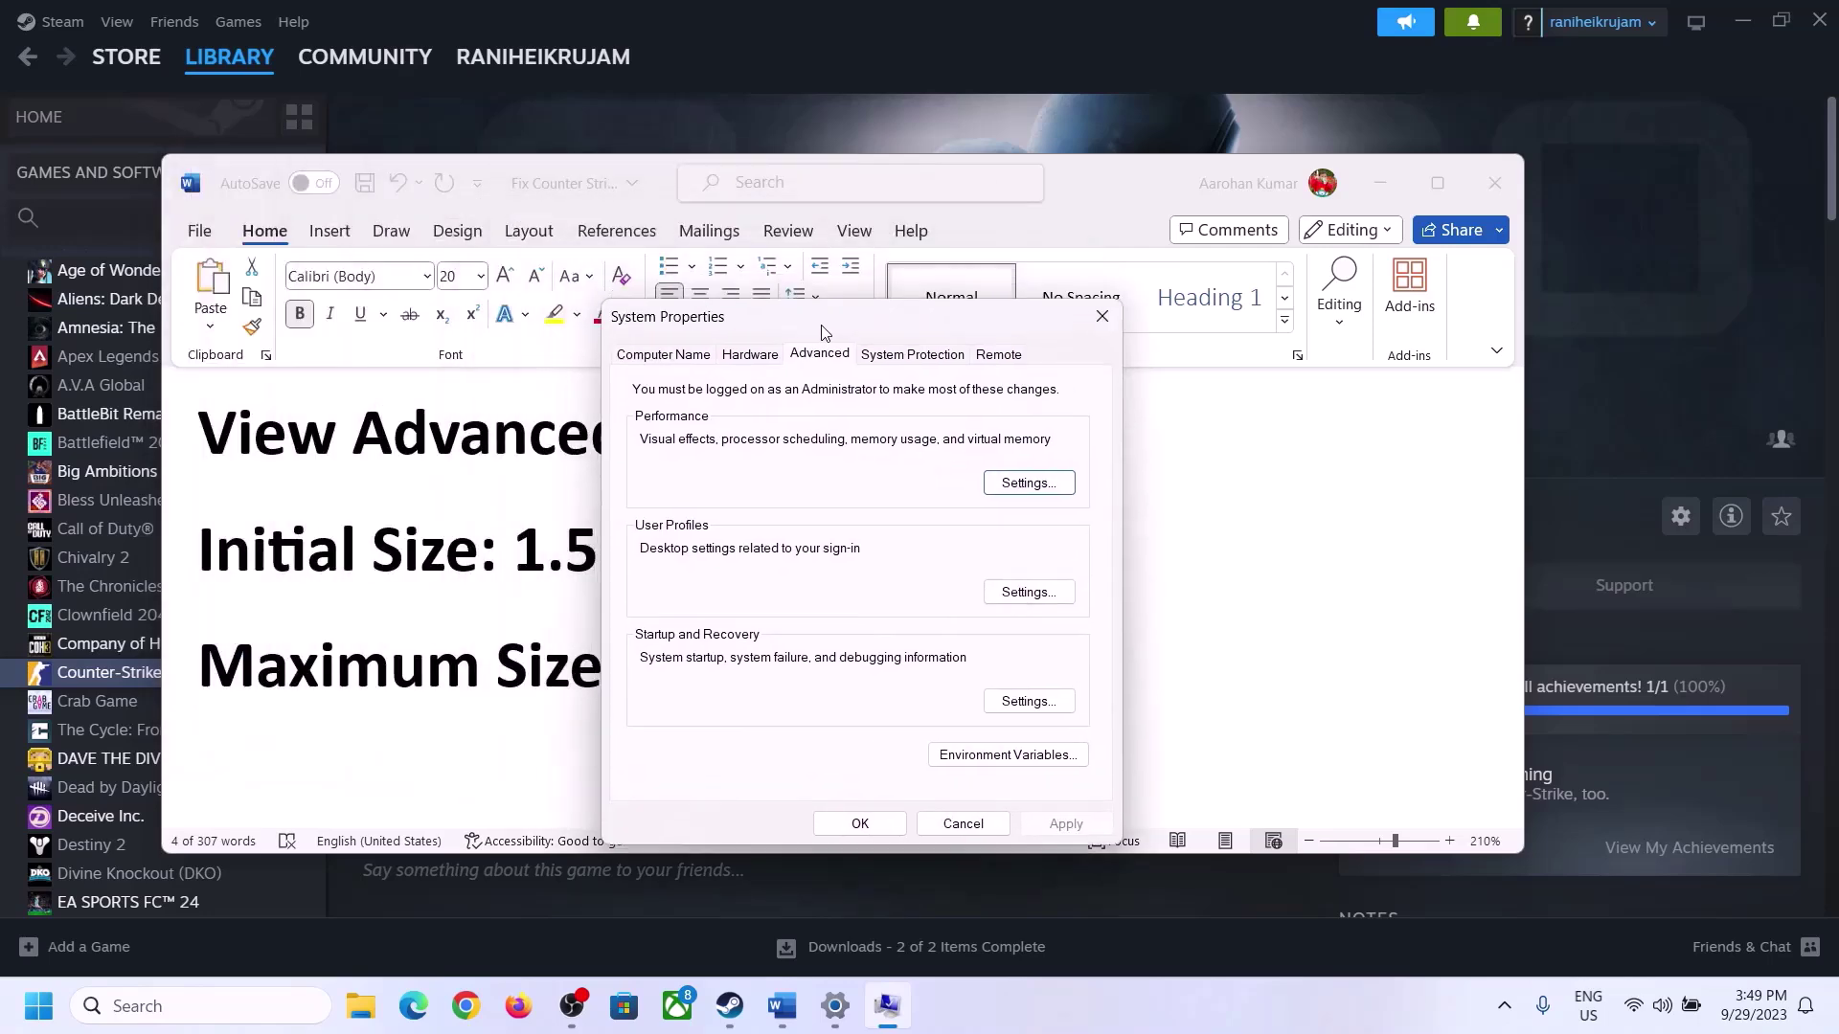
- In the Virtual Memory settings, turn off automatic paging file management and choose a custom size for drive C:
click(1028, 483)
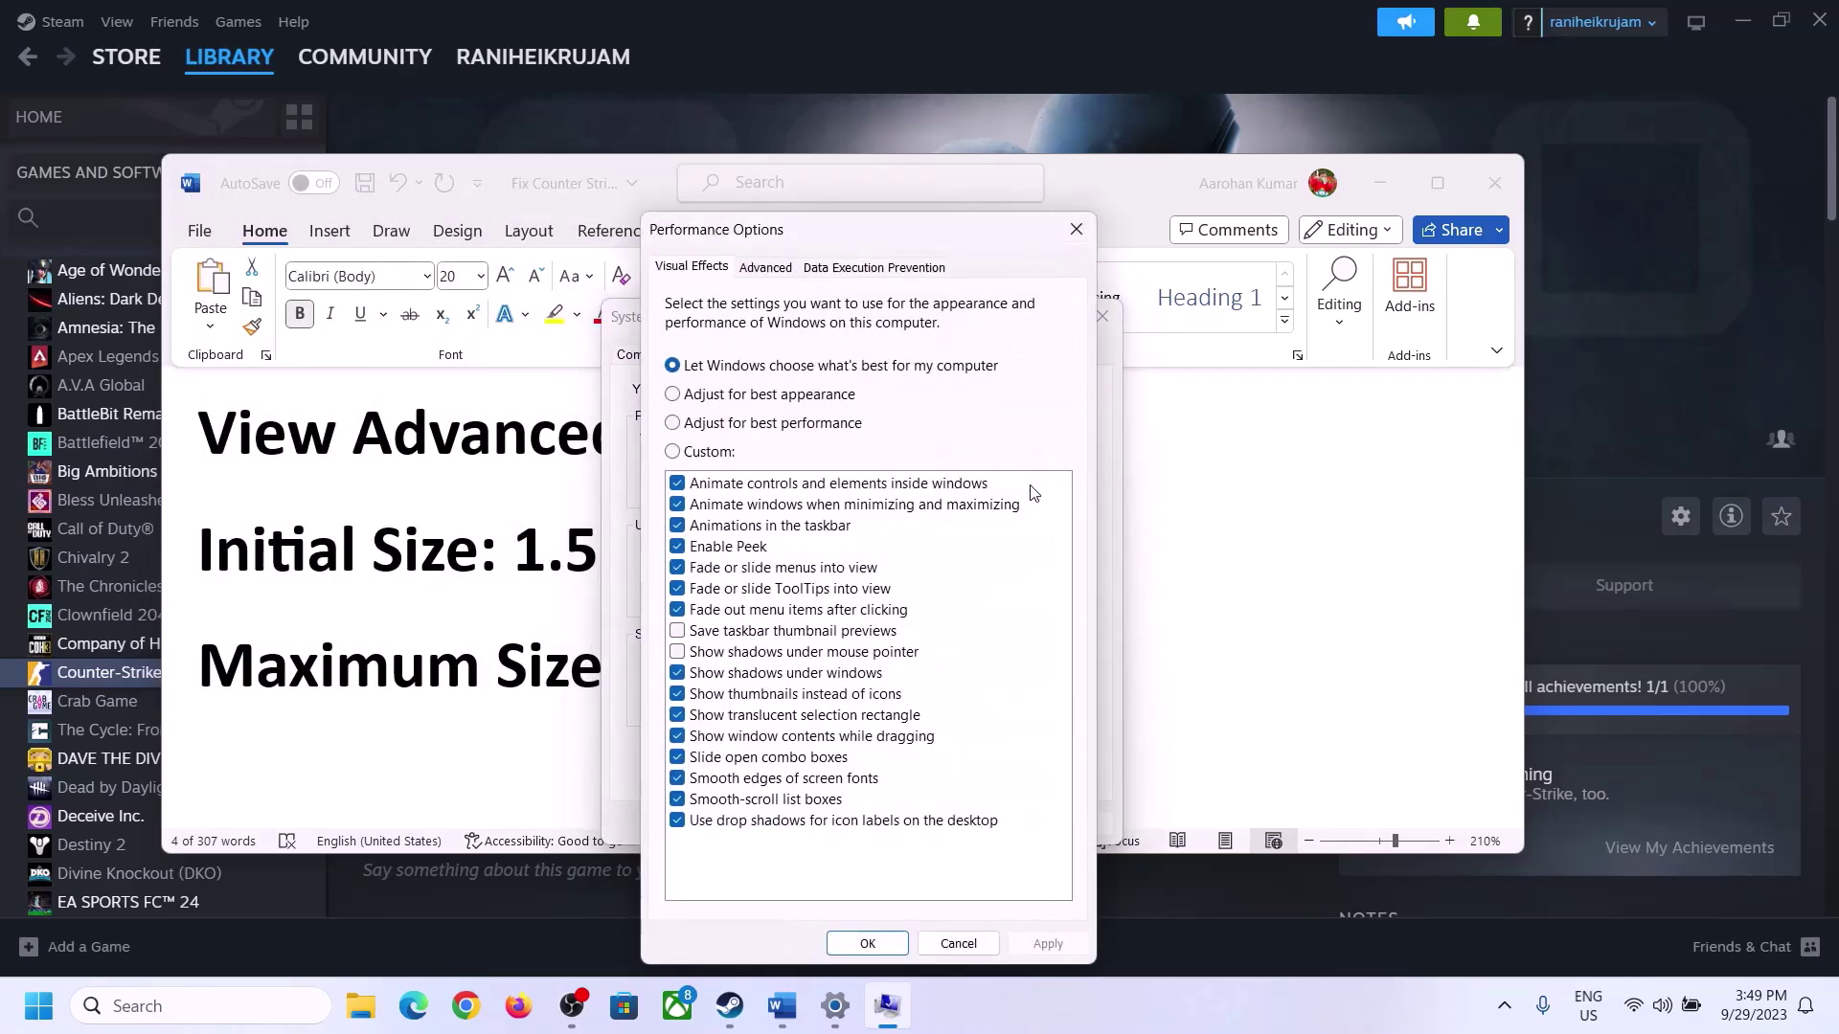
click(766, 268)
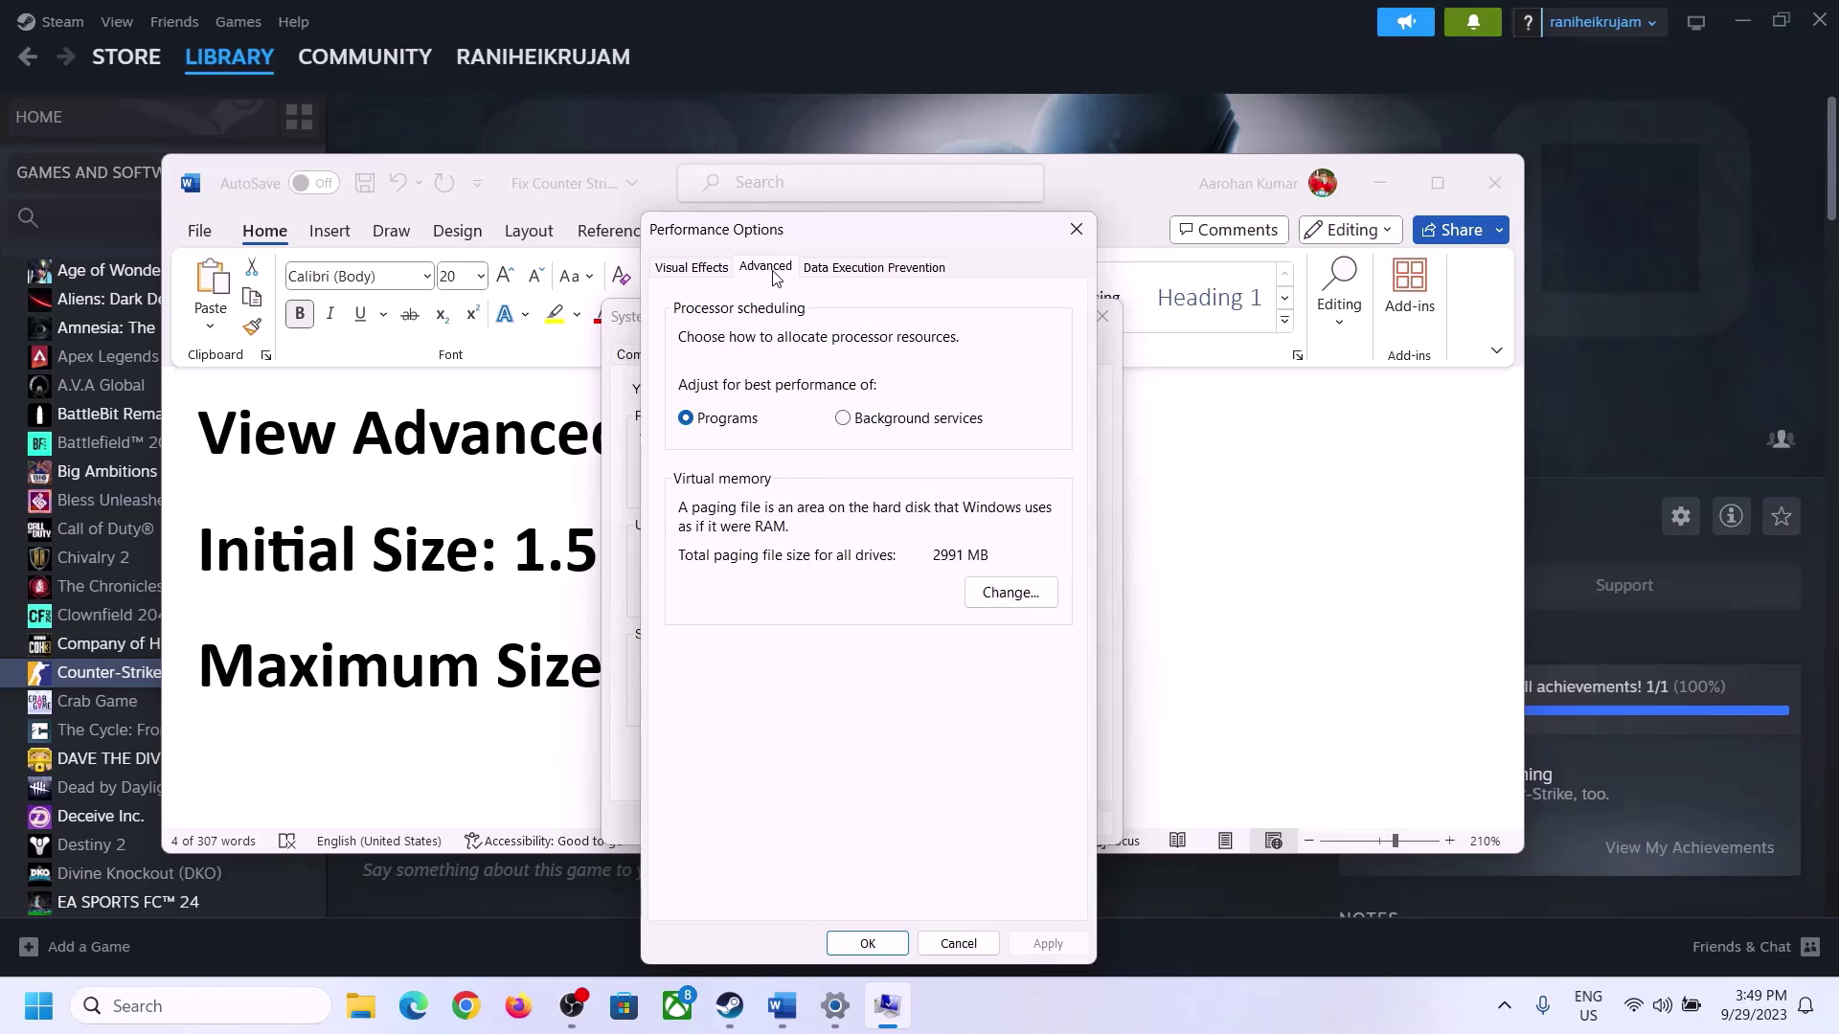
click(1019, 594)
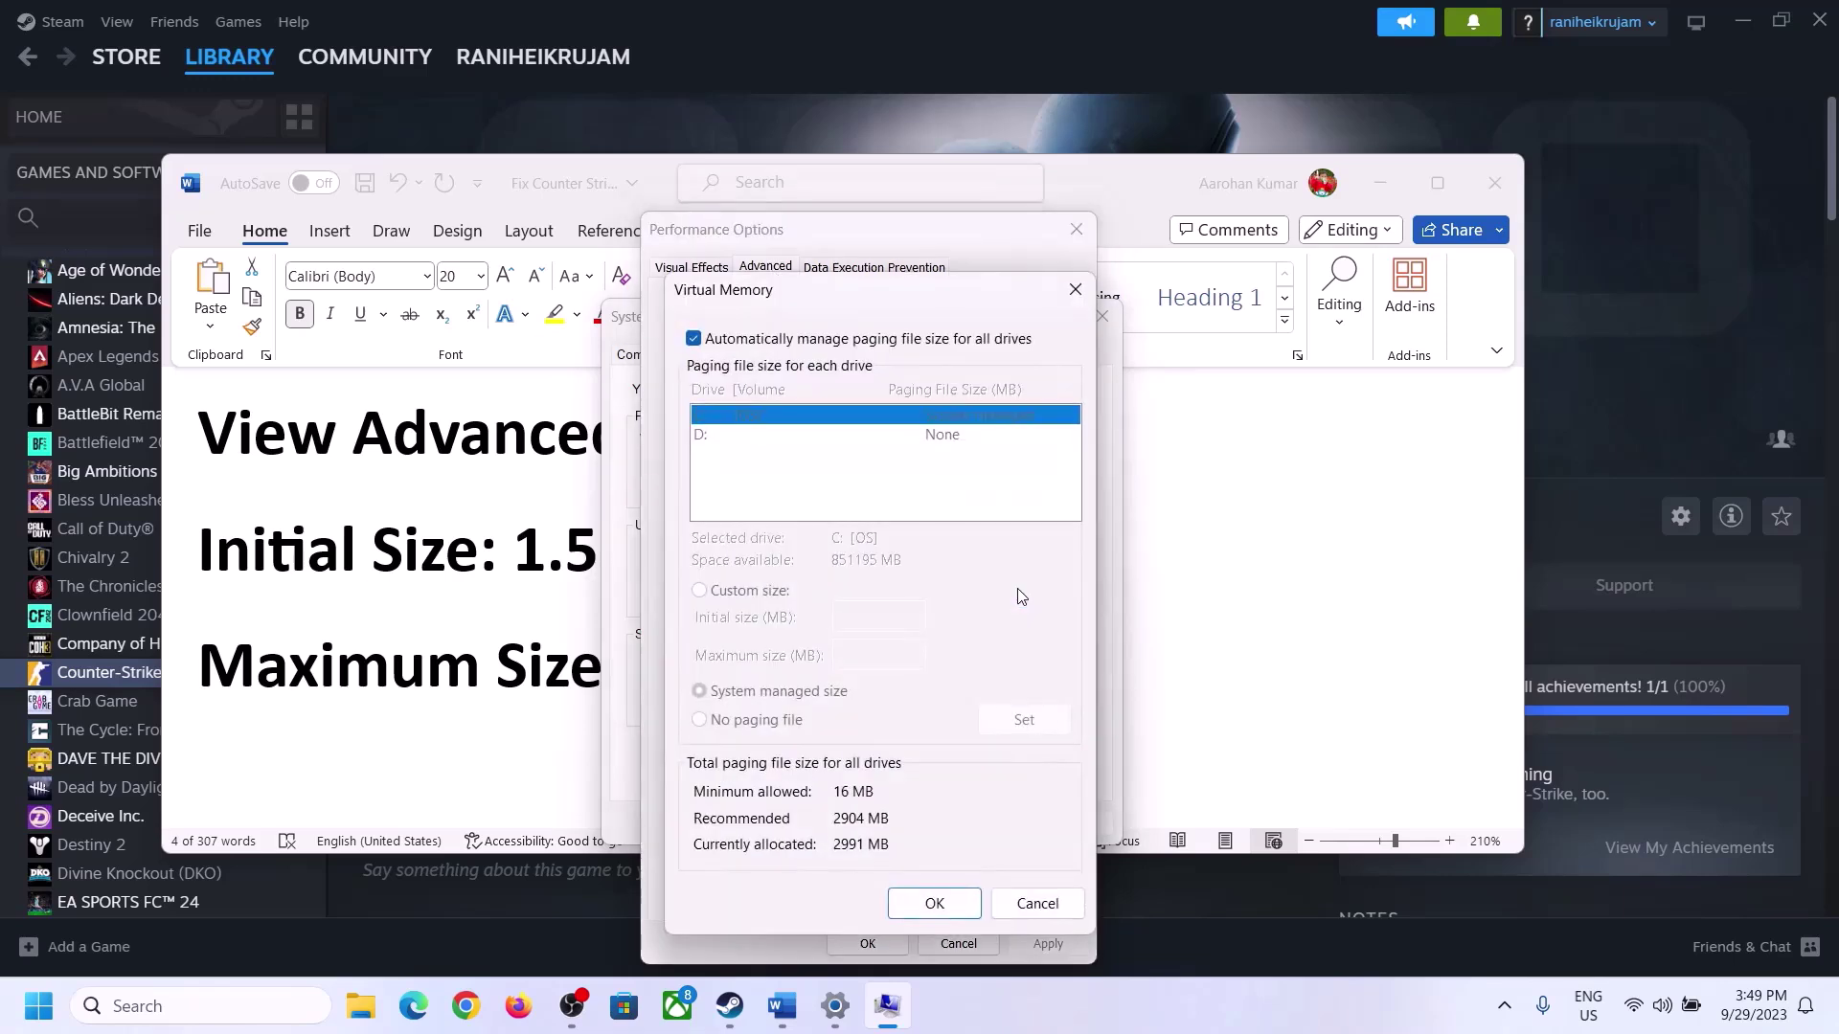
click(694, 341)
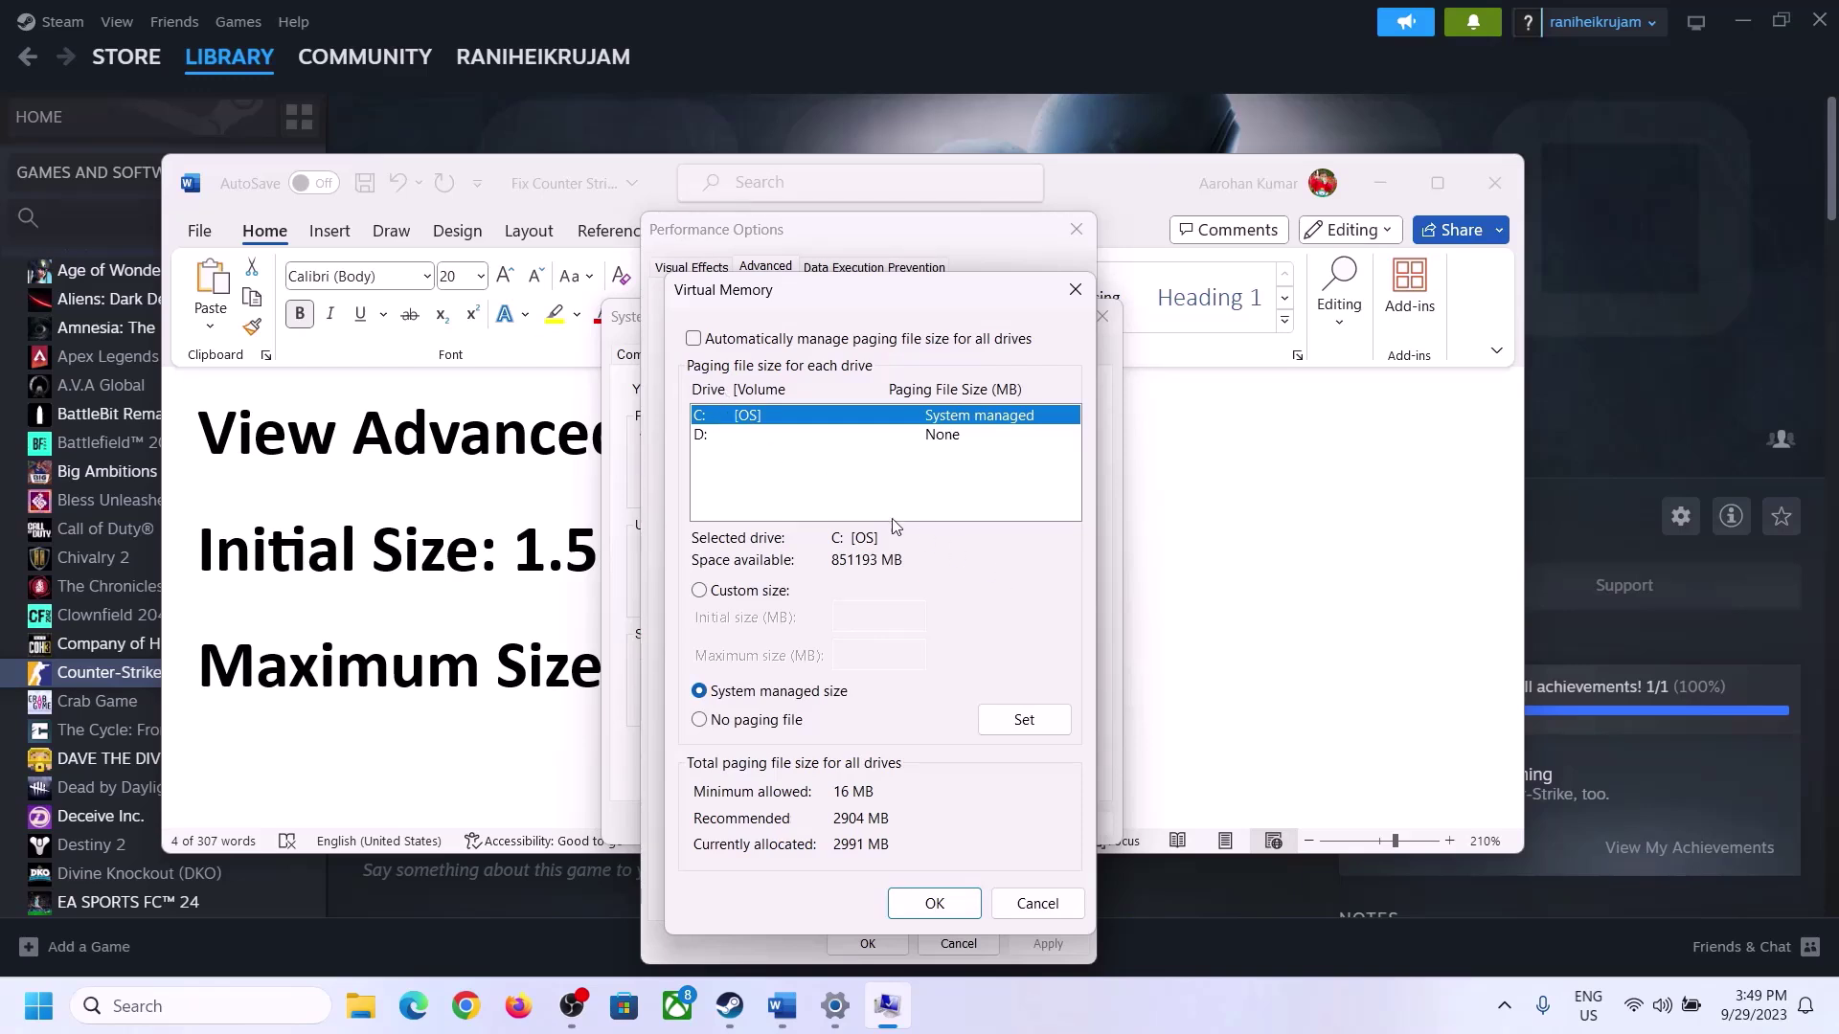
click(700, 593)
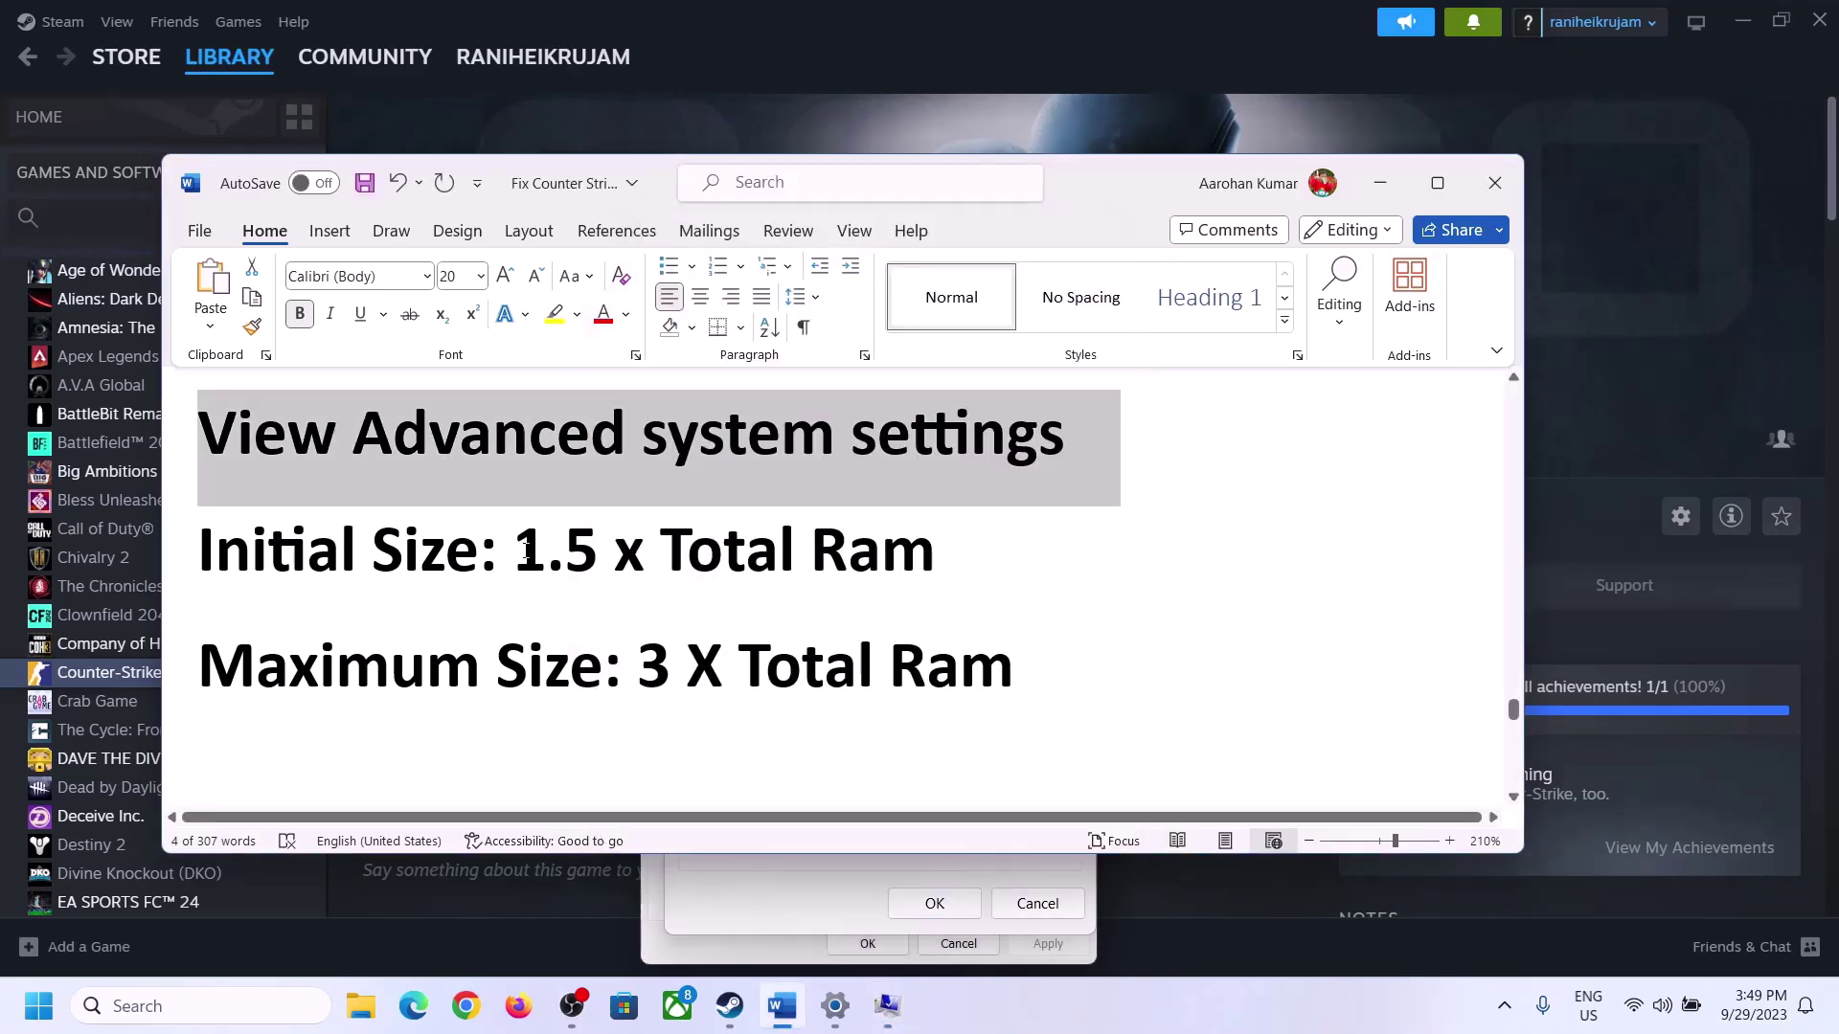
- Highlight the initial size formula "1.5 x Total Ram" in the notes and check the installed RAM on the System About page
drag(525, 549, 853, 572)
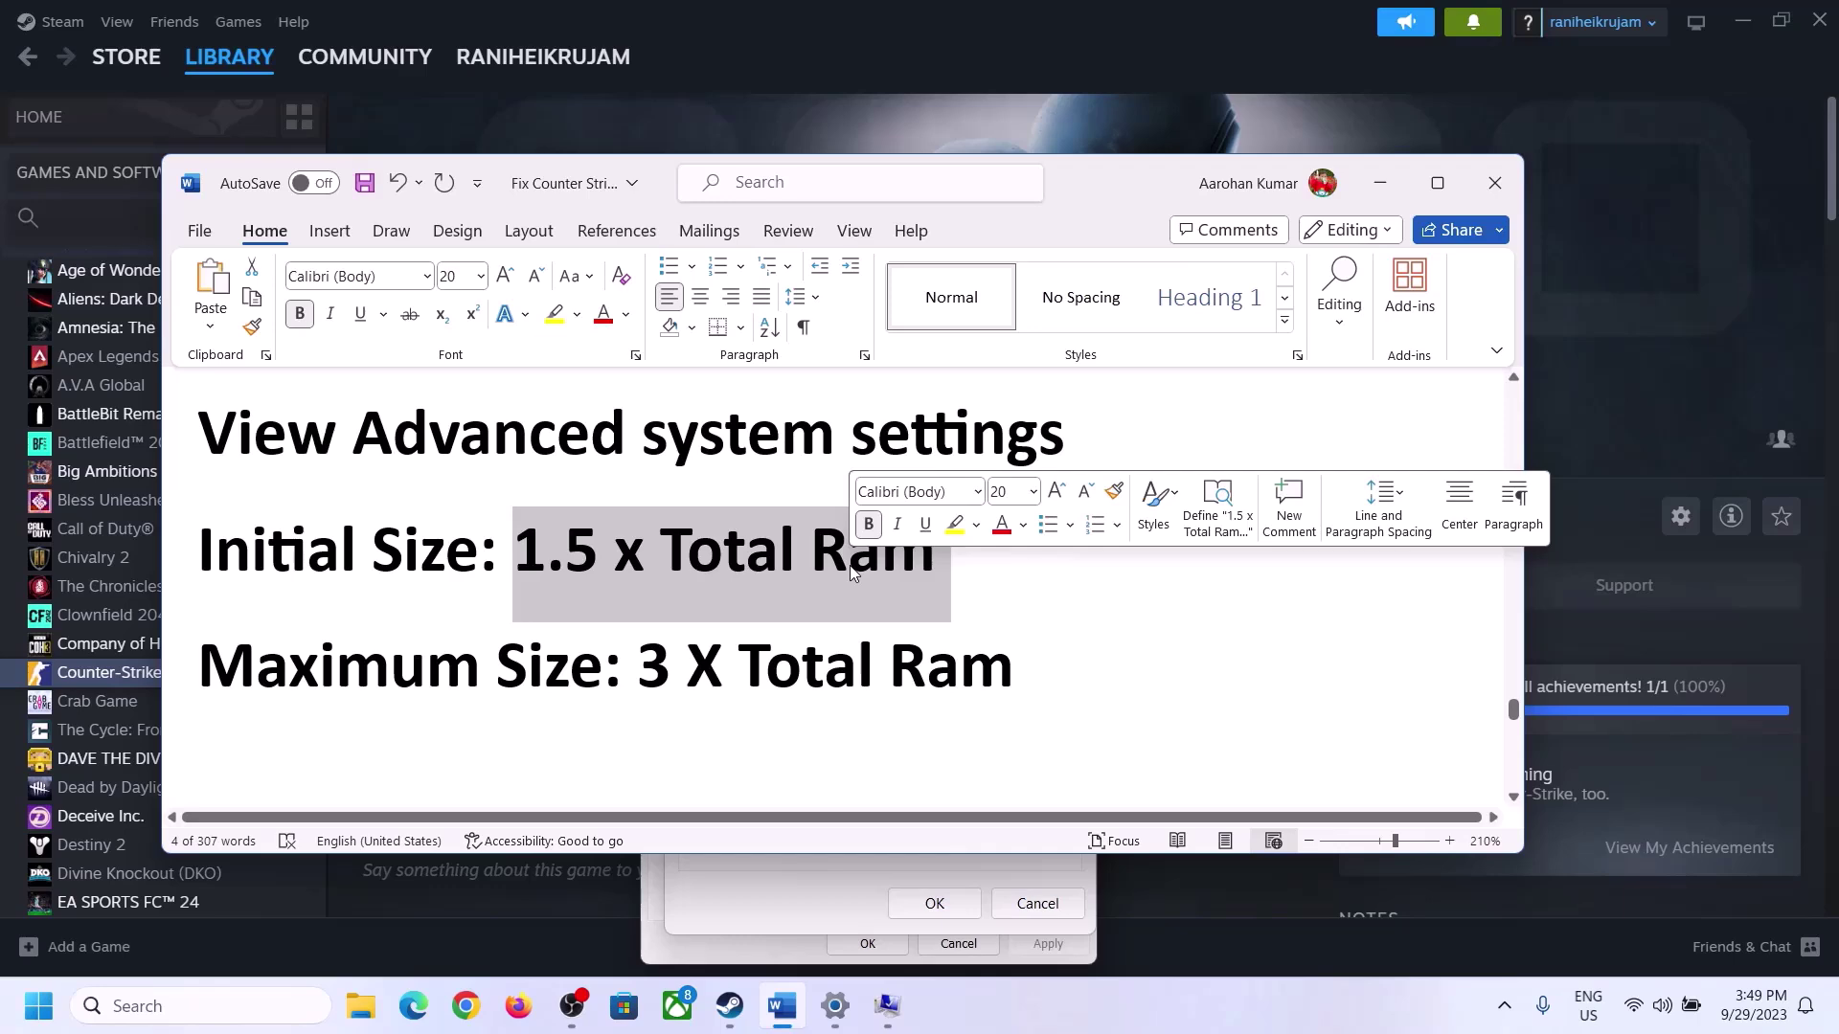
click(835, 1007)
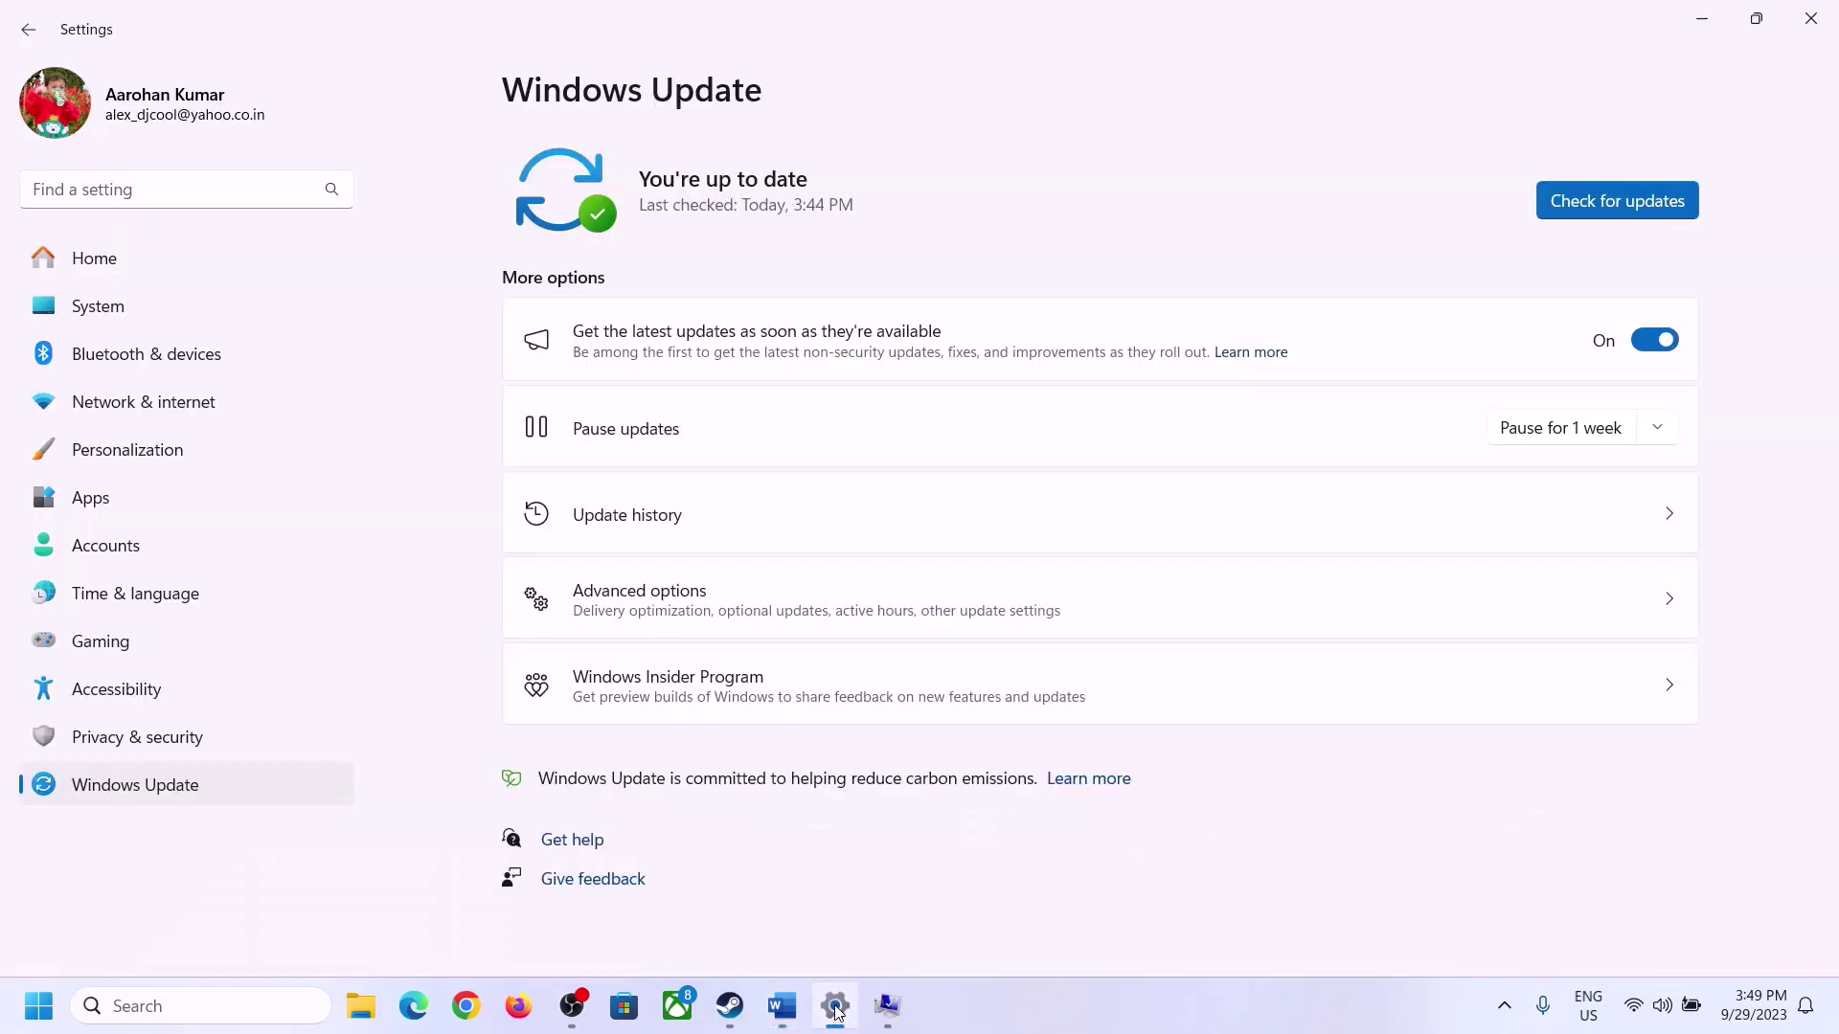
click(84, 320)
scroll(676, 705, down, 8)
click(609, 905)
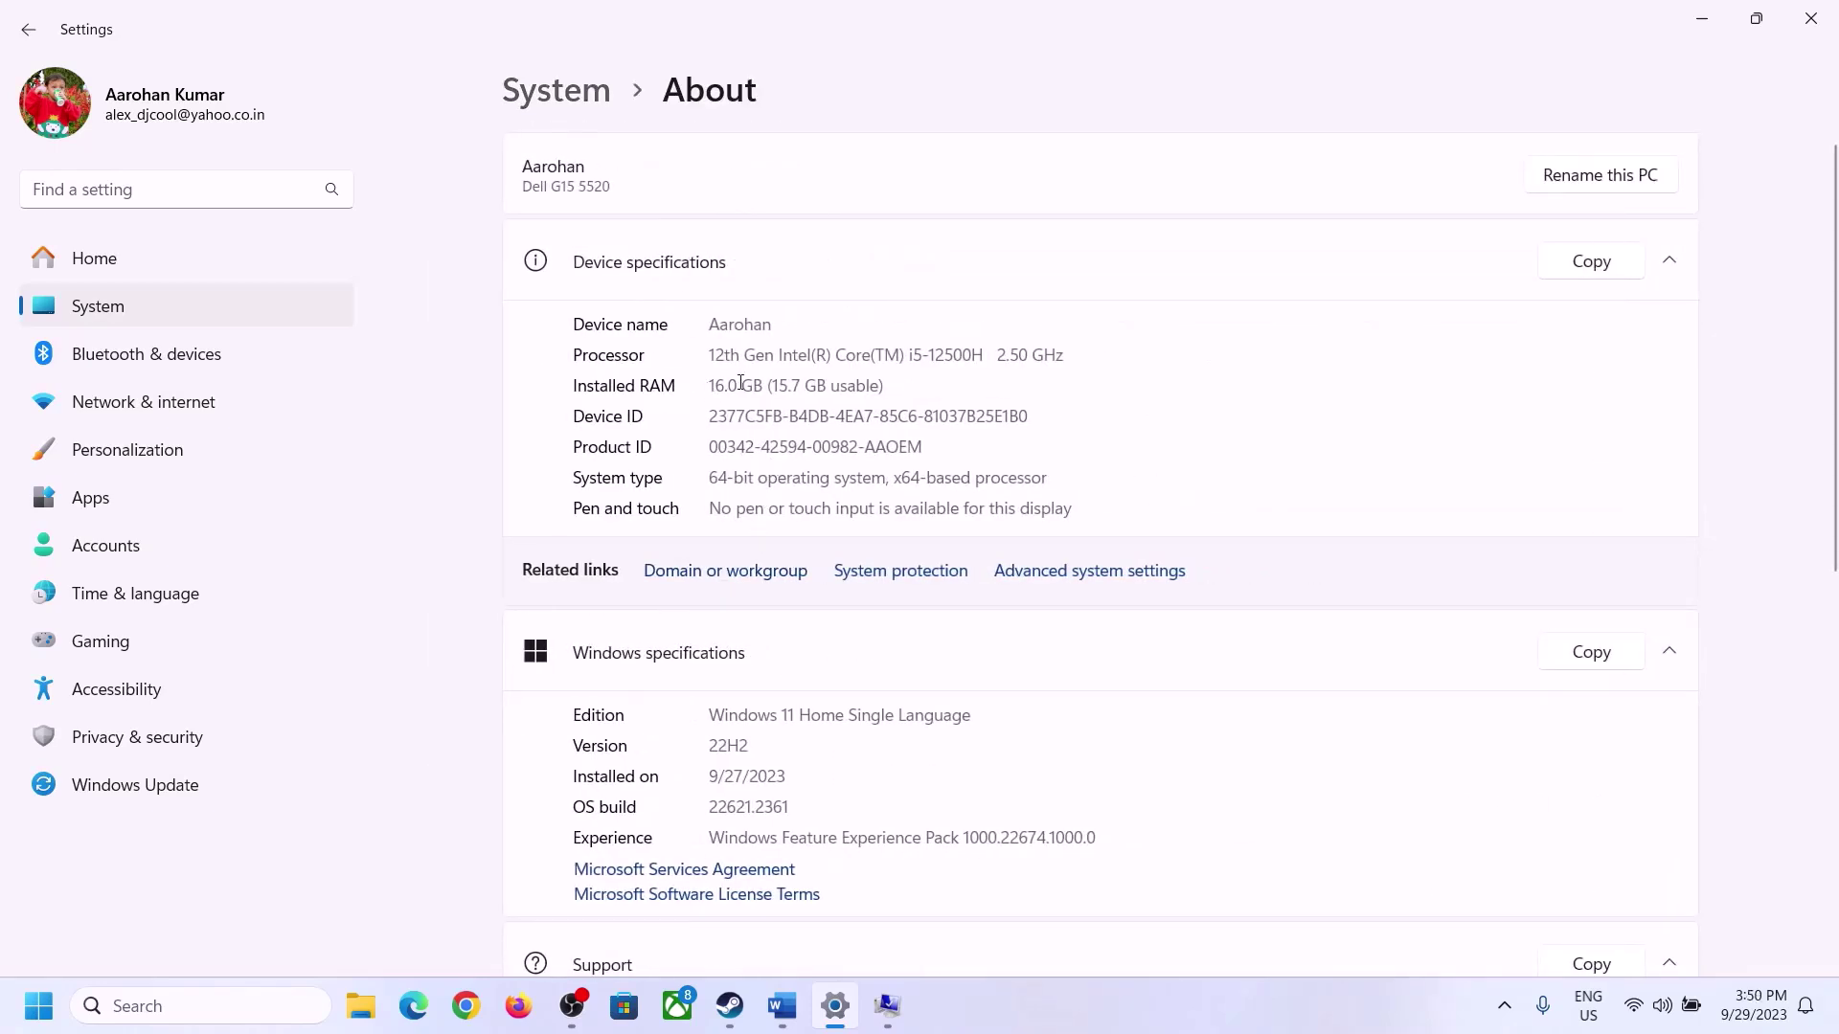
drag(728, 384, 700, 384)
click(740, 388)
drag(731, 382, 703, 376)
- Launch Calculator with the Run command calc, place it beside the Virtual Memory dialog and bring up the sizing formulas behind it
click(881, 1007)
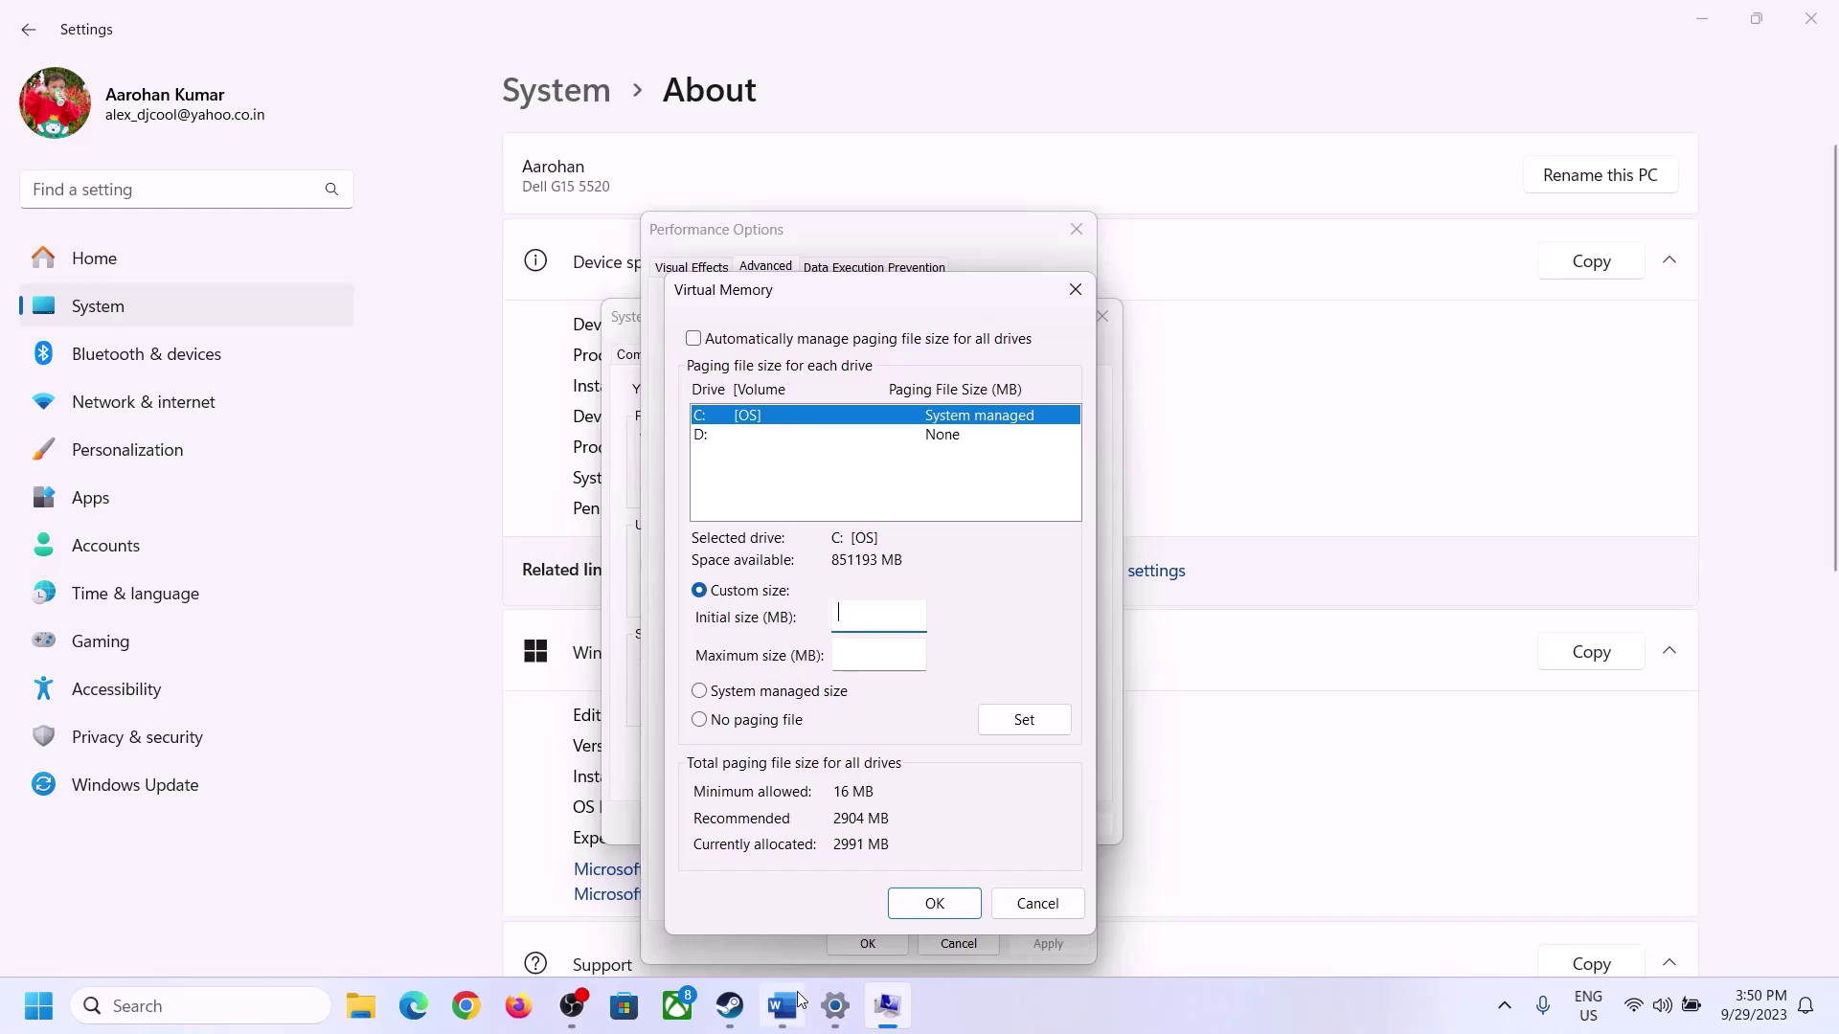
mouse_move(835, 1006)
key(super+r)
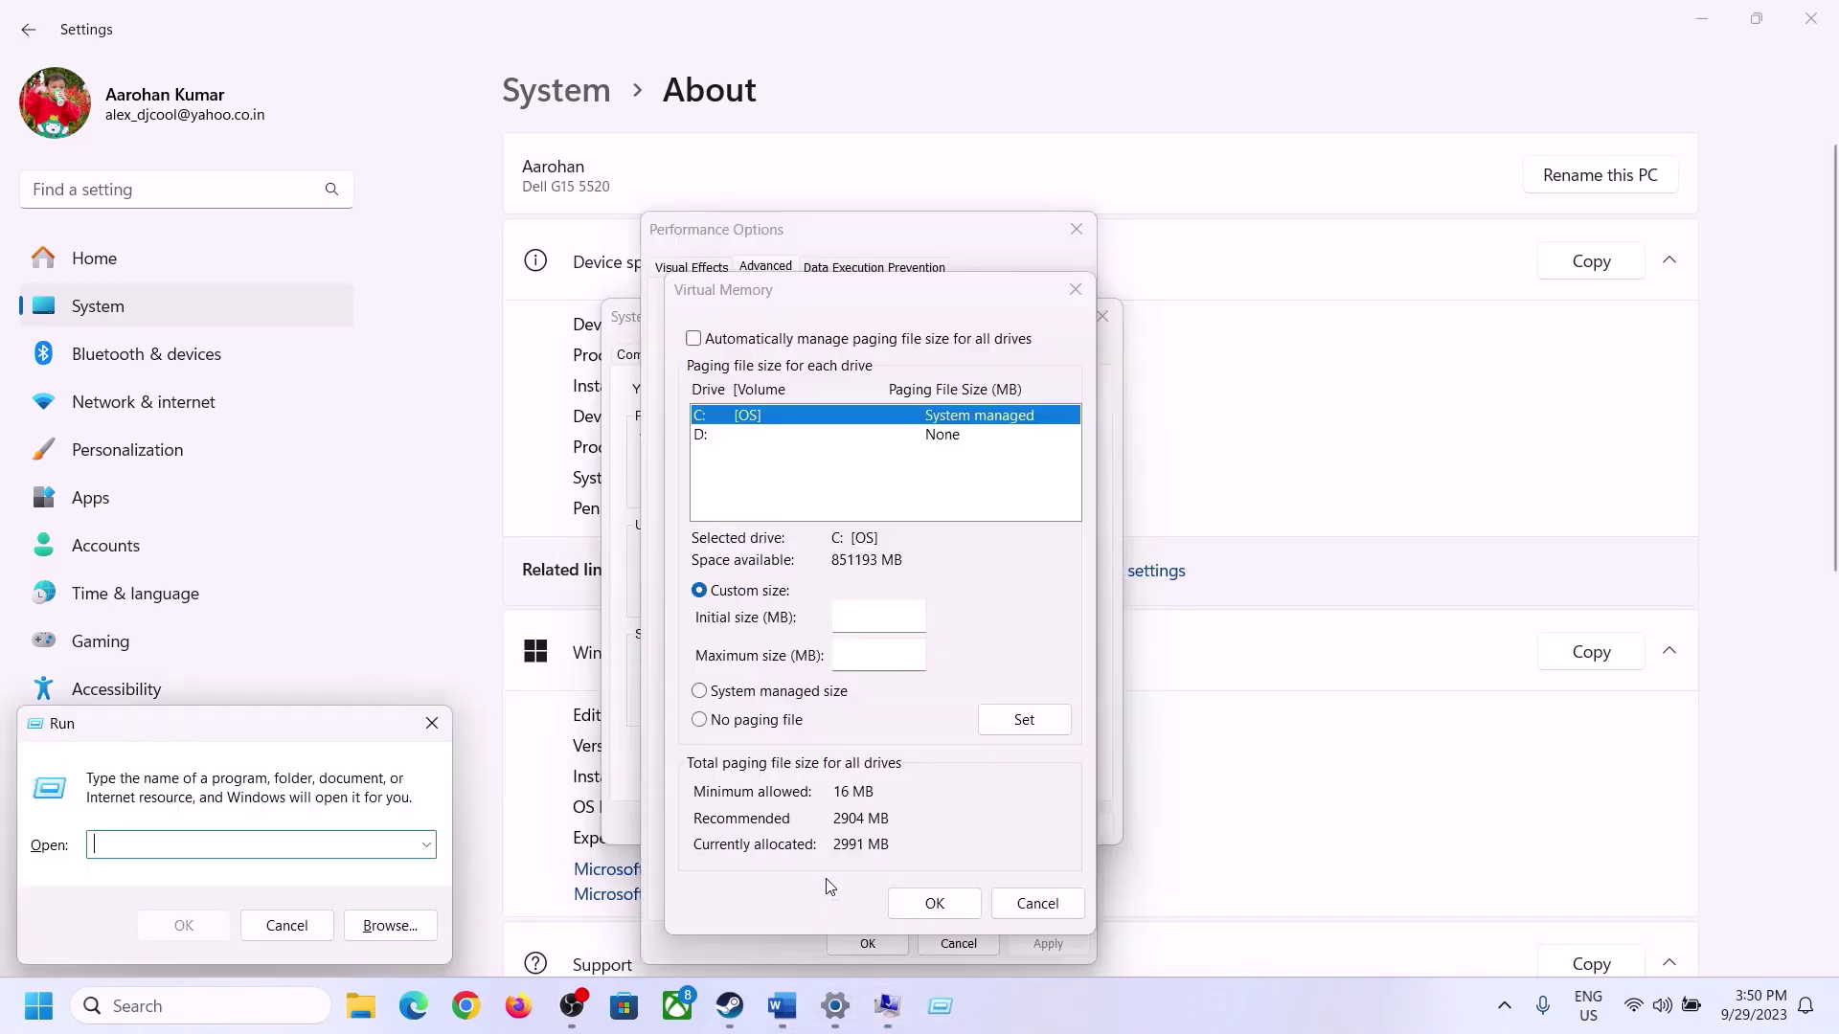
text(ca)
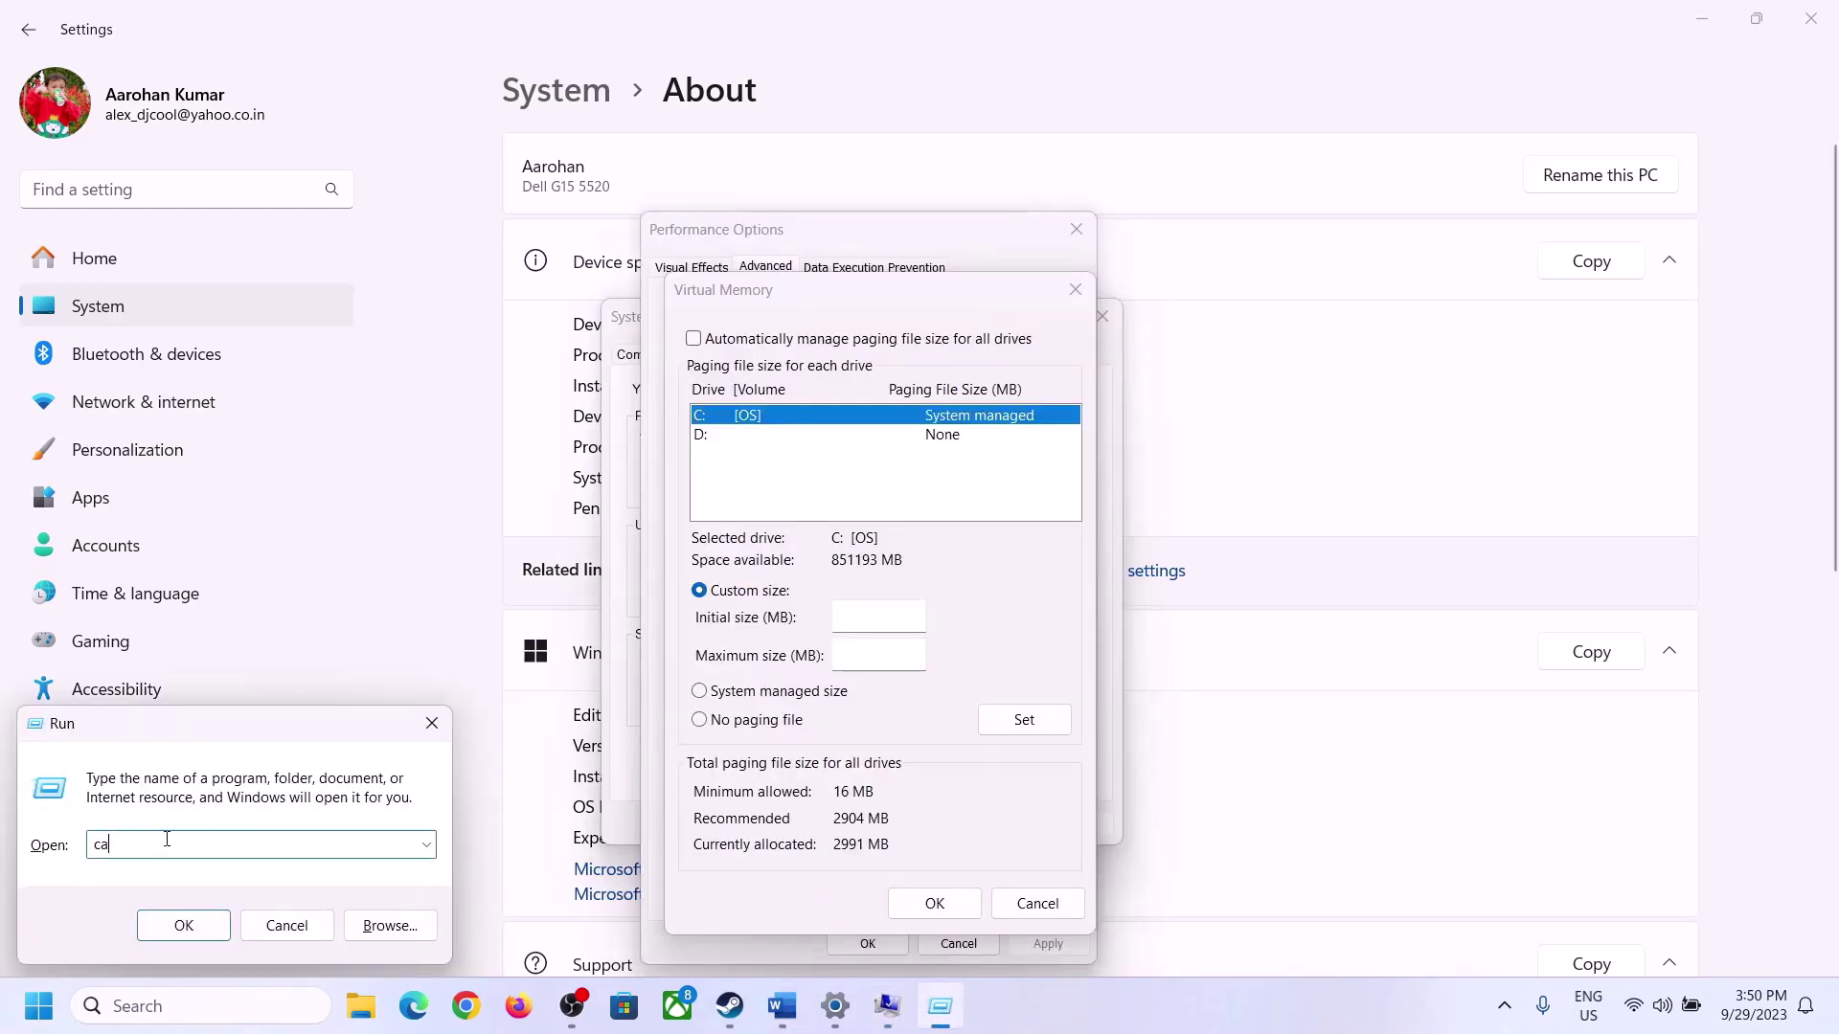
text(lc)
click(182, 925)
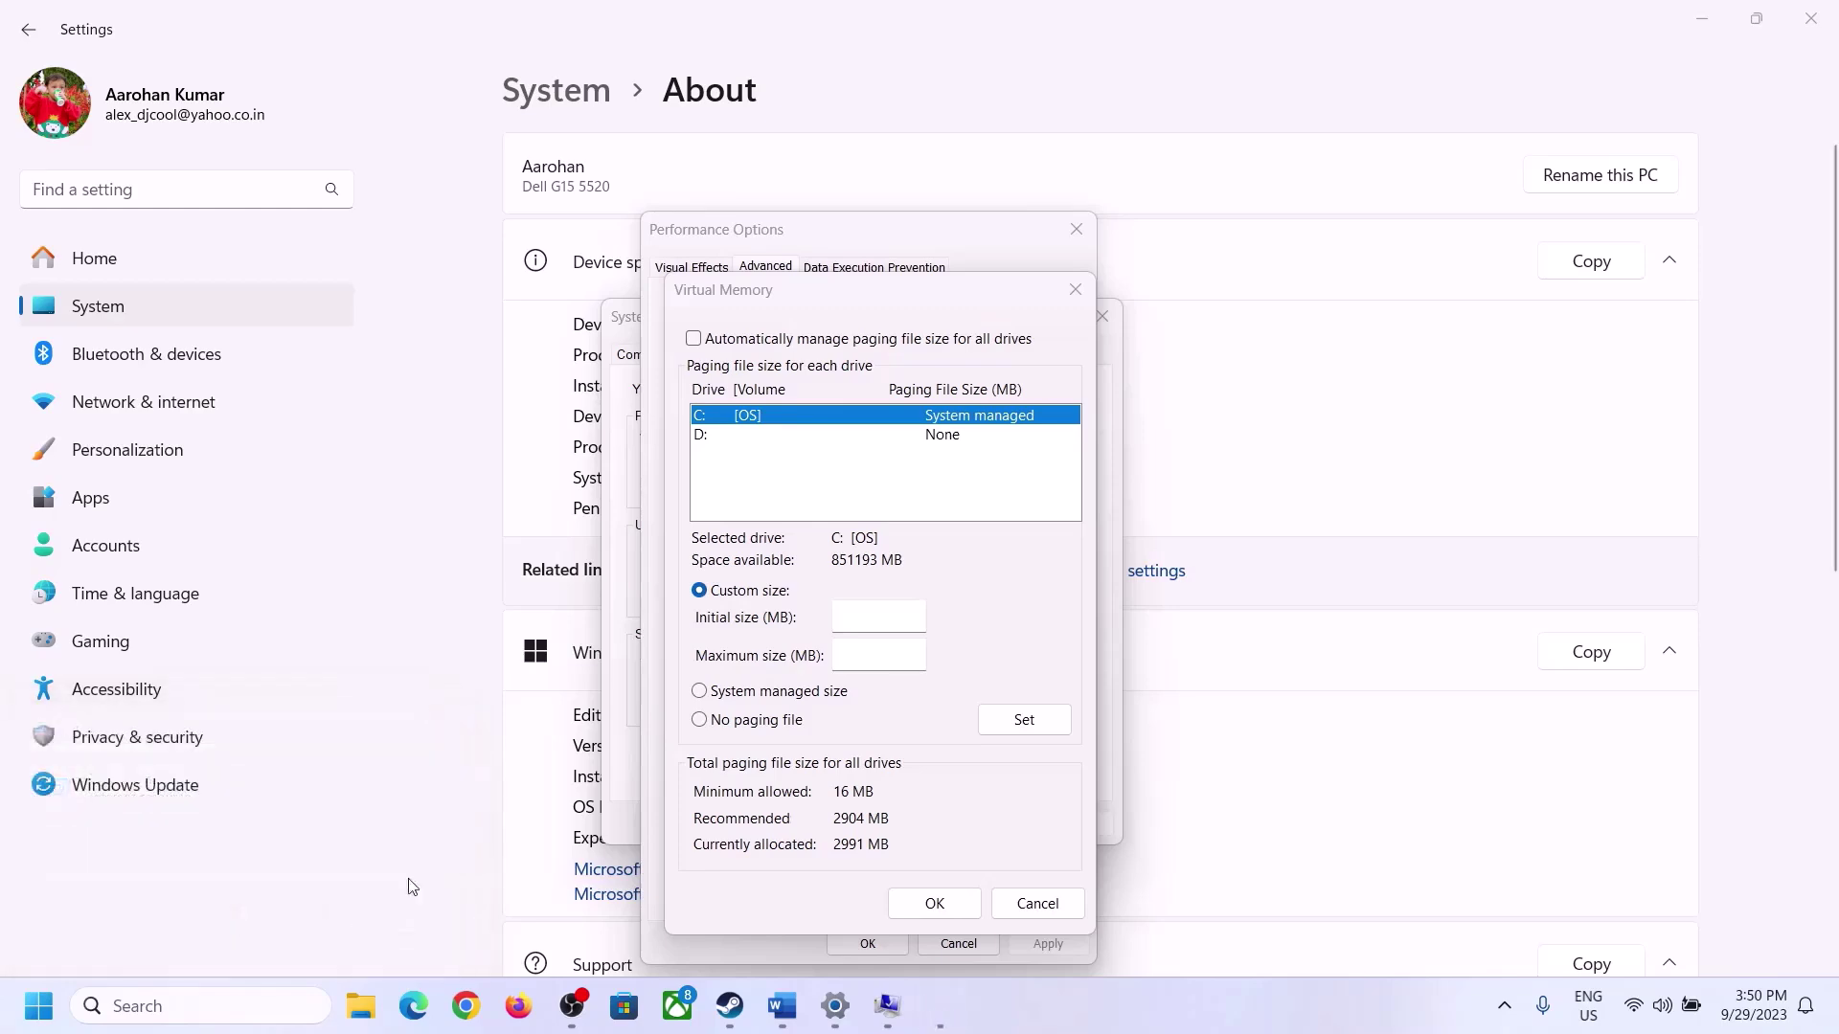
drag(228, 35, 1341, 316)
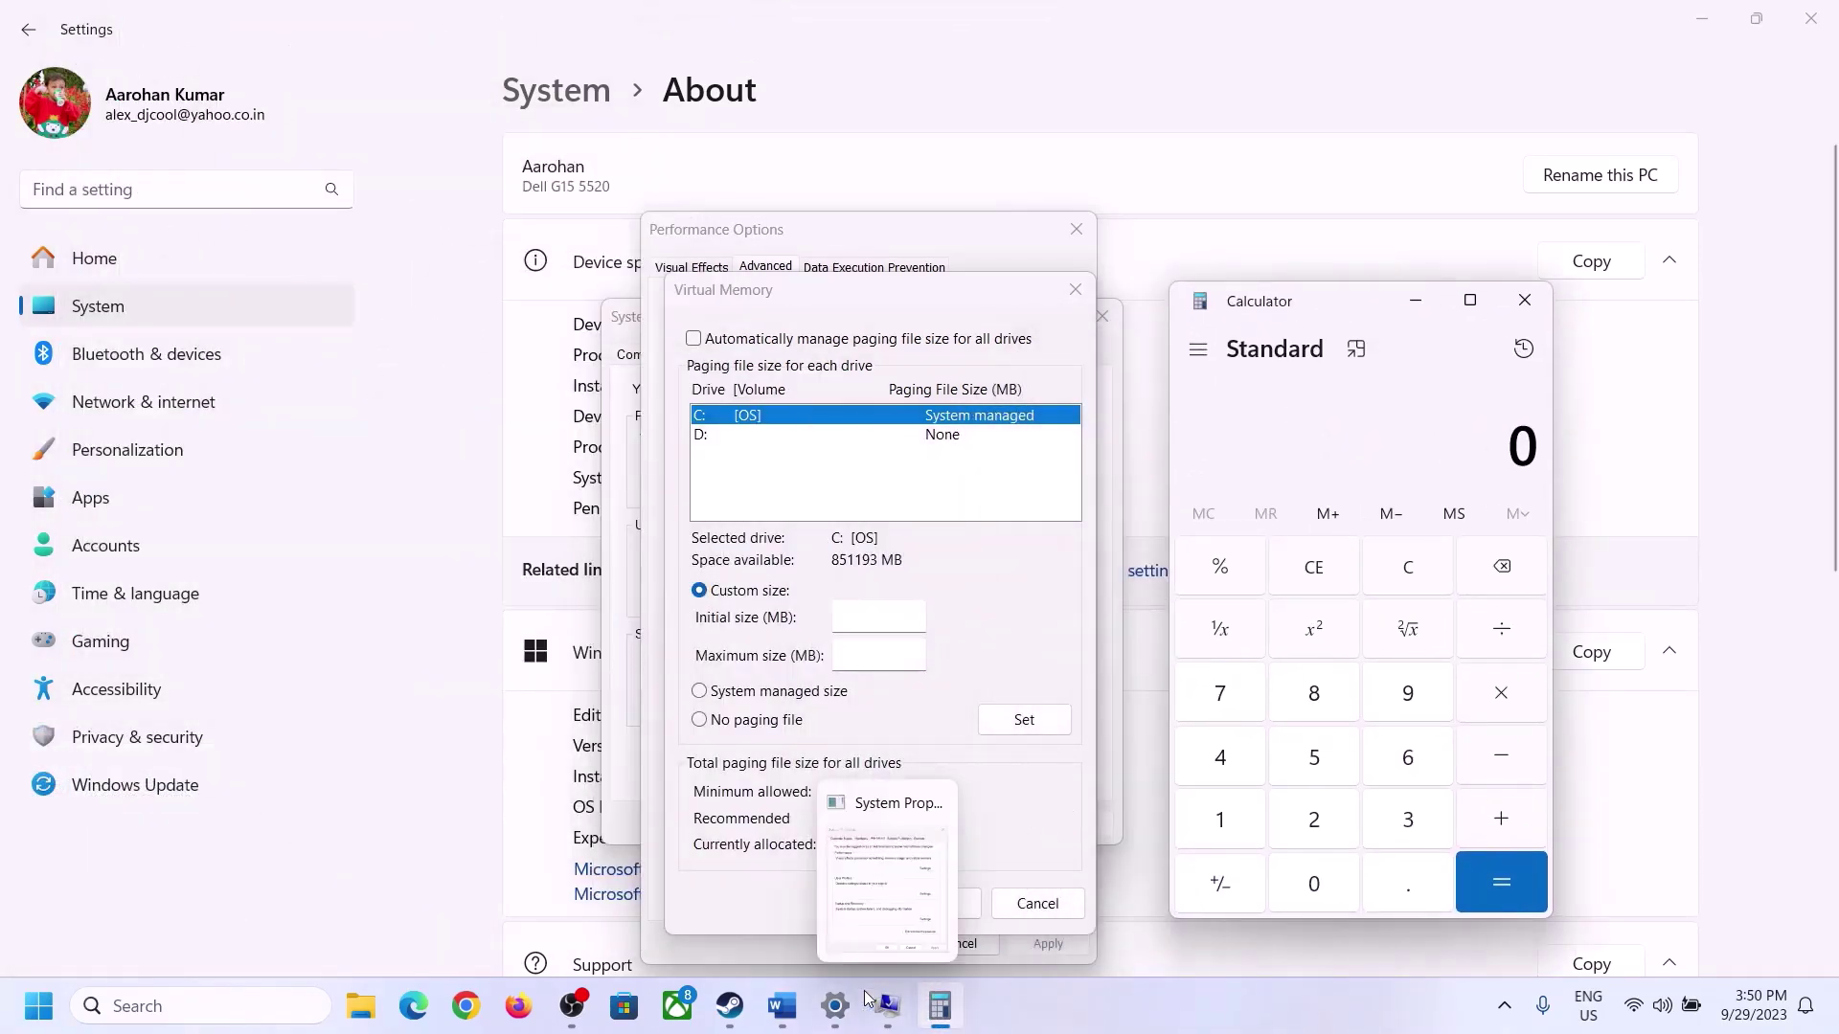
click(782, 1023)
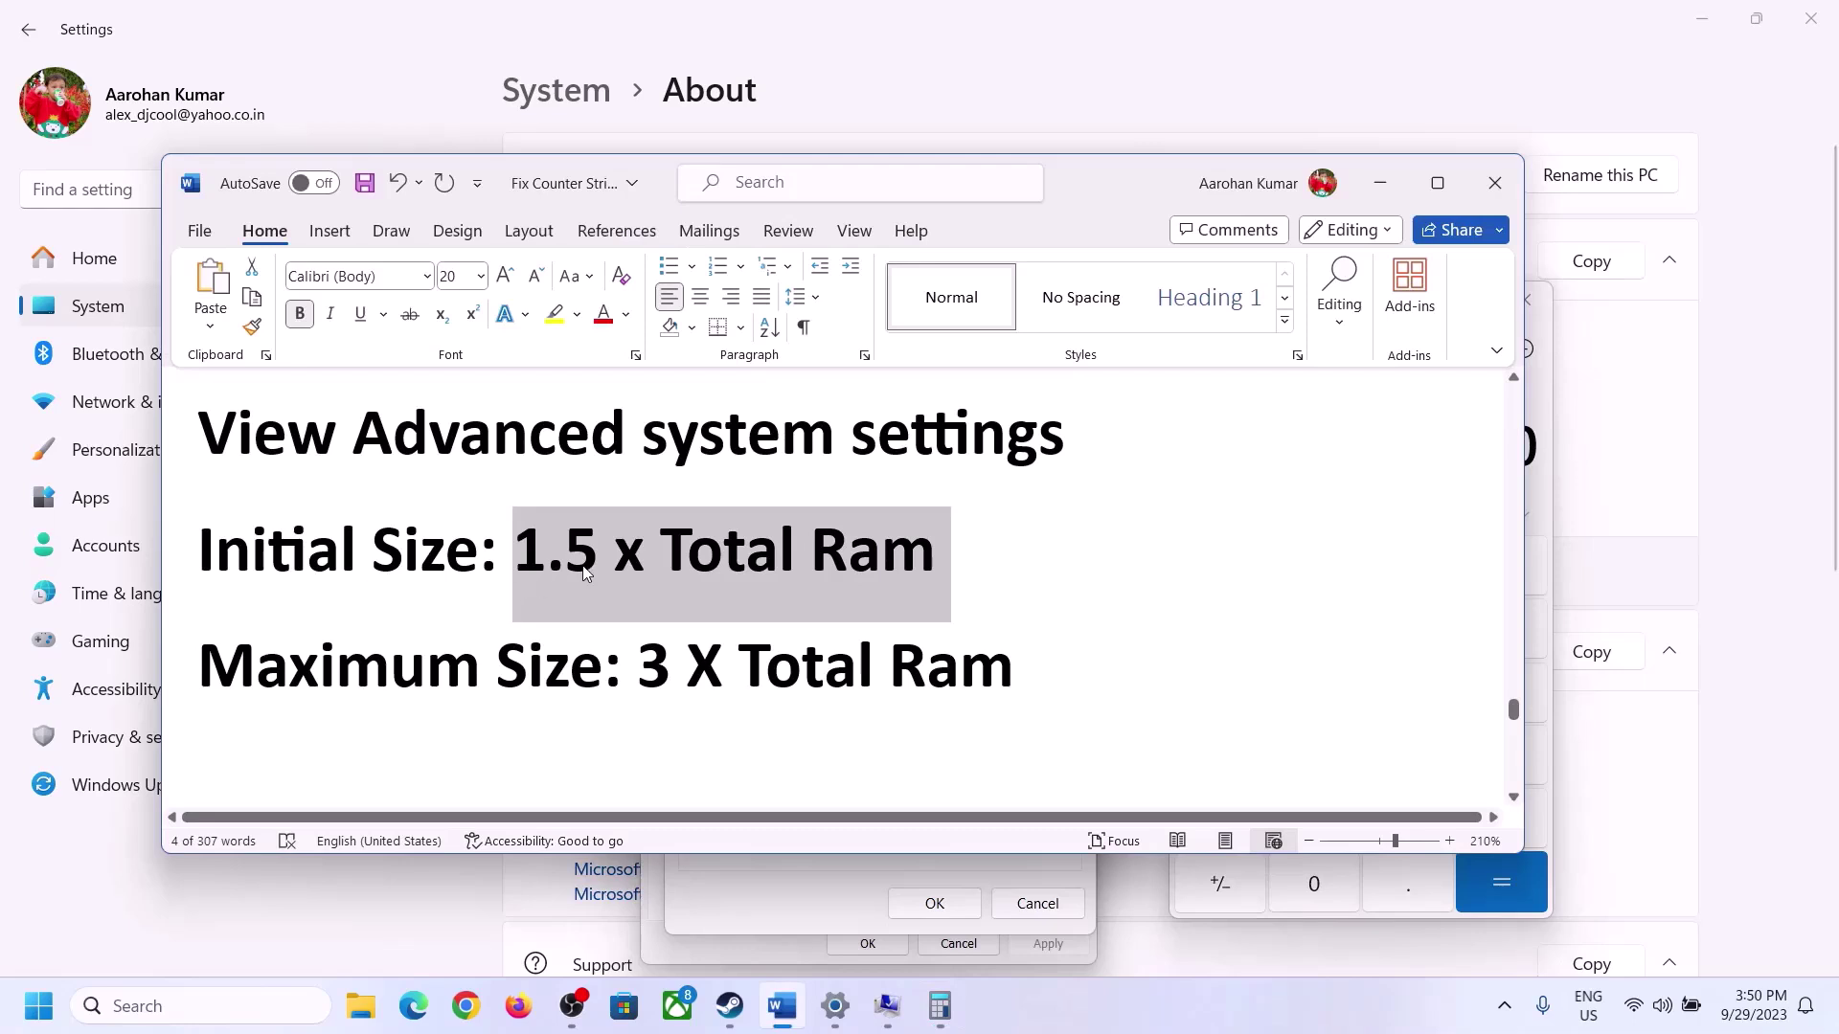
click(939, 1005)
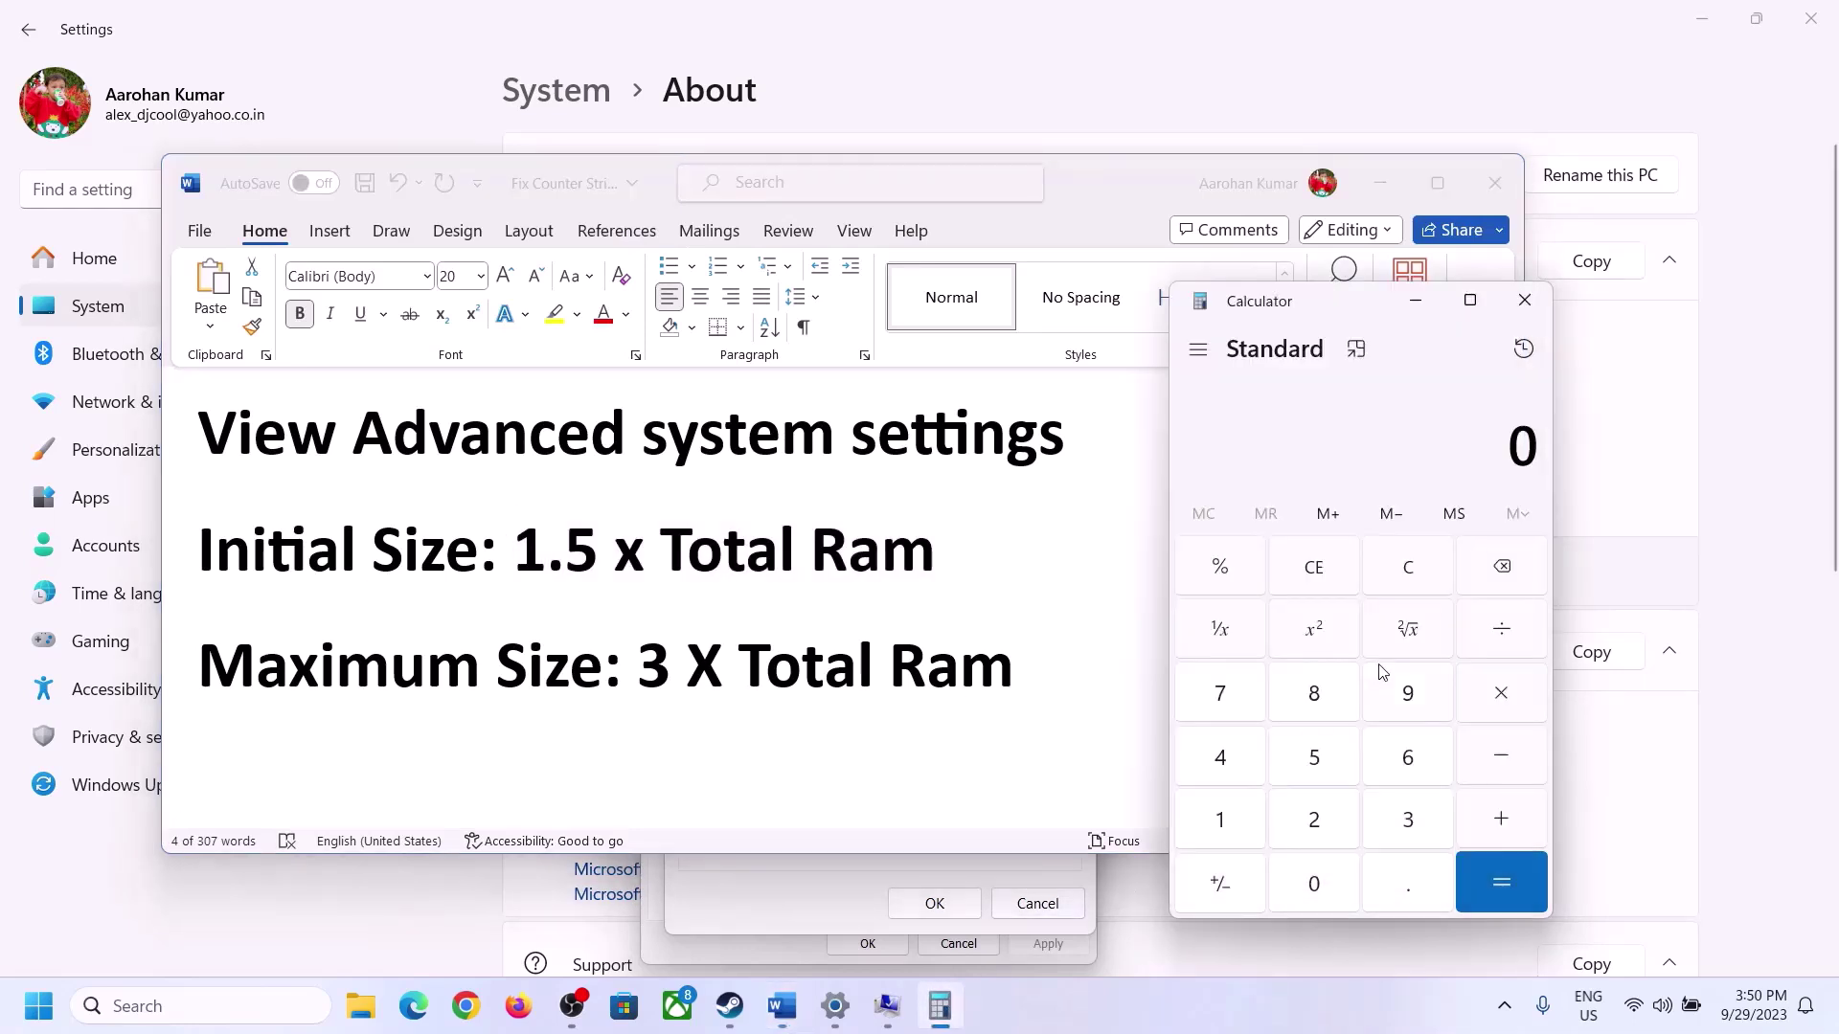
click(1220, 818)
click(1404, 766)
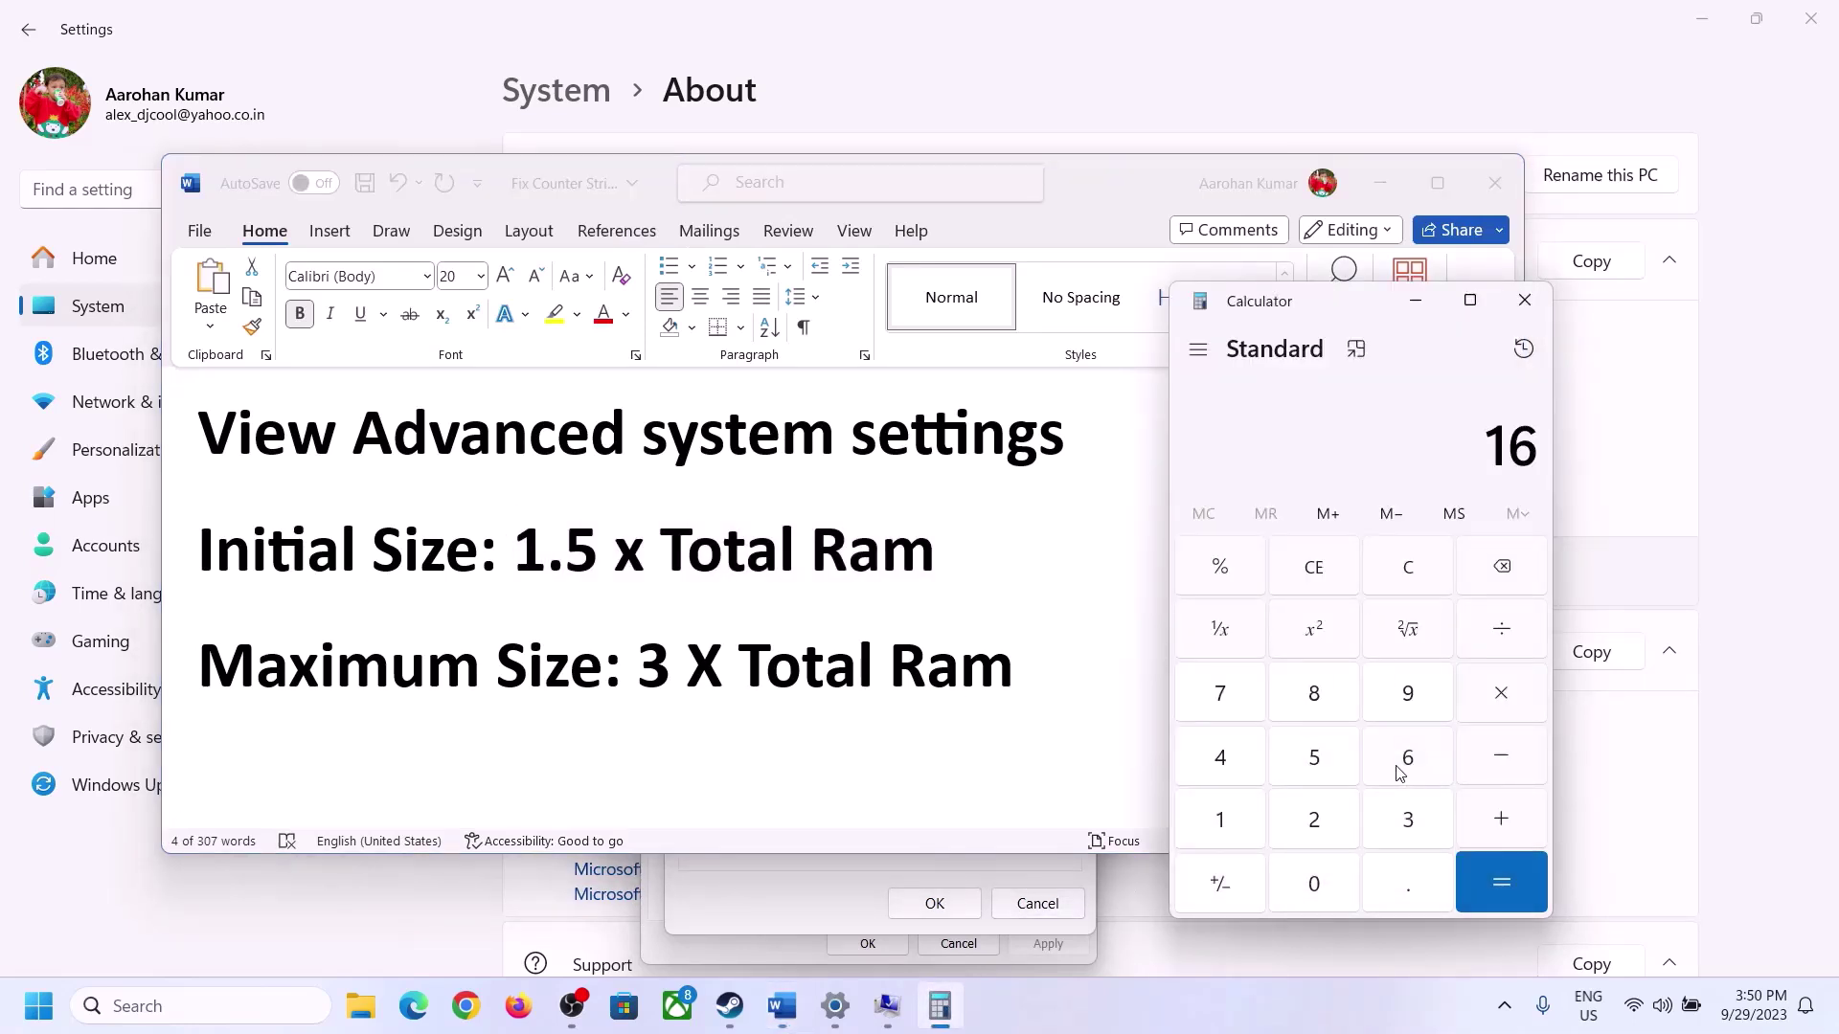
click(1408, 580)
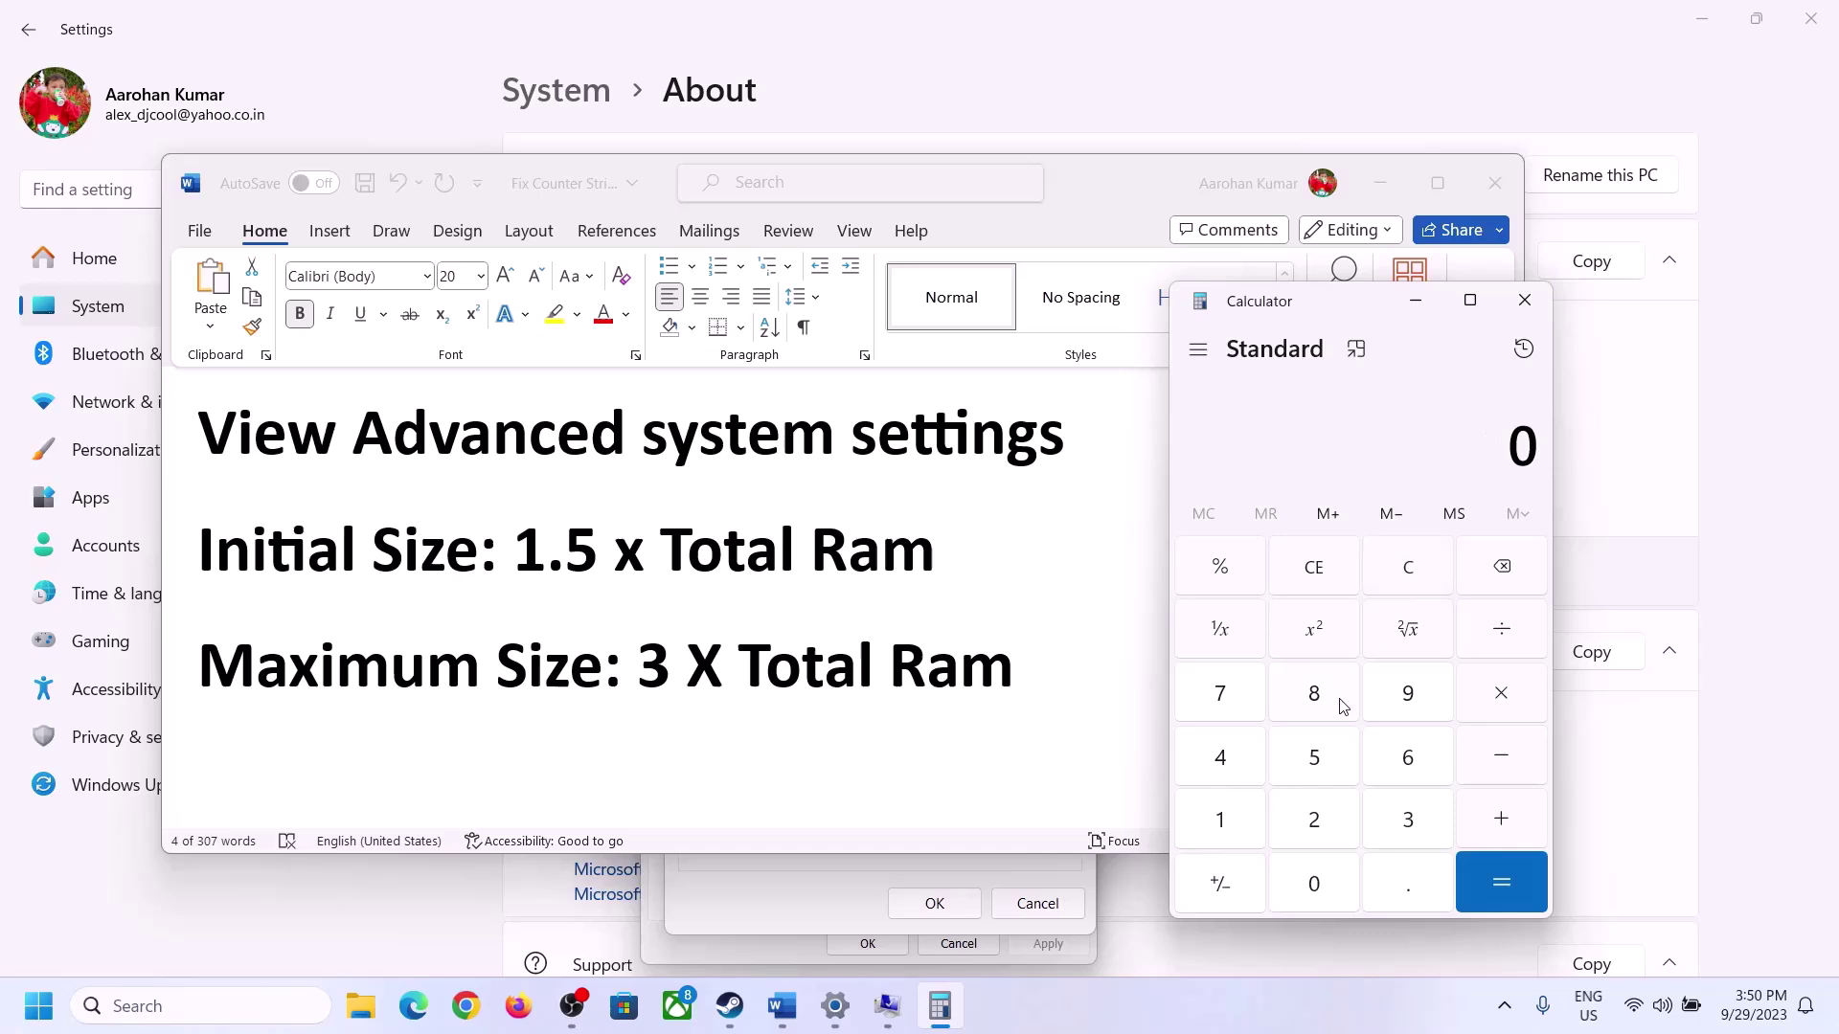
- Convert the total RAM to megabytes in Calculator by multiplying 16 by 1024
click(1234, 822)
click(1384, 766)
click(1501, 704)
click(1219, 824)
click(1317, 895)
click(1318, 829)
click(1242, 781)
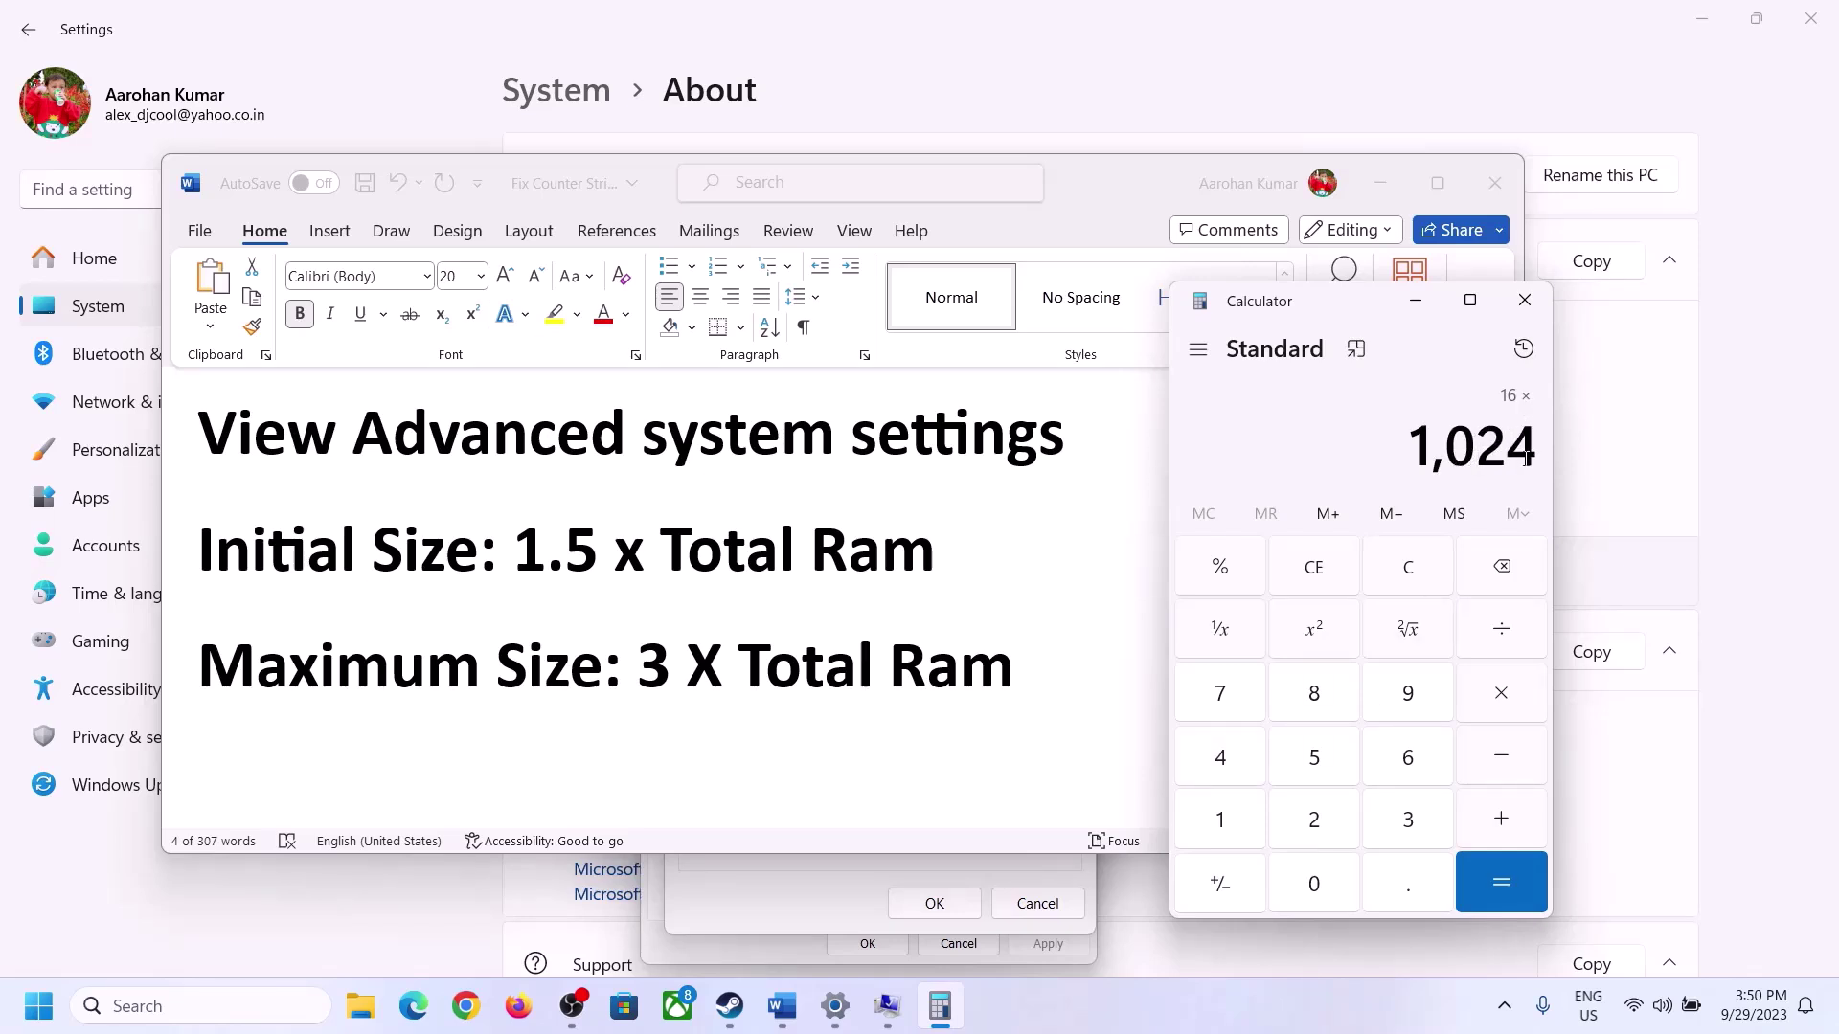
click(1501, 889)
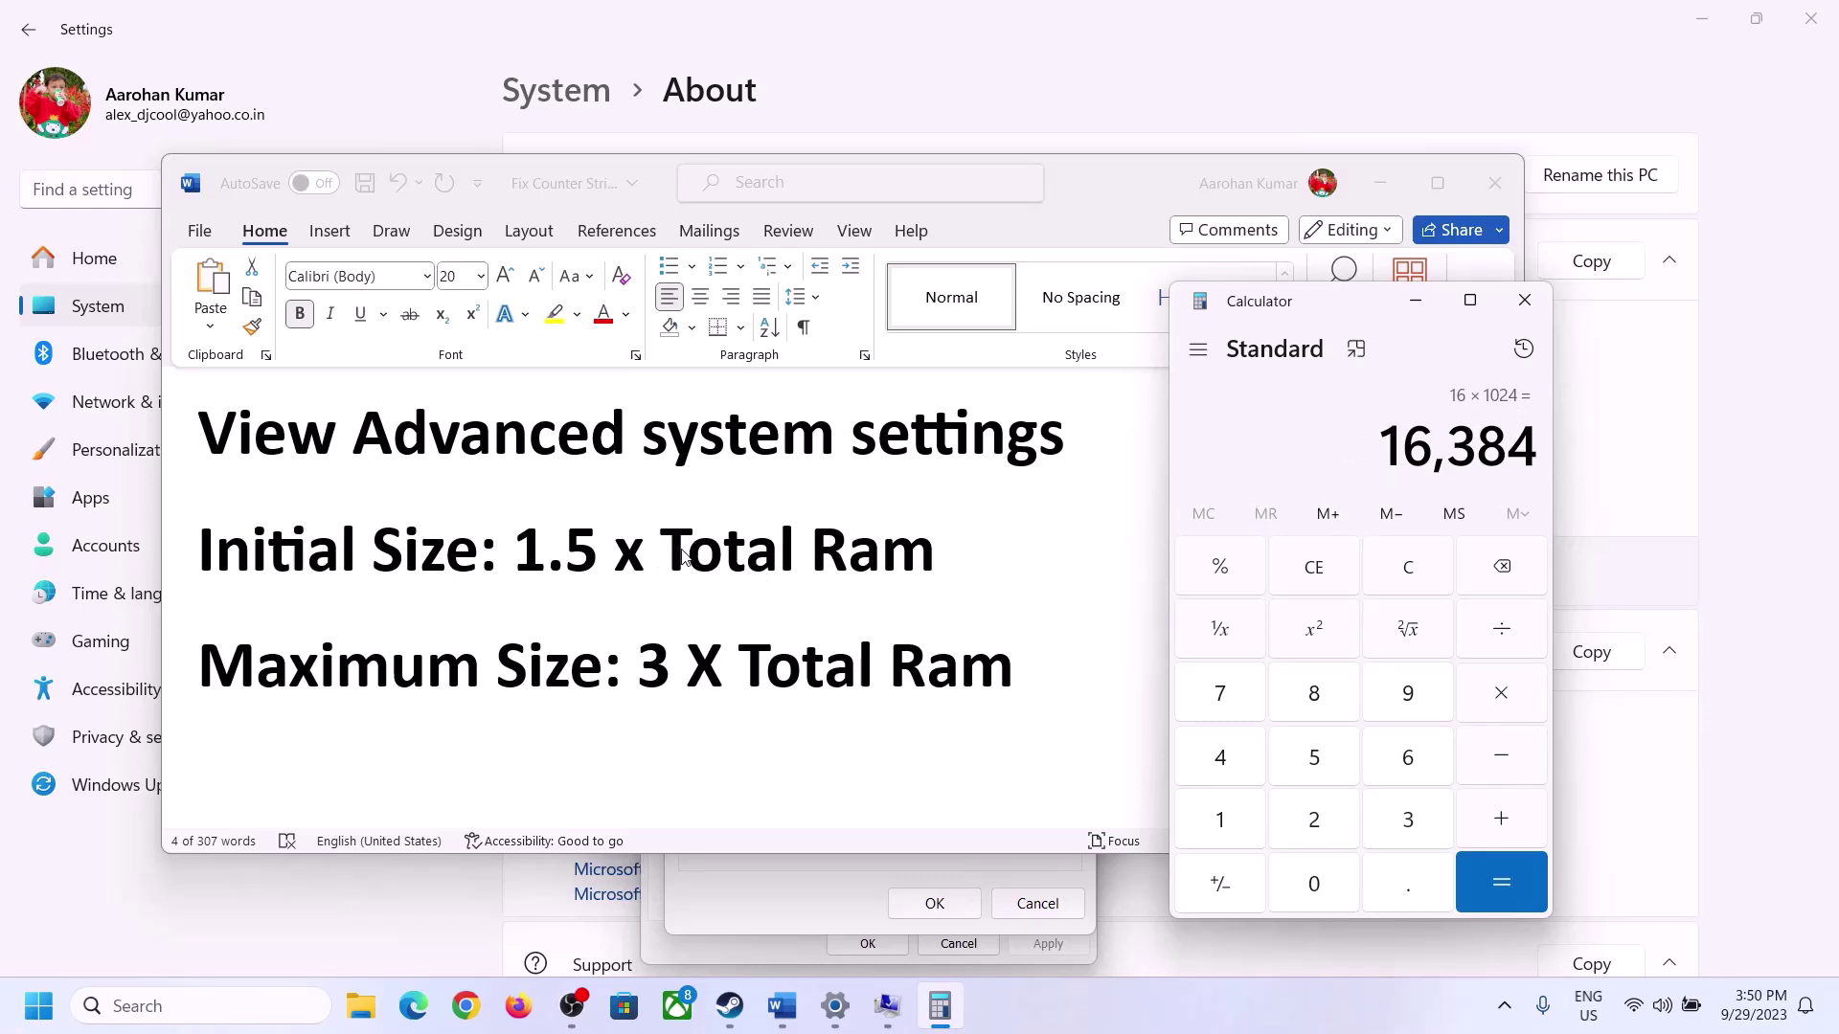
- Multiply the 16384 MB RAM figure by 1.5 in Calculator to get the initial paging file size
click(1501, 698)
click(1251, 831)
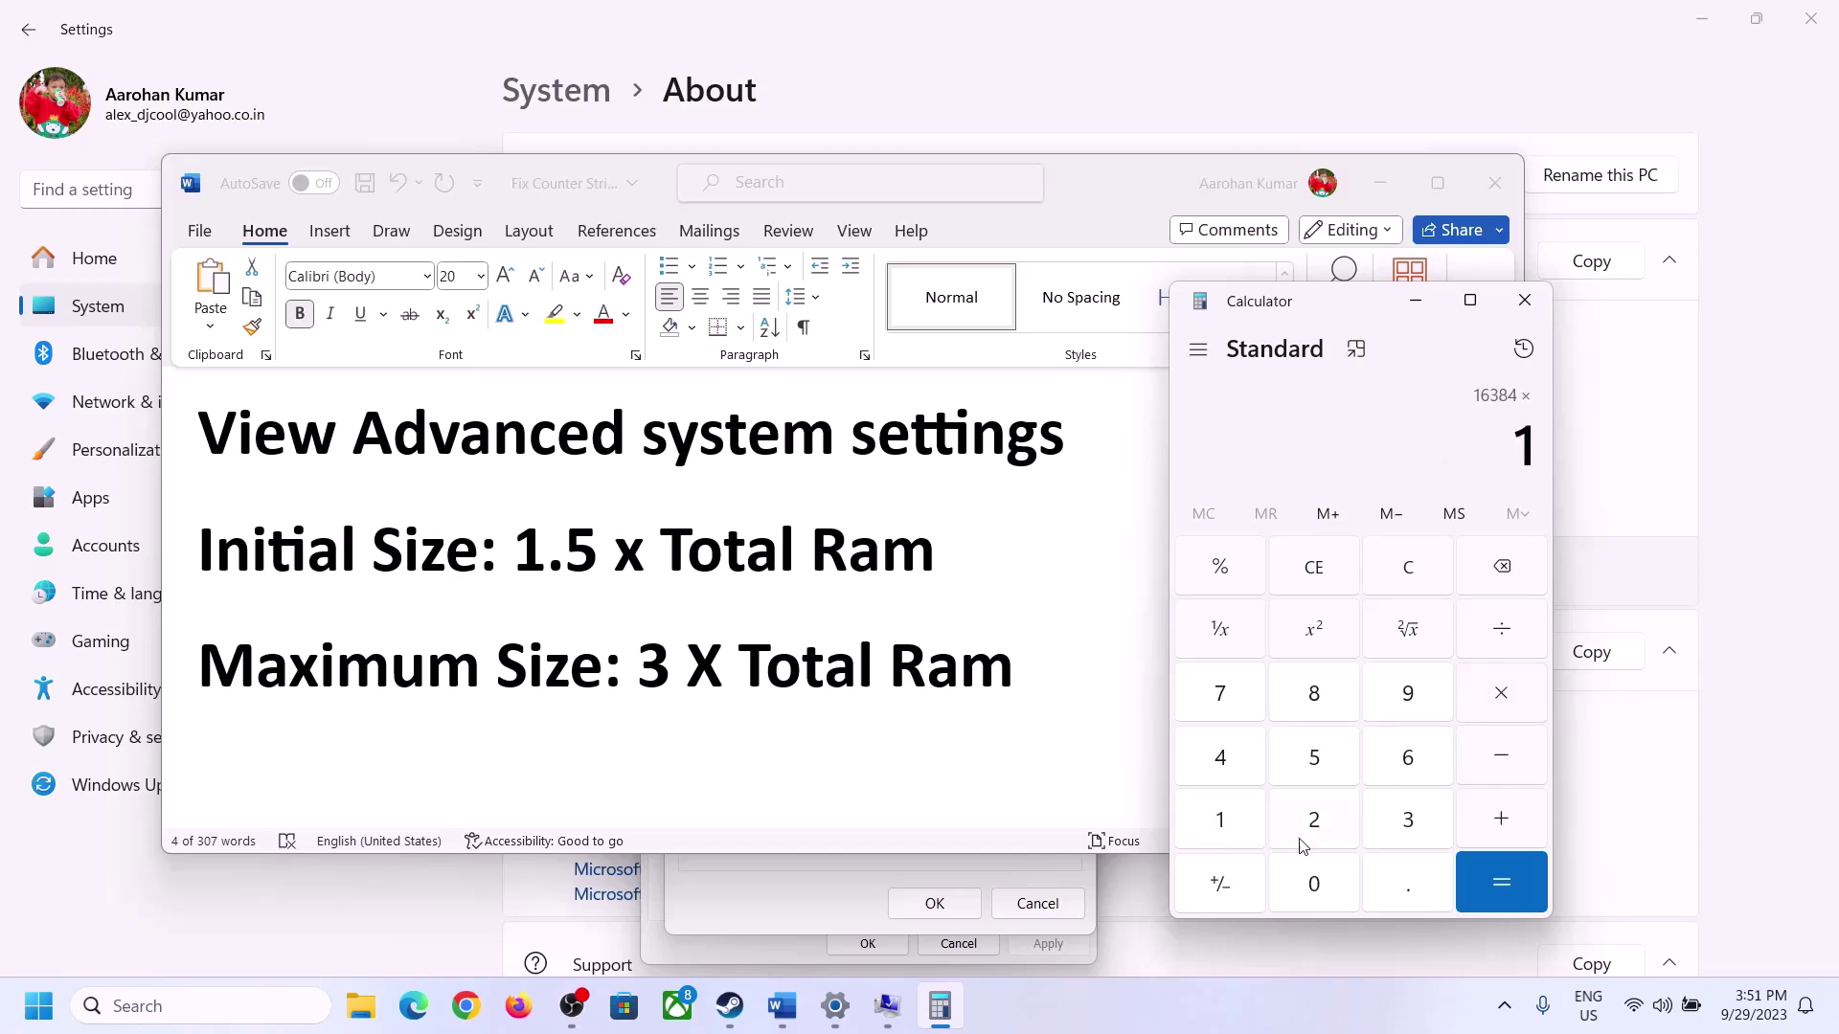
click(1401, 900)
click(1316, 762)
click(1494, 872)
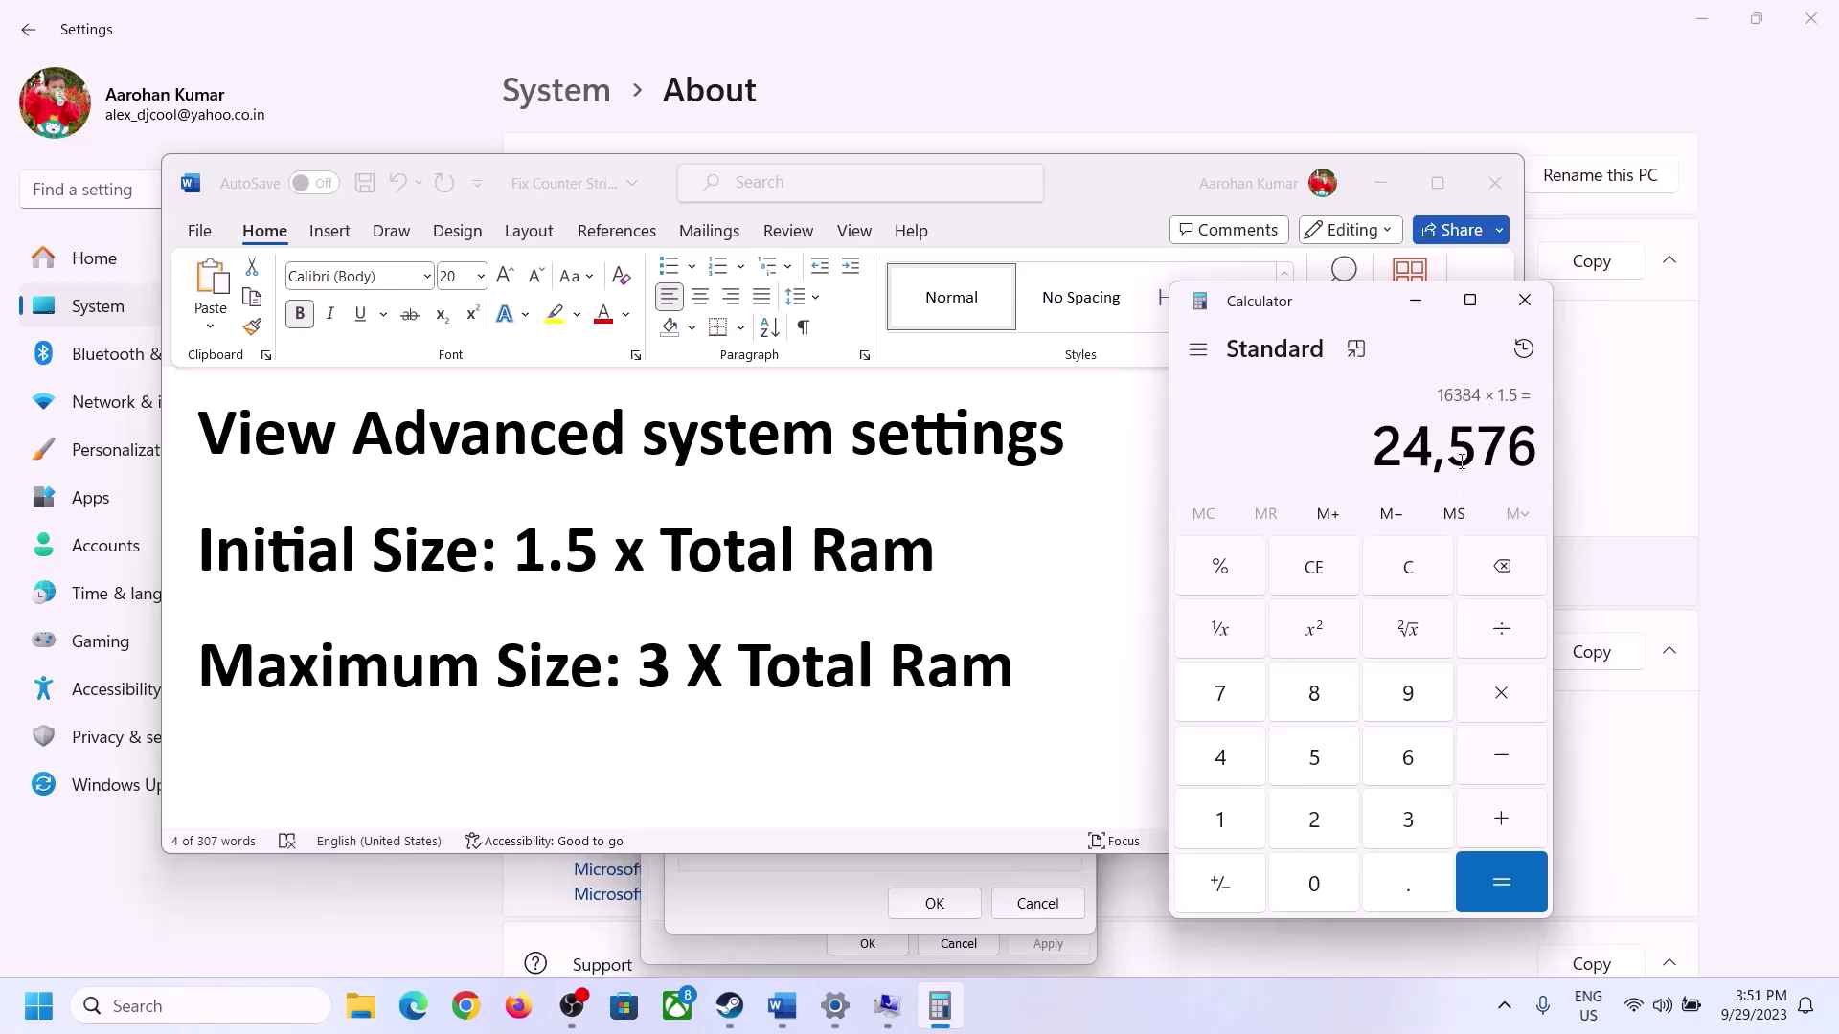
- Set the custom initial paging file size for drive C: to 24576 MB in the Virtual Memory dialog
click(812, 892)
click(869, 618)
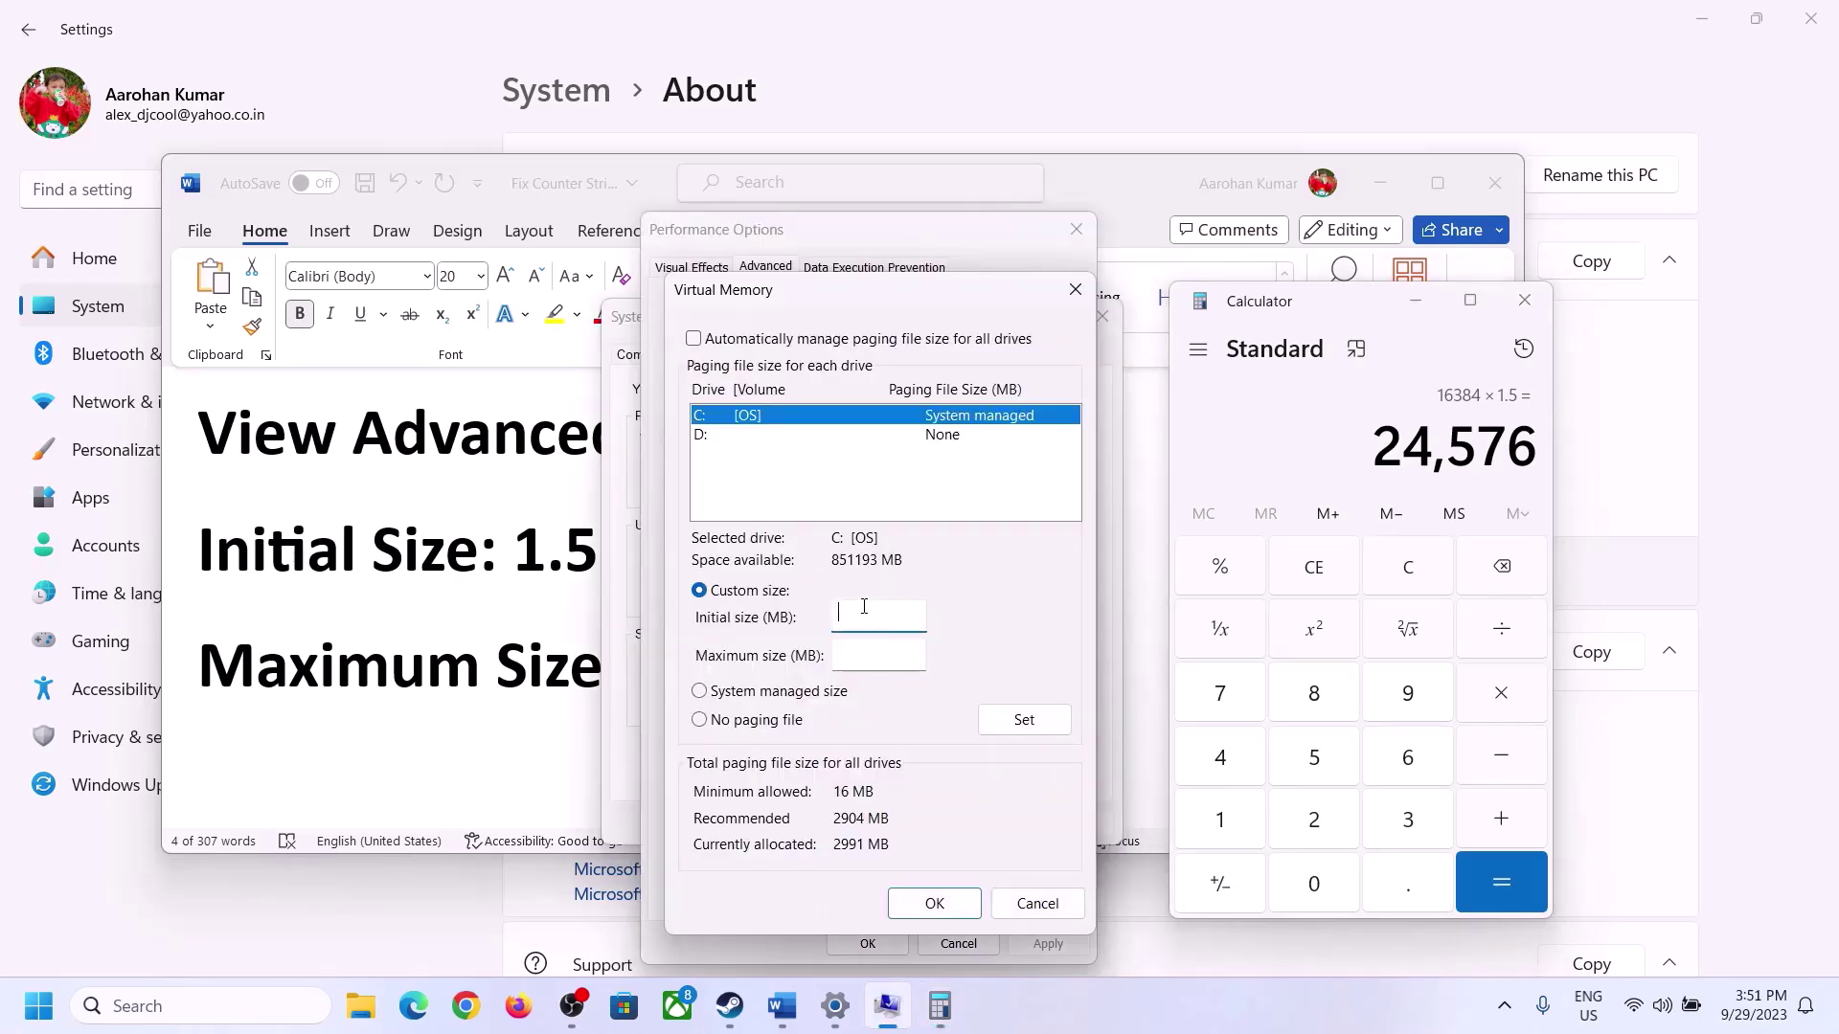
text(24576)
click(919, 654)
- Highlight "1.5 x Total Ram" in the notes, clear Calculator, and recheck the installed RAM on the System About page
click(558, 672)
drag(516, 551, 949, 556)
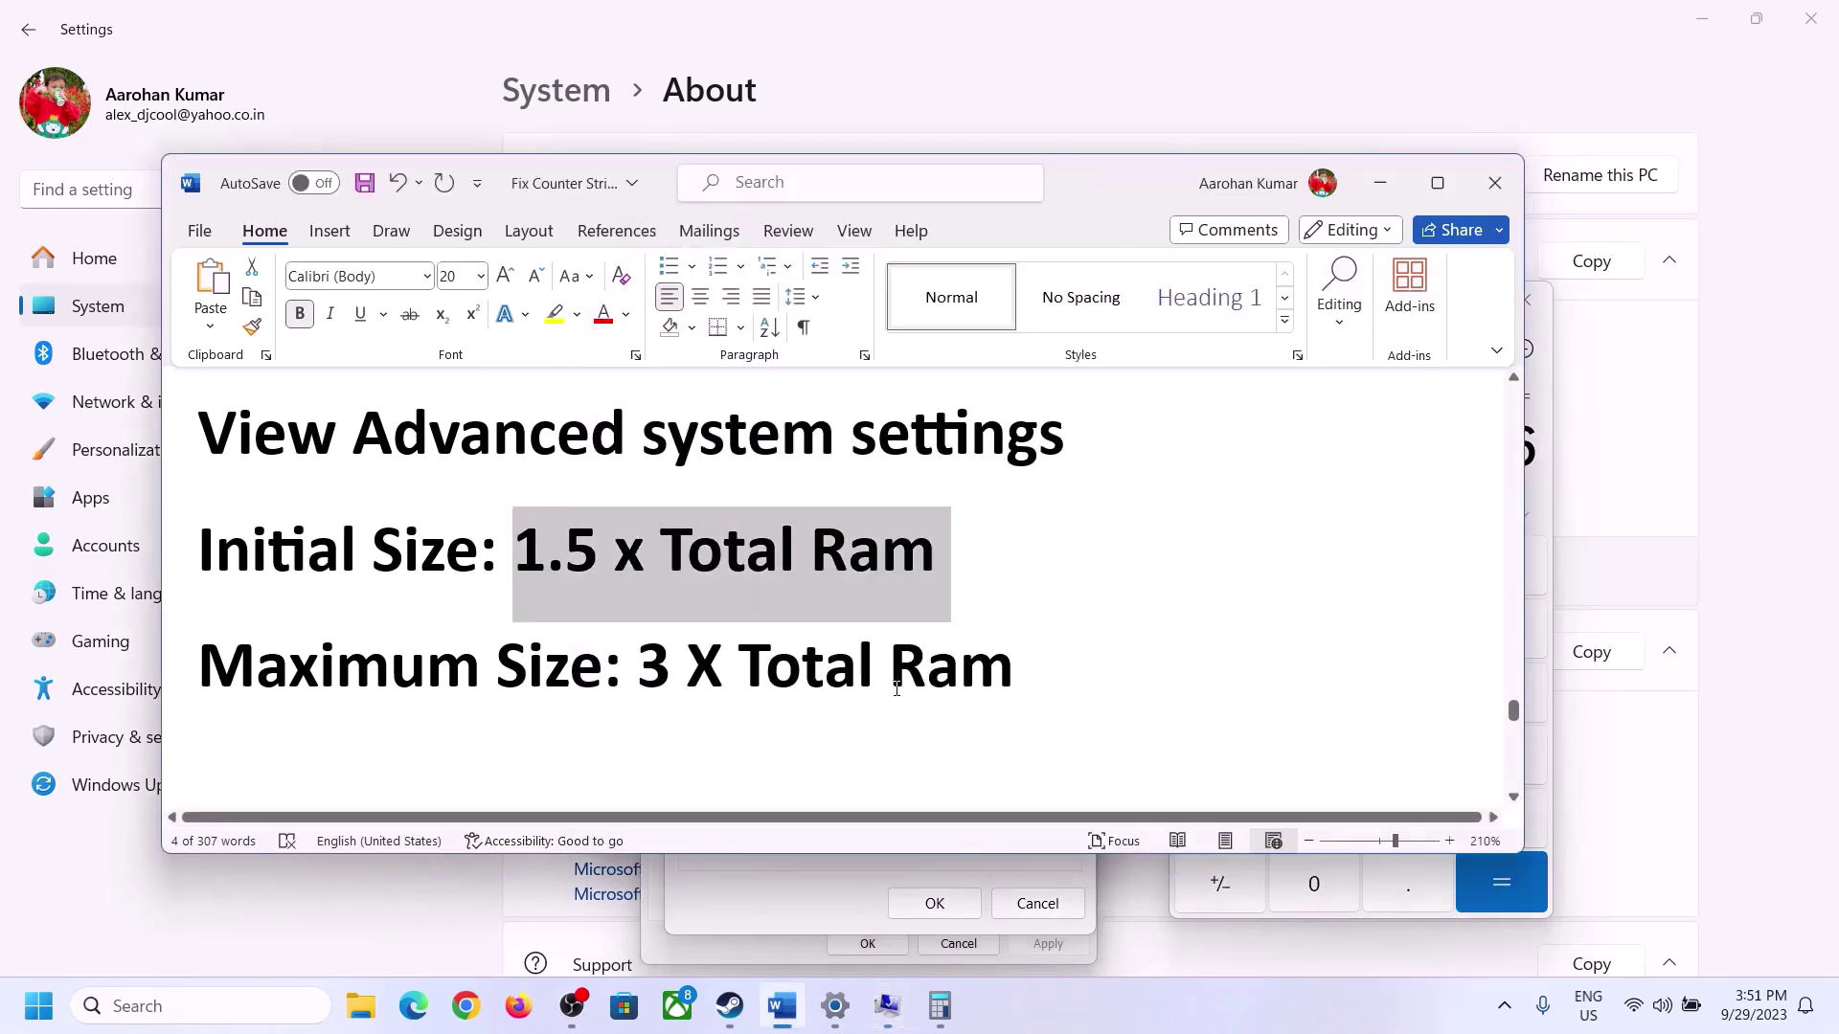
click(1544, 496)
click(1425, 572)
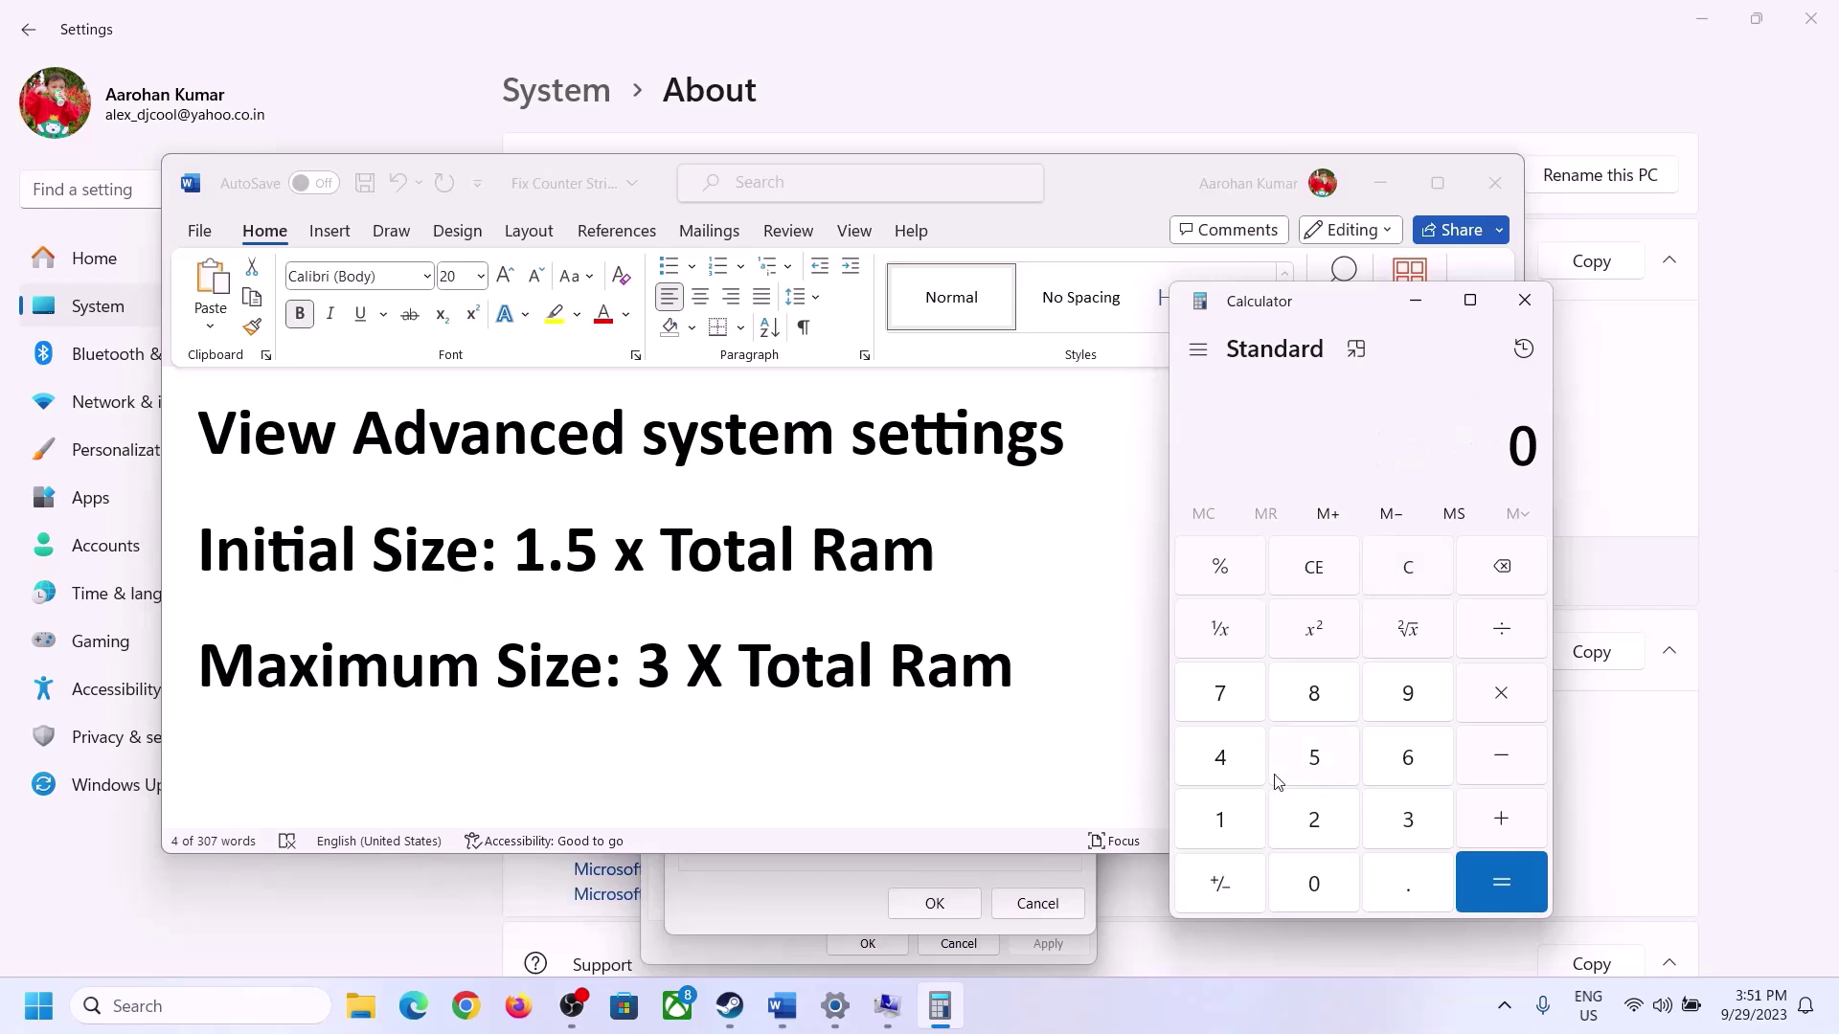
click(835, 1006)
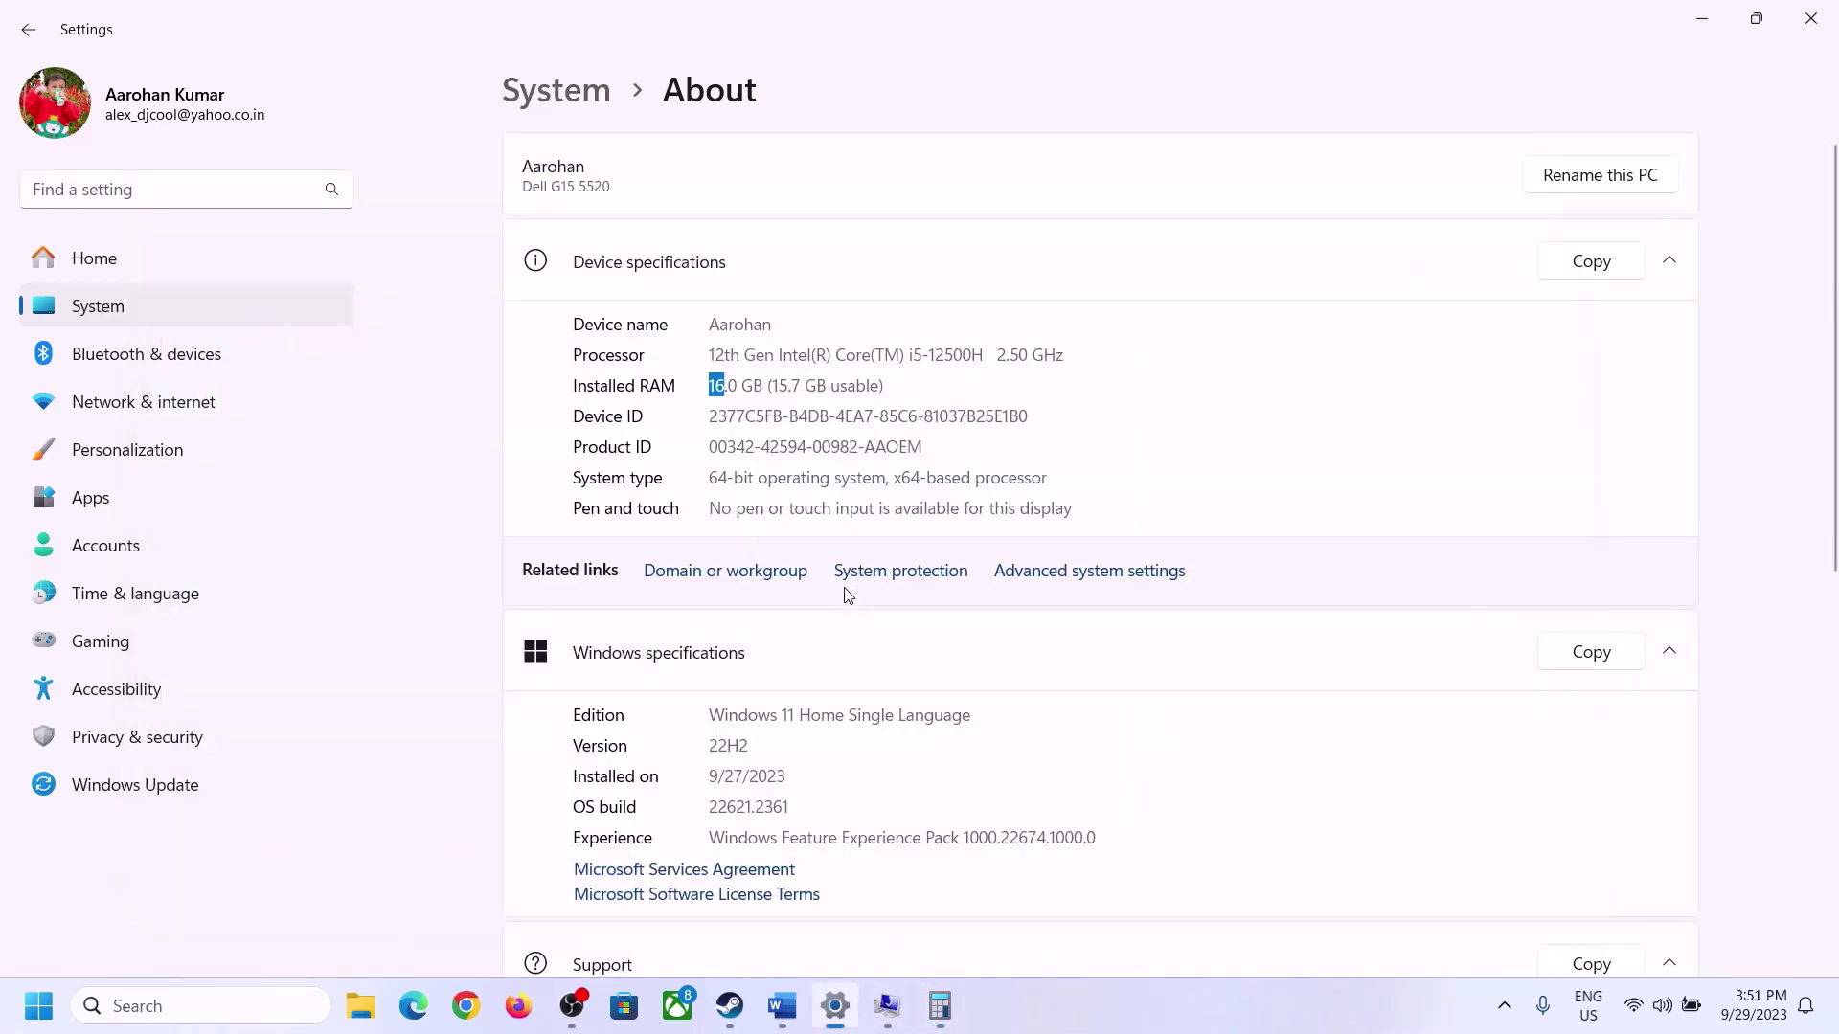
click(939, 1005)
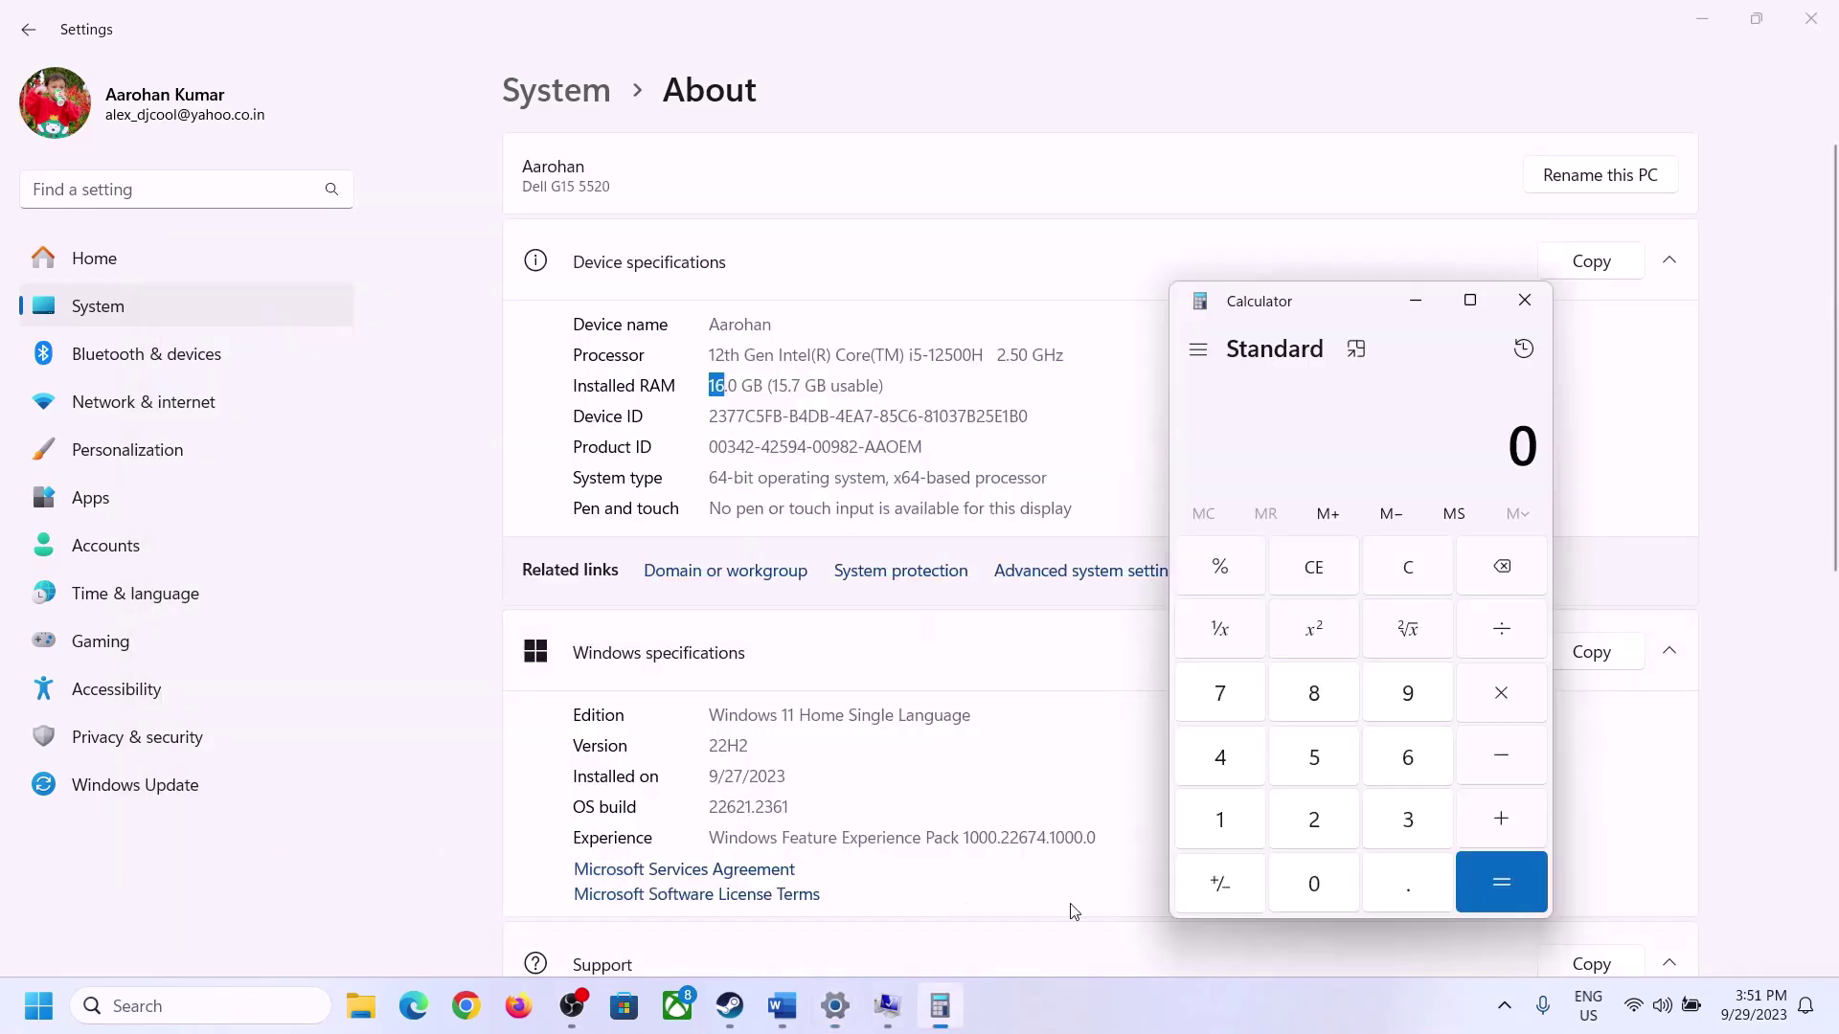
- Convert the 16 GB of installed RAM to megabytes again in Calculator by multiplying 16 by 1024
click(1242, 813)
click(1401, 762)
click(1494, 694)
click(1232, 812)
click(1307, 876)
click(1314, 819)
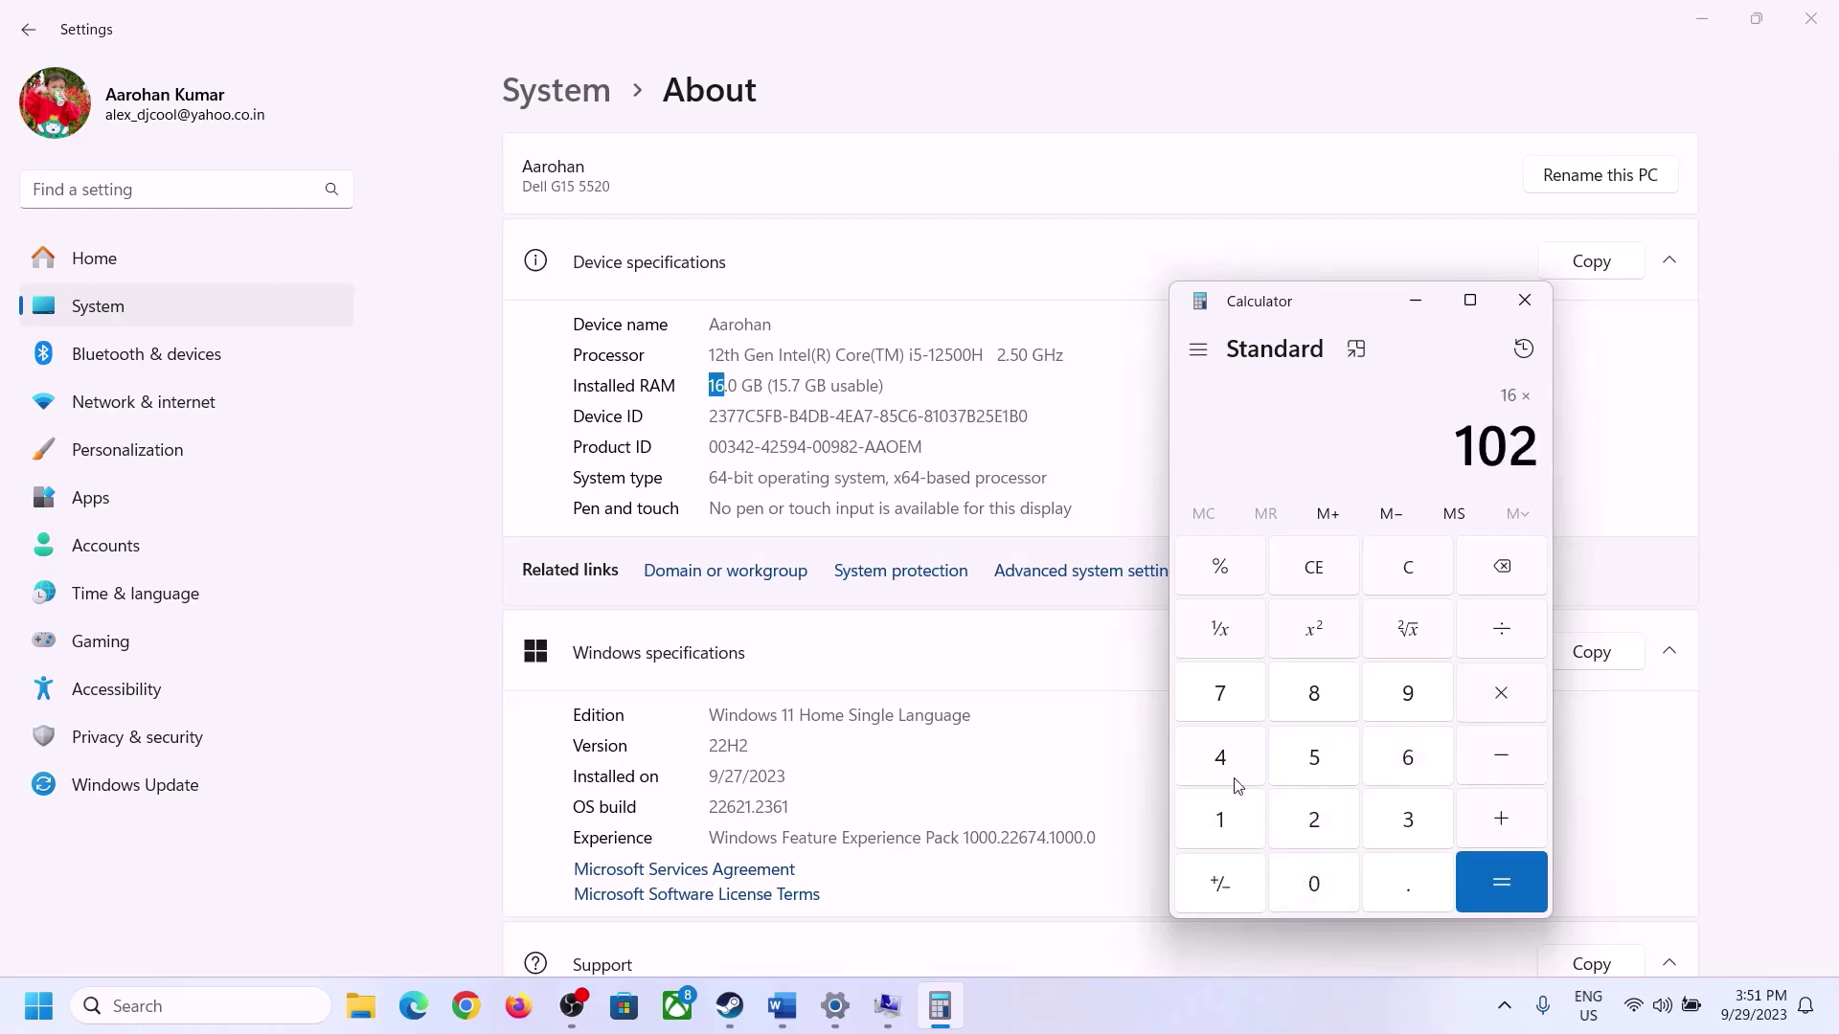
click(1223, 757)
click(1474, 899)
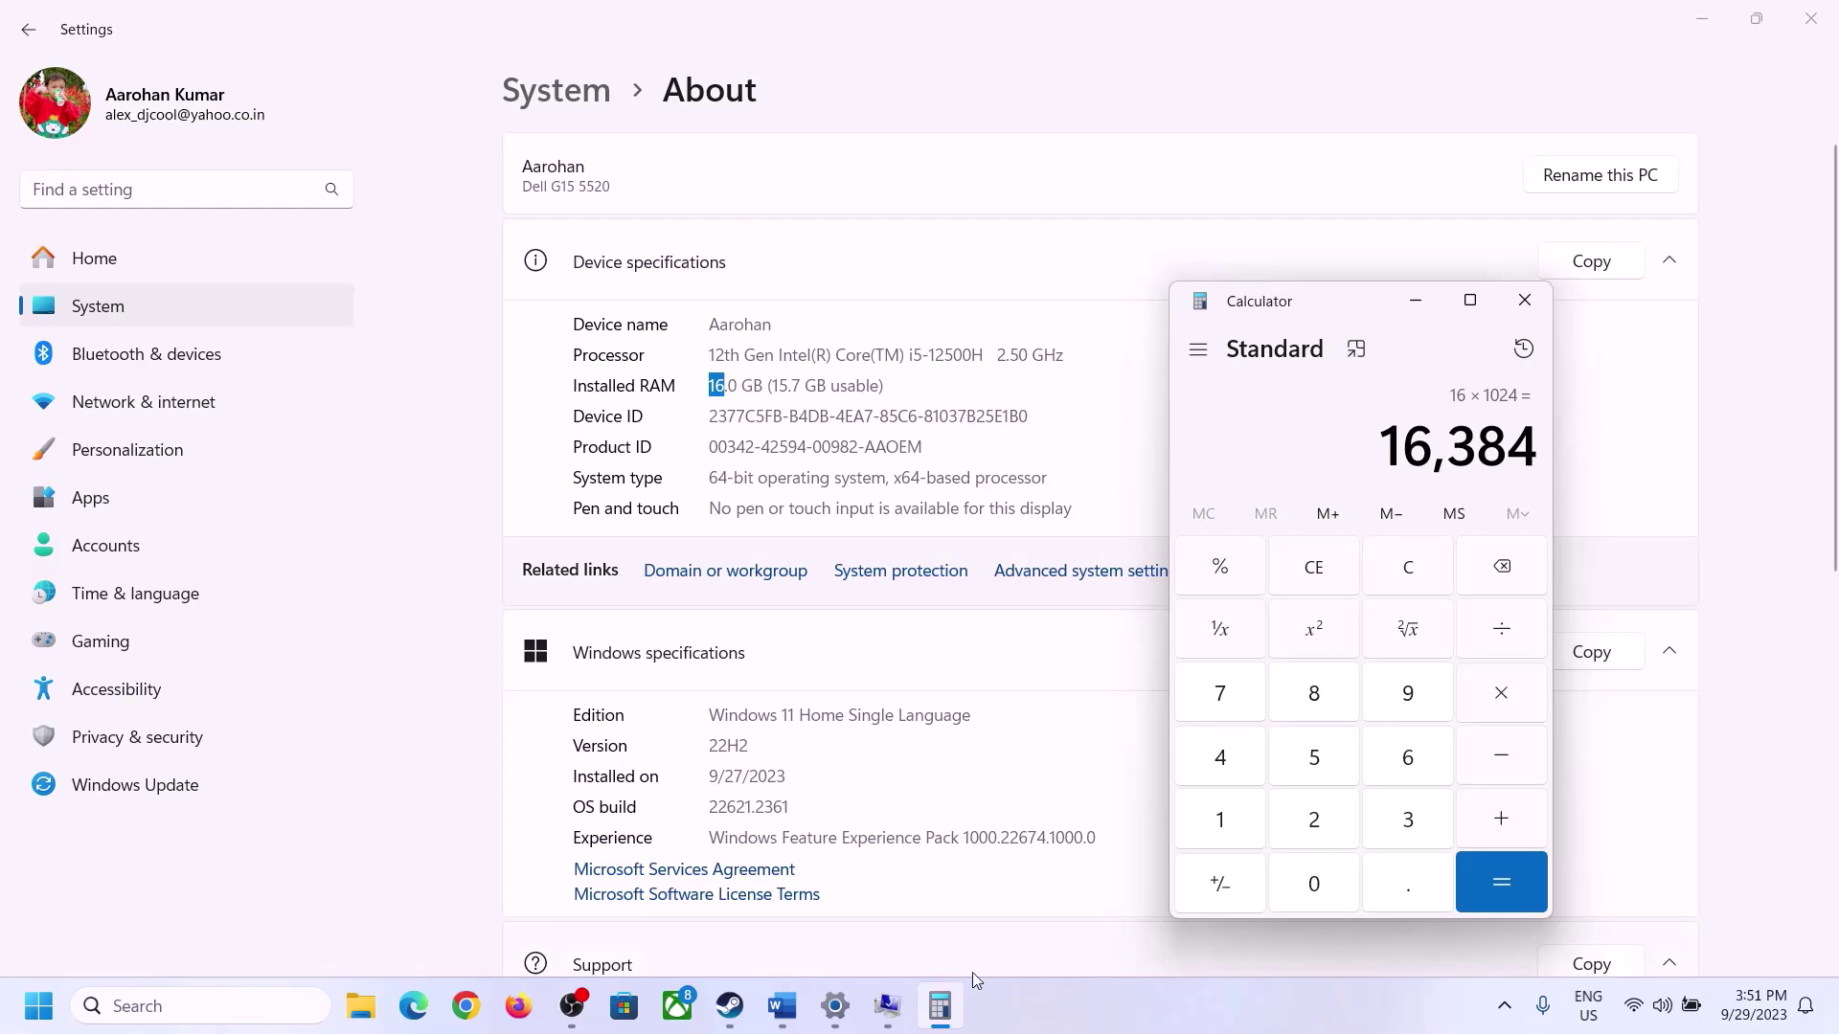
- Check the maximum size formula in the notes and multiply 16384 by 3 in Calculator
click(783, 1005)
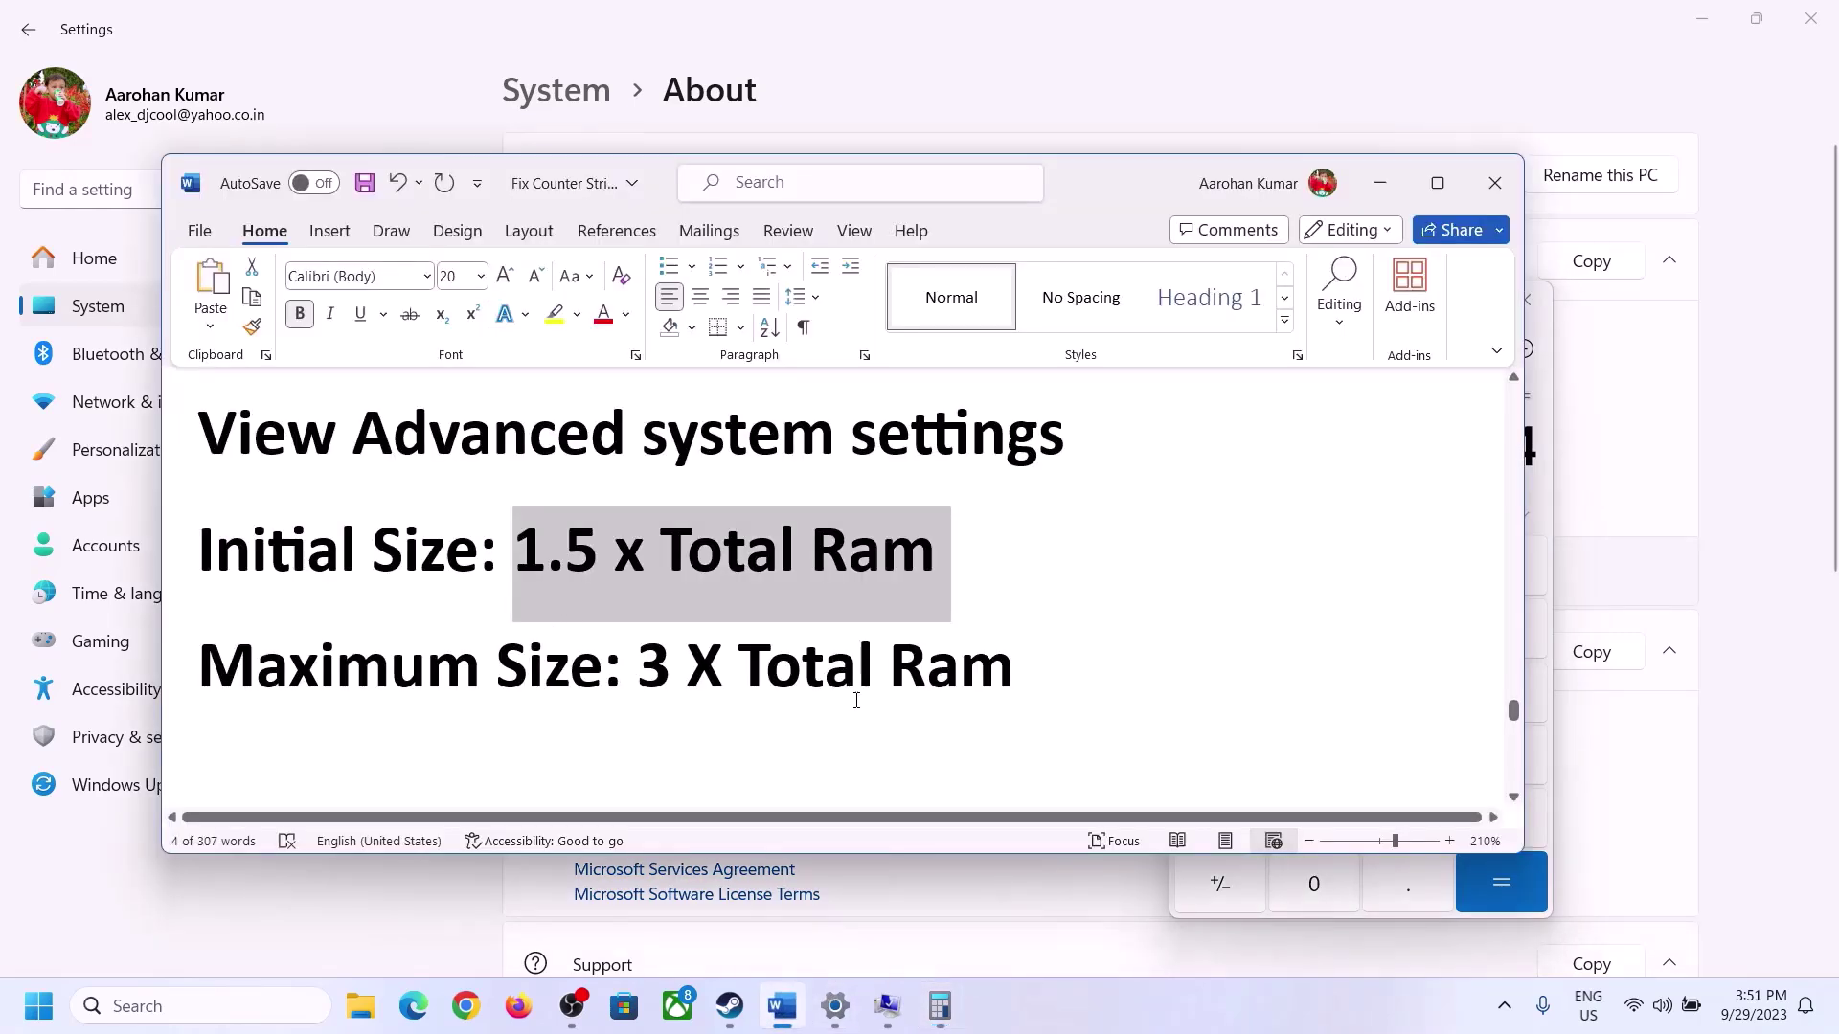
click(940, 1005)
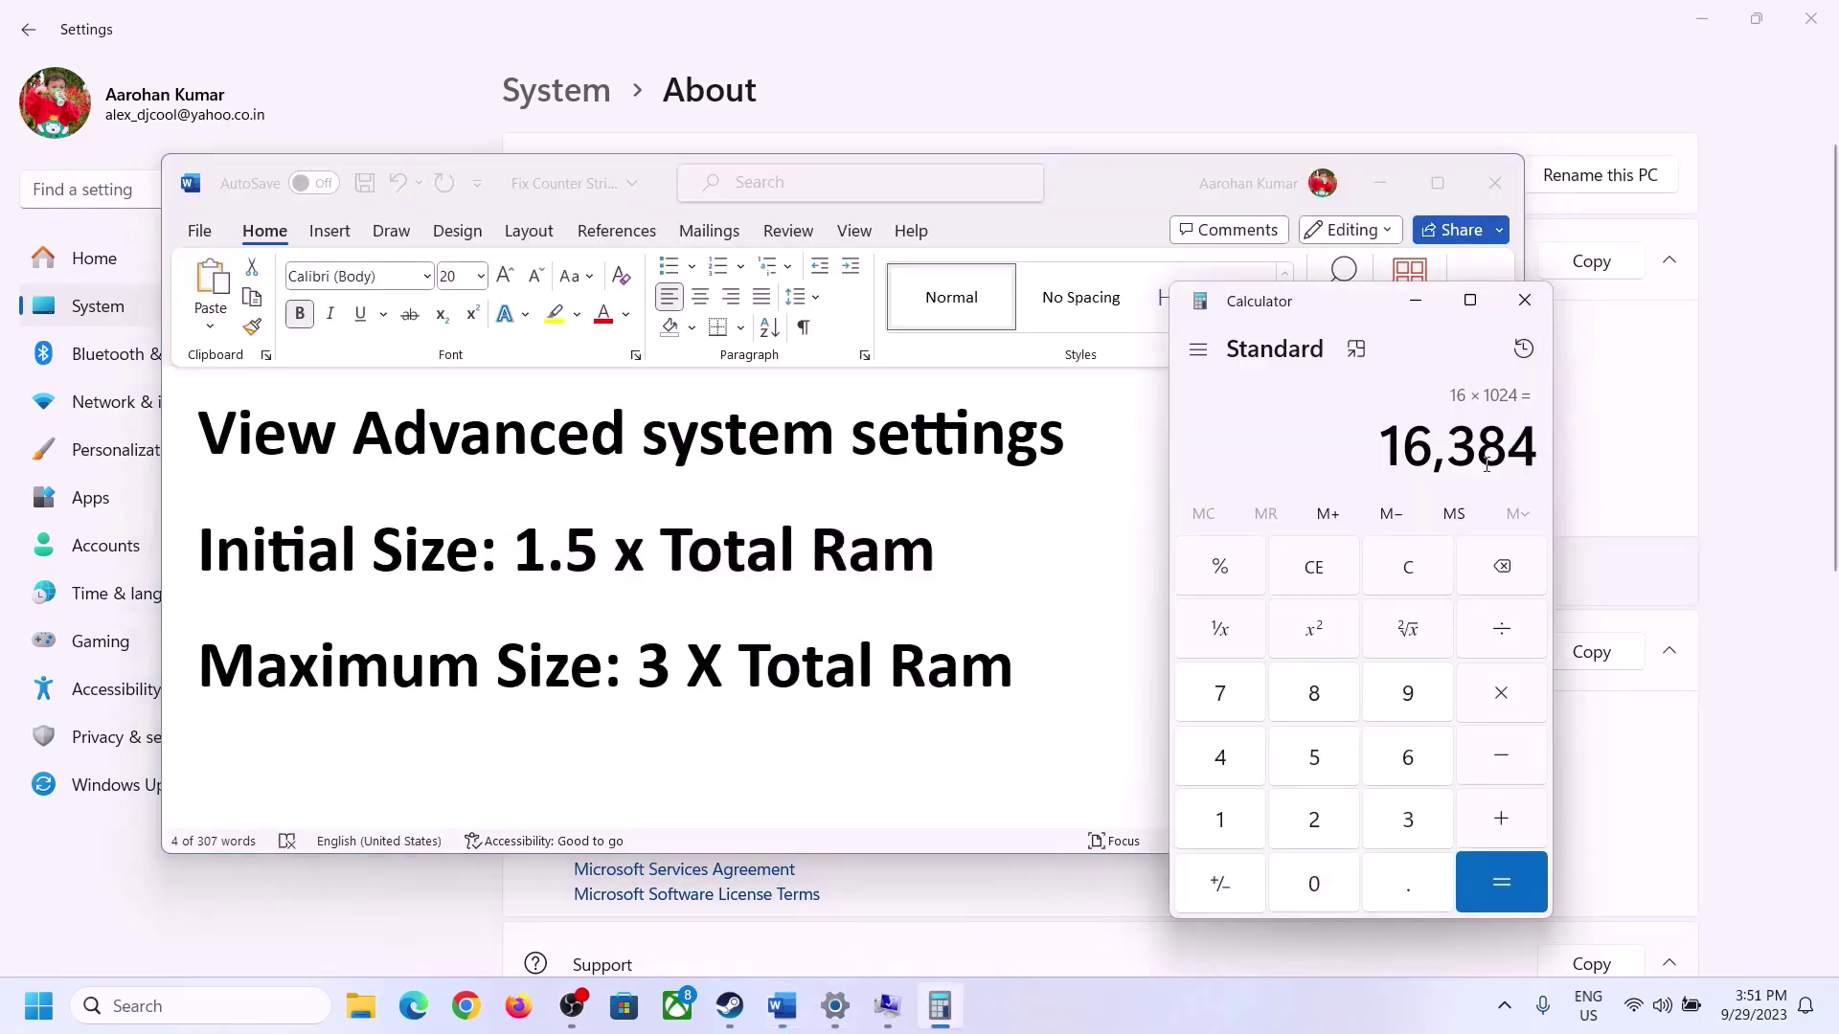
click(1500, 697)
click(1384, 823)
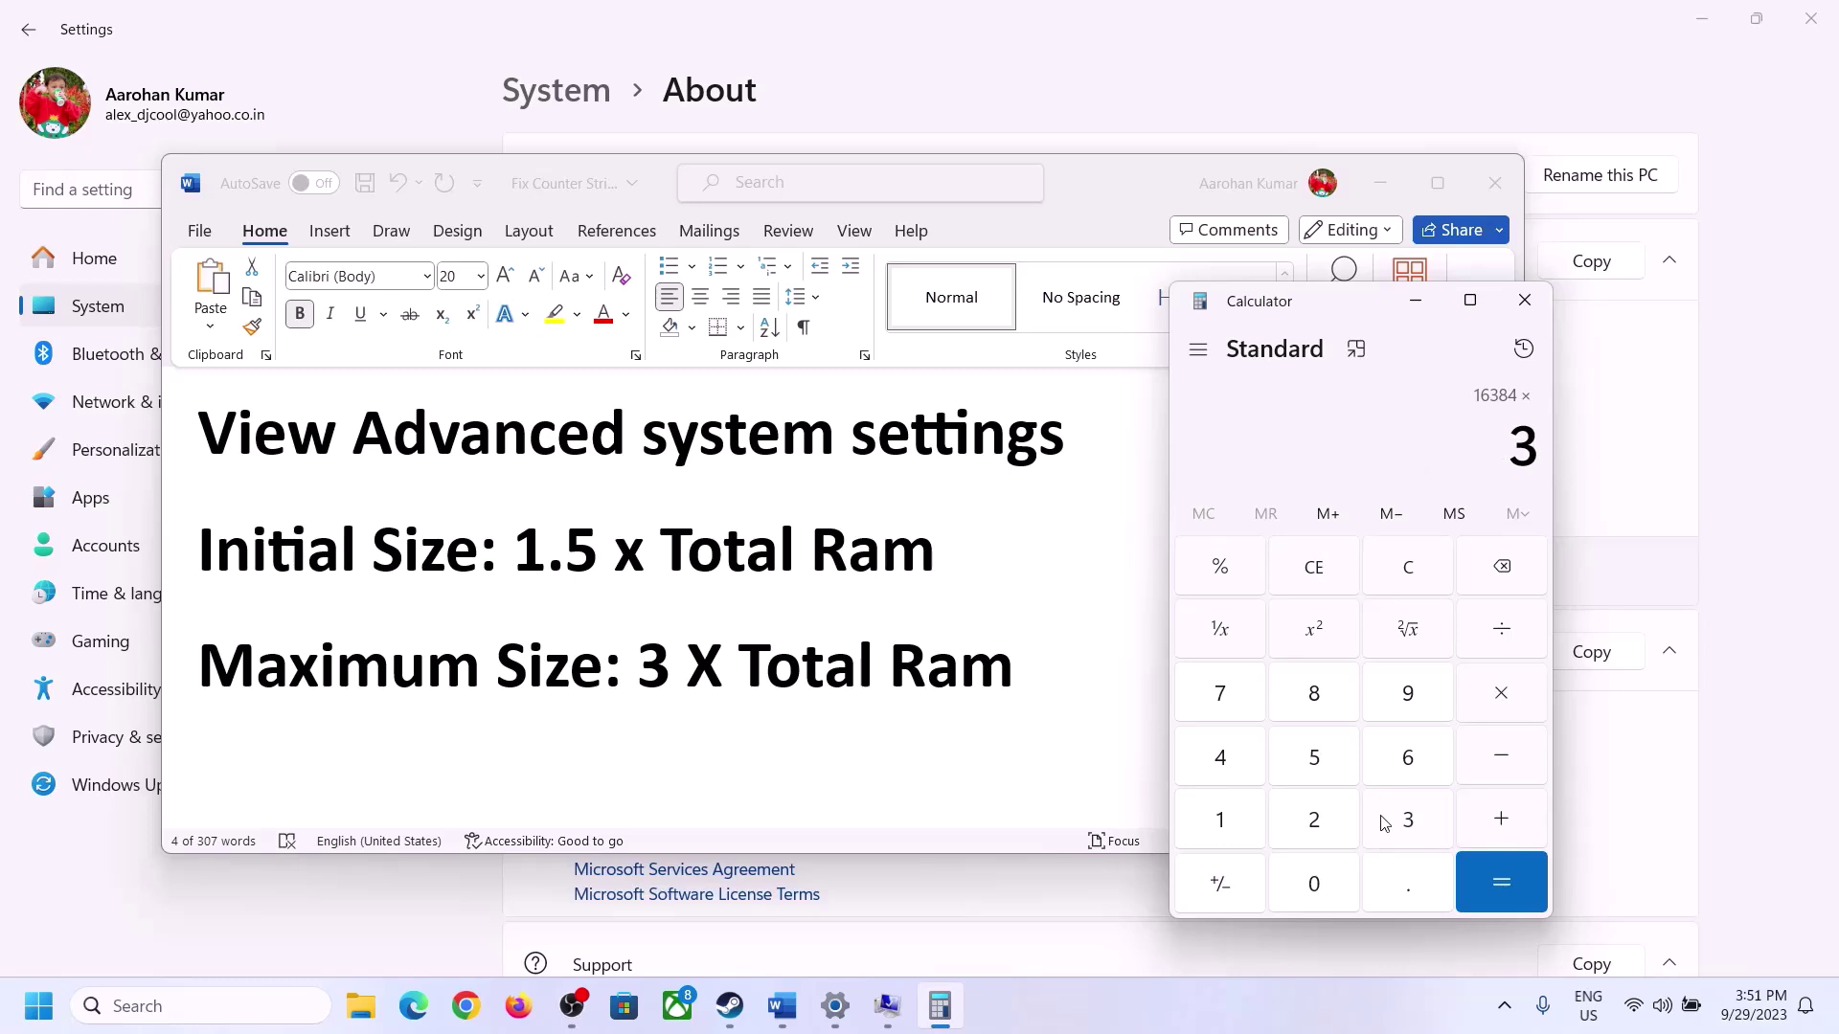
click(1515, 877)
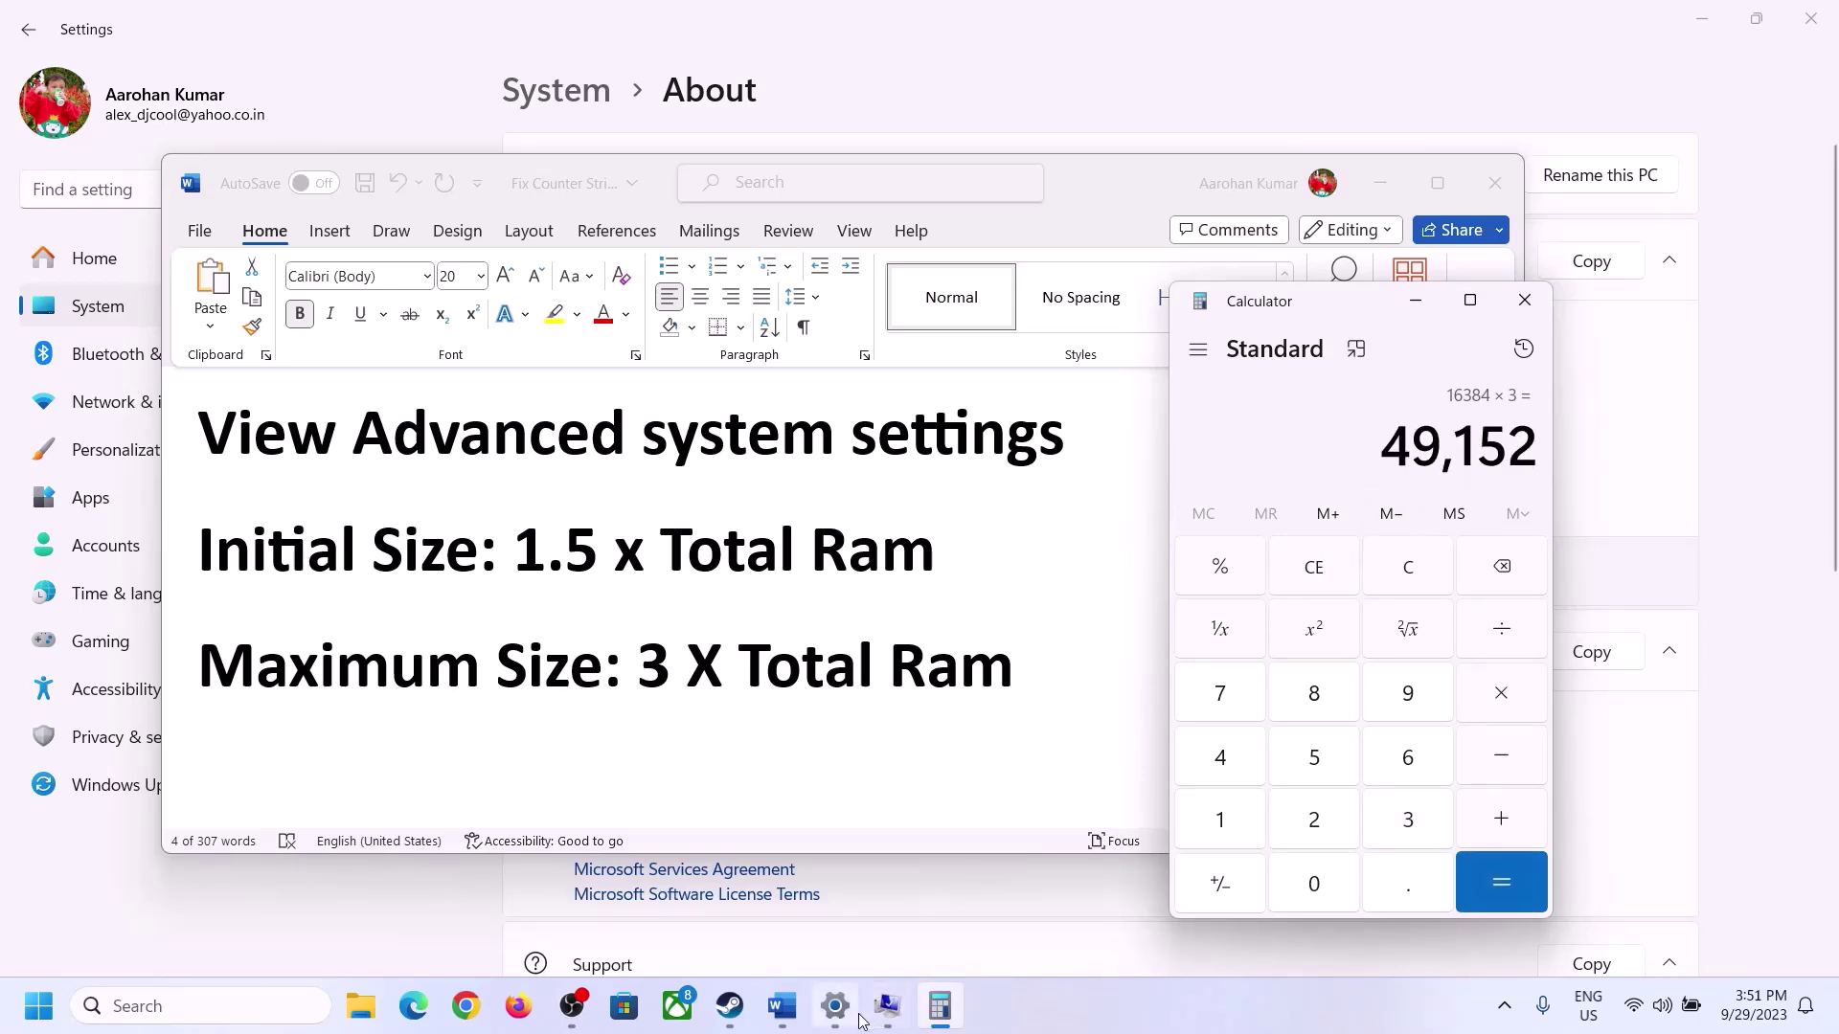
- Set the maximum paging file size for drive C: to 49152 MB, apply the custom size and accept the Virtual Memory settings
click(960, 830)
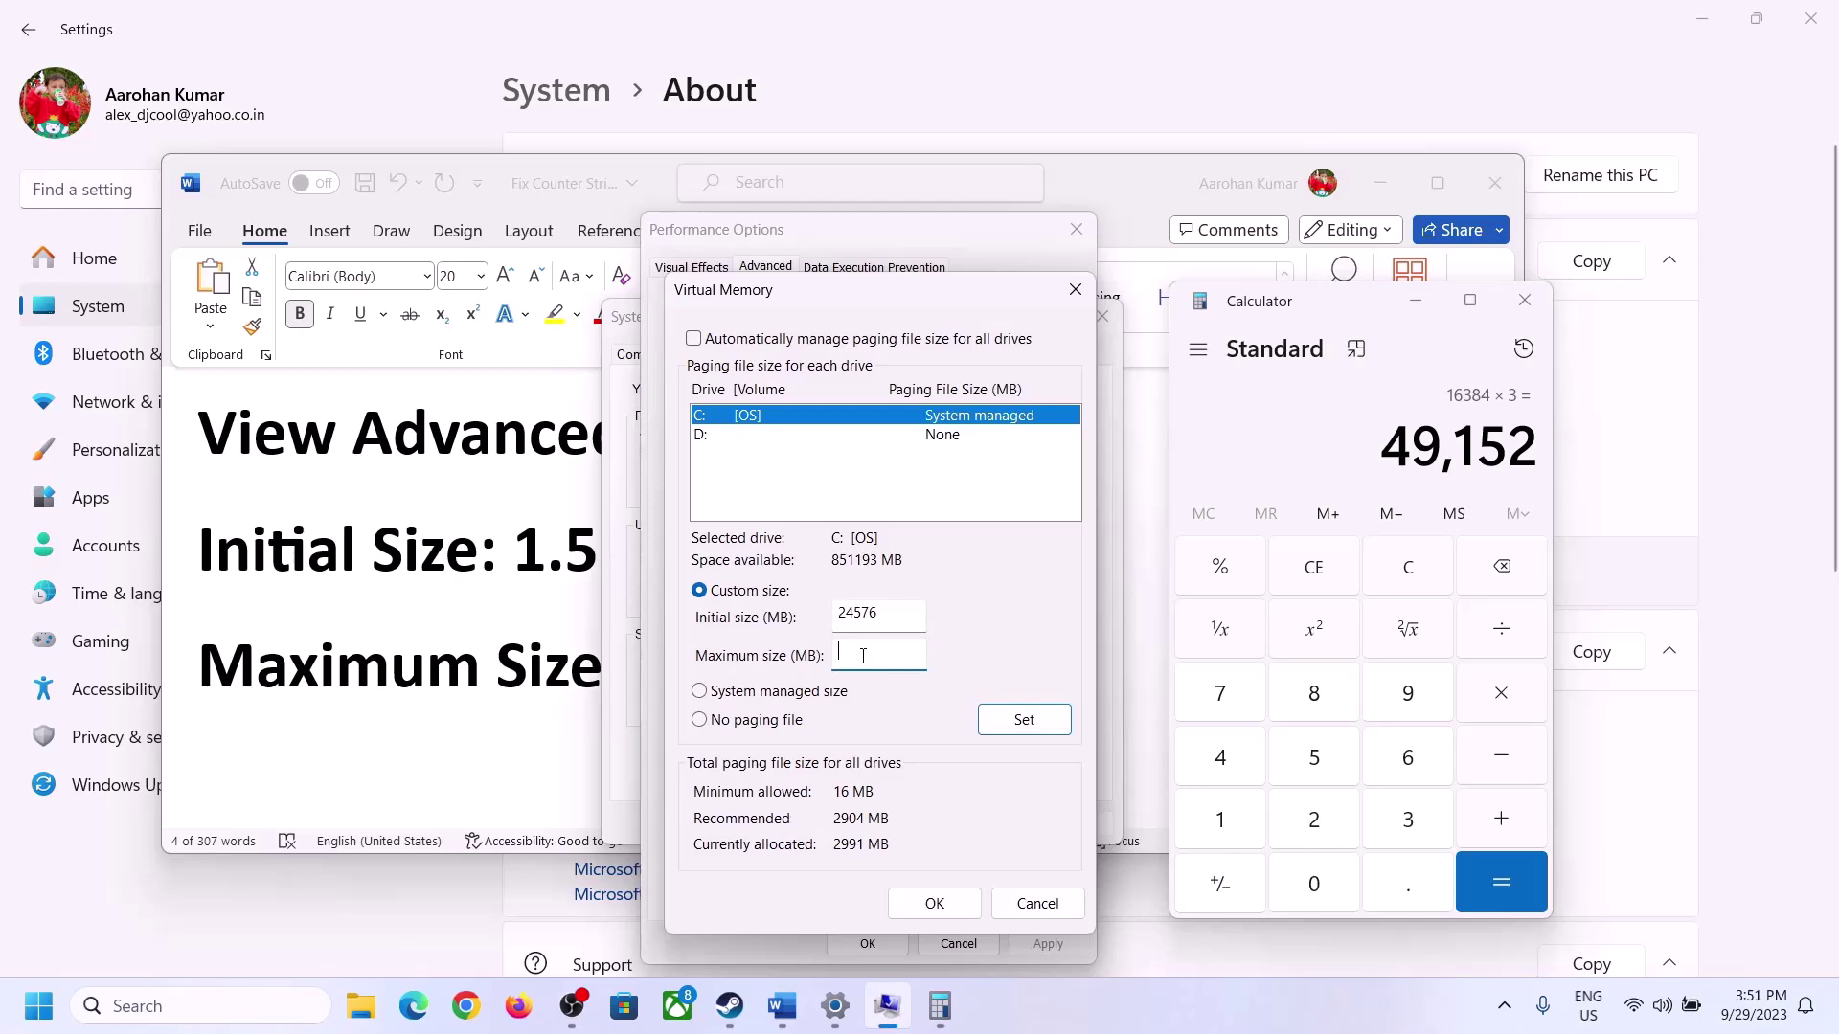
text(49152)
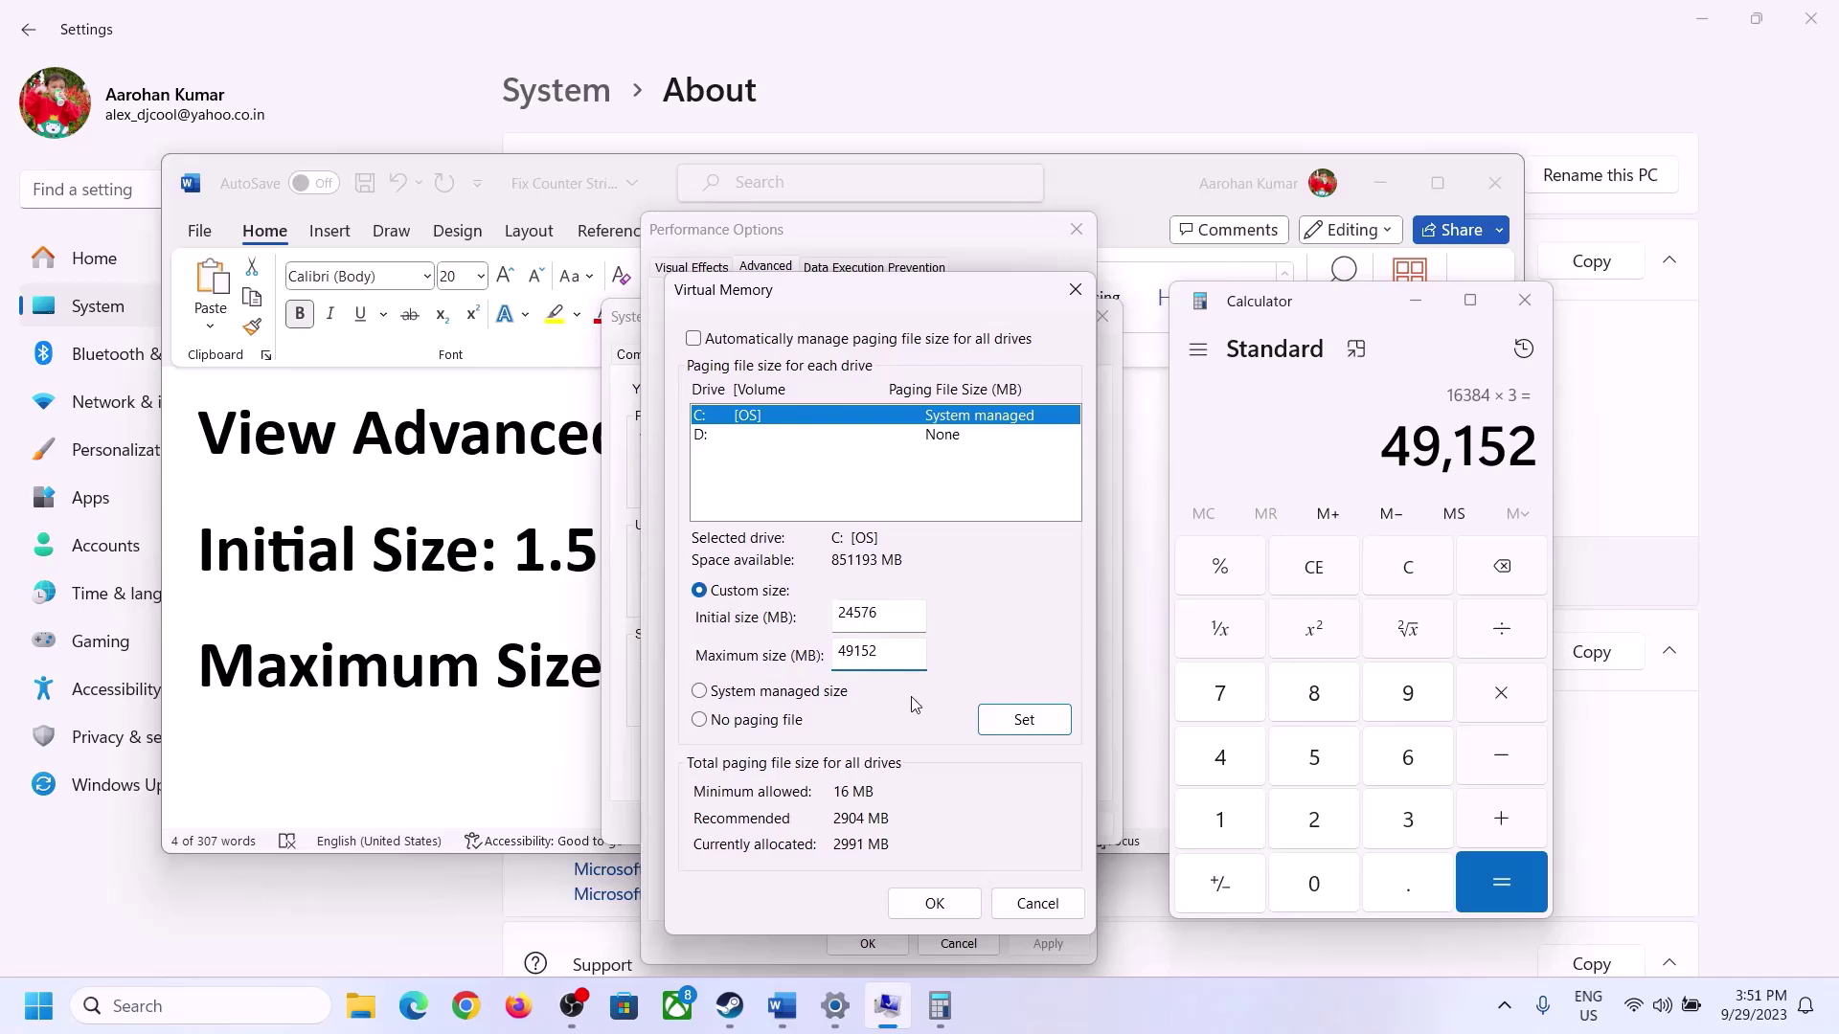
click(1024, 725)
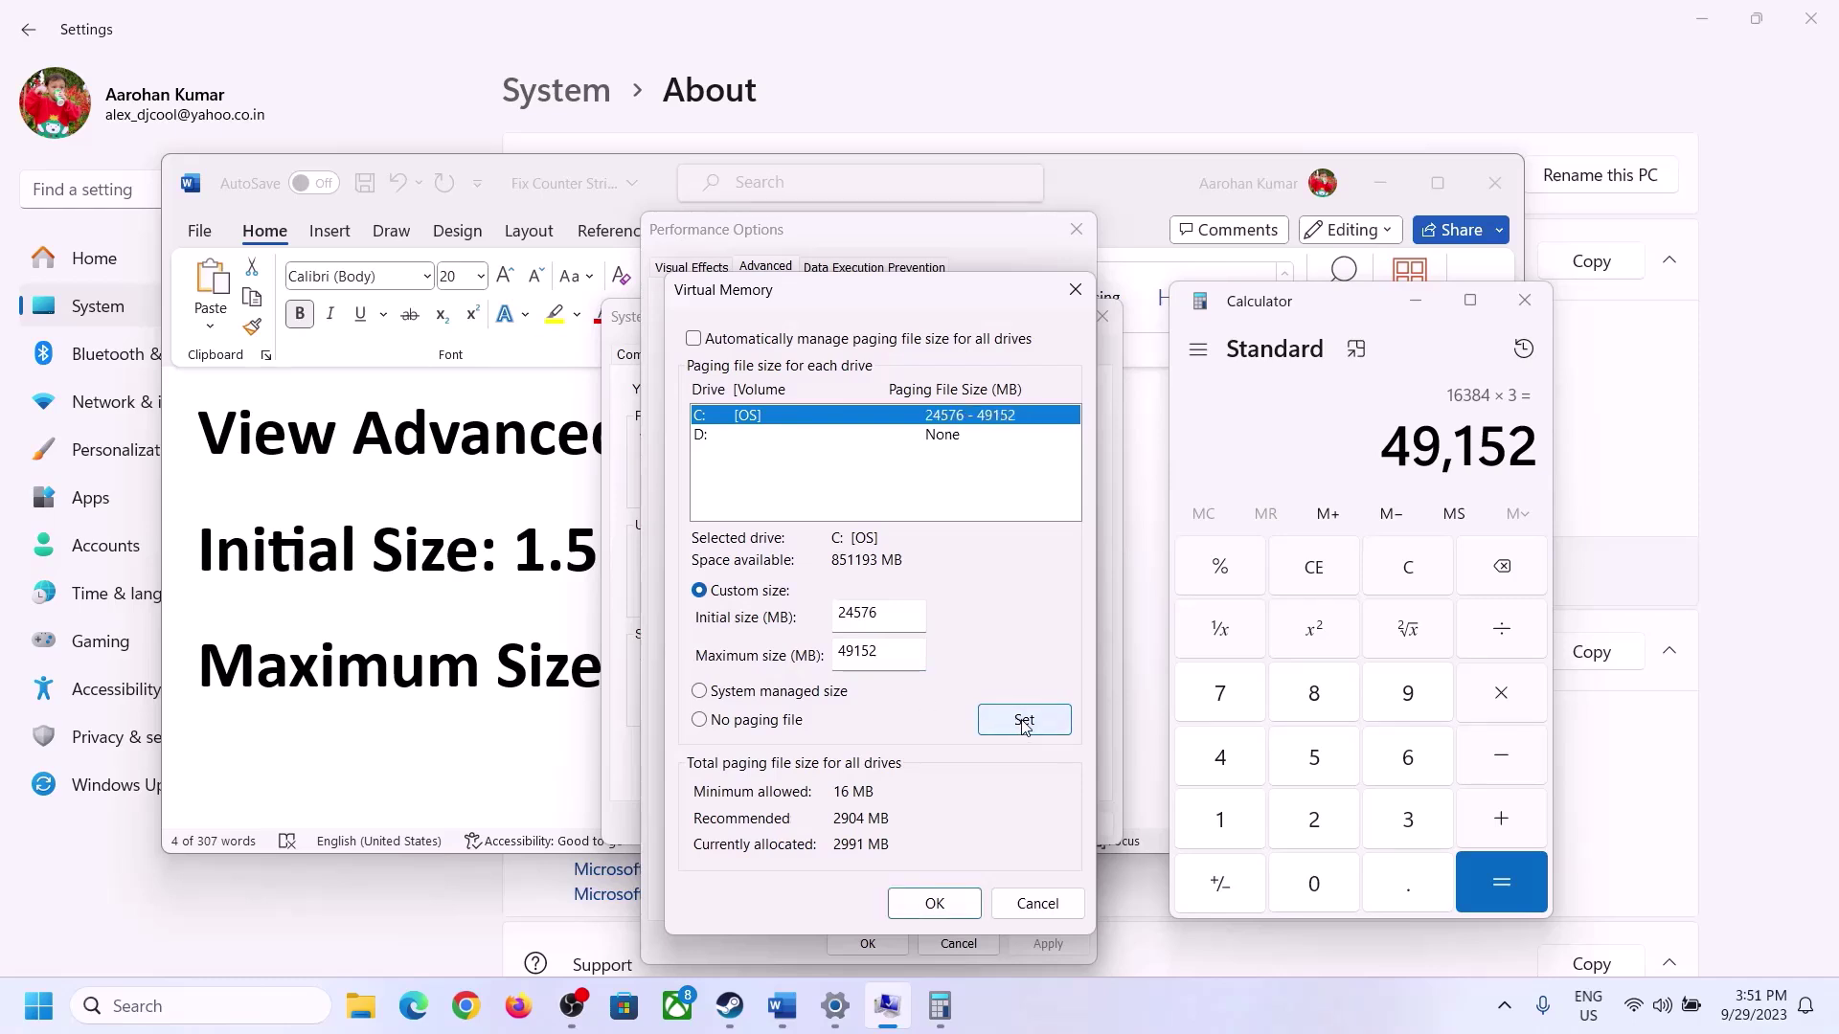
click(939, 901)
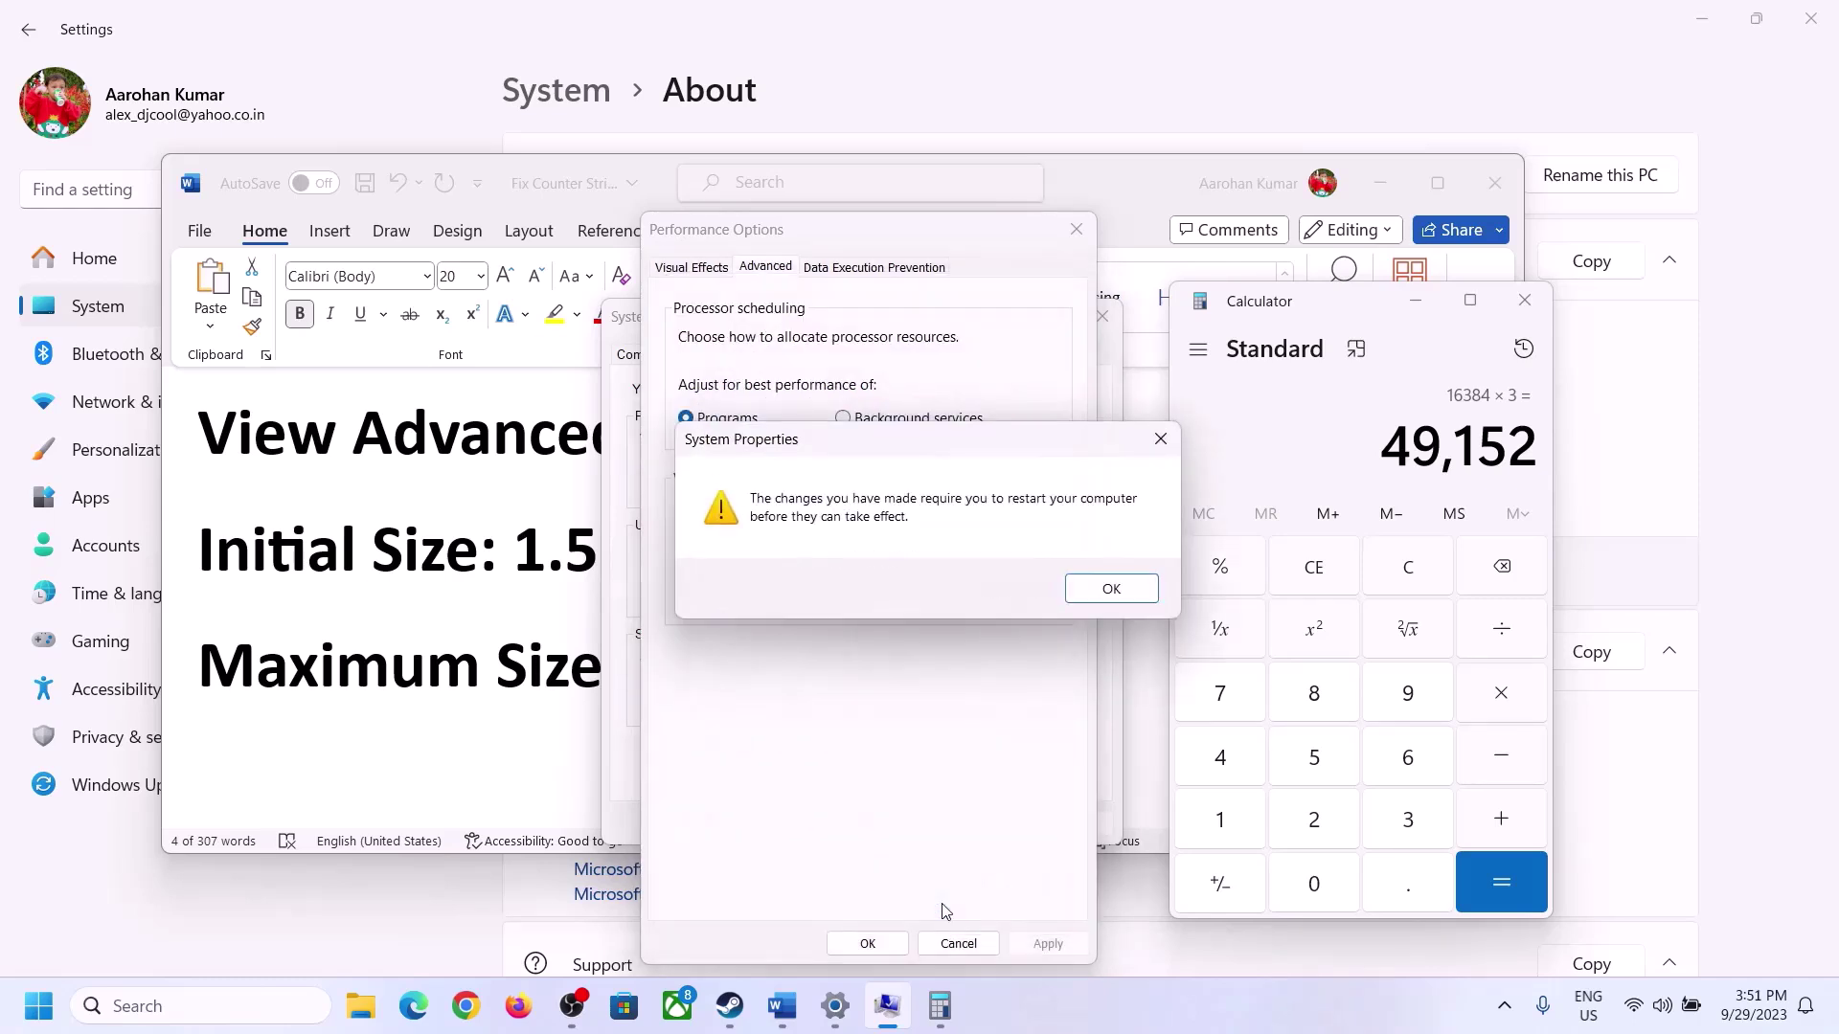
click(1141, 592)
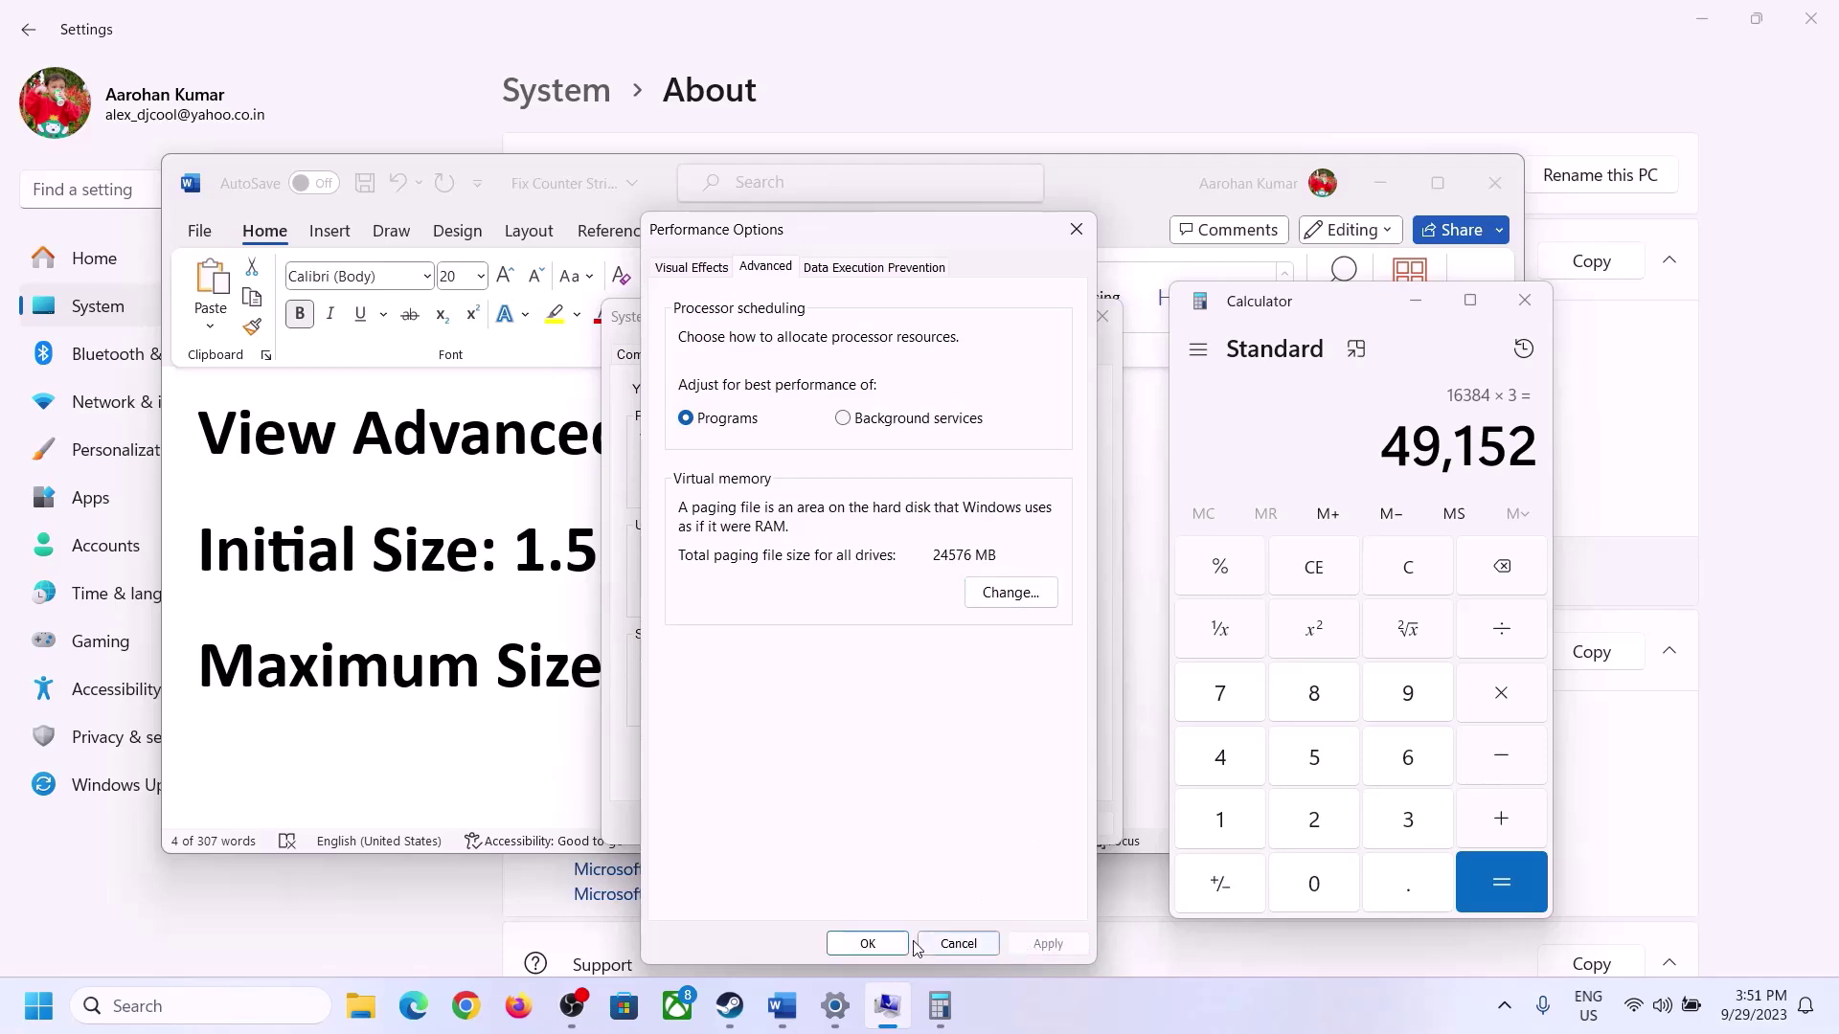
- Accept the Performance Options and System Properties dialogs and dismiss the restart prompt without restarting
click(870, 946)
click(873, 821)
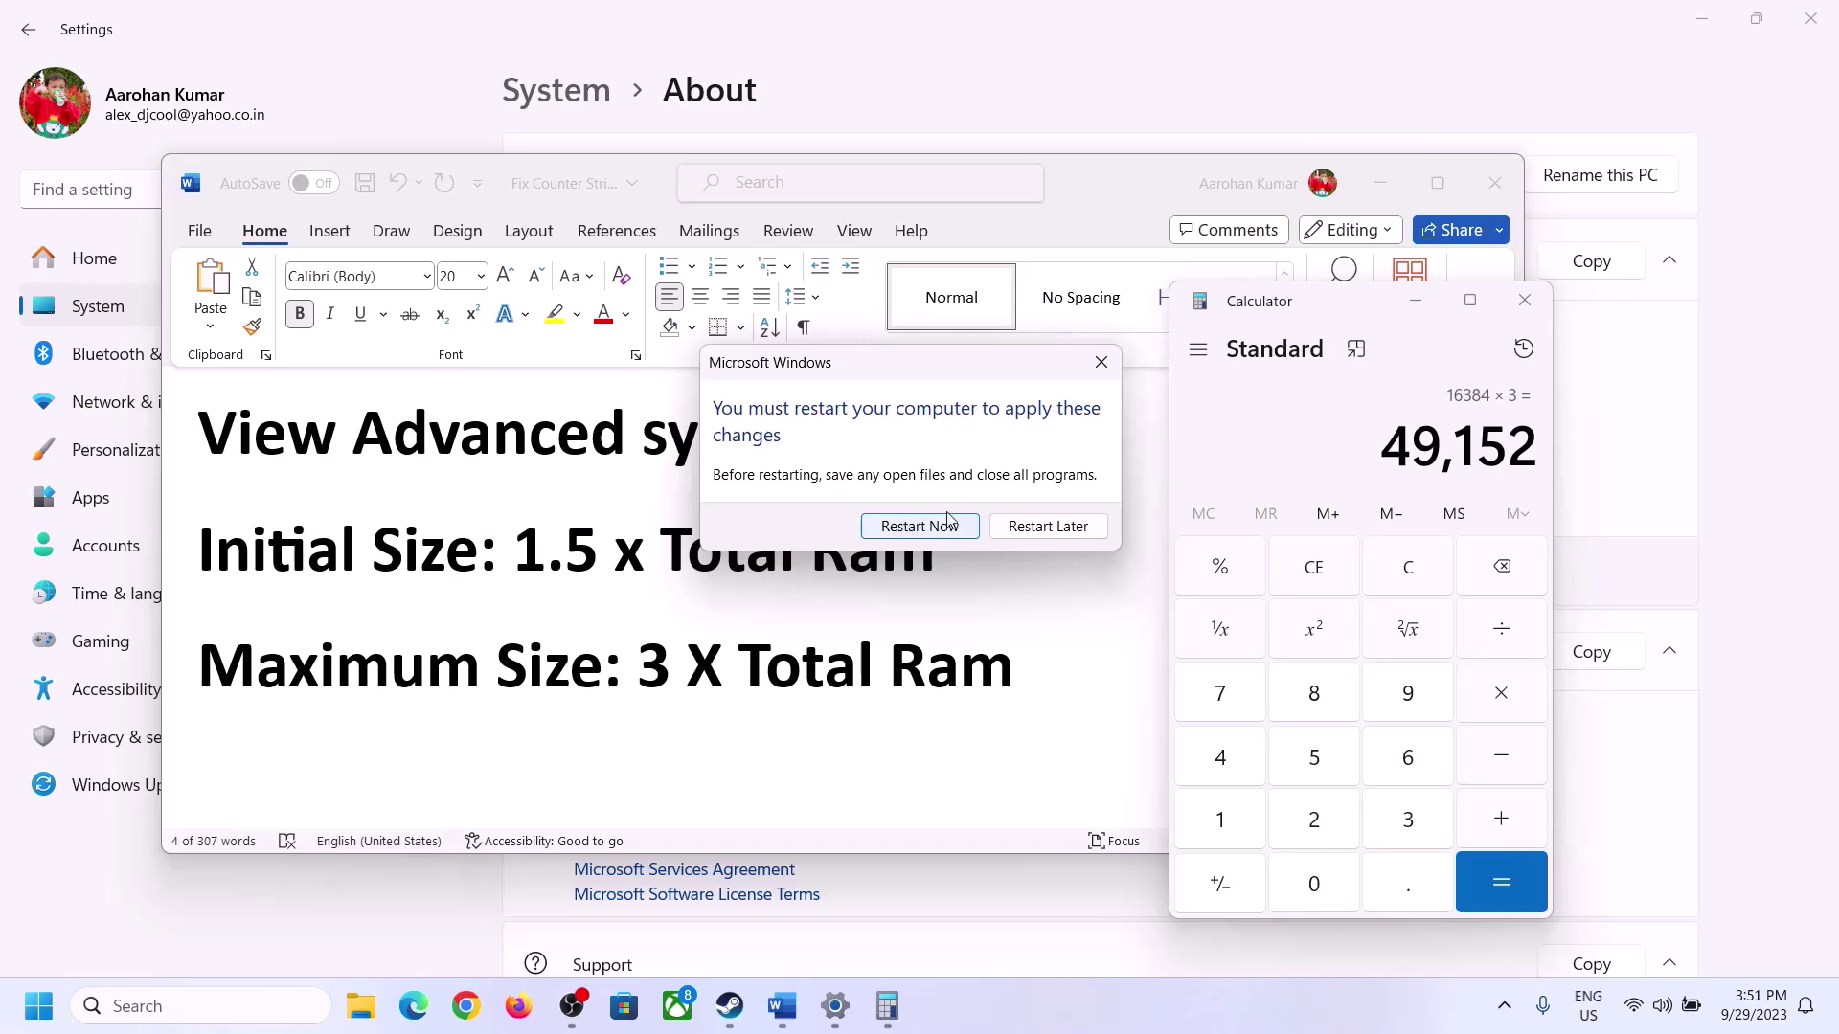
click(1099, 362)
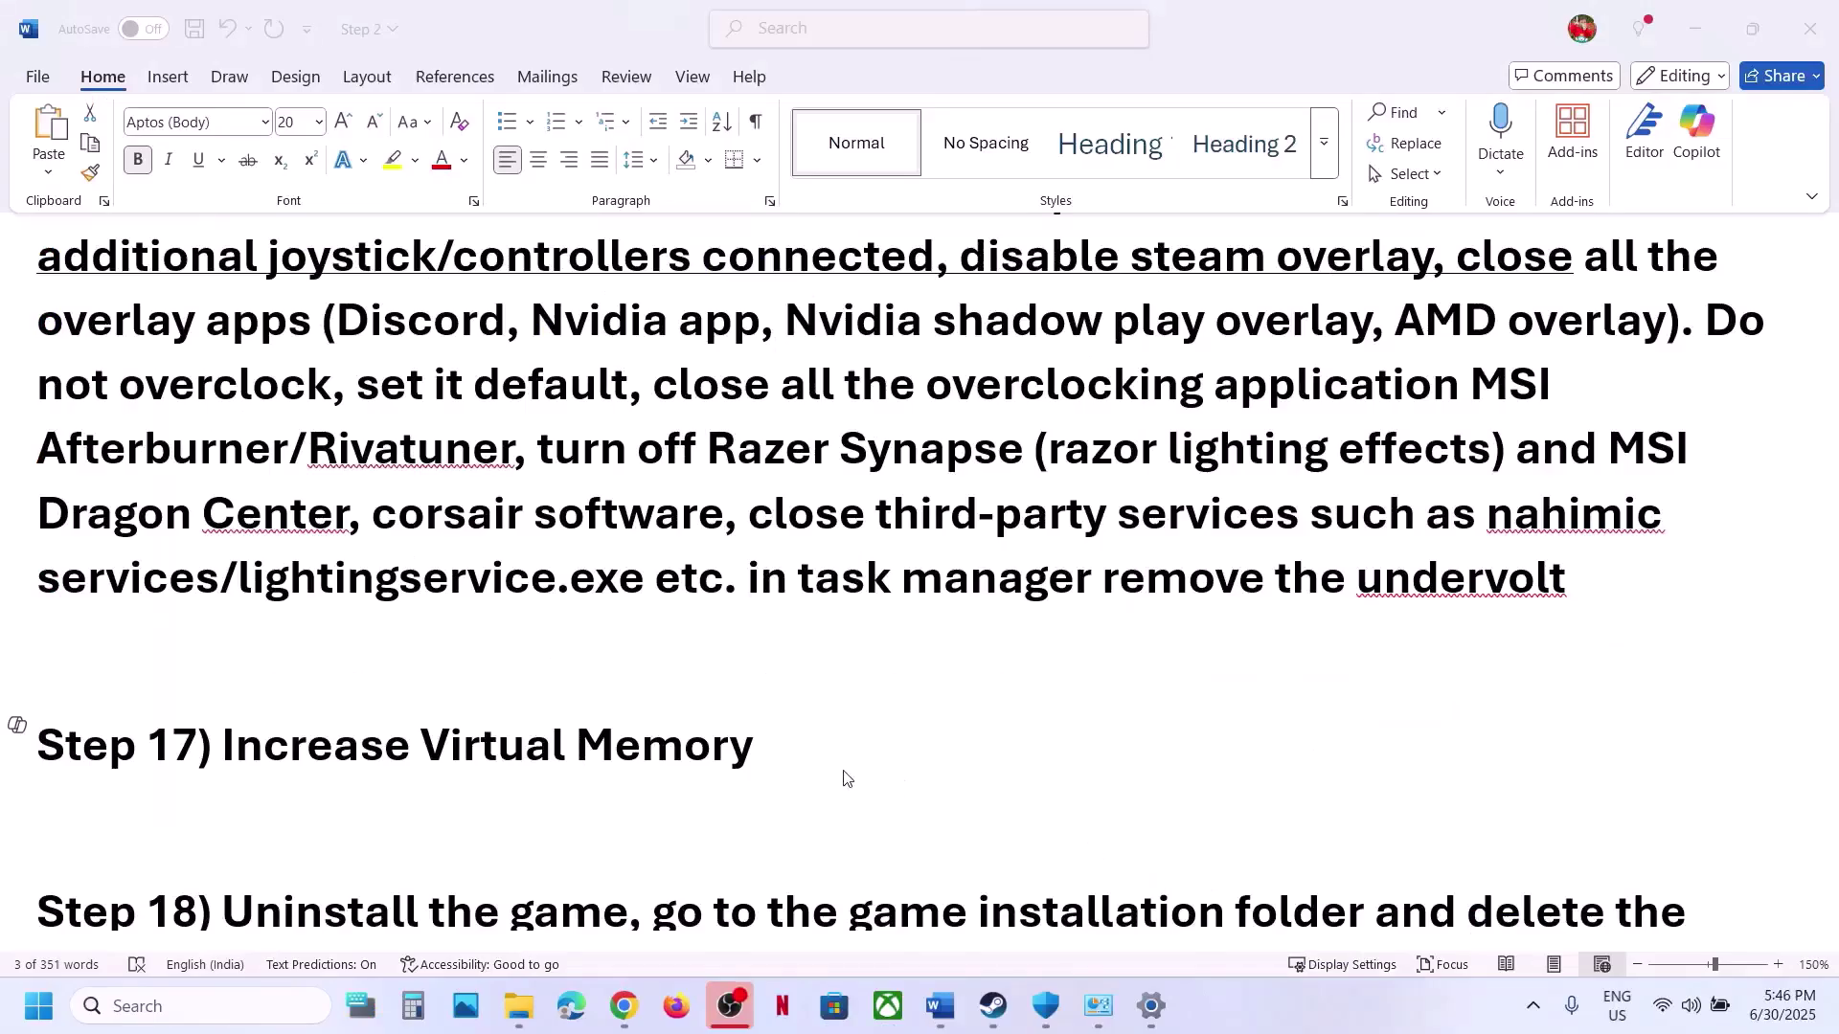
- Read Step 18 in the notes, switch to Steam and bring up the Manage options for Ready or Not to locate Uninstall
scroll(842, 772, down, 2)
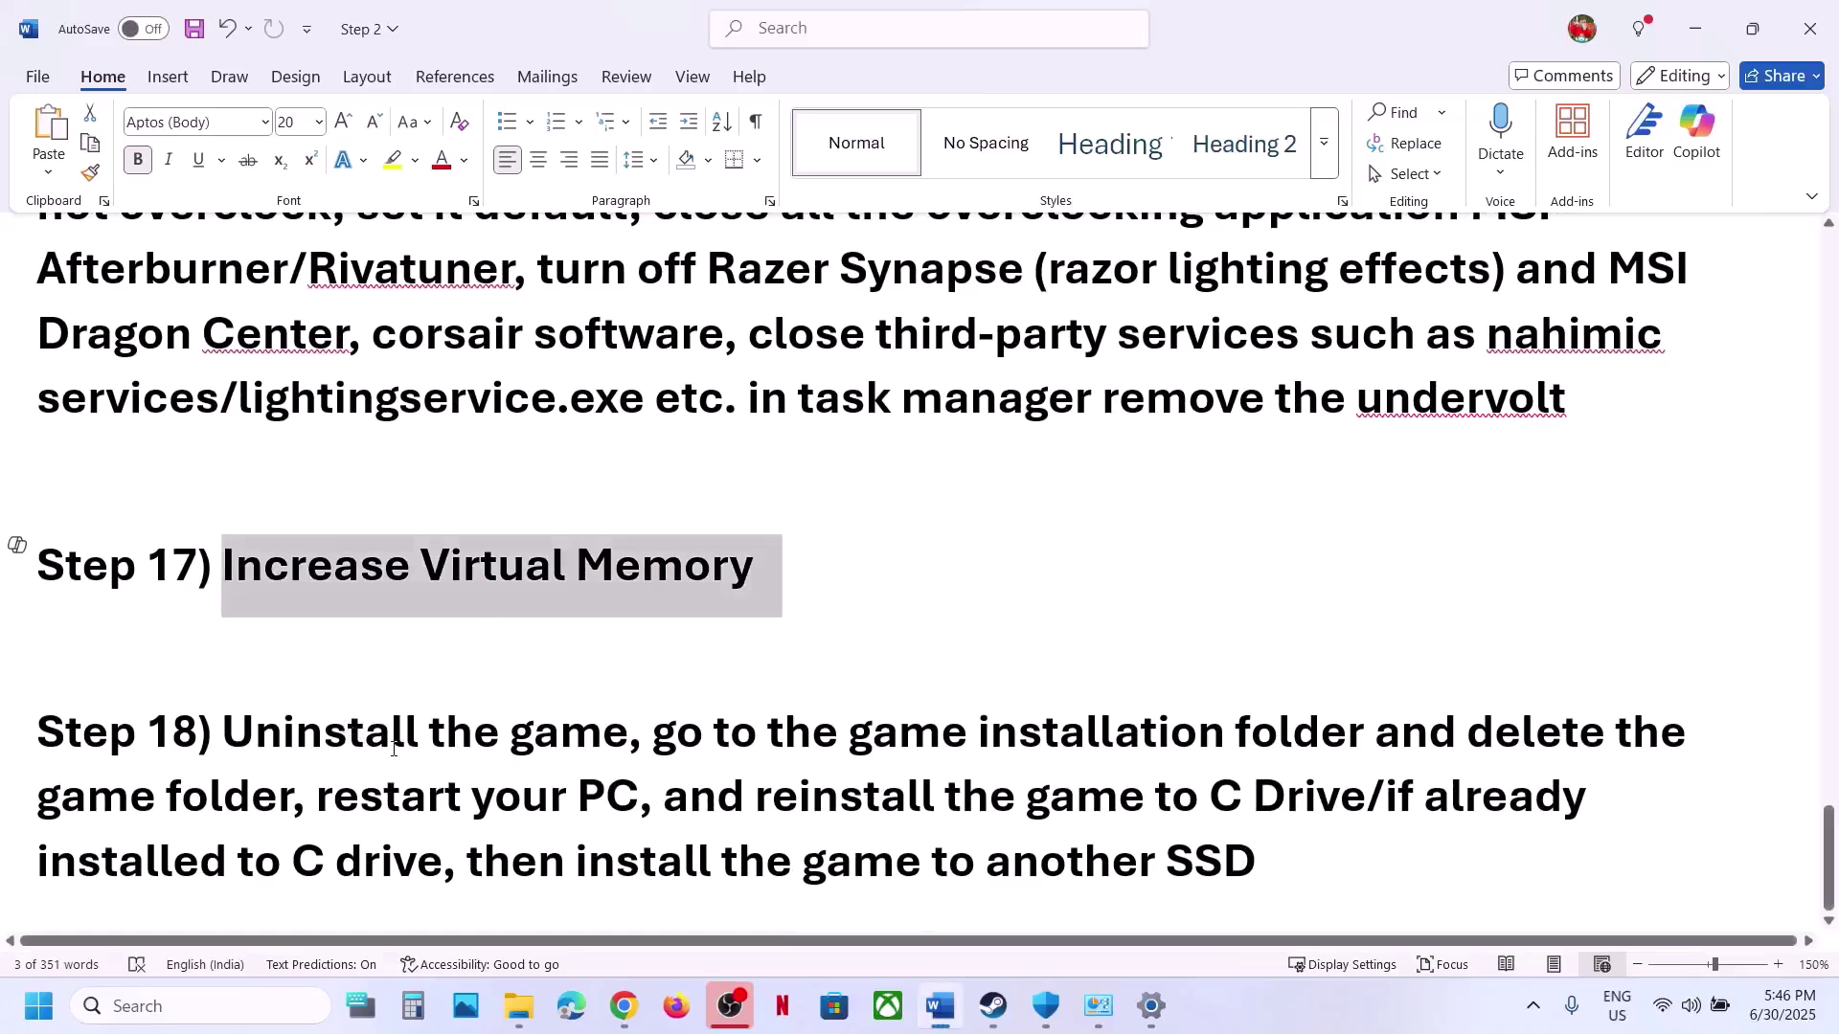
click(392, 753)
key(alt+Tab)
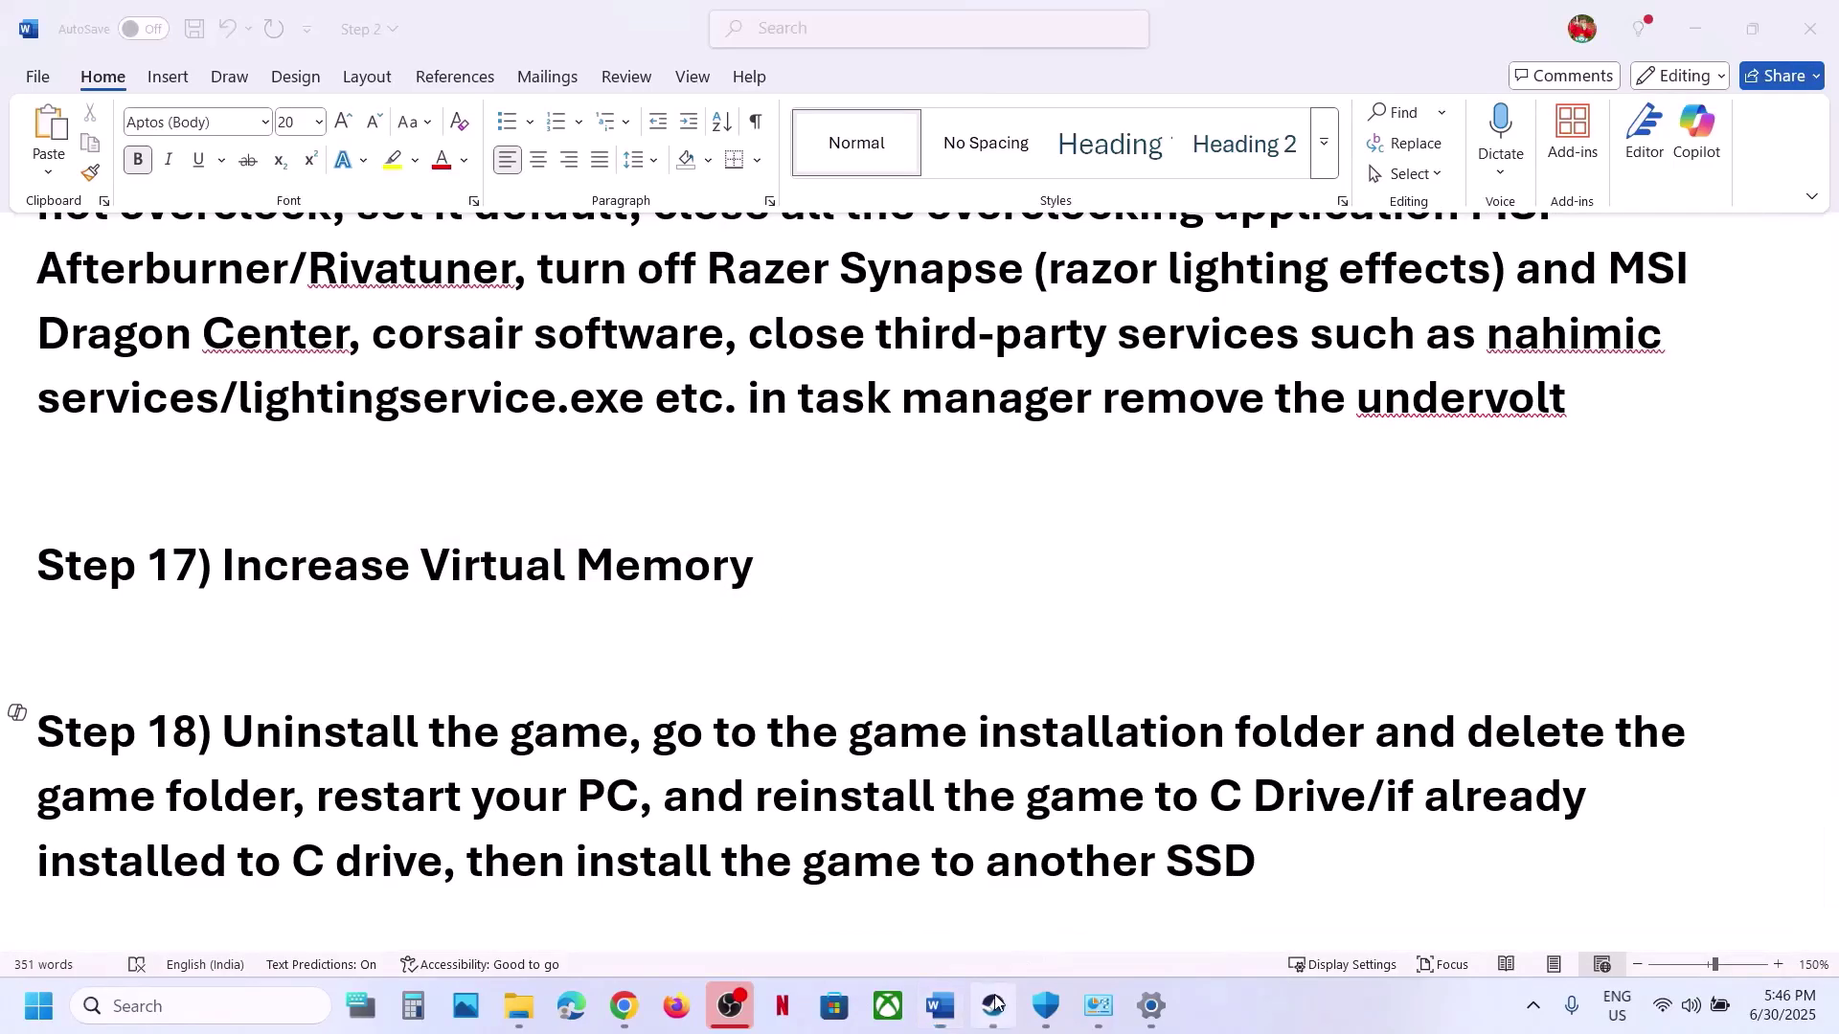
right_click(243, 586)
mouse_move(316, 719)
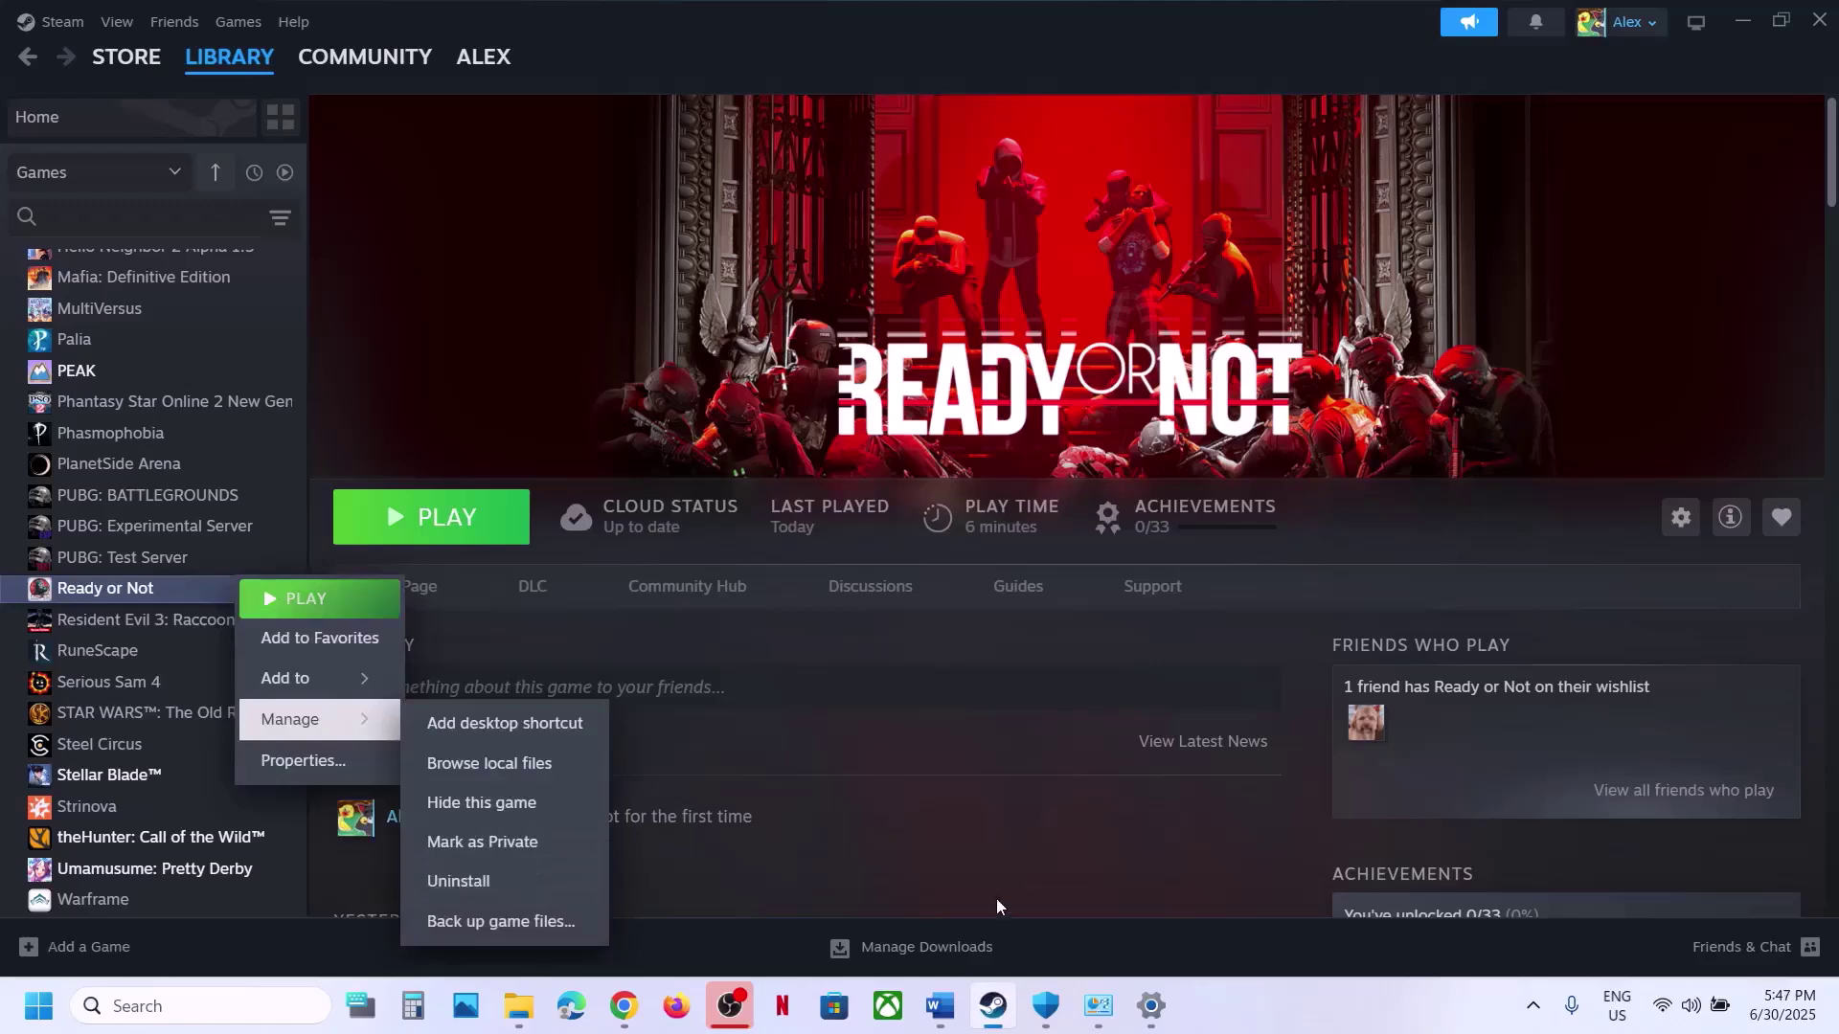
- Highlight the notes on reinstalling the game to C Drive or to another SSD, and return to the Steam library
click(942, 1027)
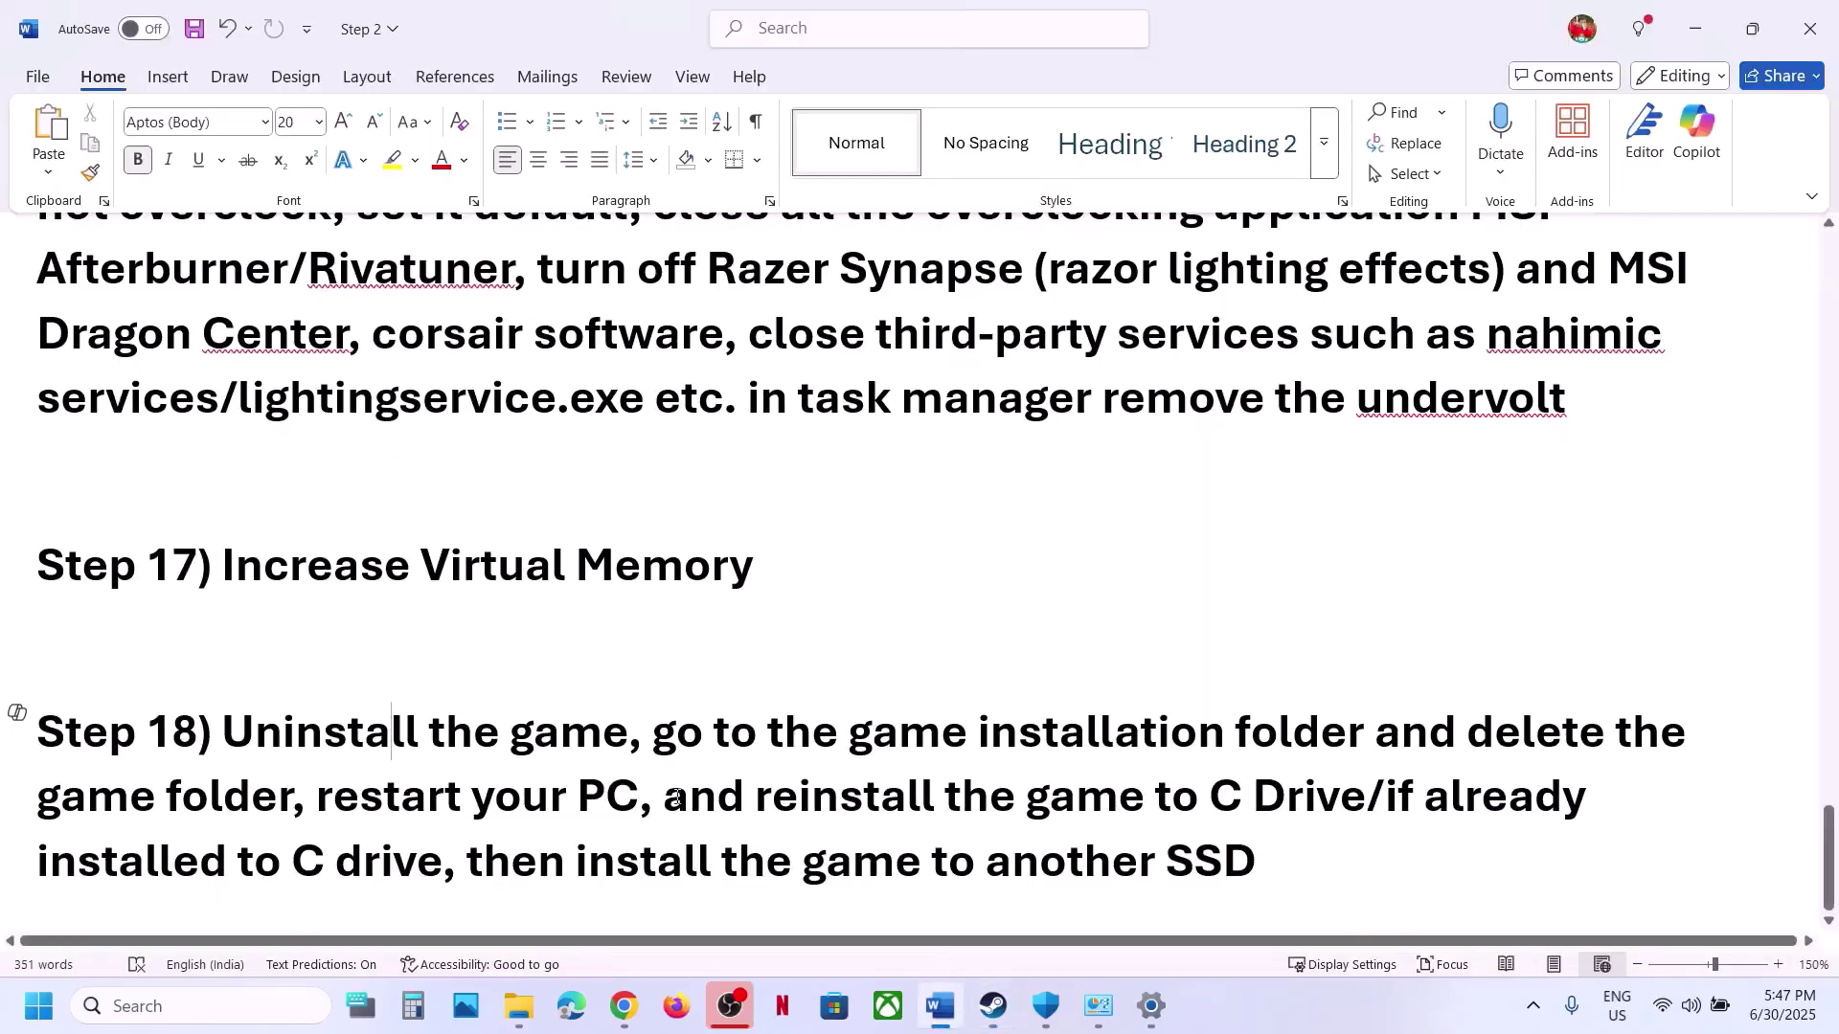
drag(693, 804, 1364, 806)
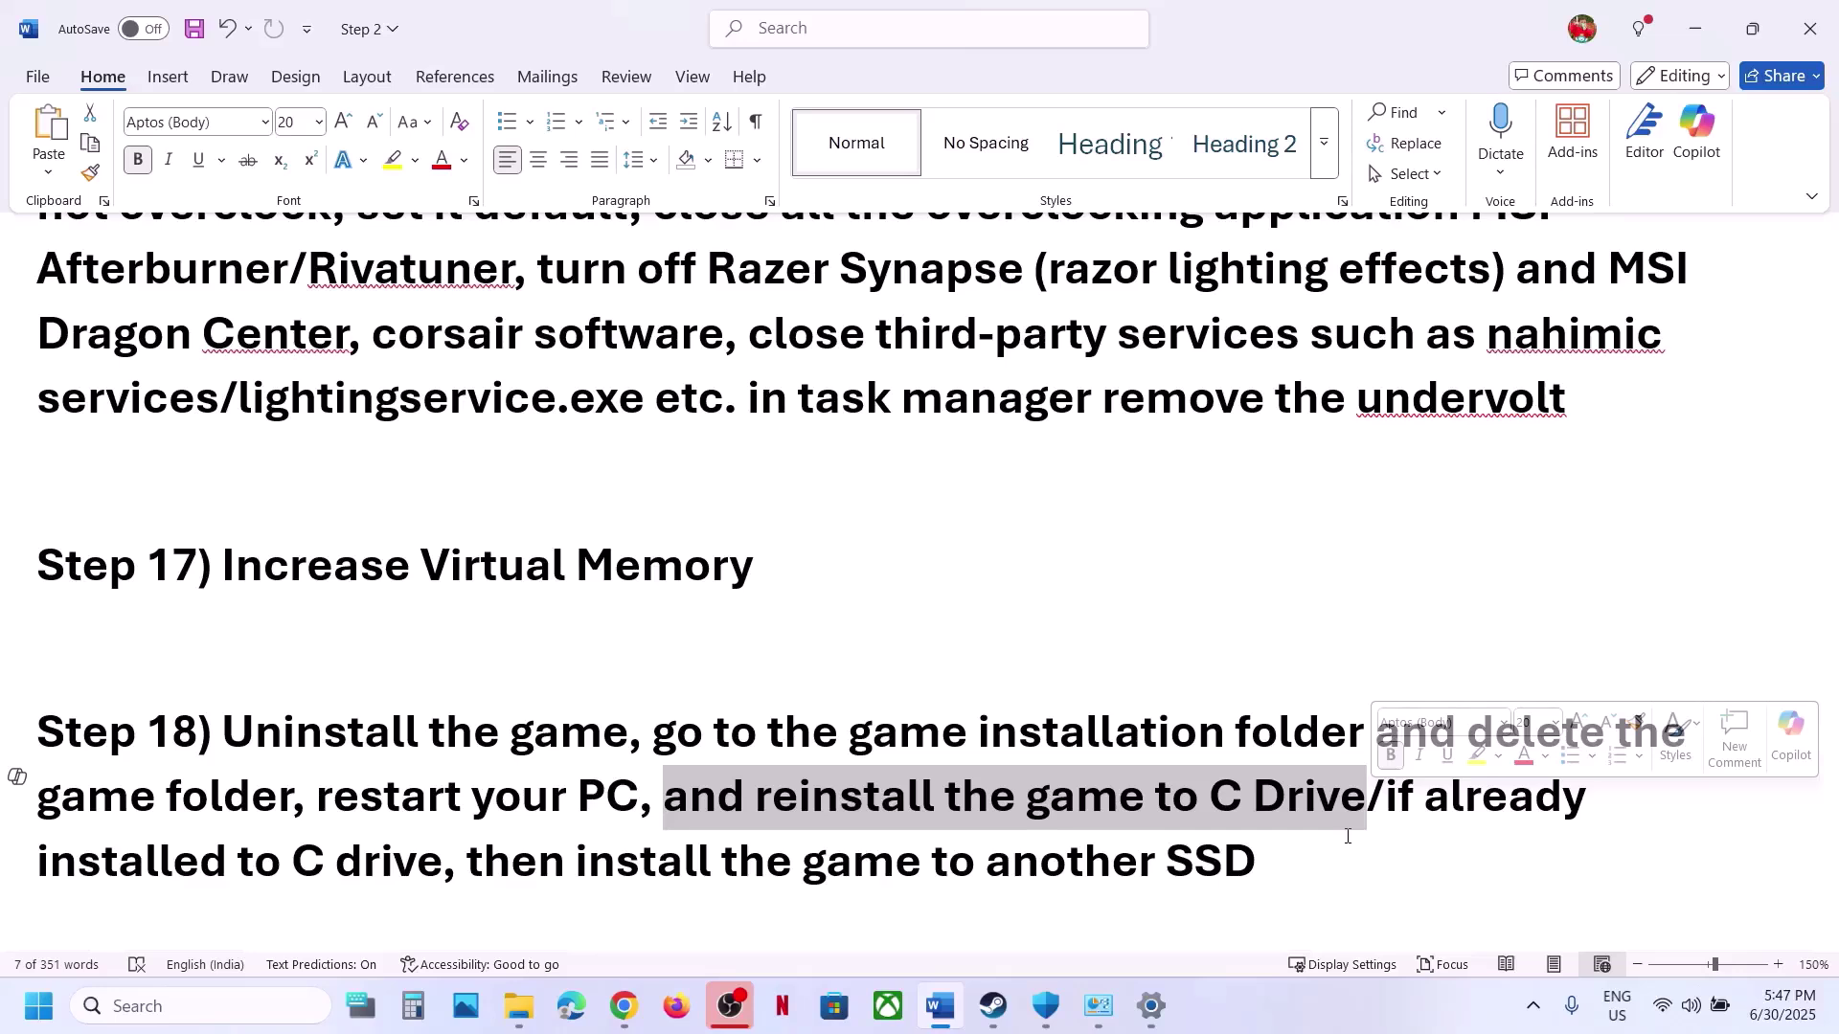
drag(1386, 807, 1278, 898)
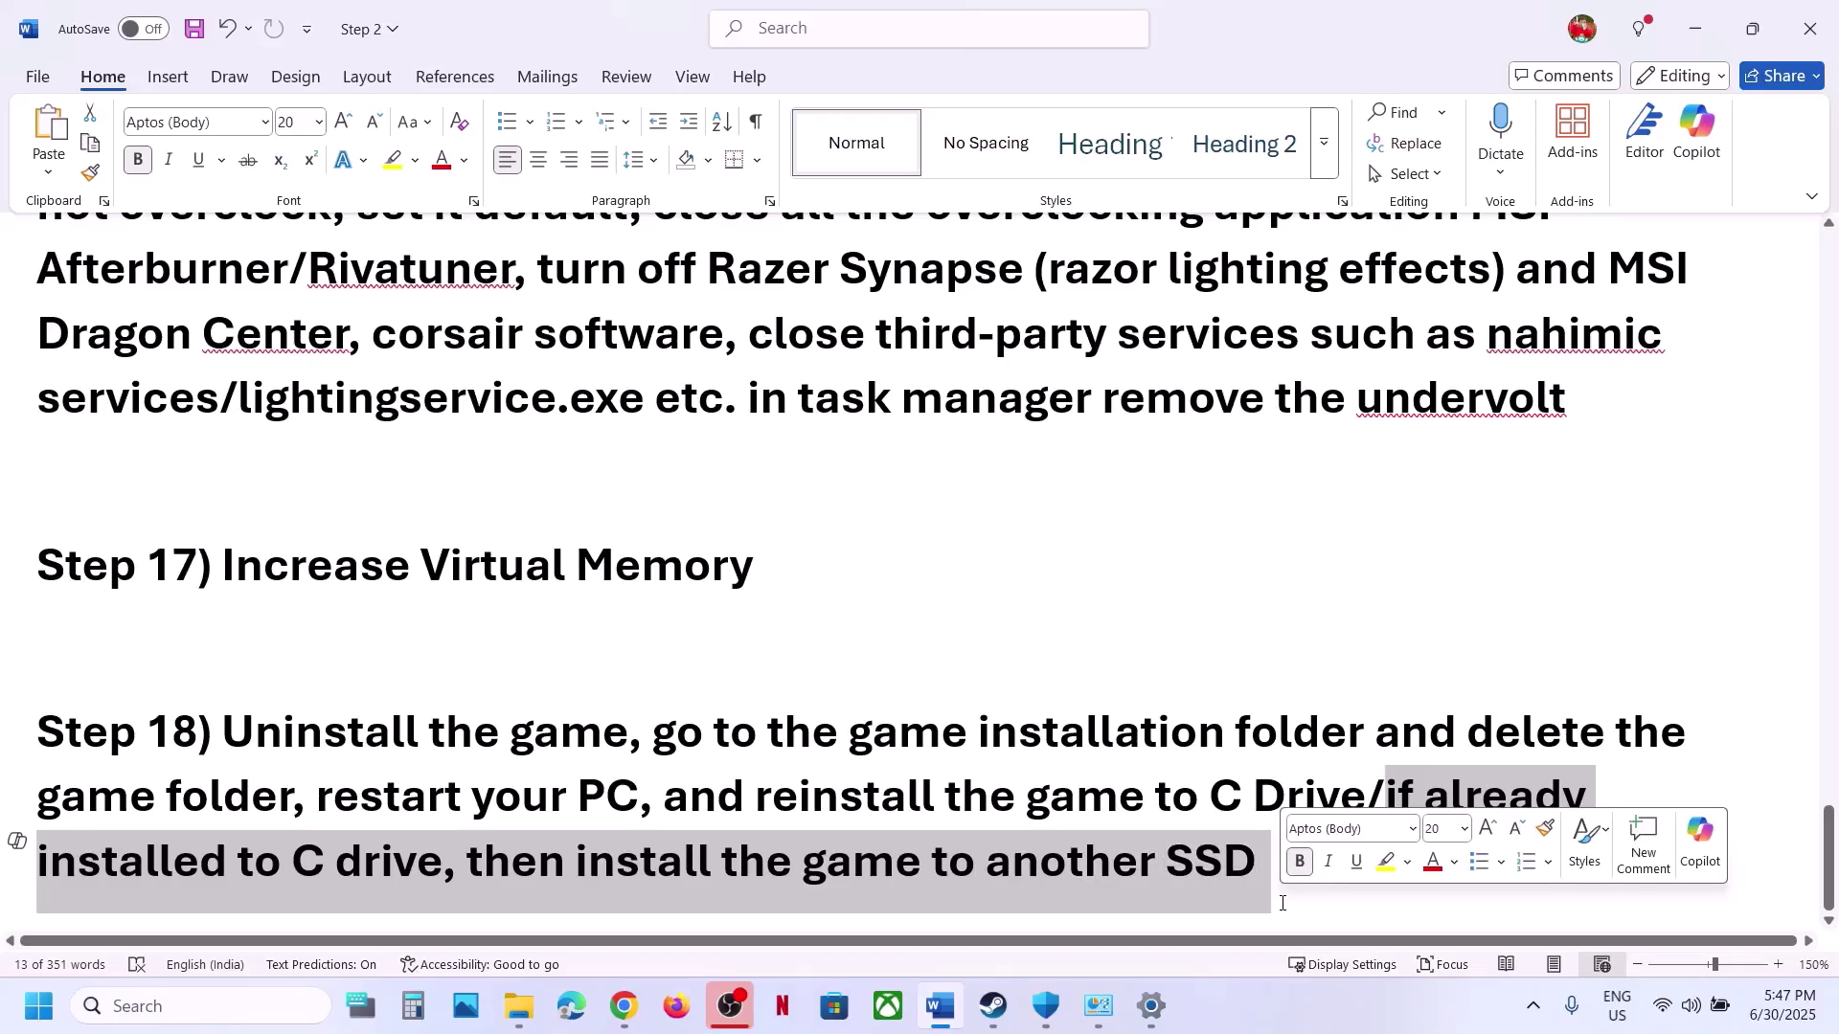
click(996, 1007)
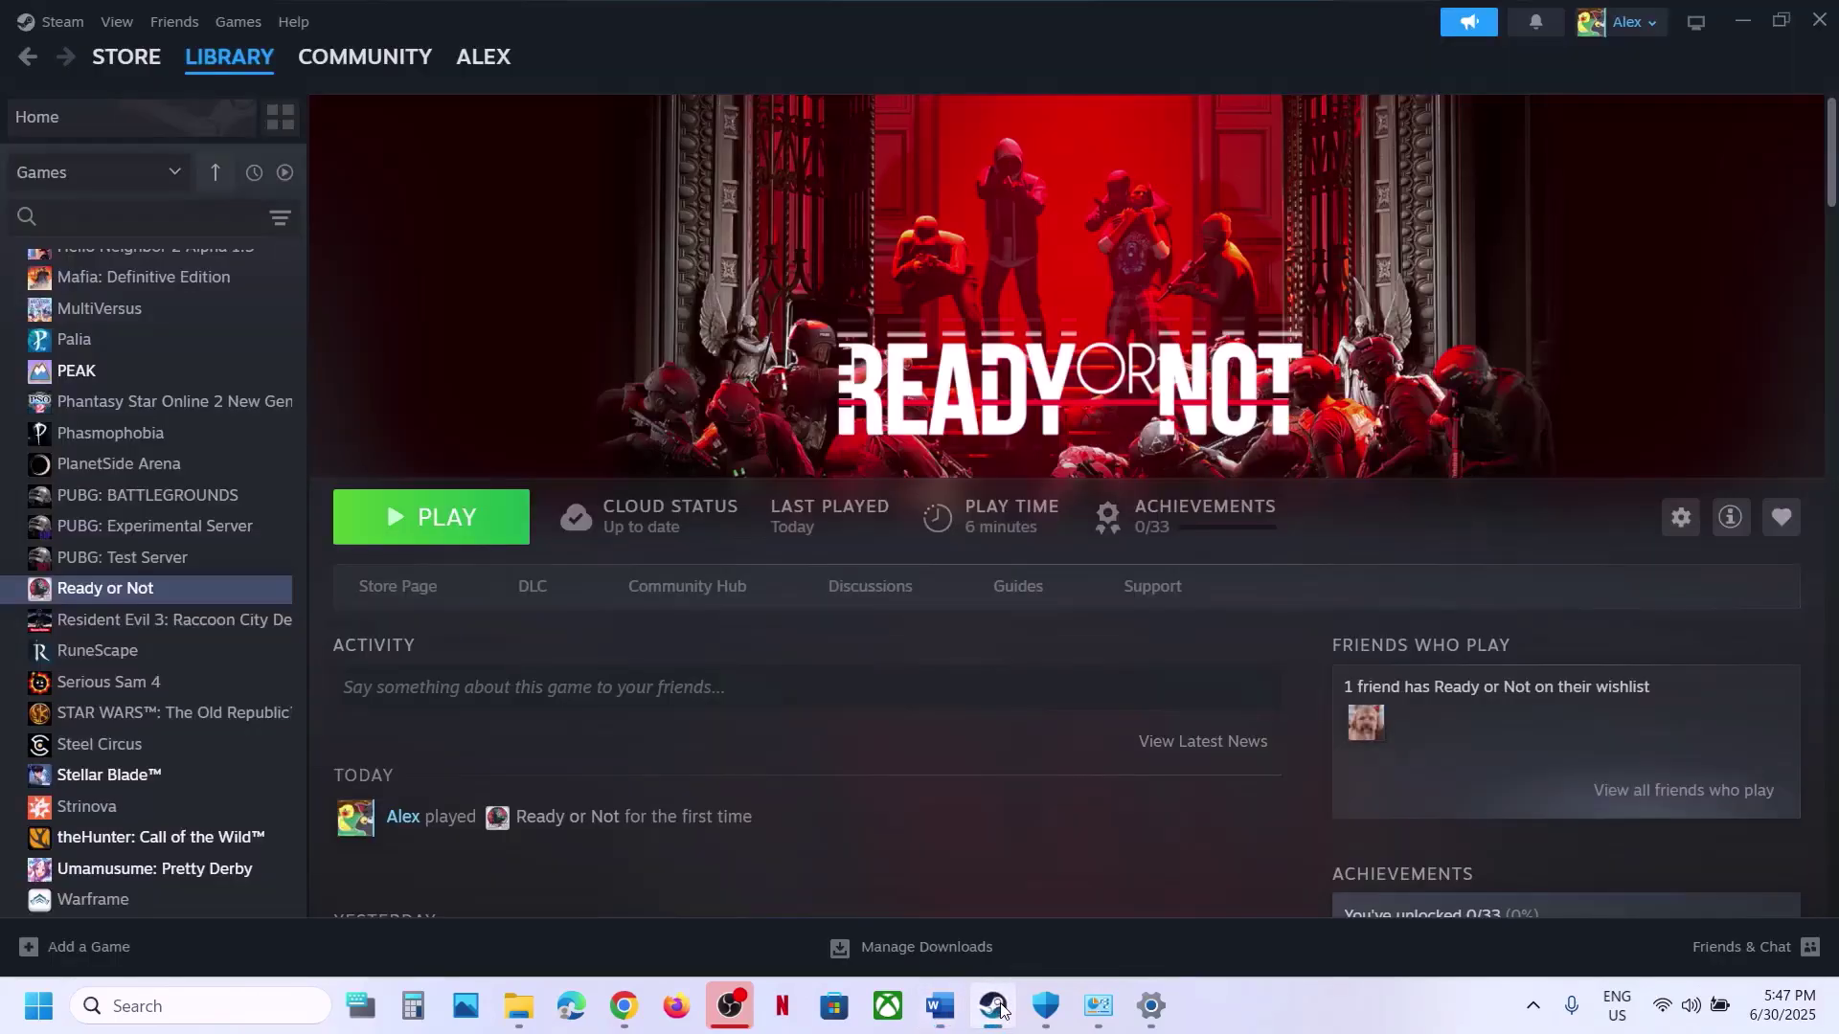